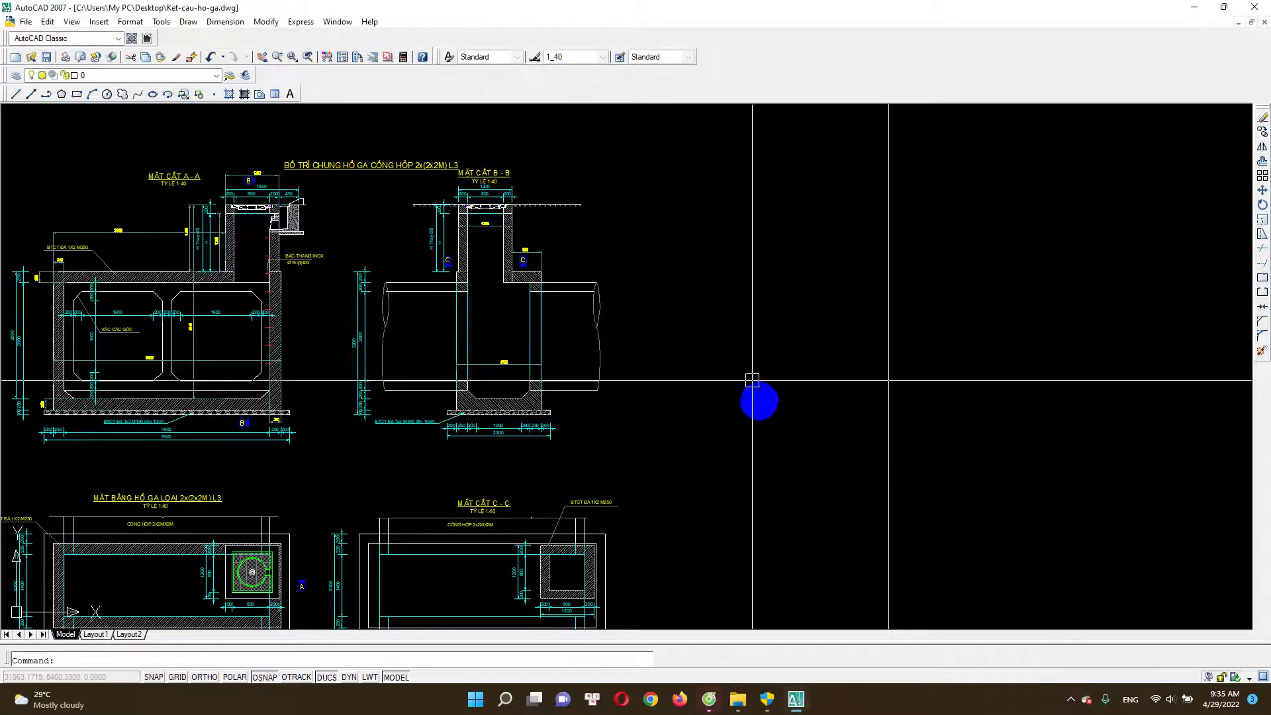
Pan and zoom the AutoCAD drawing to inspect section A-A, section C-C and the plan views.
{"action": "scroll", "coordinate": [752, 377], "scroll_direction": "down", "scroll_amount": 8}
{"action": "scroll", "coordinate": [567, 426], "scroll_direction": "up", "scroll_amount": 3}
{"action": "scroll", "coordinate": [701, 391], "scroll_direction": "up", "scroll_amount": 5}
{"action": "scroll", "coordinate": [538, 292], "scroll_direction": "down", "scroll_amount": 1}
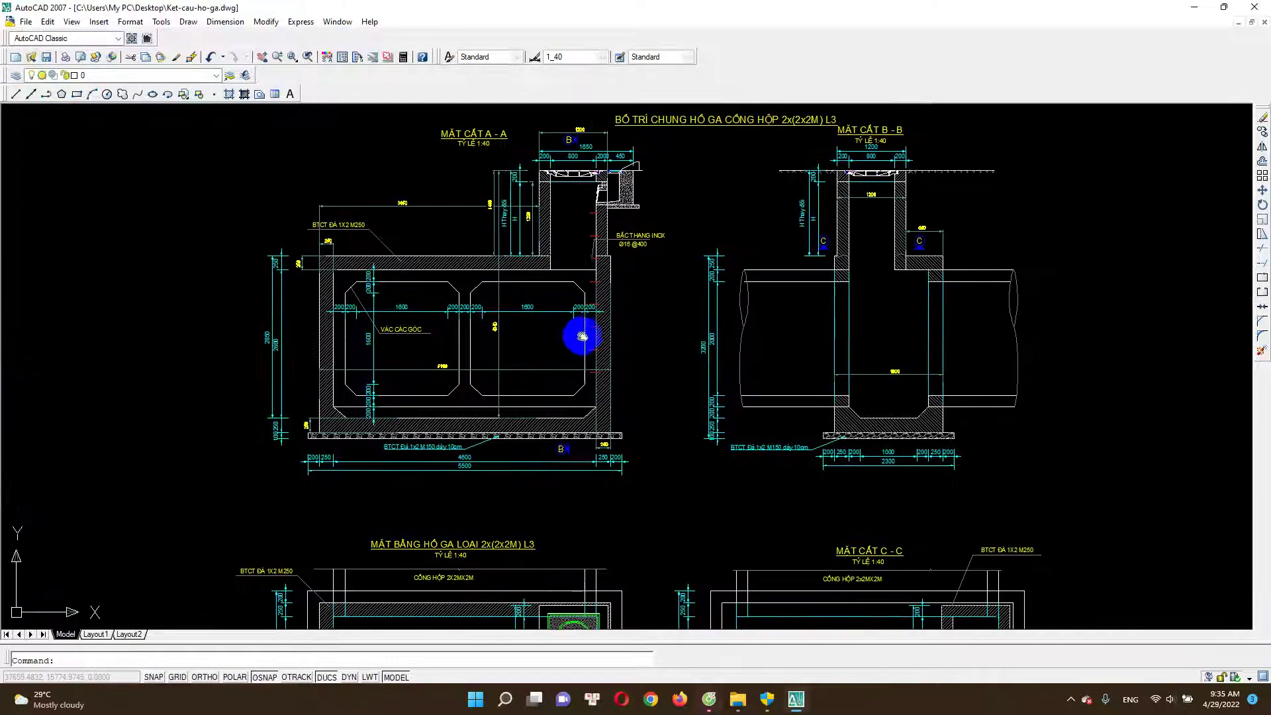
{"action": "scroll", "coordinate": [658, 331], "scroll_direction": "up", "scroll_amount": 1}
{"action": "scroll", "coordinate": [541, 313], "scroll_direction": "down", "scroll_amount": 1}
{"action": "scroll", "coordinate": [556, 352], "scroll_direction": "up", "scroll_amount": 2}
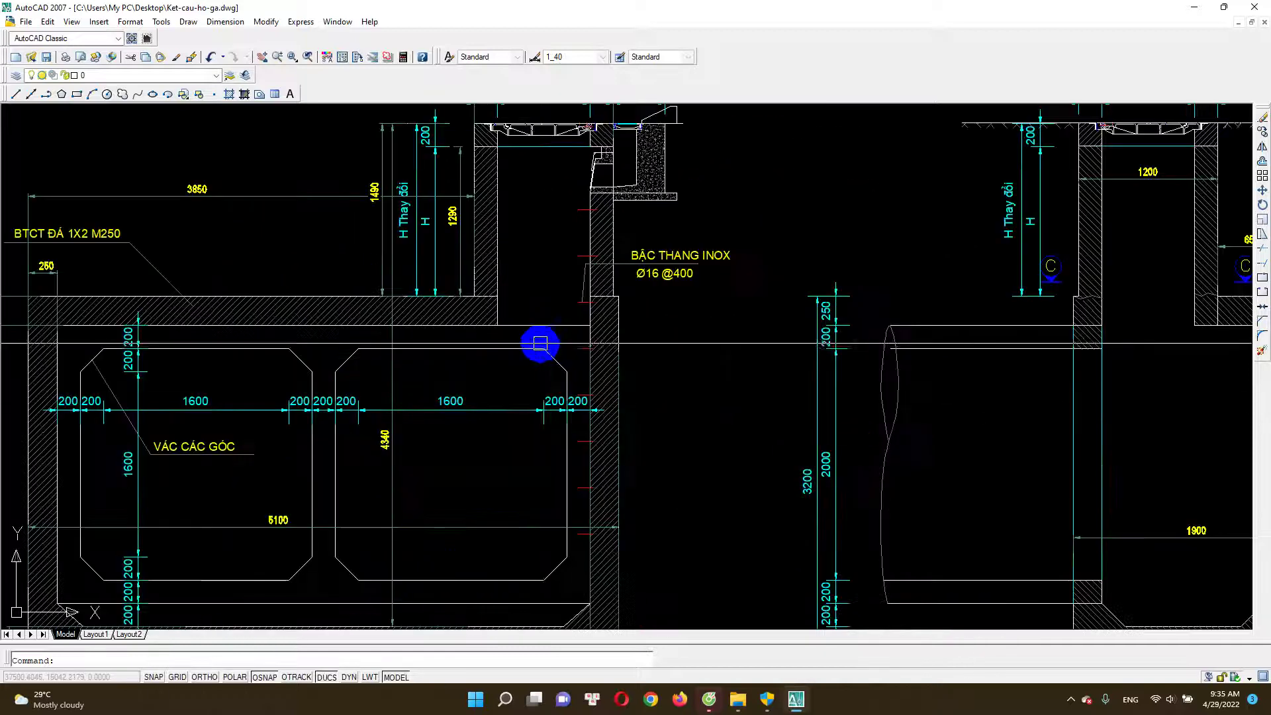
{"action": "scroll", "coordinate": [587, 343], "scroll_direction": "down", "scroll_amount": 3}
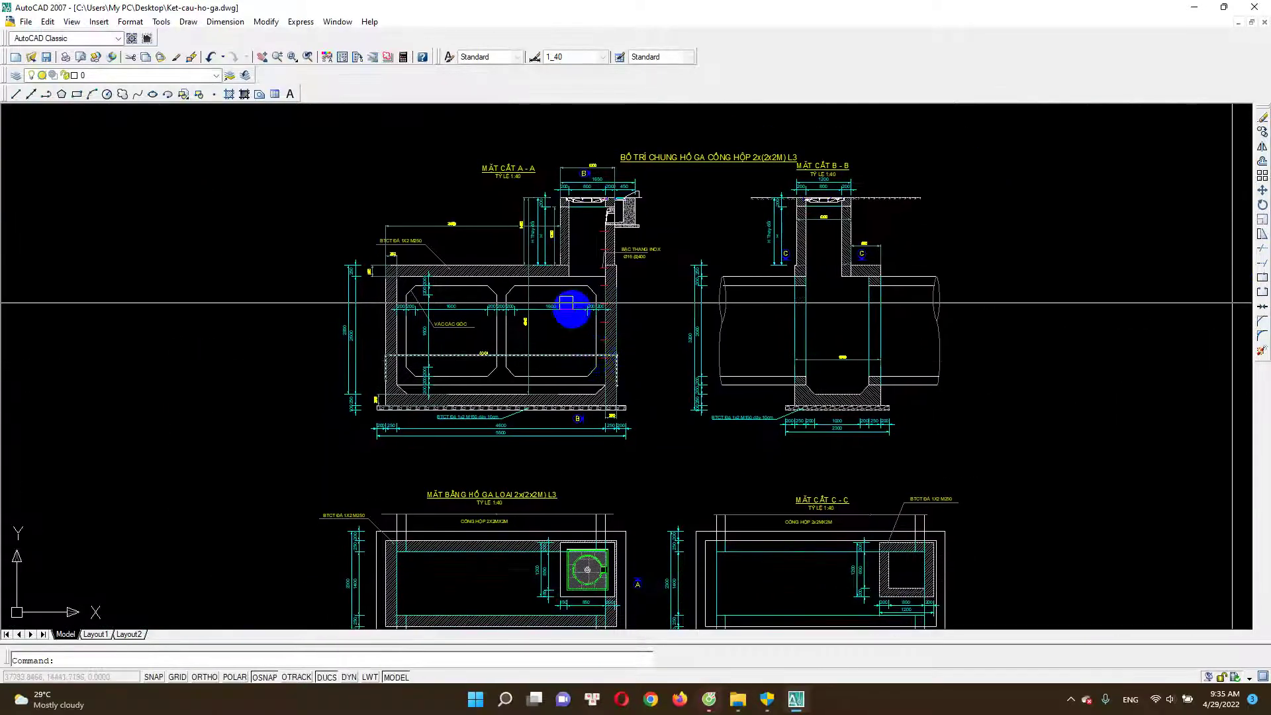
{"action": "scroll", "coordinate": [576, 304], "scroll_direction": "up", "scroll_amount": 3}
{"action": "left_click", "coordinate": [703, 306]}
{"action": "left_click", "coordinate": [656, 328]}
{"action": "scroll", "coordinate": [596, 351], "scroll_direction": "down", "scroll_amount": 3}
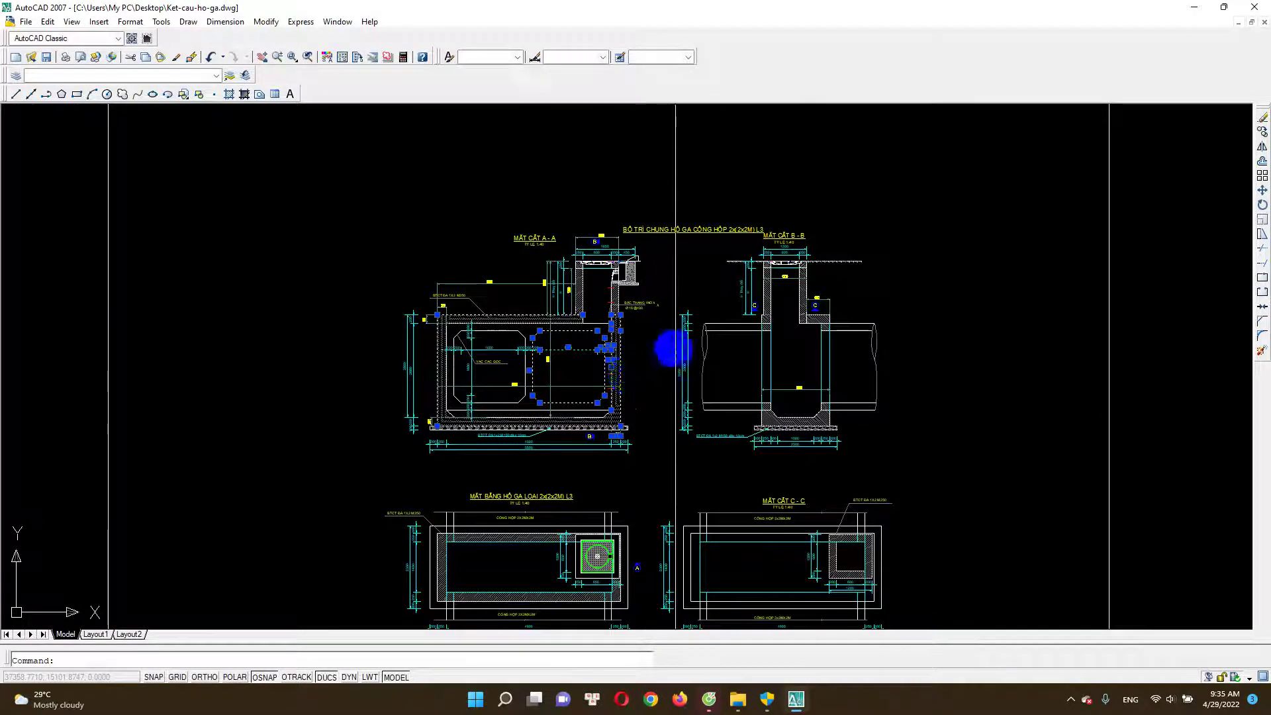
{"action": "scroll", "coordinate": [558, 349], "scroll_direction": "up", "scroll_amount": 3}
{"action": "scroll", "coordinate": [550, 312], "scroll_direction": "down", "scroll_amount": 1}
{"action": "scroll", "coordinate": [474, 317], "scroll_direction": "up", "scroll_amount": 1}
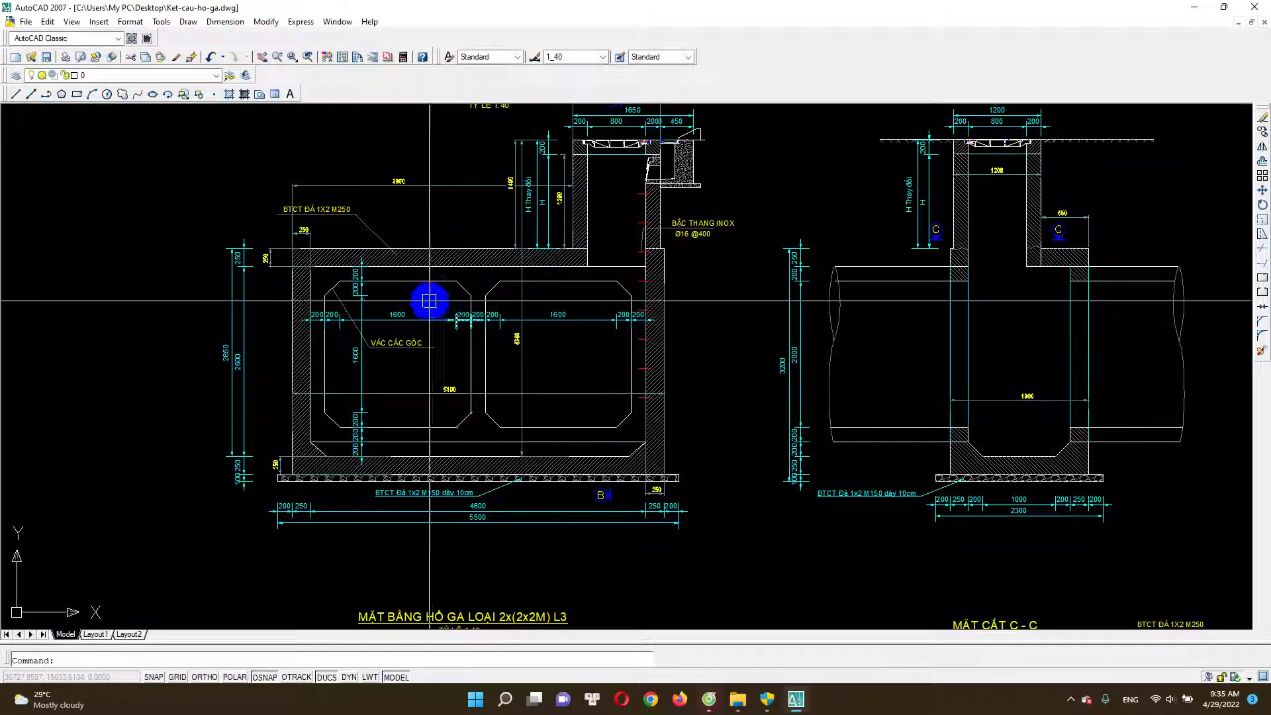
{"action": "scroll", "coordinate": [547, 292], "scroll_direction": "up", "scroll_amount": 1}
{"action": "scroll", "coordinate": [661, 390], "scroll_direction": "up", "scroll_amount": 1}
{"action": "scroll", "coordinate": [675, 235], "scroll_direction": "up", "scroll_amount": 2}
{"action": "scroll", "coordinate": [555, 282], "scroll_direction": "down", "scroll_amount": 1}
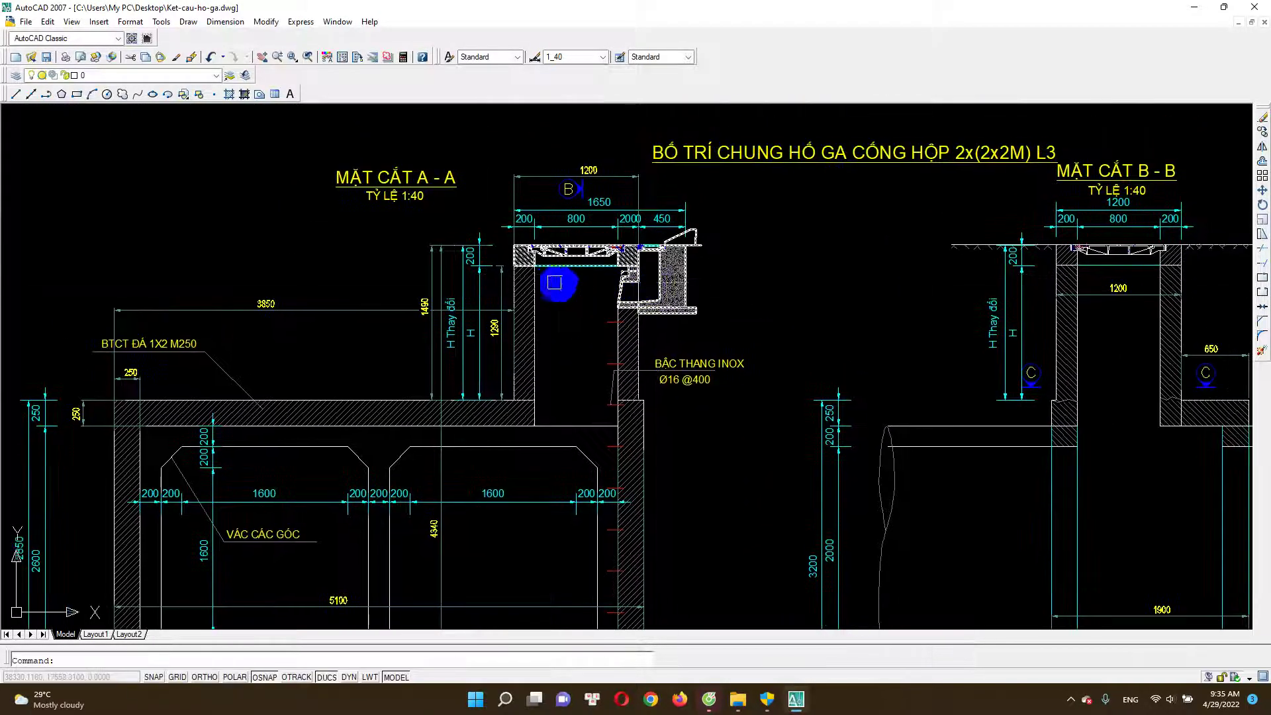
{"action": "scroll", "coordinate": [554, 283], "scroll_direction": "down", "scroll_amount": 2}
{"action": "scroll", "coordinate": [550, 272], "scroll_direction": "up", "scroll_amount": 2}
{"action": "scroll", "coordinate": [552, 261], "scroll_direction": "down", "scroll_amount": 1}
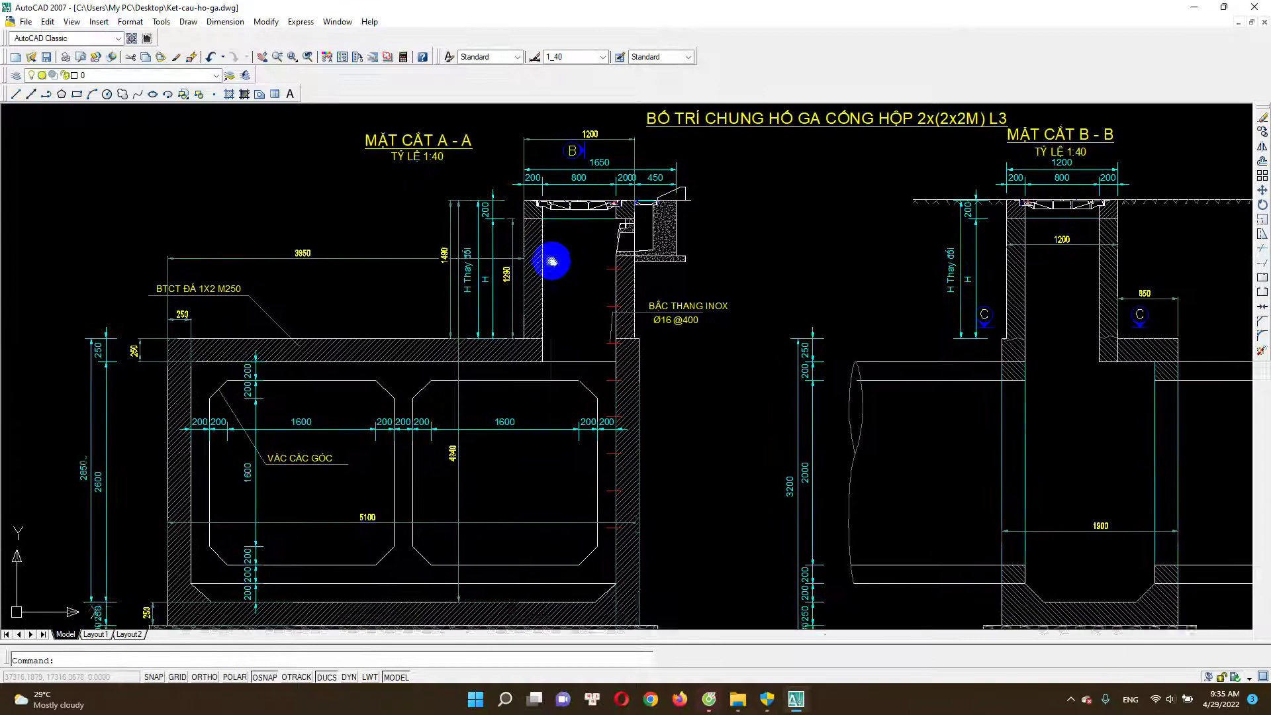
{"action": "scroll", "coordinate": [552, 261], "scroll_direction": "down", "scroll_amount": 2}
{"action": "scroll", "coordinate": [555, 232], "scroll_direction": "up", "scroll_amount": 2}
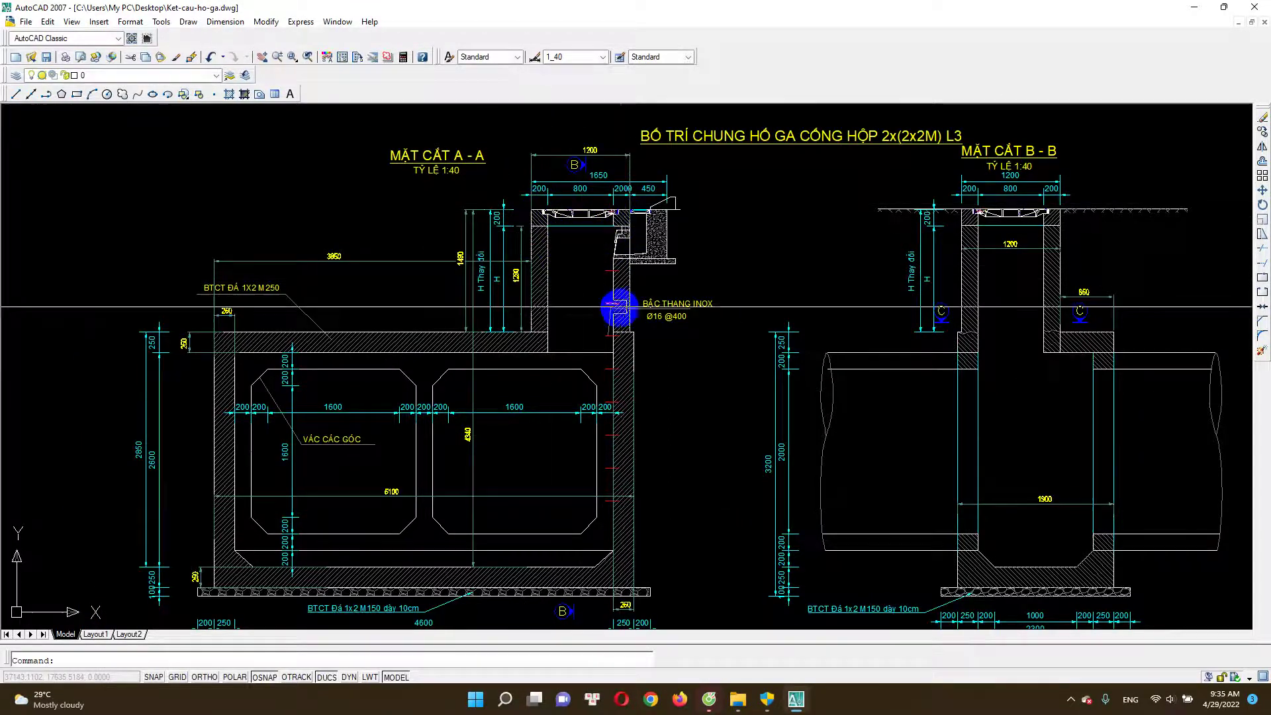
{"action": "left_click_drag", "start_coordinate": [625, 355], "coordinate": [633, 311]}
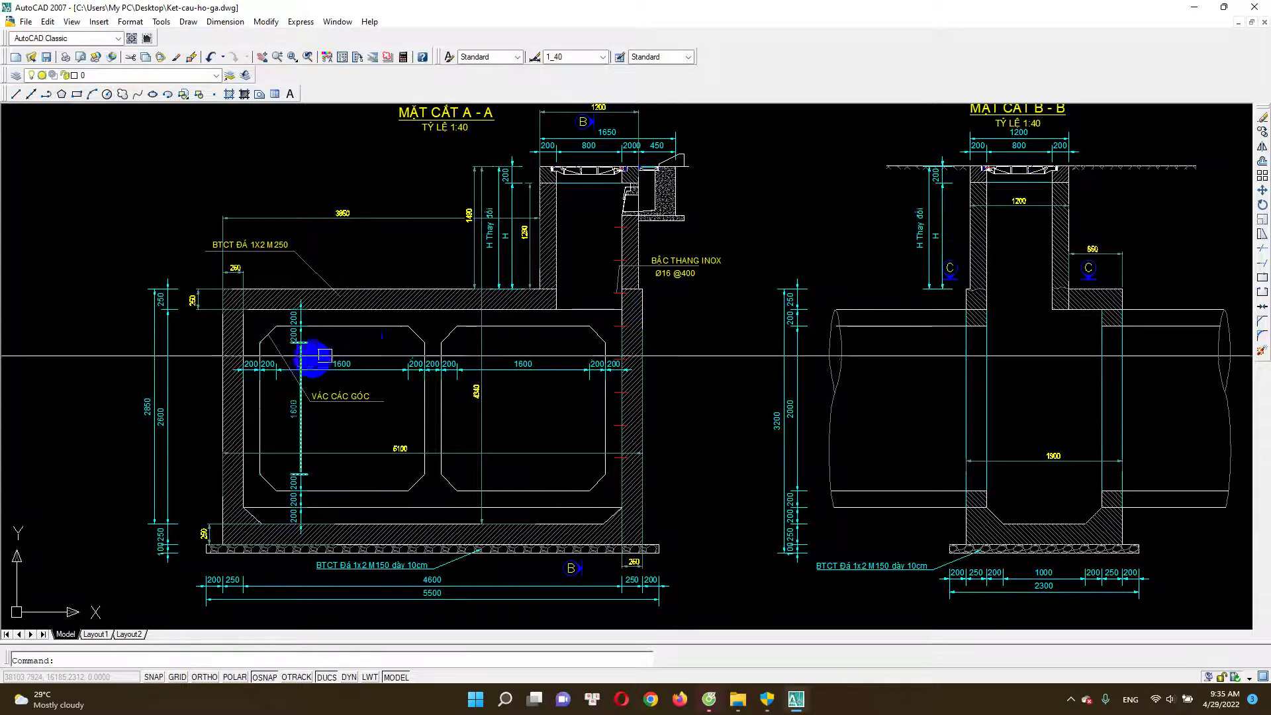
{"action": "left_click_drag", "start_coordinate": [391, 362], "coordinate": [412, 278]}
{"action": "scroll", "coordinate": [411, 278], "scroll_direction": "up", "scroll_amount": 2}
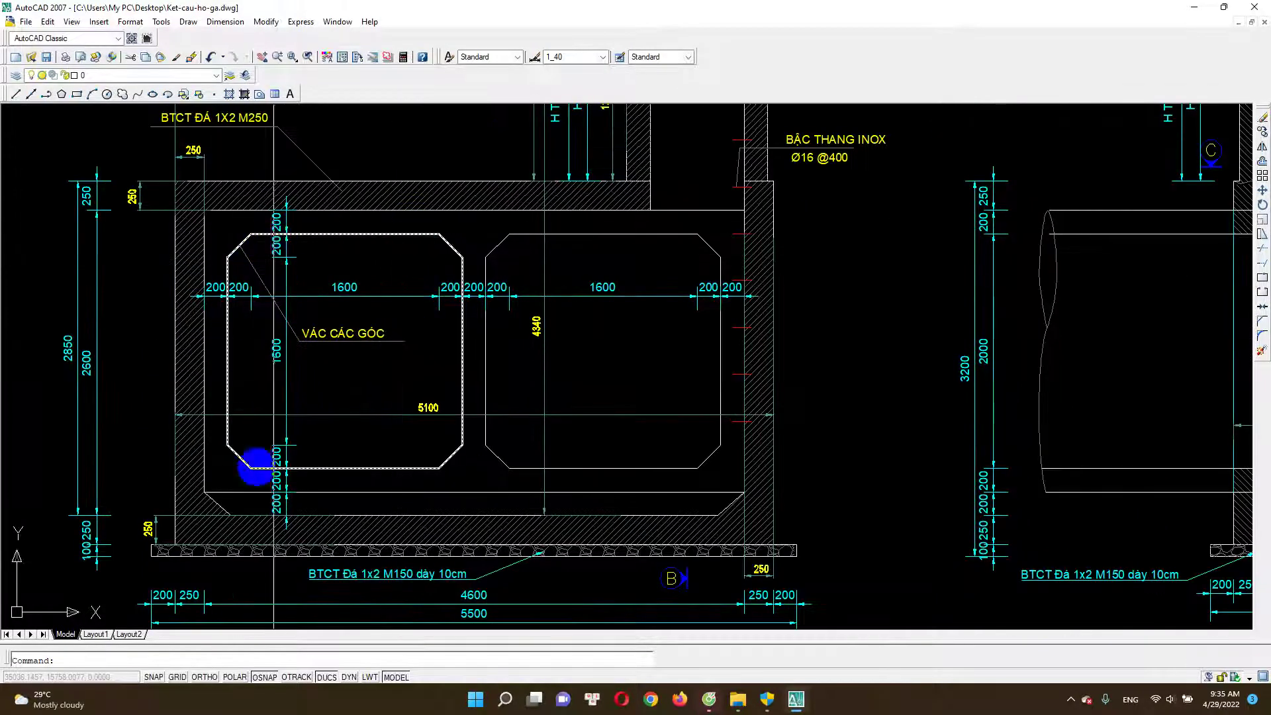
{"action": "scroll", "coordinate": [641, 238], "scroll_direction": "down", "scroll_amount": 1}
{"action": "scroll", "coordinate": [446, 284], "scroll_direction": "down", "scroll_amount": 1}
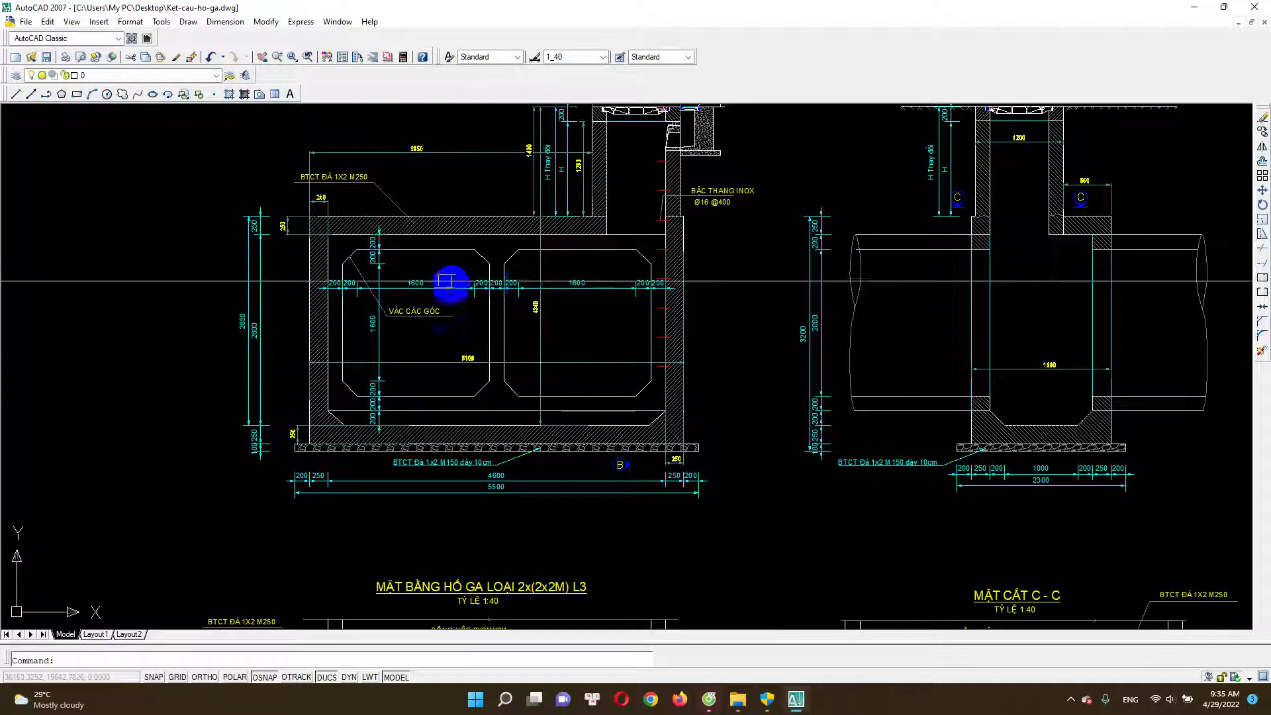
{"action": "left_click_drag", "start_coordinate": [575, 390], "coordinate": [544, 343]}
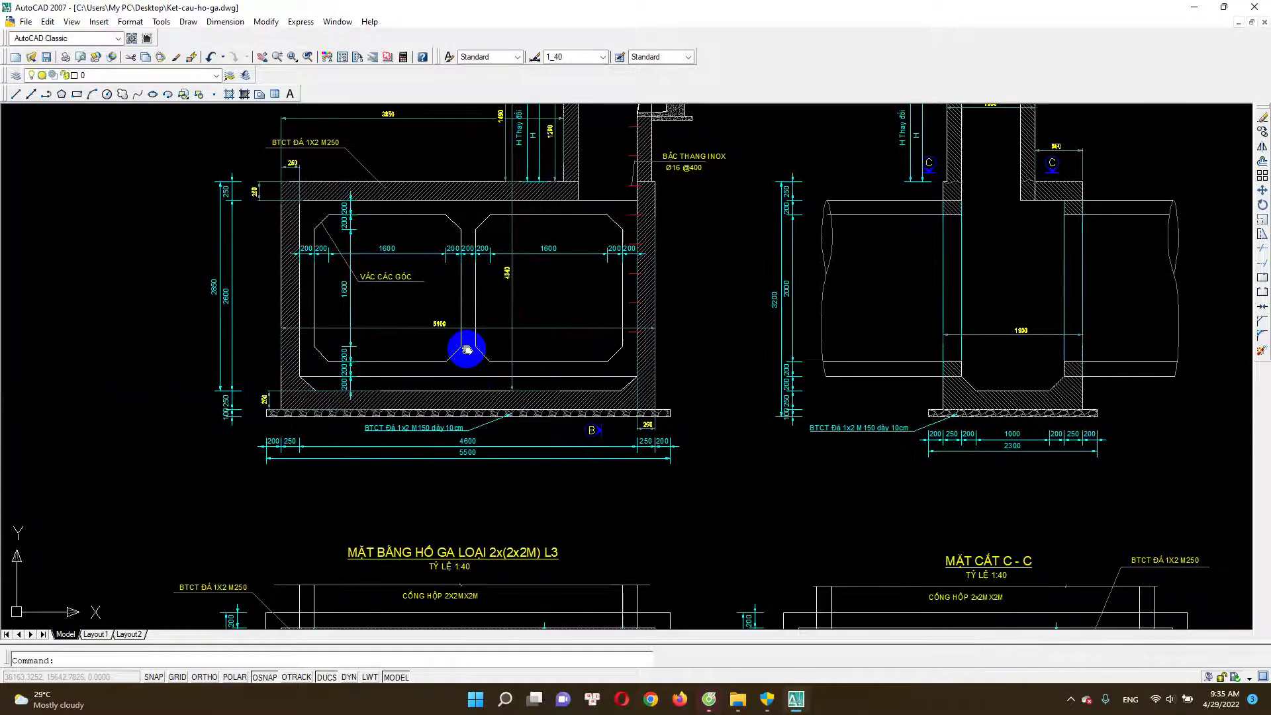
{"action": "left_click_drag", "start_coordinate": [326, 269], "coordinate": [269, 335]}
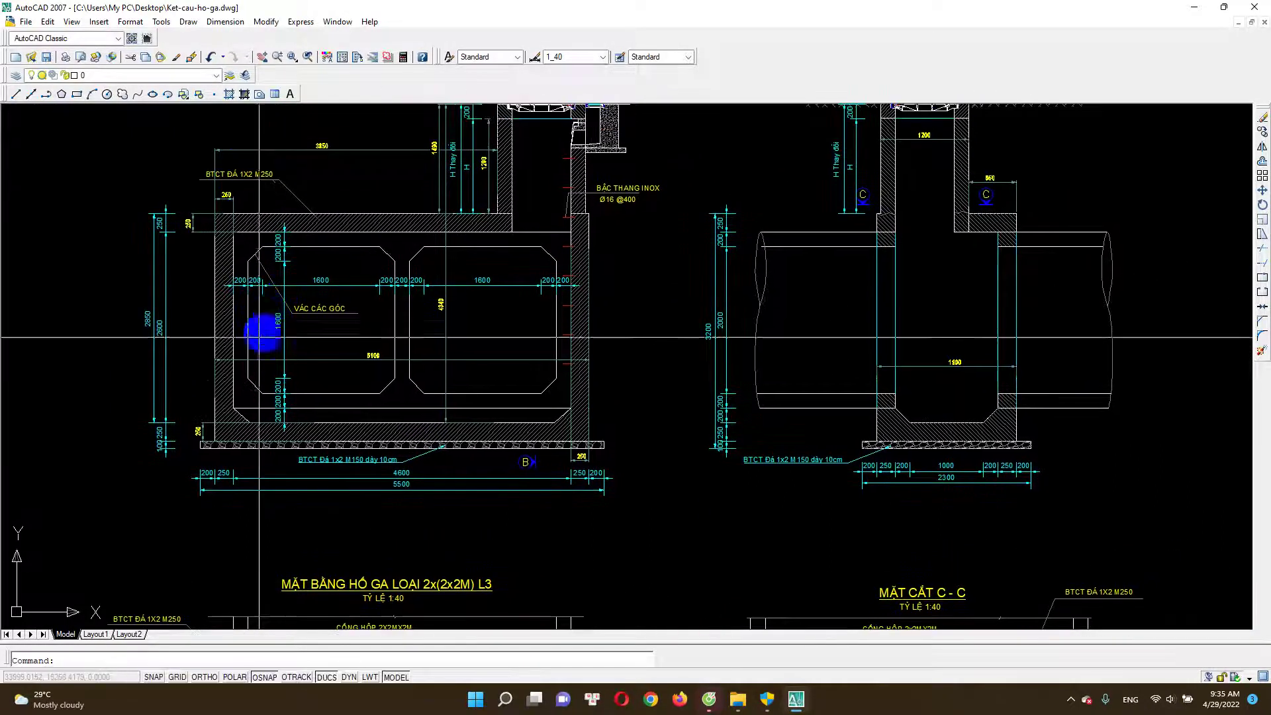
{"action": "scroll", "coordinate": [715, 369], "scroll_direction": "down", "scroll_amount": 2}
{"action": "left_click_drag", "start_coordinate": [715, 369], "coordinate": [638, 360]}
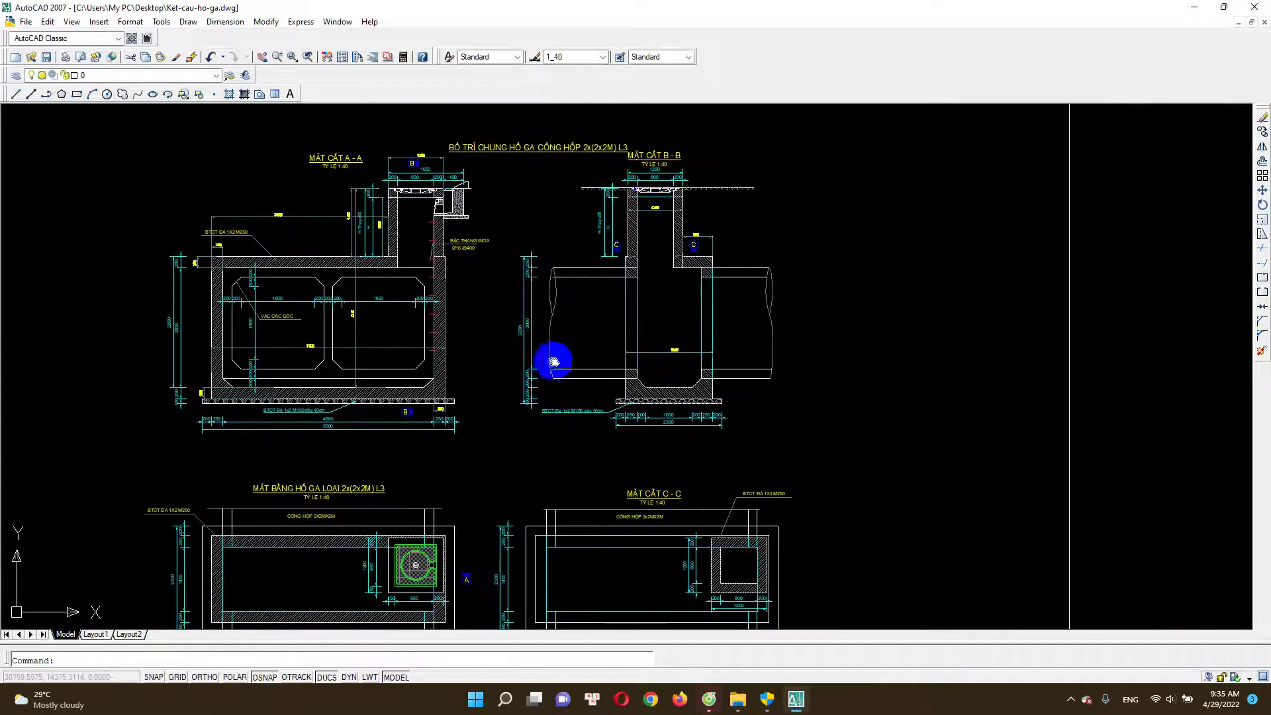
{"action": "scroll", "coordinate": [680, 241], "scroll_direction": "up", "scroll_amount": 3}
{"action": "scroll", "coordinate": [670, 274], "scroll_direction": "down", "scroll_amount": 4}
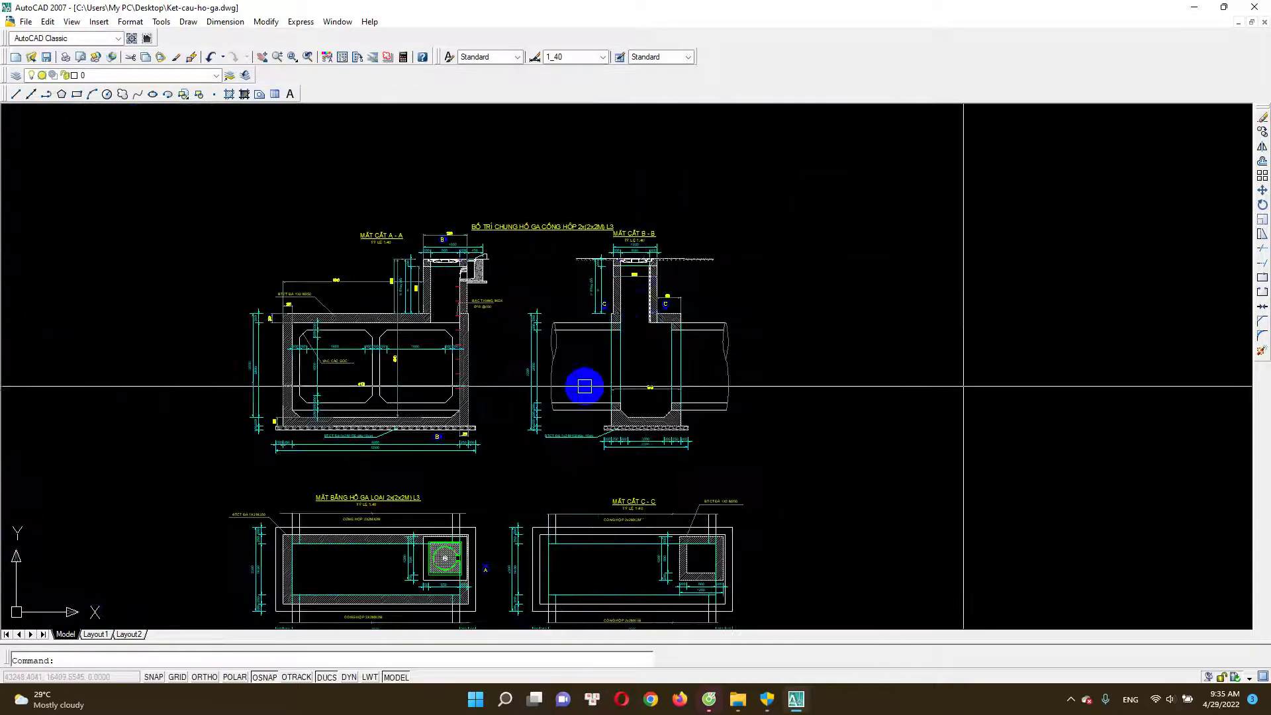
{"action": "scroll", "coordinate": [596, 344], "scroll_direction": "up", "scroll_amount": 2}
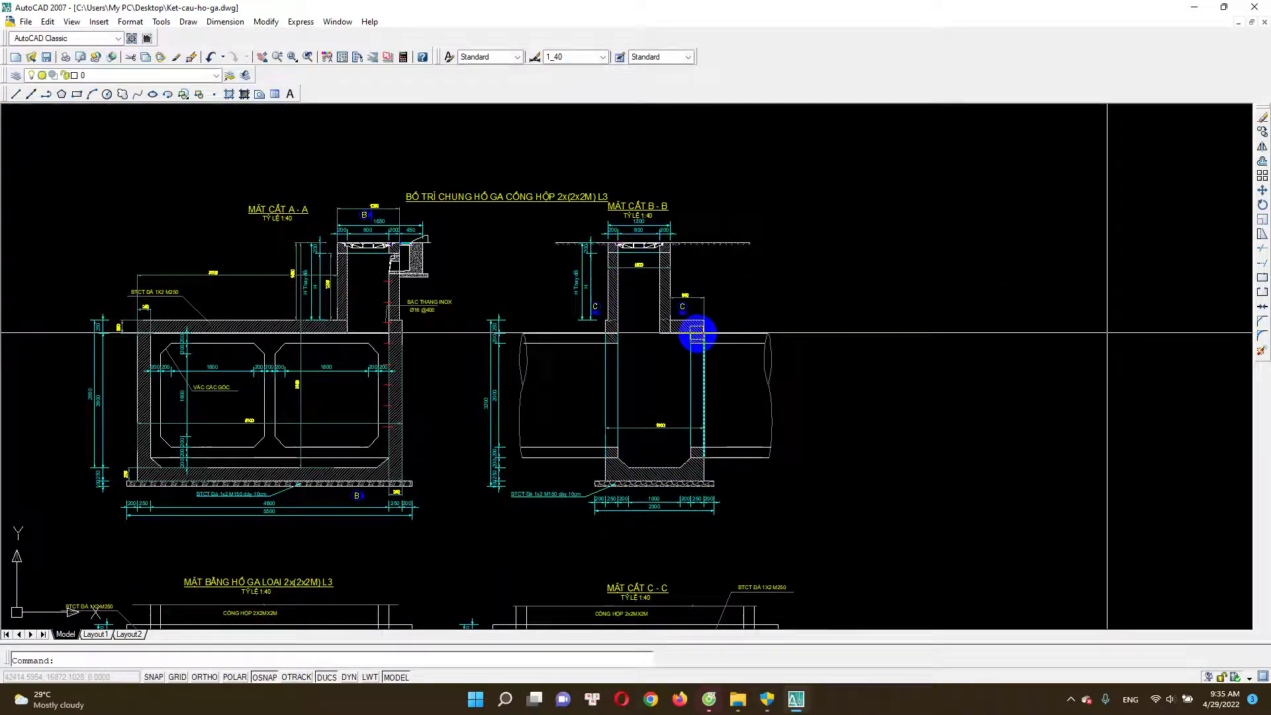
{"action": "left_click_drag", "start_coordinate": [624, 516], "coordinate": [664, 448]}
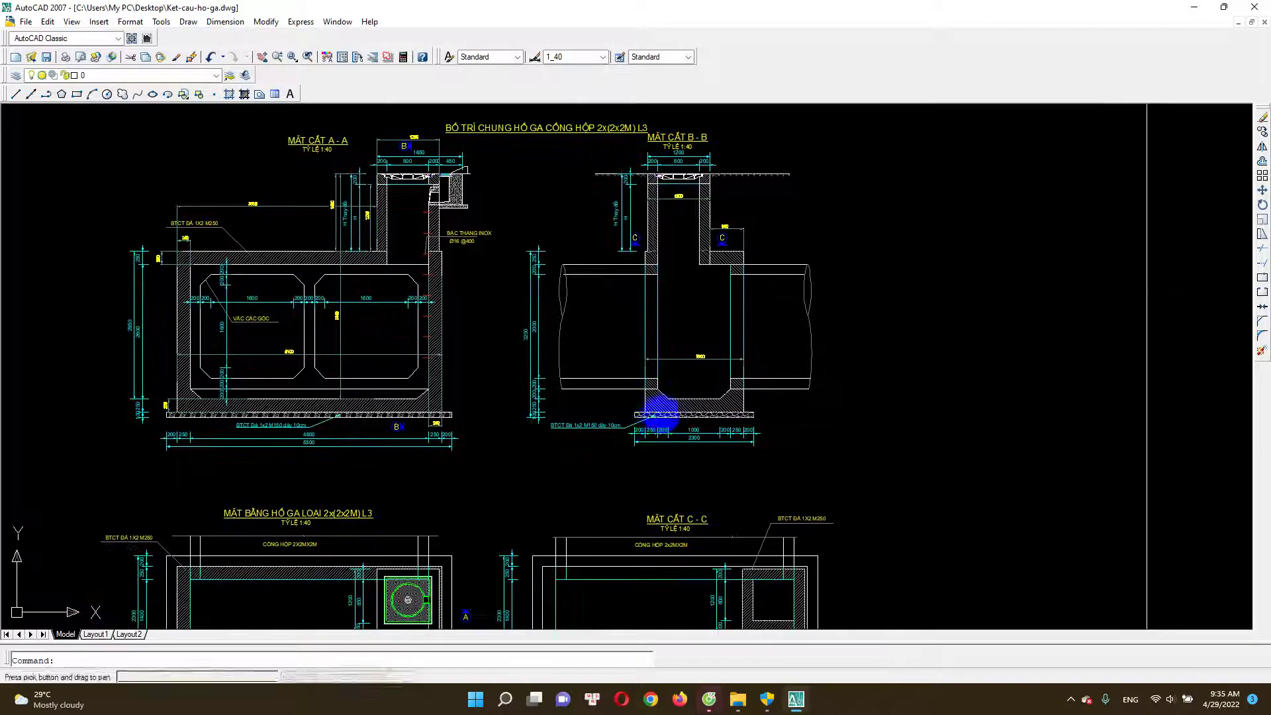
{"action": "left_click_drag", "start_coordinate": [803, 383], "coordinate": [899, 314]}
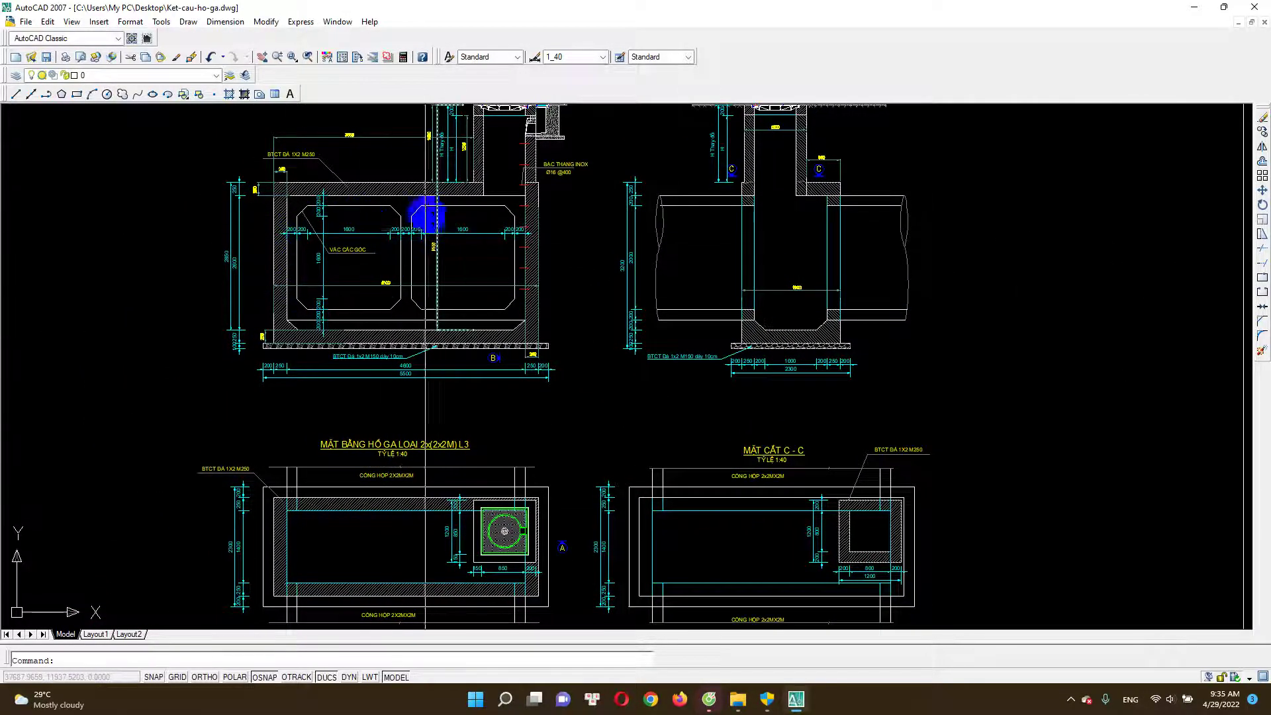
{"action": "mouse_move", "coordinate": [408, 529]}
{"action": "left_mouse_down"}
{"action": "mouse_move", "coordinate": [436, 394]}
{"action": "mouse_move", "coordinate": [406, 322]}
{"action": "left_mouse_up"}
{"action": "scroll", "coordinate": [406, 385], "scroll_direction": "up", "scroll_amount": 3}
{"action": "scroll", "coordinate": [455, 289], "scroll_direction": "down", "scroll_amount": 2}
{"action": "scroll", "coordinate": [459, 258], "scroll_direction": "up", "scroll_amount": 2}
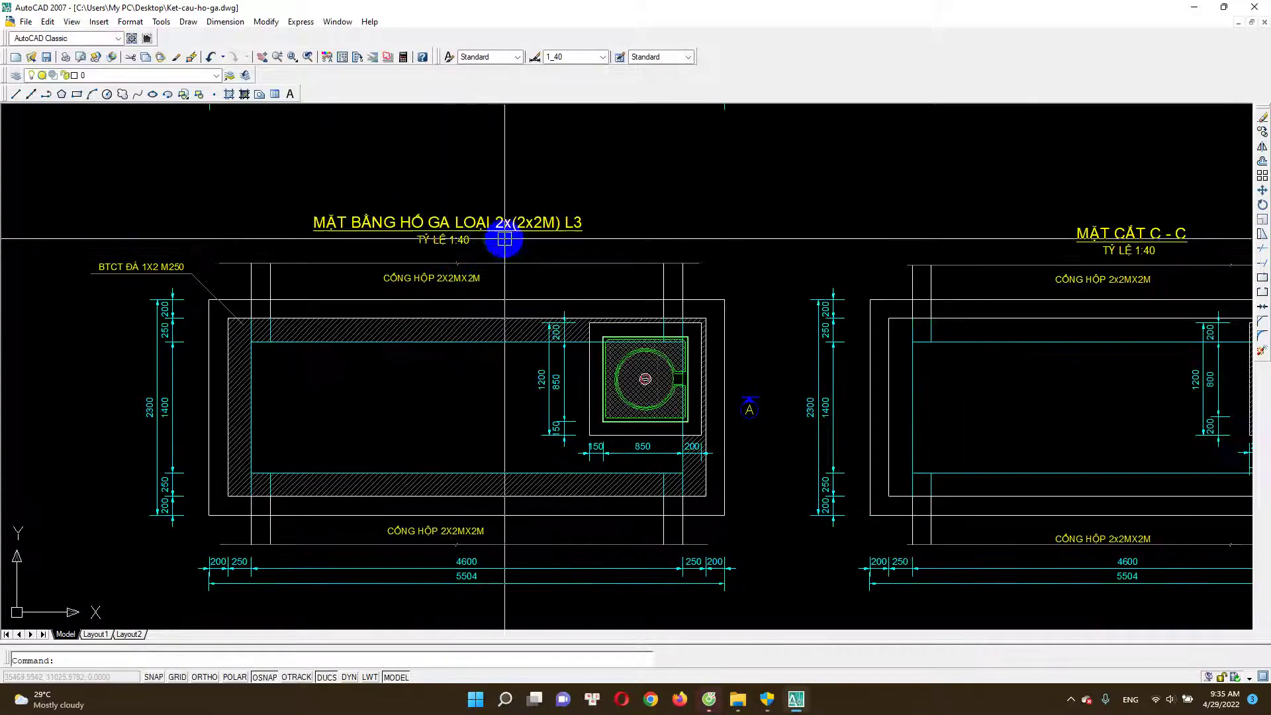
{"action": "left_click_drag", "start_coordinate": [556, 254], "coordinate": [525, 275]}
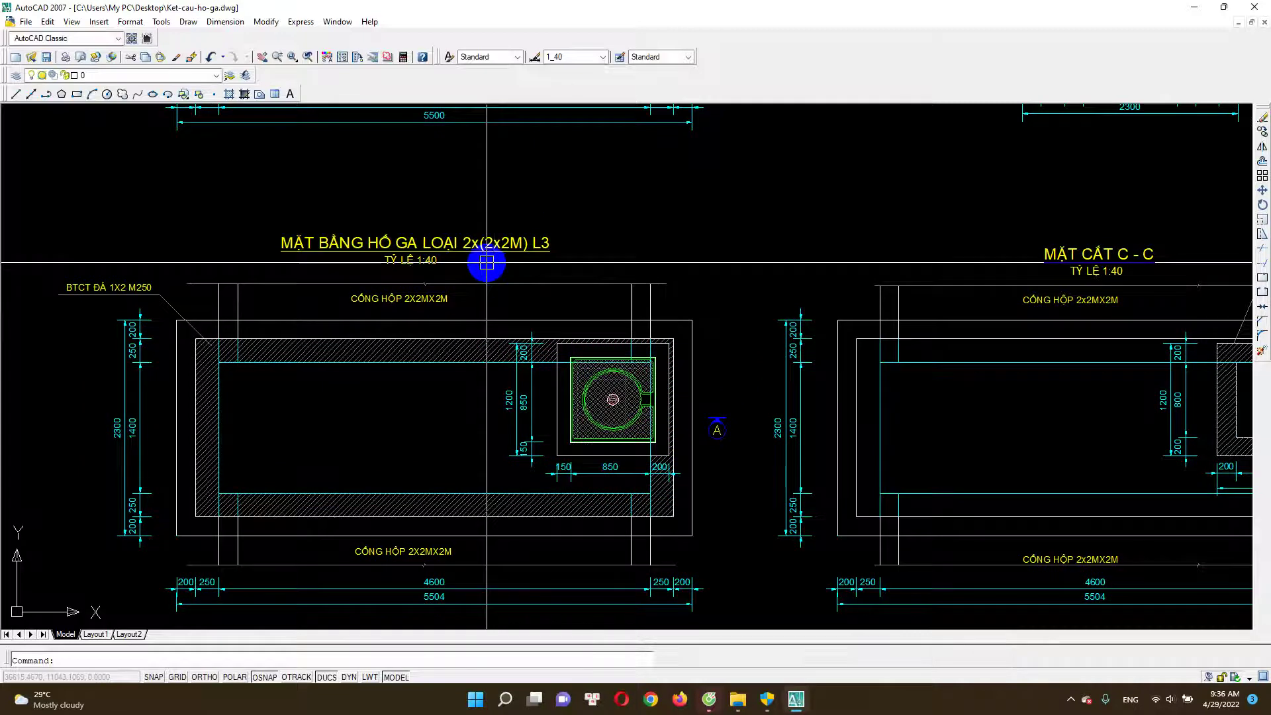
{"action": "scroll", "coordinate": [479, 351], "scroll_direction": "down", "scroll_amount": 2}
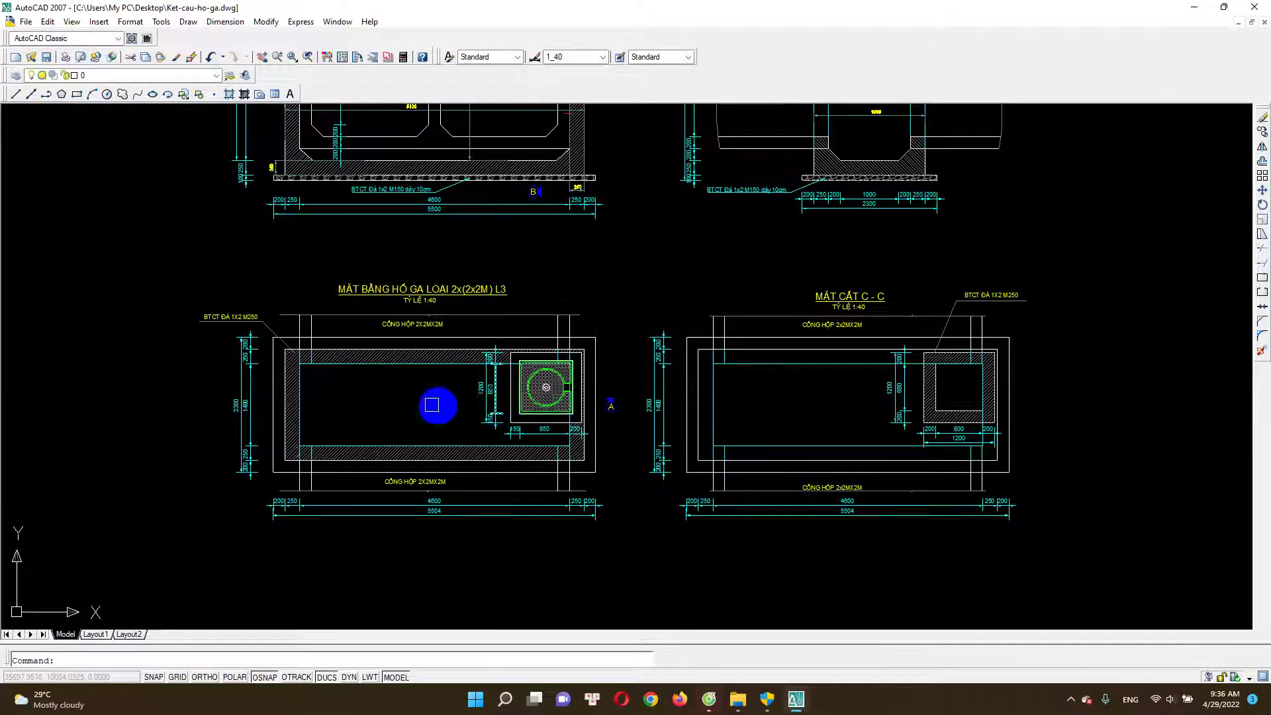
{"action": "left_click_drag", "start_coordinate": [657, 395], "coordinate": [463, 403]}
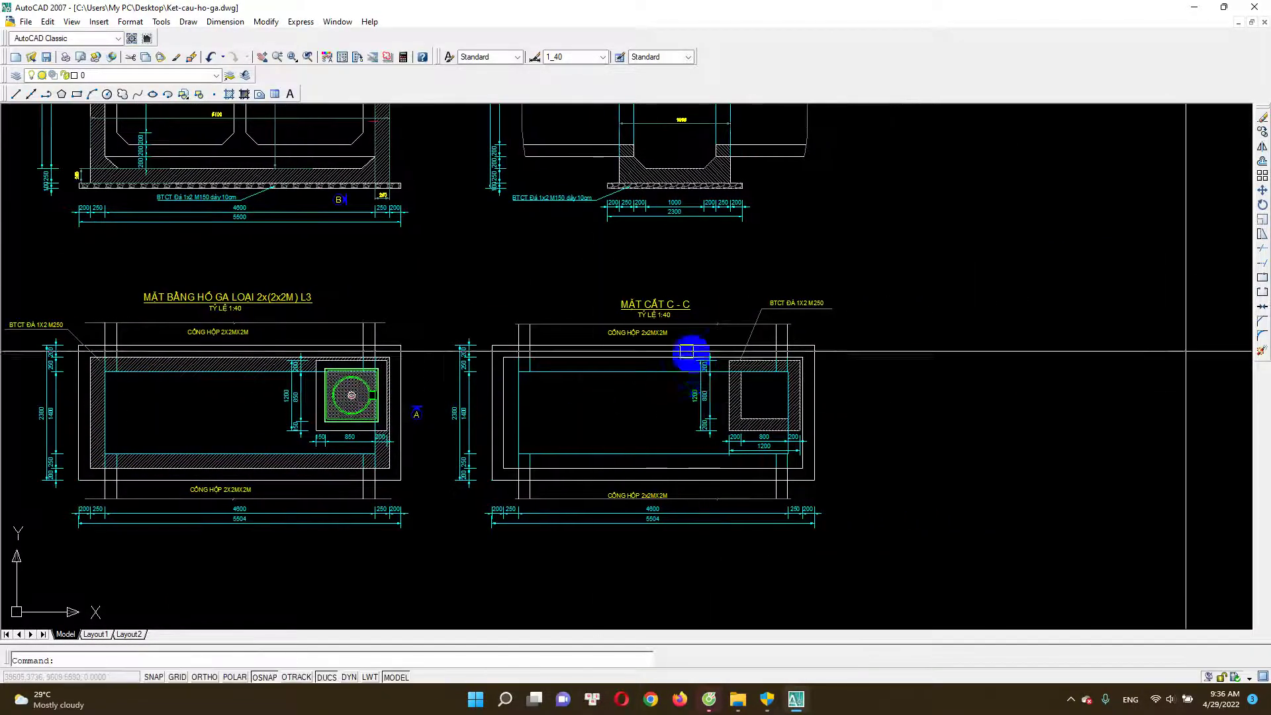
{"action": "scroll", "coordinate": [686, 350], "scroll_direction": "up", "scroll_amount": 1}
{"action": "scroll", "coordinate": [488, 446], "scroll_direction": "down", "scroll_amount": 3}
{"action": "scroll", "coordinate": [605, 435], "scroll_direction": "up", "scroll_amount": 2}
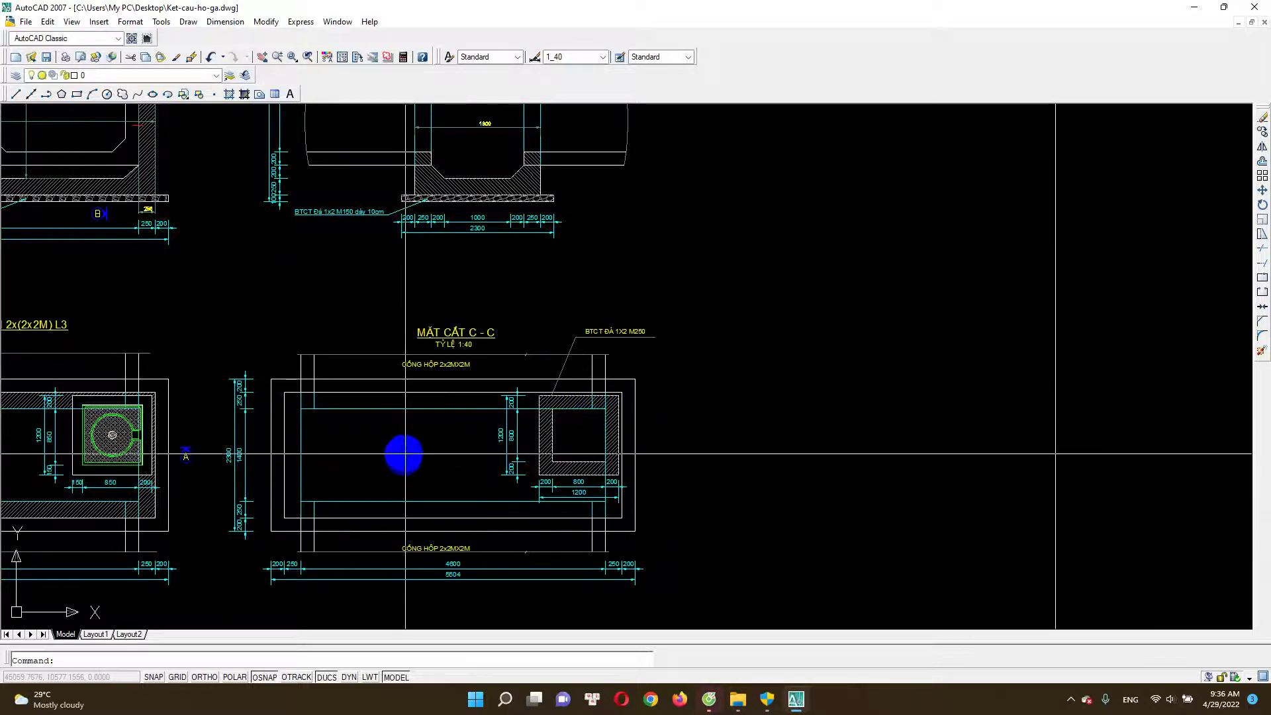
{"action": "scroll", "coordinate": [445, 451], "scroll_direction": "down", "scroll_amount": 4}
{"action": "scroll", "coordinate": [405, 371], "scroll_direction": "up", "scroll_amount": 1}
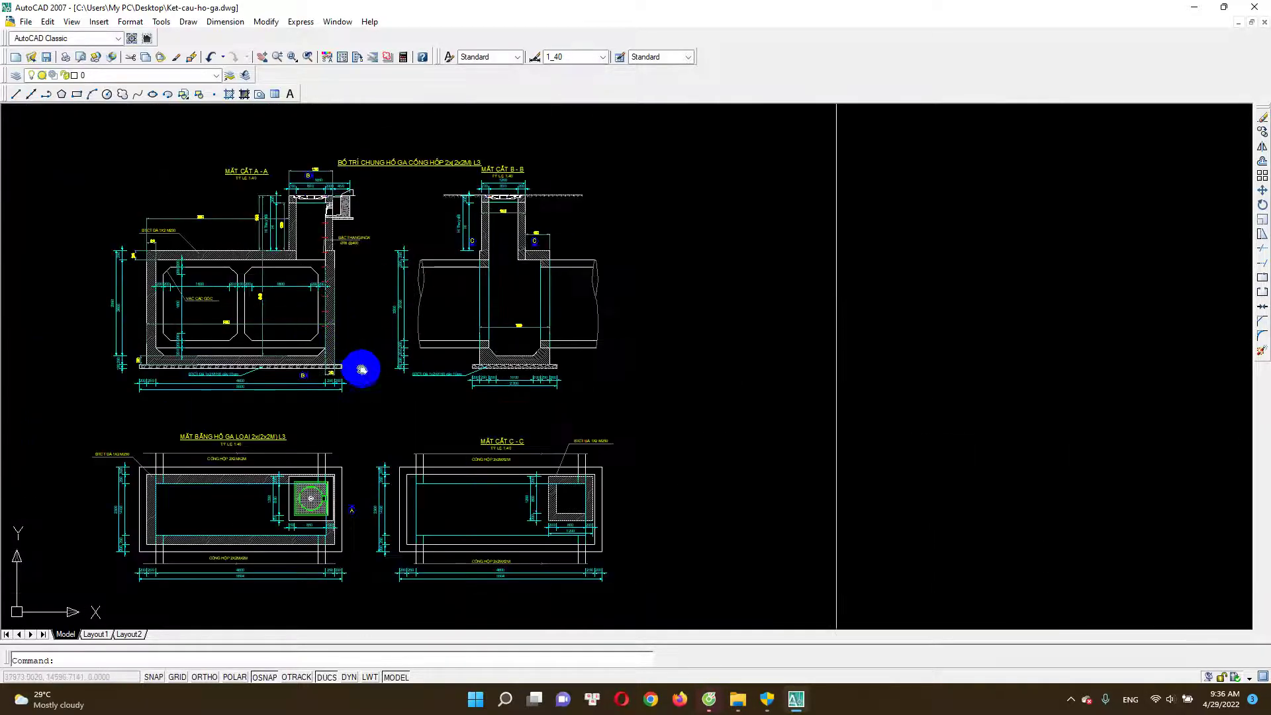
{"action": "scroll", "coordinate": [371, 363], "scroll_direction": "up", "scroll_amount": 1}
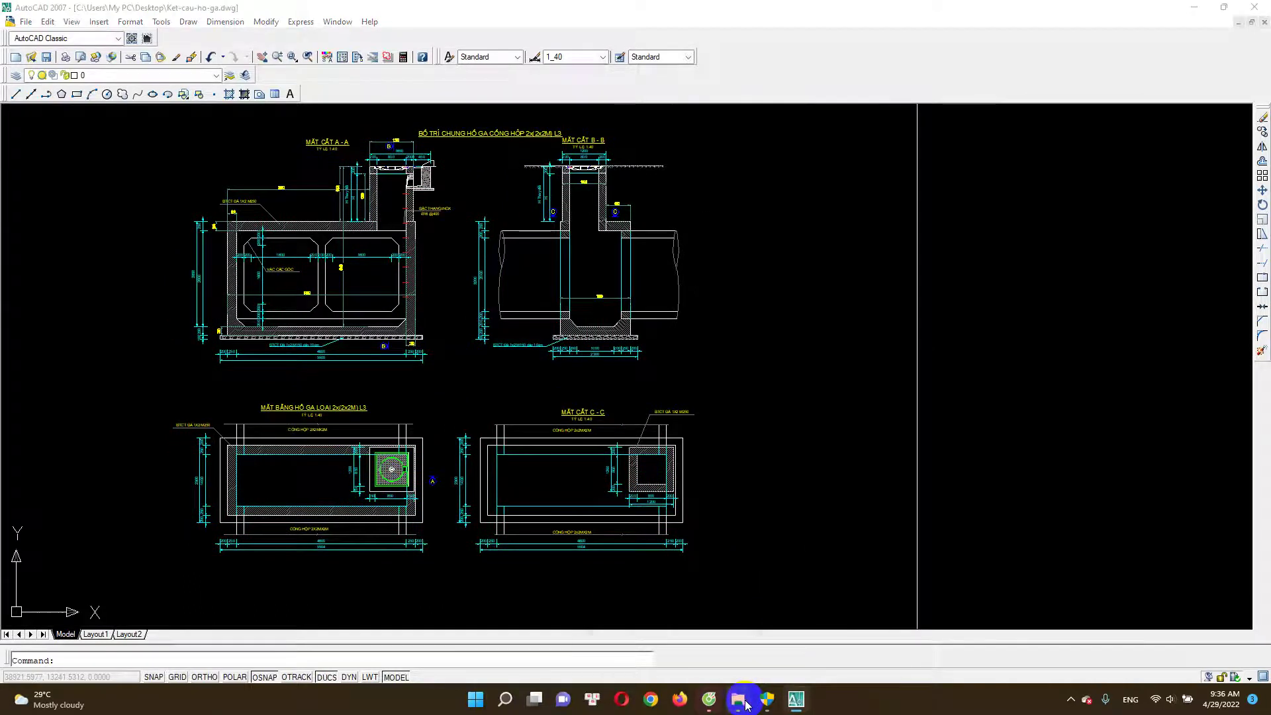
Open the workbook from the HỒ GA CỐNG HỘP folder, dismissing the links warning and activation prompt.
{"action": "mouse_move", "coordinate": [738, 699]}
{"action": "left_click", "coordinate": [772, 641]}
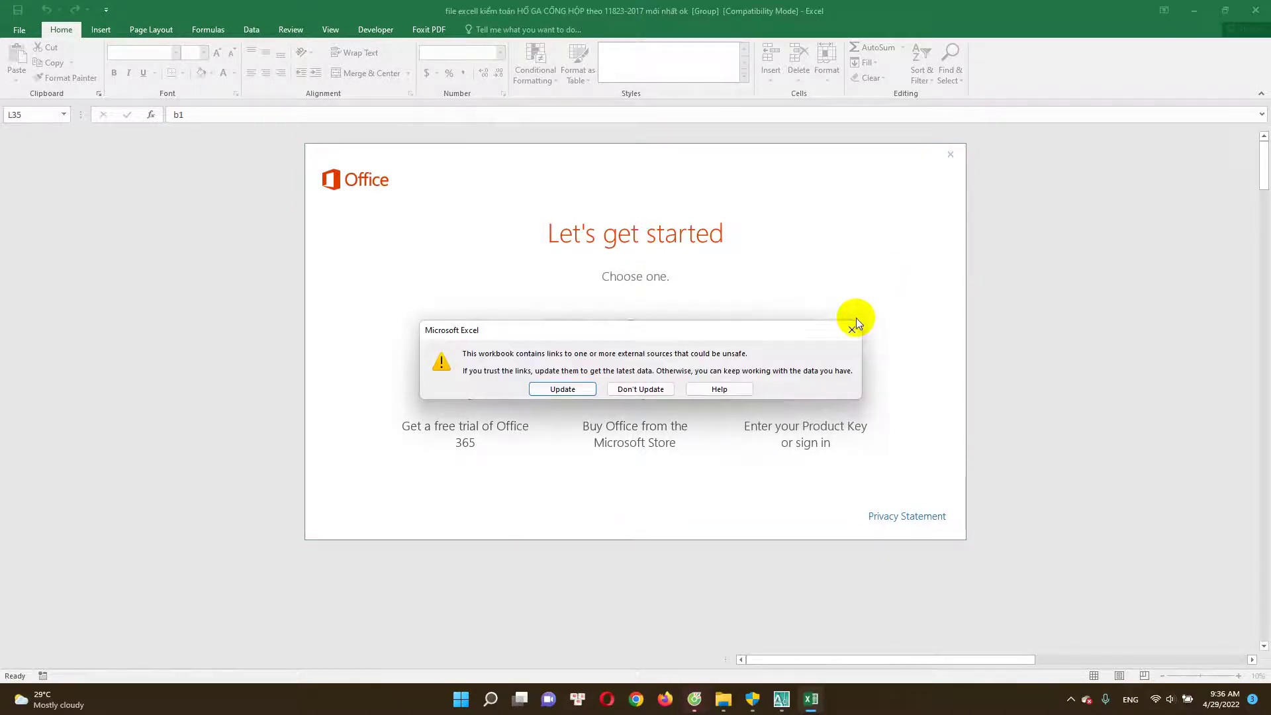
{"action": "left_click", "coordinate": [849, 330]}
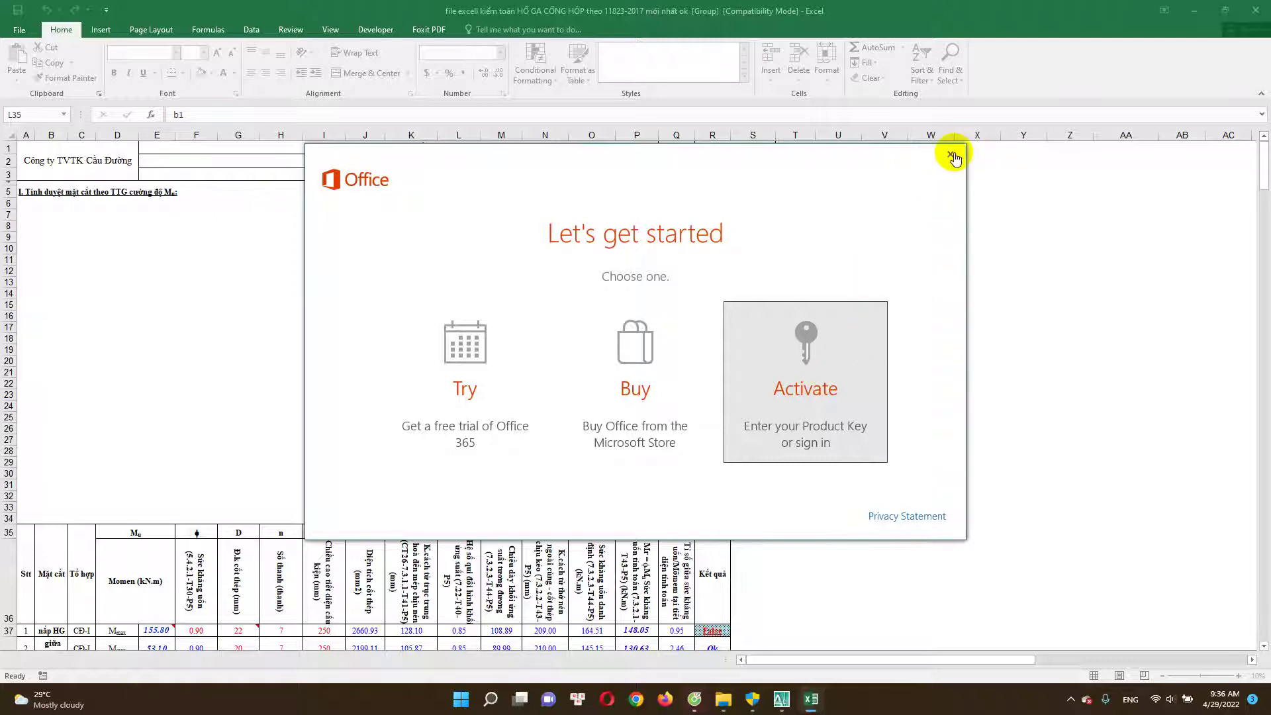
{"action": "left_click", "coordinate": [953, 152]}
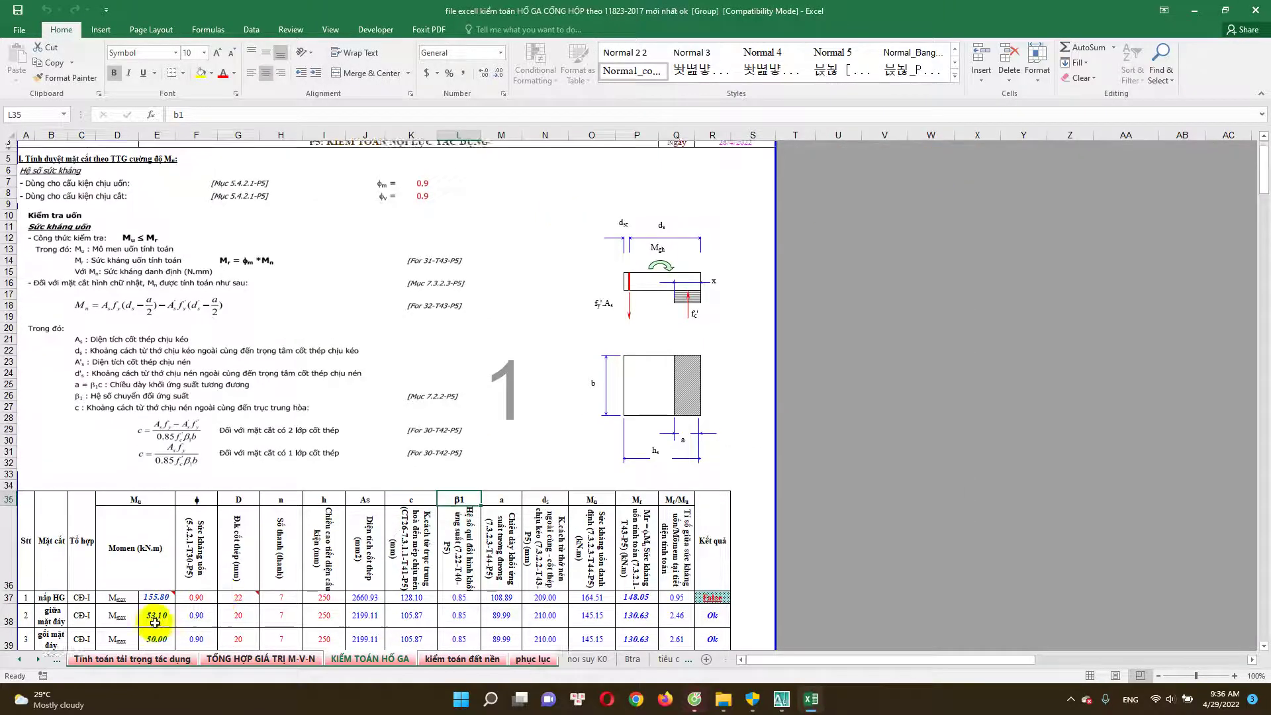
Look through the Lot and Tiêu chuẩn TK sheets, then move to the KÍCH THƯỚC sheet.
{"action": "left_click", "coordinate": [20, 660]}
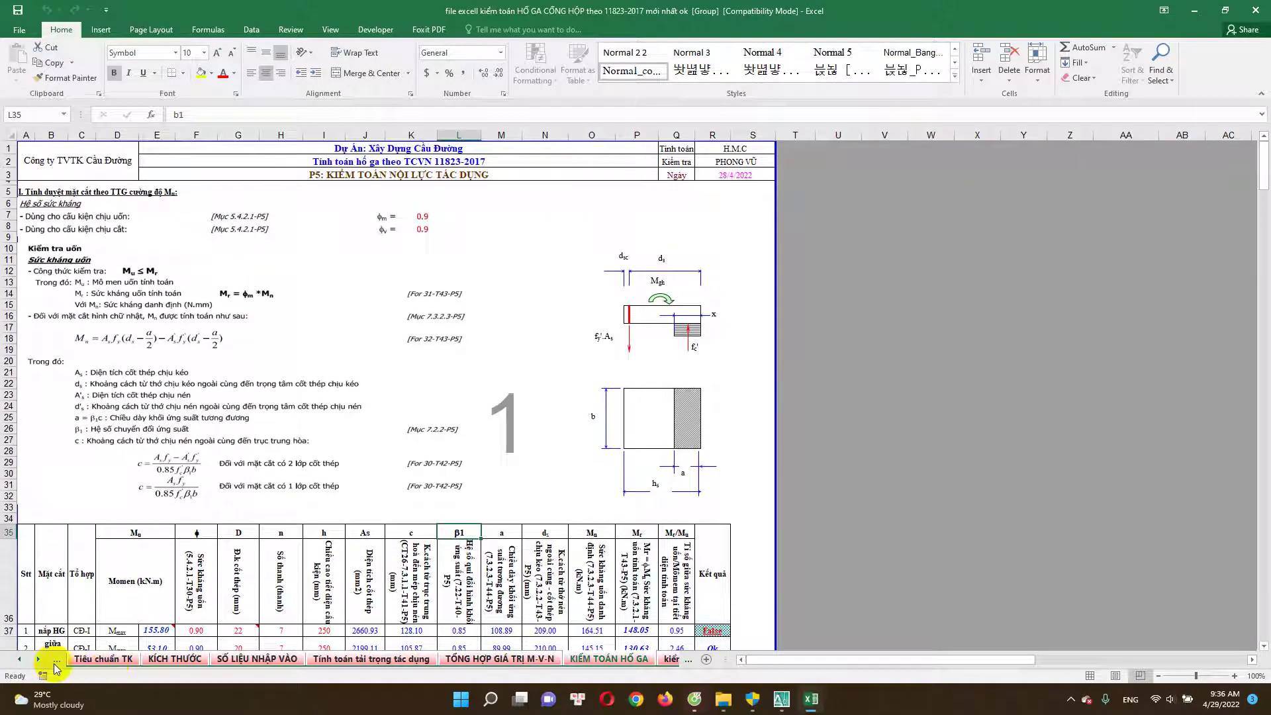
{"action": "left_click", "coordinate": [145, 661]}
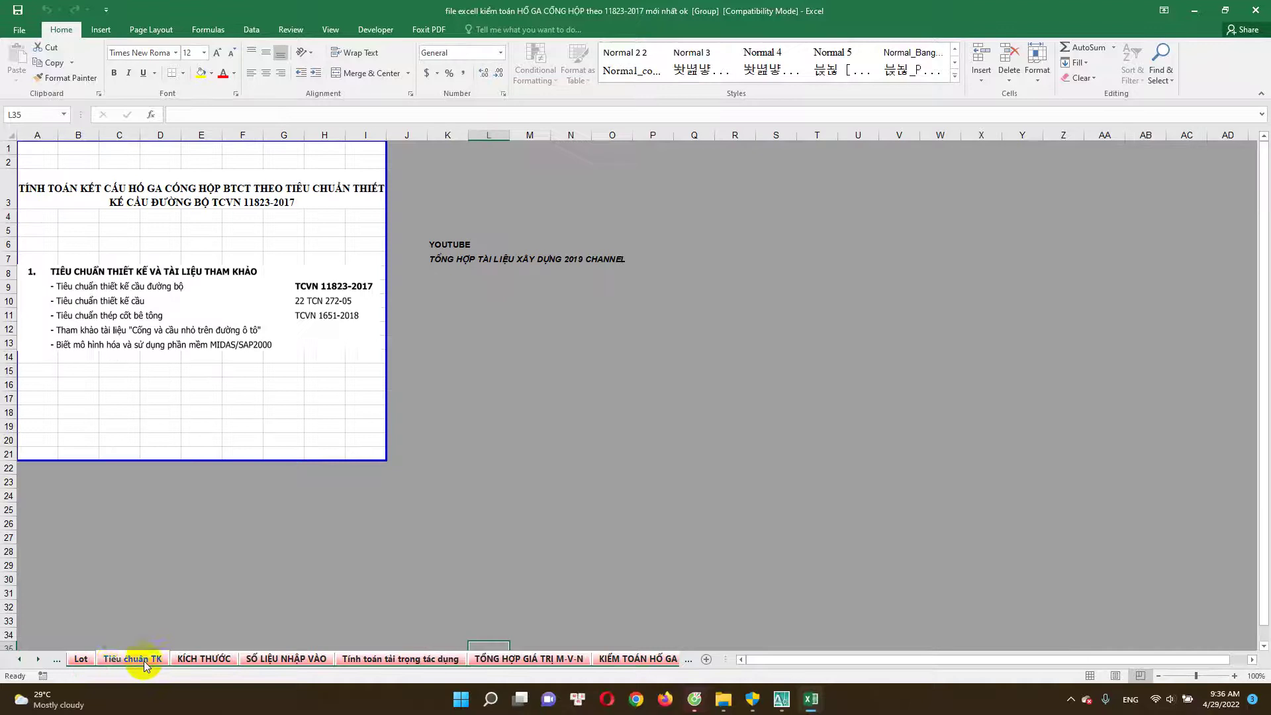
{"action": "left_click", "coordinate": [96, 660]}
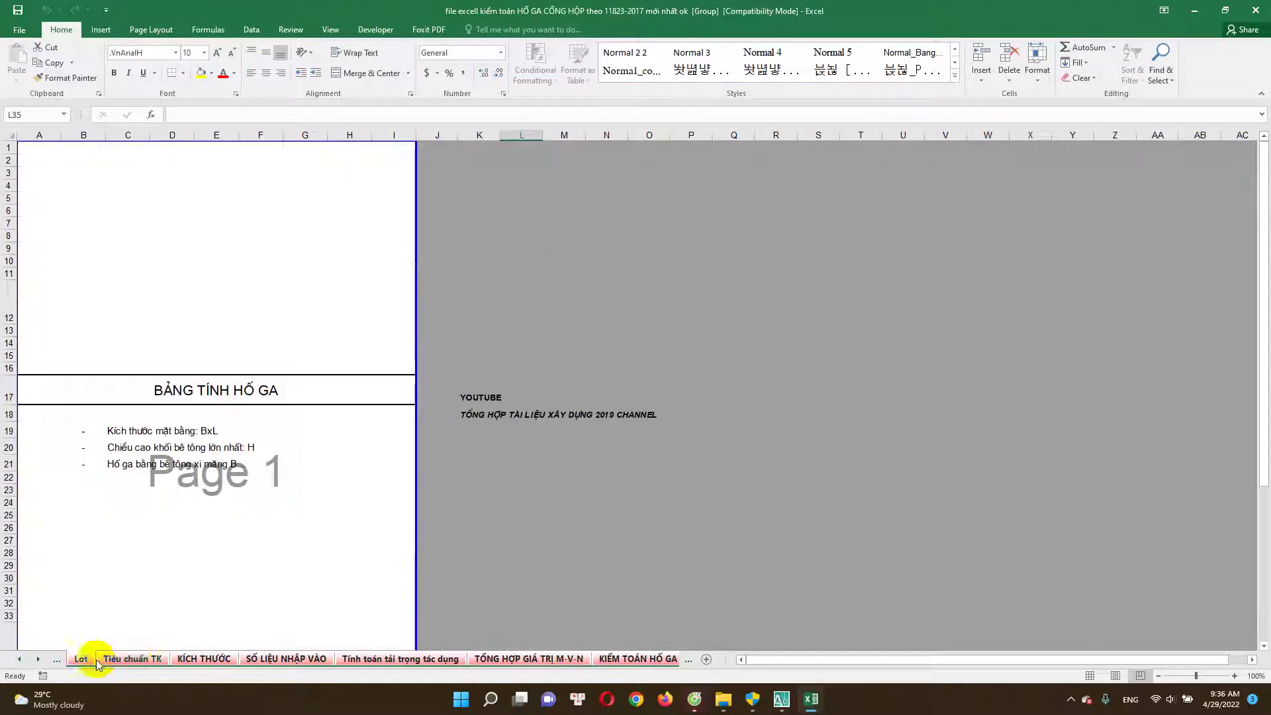
{"action": "left_click", "coordinate": [134, 660]}
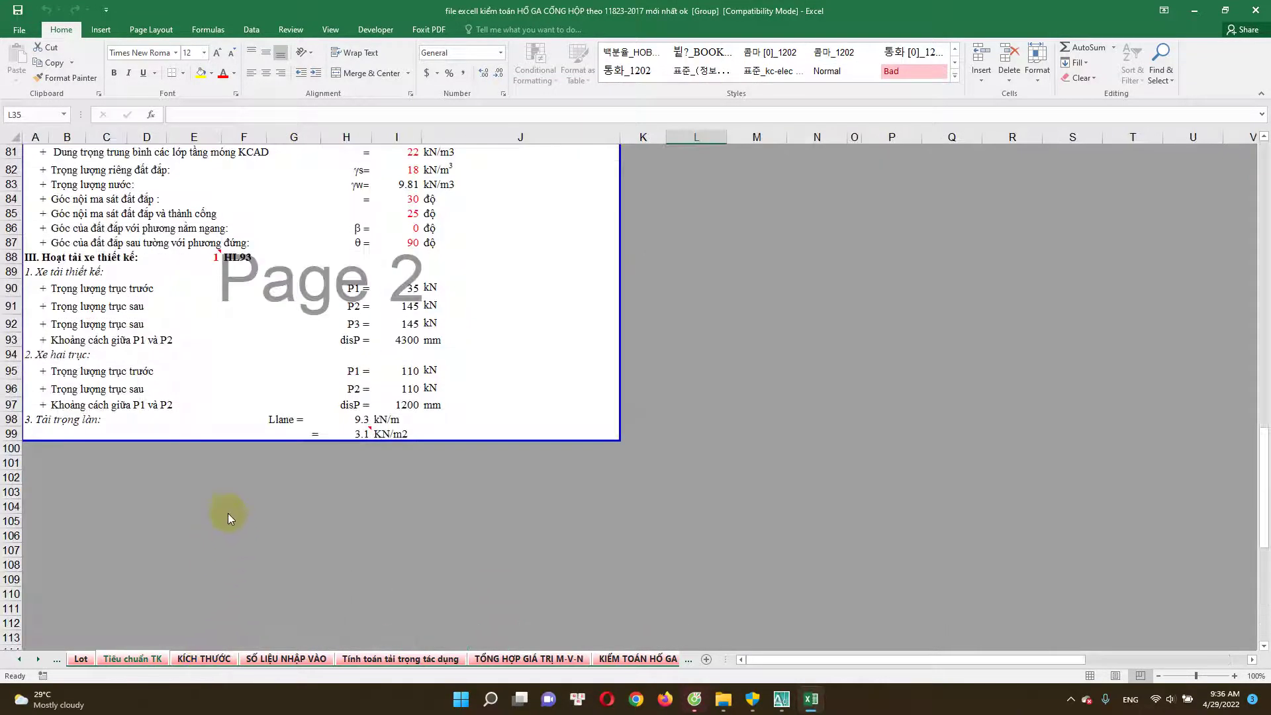
{"action": "key", "text": "ctrl+Page_Down"}
Scroll to the dimension table (H = 4.34 m, B = 5.1 m) and restore the Excel window size.
{"action": "scroll", "coordinate": [231, 503], "scroll_direction": "up", "scroll_amount": 10}
{"action": "scroll", "coordinate": [232, 477], "scroll_direction": "up", "scroll_amount": 10}
{"action": "scroll", "coordinate": [233, 471], "scroll_direction": "up", "scroll_amount": 4}
{"action": "scroll", "coordinate": [233, 468], "scroll_direction": "up", "scroll_amount": 1}
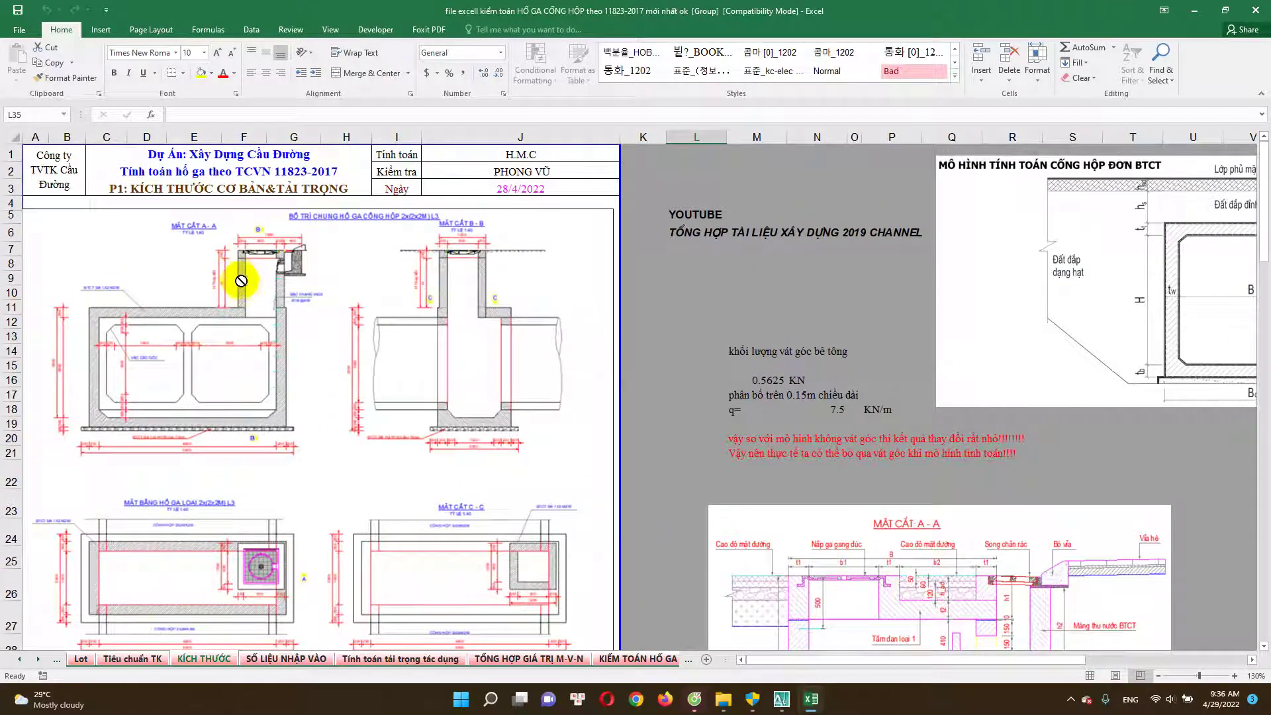
{"action": "scroll", "coordinate": [241, 281], "scroll_direction": "down", "scroll_amount": 2}
{"action": "scroll", "coordinate": [252, 303], "scroll_direction": "down", "scroll_amount": 1}
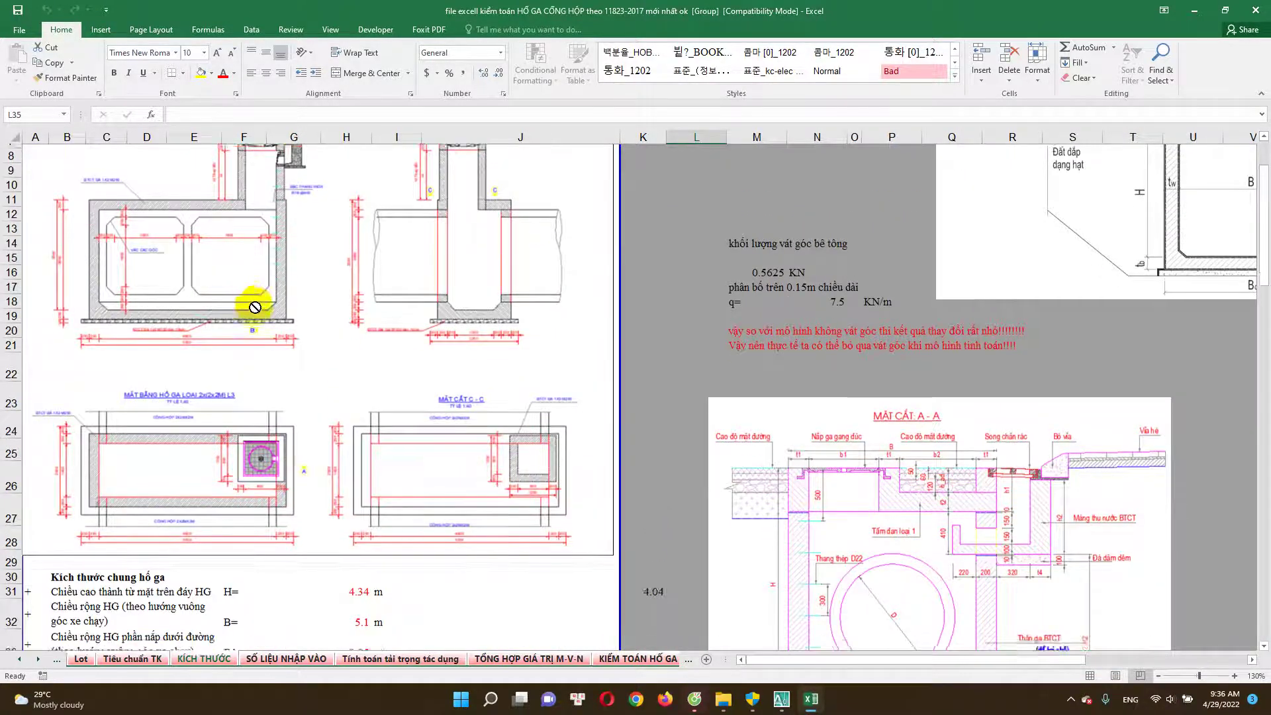
{"action": "scroll", "coordinate": [262, 311], "scroll_direction": "down", "scroll_amount": 4}
{"action": "scroll", "coordinate": [258, 331], "scroll_direction": "down", "scroll_amount": 1}
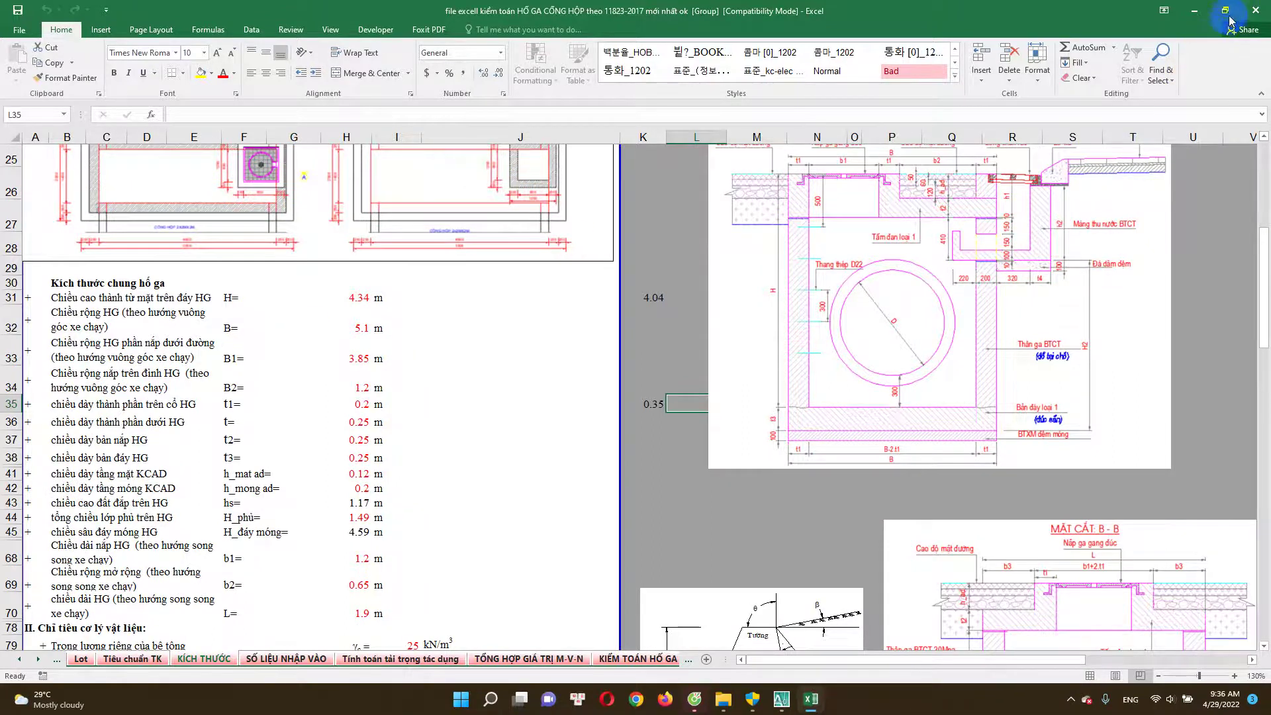
{"action": "left_click", "coordinate": [1226, 12]}
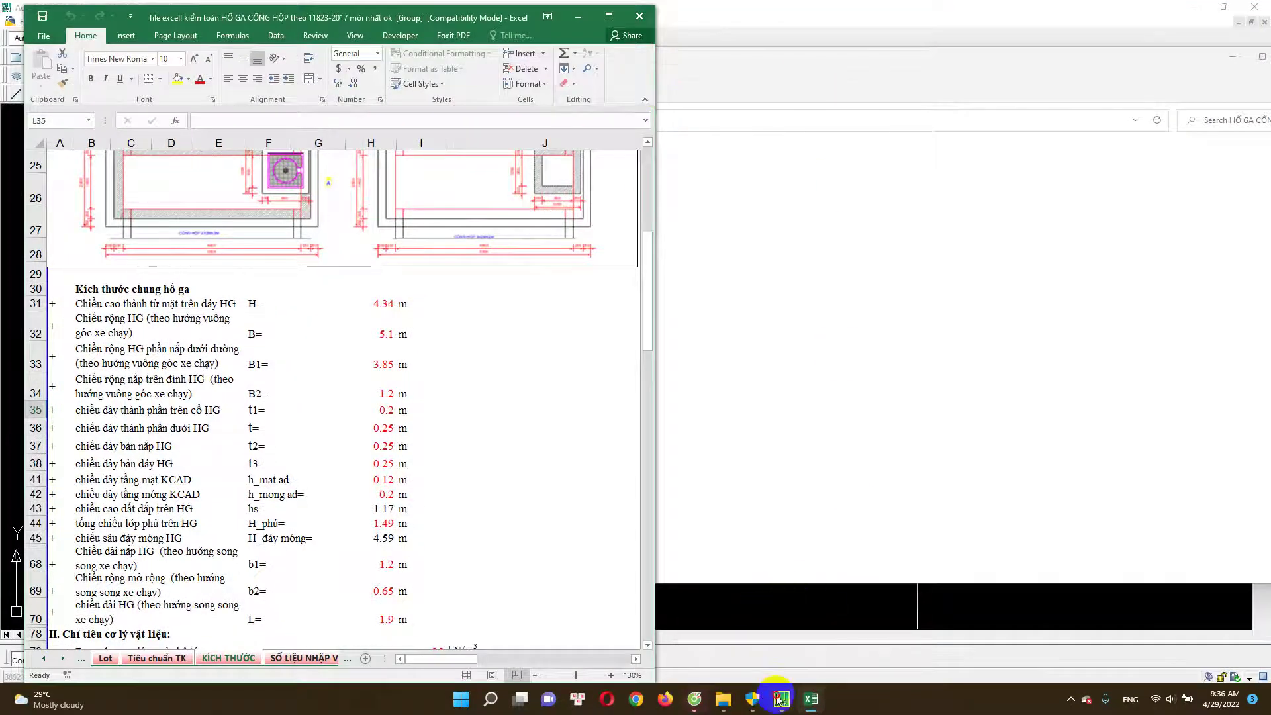
Place the restored AutoCAD window on the right beside the workbook, zoomed in on section A-A.
{"action": "left_click", "coordinate": [778, 699]}
{"action": "left_click", "coordinate": [1227, 6]}
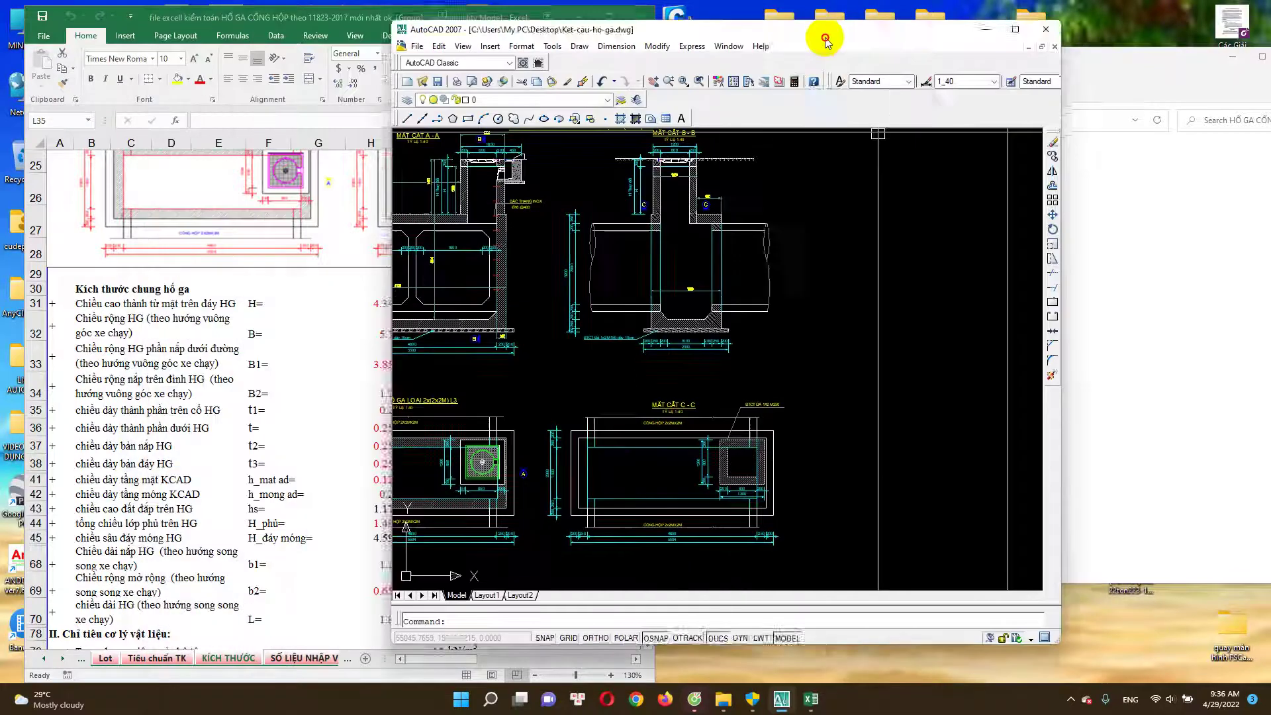
{"action": "left_click_drag", "start_coordinate": [564, 43], "coordinate": [1026, 49]}
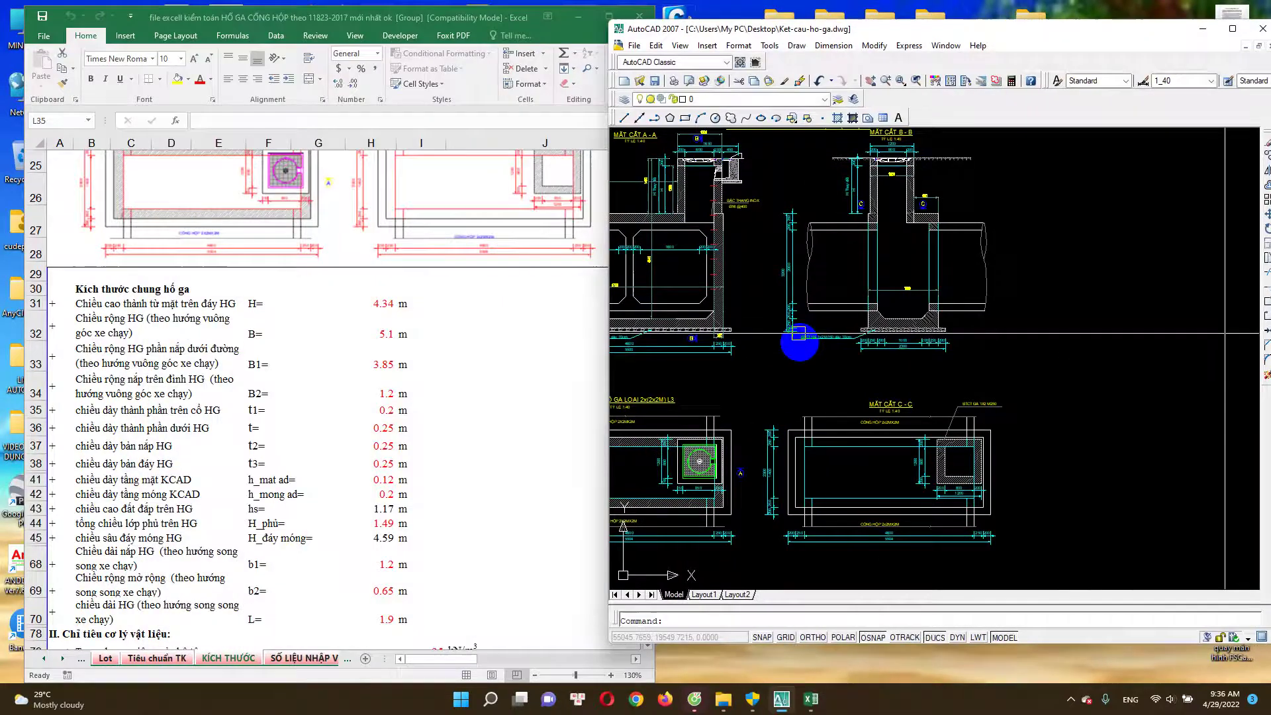
{"action": "left_click_drag", "start_coordinate": [881, 346], "coordinate": [937, 366]}
{"action": "scroll", "coordinate": [809, 312], "scroll_direction": "up", "scroll_amount": 2}
{"action": "scroll", "coordinate": [751, 325], "scroll_direction": "up", "scroll_amount": 3}
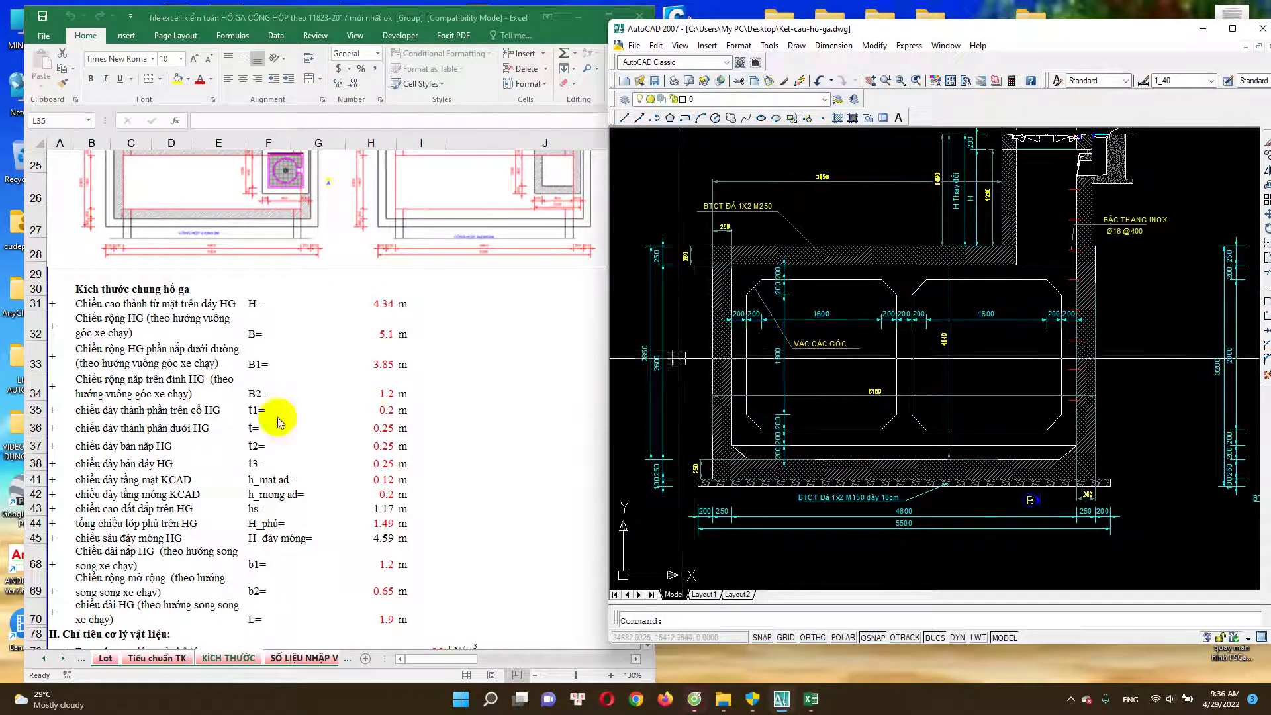
{"action": "left_click", "coordinate": [203, 305]}
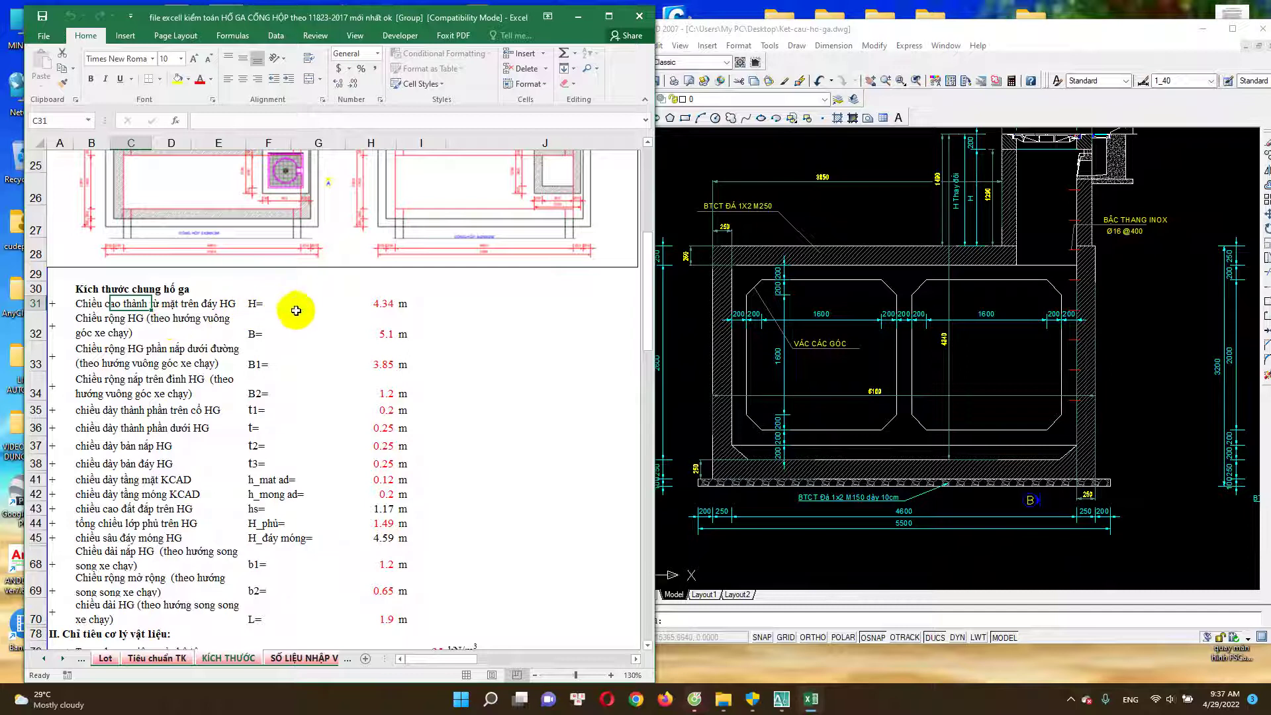
{"action": "left_click", "coordinate": [902, 581]}
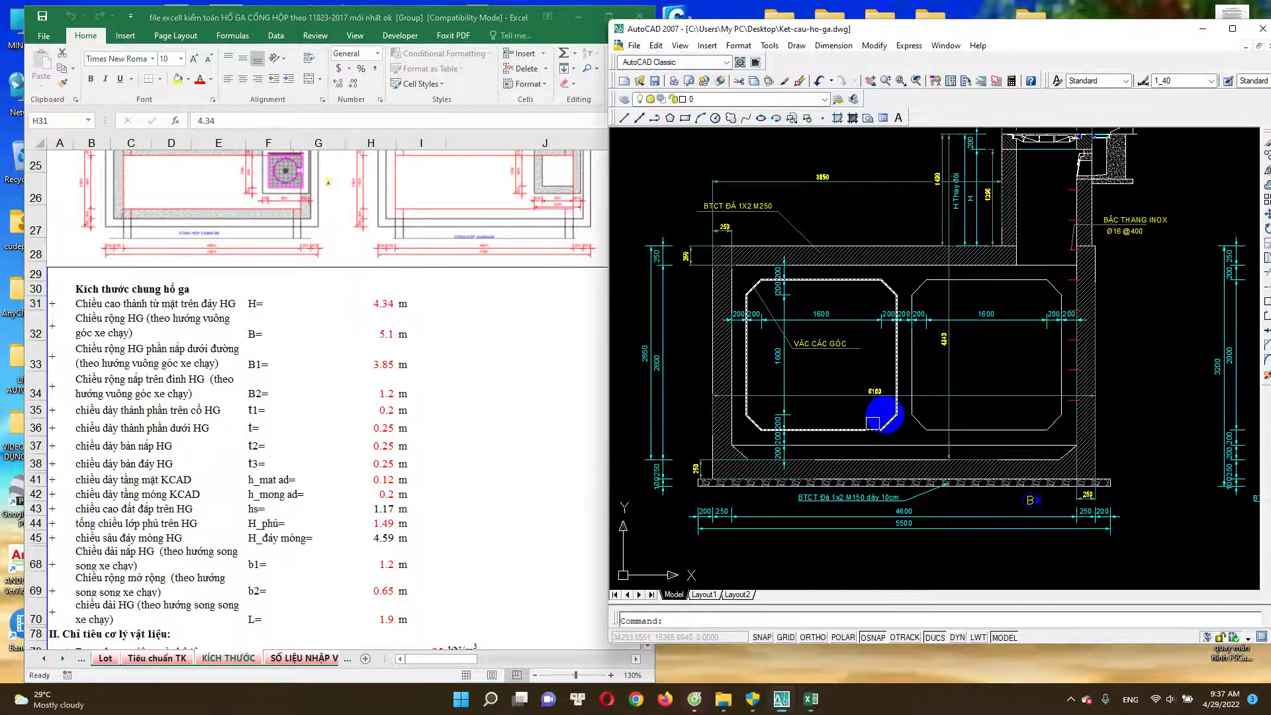
{"action": "scroll", "coordinate": [979, 431], "scroll_direction": "up", "scroll_amount": 3}
{"action": "scroll", "coordinate": [988, 419], "scroll_direction": "down", "scroll_amount": 2}
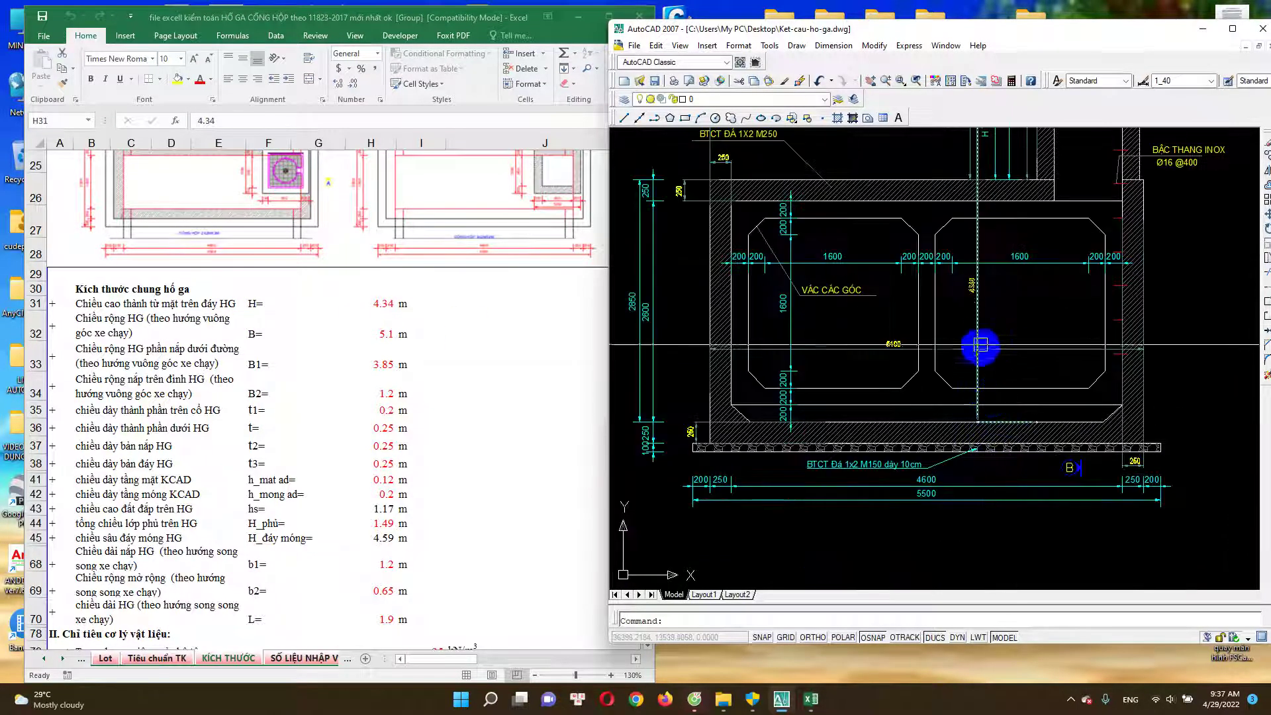
{"action": "scroll", "coordinate": [913, 410], "scroll_direction": "down", "scroll_amount": 1}
{"action": "scroll", "coordinate": [993, 390], "scroll_direction": "up", "scroll_amount": 1}
{"action": "left_click", "coordinate": [1020, 439]}
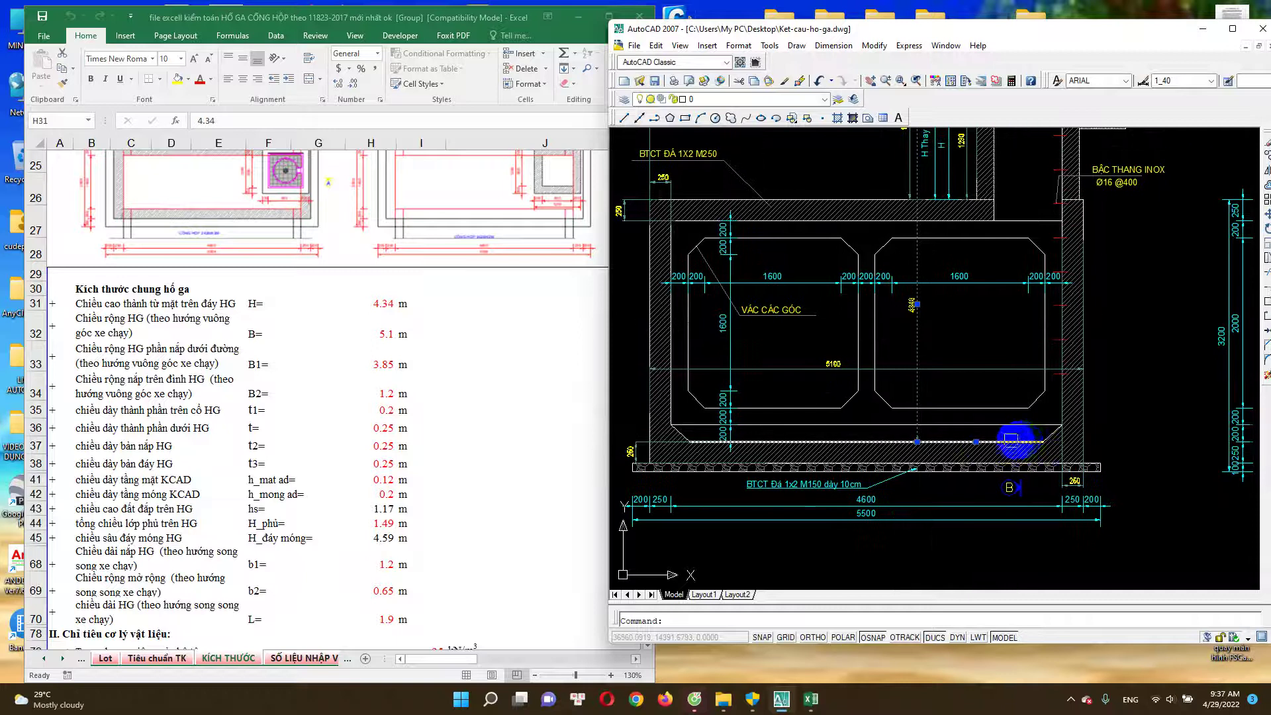
{"action": "scroll", "coordinate": [930, 179], "scroll_direction": "down", "scroll_amount": 1}
{"action": "scroll", "coordinate": [942, 189], "scroll_direction": "up", "scroll_amount": 2}
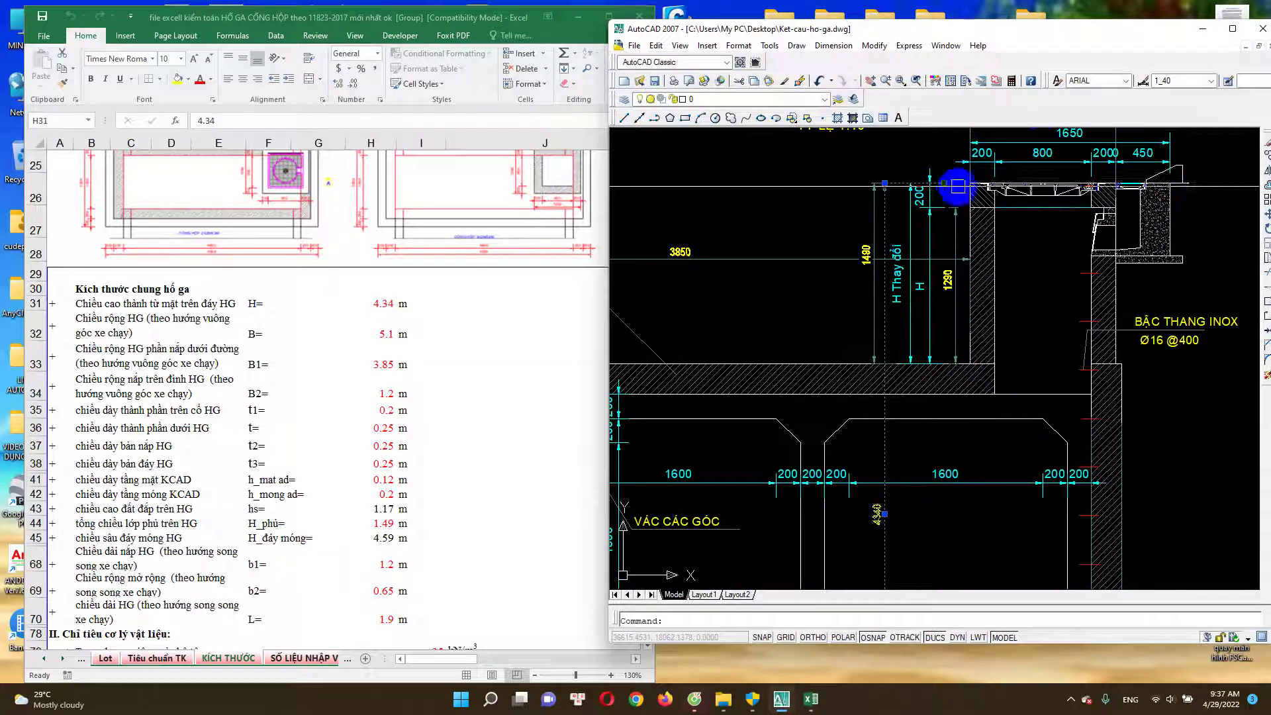
{"action": "scroll", "coordinate": [887, 523], "scroll_direction": "up", "scroll_amount": 2}
{"action": "scroll", "coordinate": [880, 355], "scroll_direction": "up", "scroll_amount": 2}
{"action": "scroll", "coordinate": [870, 294], "scroll_direction": "up", "scroll_amount": 3}
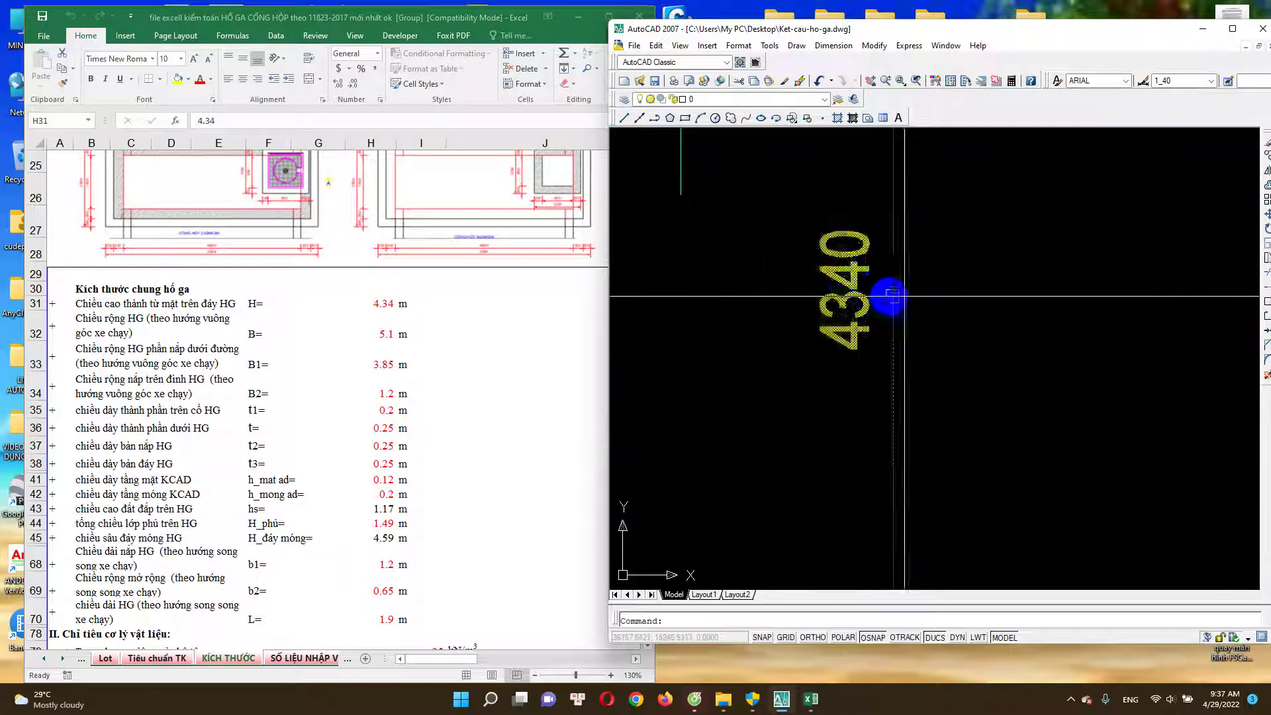
{"action": "scroll", "coordinate": [870, 294], "scroll_direction": "down", "scroll_amount": 2}
{"action": "left_click", "coordinate": [366, 311]}
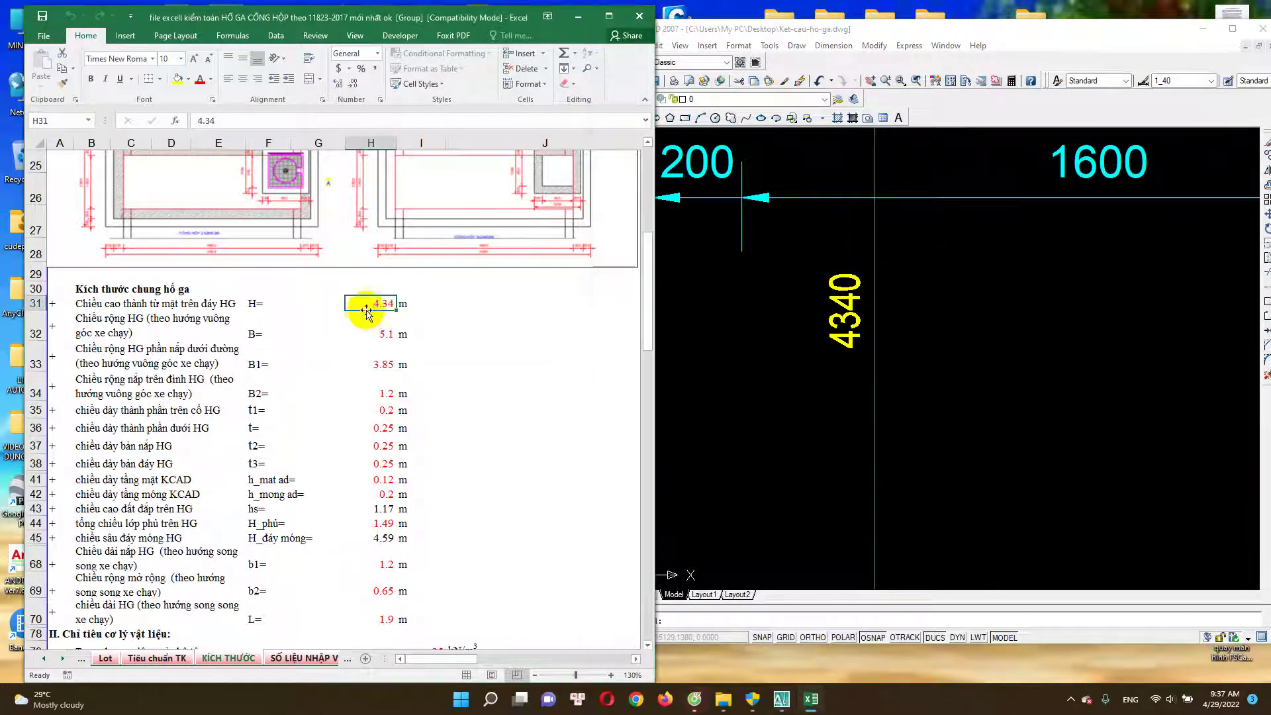
{"action": "left_click", "coordinate": [861, 358]}
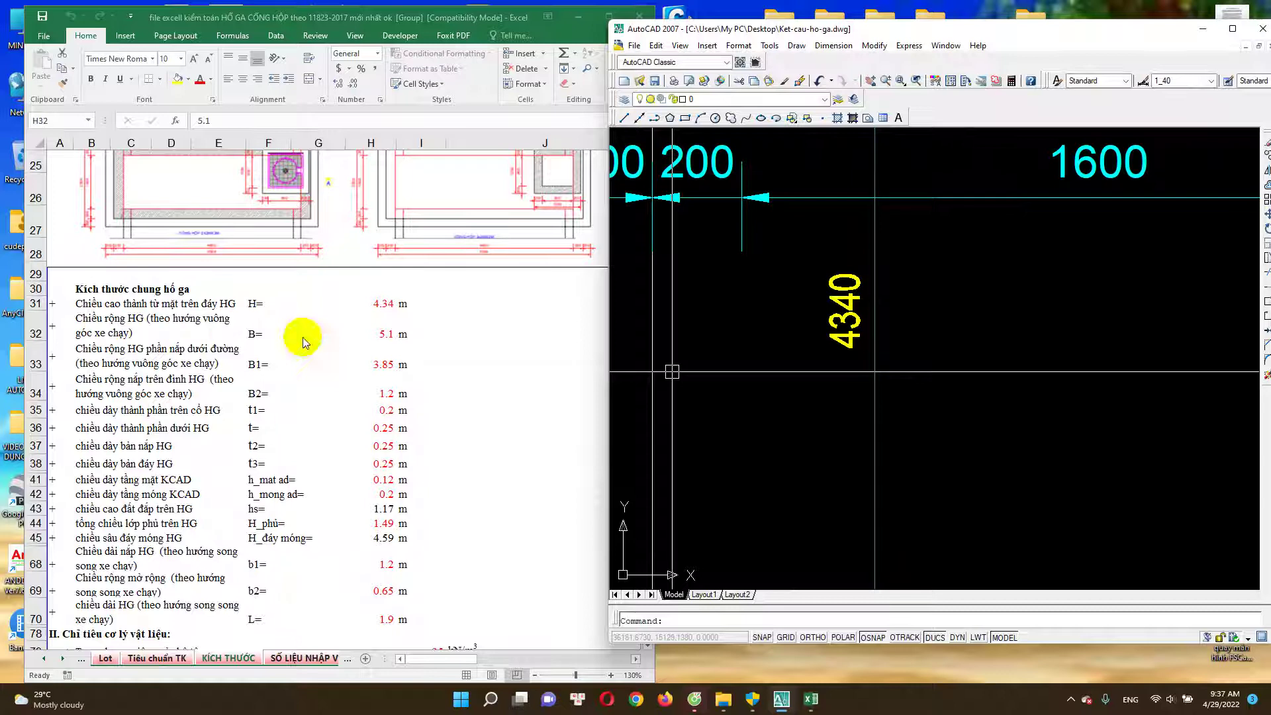
{"action": "scroll", "coordinate": [862, 391], "scroll_direction": "down", "scroll_amount": 3}
{"action": "scroll", "coordinate": [828, 286], "scroll_direction": "up", "scroll_amount": 1}
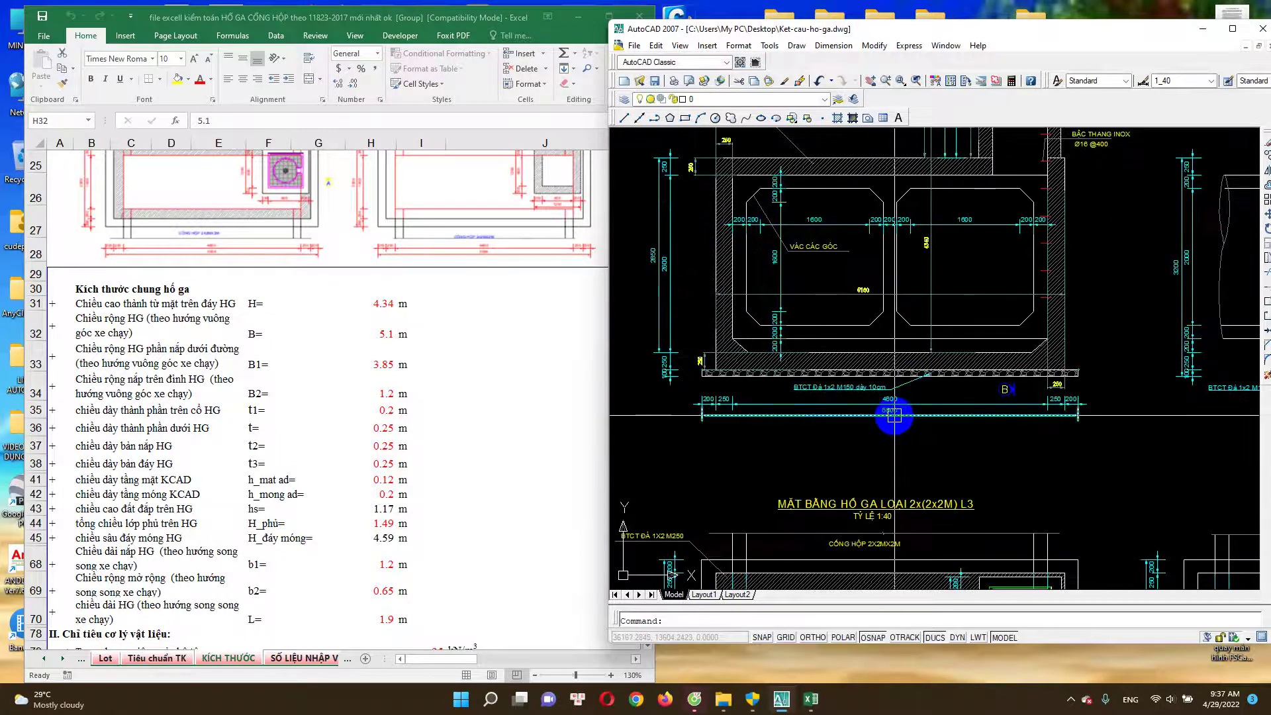
{"action": "scroll", "coordinate": [847, 399], "scroll_direction": "down", "scroll_amount": 3}
{"action": "key", "text": "Escape"}
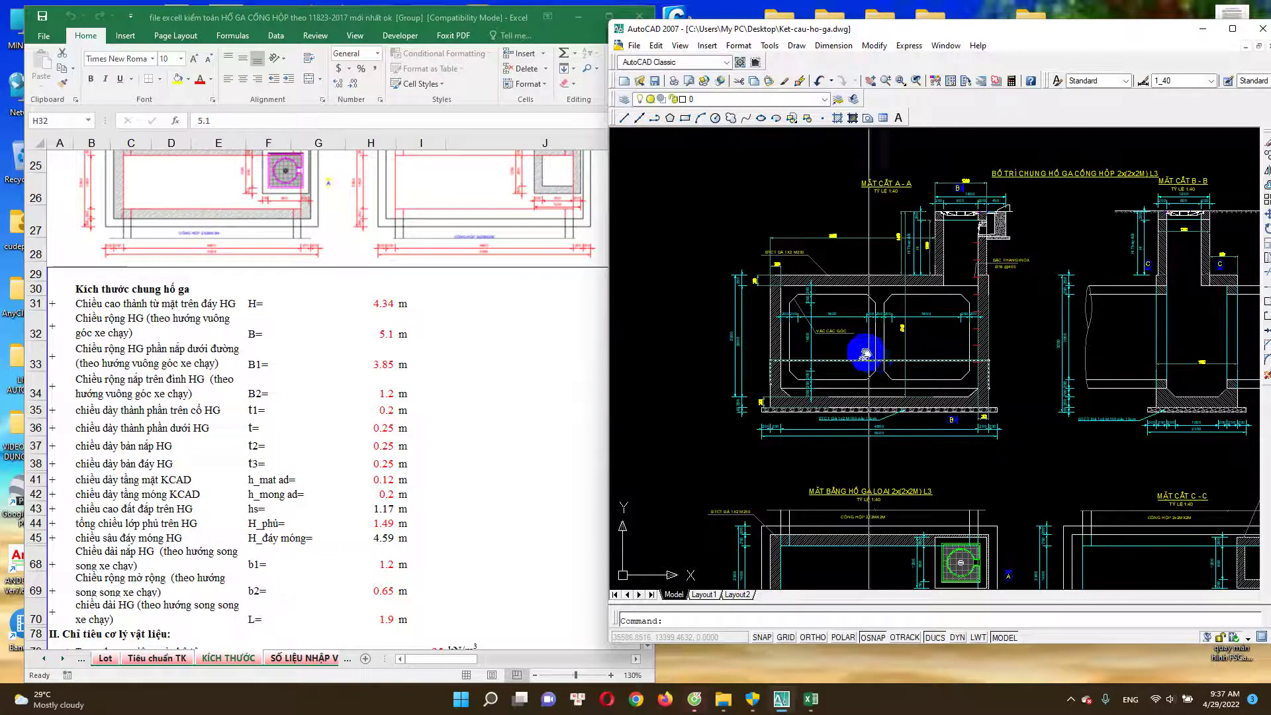
{"action": "left_click_drag", "start_coordinate": [865, 357], "coordinate": [796, 233]}
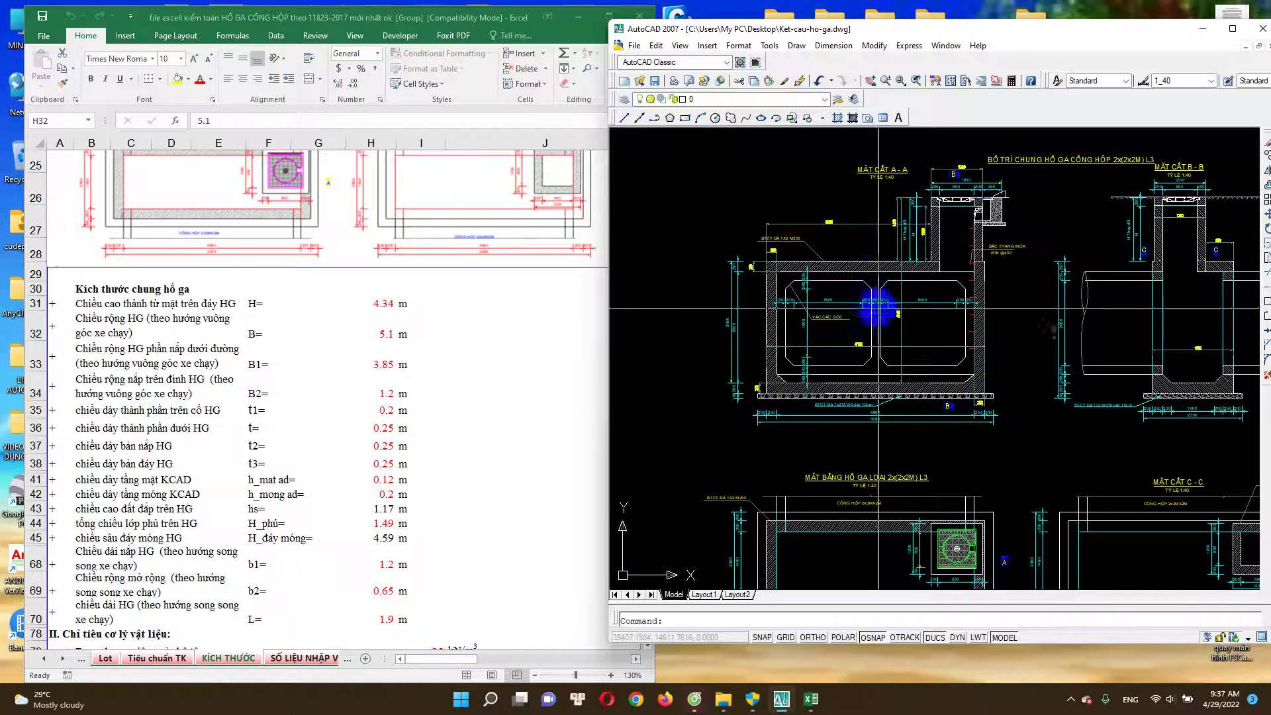
{"action": "scroll", "coordinate": [869, 413], "scroll_direction": "up", "scroll_amount": 2}
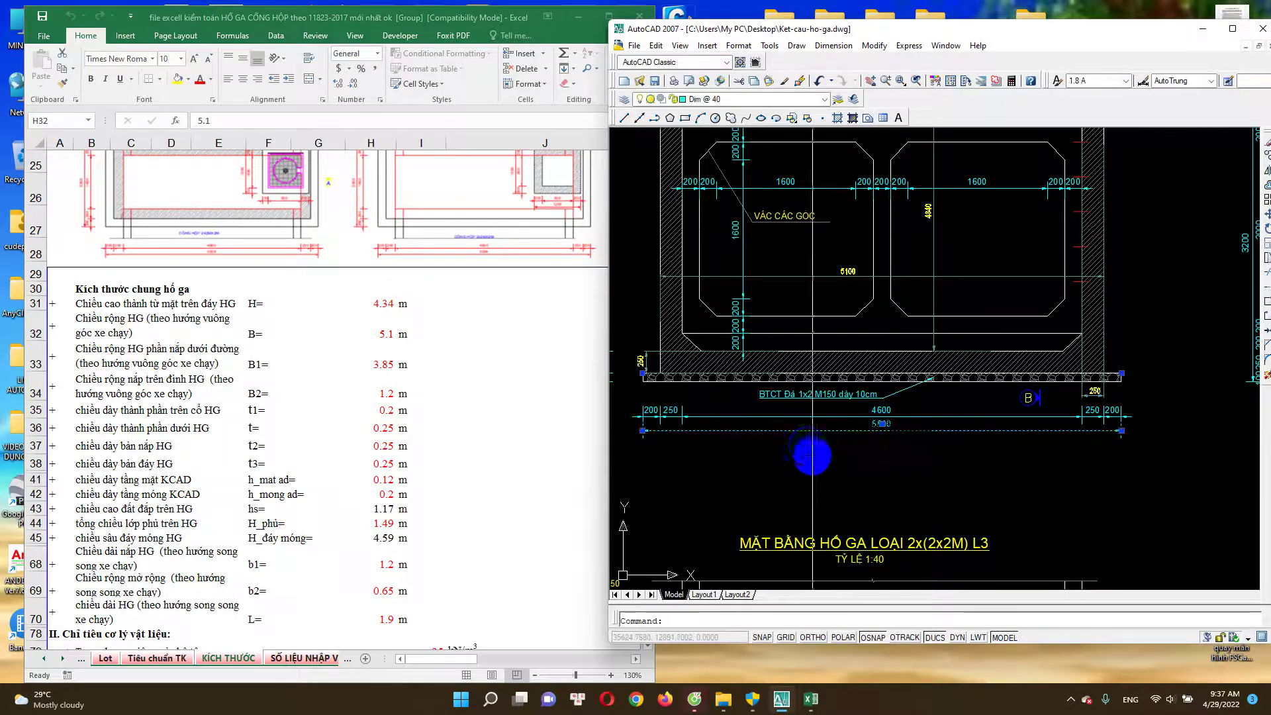
{"action": "scroll", "coordinate": [748, 344], "scroll_direction": "up", "scroll_amount": 3}
{"action": "scroll", "coordinate": [746, 334], "scroll_direction": "up", "scroll_amount": 2}
{"action": "scroll", "coordinate": [746, 334], "scroll_direction": "down", "scroll_amount": 1}
{"action": "scroll", "coordinate": [748, 331], "scroll_direction": "down", "scroll_amount": 1}
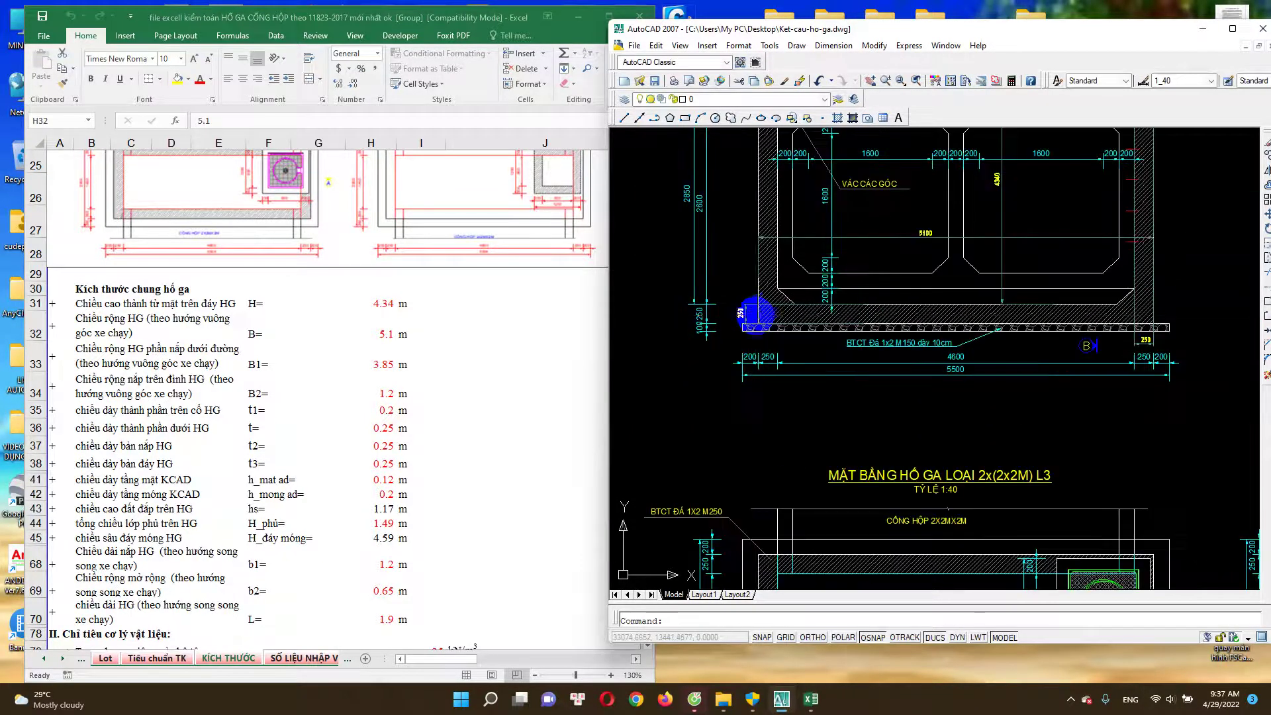
{"action": "scroll", "coordinate": [738, 364], "scroll_direction": "down", "scroll_amount": 1}
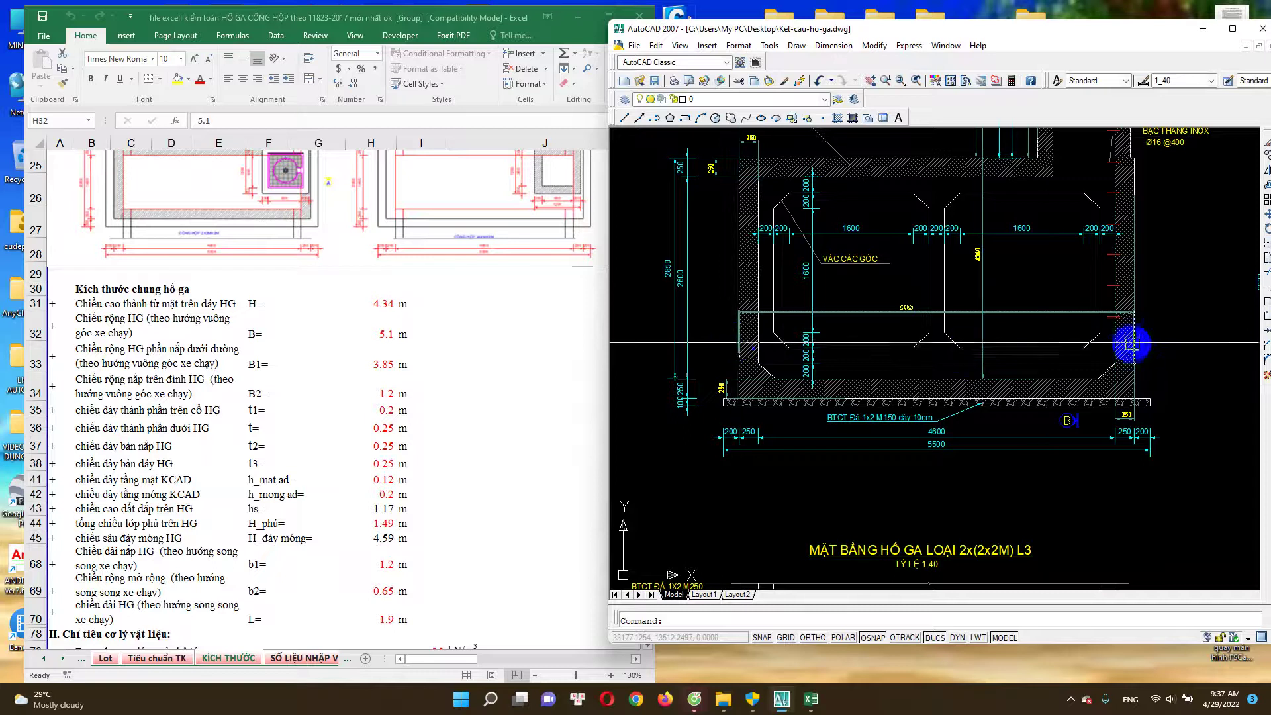
{"action": "scroll", "coordinate": [922, 326], "scroll_direction": "up", "scroll_amount": 2}
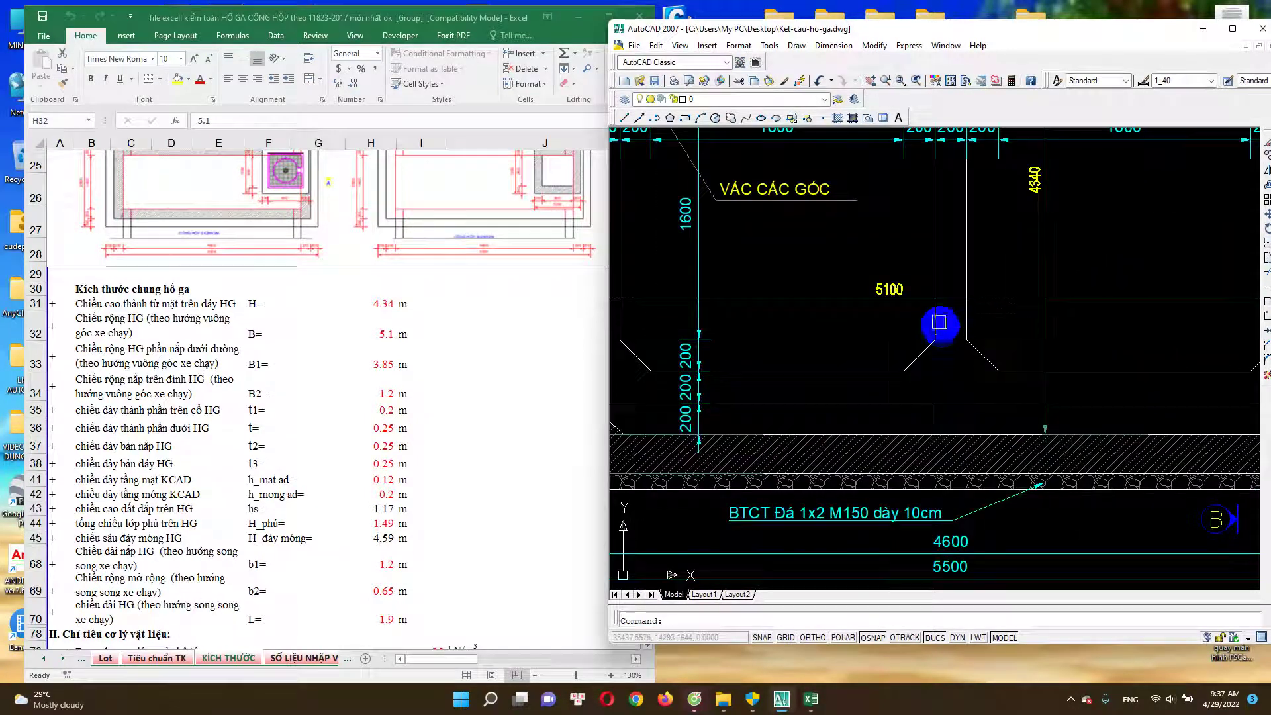
{"action": "left_click", "coordinate": [382, 336]}
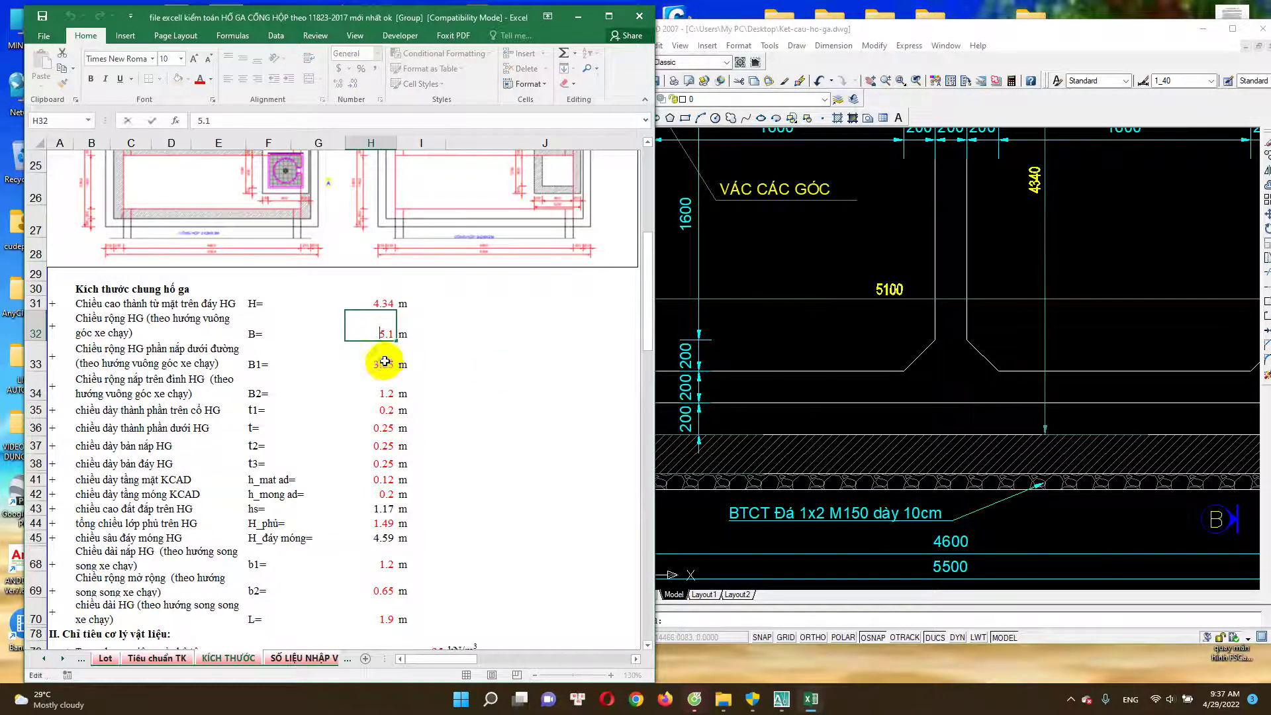
{"action": "left_click", "coordinate": [927, 351]}
{"action": "scroll", "coordinate": [927, 351], "scroll_direction": "down", "scroll_amount": 3}
{"action": "scroll", "coordinate": [903, 443], "scroll_direction": "down", "scroll_amount": 1}
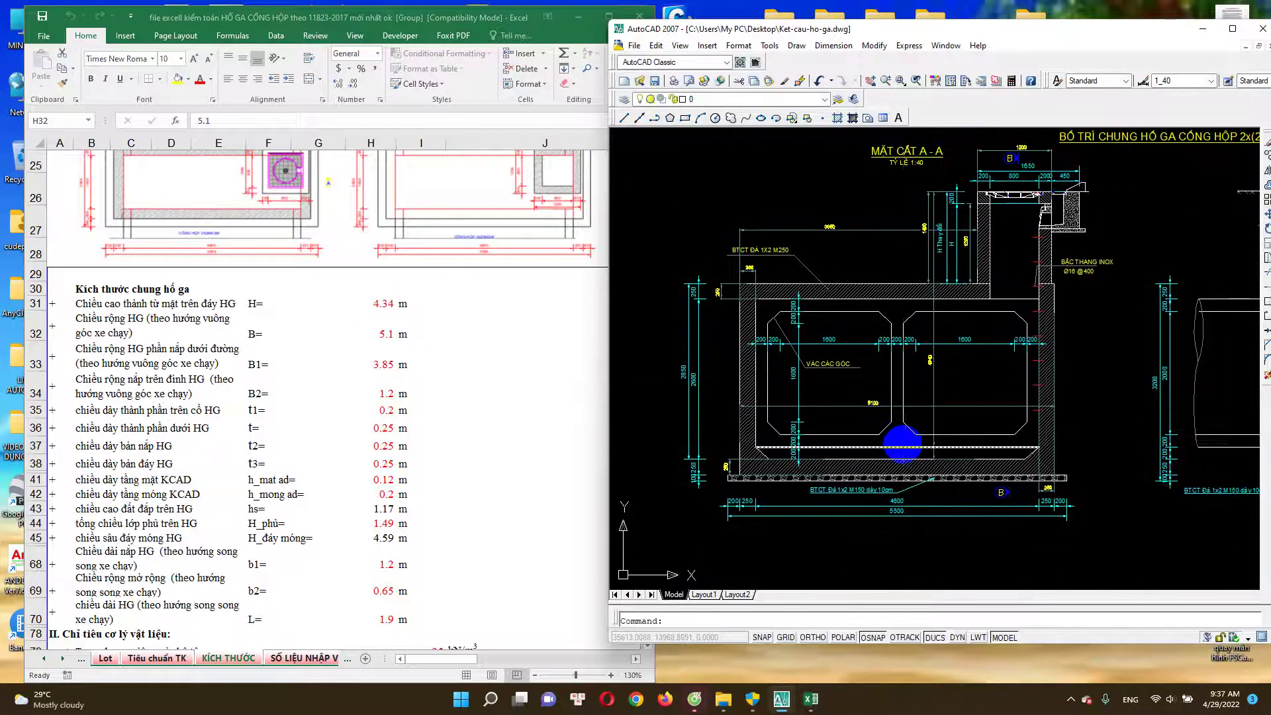
{"action": "scroll", "coordinate": [903, 444], "scroll_direction": "up", "scroll_amount": 2}
{"action": "left_click", "coordinate": [368, 377]}
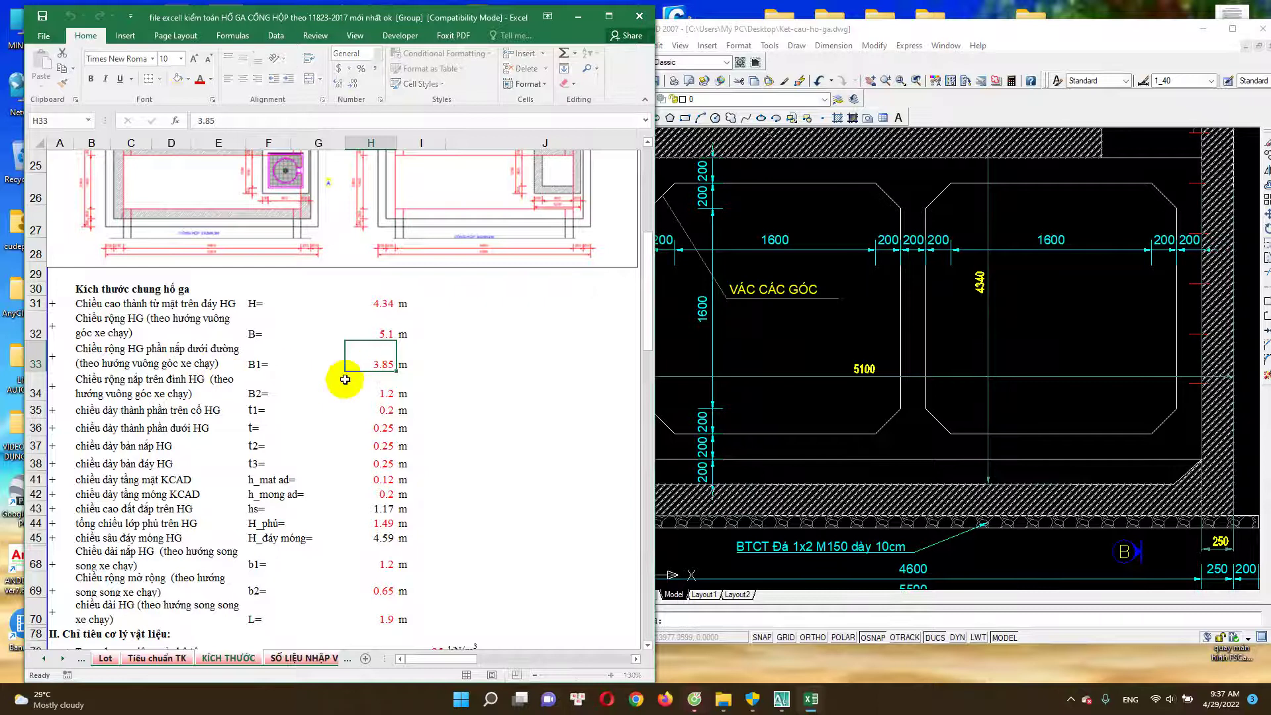
{"action": "left_click", "coordinate": [847, 380]}
{"action": "scroll", "coordinate": [847, 381], "scroll_direction": "down", "scroll_amount": 3}
{"action": "scroll", "coordinate": [860, 335], "scroll_direction": "up", "scroll_amount": 2}
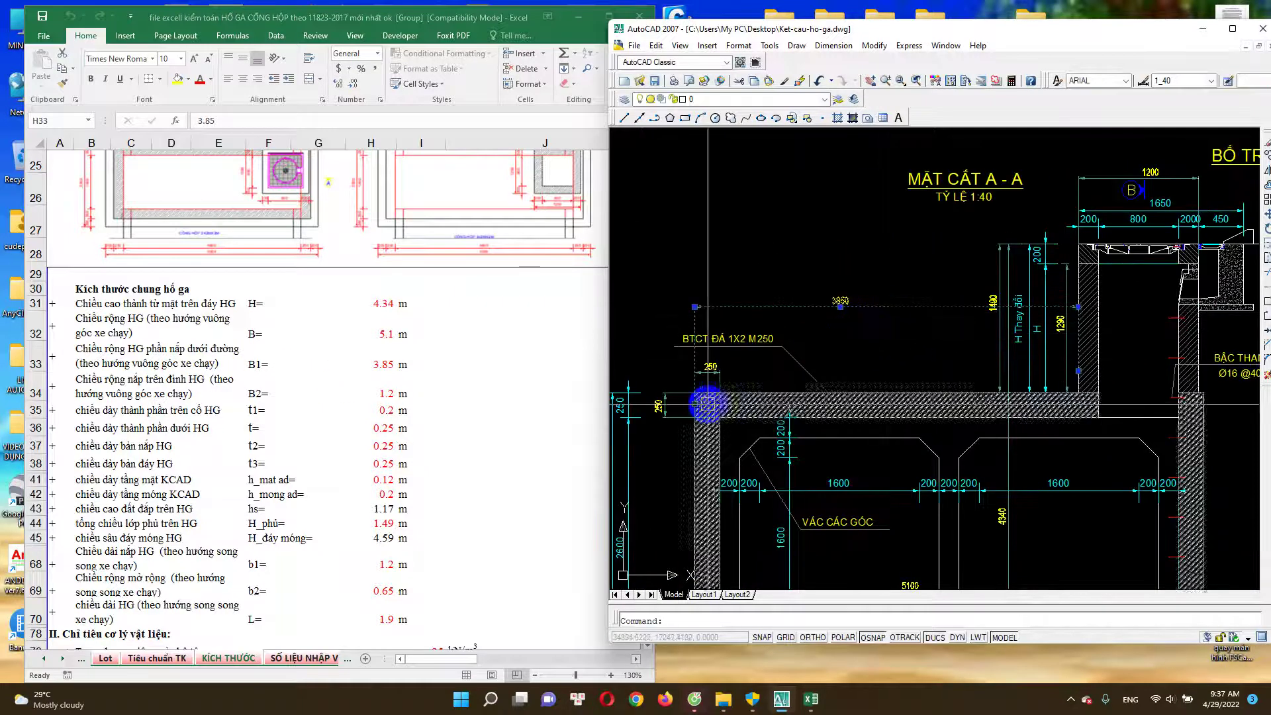
{"action": "key", "text": "Escape"}
{"action": "scroll", "coordinate": [843, 395], "scroll_direction": "up", "scroll_amount": 1}
{"action": "scroll", "coordinate": [1055, 360], "scroll_direction": "up", "scroll_amount": 2}
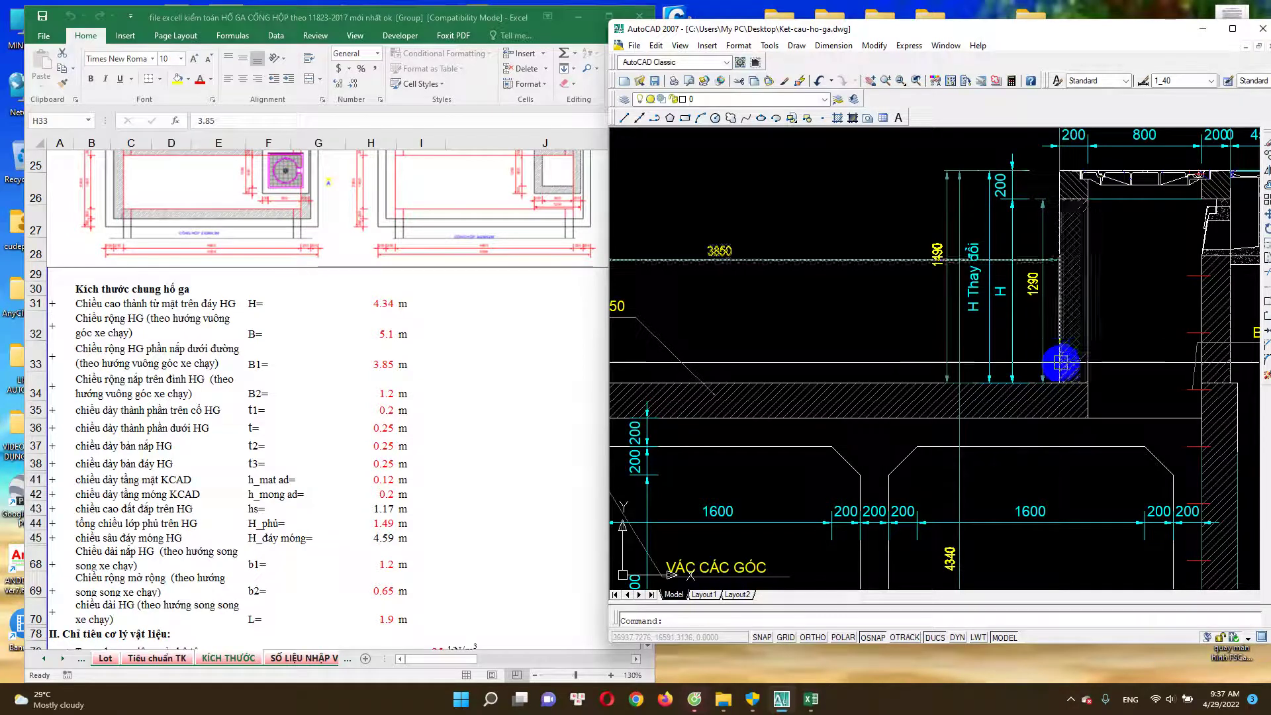
{"action": "scroll", "coordinate": [837, 335], "scroll_direction": "down", "scroll_amount": 3}
{"action": "scroll", "coordinate": [904, 278], "scroll_direction": "up", "scroll_amount": 1}
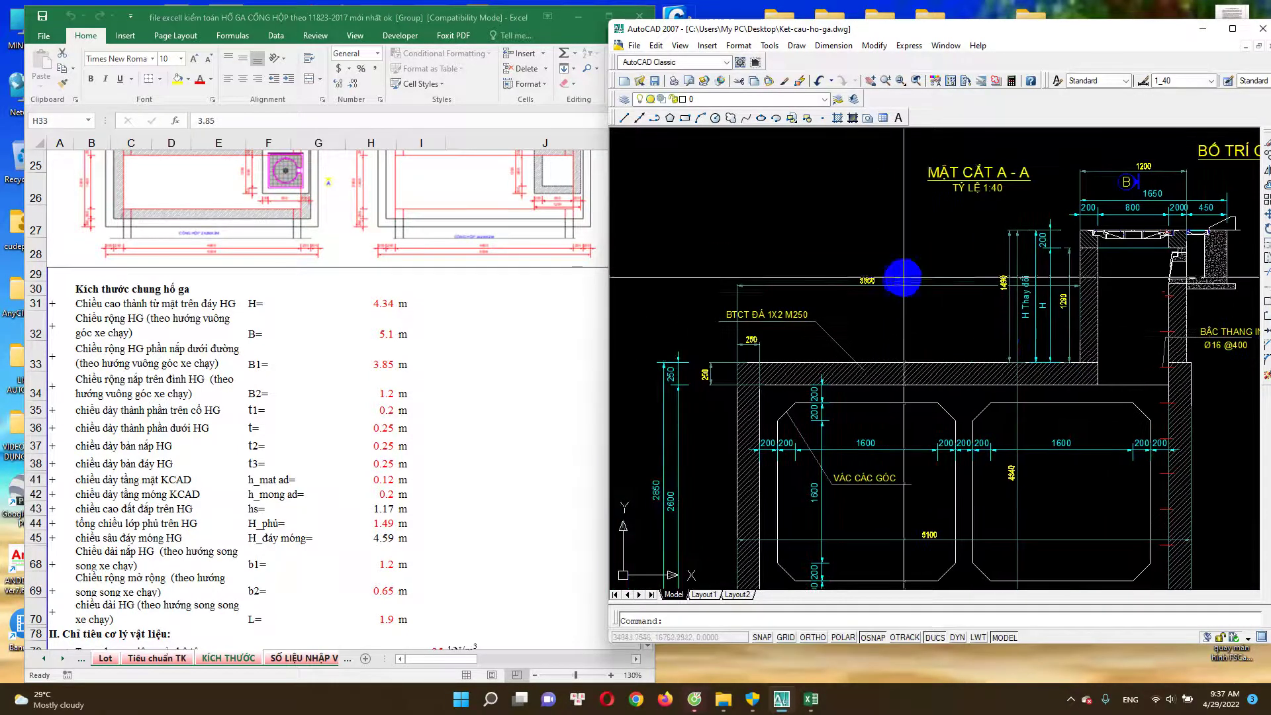
{"action": "scroll", "coordinate": [889, 293], "scroll_direction": "up", "scroll_amount": 3}
{"action": "left_click", "coordinate": [368, 385]}
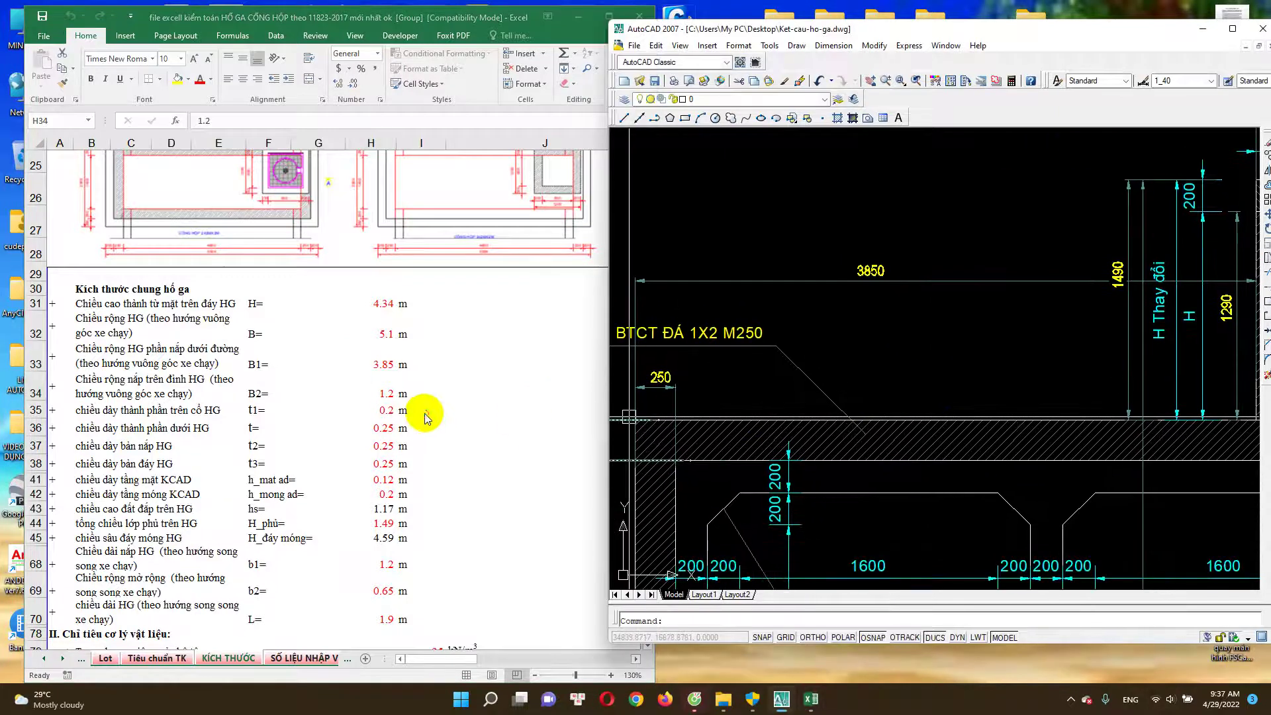
{"action": "left_click", "coordinate": [950, 388]}
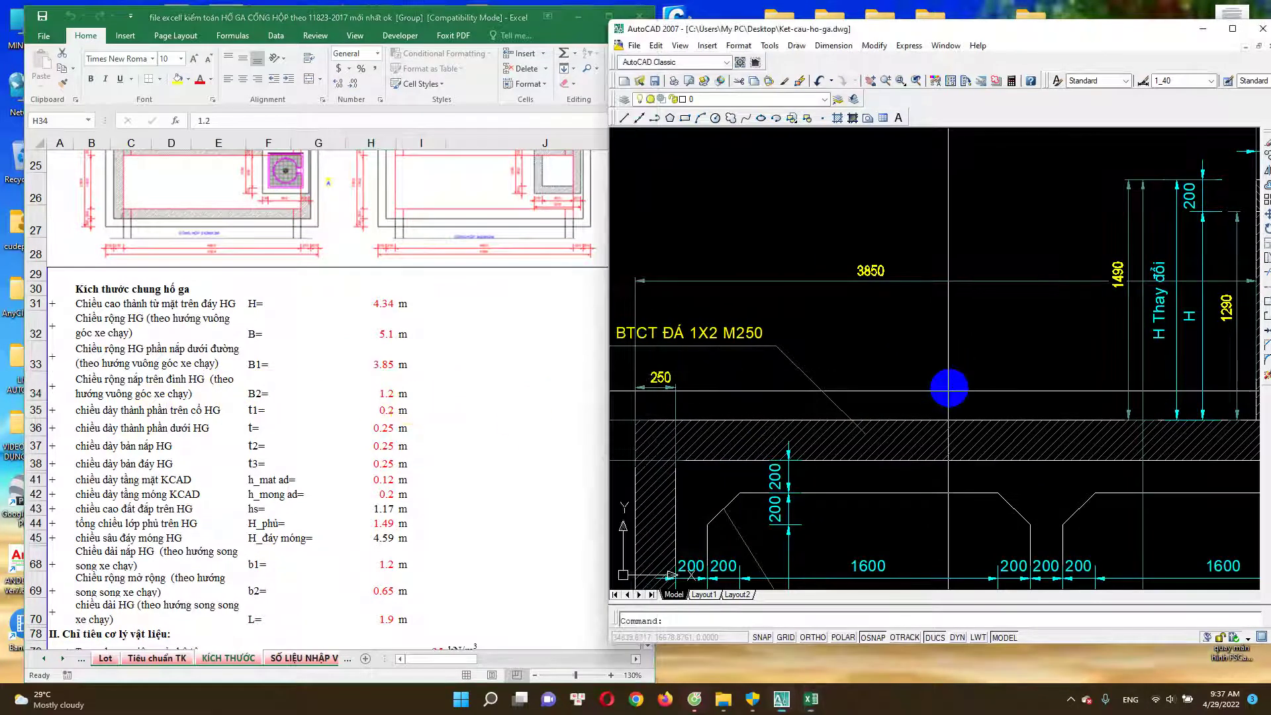
{"action": "scroll", "coordinate": [951, 388], "scroll_direction": "down", "scroll_amount": 3}
{"action": "scroll", "coordinate": [888, 328], "scroll_direction": "up", "scroll_amount": 3}
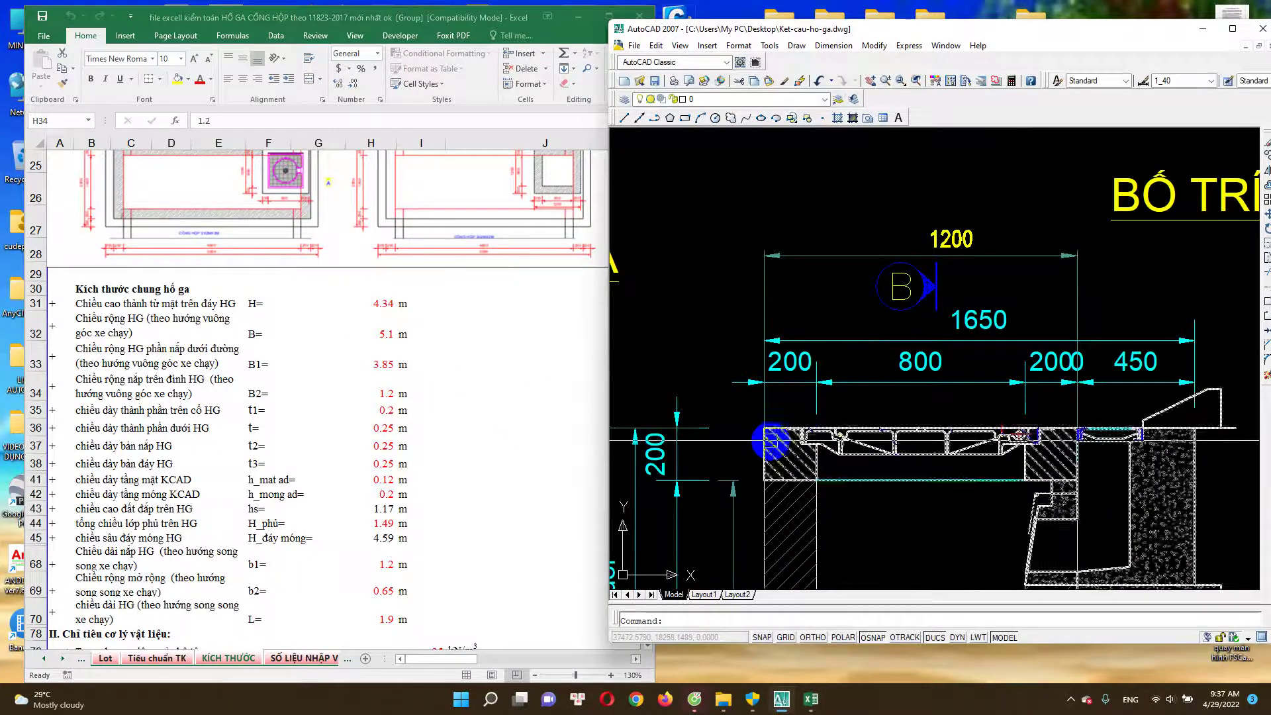
{"action": "scroll", "coordinate": [1078, 367], "scroll_direction": "down", "scroll_amount": 2}
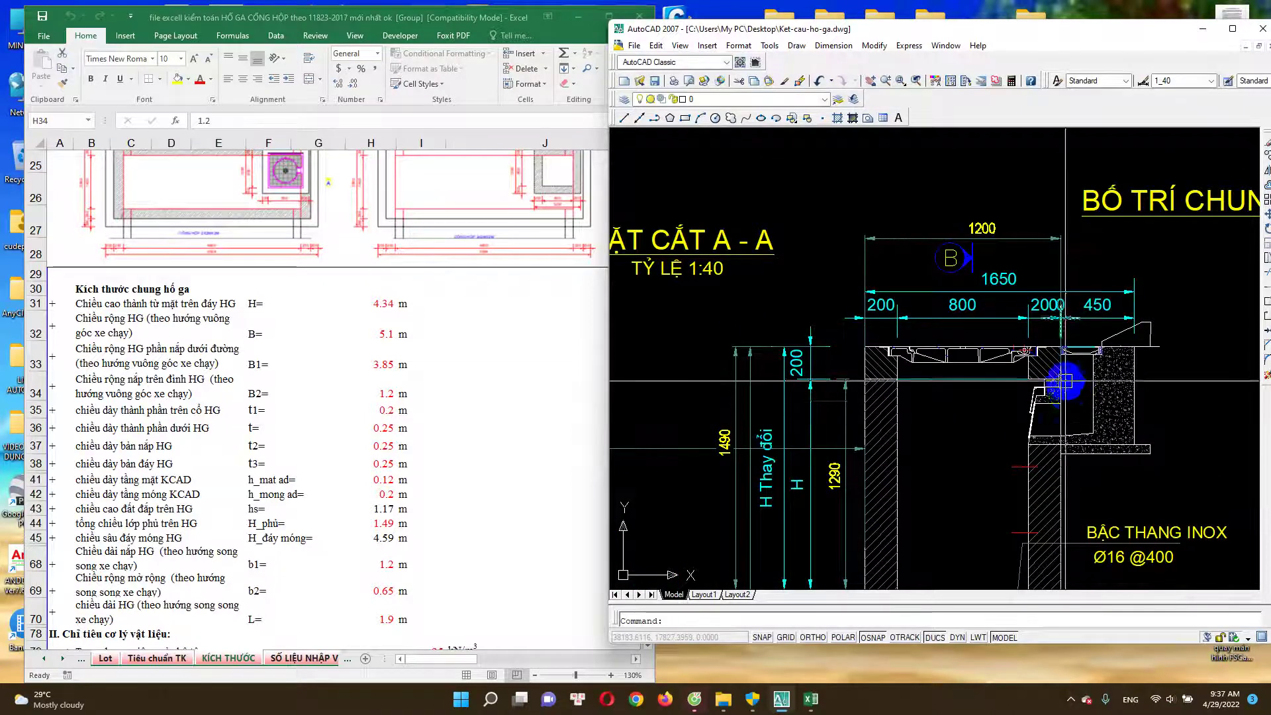
{"action": "scroll", "coordinate": [1067, 401], "scroll_direction": "down", "scroll_amount": 2}
{"action": "scroll", "coordinate": [993, 321], "scroll_direction": "up", "scroll_amount": 2}
{"action": "scroll", "coordinate": [993, 318], "scroll_direction": "up", "scroll_amount": 1}
{"action": "left_click", "coordinate": [433, 429]}
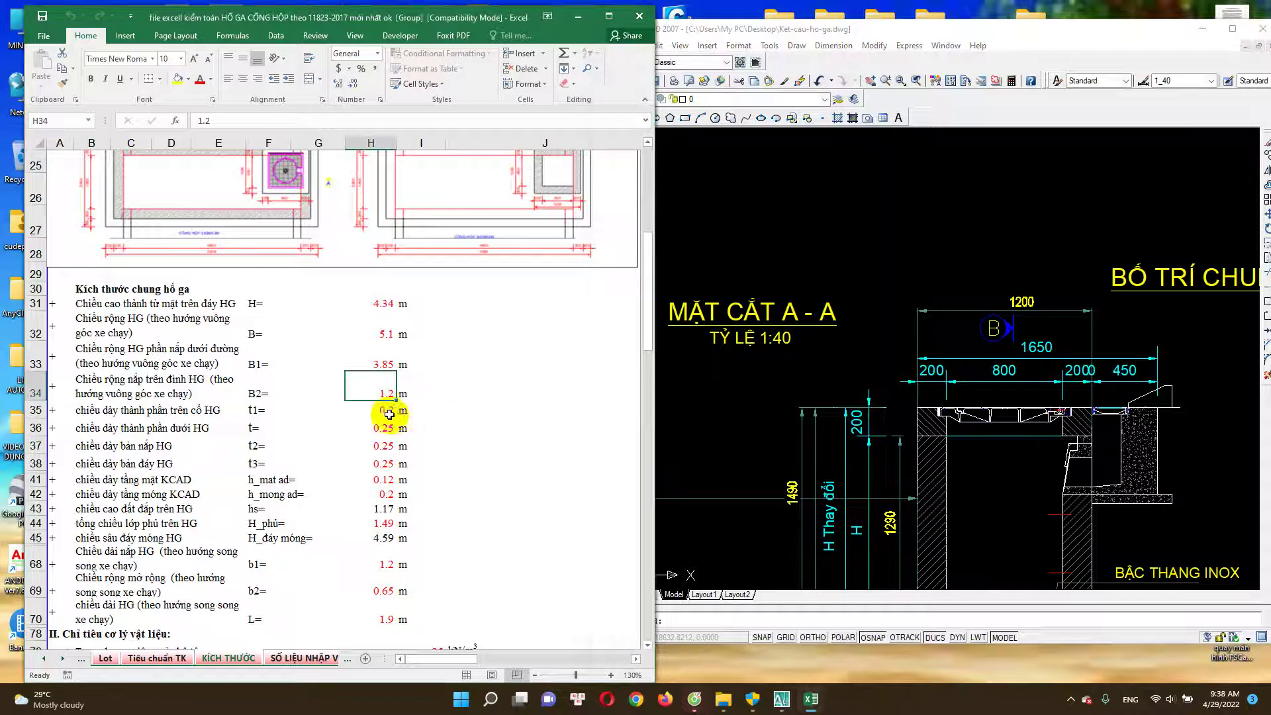
{"action": "left_click", "coordinate": [851, 364]}
{"action": "scroll", "coordinate": [860, 360], "scroll_direction": "down", "scroll_amount": 2}
{"action": "scroll", "coordinate": [887, 360], "scroll_direction": "up", "scroll_amount": 3}
{"action": "scroll", "coordinate": [897, 358], "scroll_direction": "up", "scroll_amount": 1}
{"action": "scroll", "coordinate": [950, 431], "scroll_direction": "down", "scroll_amount": 1}
{"action": "scroll", "coordinate": [959, 417], "scroll_direction": "down", "scroll_amount": 1}
{"action": "scroll", "coordinate": [903, 402], "scroll_direction": "down", "scroll_amount": 2}
{"action": "scroll", "coordinate": [886, 410], "scroll_direction": "up", "scroll_amount": 3}
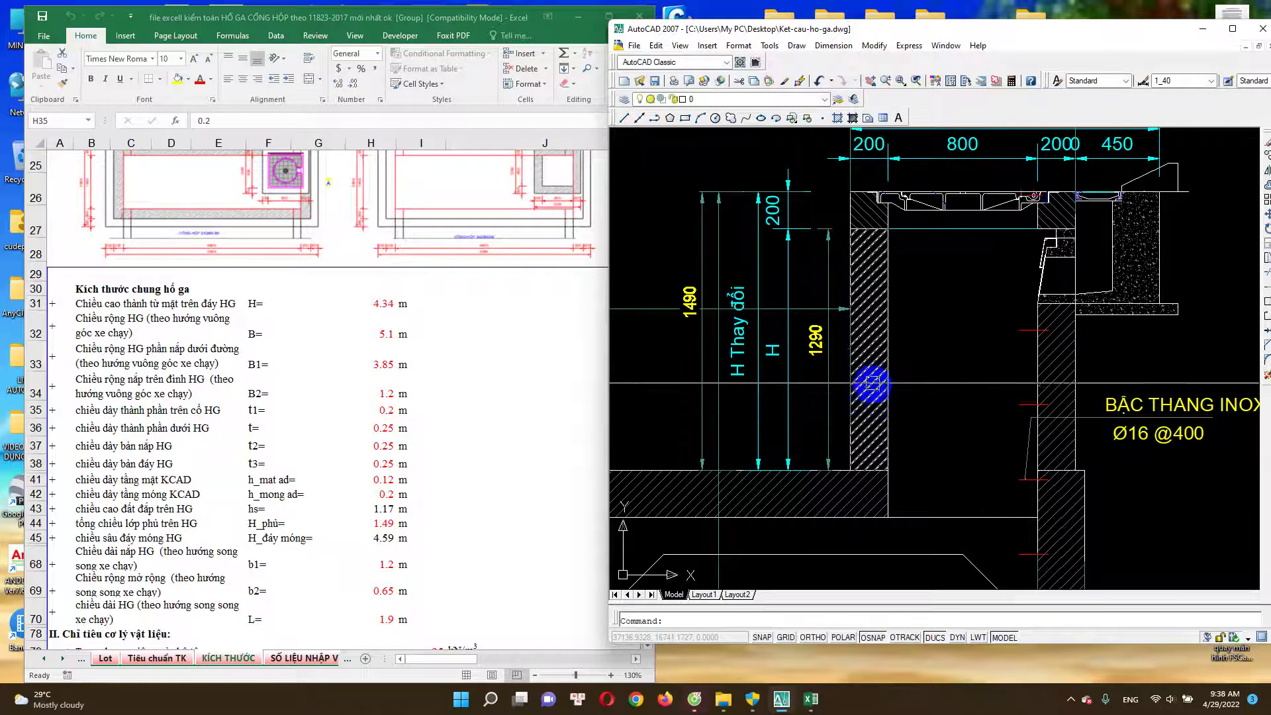
{"action": "scroll", "coordinate": [872, 384], "scroll_direction": "down", "scroll_amount": 3}
{"action": "scroll", "coordinate": [871, 221], "scroll_direction": "up", "scroll_amount": 4}
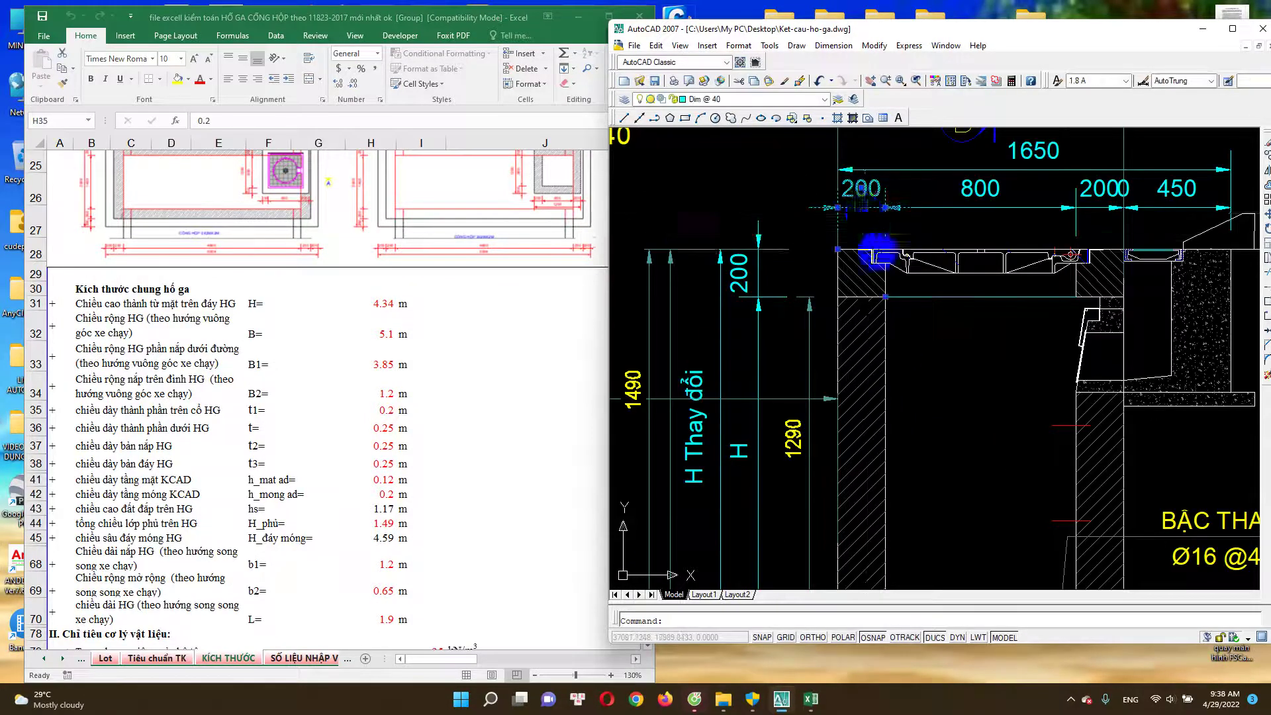
{"action": "key", "text": "Escape"}
{"action": "scroll", "coordinate": [884, 324], "scroll_direction": "down", "scroll_amount": 2}
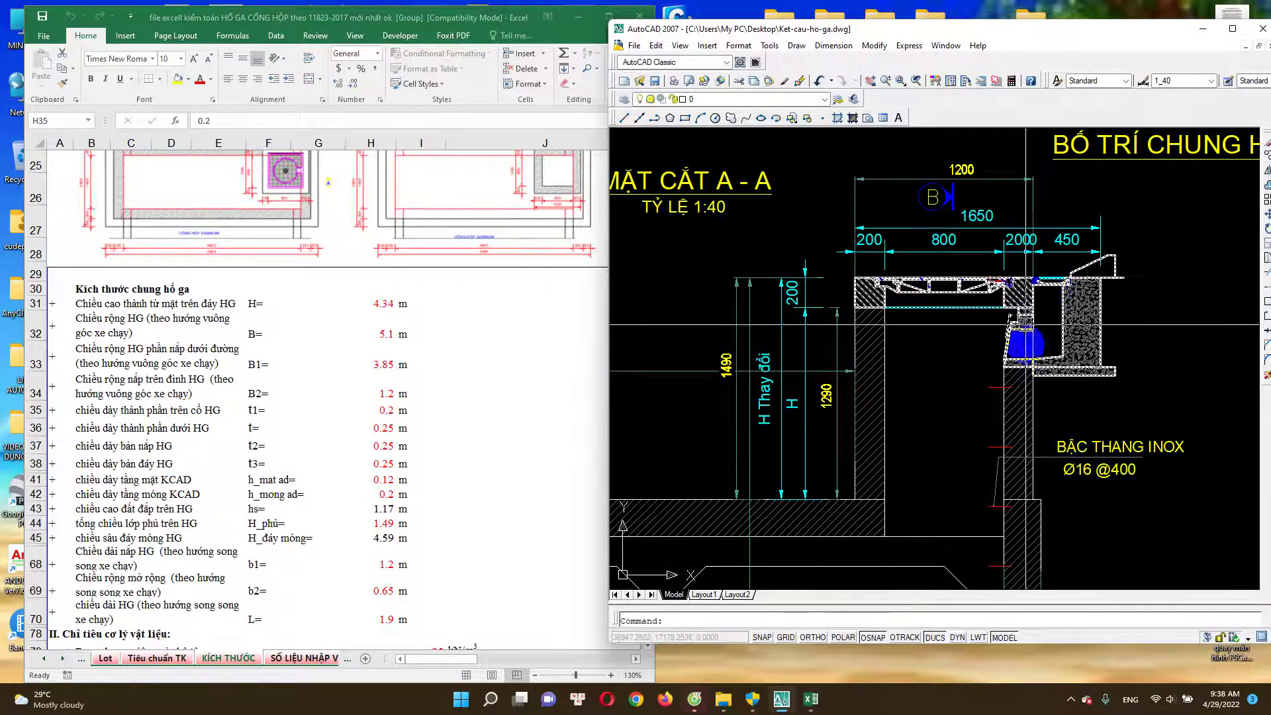
{"action": "key", "text": "alt+Tab"}
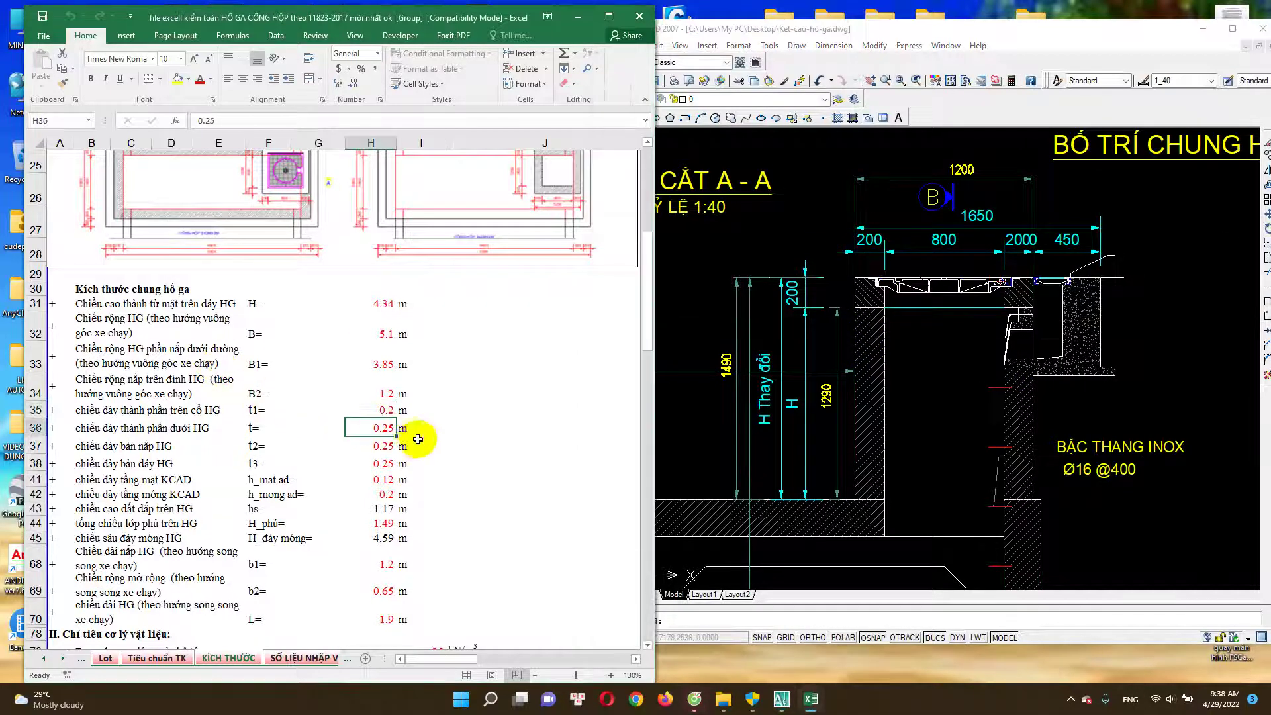
Zoom into the slab corners in AutoCAD and compare the 250 wall with Excel's wall thickness t.
{"action": "left_click", "coordinate": [722, 448]}
{"action": "scroll", "coordinate": [831, 470], "scroll_direction": "down", "scroll_amount": 2}
{"action": "scroll", "coordinate": [744, 406], "scroll_direction": "up", "scroll_amount": 3}
{"action": "scroll", "coordinate": [749, 305], "scroll_direction": "up", "scroll_amount": 1}
{"action": "scroll", "coordinate": [768, 292], "scroll_direction": "up", "scroll_amount": 2}
{"action": "scroll", "coordinate": [794, 371], "scroll_direction": "down", "scroll_amount": 1}
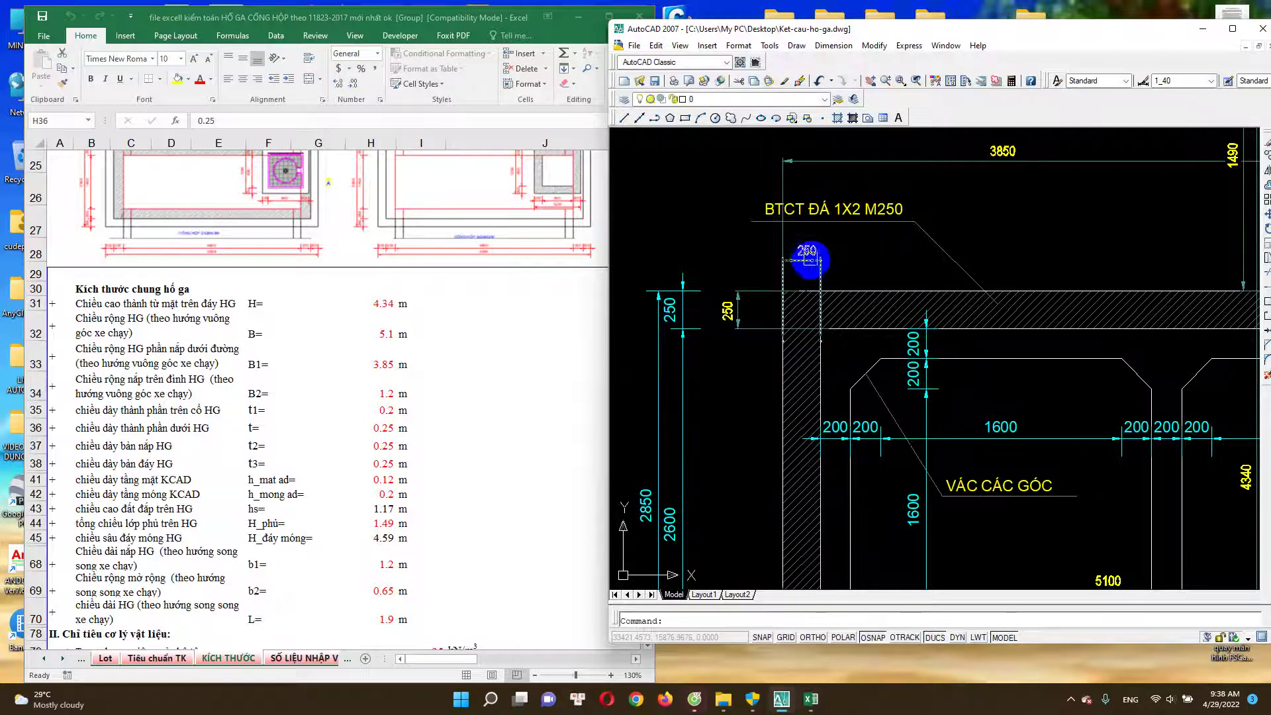
{"action": "scroll", "coordinate": [1057, 349], "scroll_direction": "down", "scroll_amount": 2}
{"action": "scroll", "coordinate": [1002, 301], "scroll_direction": "down", "scroll_amount": 5}
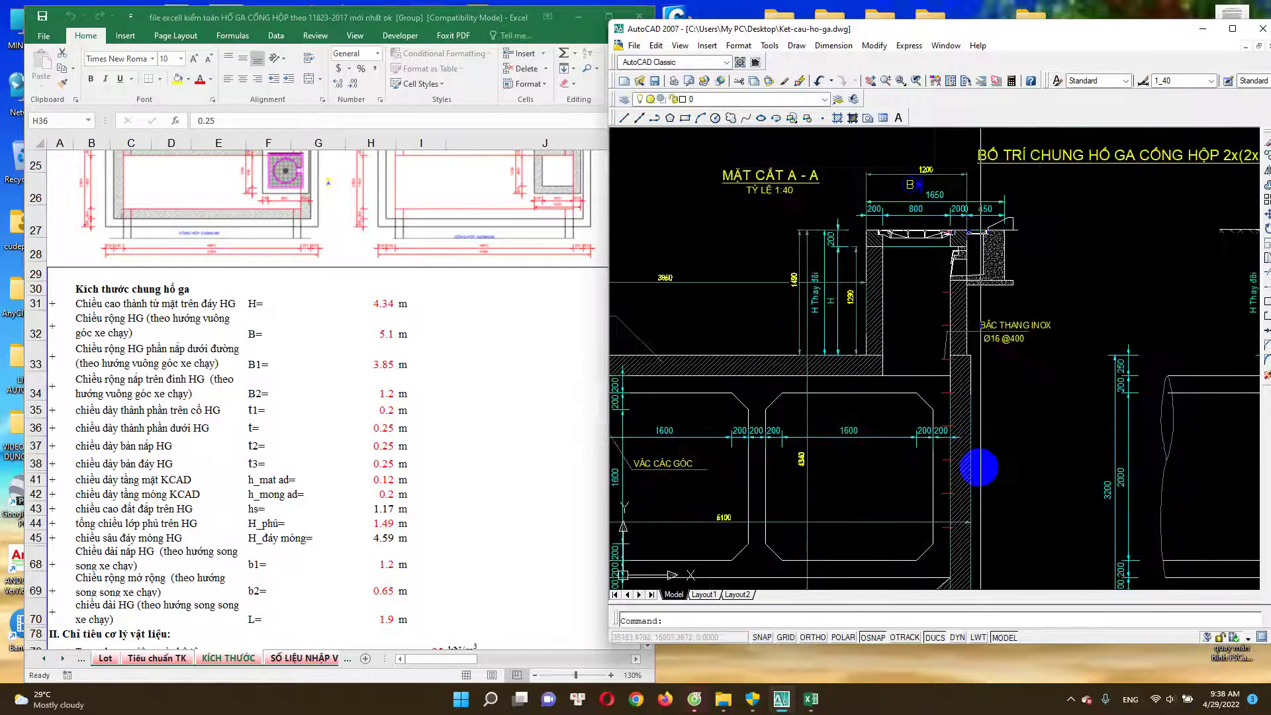
{"action": "scroll", "coordinate": [970, 425], "scroll_direction": "up", "scroll_amount": 3}
{"action": "scroll", "coordinate": [848, 420], "scroll_direction": "up", "scroll_amount": 2}
{"action": "left_click", "coordinate": [374, 427]}
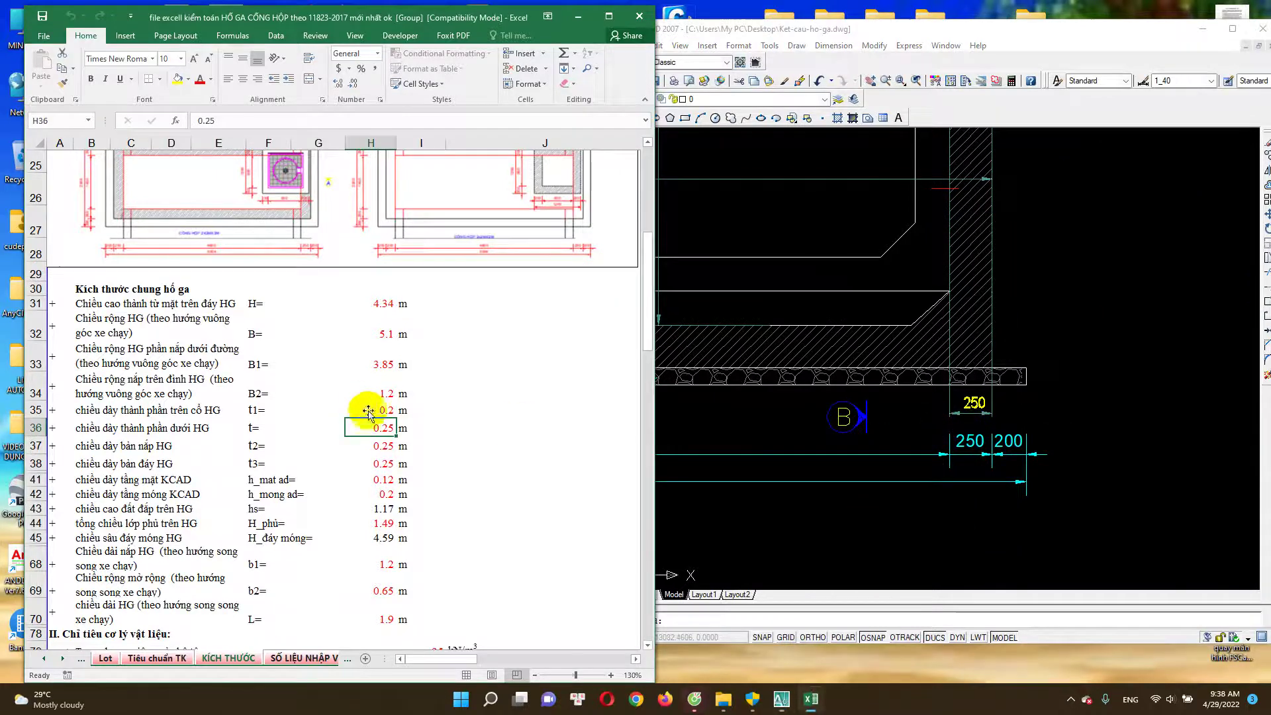
Recheck the drawing's 250 dimensions against the cover slab t2 and bottom slab t3 cells.
{"action": "left_click", "coordinate": [760, 415]}
{"action": "scroll", "coordinate": [731, 414], "scroll_direction": "down", "scroll_amount": 3}
{"action": "scroll", "coordinate": [729, 341], "scroll_direction": "up", "scroll_amount": 2}
{"action": "scroll", "coordinate": [691, 325], "scroll_direction": "up", "scroll_amount": 3}
{"action": "scroll", "coordinate": [728, 305], "scroll_direction": "up", "scroll_amount": 1}
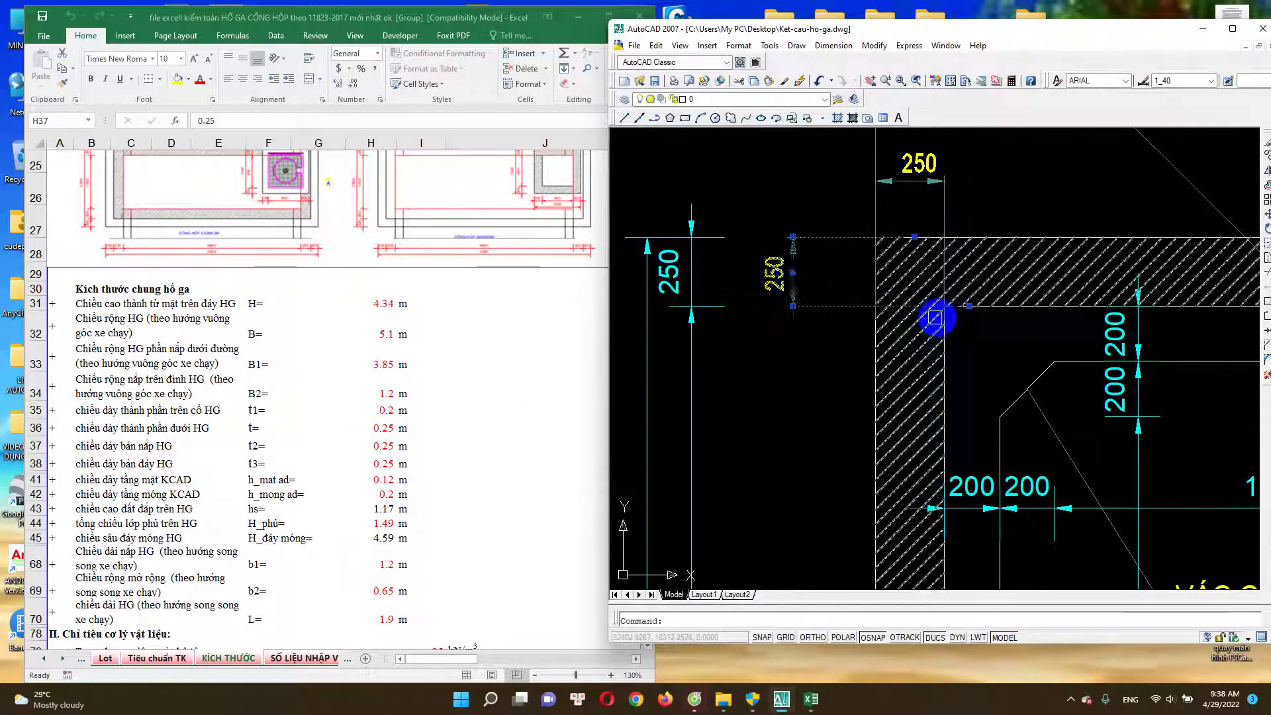
{"action": "scroll", "coordinate": [881, 297], "scroll_direction": "up", "scroll_amount": 1}
{"action": "scroll", "coordinate": [914, 328], "scroll_direction": "down", "scroll_amount": 4}
{"action": "scroll", "coordinate": [911, 331], "scroll_direction": "up", "scroll_amount": 1}
{"action": "scroll", "coordinate": [862, 276], "scroll_direction": "up", "scroll_amount": 1}
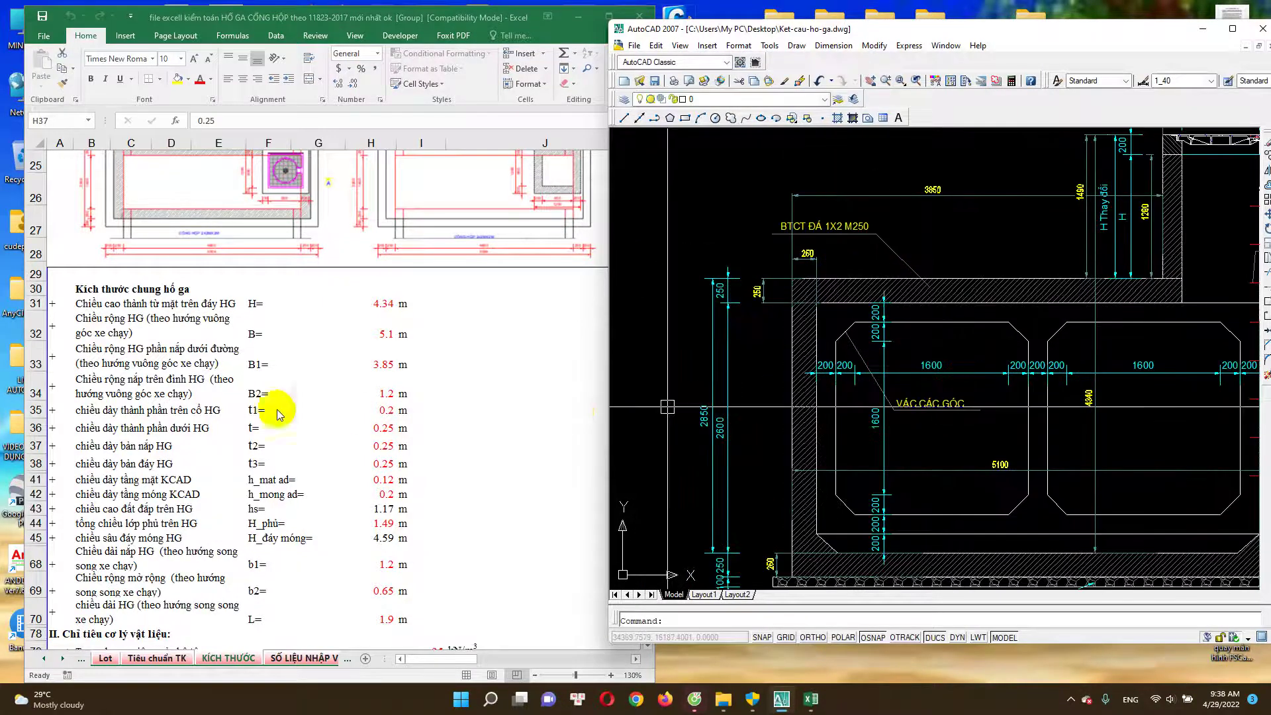
{"action": "left_click", "coordinate": [368, 446]}
{"action": "left_click", "coordinate": [380, 468]}
Compare the drawing once more and select the 1.49 m total cover thickness H_phủ.
{"action": "left_click", "coordinate": [734, 361]}
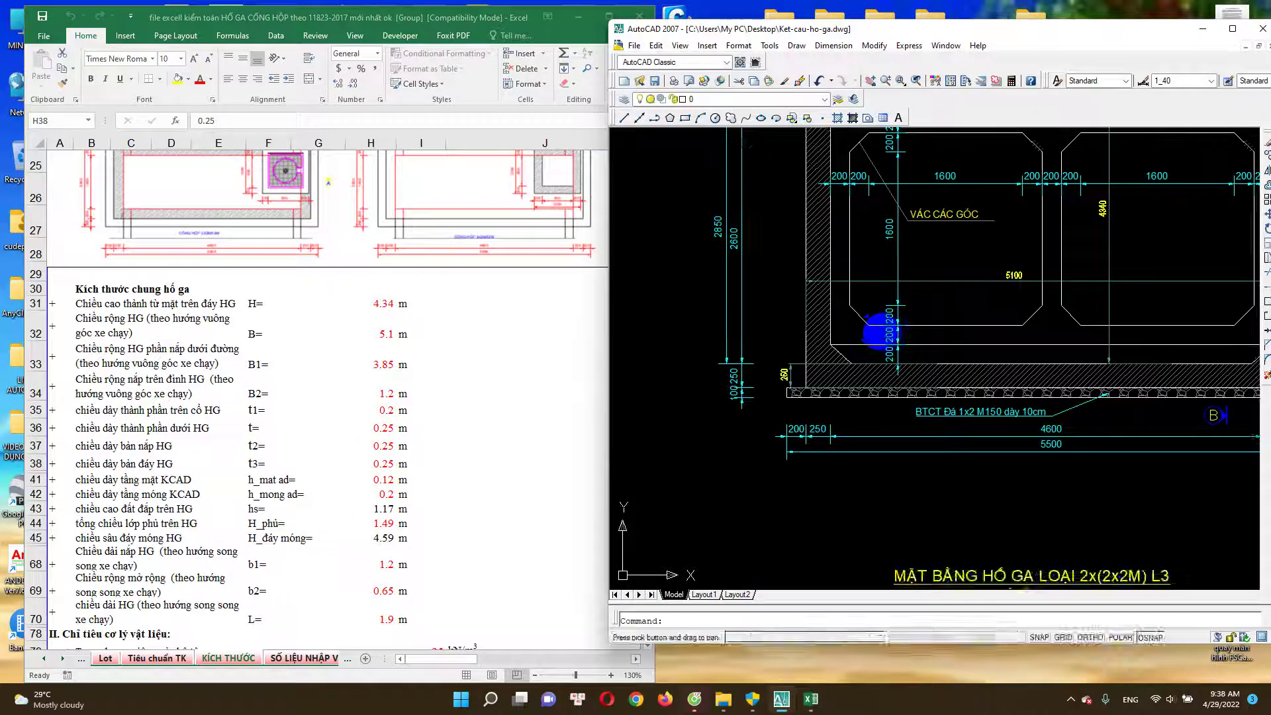
{"action": "scroll", "coordinate": [737, 360], "scroll_direction": "up", "scroll_amount": 3}
{"action": "scroll", "coordinate": [668, 318], "scroll_direction": "up", "scroll_amount": 1}
{"action": "scroll", "coordinate": [708, 344], "scroll_direction": "down", "scroll_amount": 4}
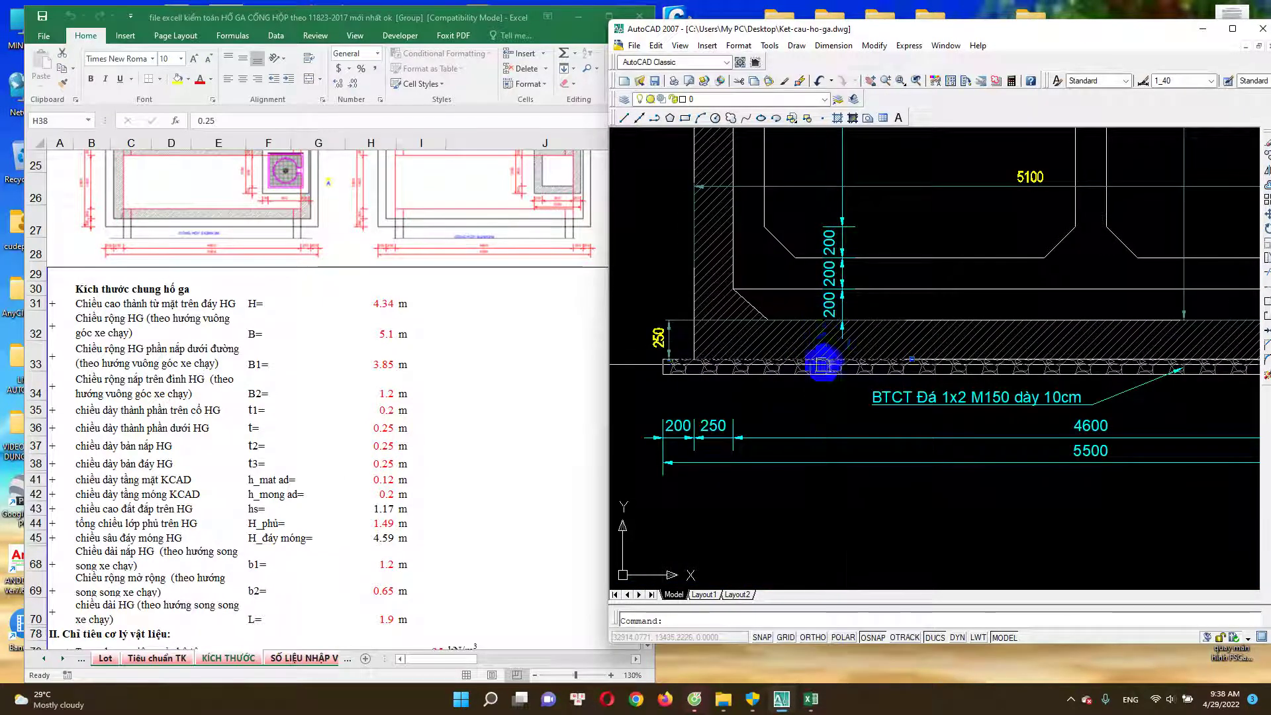
{"action": "scroll", "coordinate": [688, 347], "scroll_direction": "down", "scroll_amount": 3}
{"action": "key", "text": "alt+Tab"}
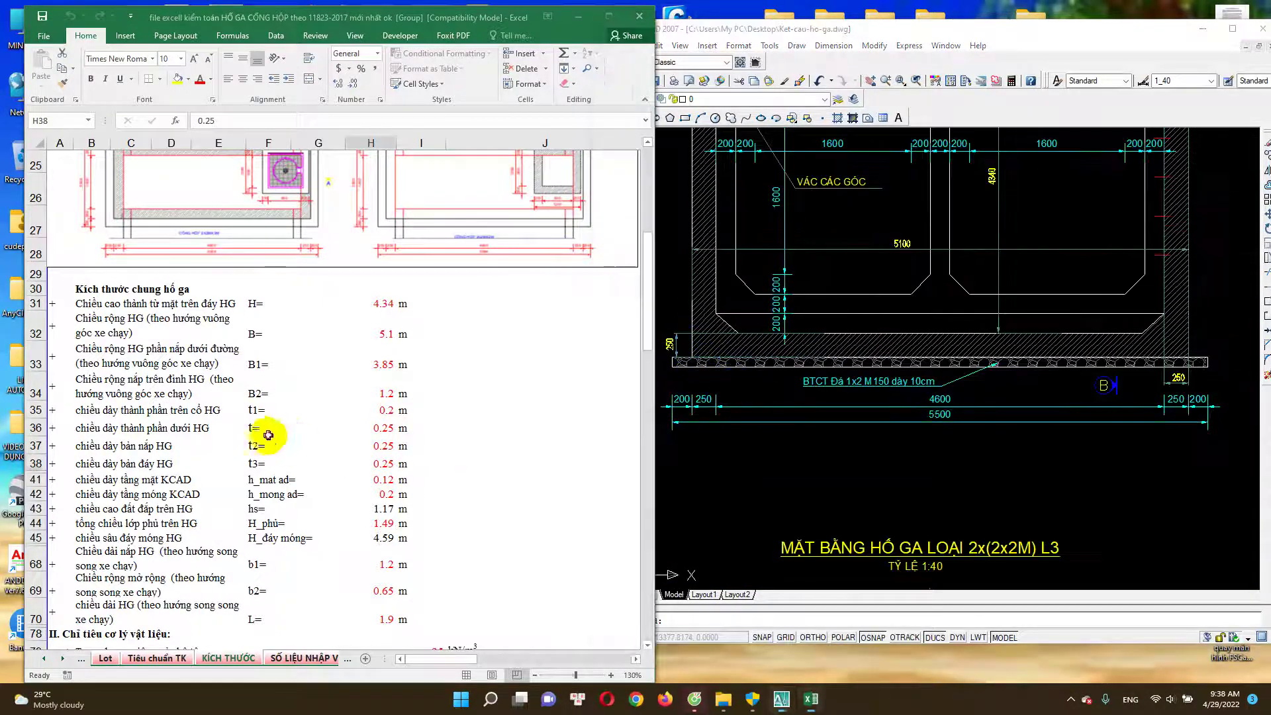
{"action": "scroll", "coordinate": [380, 422], "scroll_direction": "down", "scroll_amount": 1}
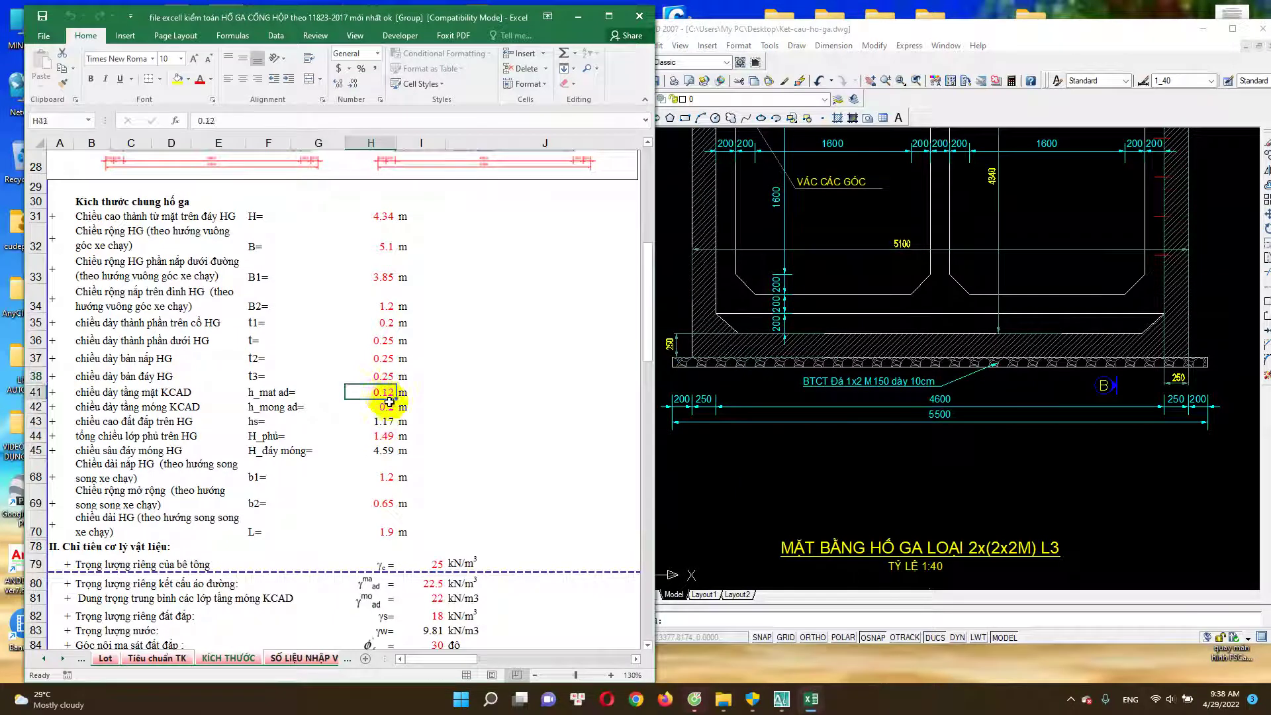
{"action": "left_click", "coordinate": [728, 233]}
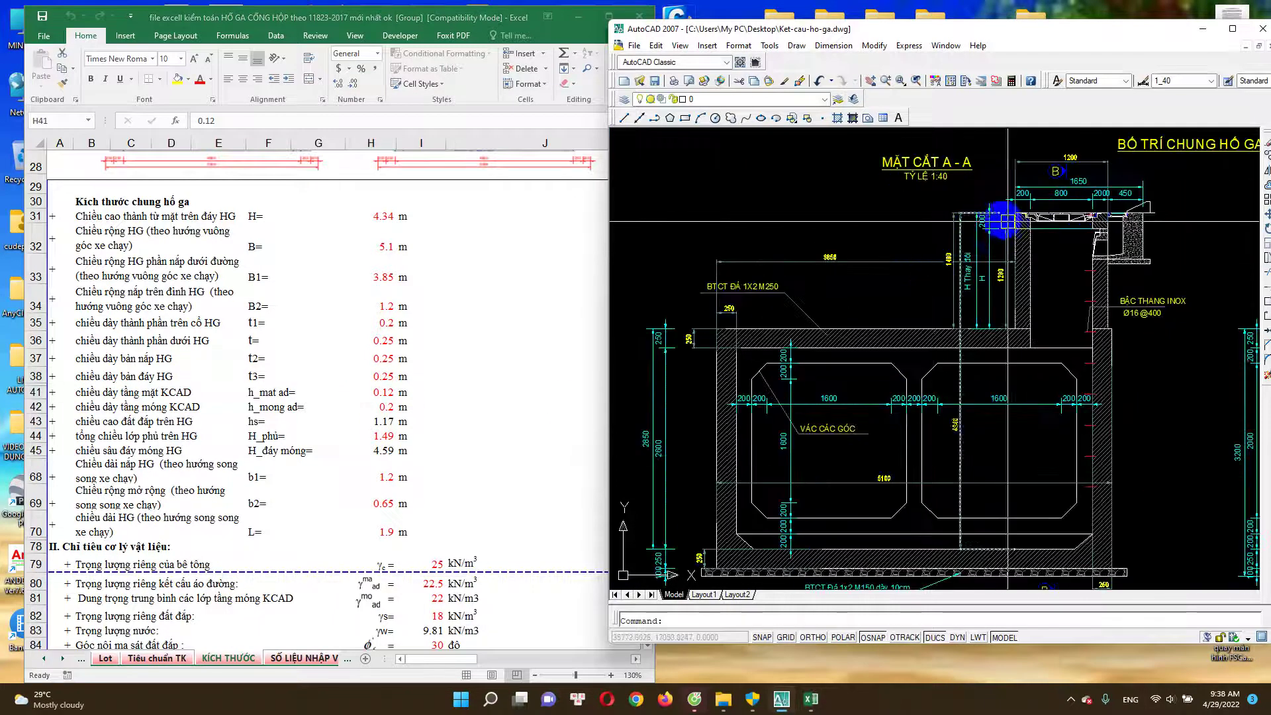
{"action": "key", "text": "alt+Tab"}
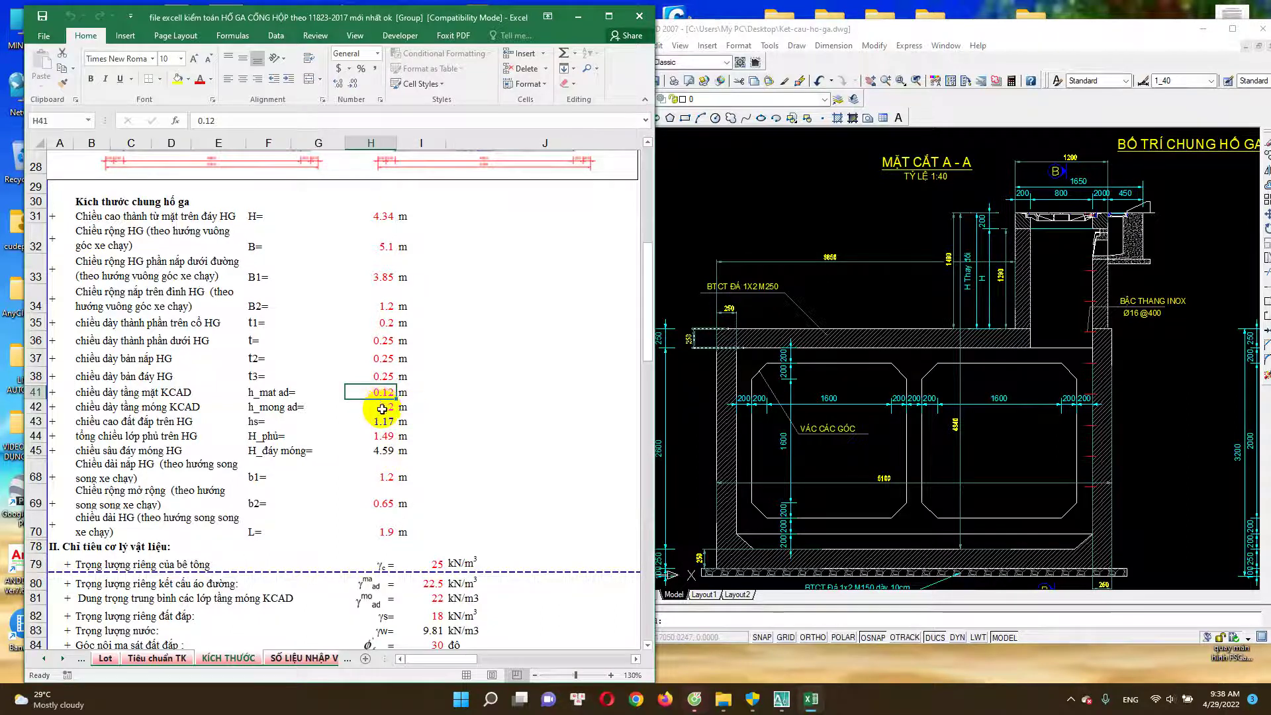
{"action": "scroll", "coordinate": [382, 420], "scroll_direction": "down", "scroll_amount": 1}
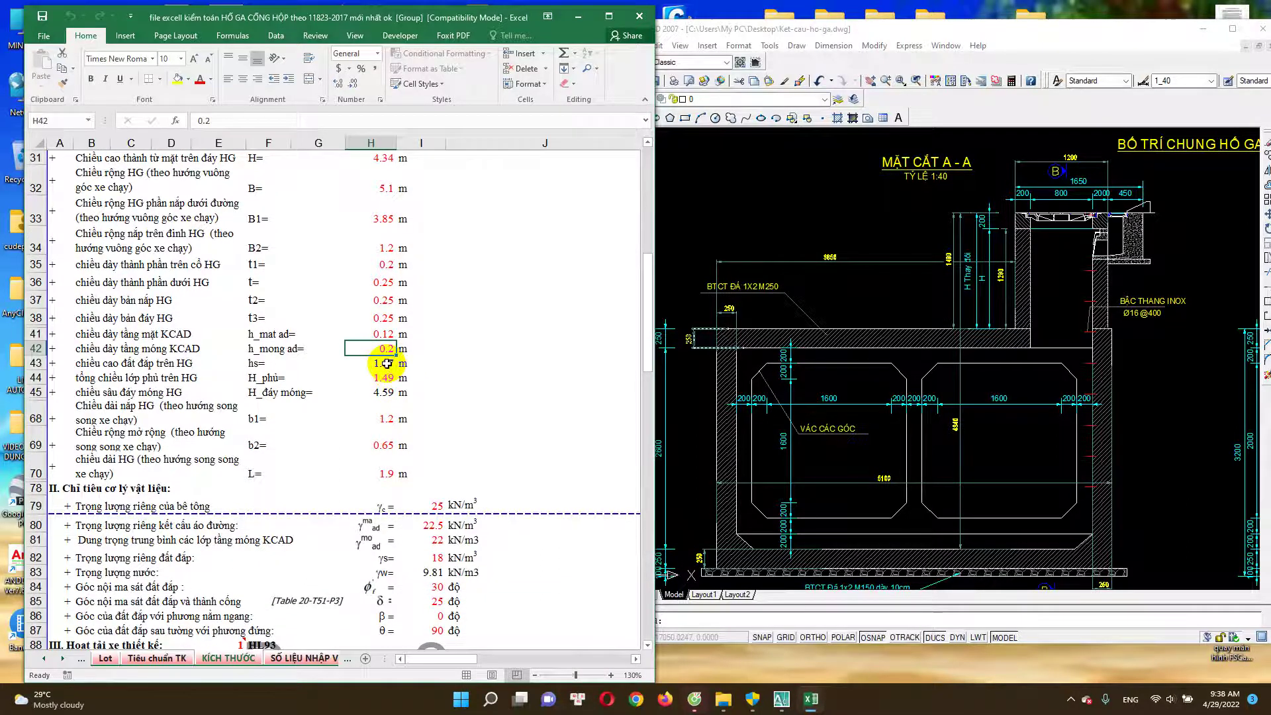
{"action": "left_click", "coordinate": [390, 379]}
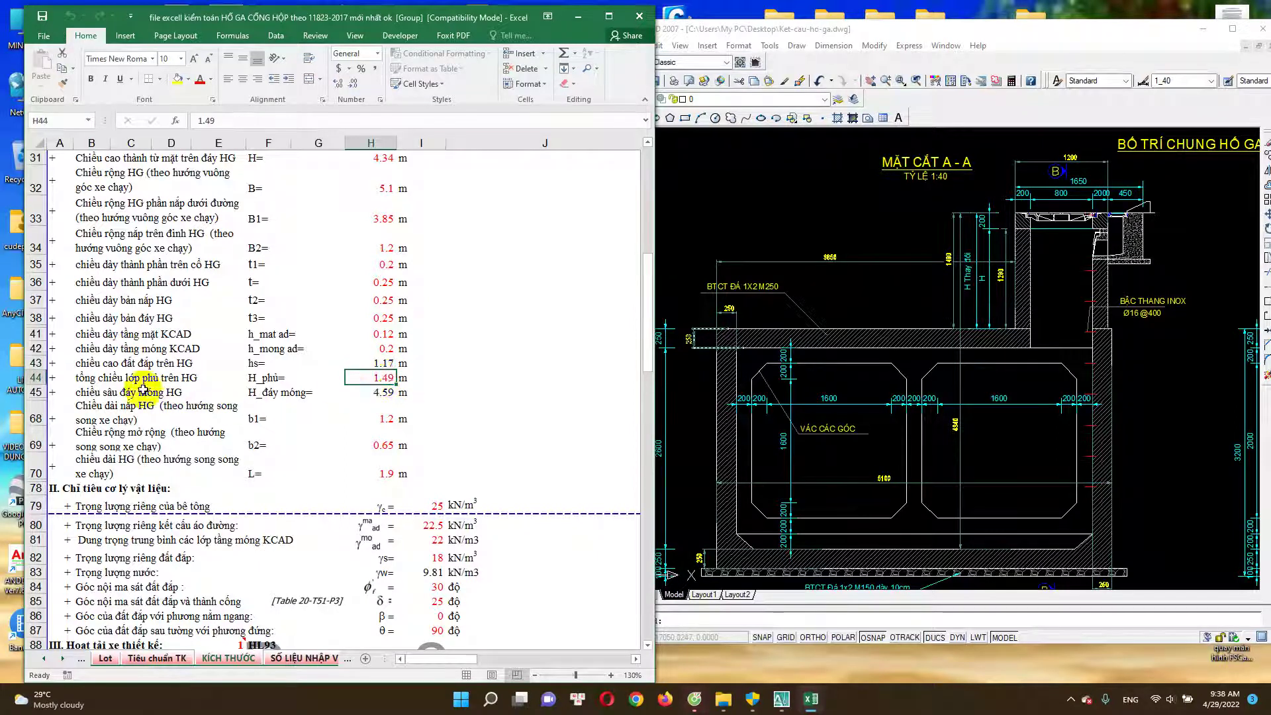
{"action": "key", "text": "alt+Tab"}
{"action": "scroll", "coordinate": [967, 290], "scroll_direction": "down", "scroll_amount": 1}
{"action": "scroll", "coordinate": [967, 290], "scroll_direction": "up", "scroll_amount": 2}
{"action": "scroll", "coordinate": [968, 290], "scroll_direction": "up", "scroll_amount": 1}
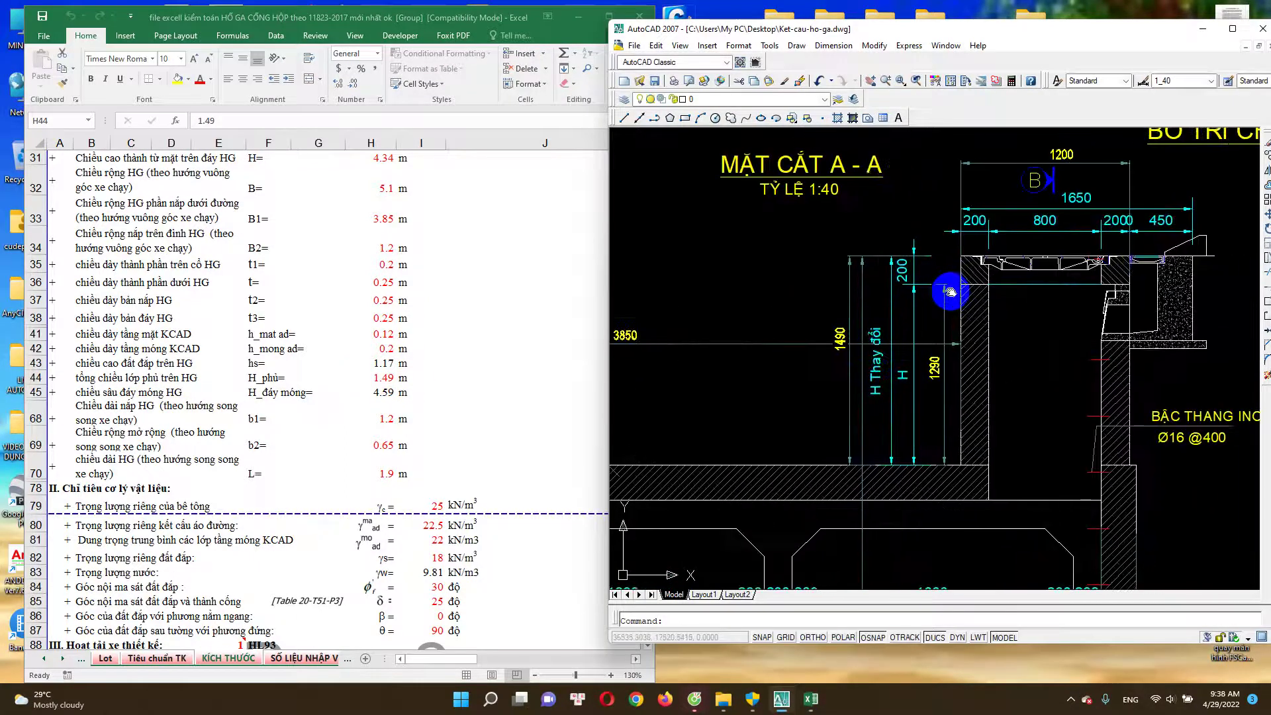
{"action": "scroll", "coordinate": [967, 290], "scroll_direction": "up", "scroll_amount": 1}
{"action": "scroll", "coordinate": [924, 345], "scroll_direction": "down", "scroll_amount": 2}
{"action": "left_click", "coordinate": [924, 346]}
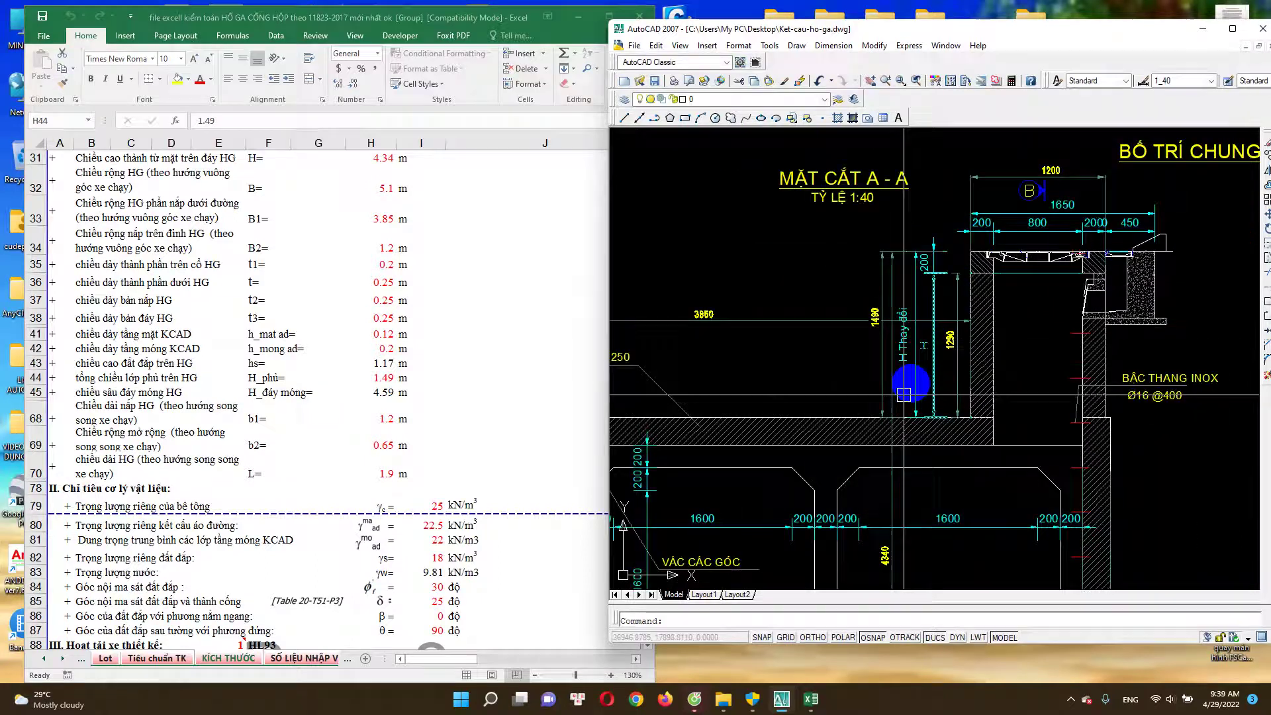
{"action": "scroll", "coordinate": [907, 397], "scroll_direction": "up", "scroll_amount": 3}
{"action": "left_click", "coordinate": [830, 440]}
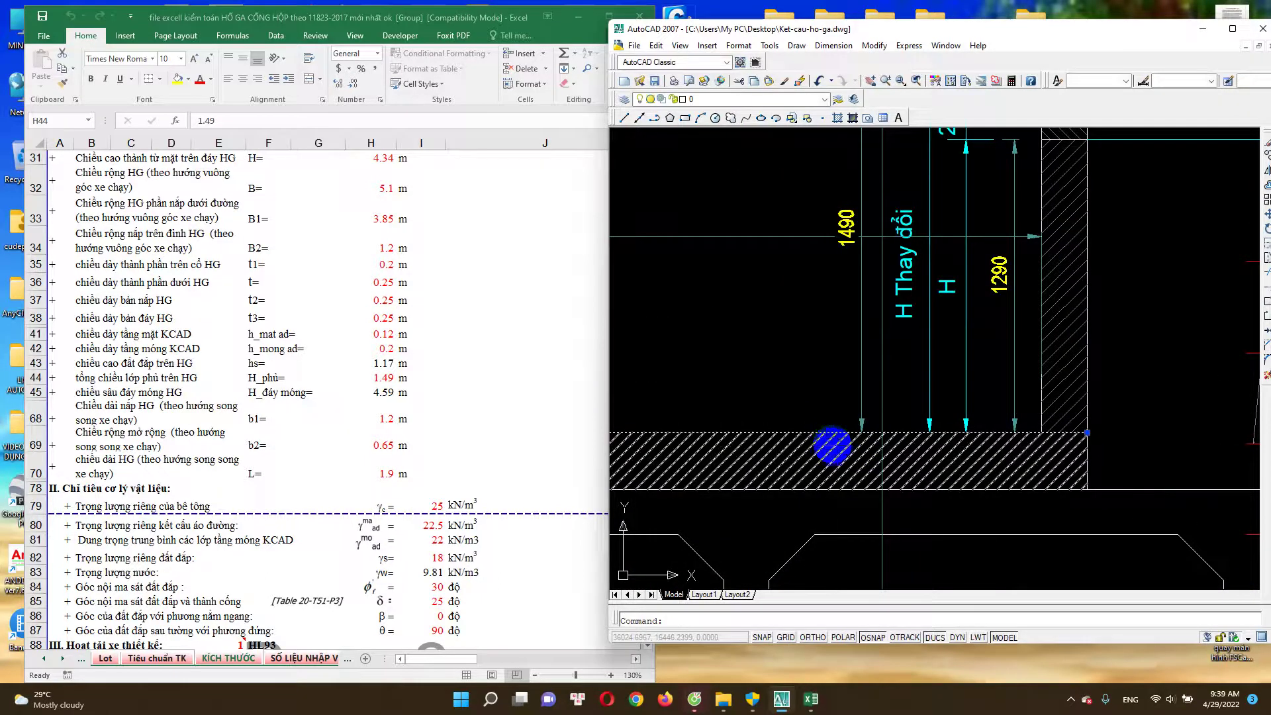
{"action": "scroll", "coordinate": [907, 417], "scroll_direction": "down", "scroll_amount": 2}
{"action": "scroll", "coordinate": [922, 389], "scroll_direction": "up", "scroll_amount": 2}
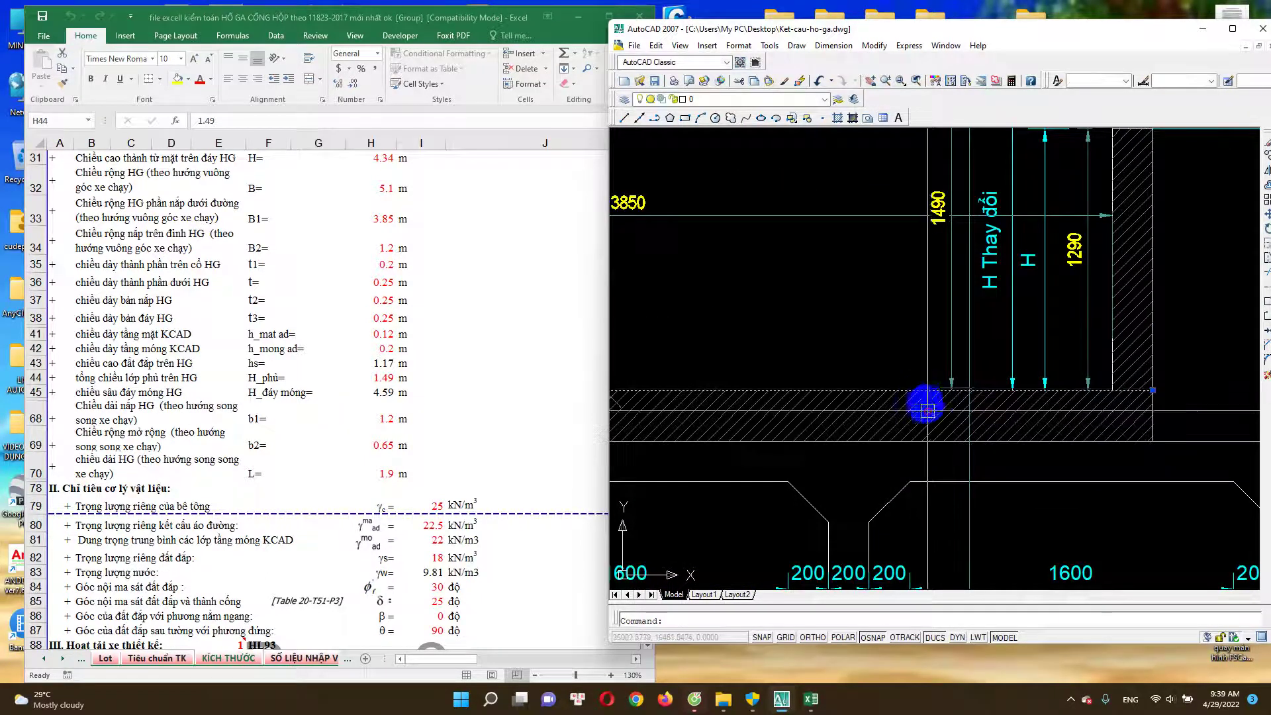
{"action": "scroll", "coordinate": [922, 392], "scroll_direction": "down", "scroll_amount": 2}
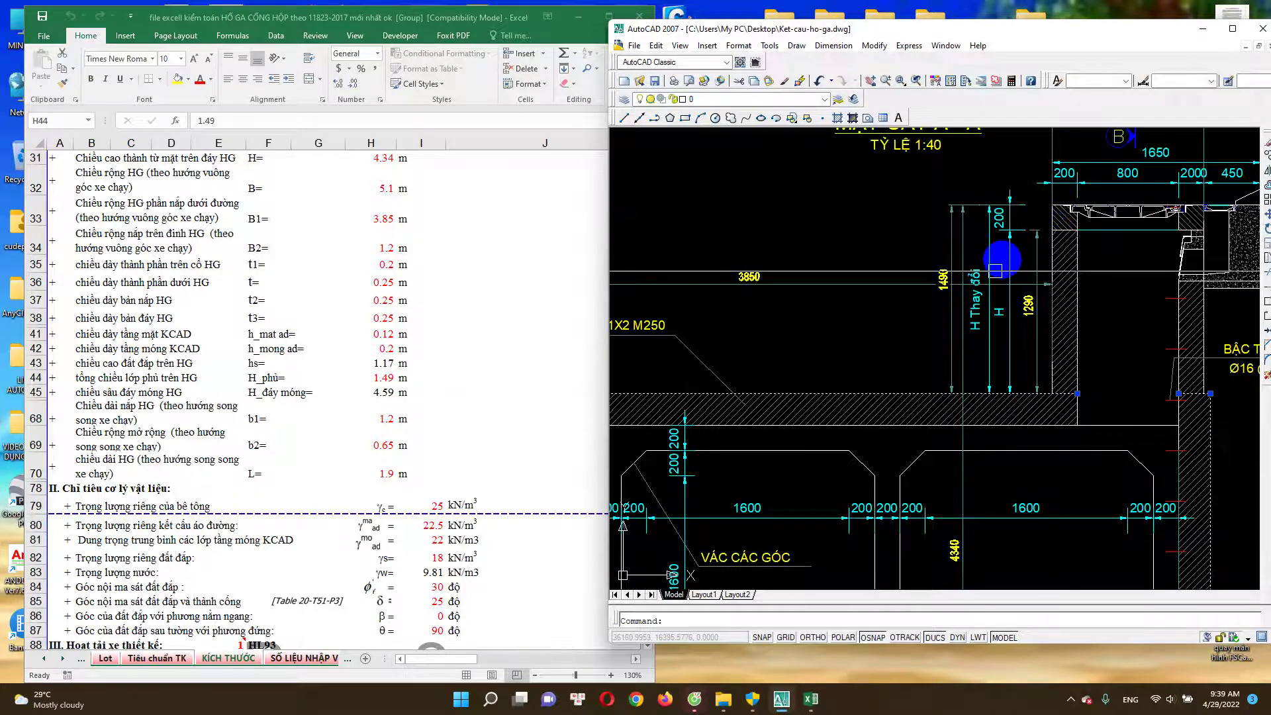
{"action": "scroll", "coordinate": [953, 282], "scroll_direction": "up", "scroll_amount": 3}
{"action": "left_click", "coordinate": [378, 428]}
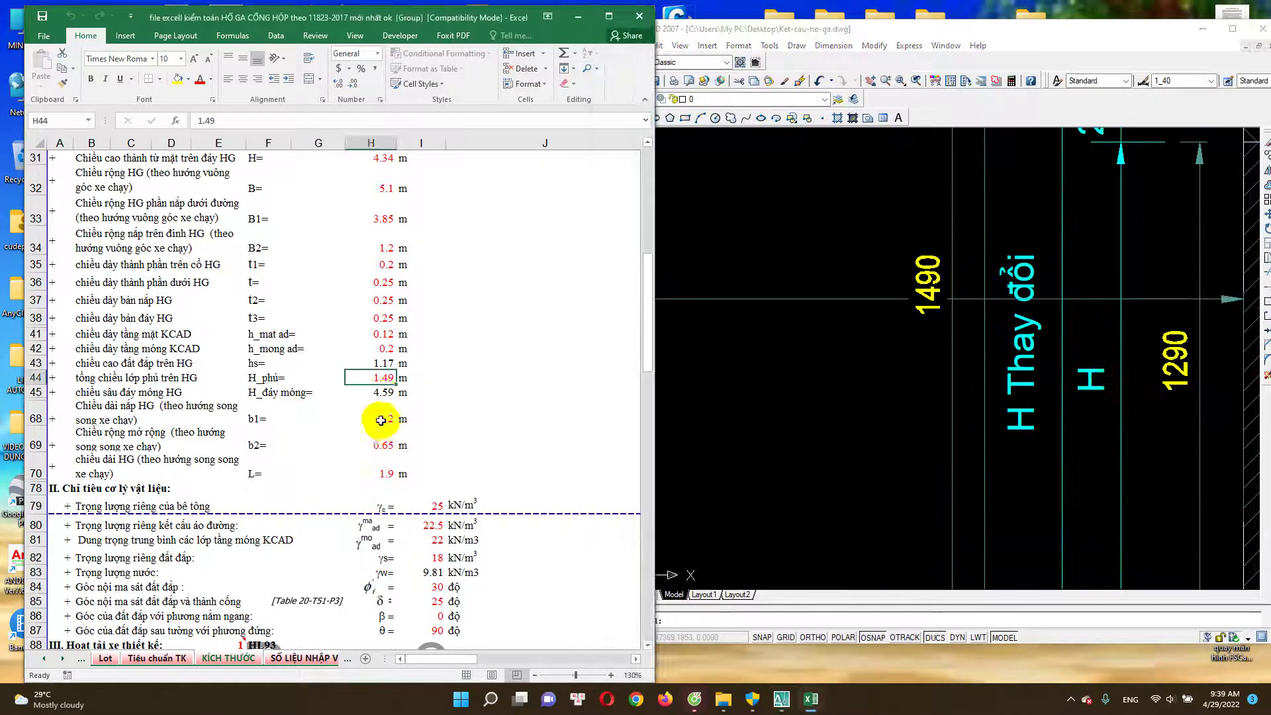
{"action": "double_click", "coordinate": [387, 365]}
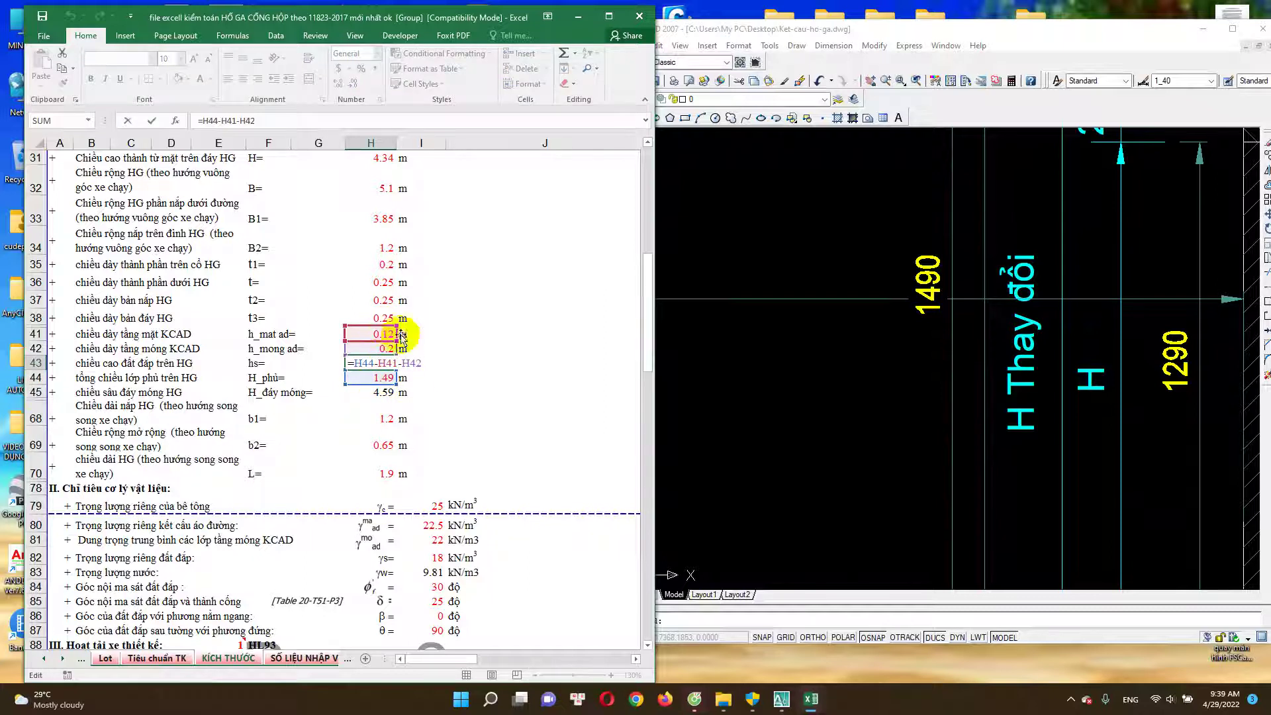
{"action": "key", "text": "Escape"}
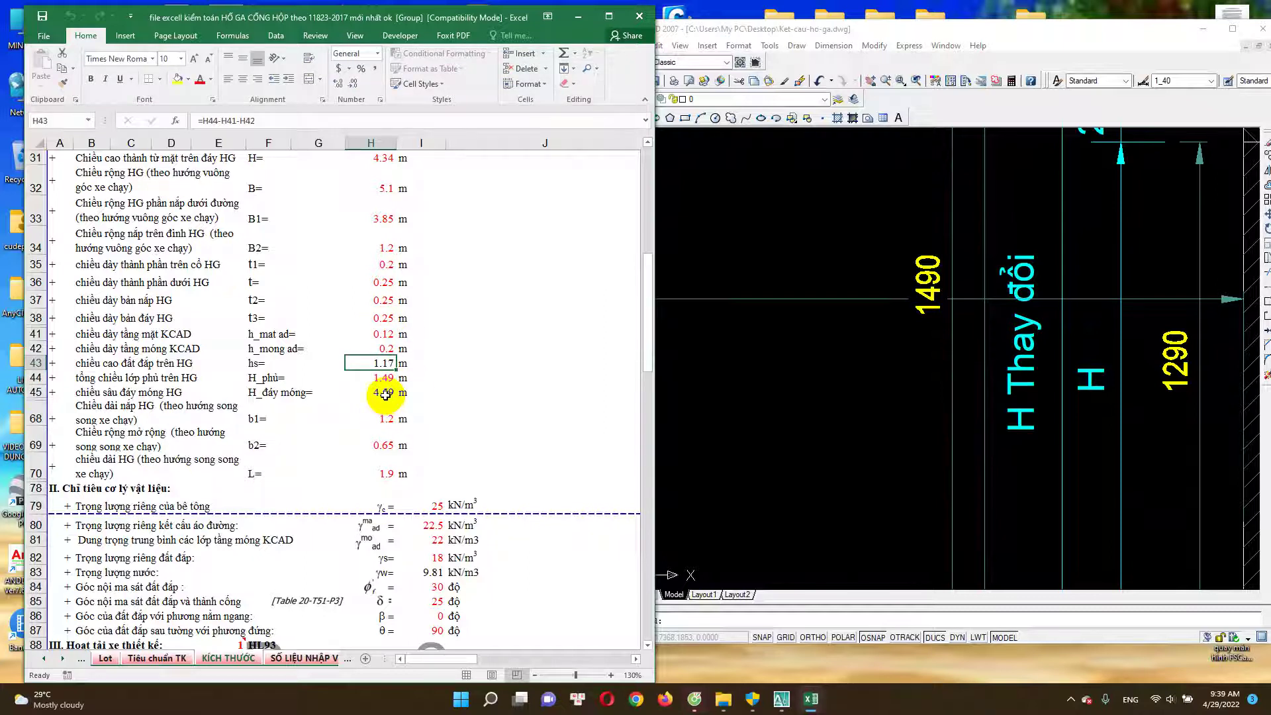
{"action": "double_click", "coordinate": [385, 394]}
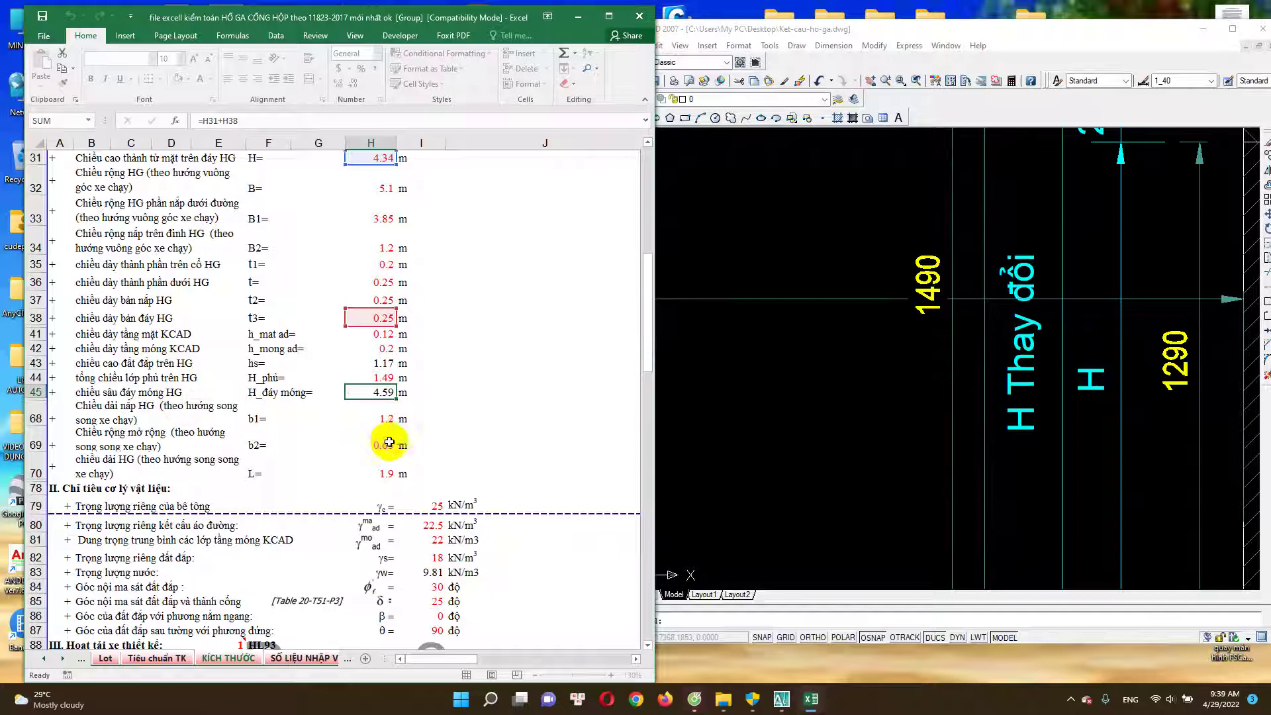
{"action": "key", "text": "Escape"}
{"action": "scroll", "coordinate": [380, 417], "scroll_direction": "down", "scroll_amount": 1}
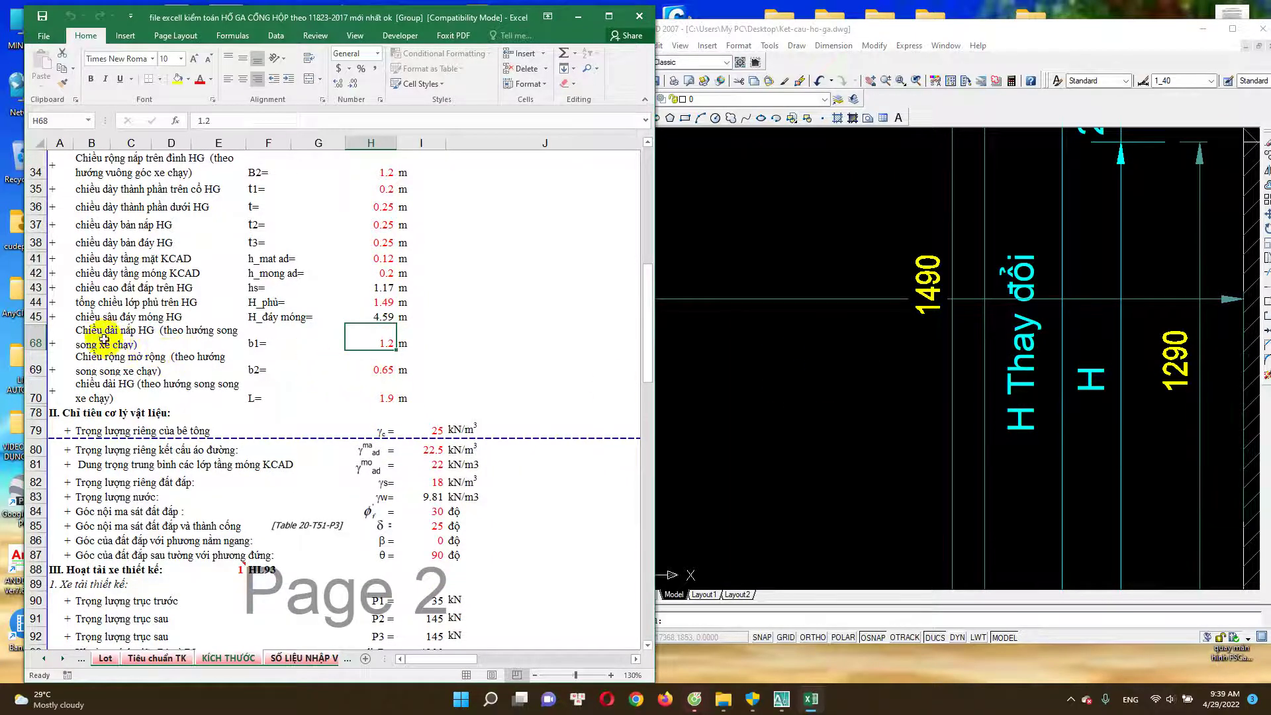
{"action": "left_click", "coordinate": [788, 383]}
Pan the drawing to section B-B and locate the b1 value in cell H68.
{"action": "scroll", "coordinate": [761, 390], "scroll_direction": "down", "scroll_amount": 3}
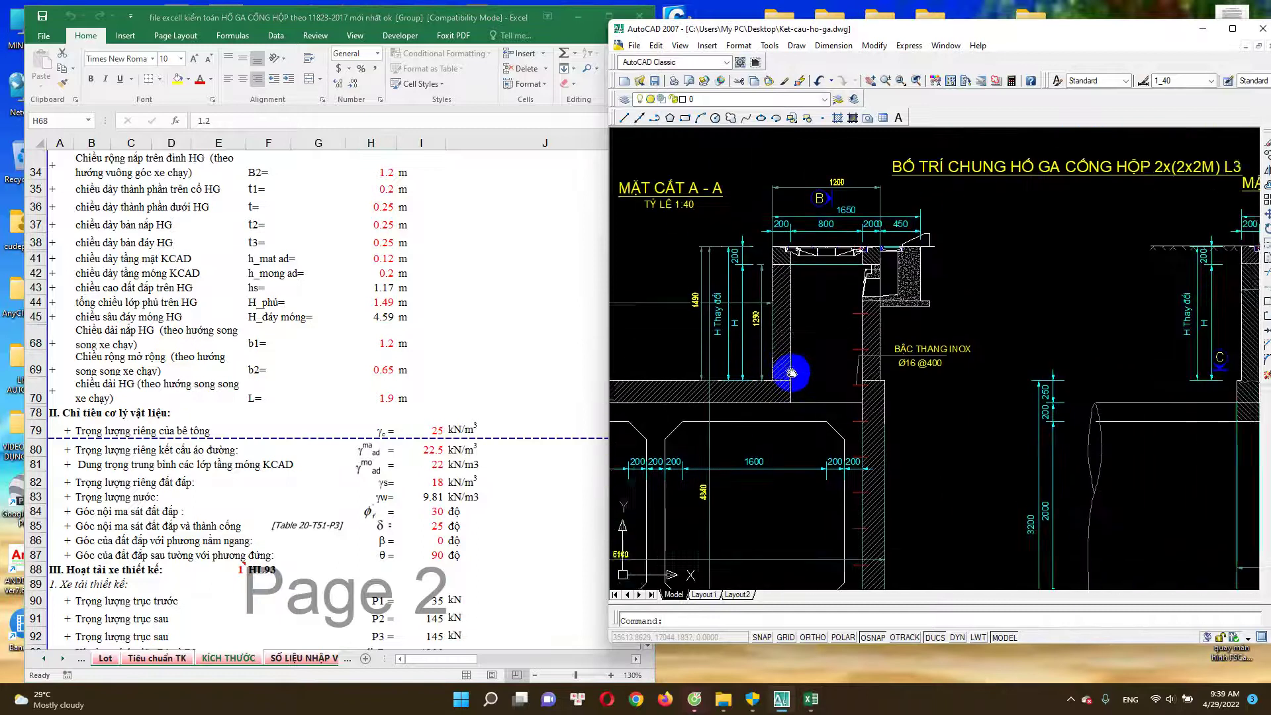
{"action": "left_click_drag", "start_coordinate": [932, 379], "coordinate": [655, 388]}
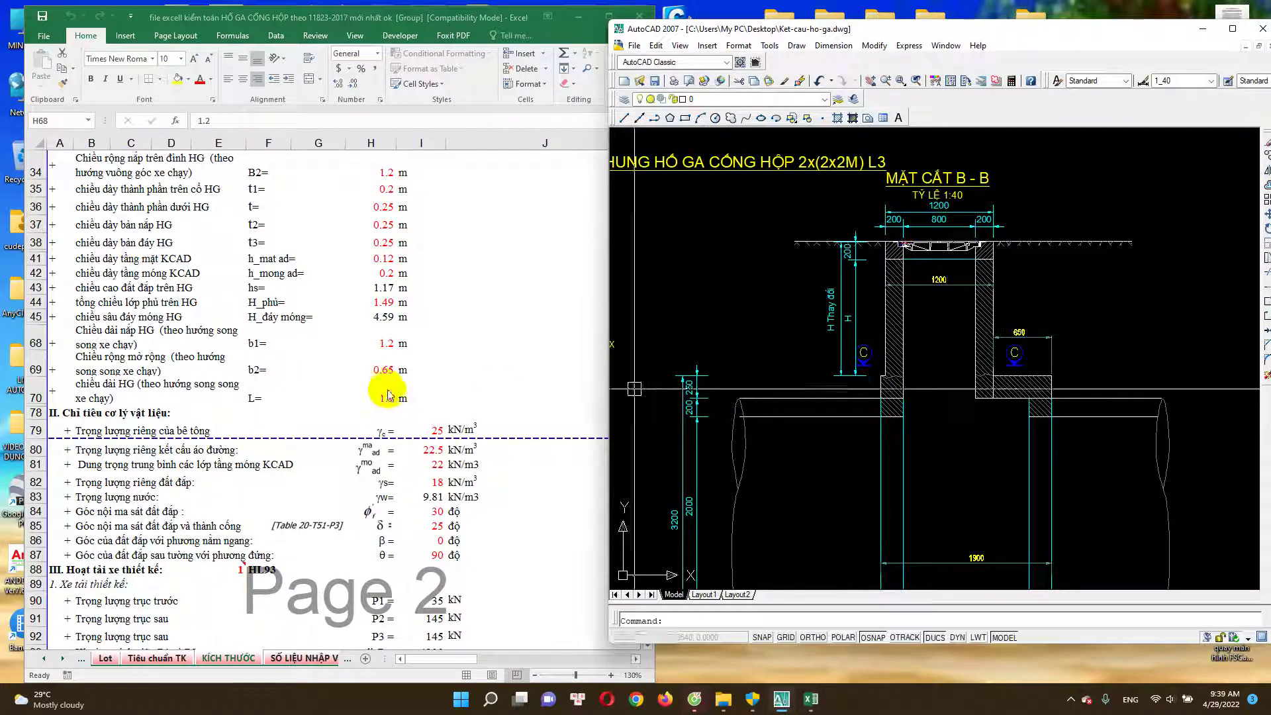
{"action": "key", "text": "alt+Tab"}
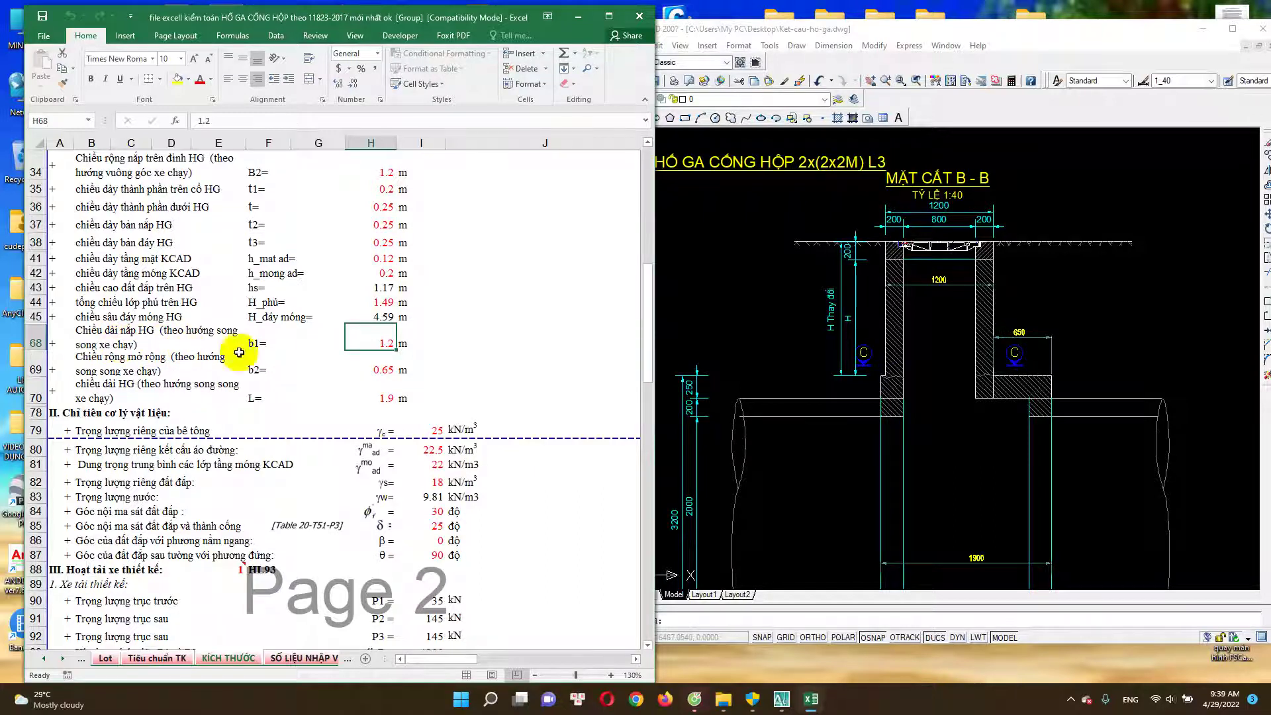
{"action": "left_click", "coordinate": [800, 405]}
{"action": "scroll", "coordinate": [930, 457], "scroll_direction": "up", "scroll_amount": 3}
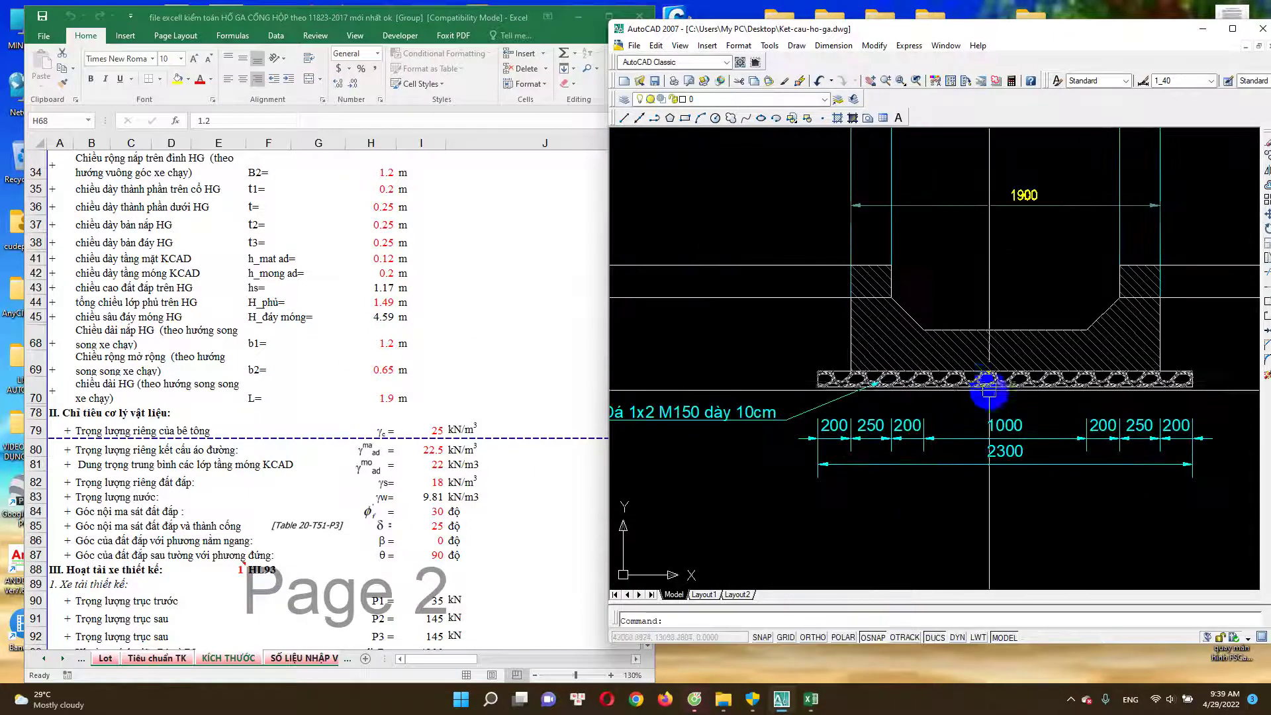
{"action": "left_click", "coordinate": [387, 368]}
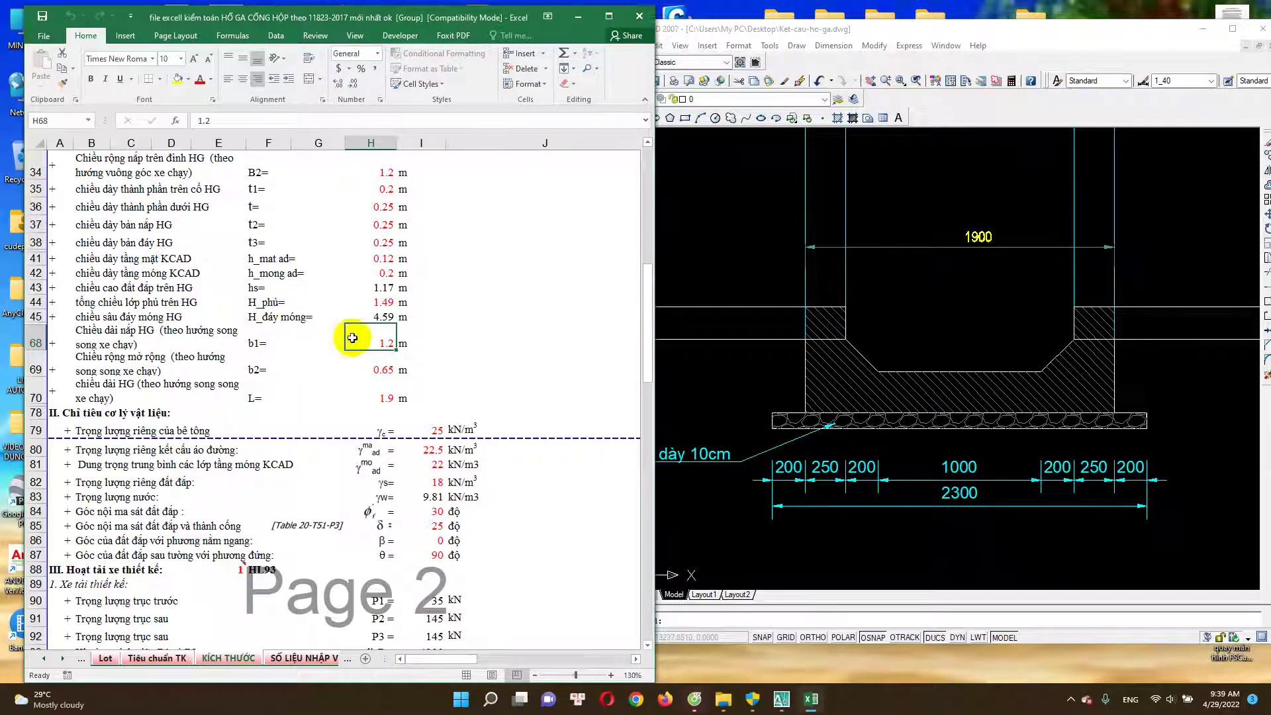
Select section B-B's upper 1200 dimension and the top slab hatch to inspect them.
{"action": "left_click", "coordinate": [750, 337]}
{"action": "scroll", "coordinate": [903, 421], "scroll_direction": "down", "scroll_amount": 3}
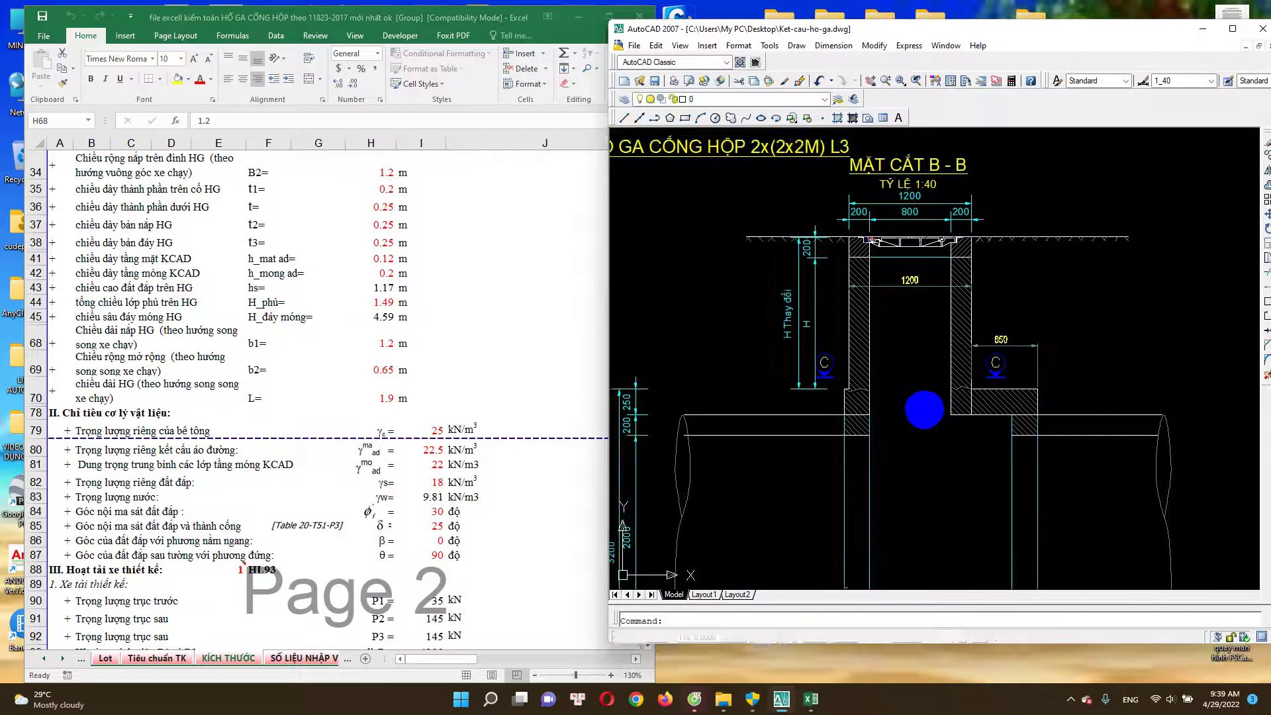
{"action": "scroll", "coordinate": [920, 199], "scroll_direction": "up", "scroll_amount": 3}
{"action": "left_click", "coordinate": [920, 199]}
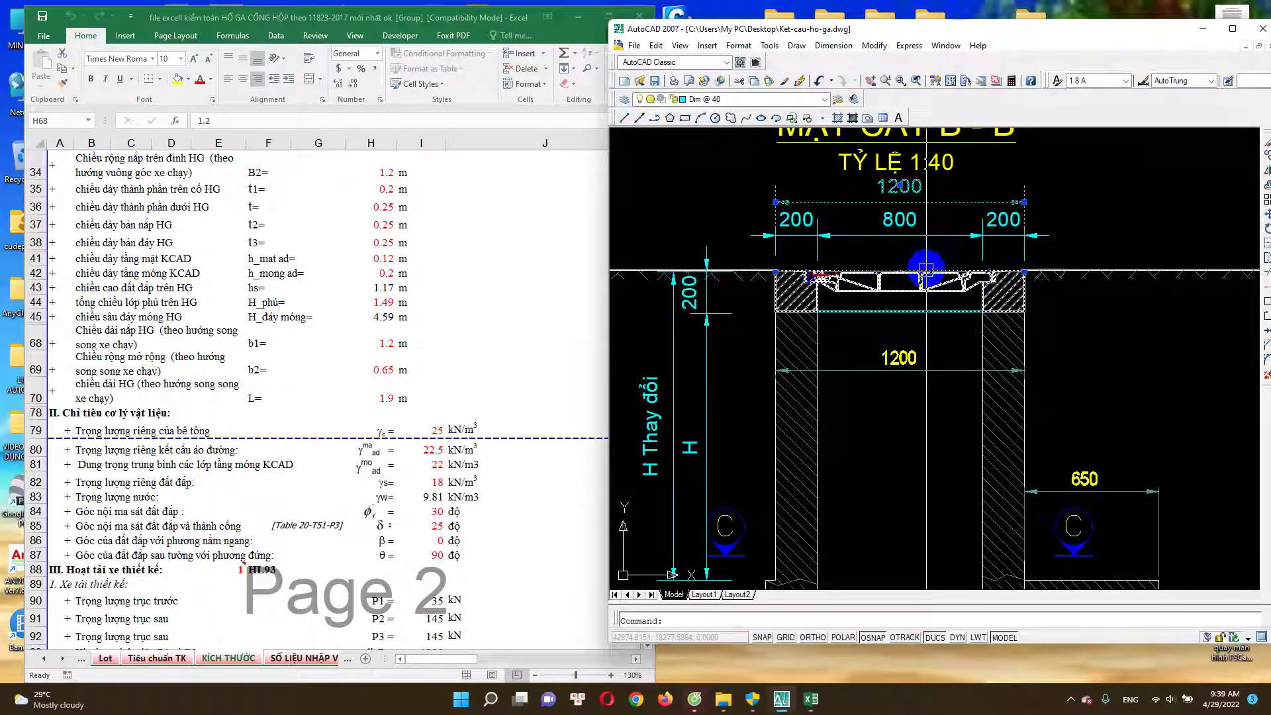
{"action": "scroll", "coordinate": [780, 247], "scroll_direction": "down", "scroll_amount": 2}
{"action": "scroll", "coordinate": [851, 199], "scroll_direction": "up", "scroll_amount": 2}
{"action": "scroll", "coordinate": [851, 228], "scroll_direction": "down", "scroll_amount": 2}
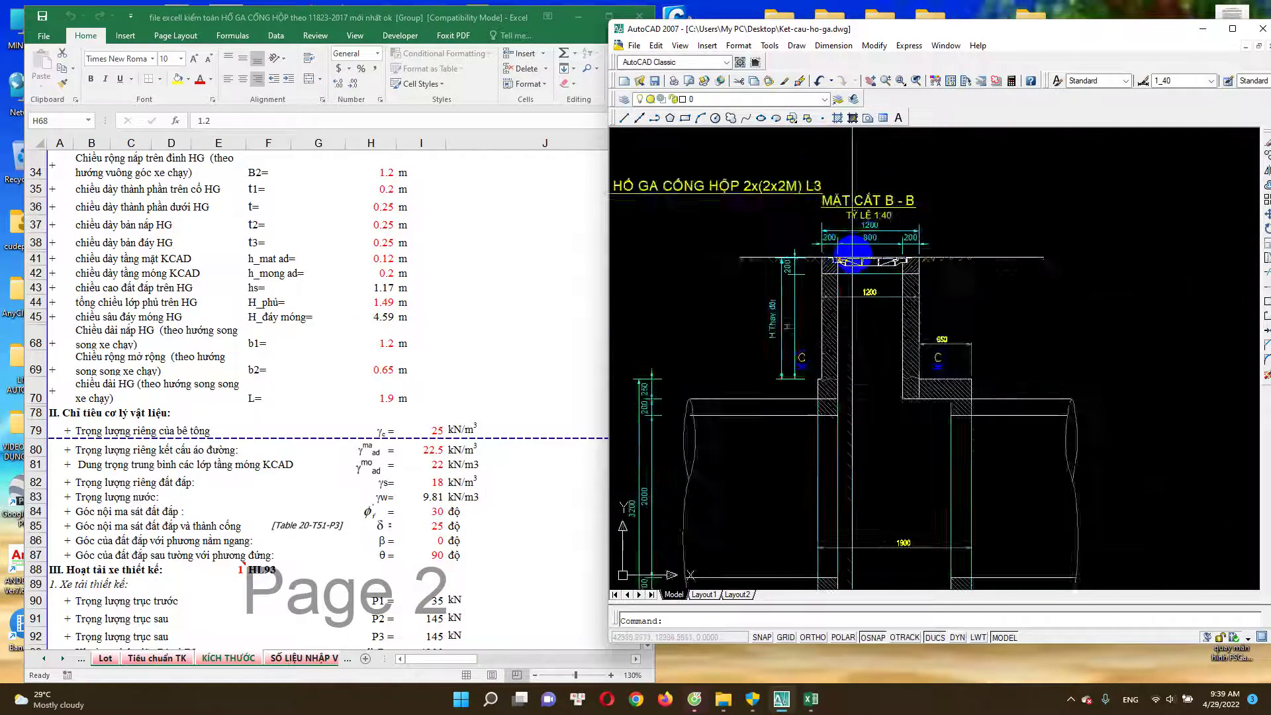
{"action": "scroll", "coordinate": [851, 229], "scroll_direction": "up", "scroll_amount": 2}
{"action": "left_click", "coordinate": [820, 282]}
{"action": "key", "text": "Escape"}
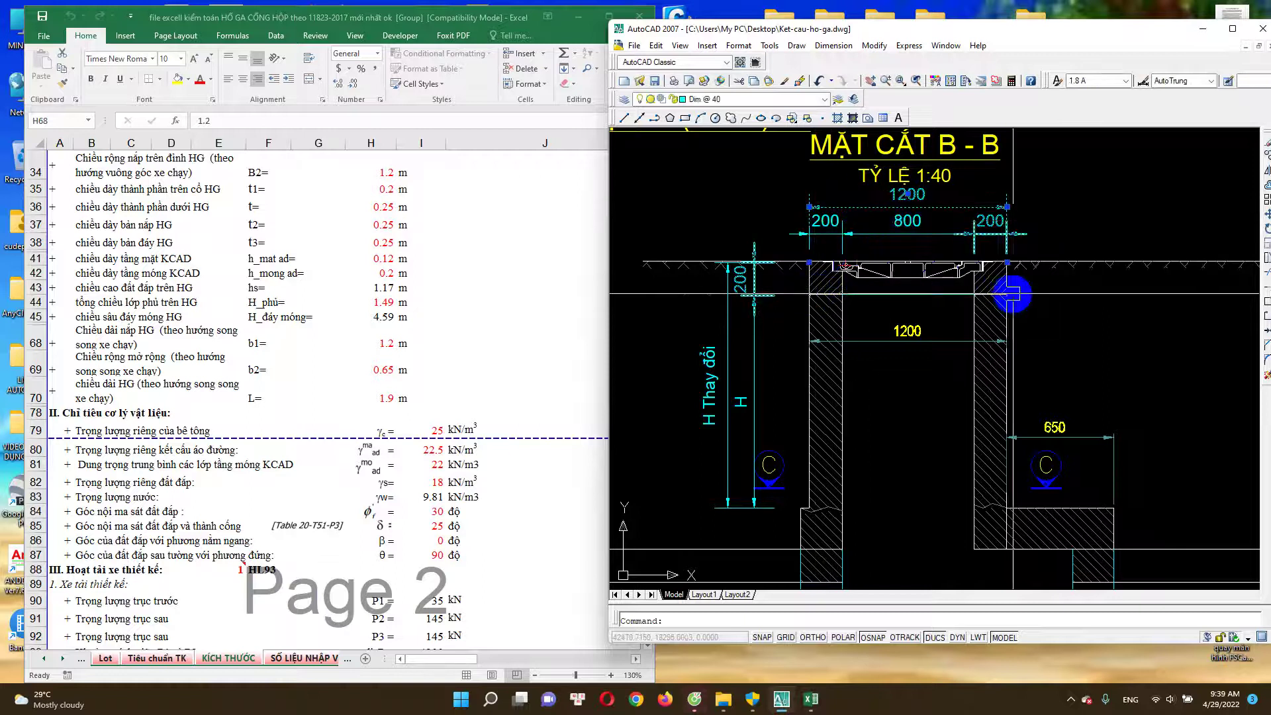
Inspect the lower 1200 interior width and compare it with b1 = 1.2 m in the workbook.
{"action": "left_click", "coordinate": [954, 338]}
{"action": "scroll", "coordinate": [916, 375], "scroll_direction": "down", "scroll_amount": 1}
{"action": "left_click_drag", "start_coordinate": [916, 375], "coordinate": [902, 306]}
{"action": "key", "text": "Escape"}
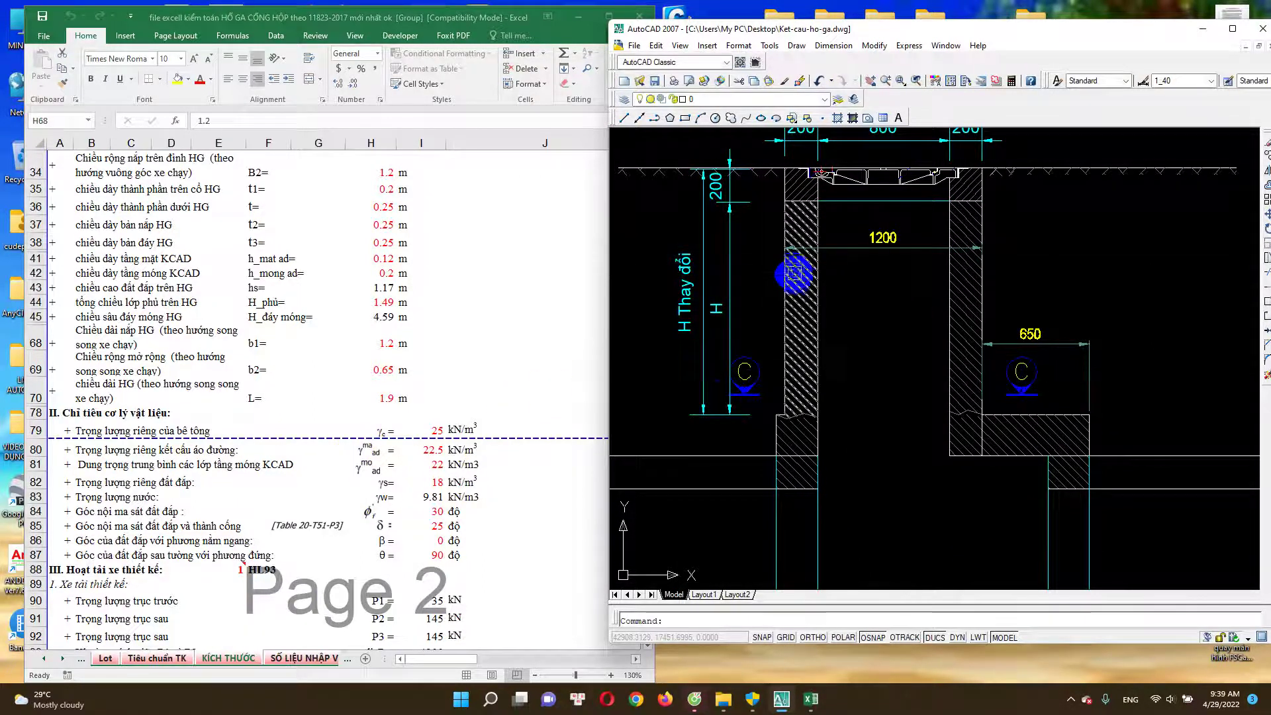
{"action": "left_click", "coordinate": [370, 341]}
{"action": "scroll", "coordinate": [401, 372], "scroll_direction": "down", "scroll_amount": 1}
{"action": "scroll", "coordinate": [401, 372], "scroll_direction": "down", "scroll_amount": 1}
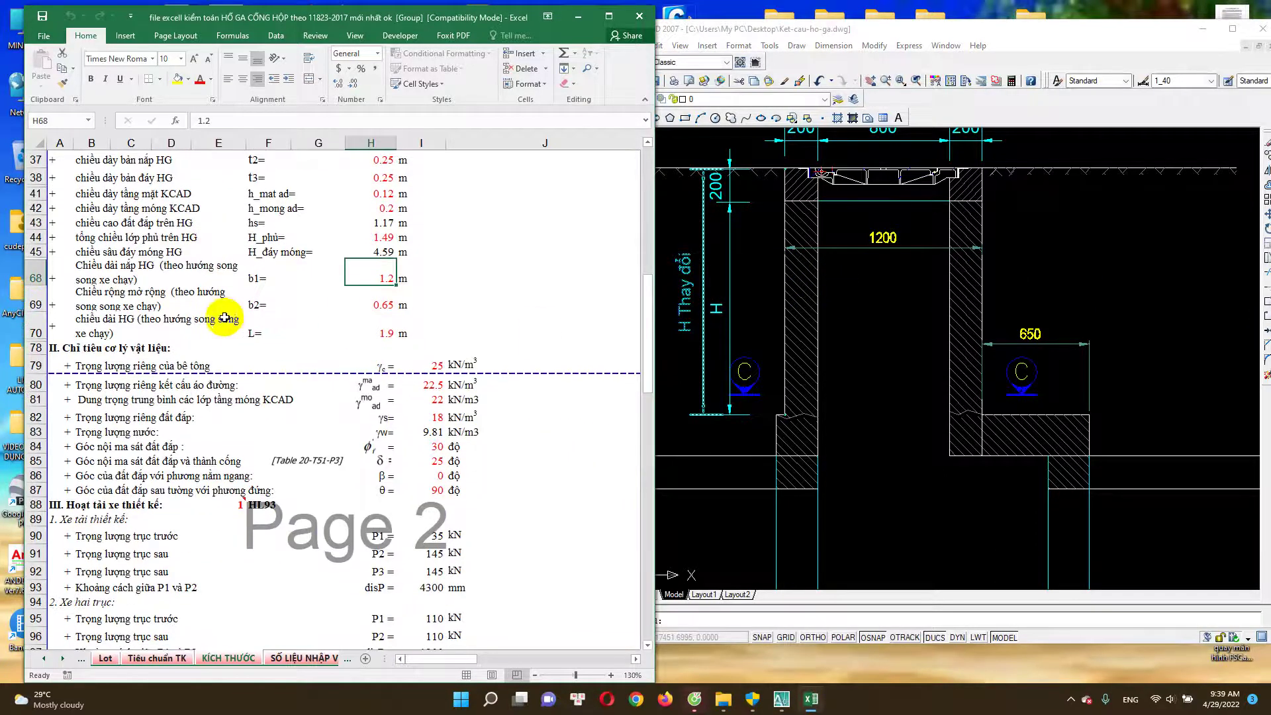
Compare the drawing's 650 dimension with the workbook's b2 = 0.65 m in H69.
{"action": "left_click", "coordinate": [129, 304]}
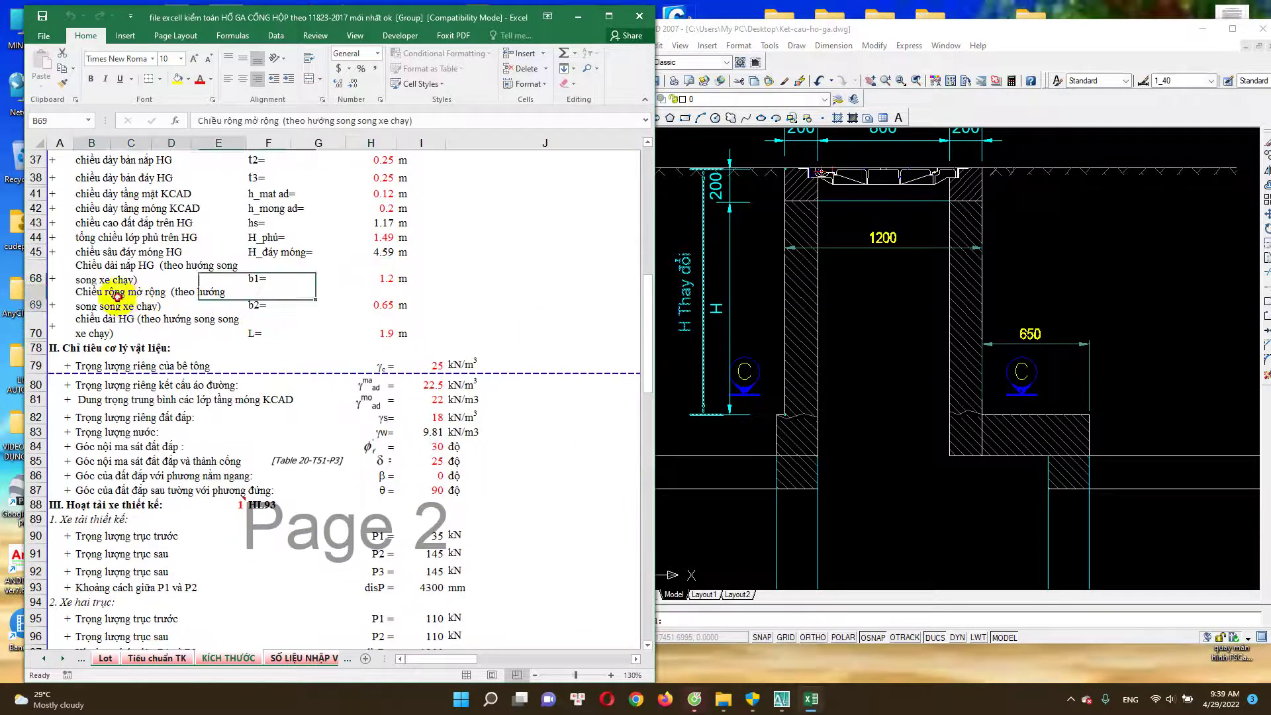
{"action": "left_click", "coordinate": [386, 298]}
{"action": "left_click", "coordinate": [817, 389]}
{"action": "scroll", "coordinate": [816, 388], "scroll_direction": "down", "scroll_amount": 3}
{"action": "scroll", "coordinate": [786, 327], "scroll_direction": "up", "scroll_amount": 4}
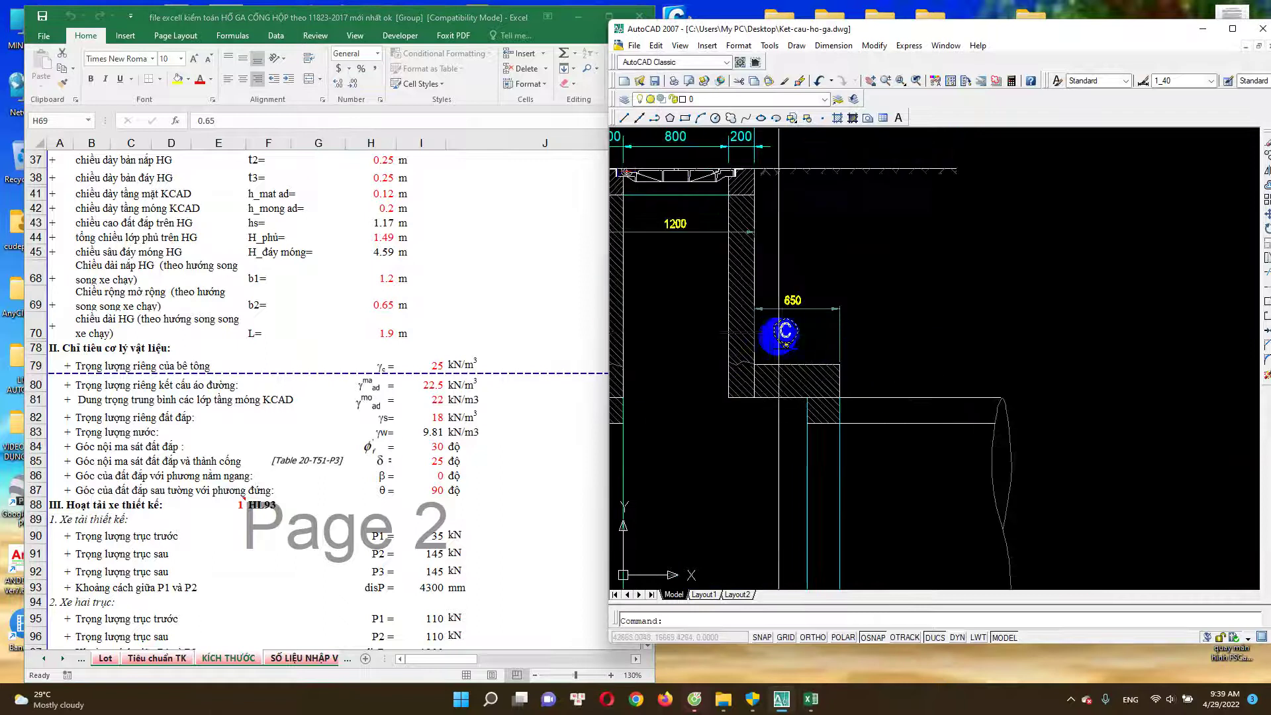
{"action": "left_click", "coordinate": [912, 288]}
{"action": "scroll", "coordinate": [846, 346], "scroll_direction": "down", "scroll_amount": 2}
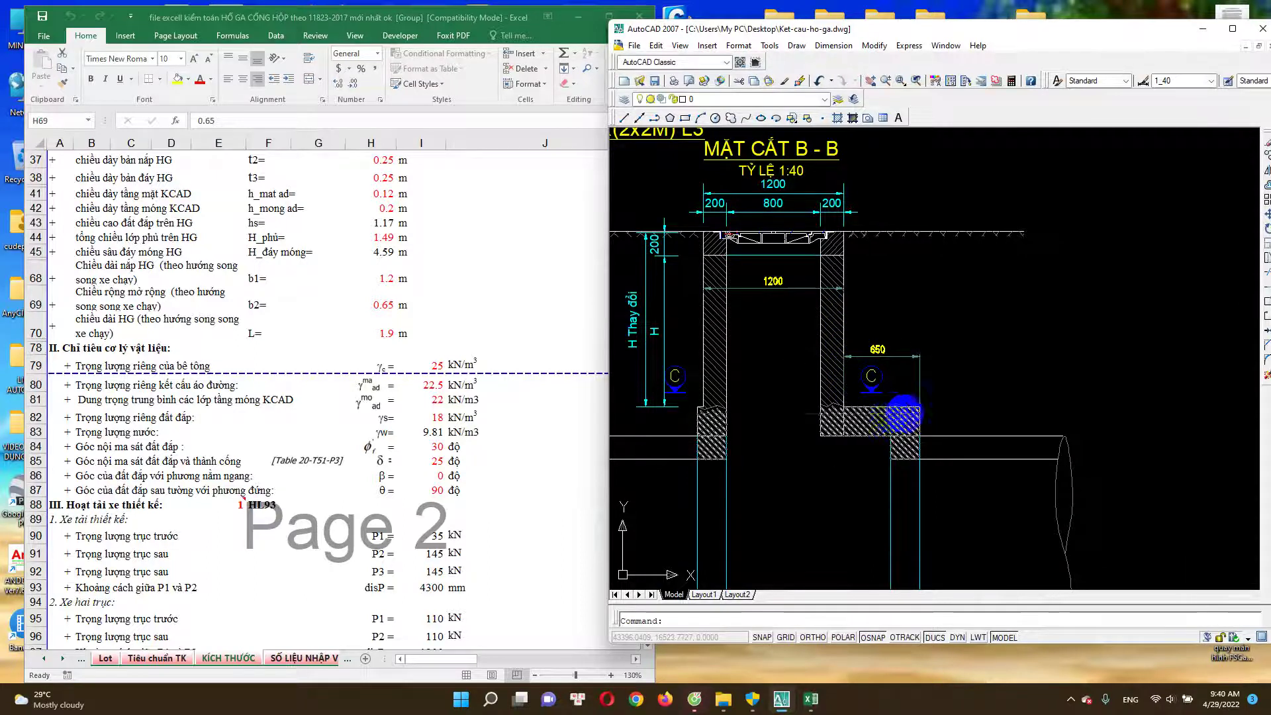
{"action": "scroll", "coordinate": [928, 415], "scroll_direction": "up", "scroll_amount": 2}
{"action": "scroll", "coordinate": [897, 318], "scroll_direction": "up", "scroll_amount": 2}
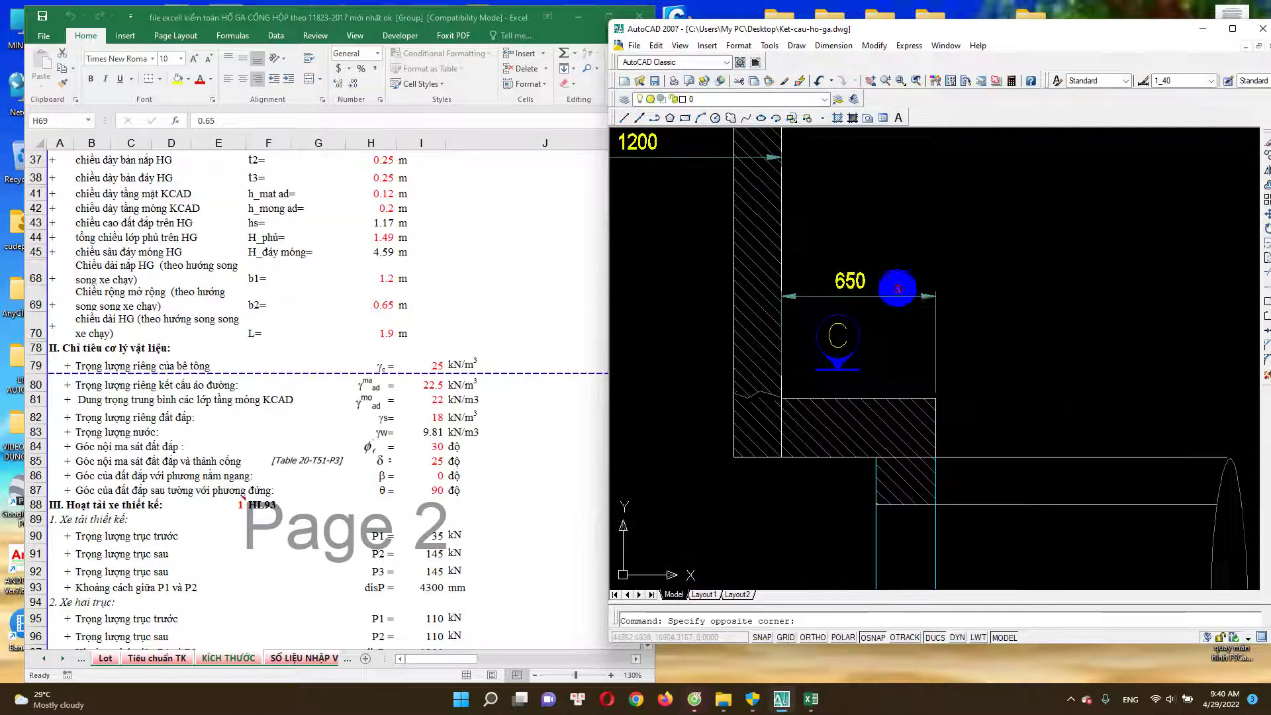
Compare the drawing's 1900 base width with L = 1.9 m in H70, then view the whole drawing.
{"action": "left_click", "coordinate": [370, 301]}
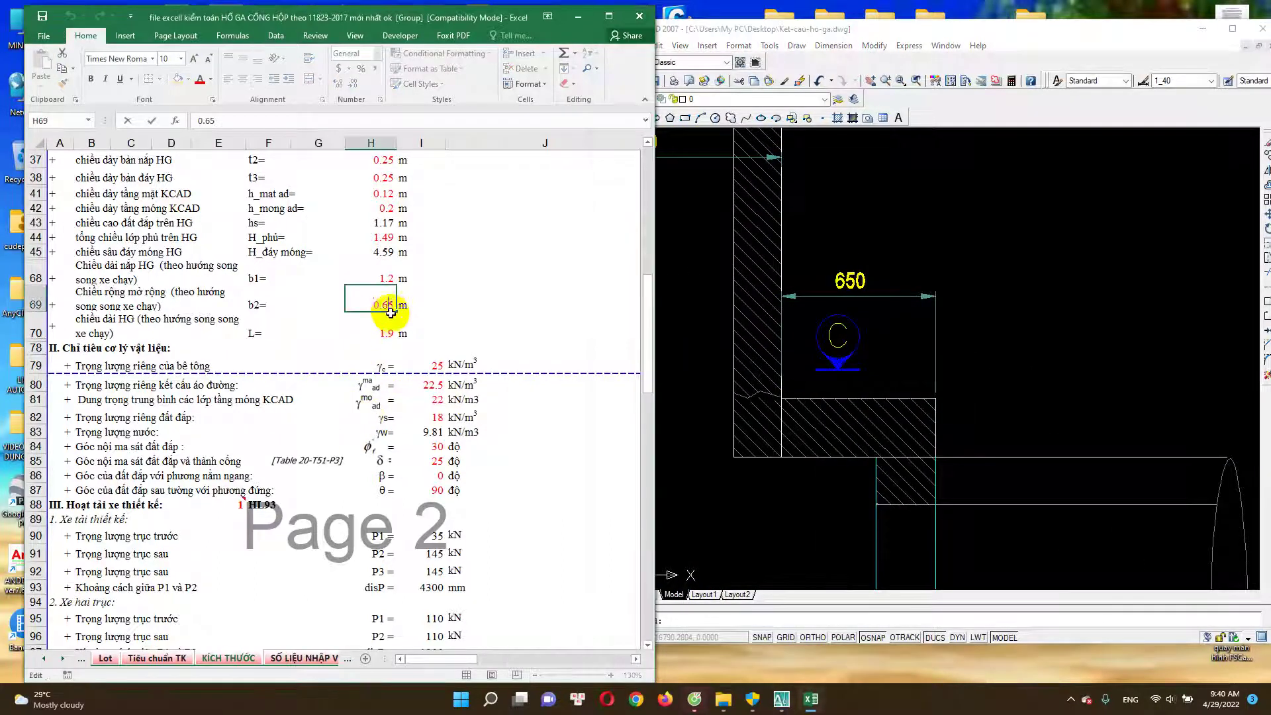
{"action": "left_click", "coordinate": [383, 334]}
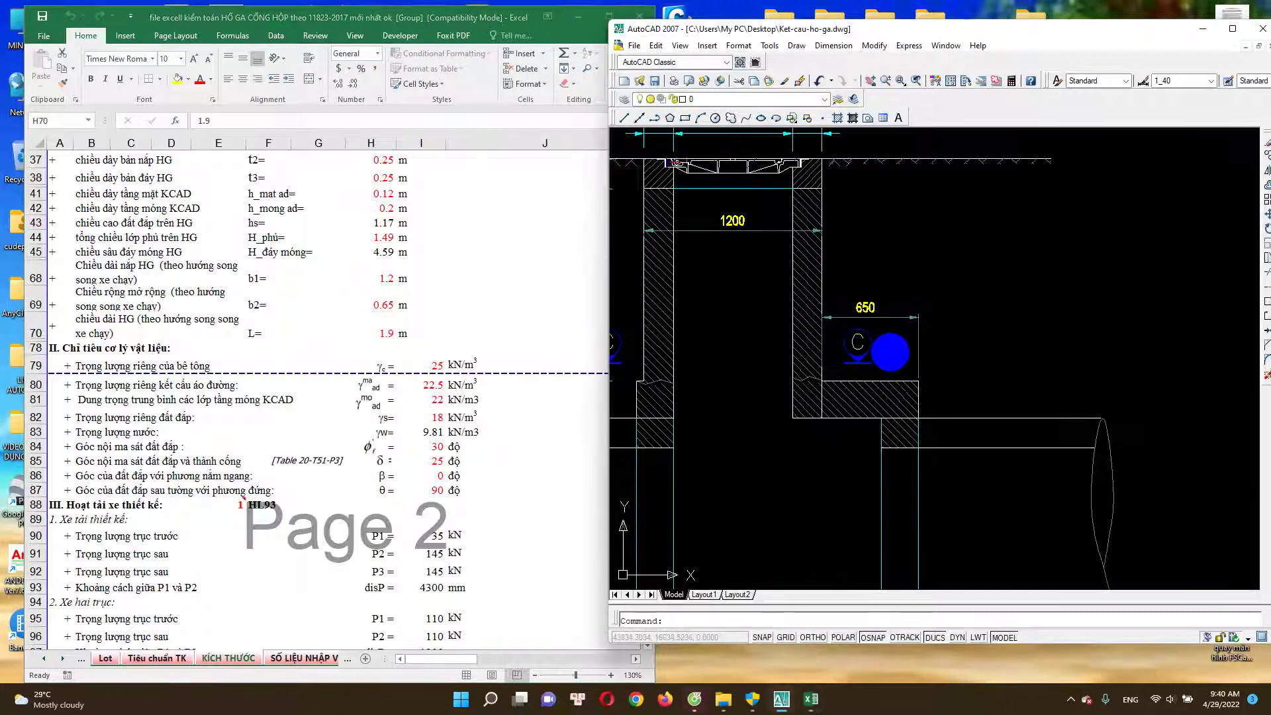
{"action": "left_click", "coordinate": [880, 341]}
{"action": "scroll", "coordinate": [880, 341], "scroll_direction": "down", "scroll_amount": 4}
{"action": "scroll", "coordinate": [901, 459], "scroll_direction": "up", "scroll_amount": 3}
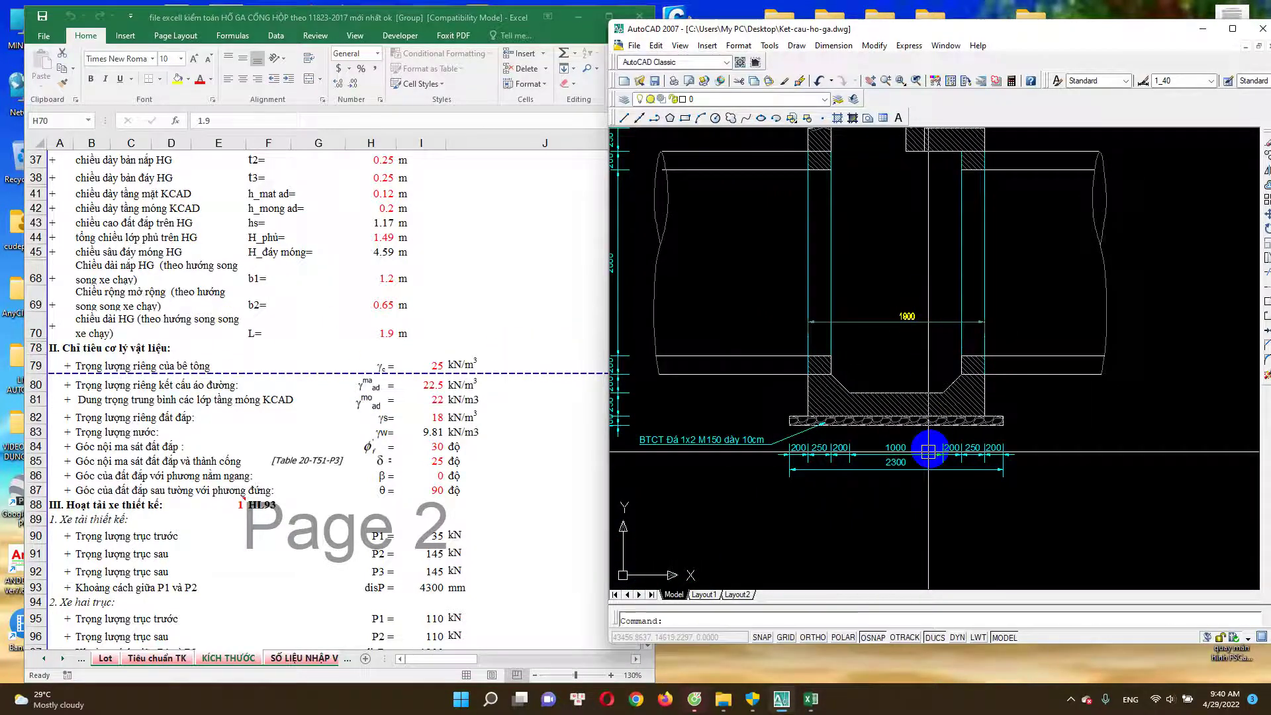
{"action": "scroll", "coordinate": [902, 459], "scroll_direction": "up", "scroll_amount": 2}
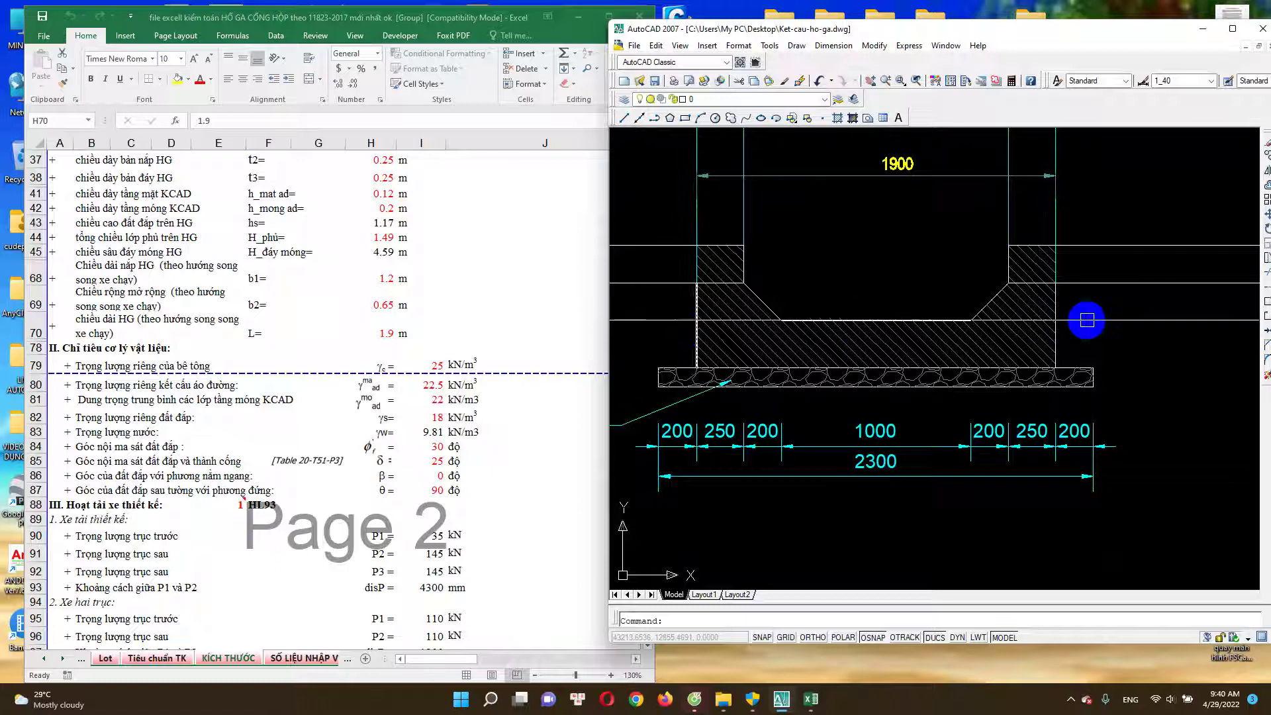
{"action": "left_click", "coordinate": [1054, 325]}
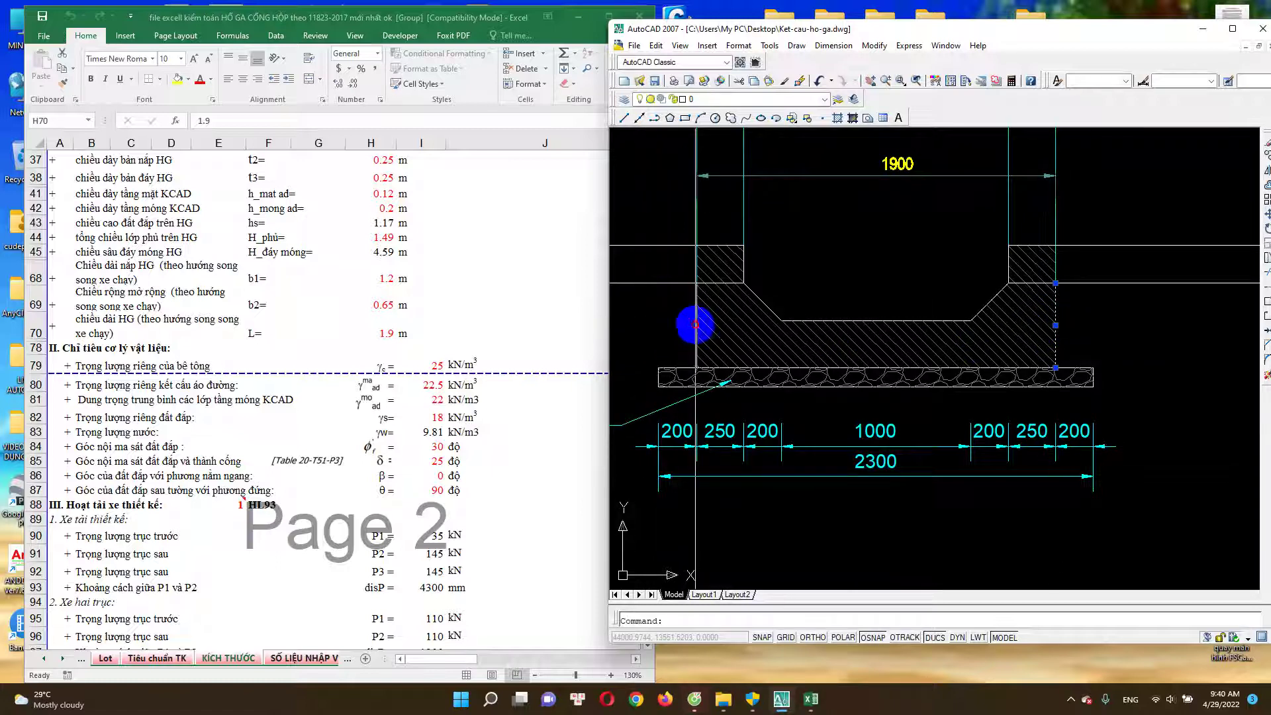
{"action": "key", "text": "Escape"}
{"action": "left_click", "coordinate": [371, 331]}
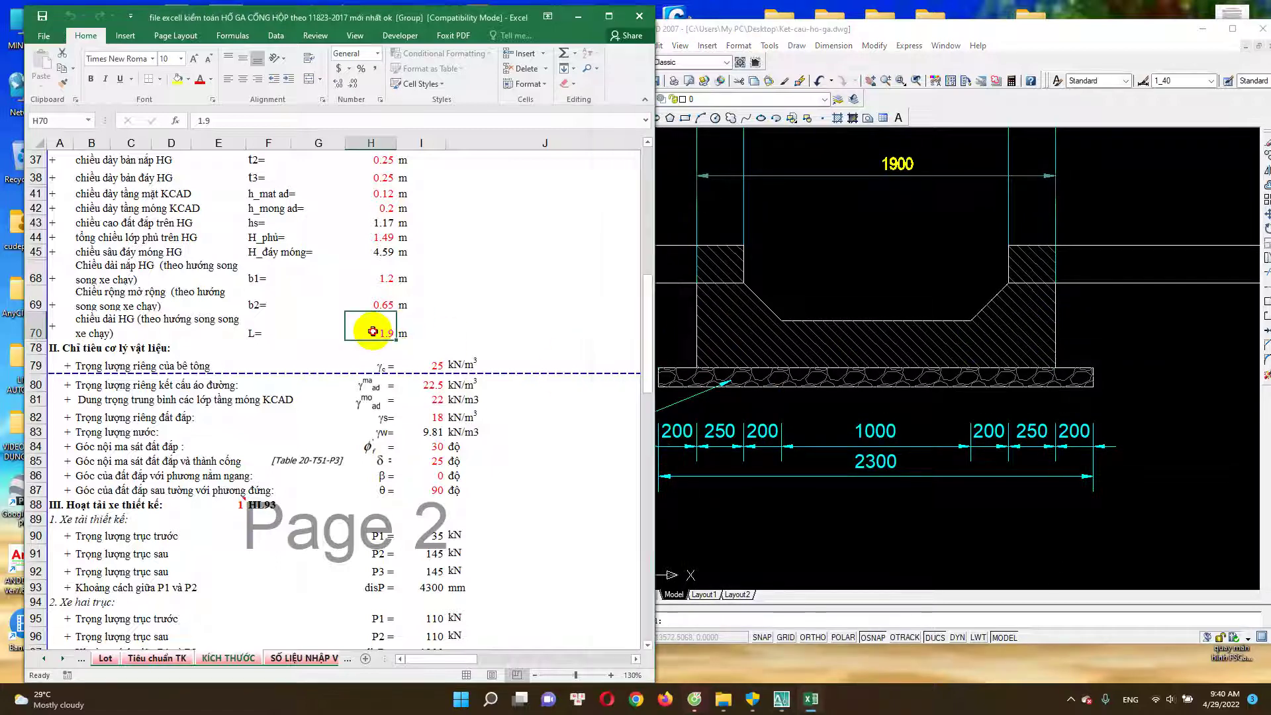
{"action": "left_click", "coordinate": [875, 448]}
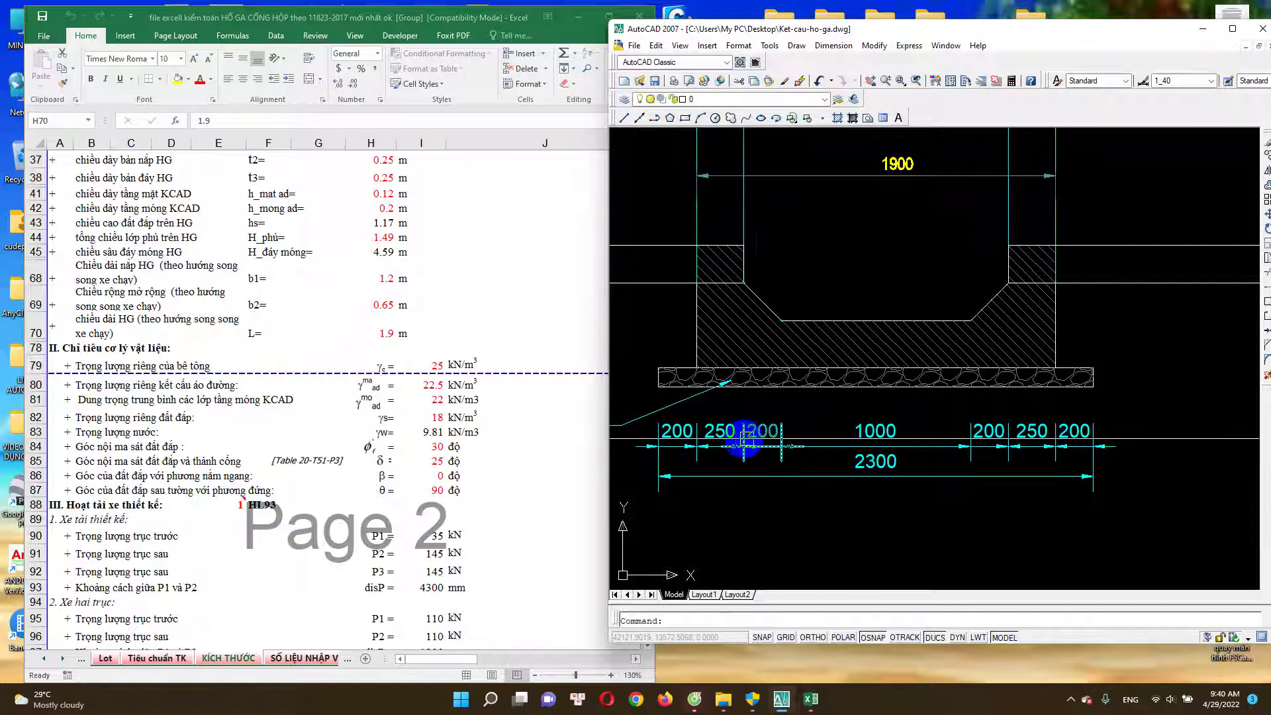
{"action": "scroll", "coordinate": [763, 437], "scroll_direction": "down", "scroll_amount": 5}
{"action": "key", "text": "alt+Tab"}
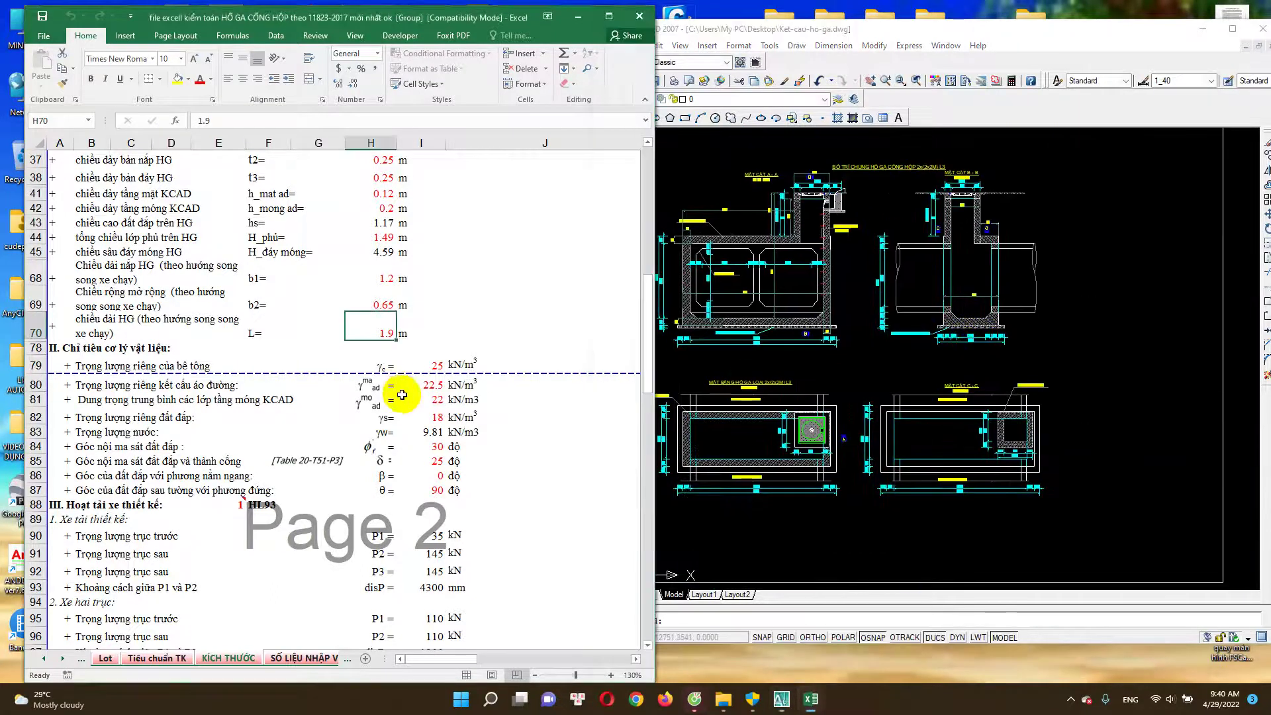
Review material properties in I79–I87 (unit weights 25 and 22.5, friction angle 30°) and select the E88 truck factor.
{"action": "scroll", "coordinate": [409, 387], "scroll_direction": "down", "scroll_amount": 1}
{"action": "left_click", "coordinate": [432, 331]}
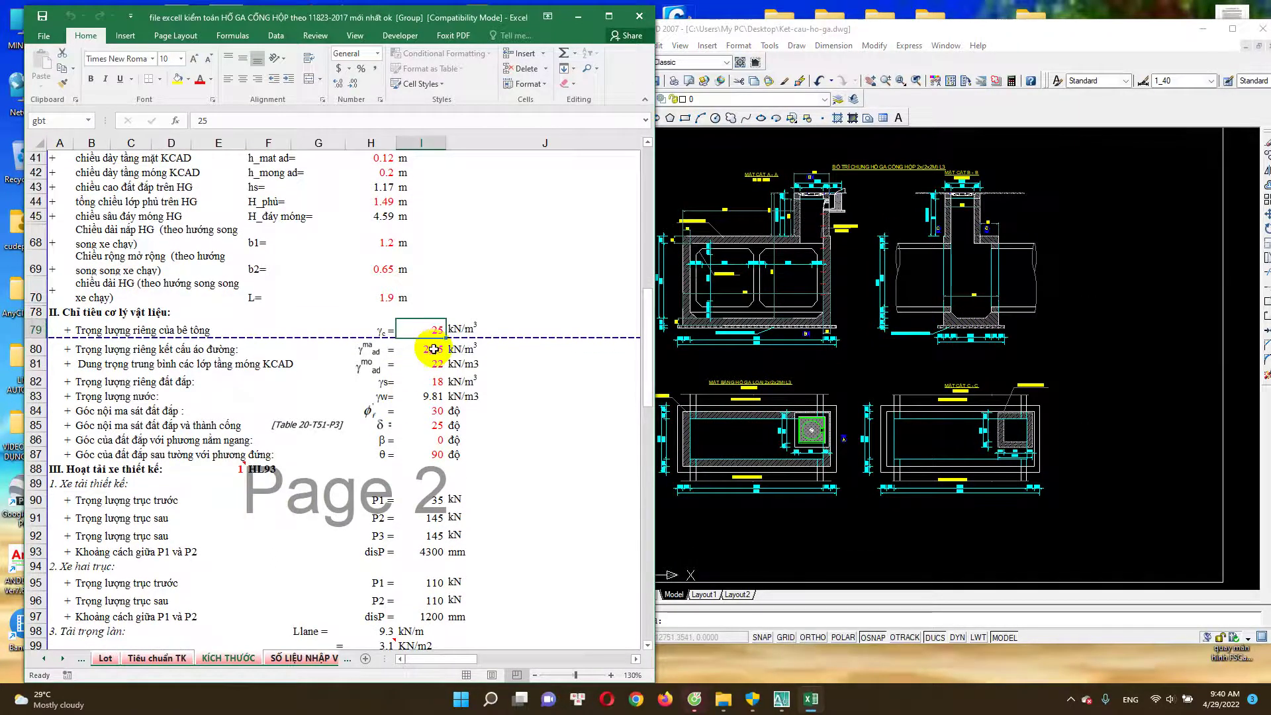
{"action": "scroll", "coordinate": [434, 318], "scroll_direction": "down", "scroll_amount": 1}
{"action": "left_click_drag", "start_coordinate": [434, 287], "coordinate": [434, 320]}
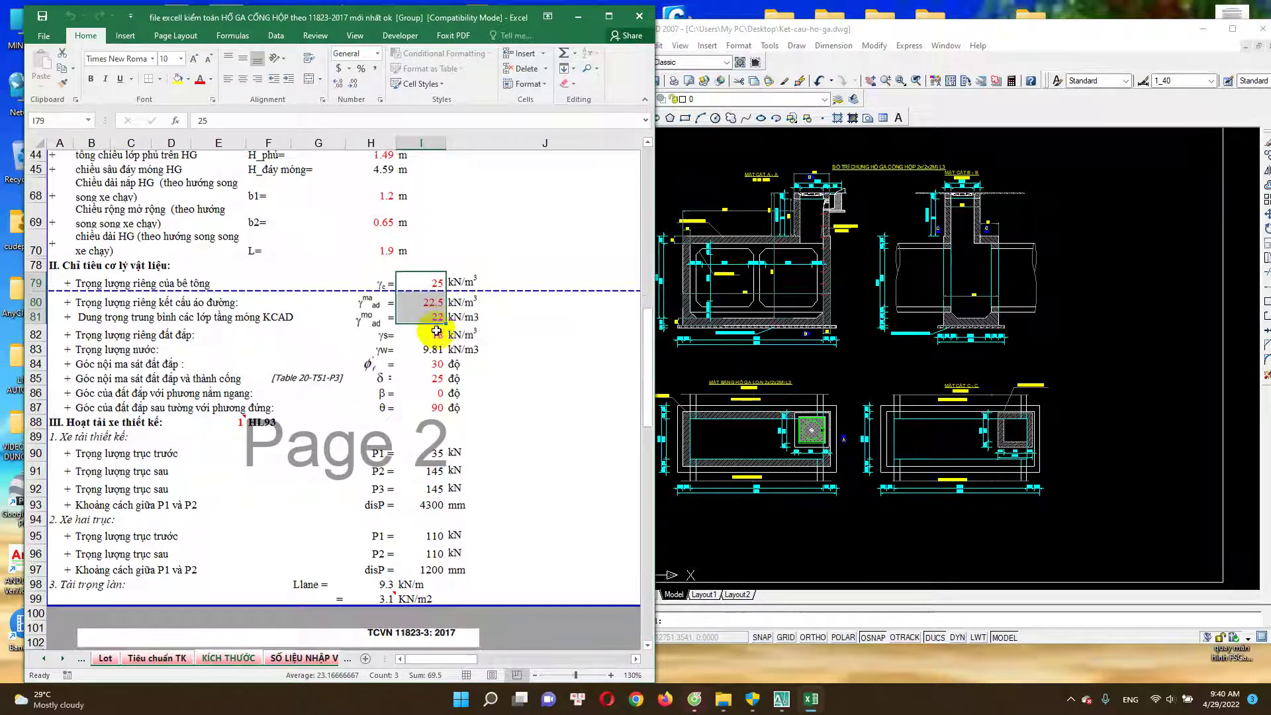
{"action": "scroll", "coordinate": [434, 325], "scroll_direction": "down", "scroll_amount": 1}
{"action": "left_click", "coordinate": [429, 274]}
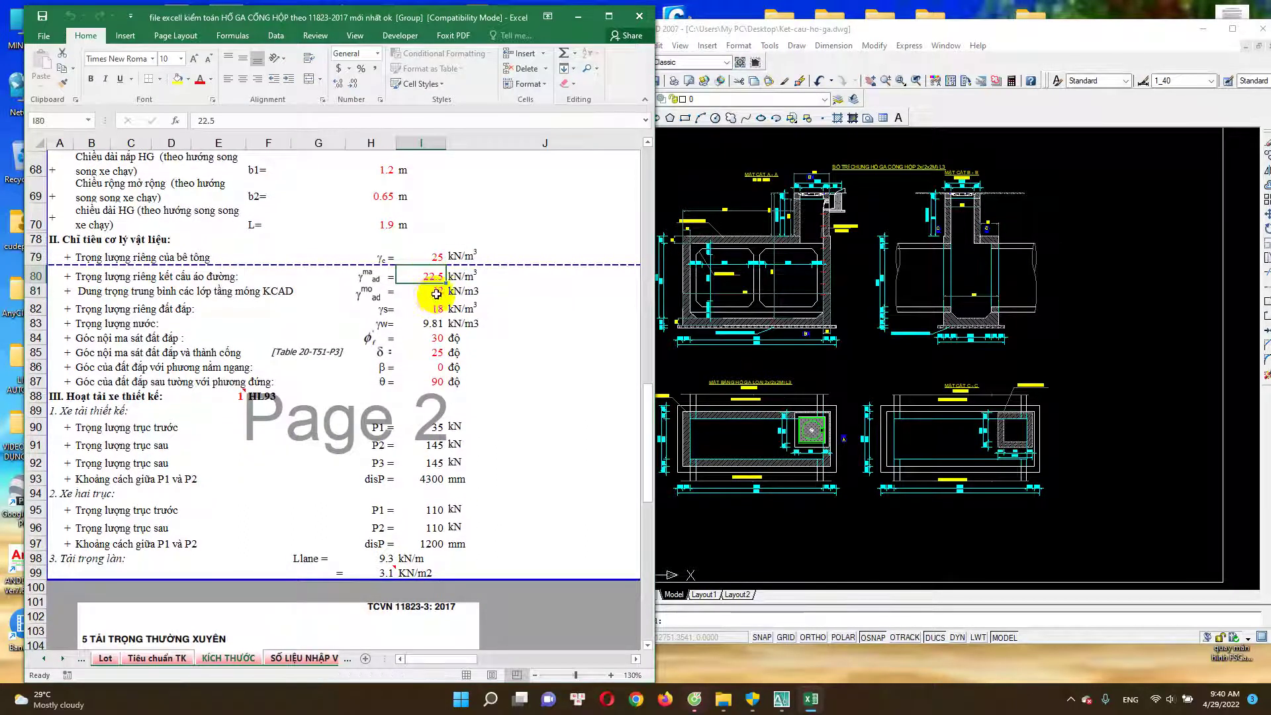
{"action": "left_click", "coordinate": [438, 338]}
{"action": "scroll", "coordinate": [440, 331], "scroll_direction": "down", "scroll_amount": 1}
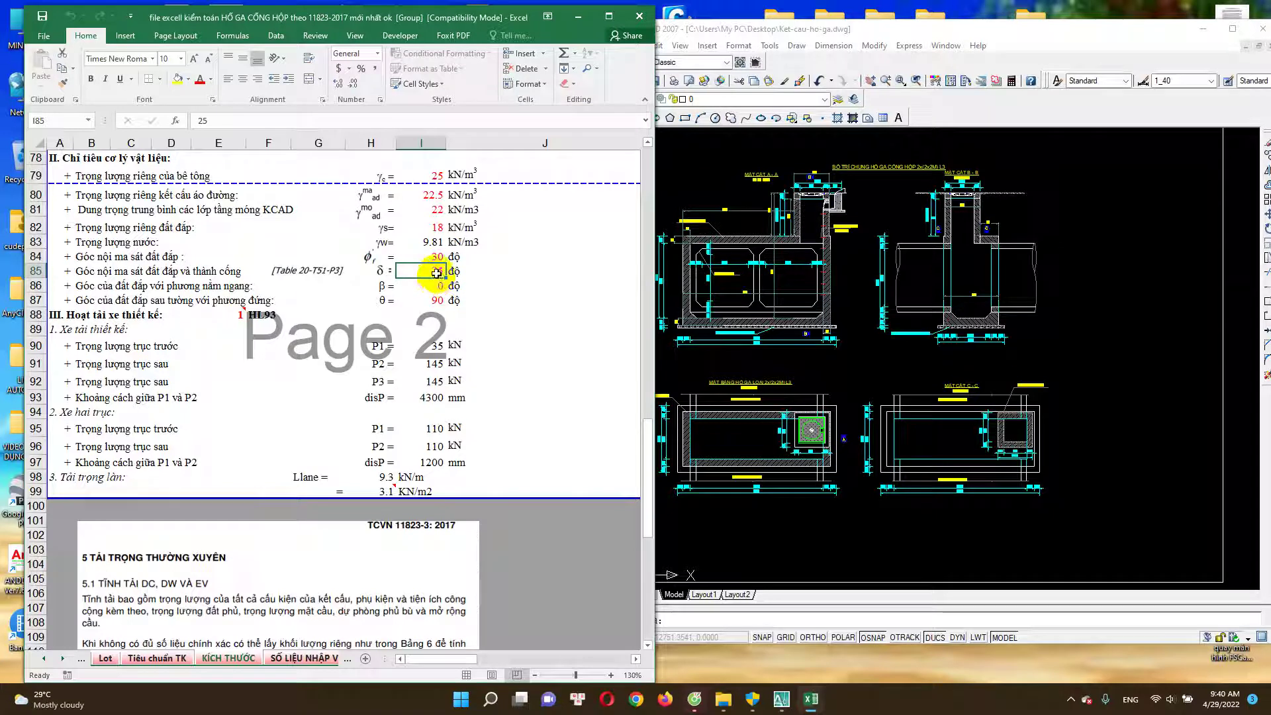
{"action": "scroll", "coordinate": [450, 310], "scroll_direction": "down", "scroll_amount": 1}
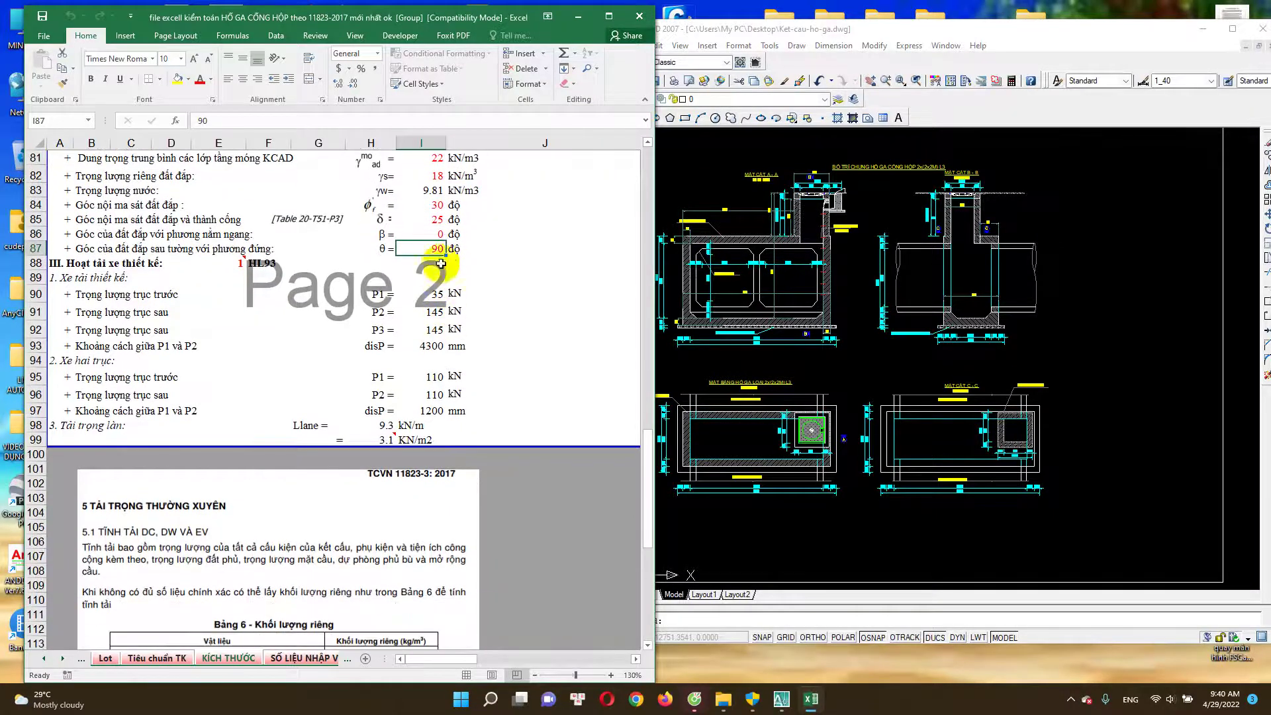
{"action": "left_click", "coordinate": [232, 265]}
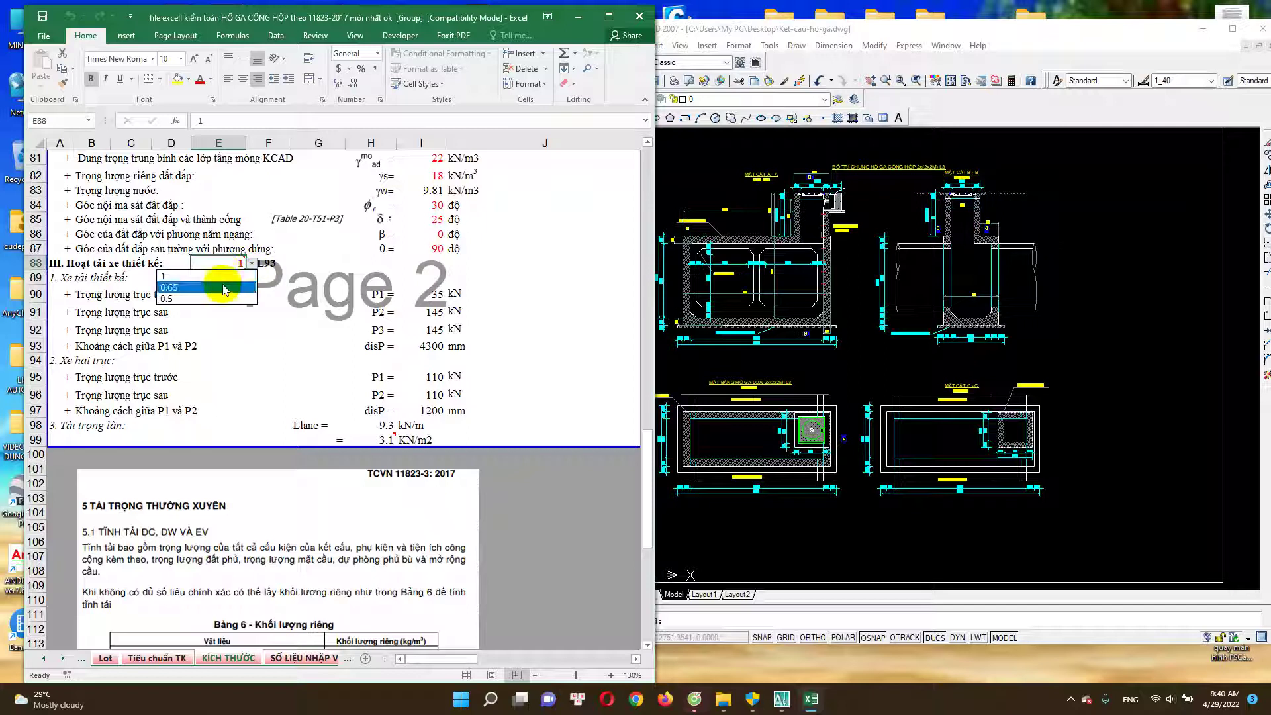
Keep the E88 design truck factor at 1 after checking its 1, 0.65 and 0.5 choices.
{"action": "left_click", "coordinate": [249, 276]}
{"action": "left_click", "coordinate": [252, 263]}
{"action": "left_click", "coordinate": [240, 277]}
{"action": "left_click", "coordinate": [240, 276]}
{"action": "left_click", "coordinate": [252, 264]}
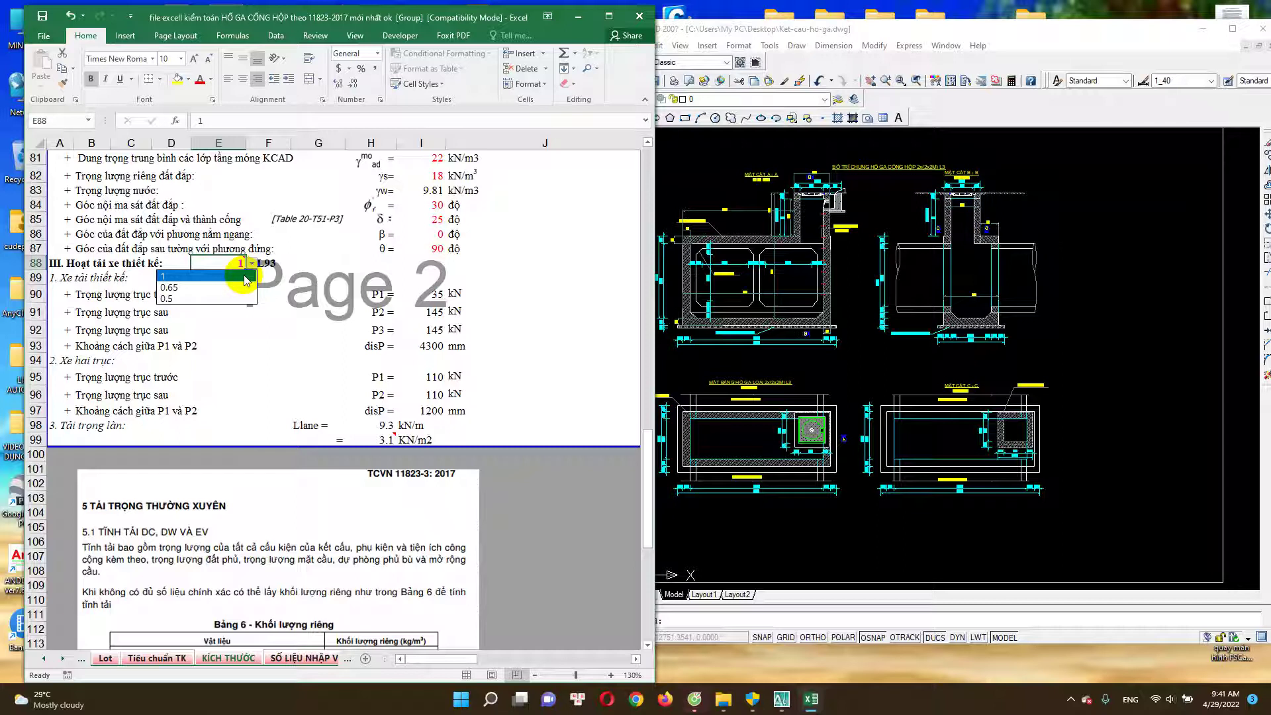
{"action": "left_click", "coordinate": [245, 278]}
{"action": "left_click", "coordinate": [268, 294]}
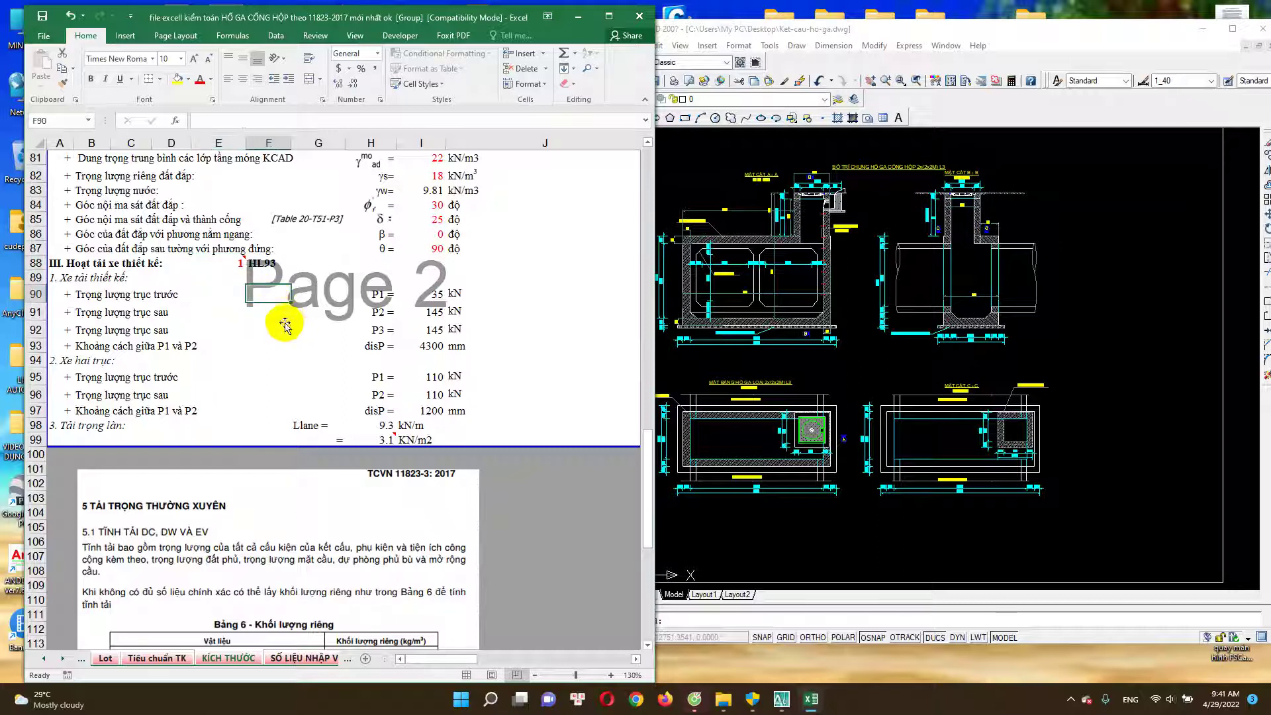
{"action": "left_click", "coordinate": [243, 265]}
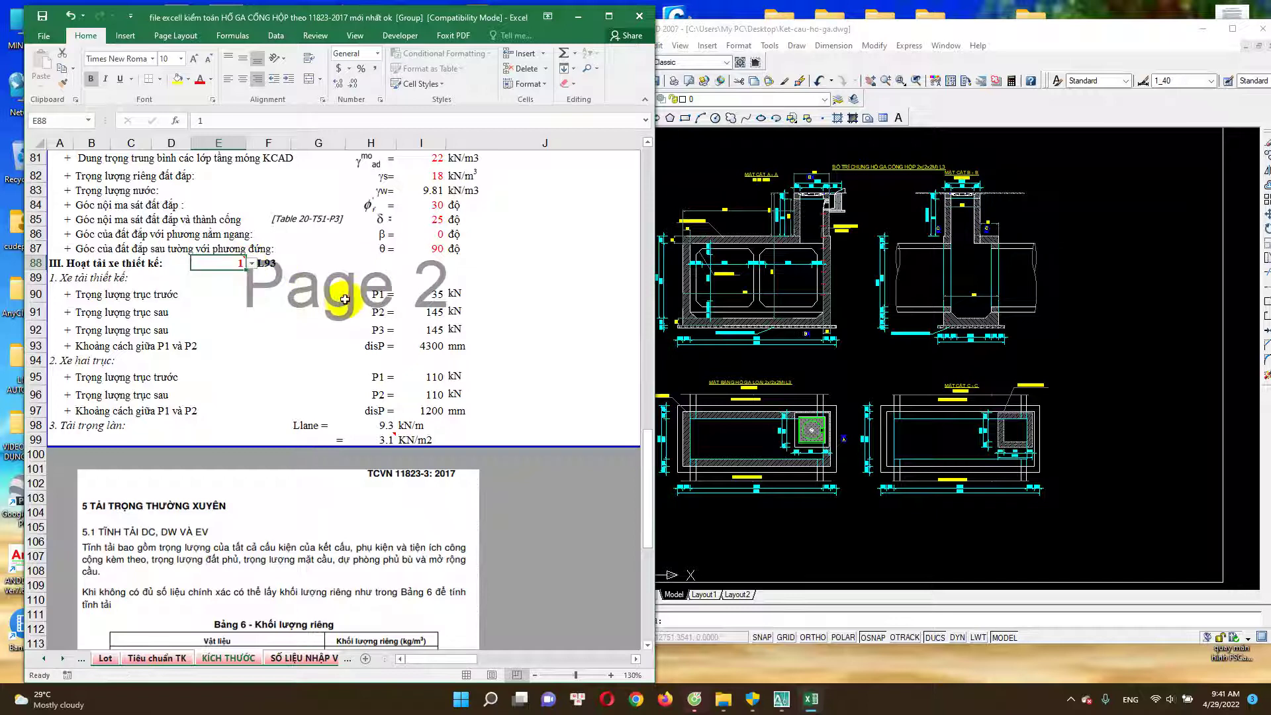
{"action": "left_click", "coordinate": [305, 658]}
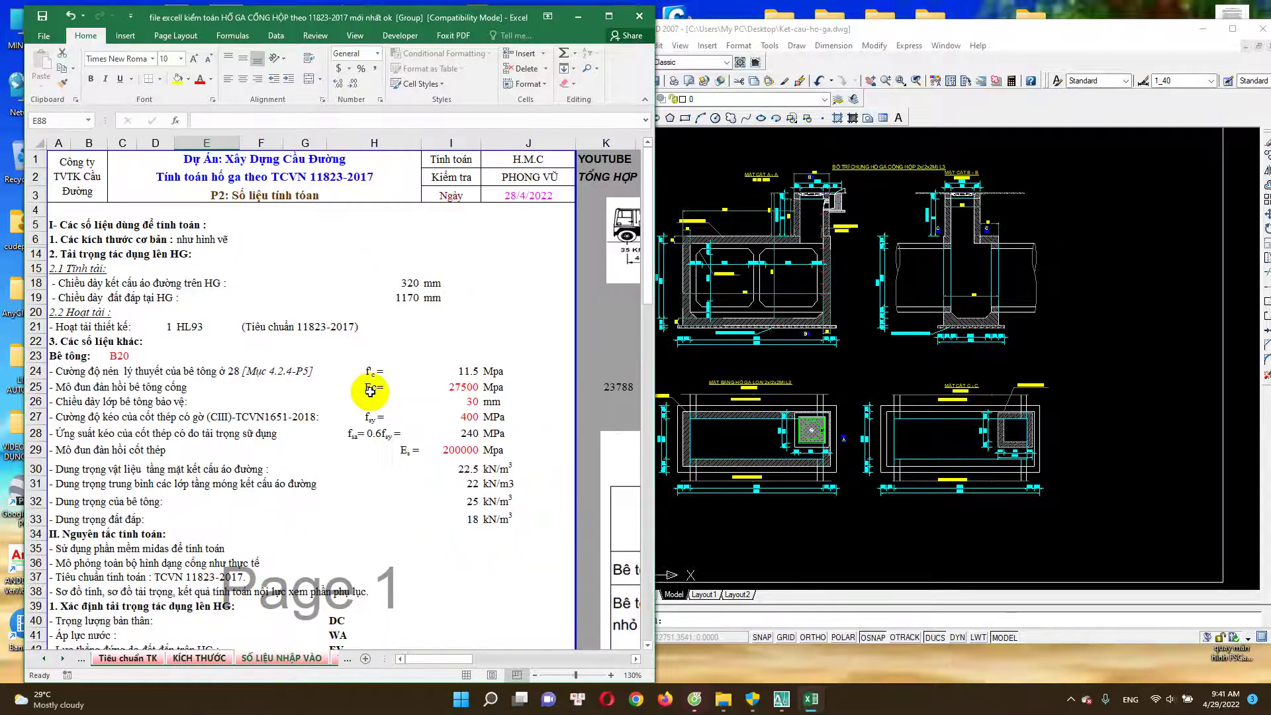
Confirm concrete grade B20 in the C23 dropdown and maximize the Excel window.
{"action": "scroll", "coordinate": [371, 390], "scroll_direction": "down", "scroll_amount": 1}
{"action": "left_click", "coordinate": [132, 304]}
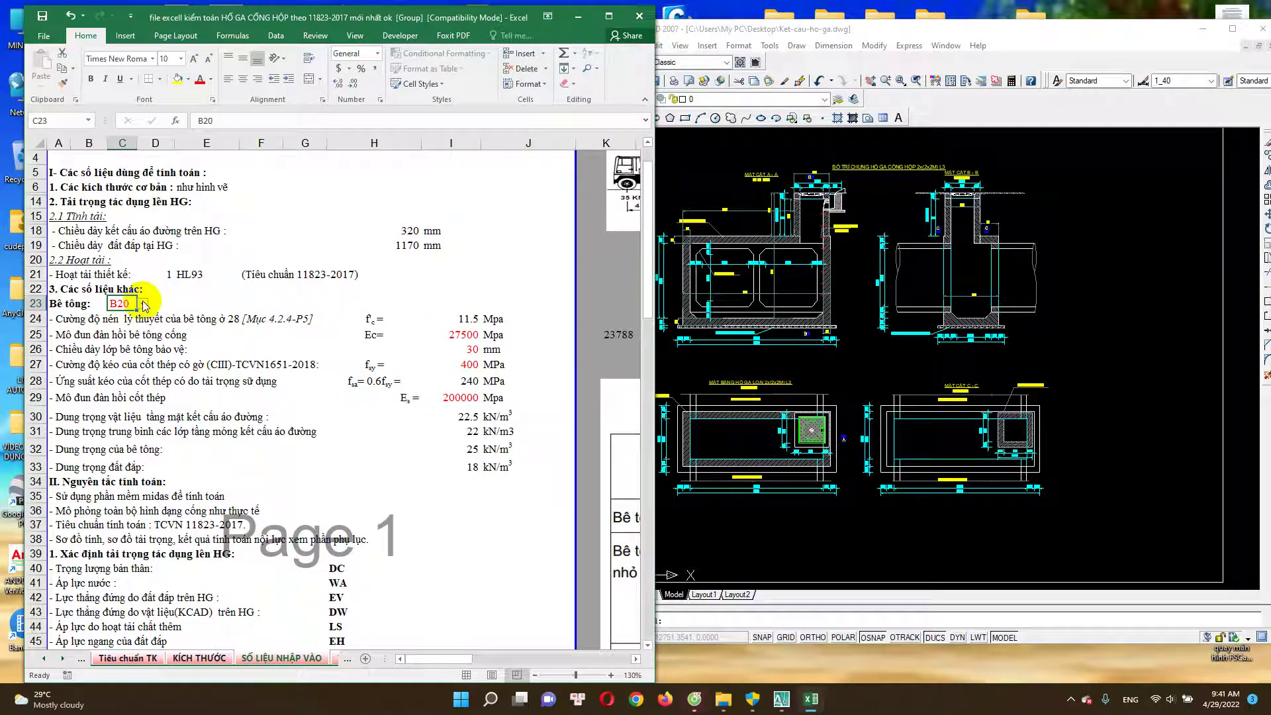
{"action": "left_click", "coordinate": [145, 304]}
{"action": "left_click", "coordinate": [144, 304]}
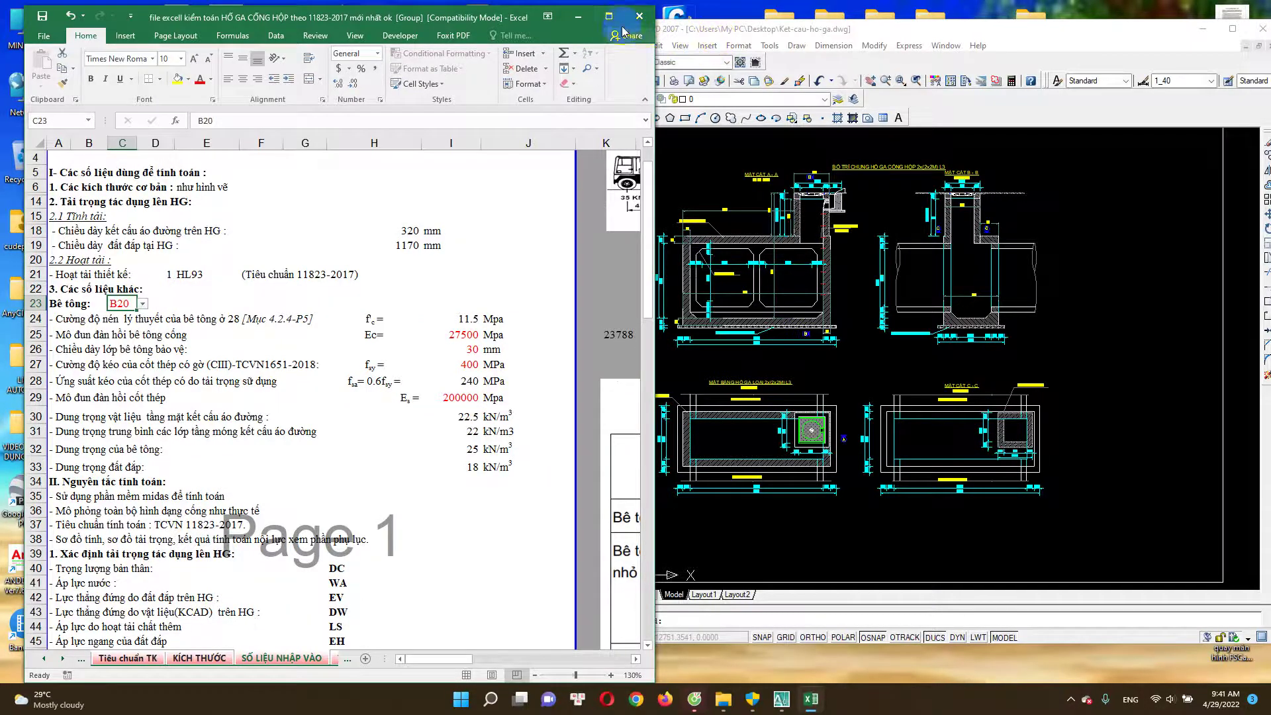
{"action": "left_click", "coordinate": [608, 16]}
Check the 27500 MPa concrete modulus and the formula behind the 11.5 MPa strength.
{"action": "scroll", "coordinate": [919, 392], "scroll_direction": "up", "scroll_amount": 1}
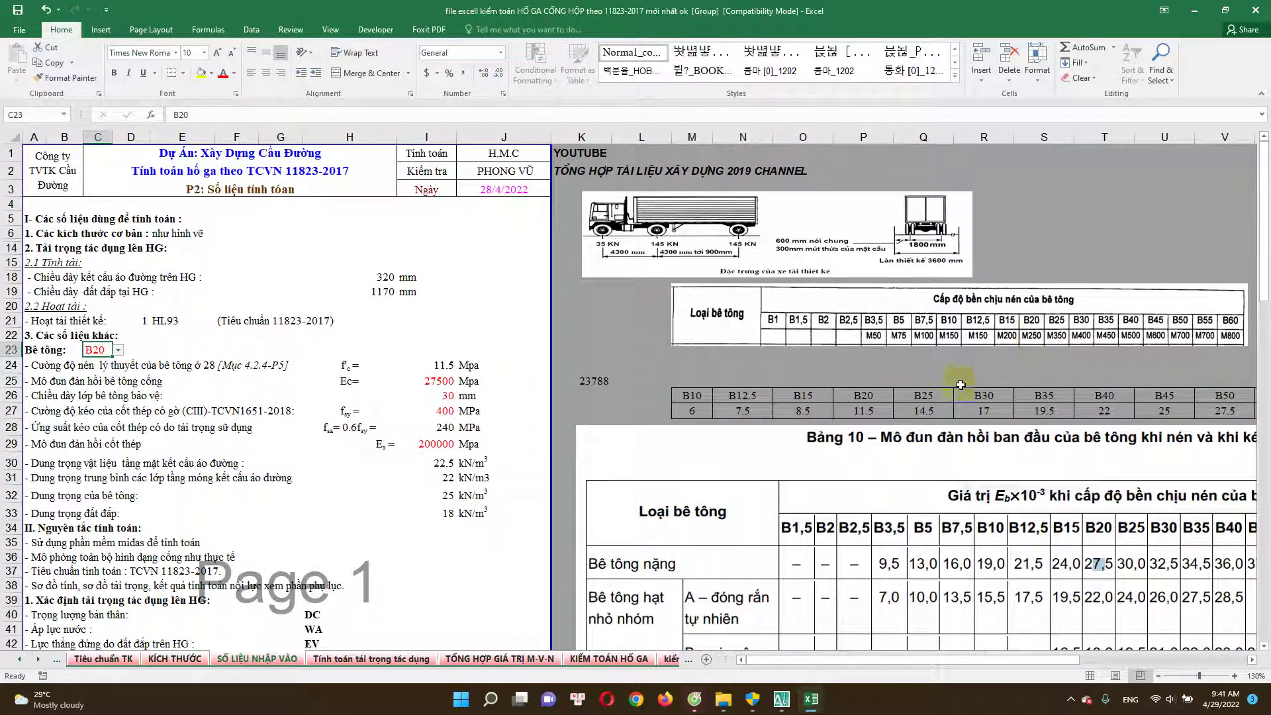
{"action": "scroll", "coordinate": [574, 398], "scroll_direction": "down", "scroll_amount": 1}
{"action": "scroll", "coordinate": [404, 291], "scroll_direction": "down", "scroll_amount": 1}
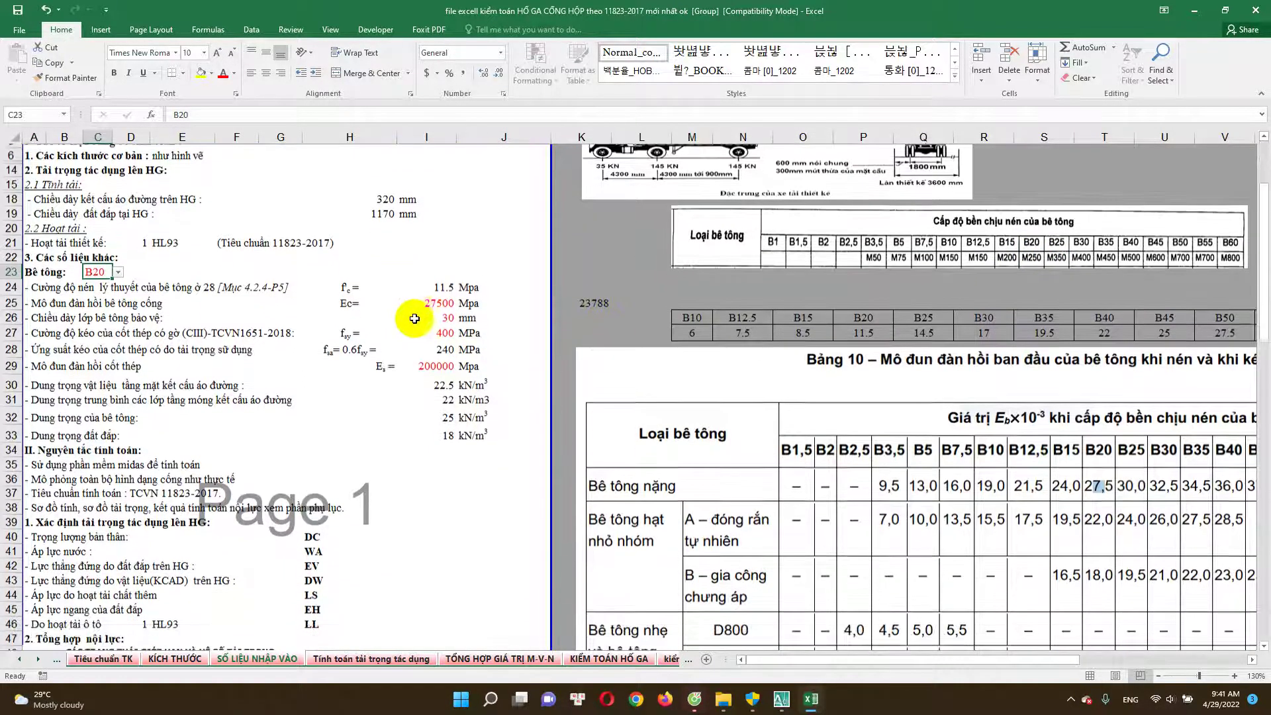
{"action": "left_click", "coordinate": [438, 288]}
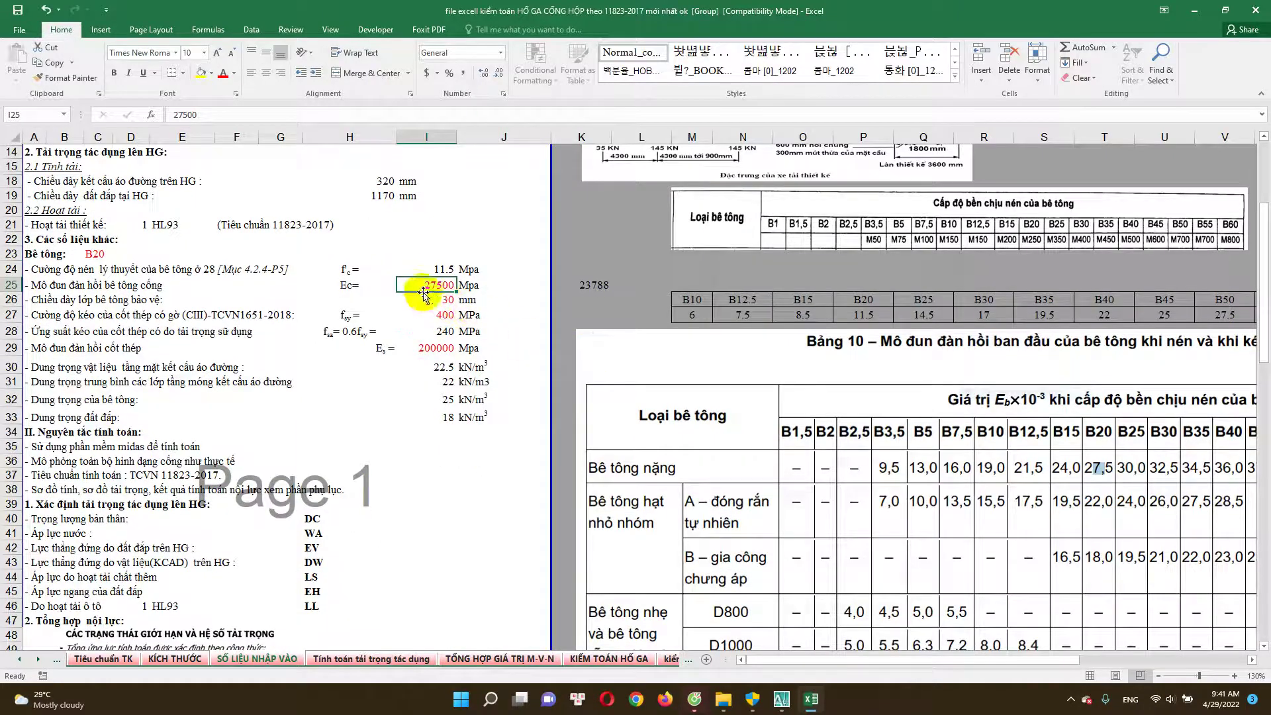
{"action": "double_click", "coordinate": [449, 275]}
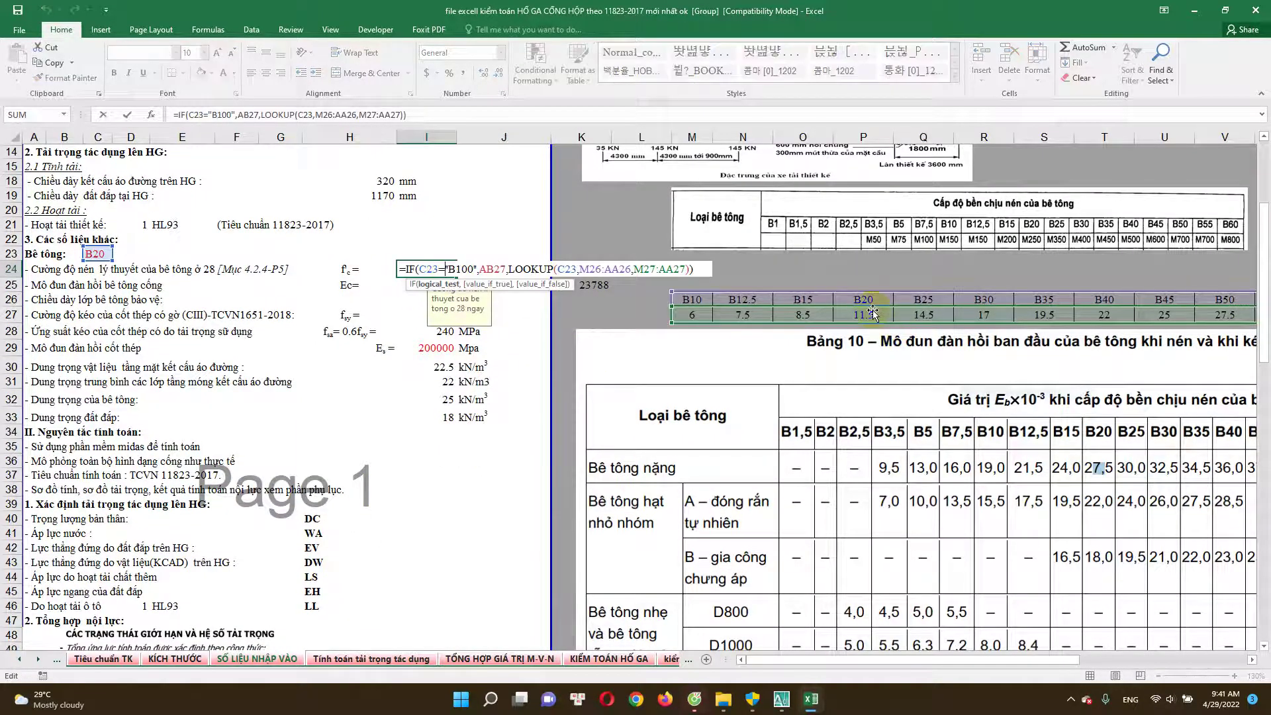
{"action": "key", "text": "Escape"}
{"action": "left_click", "coordinate": [444, 288]}
{"action": "scroll", "coordinate": [827, 457], "scroll_direction": "down", "scroll_amount": 5}
{"action": "scroll", "coordinate": [993, 550], "scroll_direction": "down", "scroll_amount": 5}
{"action": "scroll", "coordinate": [959, 463], "scroll_direction": "down", "scroll_amount": 3}
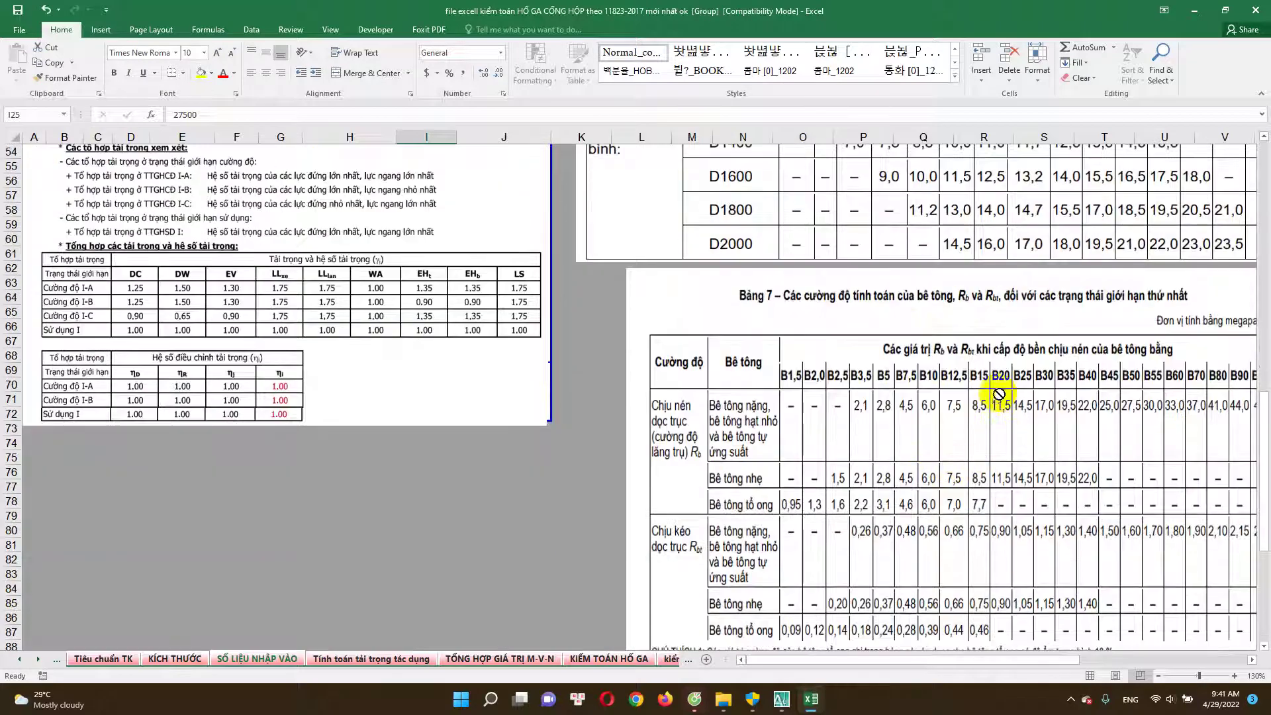
{"action": "scroll", "coordinate": [1005, 427], "scroll_direction": "up", "scroll_amount": 4}
{"action": "scroll", "coordinate": [1053, 265], "scroll_direction": "up", "scroll_amount": 2}
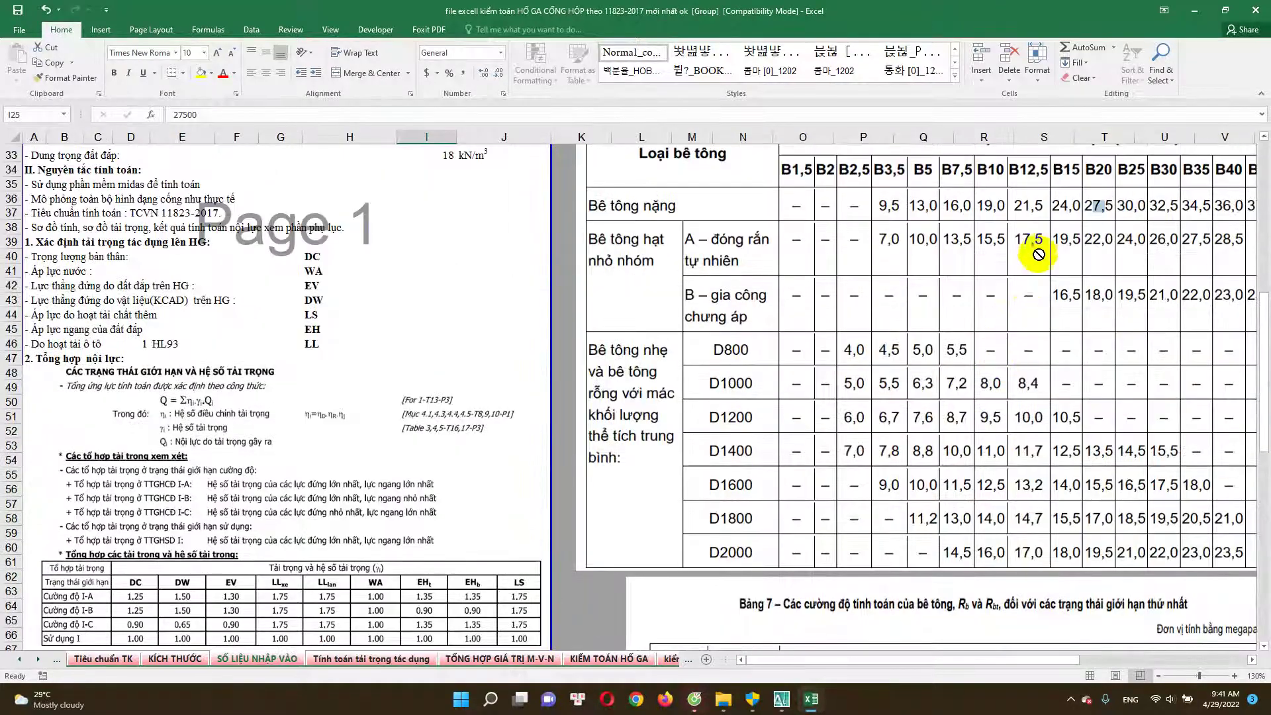
{"action": "scroll", "coordinate": [1059, 228], "scroll_direction": "up", "scroll_amount": 1}
{"action": "scroll", "coordinate": [1106, 226], "scroll_direction": "up", "scroll_amount": 1}
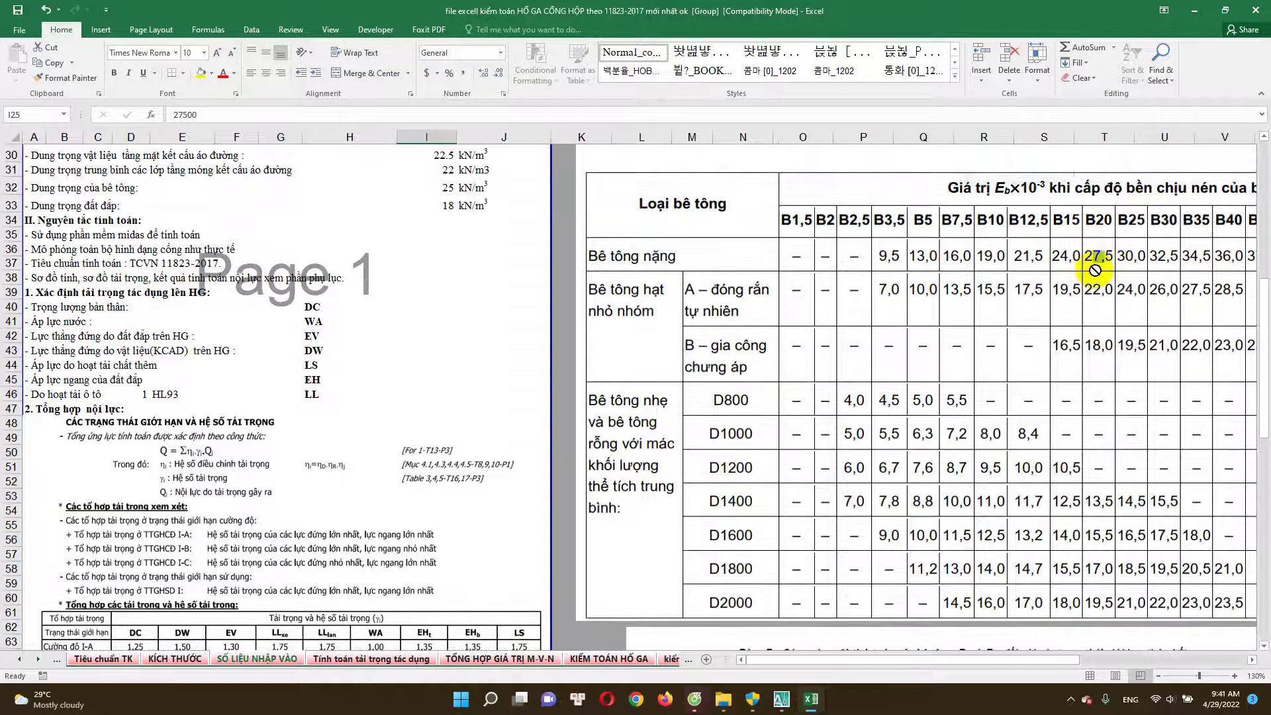
{"action": "scroll", "coordinate": [1104, 262], "scroll_direction": "up", "scroll_amount": 2}
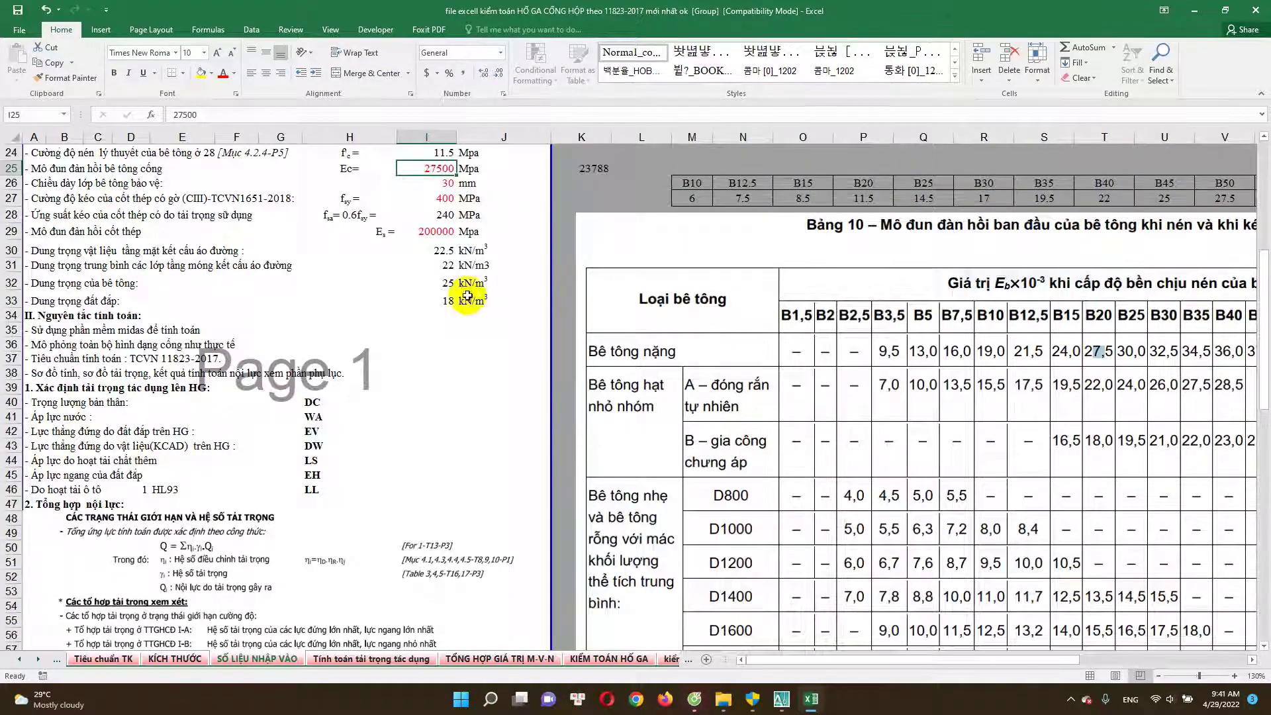
{"action": "scroll", "coordinate": [447, 331], "scroll_direction": "up", "scroll_amount": 3}
Check the 30 mm concrete cover, steel strengths and 200000 MPa steel modulus.
{"action": "left_click", "coordinate": [439, 317]}
{"action": "mouse_move", "coordinate": [427, 300]}
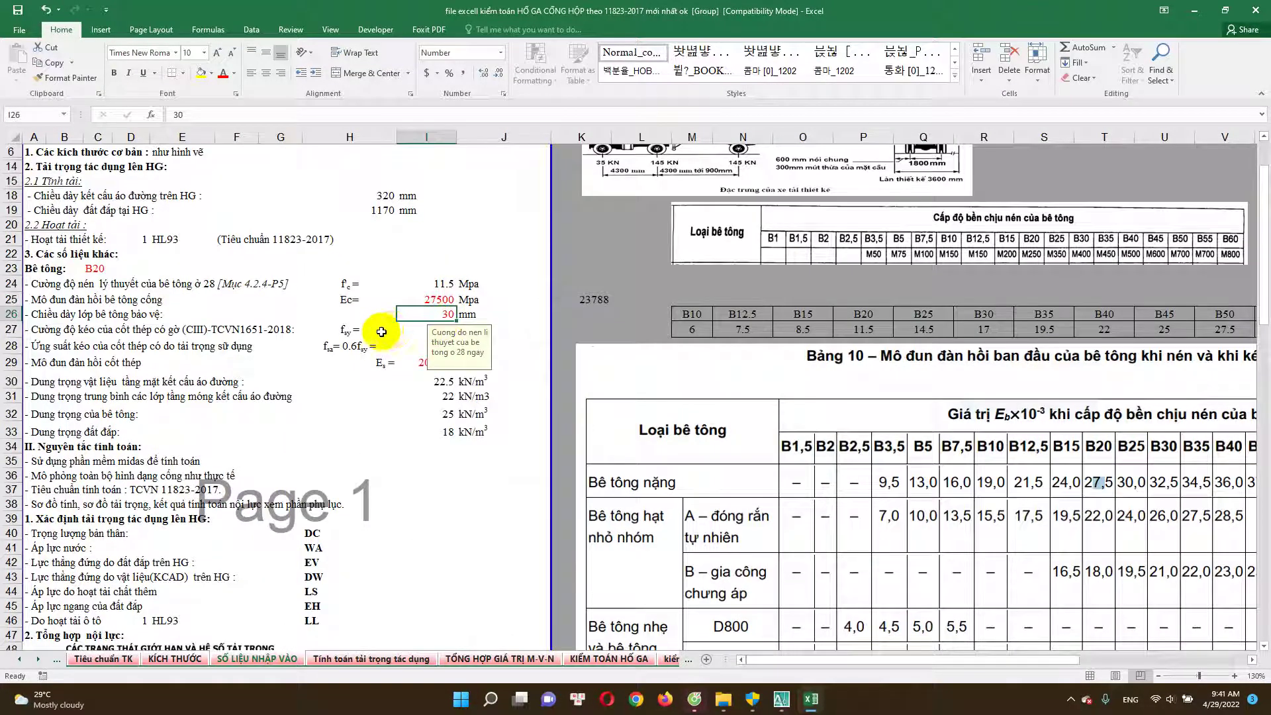
{"action": "left_click", "coordinate": [397, 329]}
{"action": "scroll", "coordinate": [419, 331], "scroll_direction": "down", "scroll_amount": 1}
{"action": "left_click", "coordinate": [439, 347]}
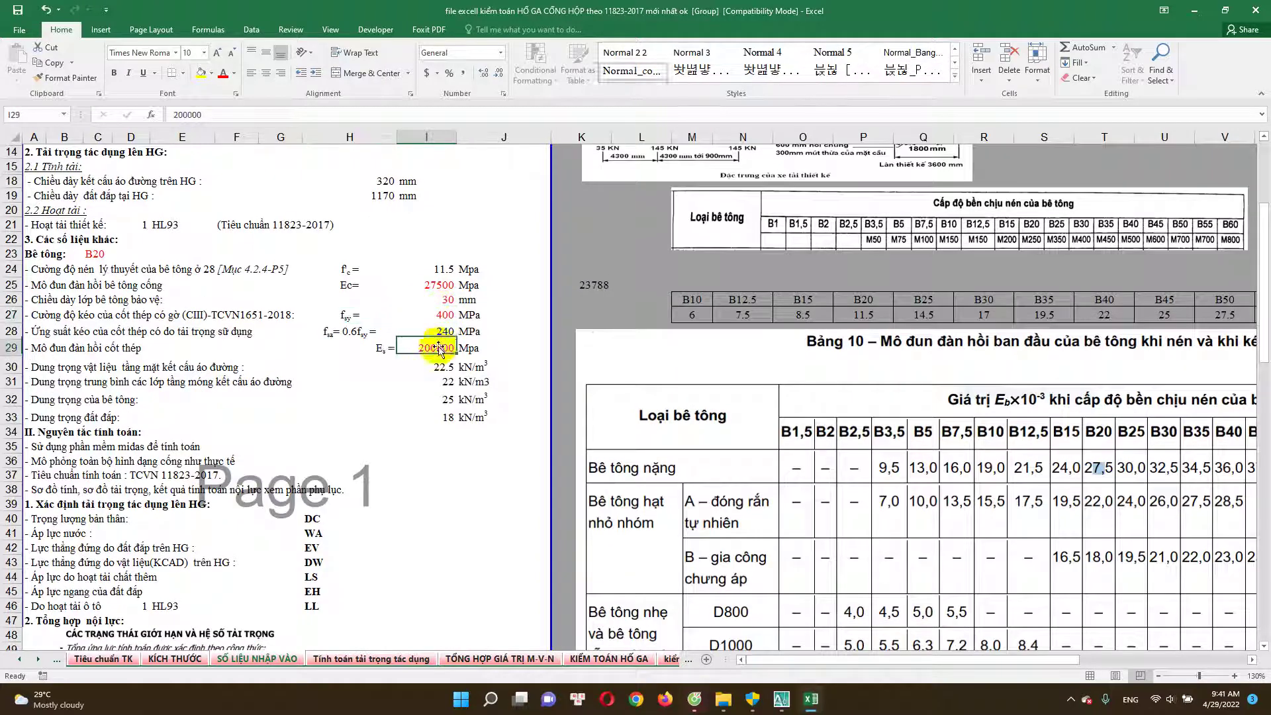
{"action": "scroll", "coordinate": [439, 348], "scroll_direction": "down", "scroll_amount": 1}
{"action": "scroll", "coordinate": [443, 413], "scroll_direction": "down", "scroll_amount": 5}
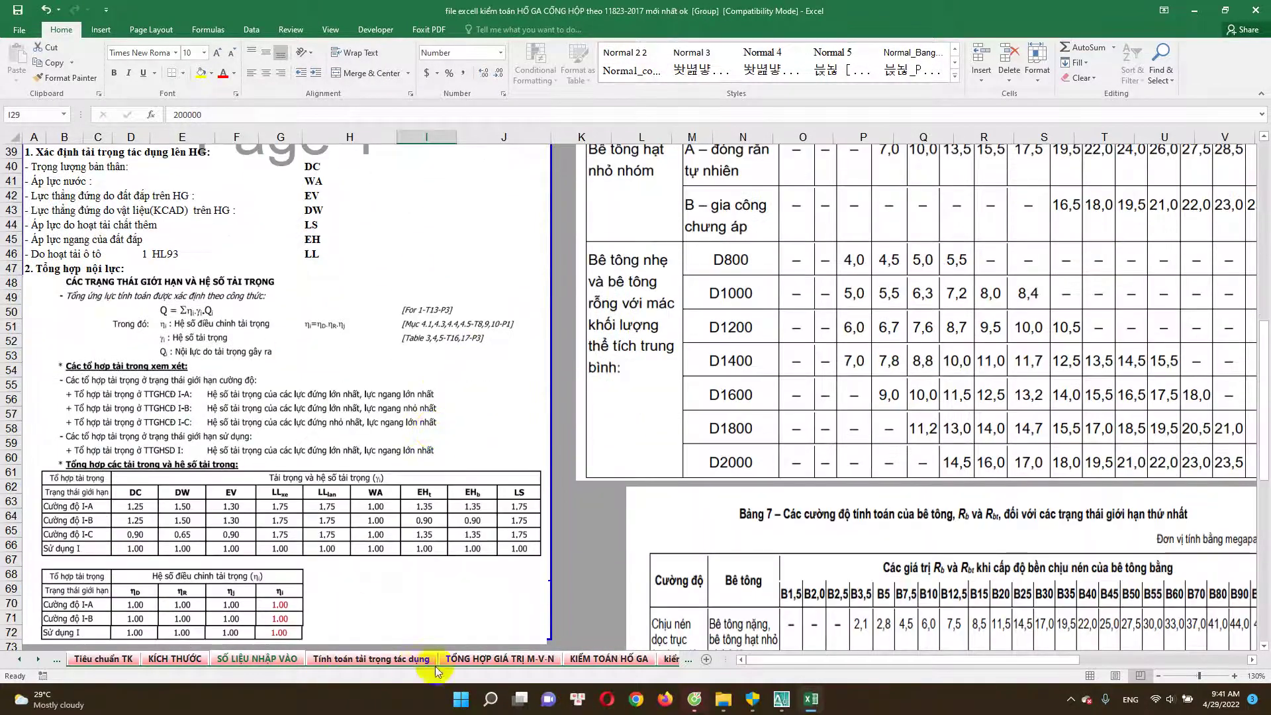
{"action": "scroll", "coordinate": [331, 463], "scroll_direction": "down", "scroll_amount": 1}
{"action": "scroll", "coordinate": [262, 420], "scroll_direction": "up", "scroll_amount": 5}
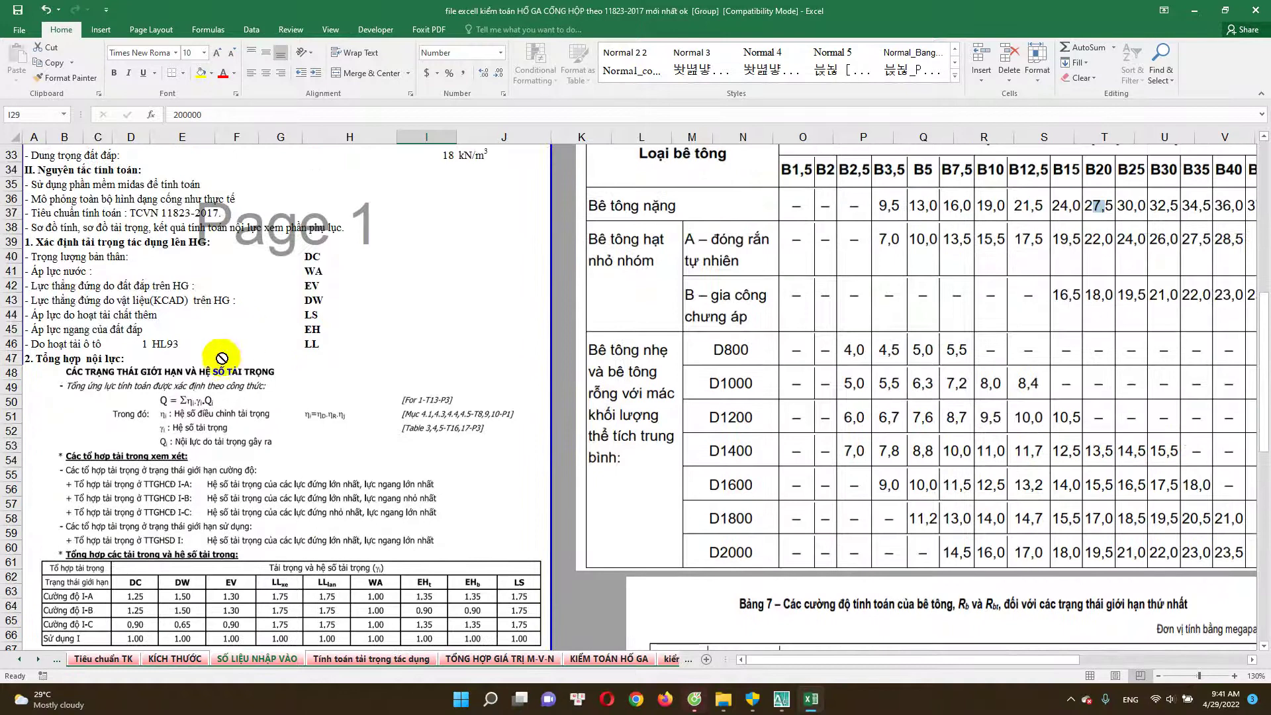
{"action": "scroll", "coordinate": [225, 398], "scroll_direction": "up", "scroll_amount": 1}
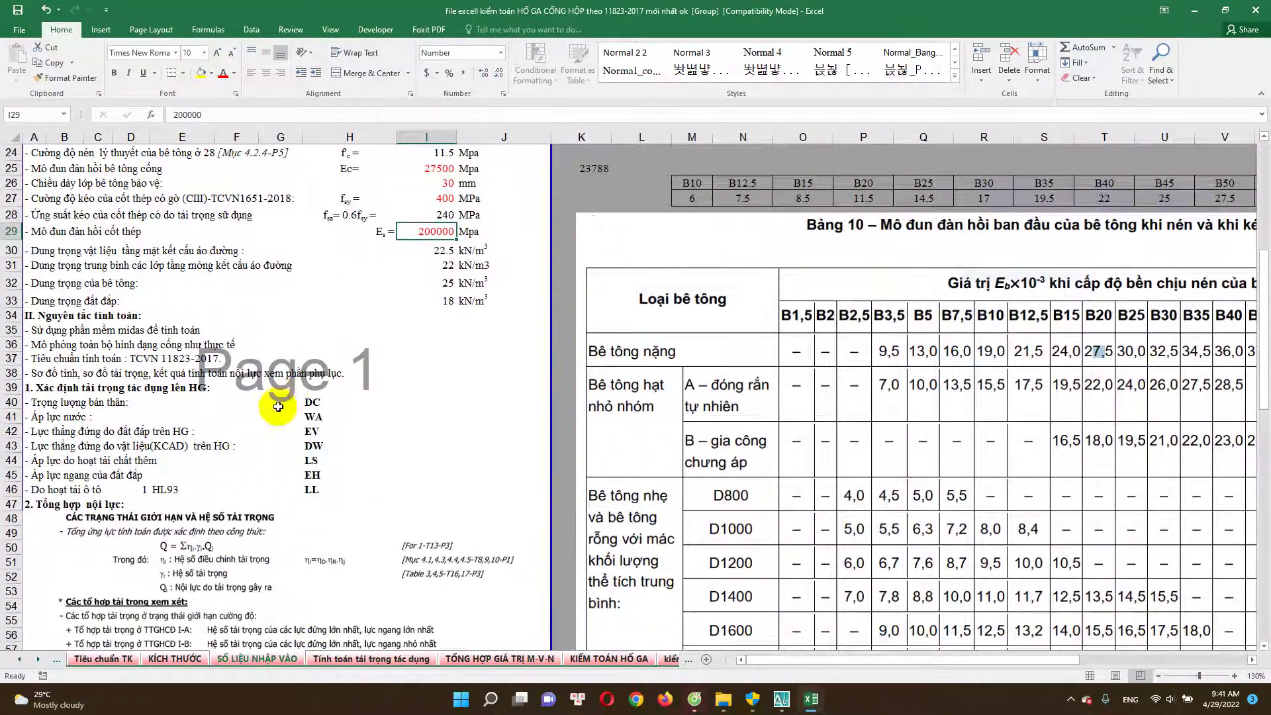
{"action": "scroll", "coordinate": [289, 396], "scroll_direction": "down", "scroll_amount": 4}
{"action": "left_click", "coordinate": [373, 664]}
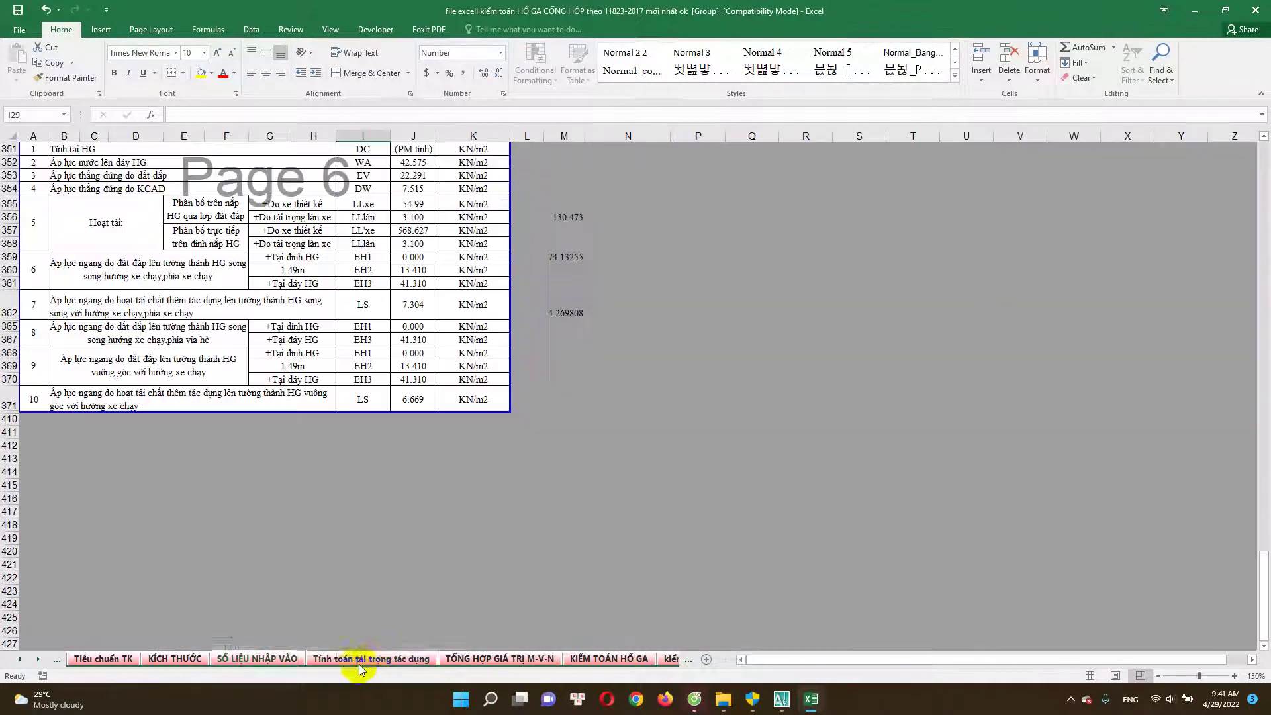
Return to the top of the load sheet and inspect the DC self-weight and EV formulas.
{"action": "scroll", "coordinate": [269, 589], "scroll_direction": "up", "scroll_amount": 10}
{"action": "scroll", "coordinate": [250, 598], "scroll_direction": "up", "scroll_amount": 10}
{"action": "scroll", "coordinate": [269, 545], "scroll_direction": "up", "scroll_amount": 12}
{"action": "scroll", "coordinate": [273, 540], "scroll_direction": "up", "scroll_amount": 12}
{"action": "scroll", "coordinate": [274, 540], "scroll_direction": "up", "scroll_amount": 7}
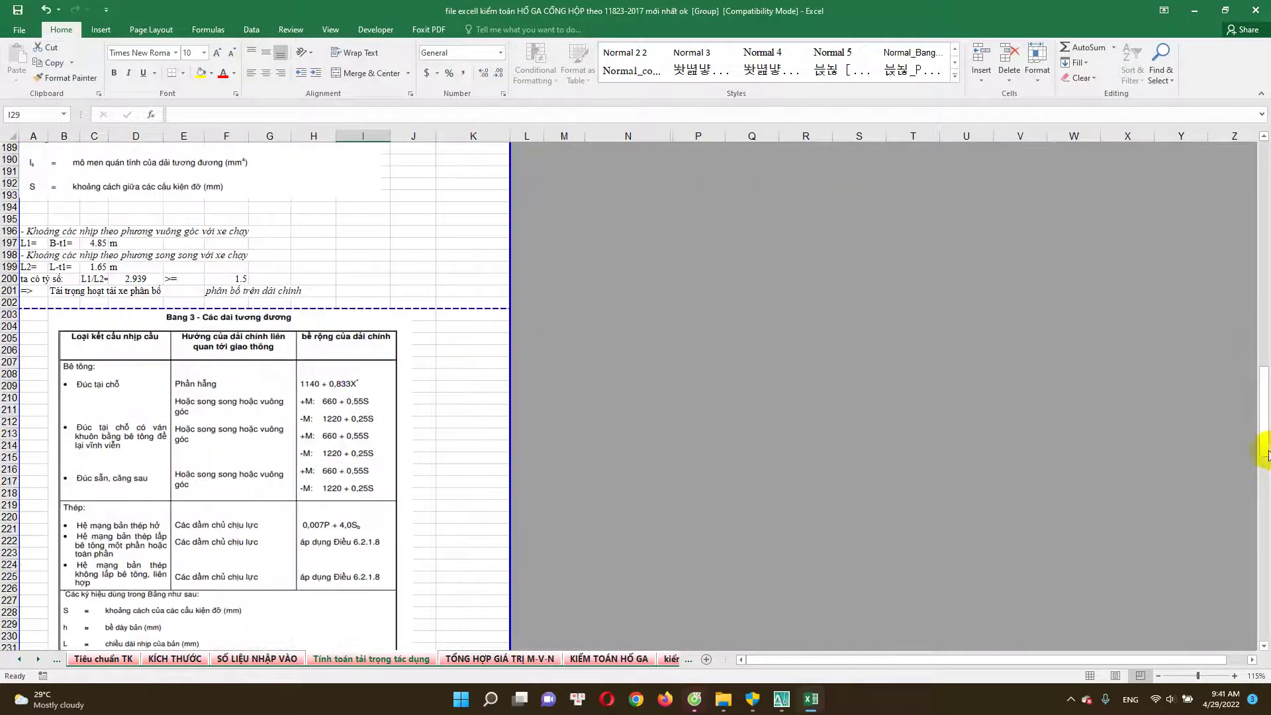
{"action": "scroll", "coordinate": [874, 371], "scroll_direction": "up", "scroll_amount": 13}
{"action": "scroll", "coordinate": [865, 378], "scroll_direction": "up", "scroll_amount": 13}
{"action": "scroll", "coordinate": [853, 380], "scroll_direction": "up", "scroll_amount": 12}
{"action": "scroll", "coordinate": [728, 404], "scroll_direction": "up", "scroll_amount": 12}
{"action": "scroll", "coordinate": [610, 411], "scroll_direction": "up", "scroll_amount": 3}
{"action": "scroll", "coordinate": [612, 416], "scroll_direction": "up", "scroll_amount": 4}
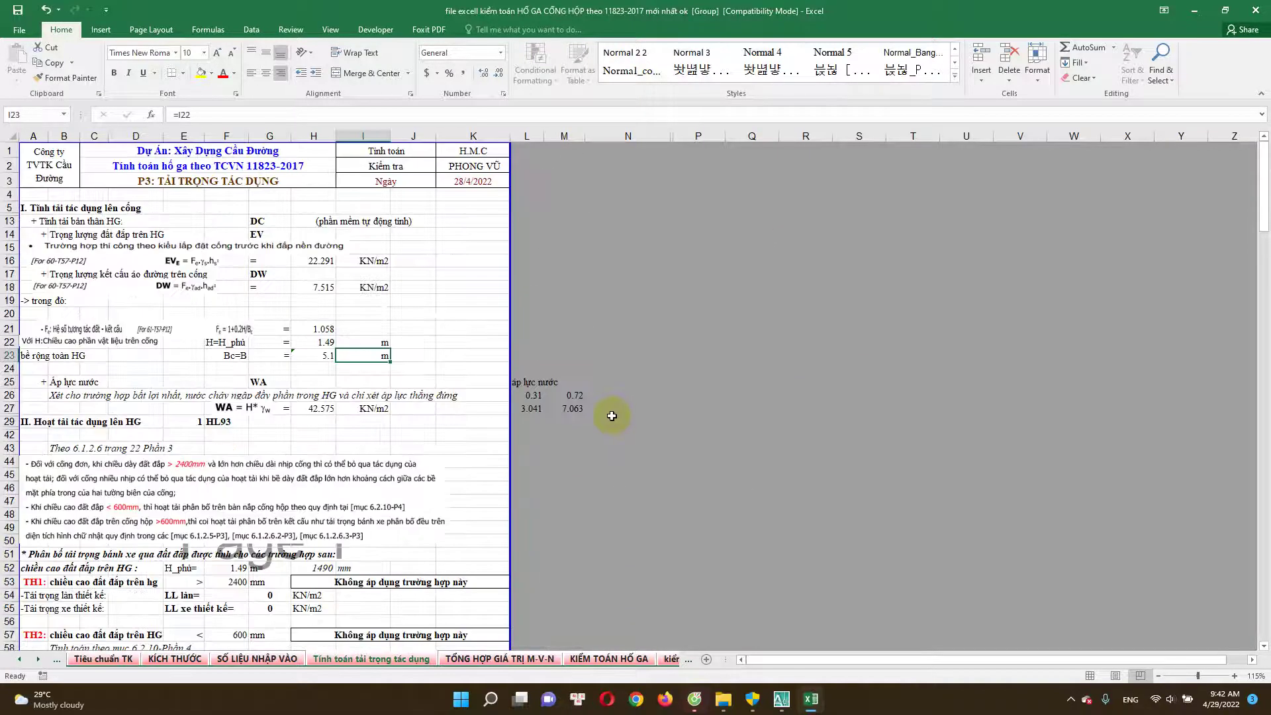
{"action": "left_click", "coordinate": [111, 228]}
{"action": "left_click", "coordinate": [264, 228]}
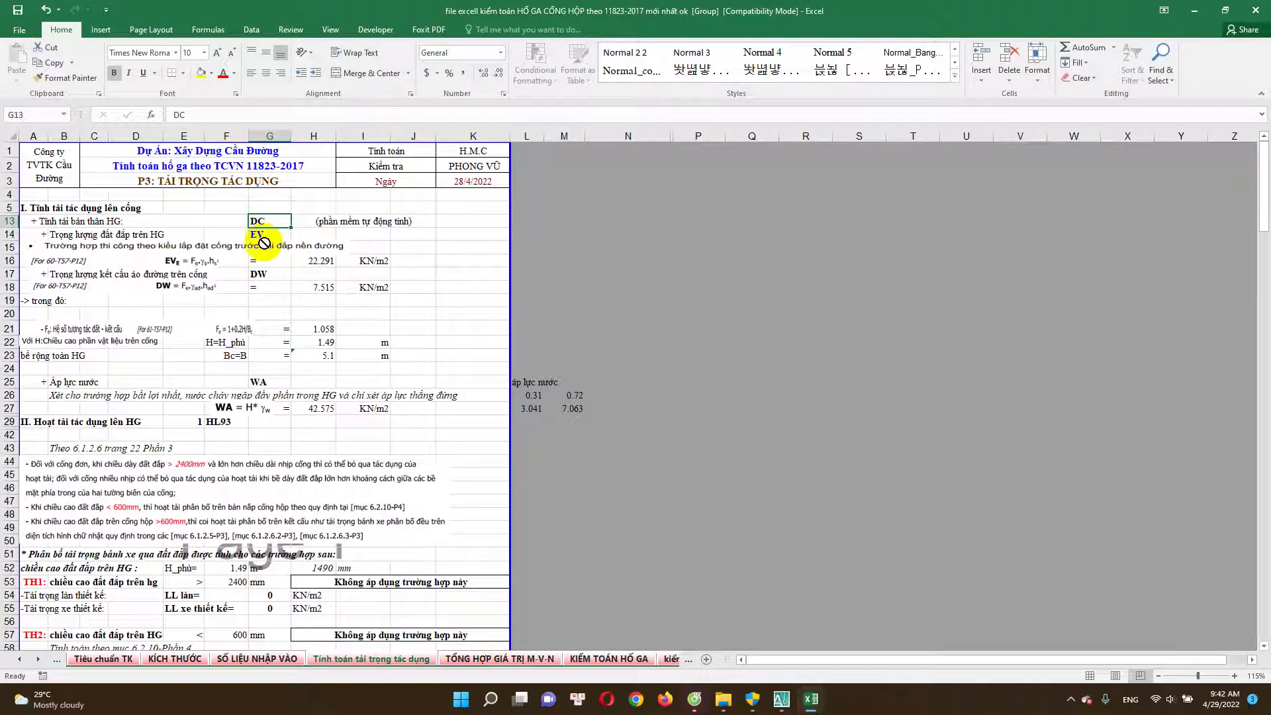
{"action": "scroll", "coordinate": [190, 285], "scroll_direction": "down", "scroll_amount": 1}
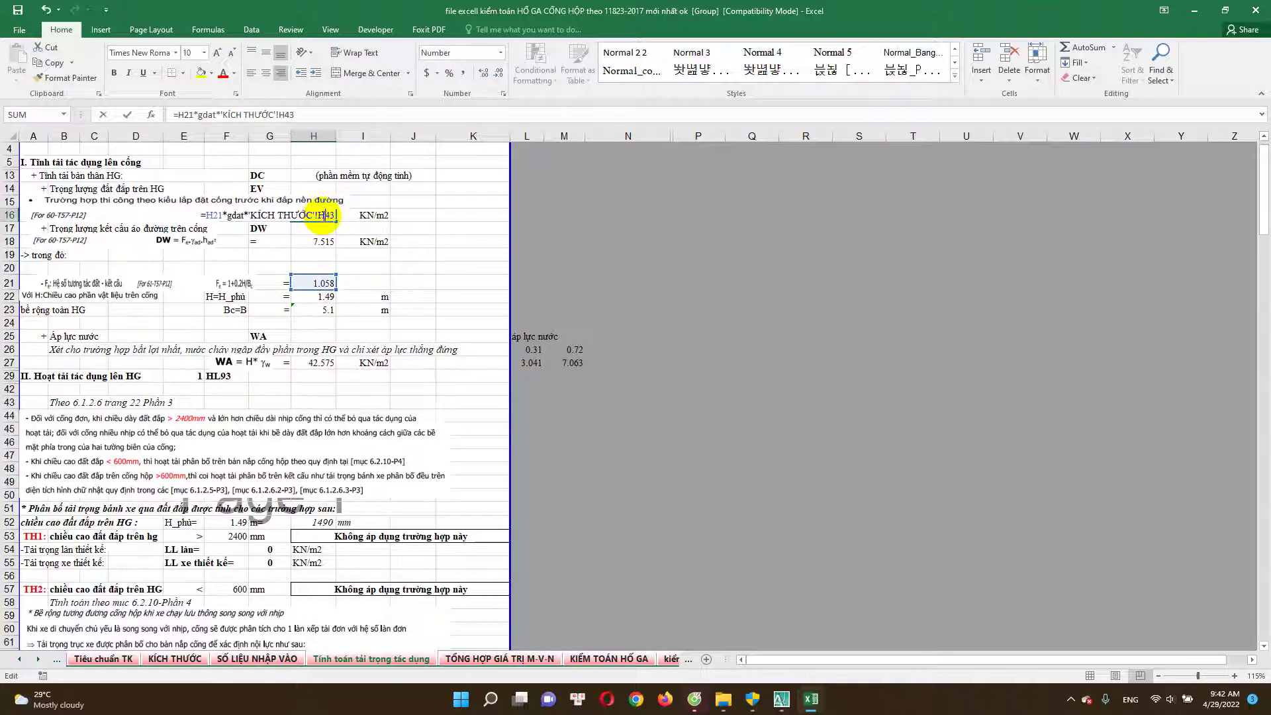
{"action": "key", "text": "Escape"}
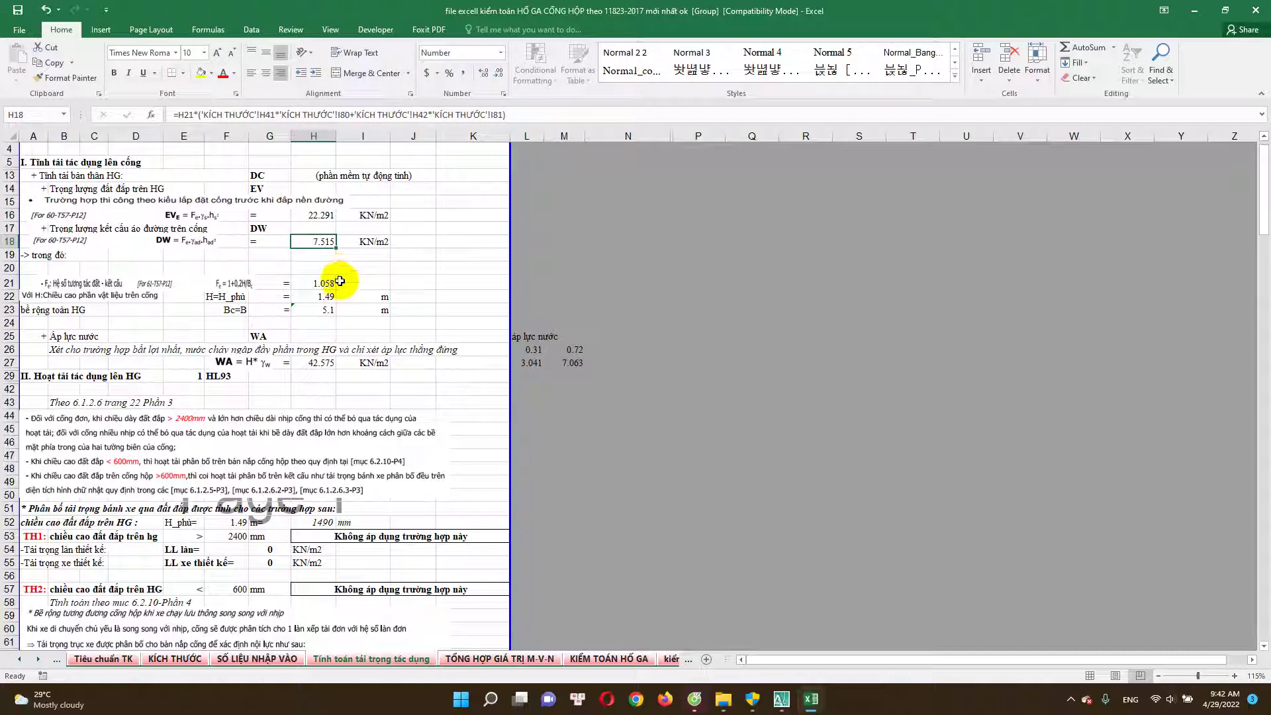
Inspect the 1.058 load-factor formula, then check the TH1 applicability result.
{"action": "scroll", "coordinate": [336, 284], "scroll_direction": "down", "scroll_amount": 1}
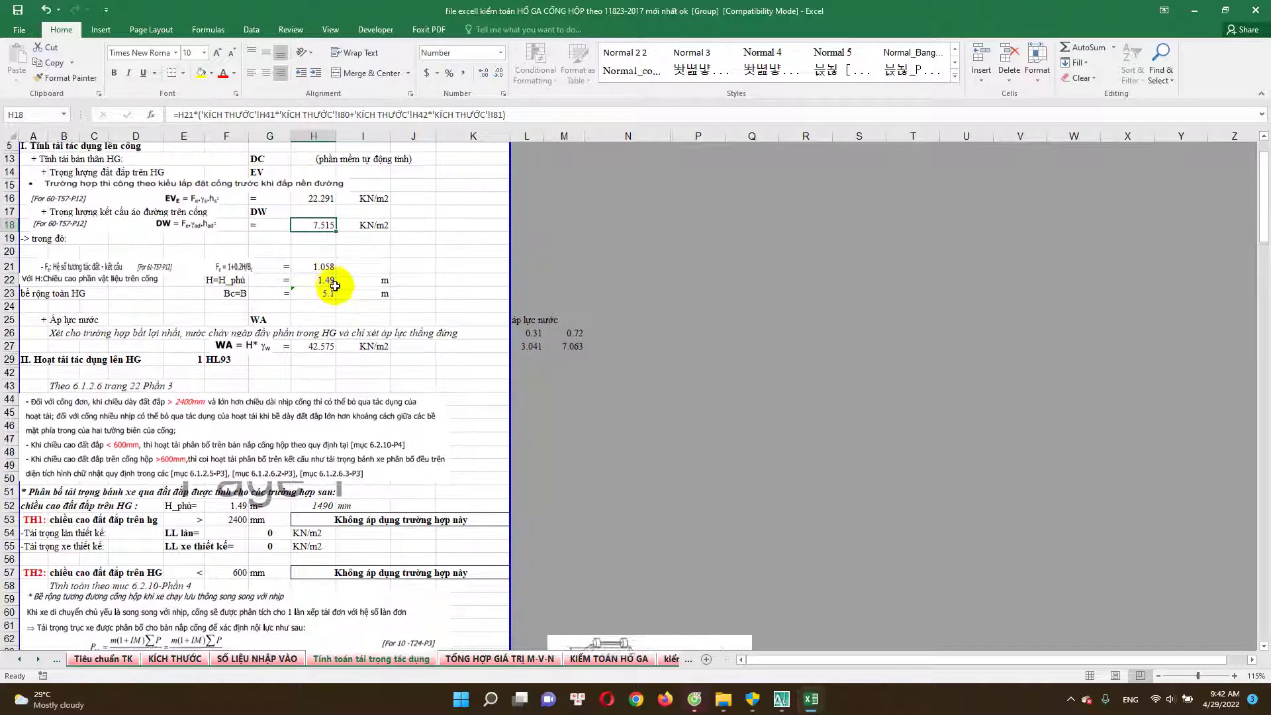
{"action": "scroll", "coordinate": [298, 317], "scroll_direction": "down", "scroll_amount": 1}
{"action": "left_click", "coordinate": [322, 219]}
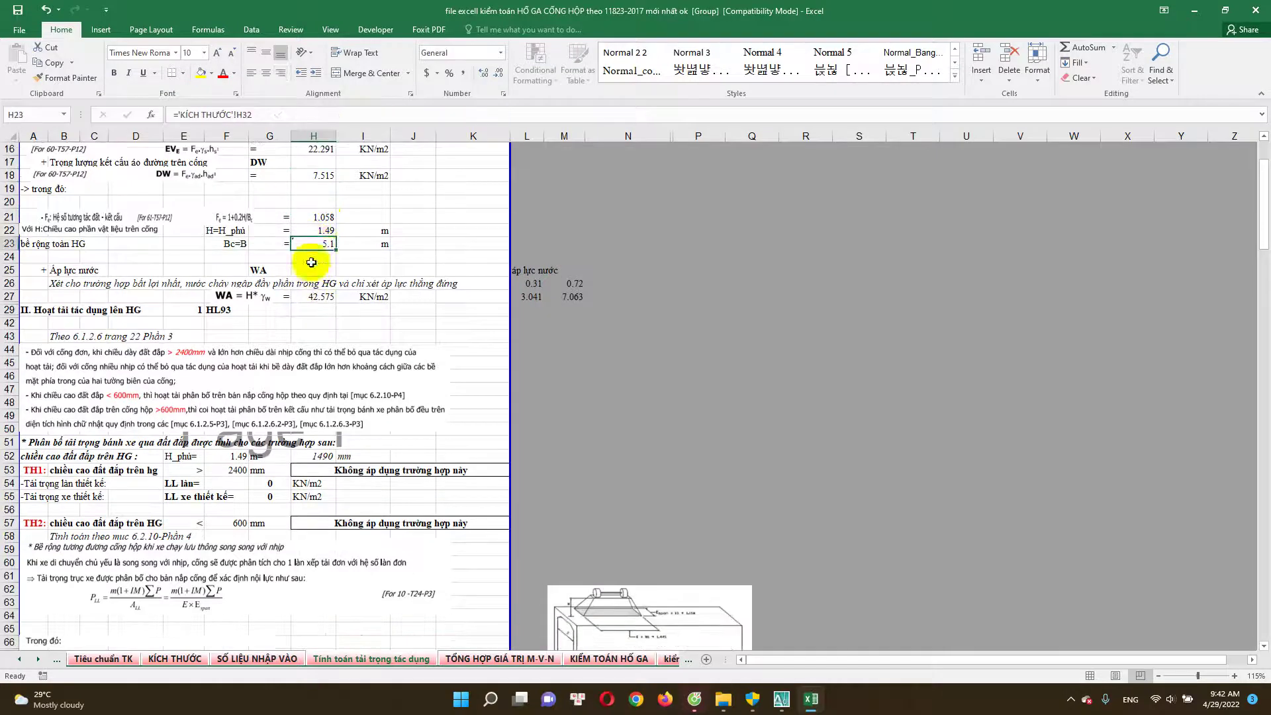
{"action": "key", "text": "Escape"}
{"action": "scroll", "coordinate": [288, 322], "scroll_direction": "down", "scroll_amount": 2}
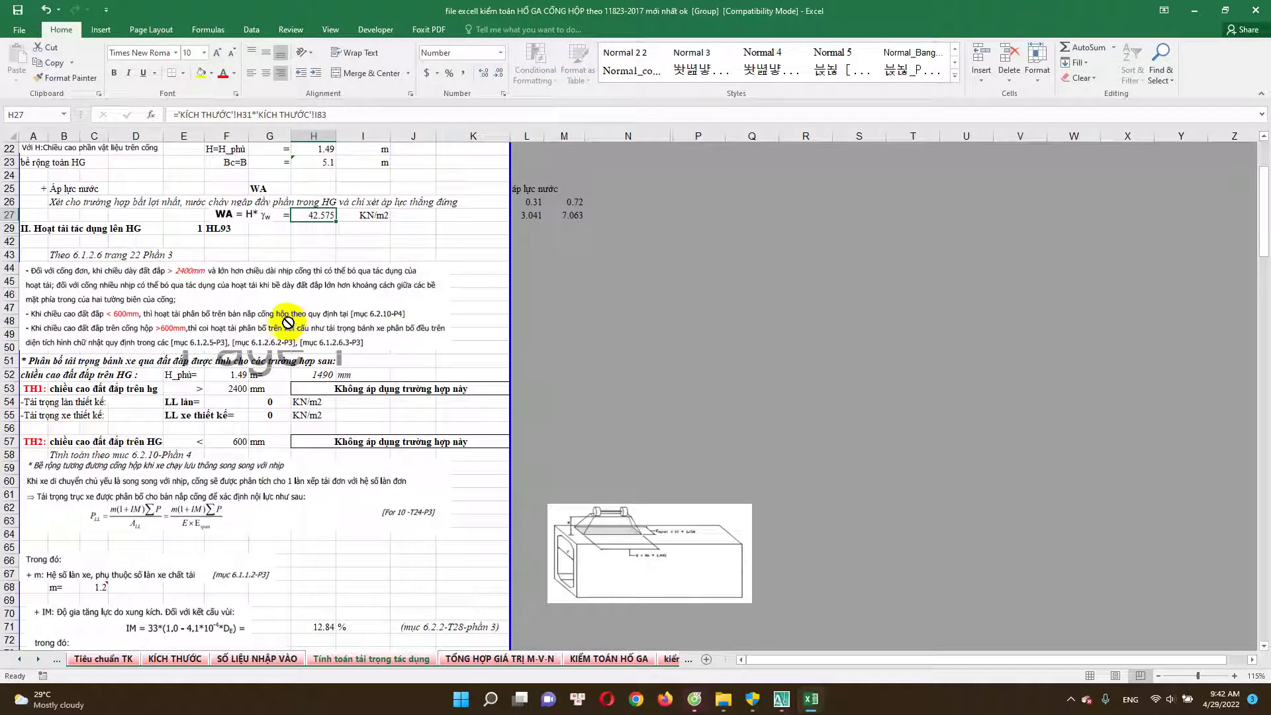
{"action": "scroll", "coordinate": [210, 261], "scroll_direction": "down", "scroll_amount": 1}
{"action": "scroll", "coordinate": [217, 274], "scroll_direction": "down", "scroll_amount": 1}
{"action": "scroll", "coordinate": [227, 294], "scroll_direction": "down", "scroll_amount": 1}
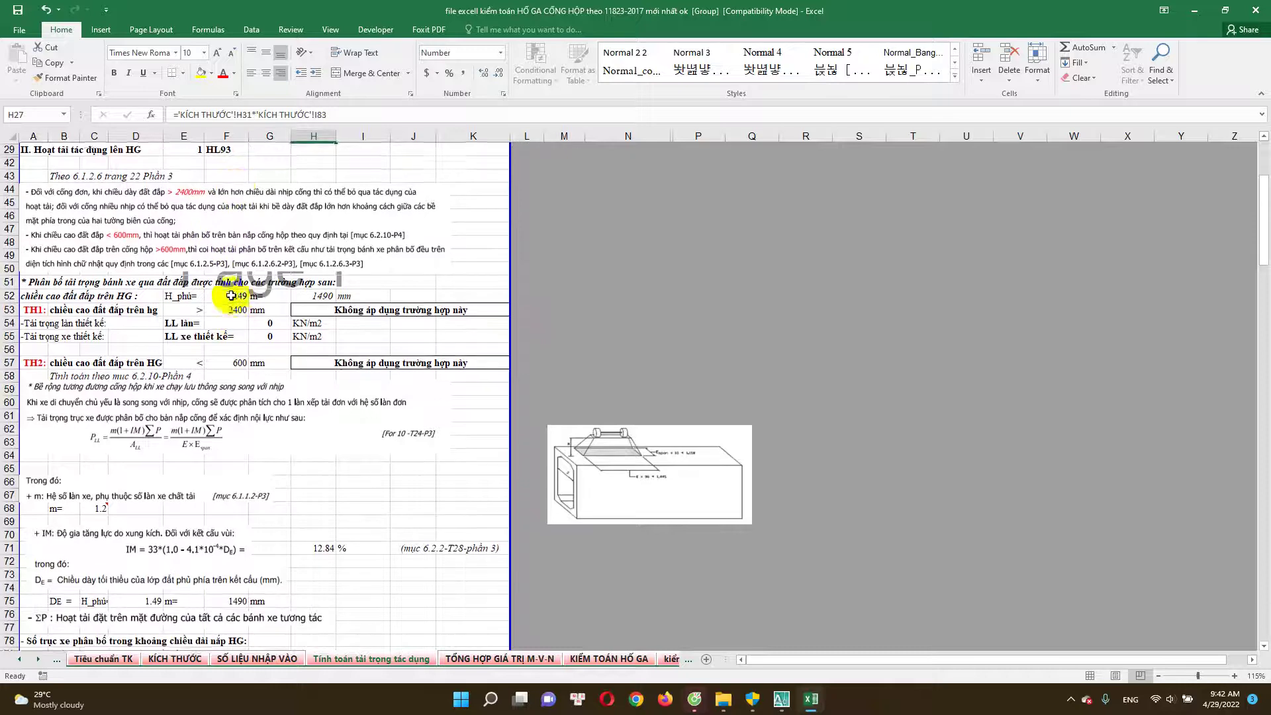
{"action": "scroll", "coordinate": [236, 317], "scroll_direction": "down", "scroll_amount": 1}
{"action": "left_click", "coordinate": [411, 256]}
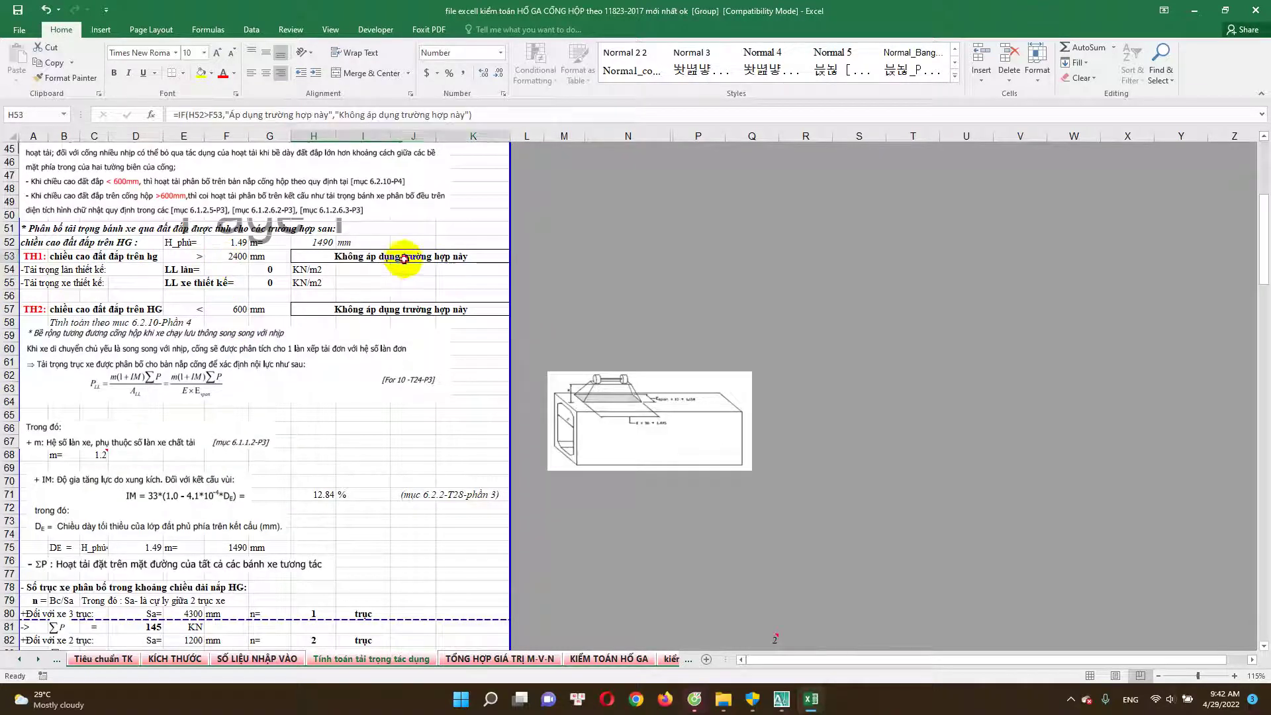
{"action": "left_click", "coordinate": [397, 309]}
{"action": "scroll", "coordinate": [410, 338], "scroll_direction": "down", "scroll_amount": 1}
{"action": "scroll", "coordinate": [299, 374], "scroll_direction": "down", "scroll_amount": 7}
{"action": "scroll", "coordinate": [318, 398], "scroll_direction": "down", "scroll_amount": 3}
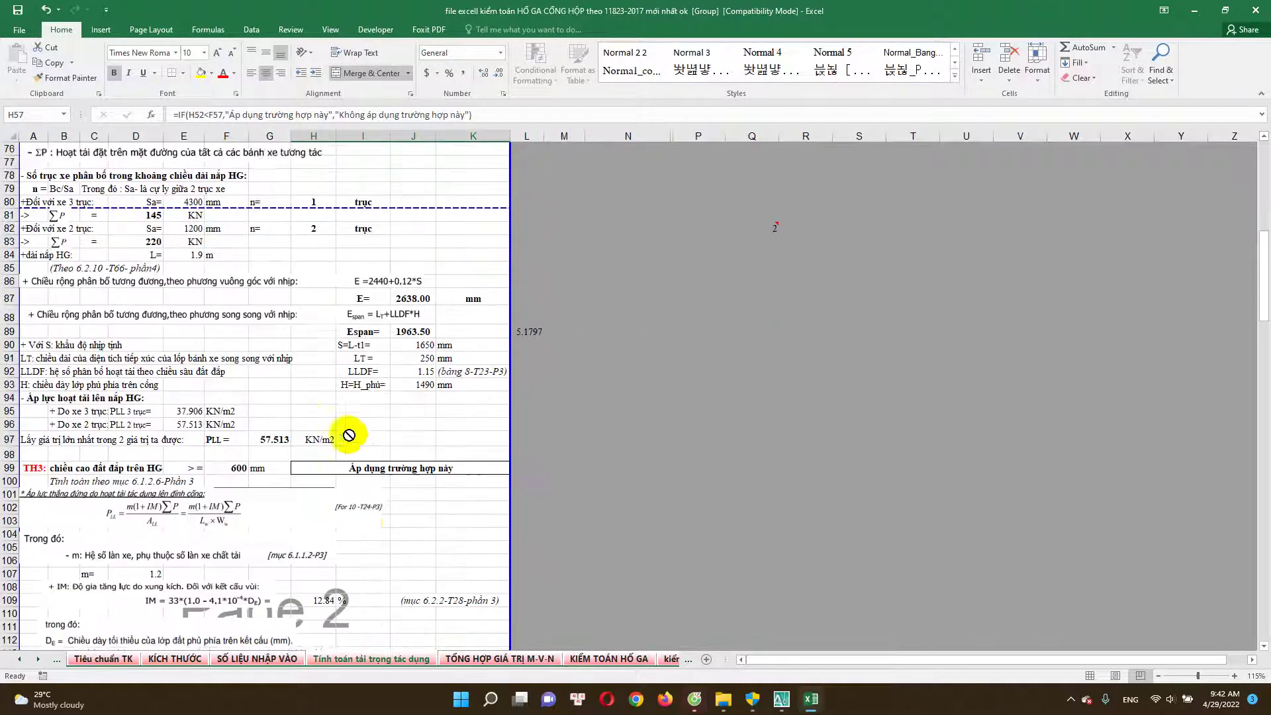
{"action": "scroll", "coordinate": [371, 444], "scroll_direction": "down", "scroll_amount": 1}
{"action": "left_click", "coordinate": [406, 447]}
{"action": "scroll", "coordinate": [357, 457], "scroll_direction": "down", "scroll_amount": 4}
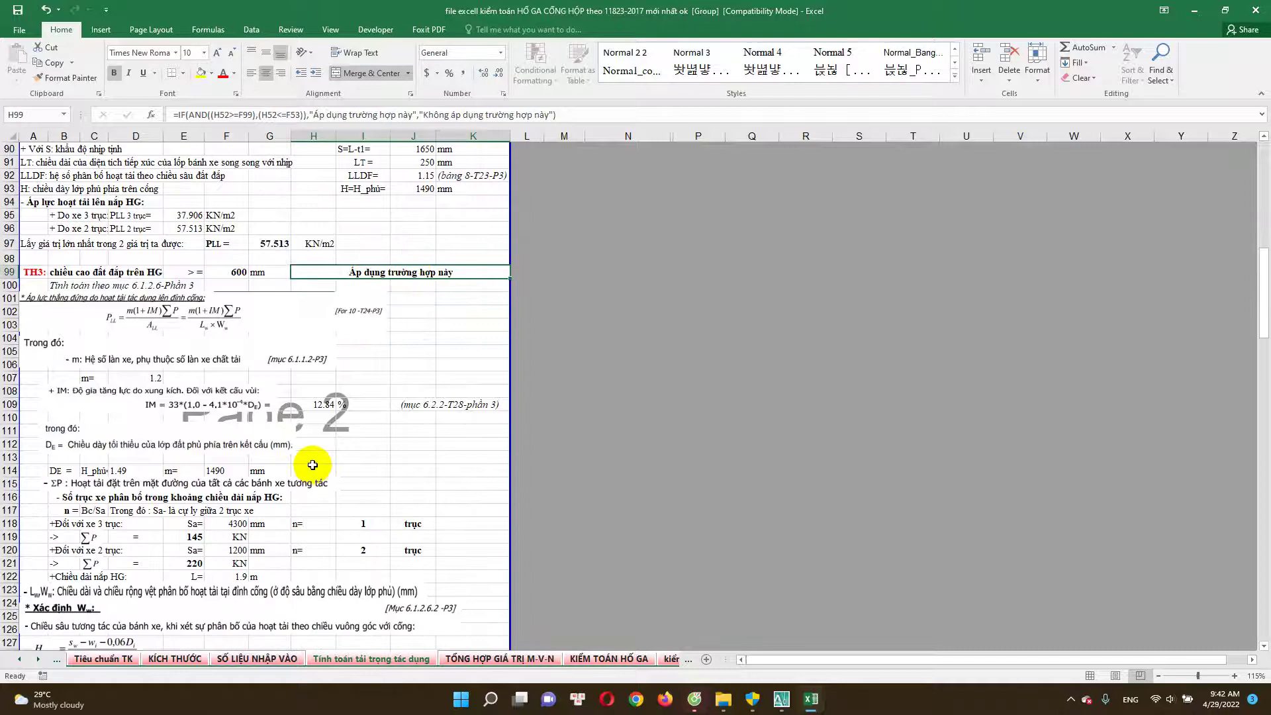
{"action": "scroll", "coordinate": [312, 457], "scroll_direction": "down", "scroll_amount": 1}
{"action": "scroll", "coordinate": [314, 454], "scroll_direction": "down", "scroll_amount": 4}
{"action": "scroll", "coordinate": [315, 455], "scroll_direction": "down", "scroll_amount": 2}
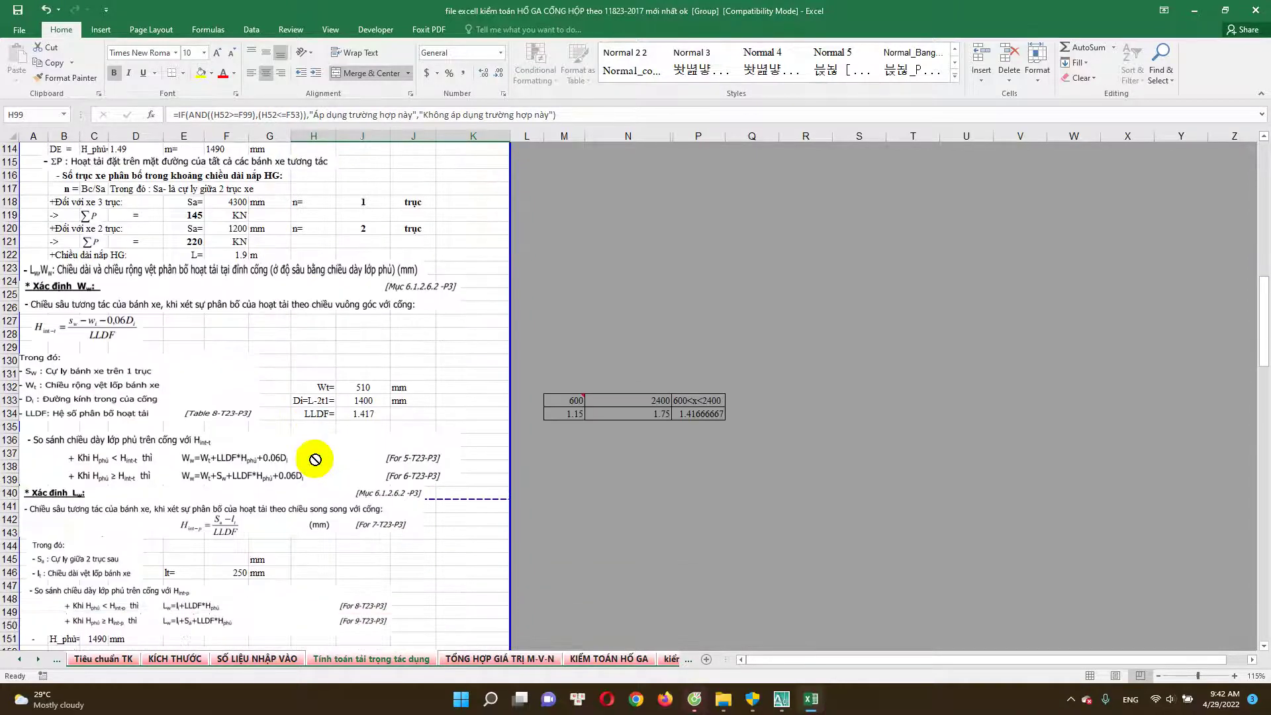
{"action": "scroll", "coordinate": [315, 460], "scroll_direction": "up", "scroll_amount": 7}
{"action": "scroll", "coordinate": [167, 363], "scroll_direction": "down", "scroll_amount": 7}
{"action": "scroll", "coordinate": [326, 417], "scroll_direction": "down", "scroll_amount": 1}
{"action": "scroll", "coordinate": [326, 423], "scroll_direction": "down", "scroll_amount": 2}
{"action": "scroll", "coordinate": [326, 429], "scroll_direction": "down", "scroll_amount": 3}
{"action": "scroll", "coordinate": [326, 429], "scroll_direction": "down", "scroll_amount": 5}
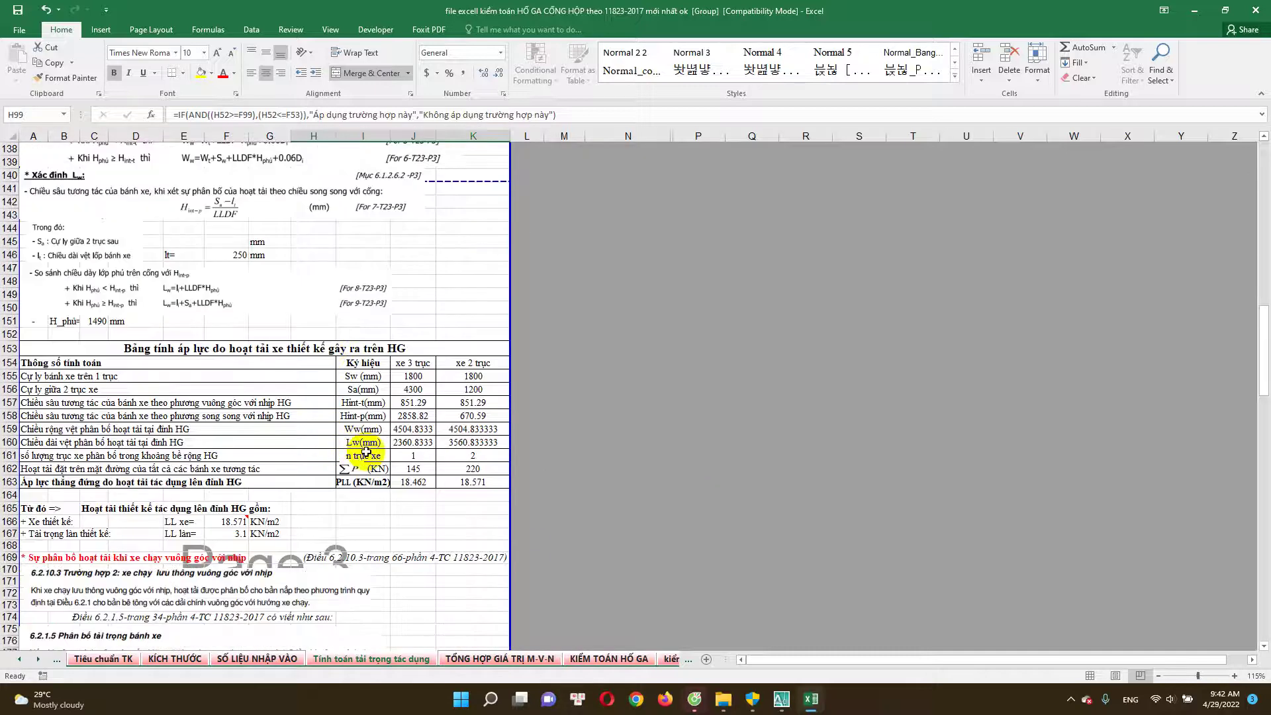
{"action": "scroll", "coordinate": [363, 448], "scroll_direction": "up", "scroll_amount": 2}
{"action": "scroll", "coordinate": [241, 482], "scroll_direction": "up", "scroll_amount": 7}
{"action": "scroll", "coordinate": [268, 449], "scroll_direction": "up", "scroll_amount": 2}
{"action": "scroll", "coordinate": [269, 242], "scroll_direction": "up", "scroll_amount": 2}
{"action": "scroll", "coordinate": [269, 242], "scroll_direction": "down", "scroll_amount": 12}
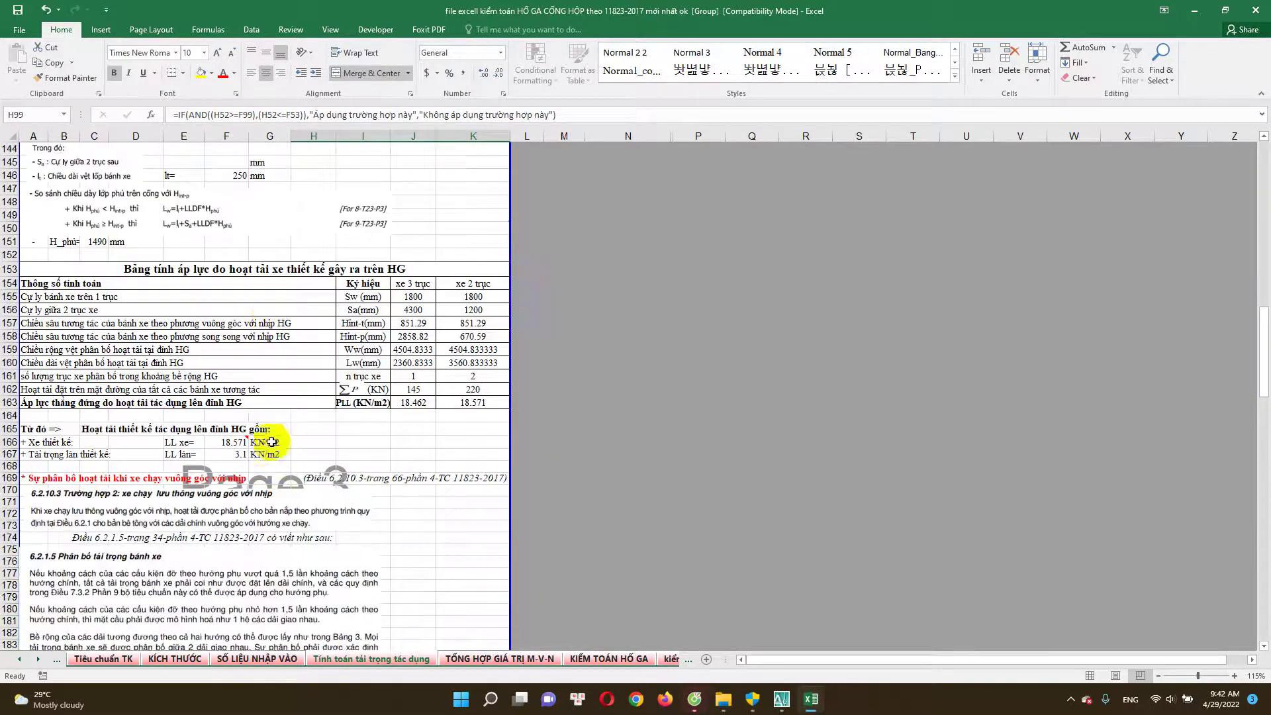
{"action": "double_click", "coordinate": [229, 442]}
{"action": "key", "text": "Escape"}
{"action": "double_click", "coordinate": [229, 454]}
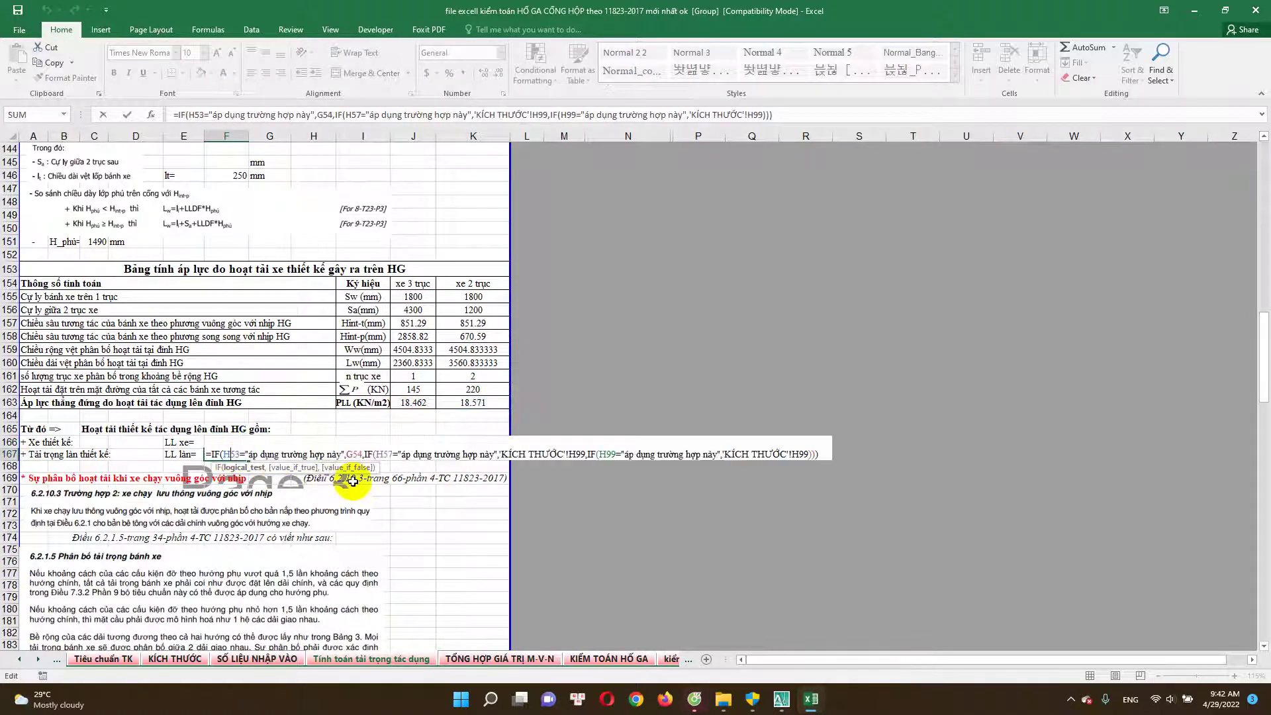
{"action": "key", "text": "Escape"}
{"action": "scroll", "coordinate": [106, 437], "scroll_direction": "down", "scroll_amount": 2}
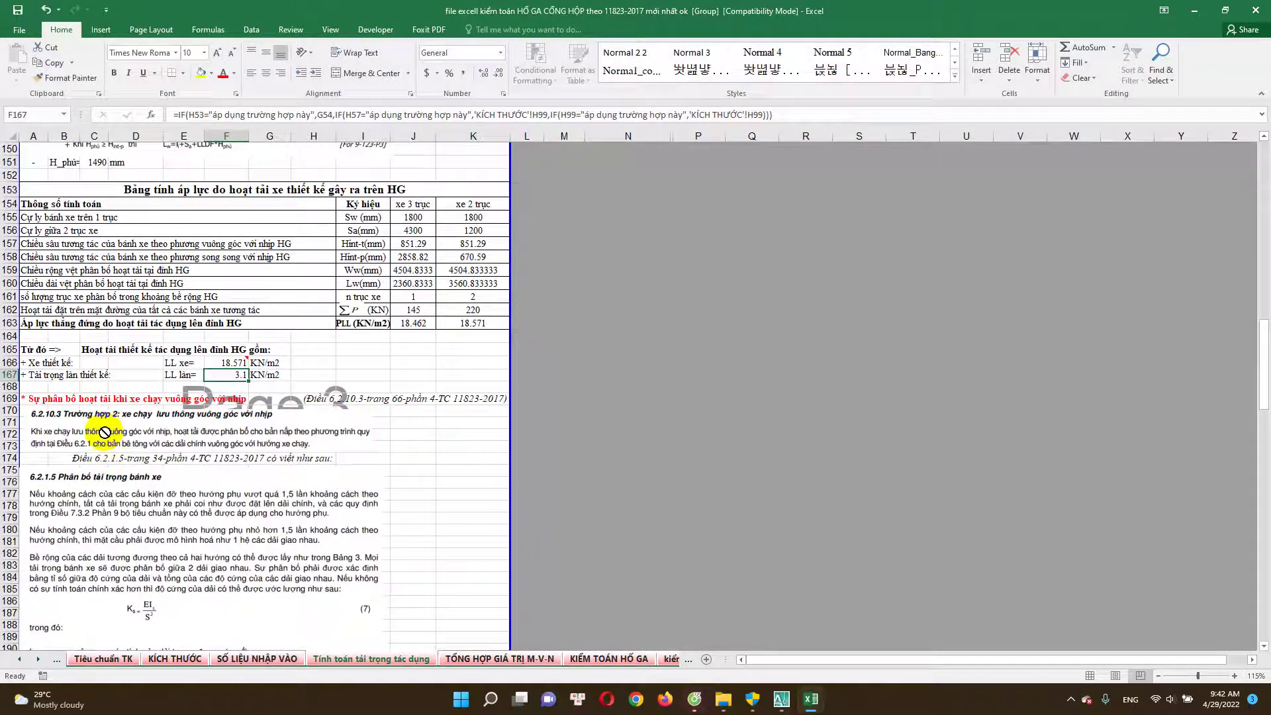
{"action": "scroll", "coordinate": [156, 400], "scroll_direction": "down", "scroll_amount": 1}
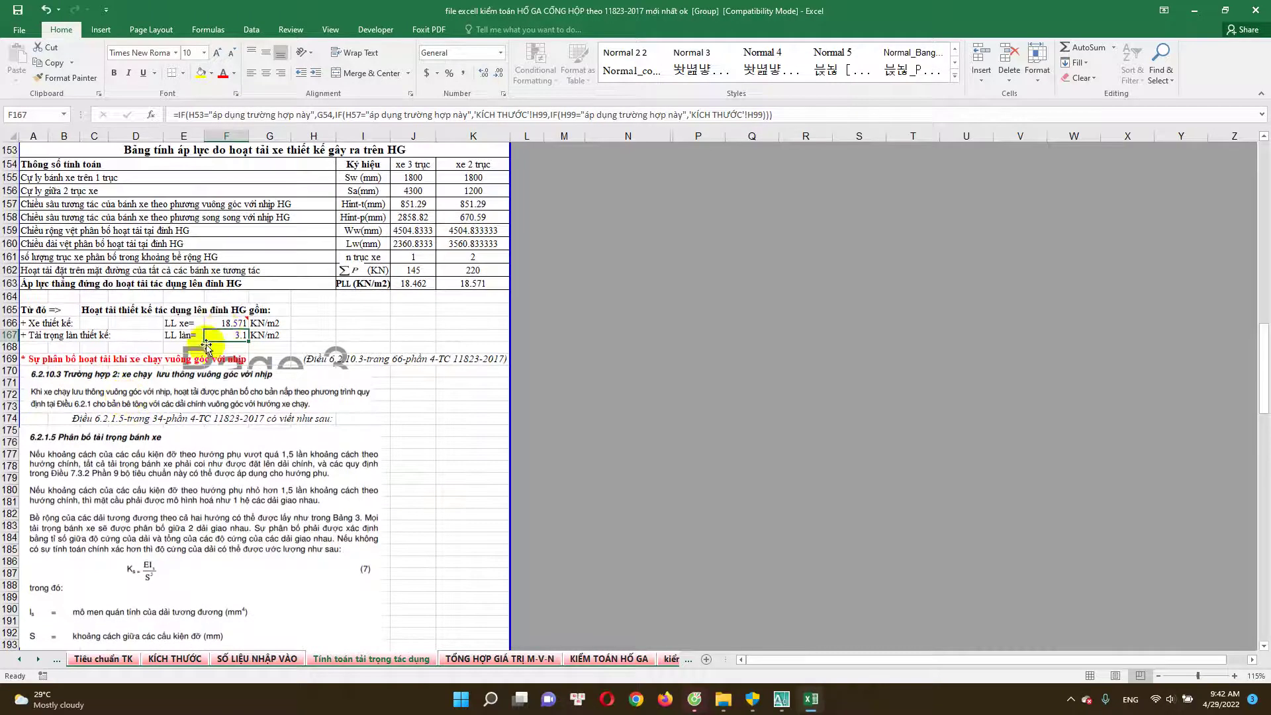
{"action": "double_click", "coordinate": [231, 322]}
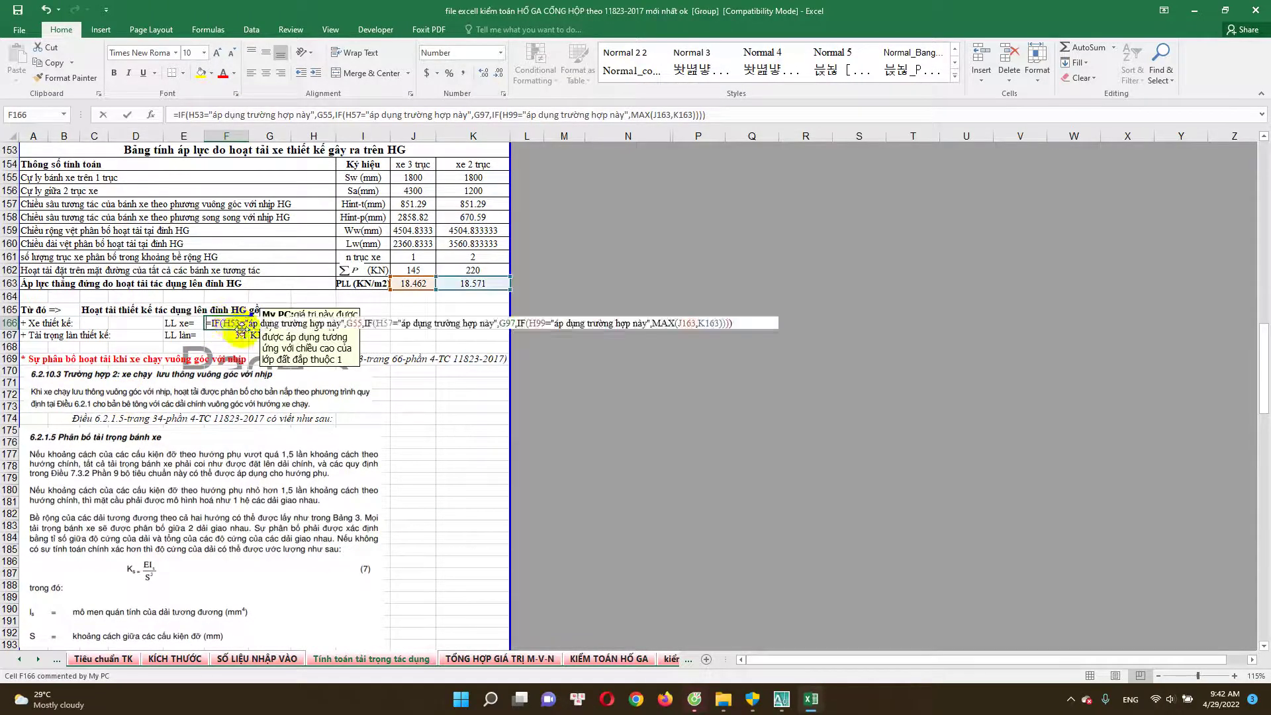
{"action": "scroll", "coordinate": [346, 347], "scroll_direction": "up", "scroll_amount": 2}
{"action": "scroll", "coordinate": [346, 348], "scroll_direction": "up", "scroll_amount": 1}
{"action": "scroll", "coordinate": [346, 347], "scroll_direction": "up", "scroll_amount": 5}
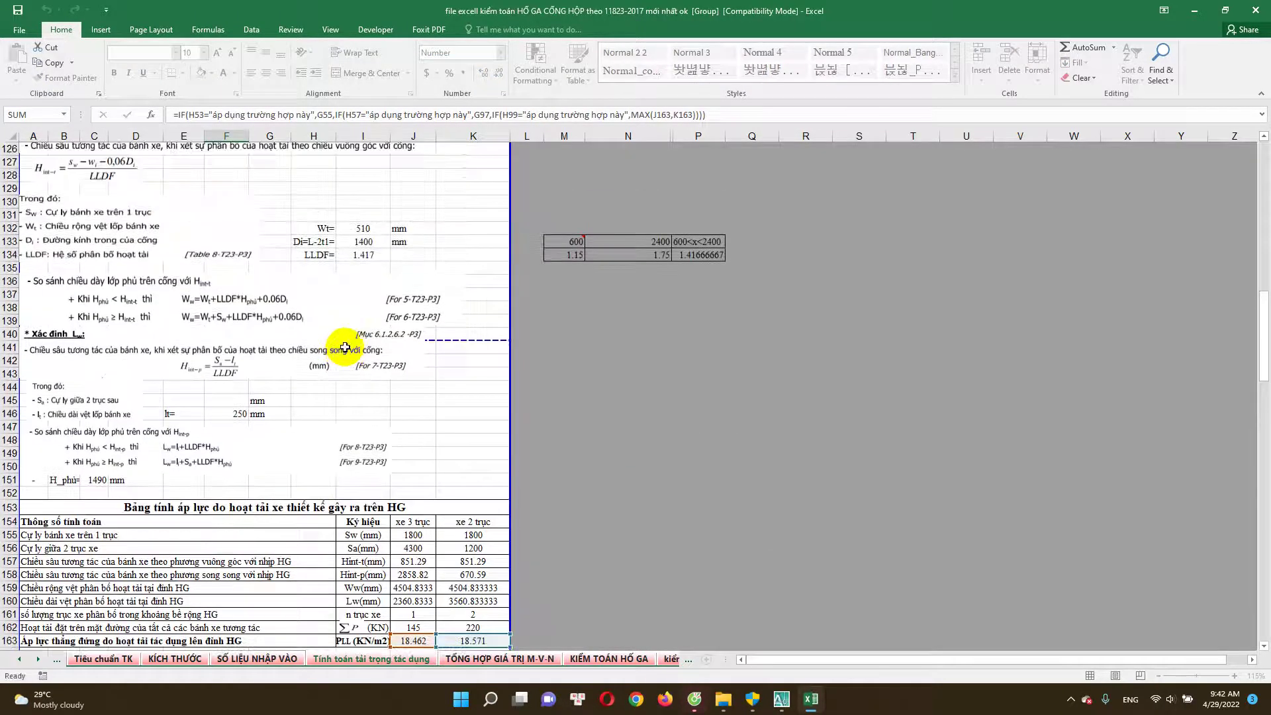
{"action": "key", "text": "Escape"}
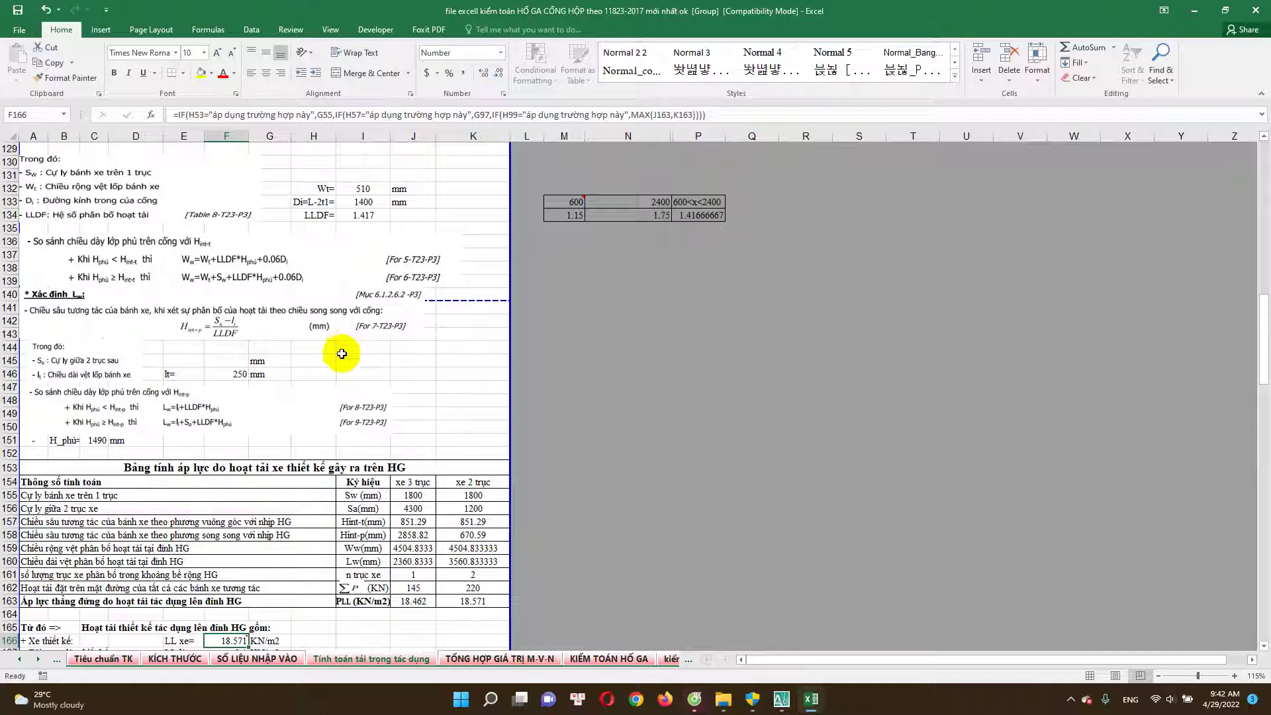
{"action": "scroll", "coordinate": [342, 353], "scroll_direction": "down", "scroll_amount": 4}
{"action": "scroll", "coordinate": [312, 346], "scroll_direction": "down", "scroll_amount": 3}
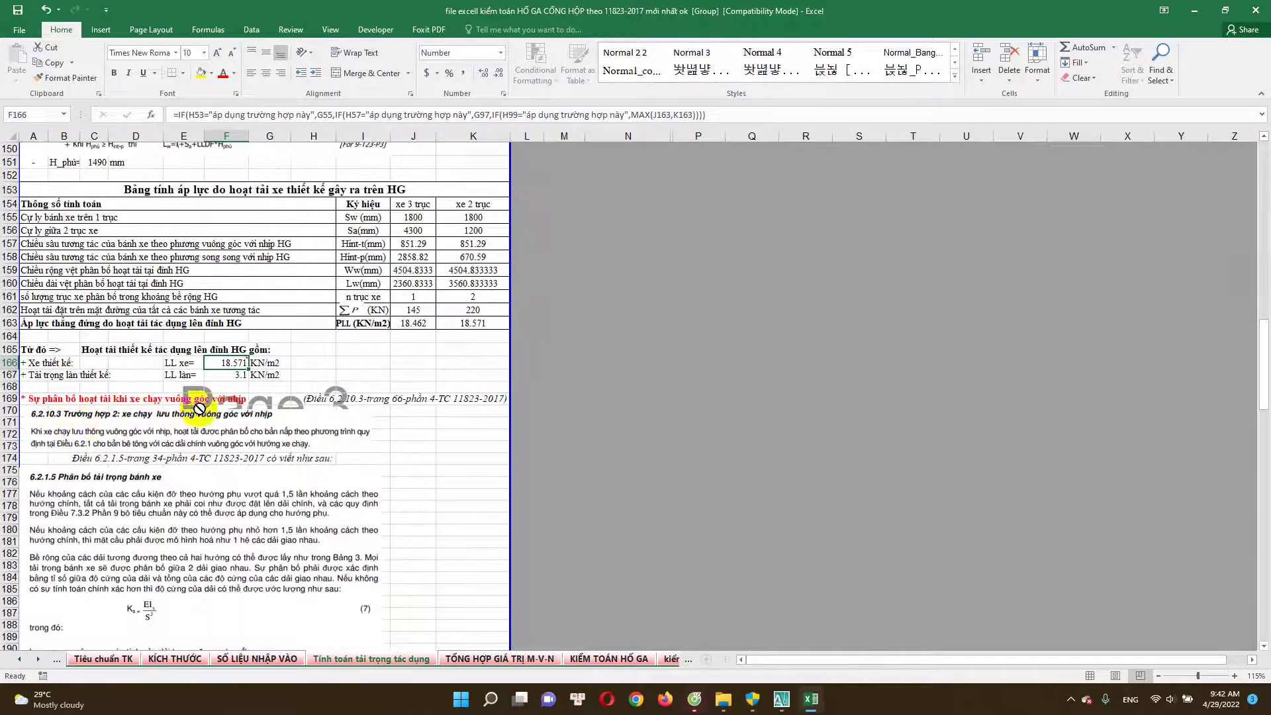
{"action": "scroll", "coordinate": [196, 407], "scroll_direction": "down", "scroll_amount": 1}
{"action": "scroll", "coordinate": [205, 405], "scroll_direction": "down", "scroll_amount": 1}
{"action": "scroll", "coordinate": [246, 402], "scroll_direction": "down", "scroll_amount": 3}
{"action": "scroll", "coordinate": [238, 405], "scroll_direction": "down", "scroll_amount": 1}
{"action": "scroll", "coordinate": [165, 412], "scroll_direction": "down", "scroll_amount": 2}
{"action": "scroll", "coordinate": [120, 421], "scroll_direction": "down", "scroll_amount": 2}
{"action": "scroll", "coordinate": [199, 424], "scroll_direction": "down", "scroll_amount": 2}
{"action": "scroll", "coordinate": [172, 344], "scroll_direction": "down", "scroll_amount": 2}
{"action": "scroll", "coordinate": [165, 311], "scroll_direction": "down", "scroll_amount": 5}
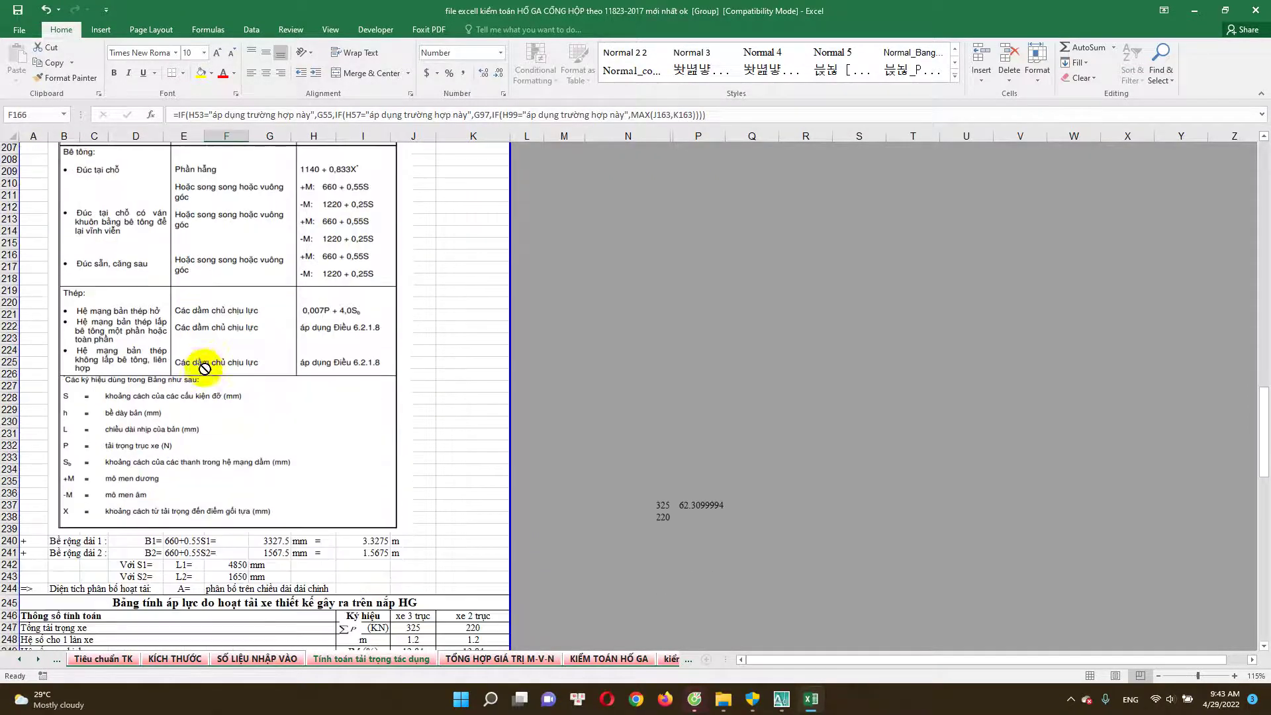
{"action": "scroll", "coordinate": [212, 384], "scroll_direction": "down", "scroll_amount": 3}
{"action": "scroll", "coordinate": [250, 437], "scroll_direction": "down", "scroll_amount": 1}
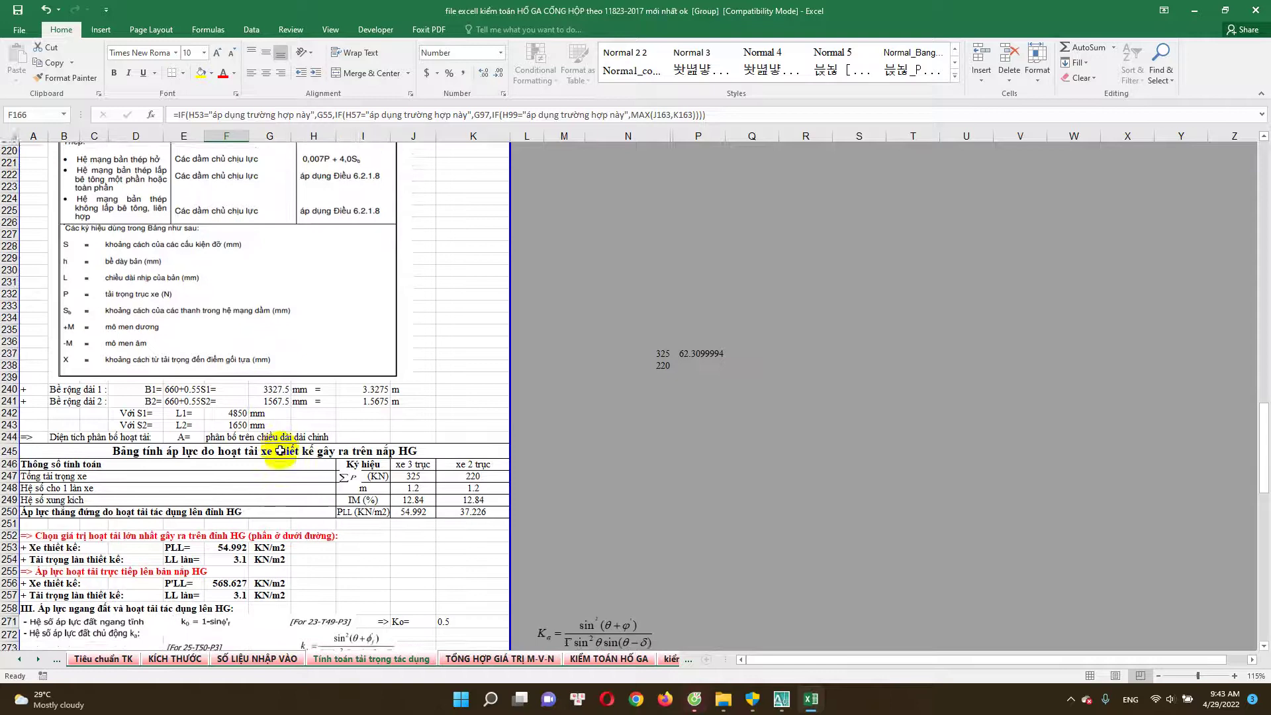
{"action": "scroll", "coordinate": [284, 450], "scroll_direction": "down", "scroll_amount": 1}
{"action": "left_click", "coordinate": [411, 485]}
{"action": "left_click", "coordinate": [470, 484]}
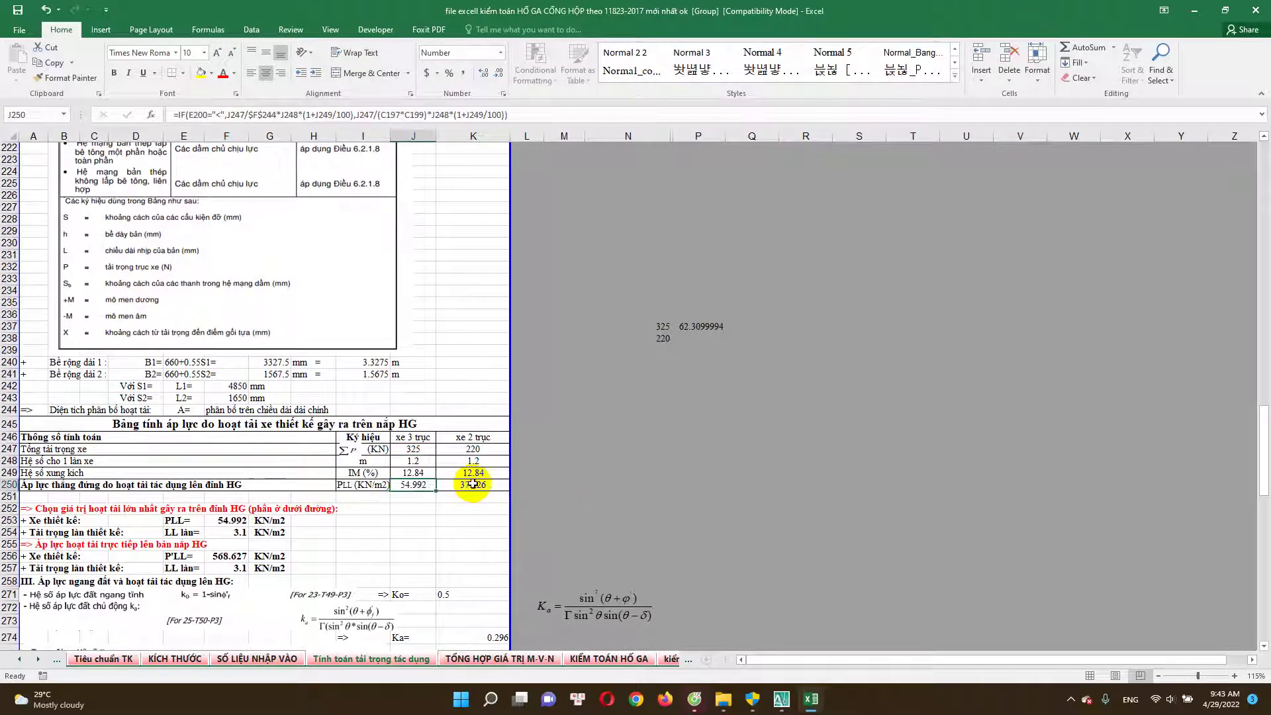
{"action": "scroll", "coordinate": [113, 504], "scroll_direction": "down", "scroll_amount": 1}
{"action": "left_click", "coordinate": [228, 485]}
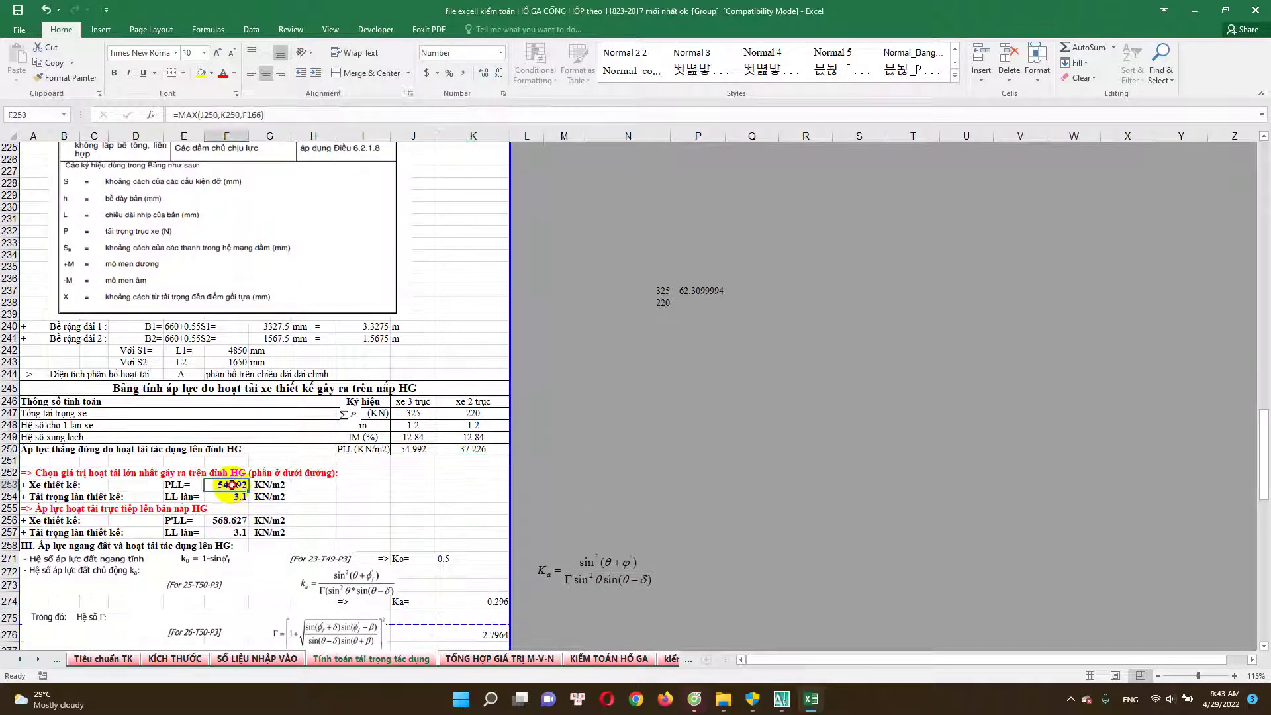
{"action": "scroll", "coordinate": [78, 486], "scroll_direction": "down", "scroll_amount": 1}
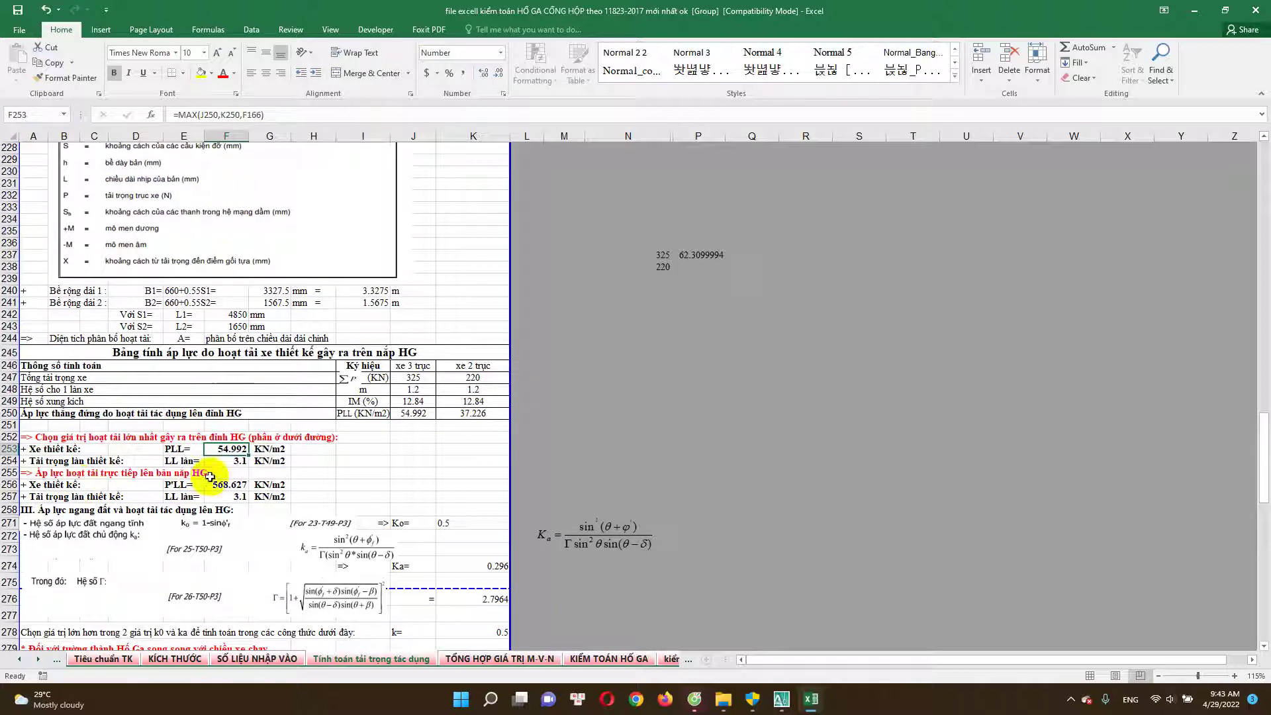
{"action": "double_click", "coordinate": [228, 450]}
{"action": "scroll", "coordinate": [338, 377], "scroll_direction": "up", "scroll_amount": 10}
{"action": "scroll", "coordinate": [335, 375], "scroll_direction": "up", "scroll_amount": 10}
{"action": "scroll", "coordinate": [335, 375], "scroll_direction": "up", "scroll_amount": 4}
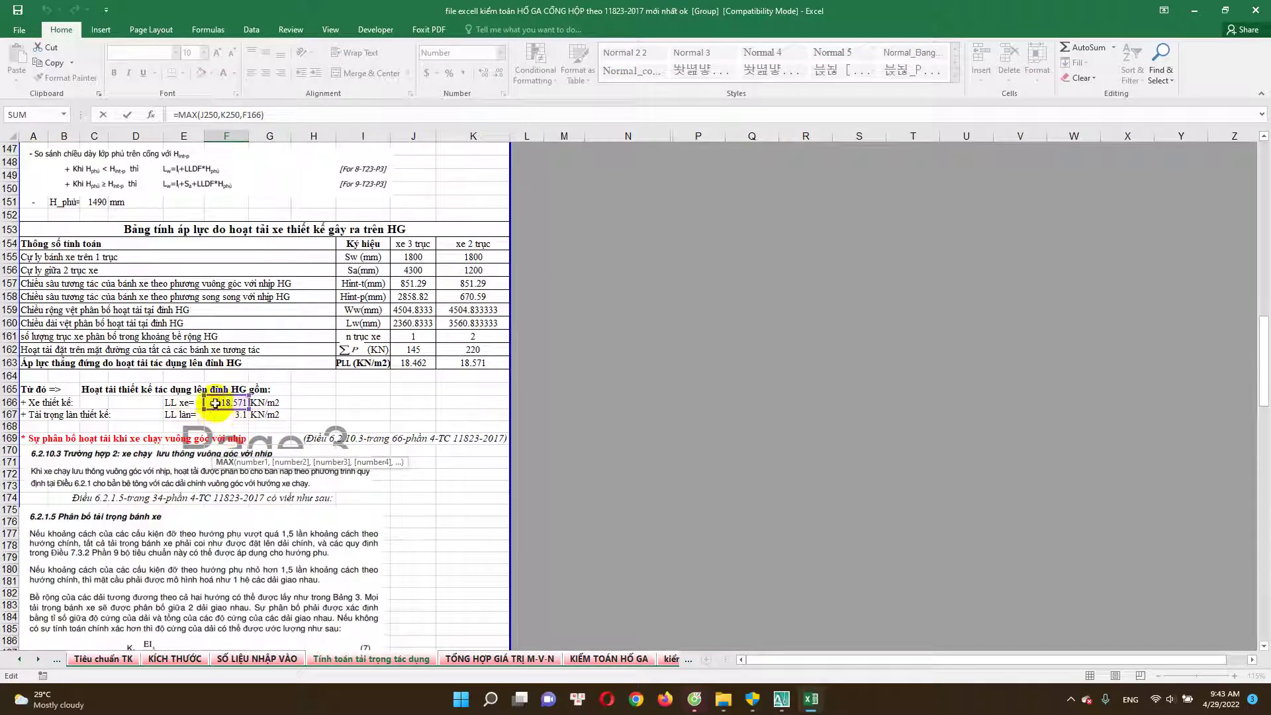
{"action": "scroll", "coordinate": [316, 435], "scroll_direction": "down", "scroll_amount": 12}
{"action": "scroll", "coordinate": [311, 443], "scroll_direction": "down", "scroll_amount": 9}
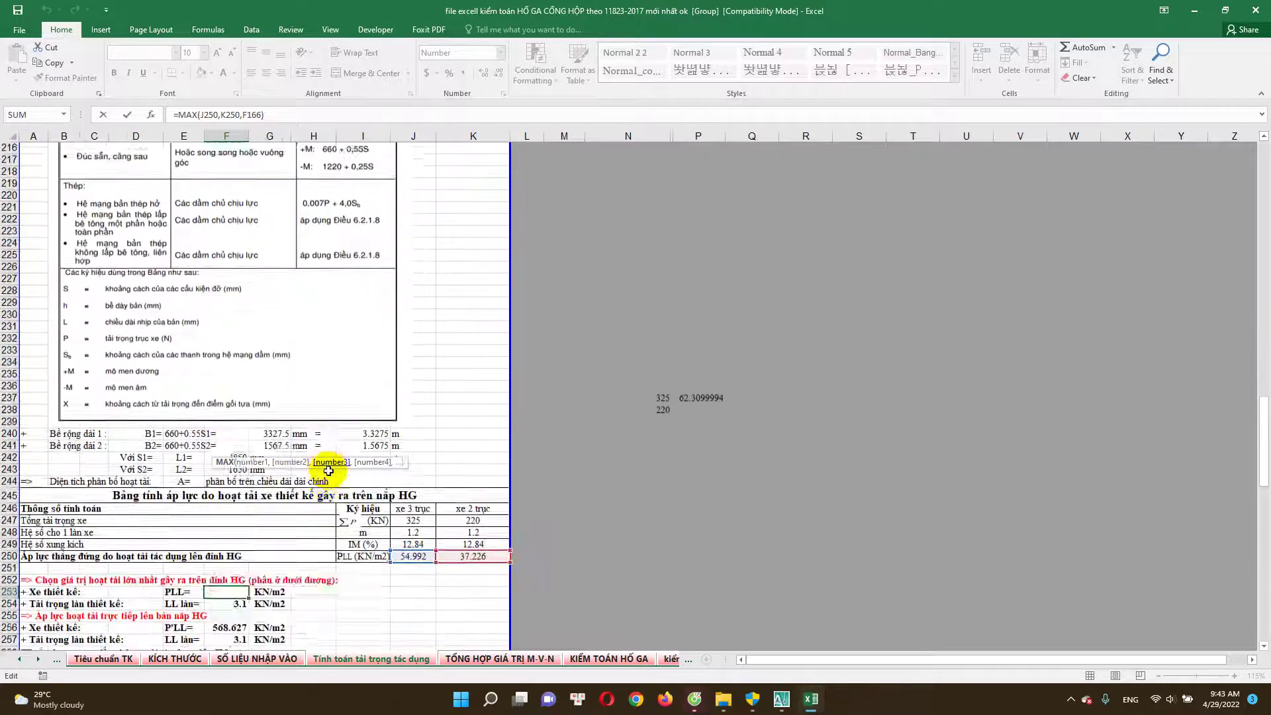
{"action": "scroll", "coordinate": [304, 457], "scroll_direction": "down", "scroll_amount": 6}
{"action": "key", "text": "Escape"}
{"action": "scroll", "coordinate": [255, 425], "scroll_direction": "down", "scroll_amount": 1}
{"action": "double_click", "coordinate": [233, 413]}
{"action": "key", "text": "Escape"}
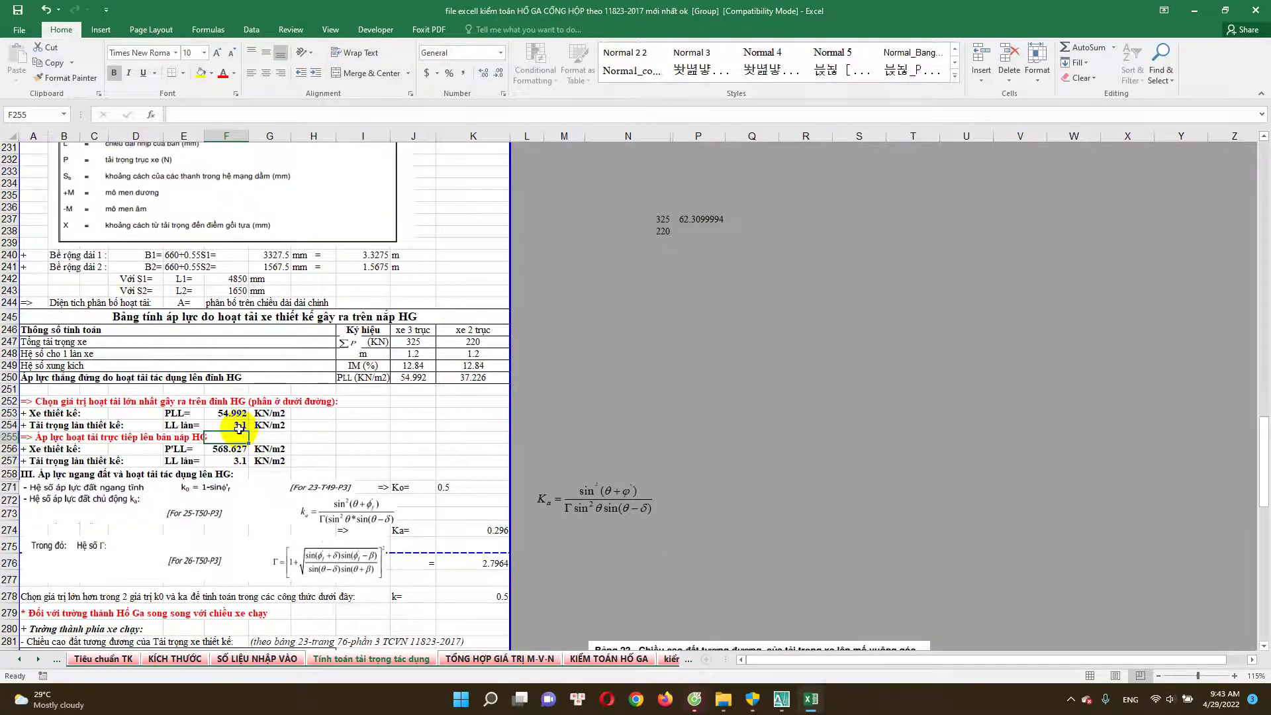
{"action": "key", "text": "Escape"}
{"action": "scroll", "coordinate": [239, 453], "scroll_direction": "down", "scroll_amount": 1}
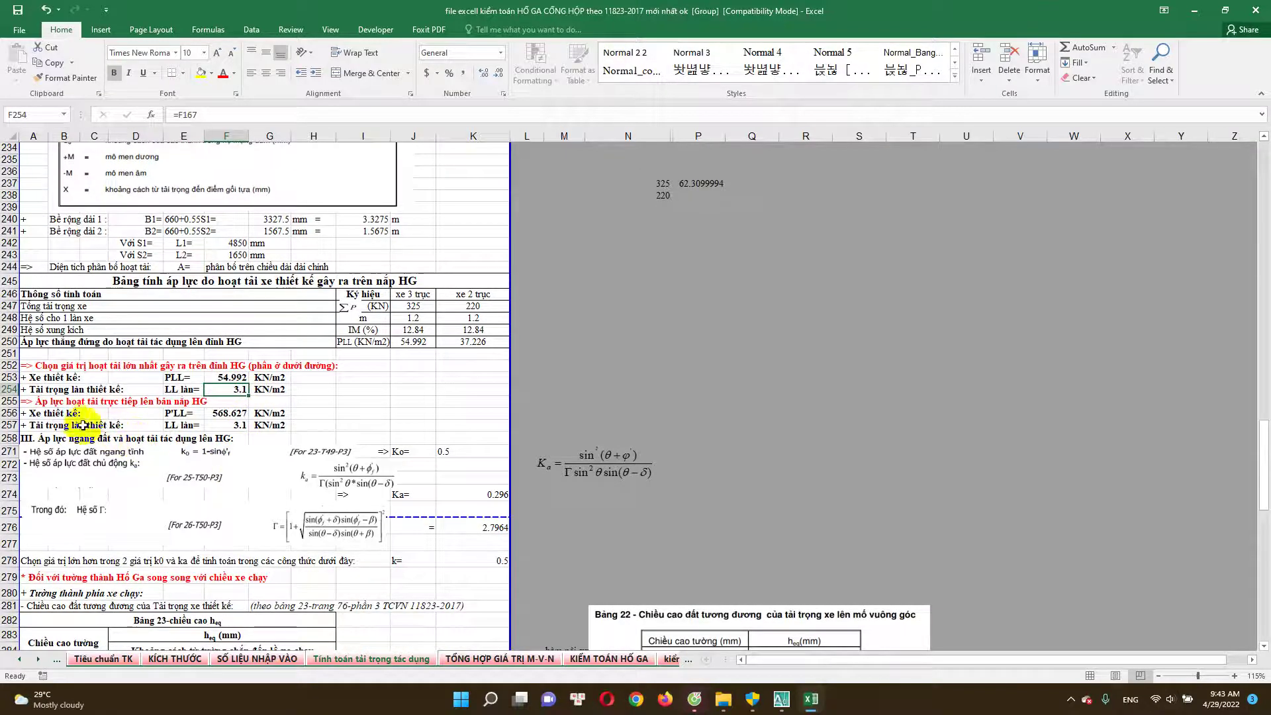
{"action": "left_click_drag", "start_coordinate": [61, 403], "coordinate": [164, 395]}
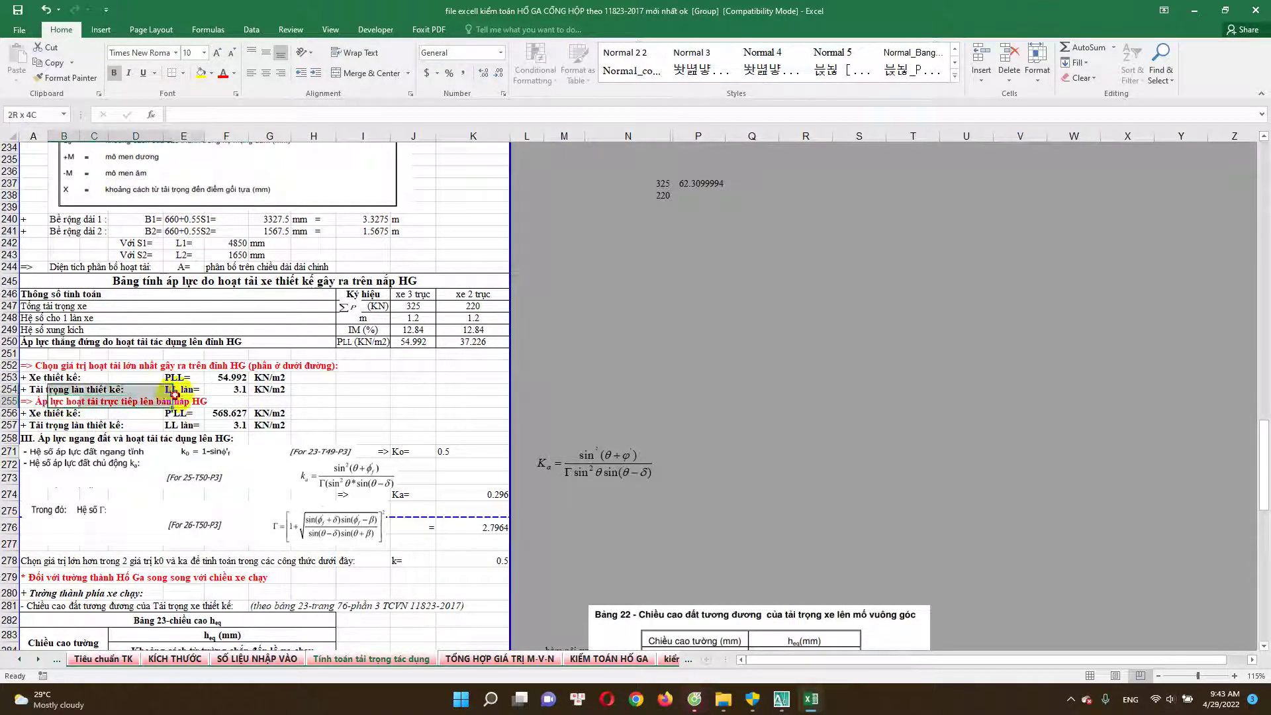
{"action": "left_click", "coordinate": [788, 698]}
{"action": "scroll", "coordinate": [747, 278], "scroll_direction": "down", "scroll_amount": 2}
{"action": "scroll", "coordinate": [747, 298], "scroll_direction": "up", "scroll_amount": 5}
{"action": "scroll", "coordinate": [886, 319], "scroll_direction": "down", "scroll_amount": 1}
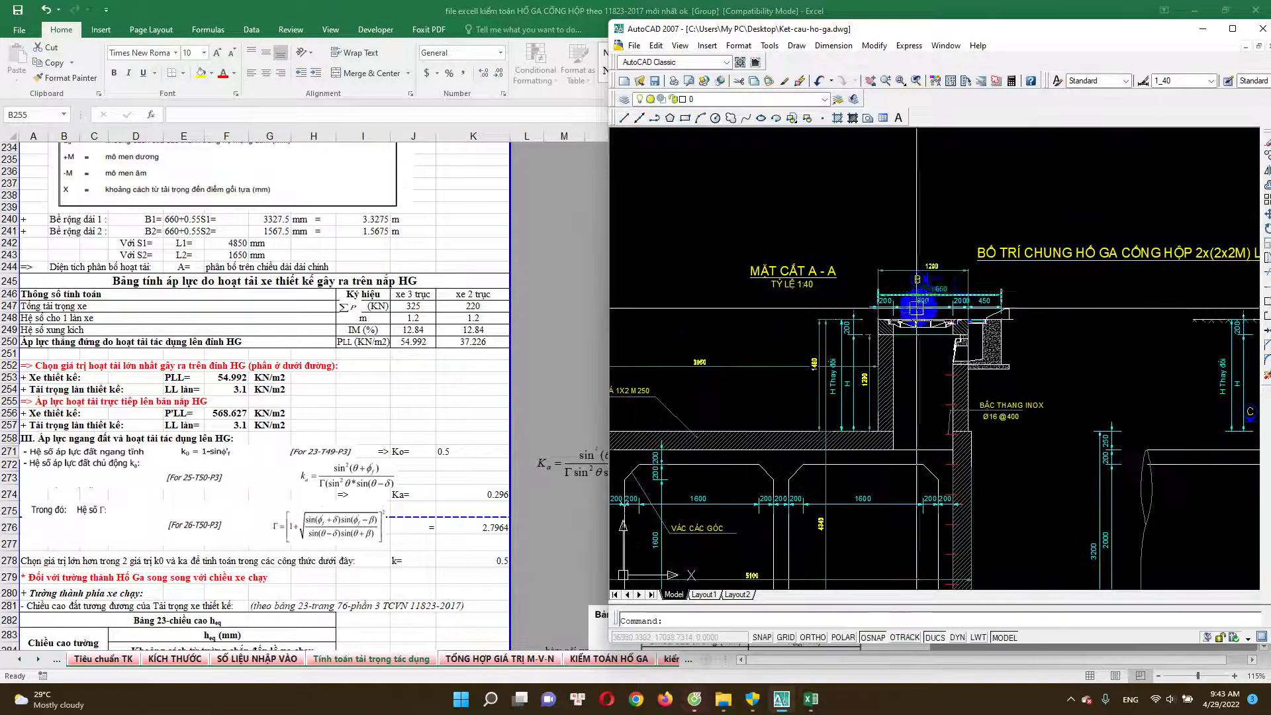
{"action": "scroll", "coordinate": [880, 348], "scroll_direction": "up", "scroll_amount": 1}
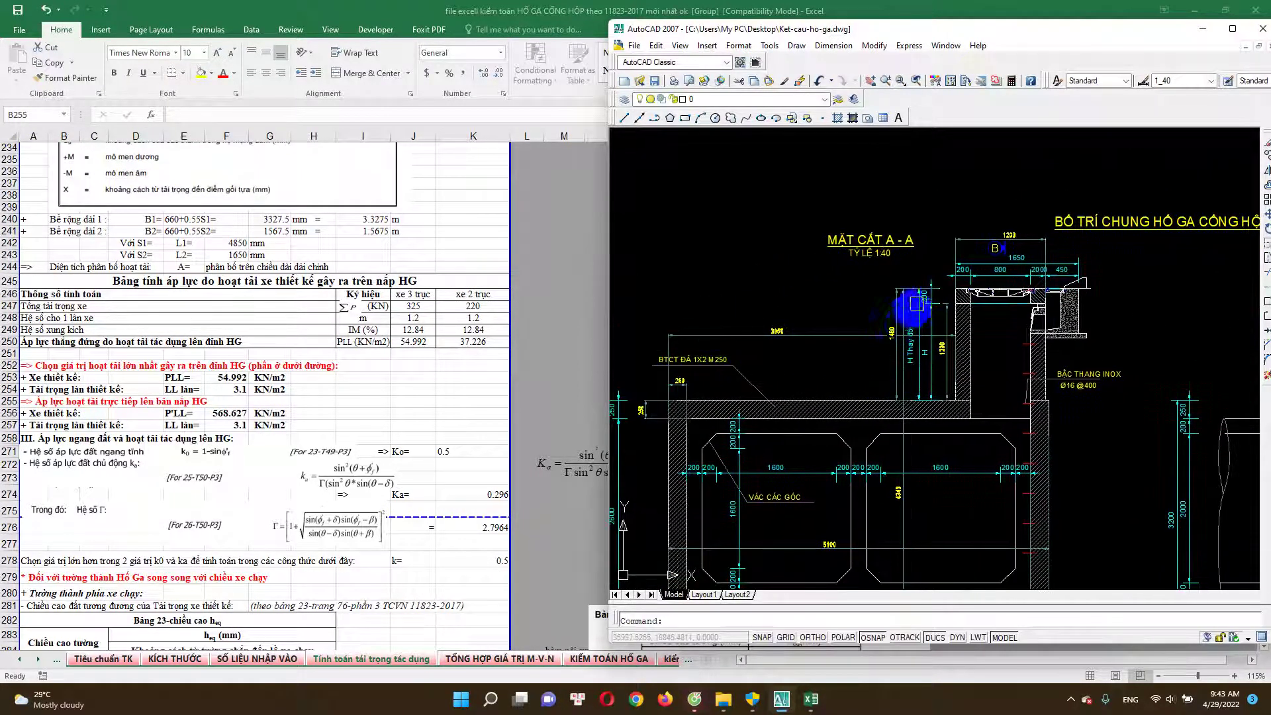
{"action": "scroll", "coordinate": [975, 315], "scroll_direction": "down", "scroll_amount": 1}
{"action": "scroll", "coordinate": [883, 345], "scroll_direction": "up", "scroll_amount": 2}
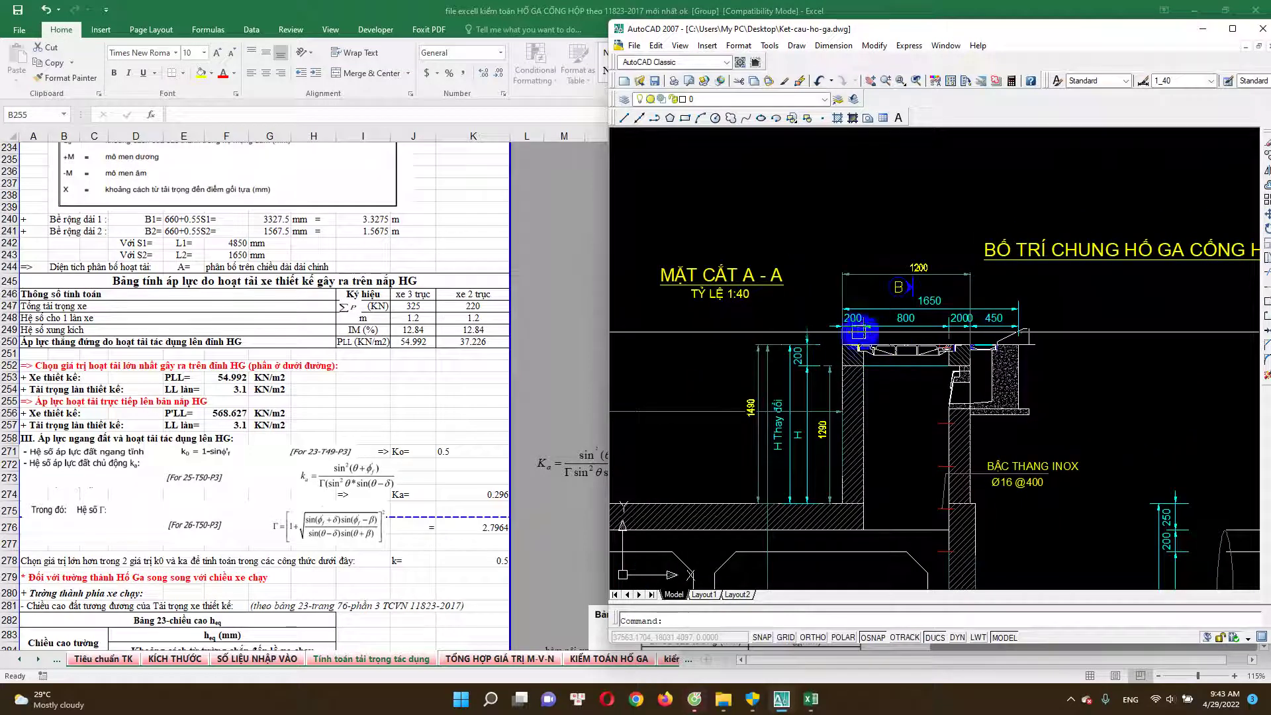
{"action": "left_click", "coordinate": [211, 479]}
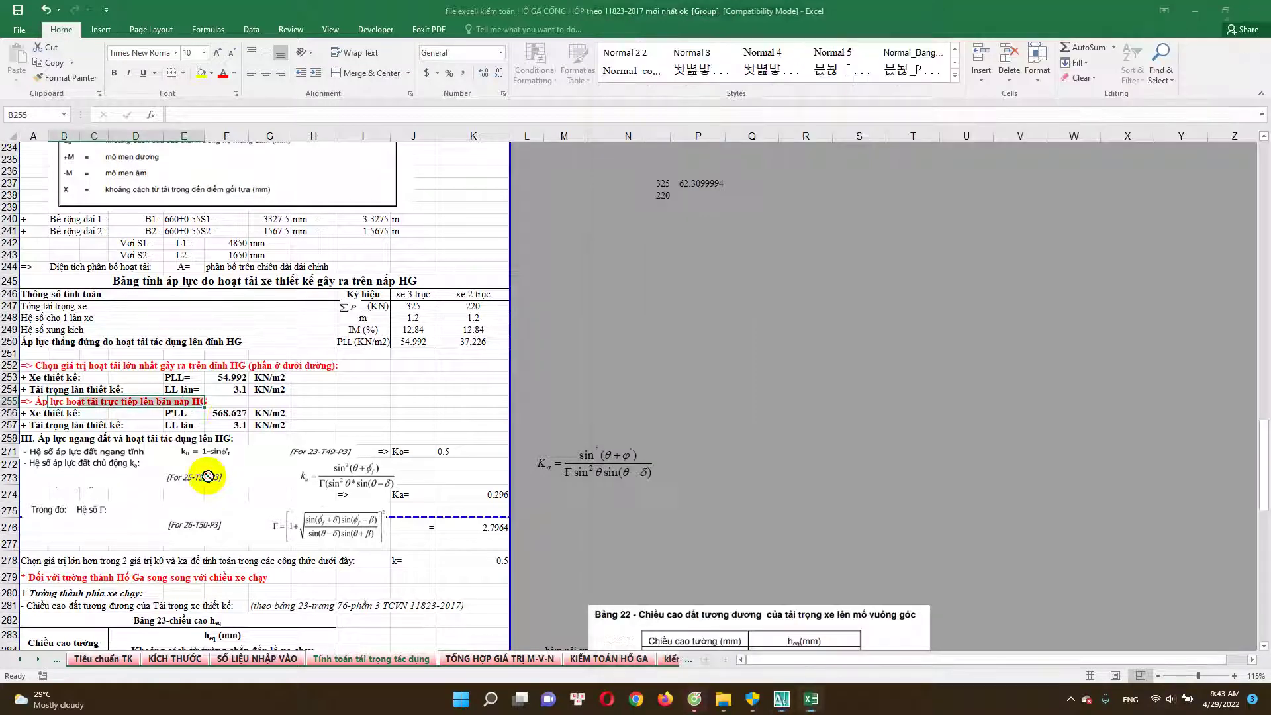
Inspect the F256 direct slab load formula giving 568.627.
{"action": "double_click", "coordinate": [226, 411]}
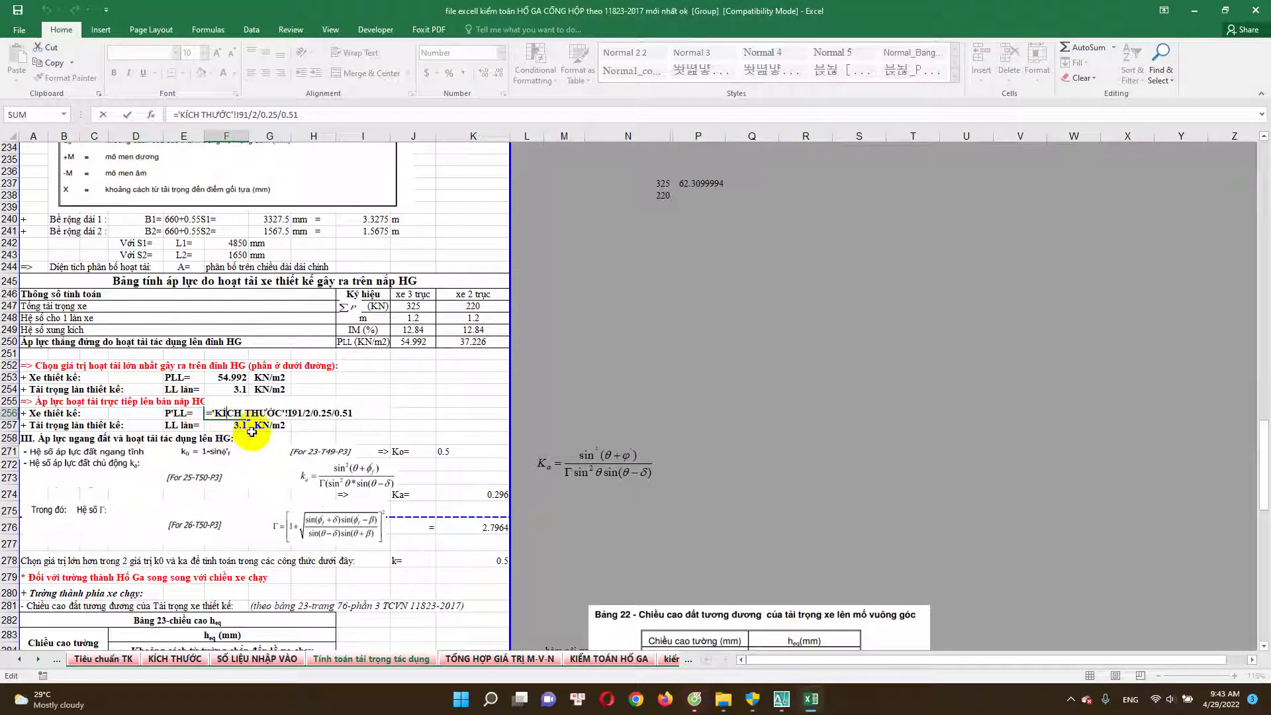
{"action": "key", "text": "Escape"}
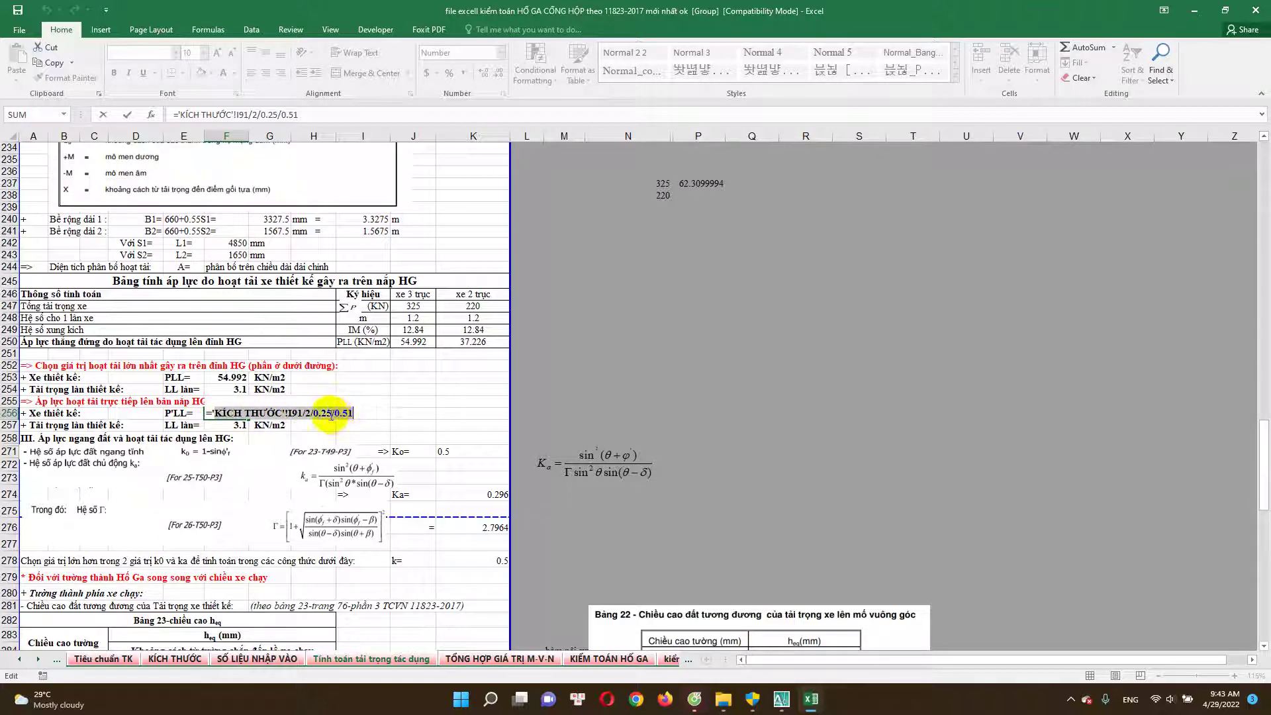
{"action": "key", "text": "Return"}
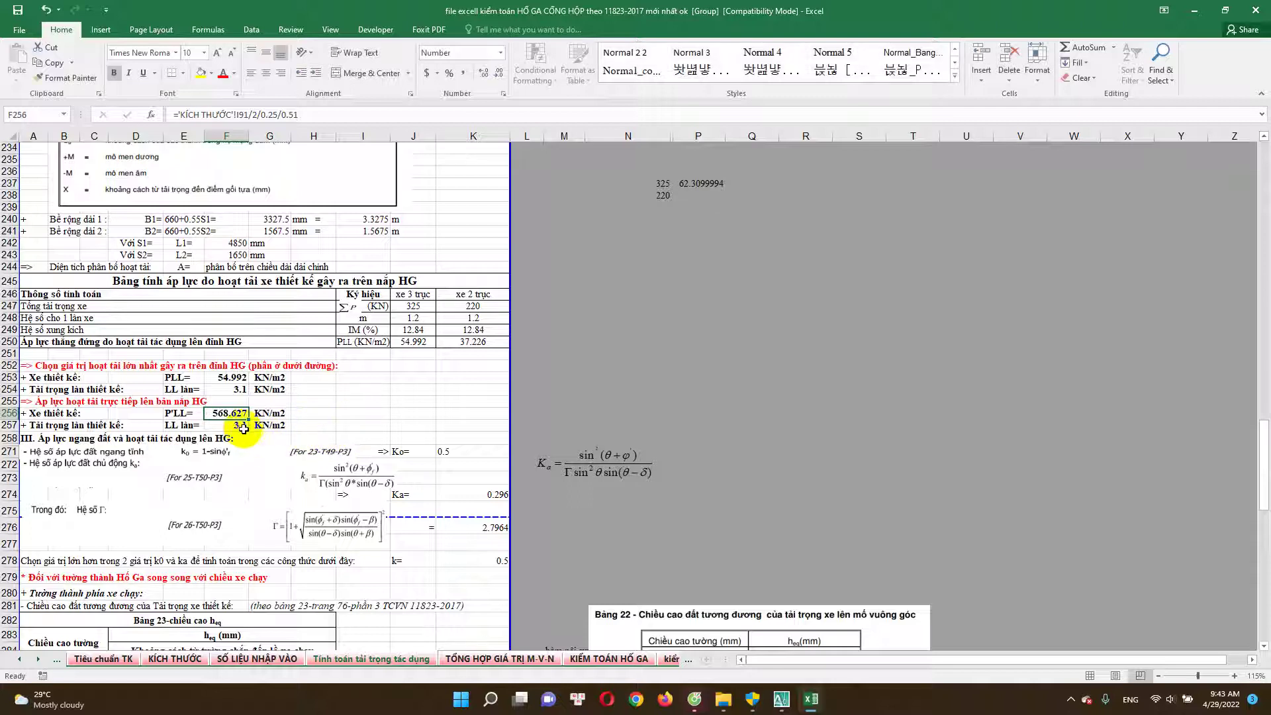
{"action": "scroll", "coordinate": [260, 454], "scroll_direction": "down", "scroll_amount": 2}
{"action": "scroll", "coordinate": [262, 463], "scroll_direction": "down", "scroll_amount": 1}
{"action": "scroll", "coordinate": [292, 456], "scroll_direction": "down", "scroll_amount": 1}
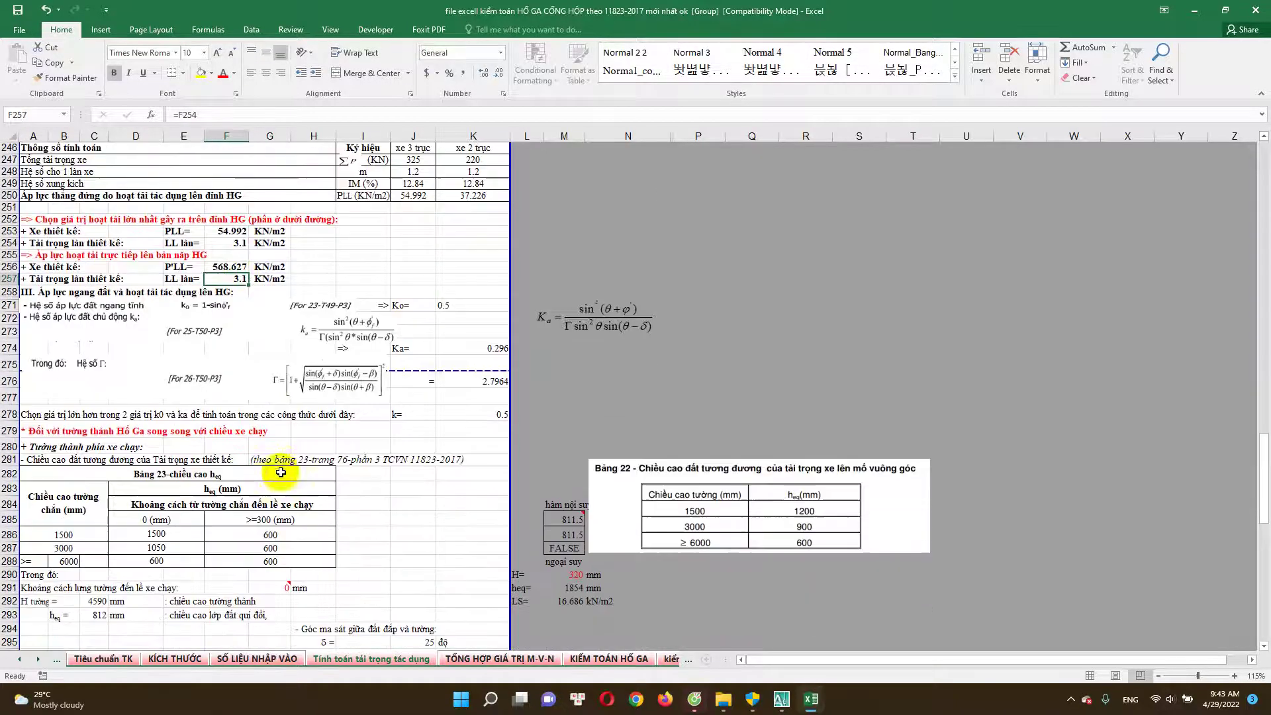
{"action": "scroll", "coordinate": [334, 439], "scroll_direction": "down", "scroll_amount": 1}
Check the Ka value, wall height unit and 0 mm wall-to-traffic-edge distance.
{"action": "left_click", "coordinate": [463, 297]}
{"action": "scroll", "coordinate": [397, 397], "scroll_direction": "down", "scroll_amount": 2}
{"action": "scroll", "coordinate": [358, 417], "scroll_direction": "down", "scroll_amount": 1}
{"action": "scroll", "coordinate": [328, 427], "scroll_direction": "down", "scroll_amount": 1}
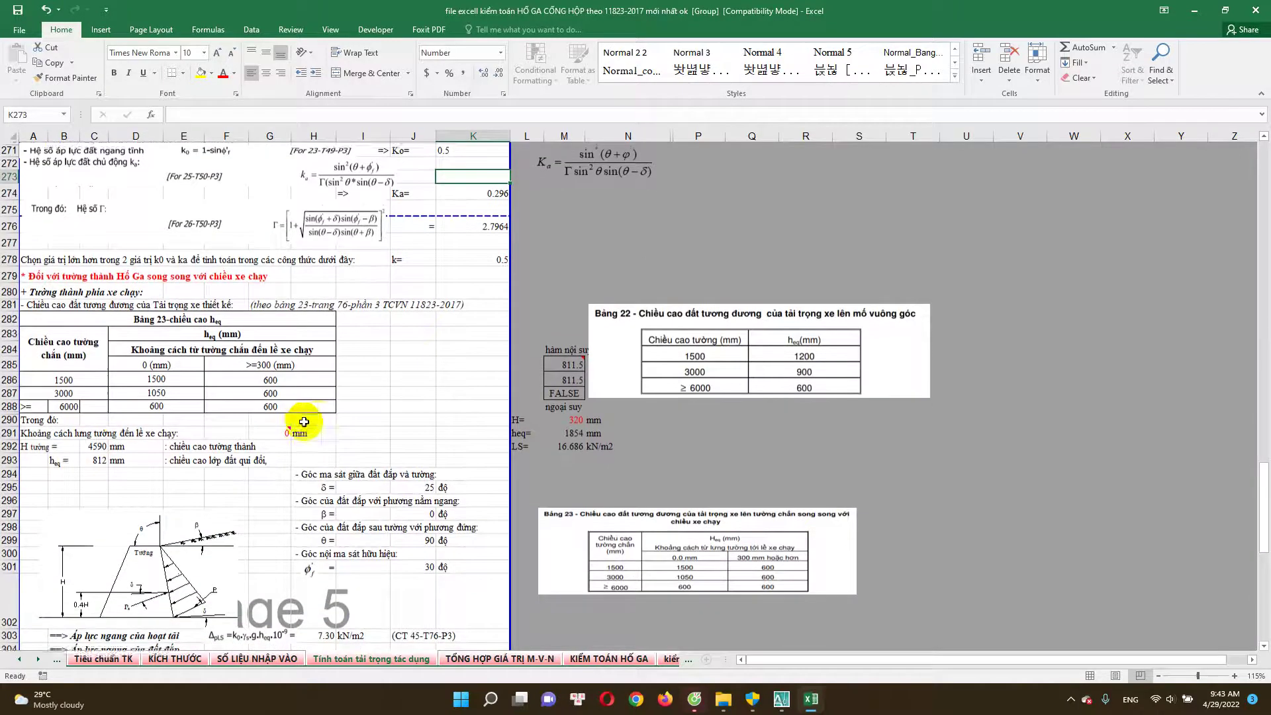
{"action": "left_click", "coordinate": [136, 445]}
{"action": "scroll", "coordinate": [258, 449], "scroll_direction": "down", "scroll_amount": 3}
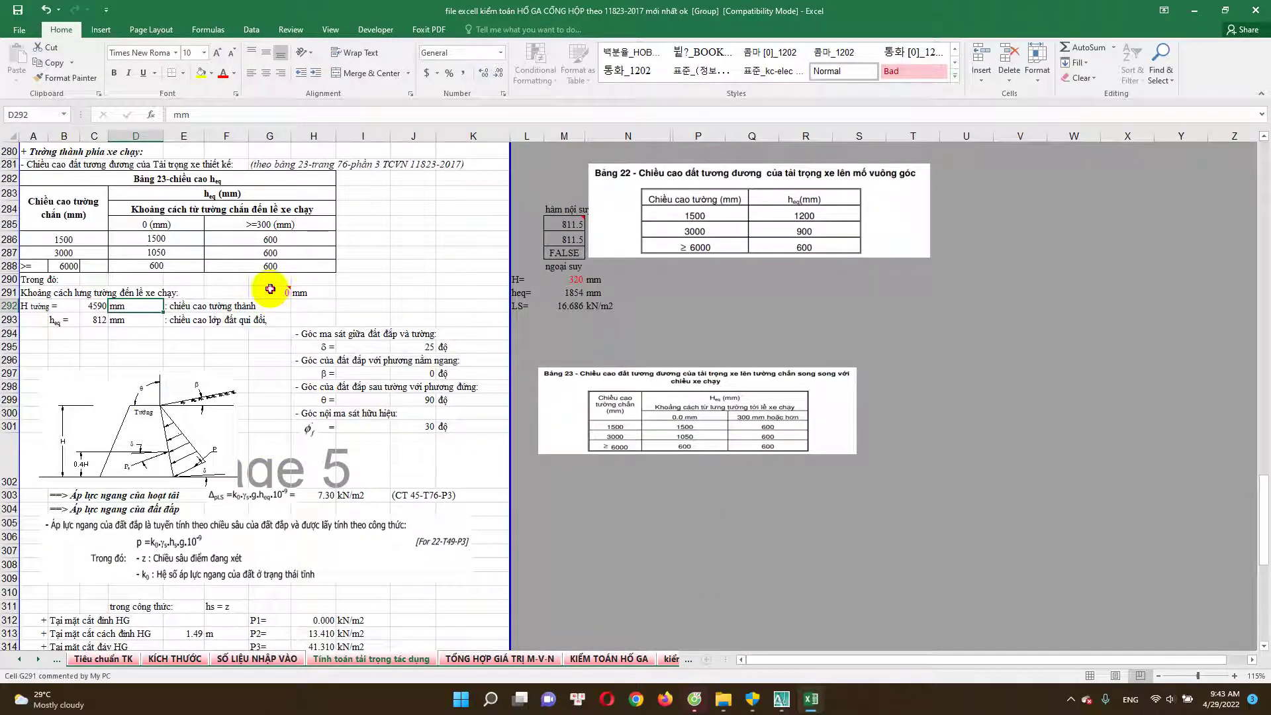
{"action": "left_click", "coordinate": [270, 289]}
{"action": "scroll", "coordinate": [340, 411], "scroll_direction": "down", "scroll_amount": 1}
{"action": "scroll", "coordinate": [305, 417], "scroll_direction": "down", "scroll_amount": 3}
{"action": "scroll", "coordinate": [304, 417], "scroll_direction": "down", "scroll_amount": 2}
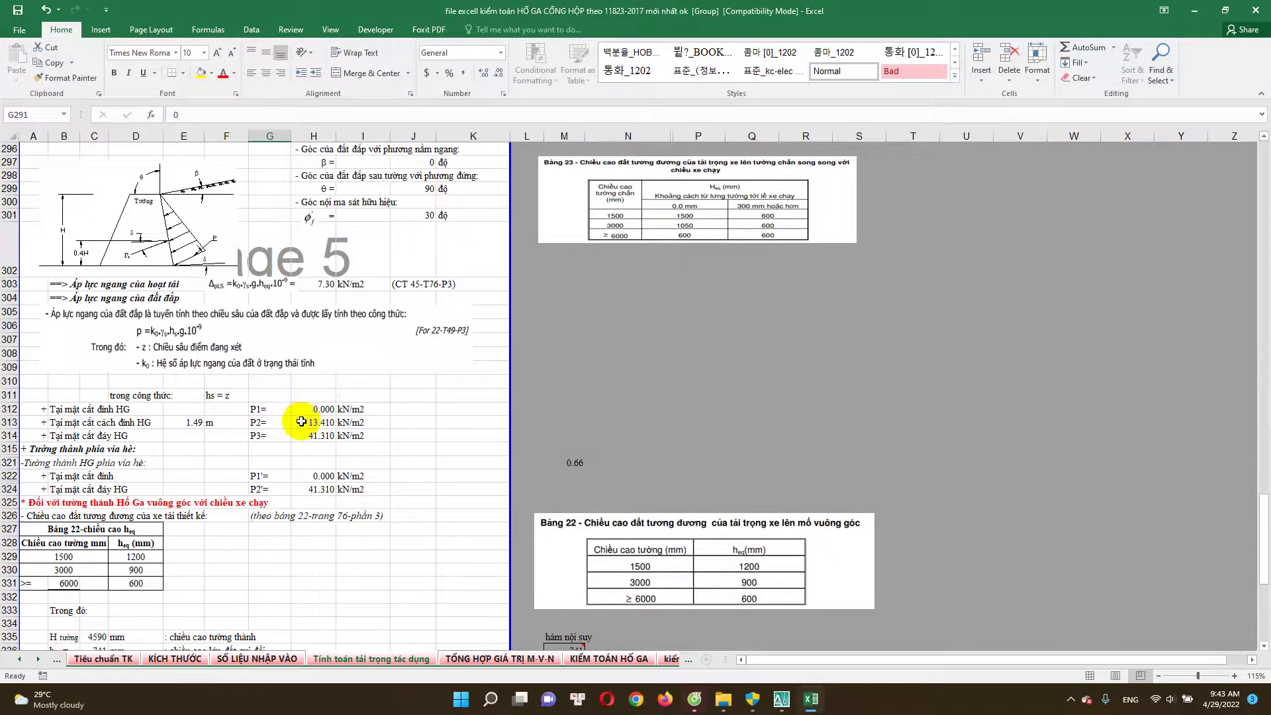
{"action": "scroll", "coordinate": [301, 422], "scroll_direction": "down", "scroll_amount": 1}
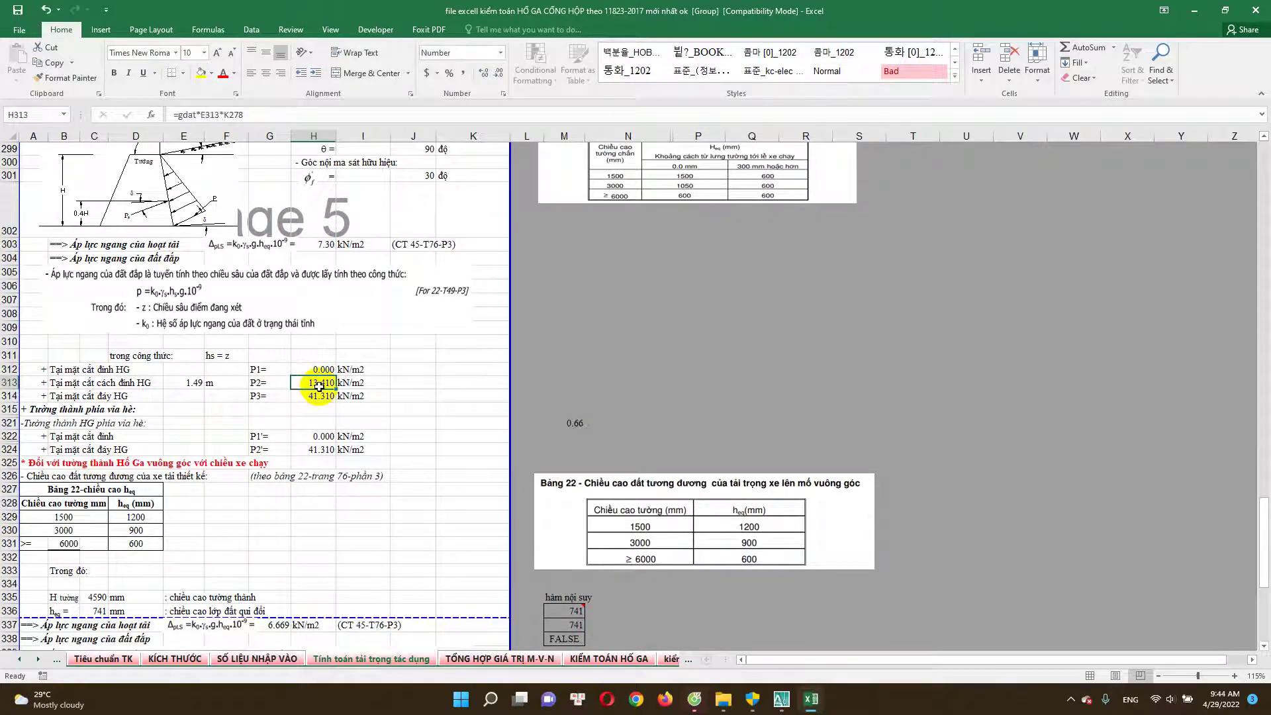
{"action": "scroll", "coordinate": [324, 391], "scroll_direction": "up", "scroll_amount": 1}
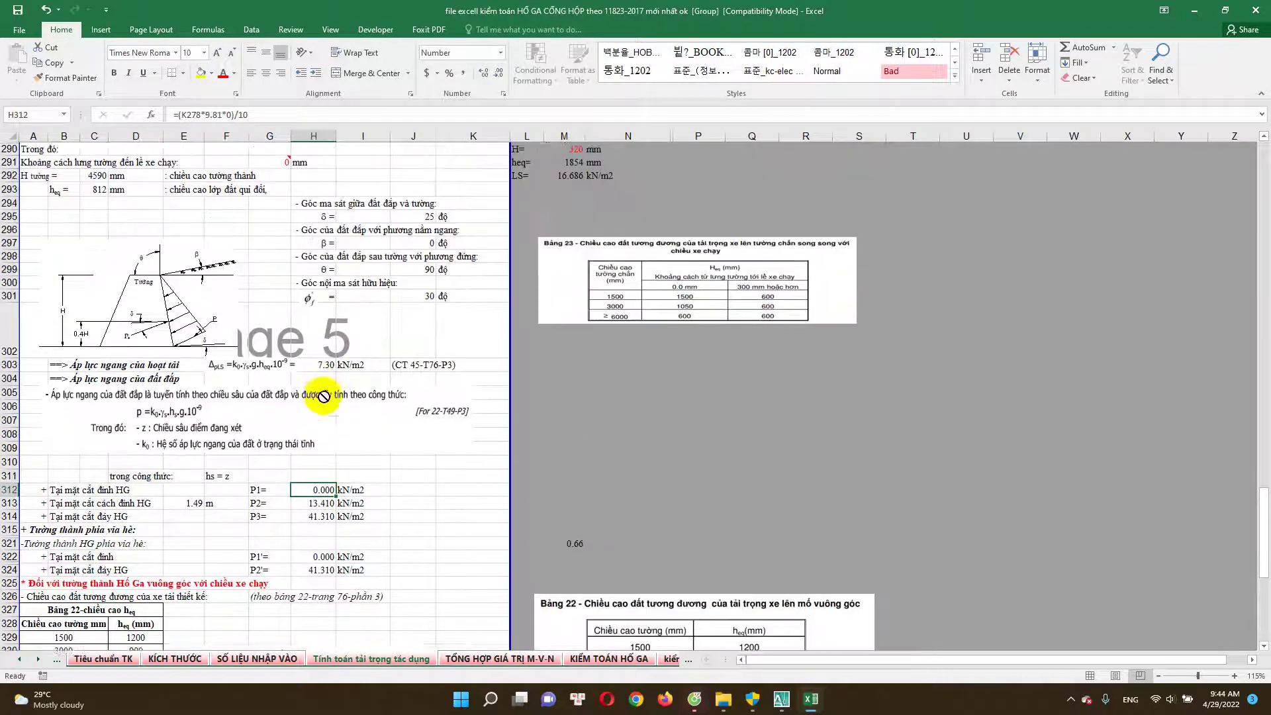
{"action": "scroll", "coordinate": [338, 401], "scroll_direction": "up", "scroll_amount": 5}
Inspect the formula behind the 7.30 kN/m2 live-load surcharge pressure.
{"action": "double_click", "coordinate": [333, 479]}
{"action": "key", "text": "Escape"}
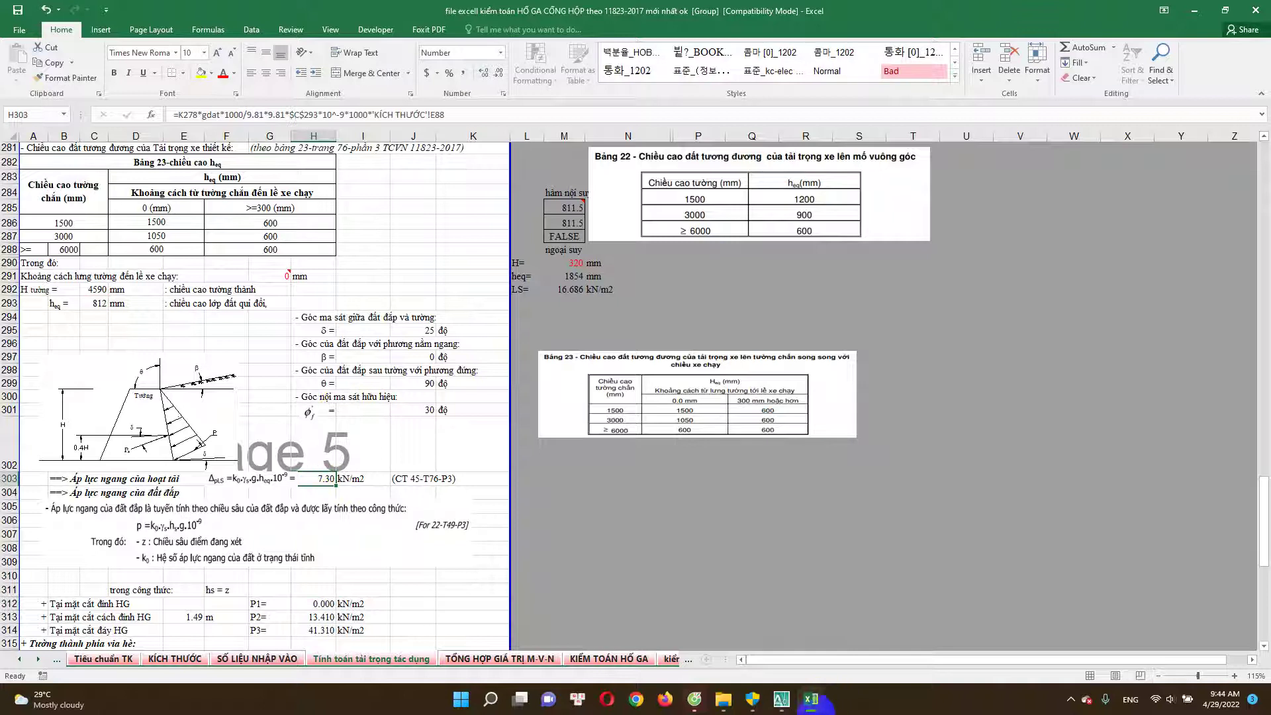
{"action": "left_click", "coordinate": [781, 698]}
Pan and zoom around section A-A's title and manhole top, then center section B-B.
{"action": "scroll", "coordinate": [936, 275], "scroll_direction": "down", "scroll_amount": 2}
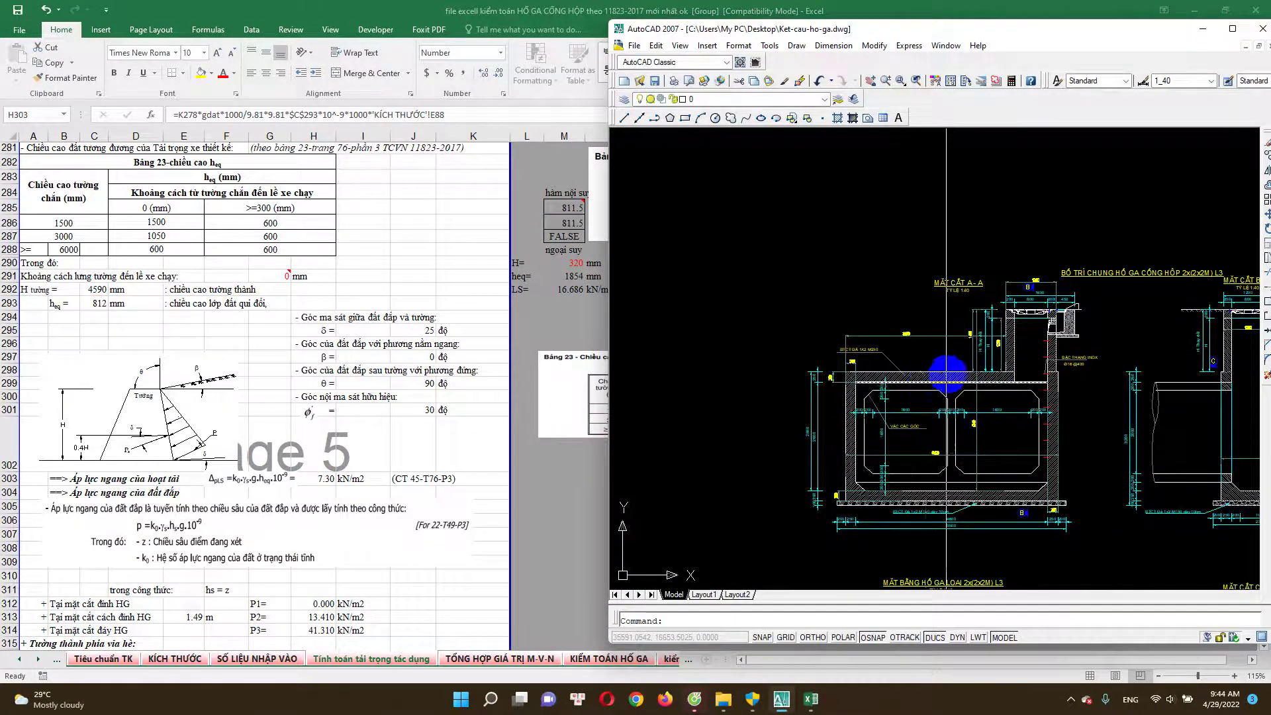
{"action": "scroll", "coordinate": [992, 268], "scroll_direction": "down", "scroll_amount": 1}
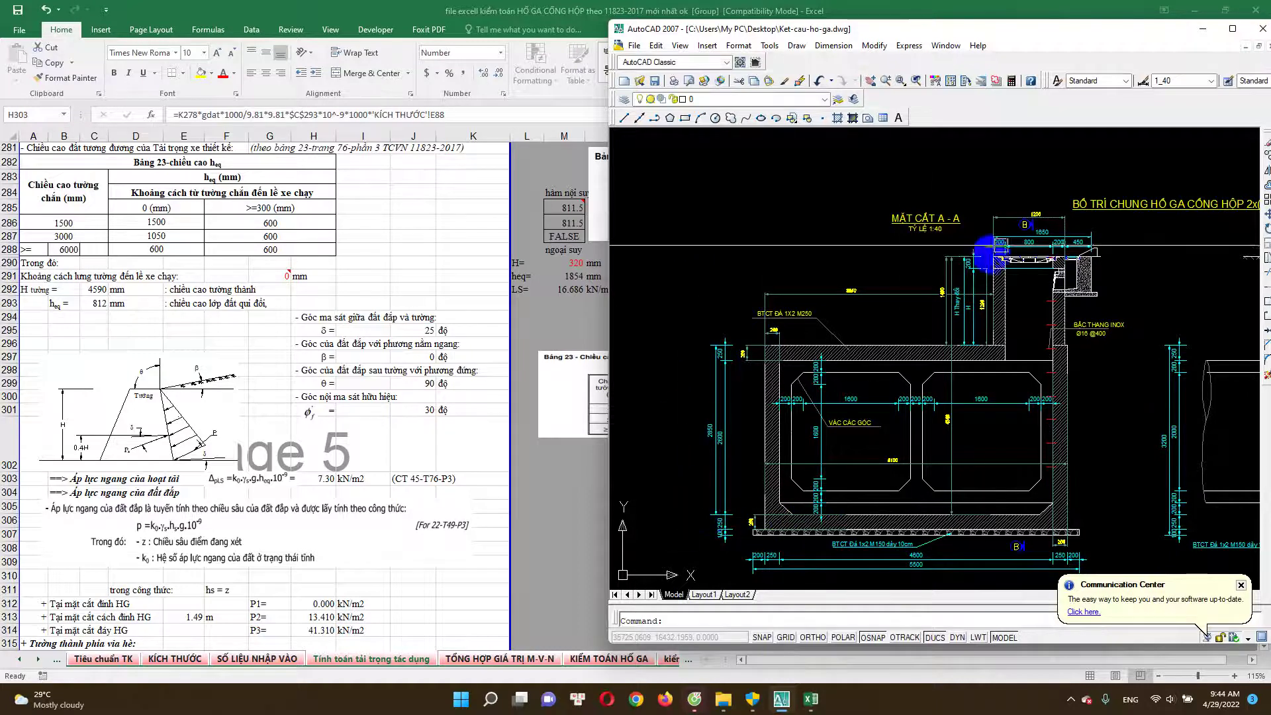
{"action": "scroll", "coordinate": [995, 260], "scroll_direction": "up", "scroll_amount": 2}
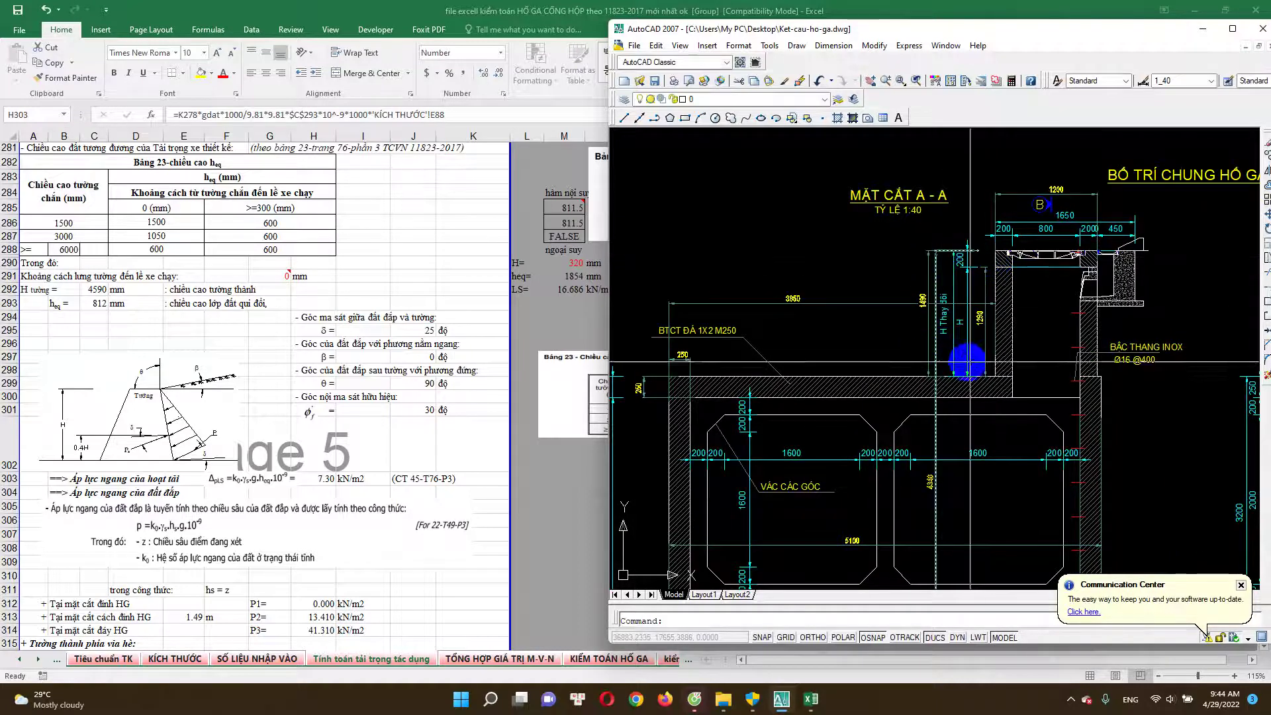
{"action": "left_click_drag", "start_coordinate": [927, 394], "coordinate": [1087, 274]}
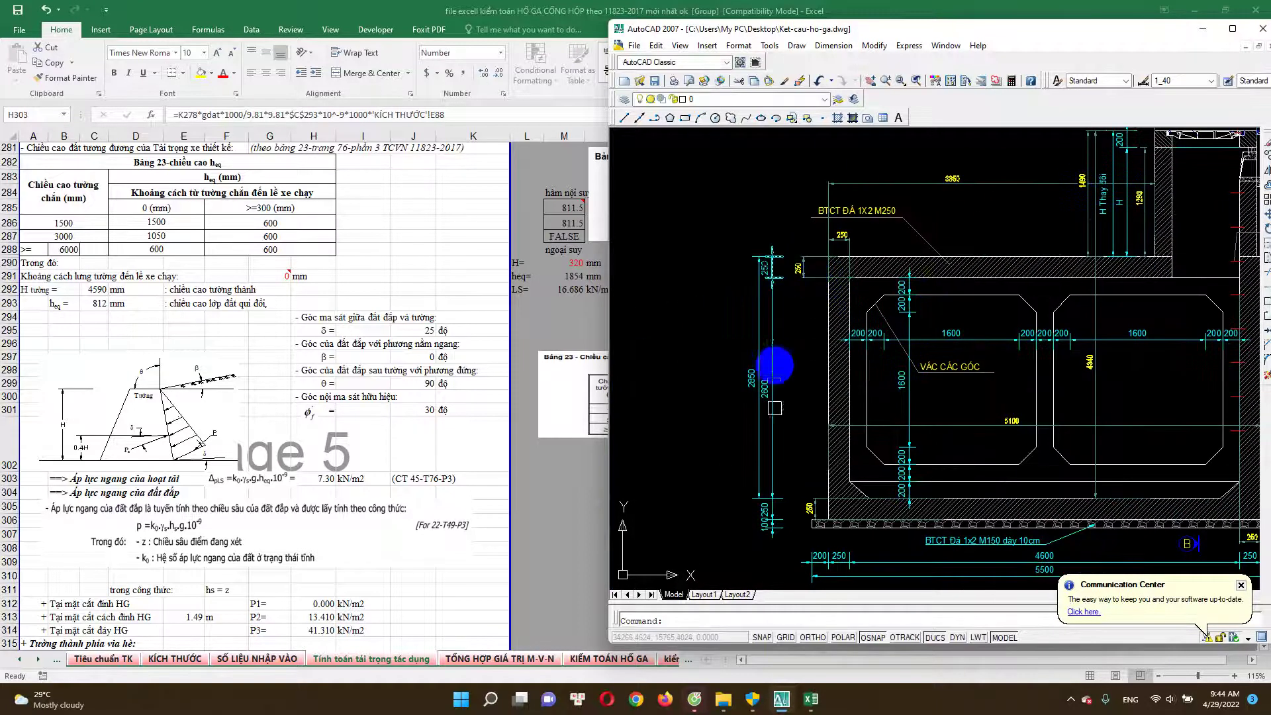
{"action": "left_click_drag", "start_coordinate": [1007, 320], "coordinate": [675, 421]}
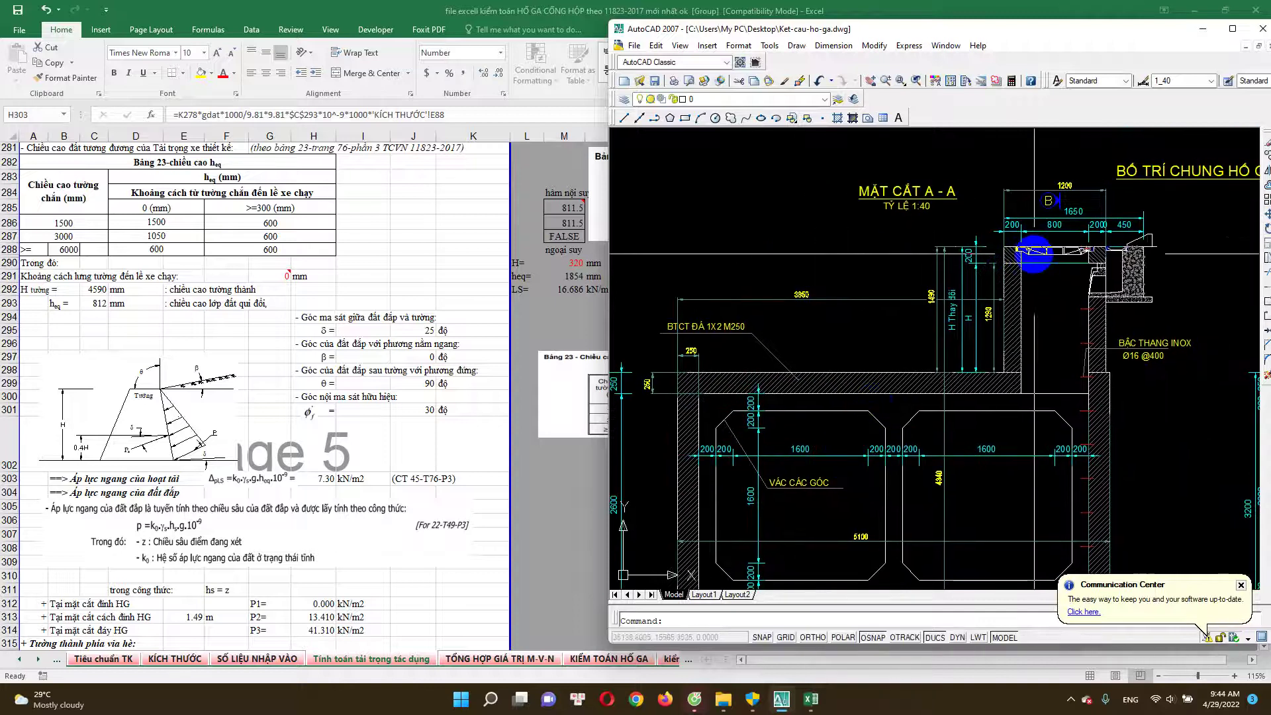
{"action": "scroll", "coordinate": [933, 244], "scroll_direction": "down", "scroll_amount": 2}
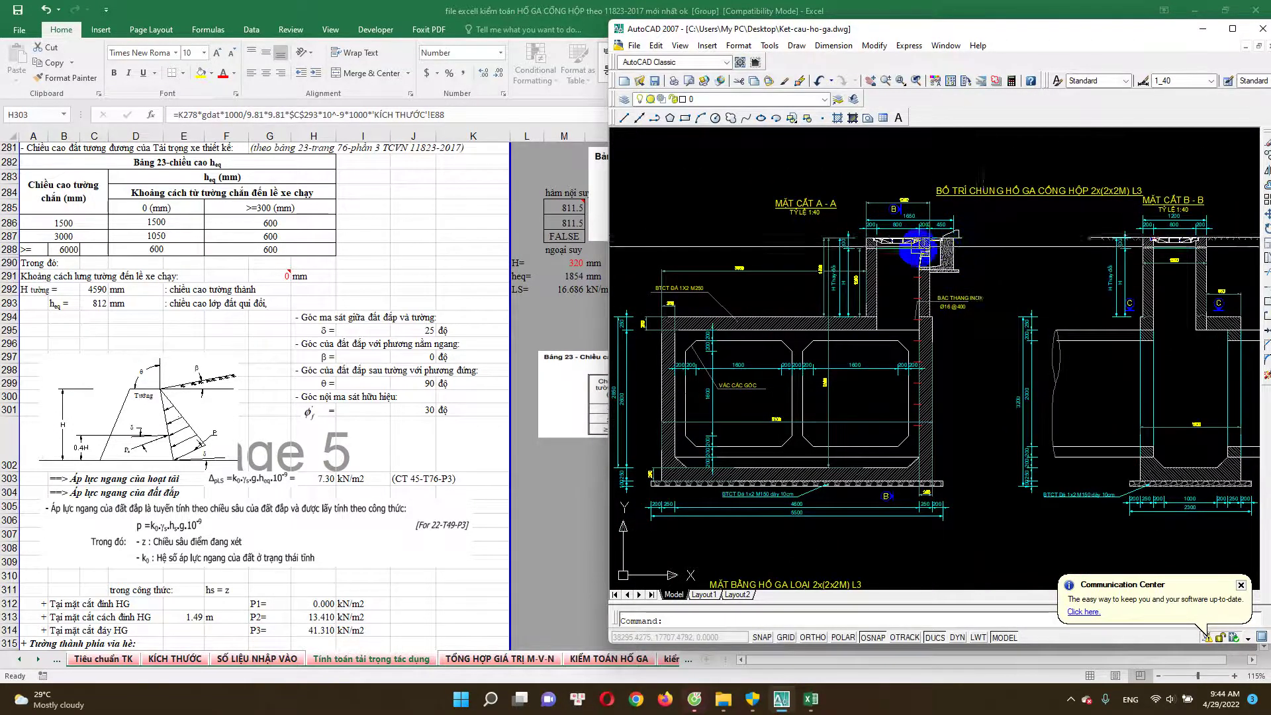
{"action": "scroll", "coordinate": [935, 249], "scroll_direction": "down", "scroll_amount": 1}
{"action": "scroll", "coordinate": [948, 234], "scroll_direction": "down", "scroll_amount": 1}
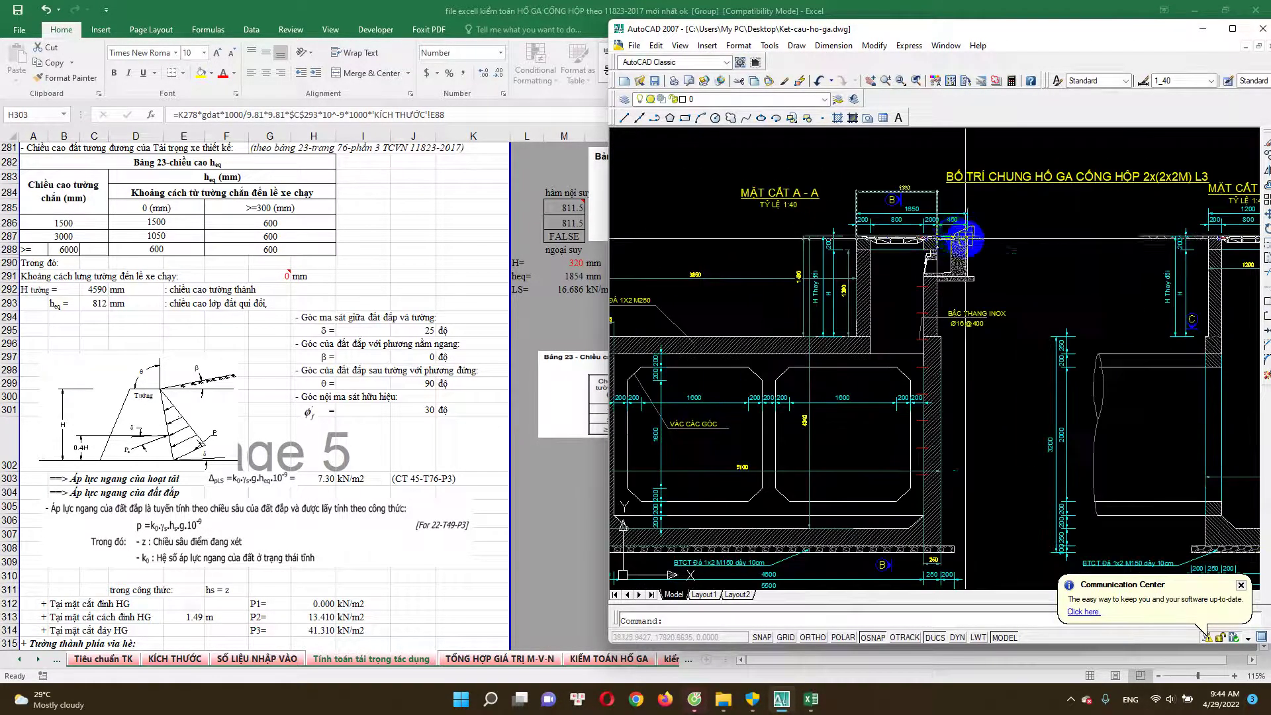
{"action": "scroll", "coordinate": [891, 245], "scroll_direction": "down", "scroll_amount": 1}
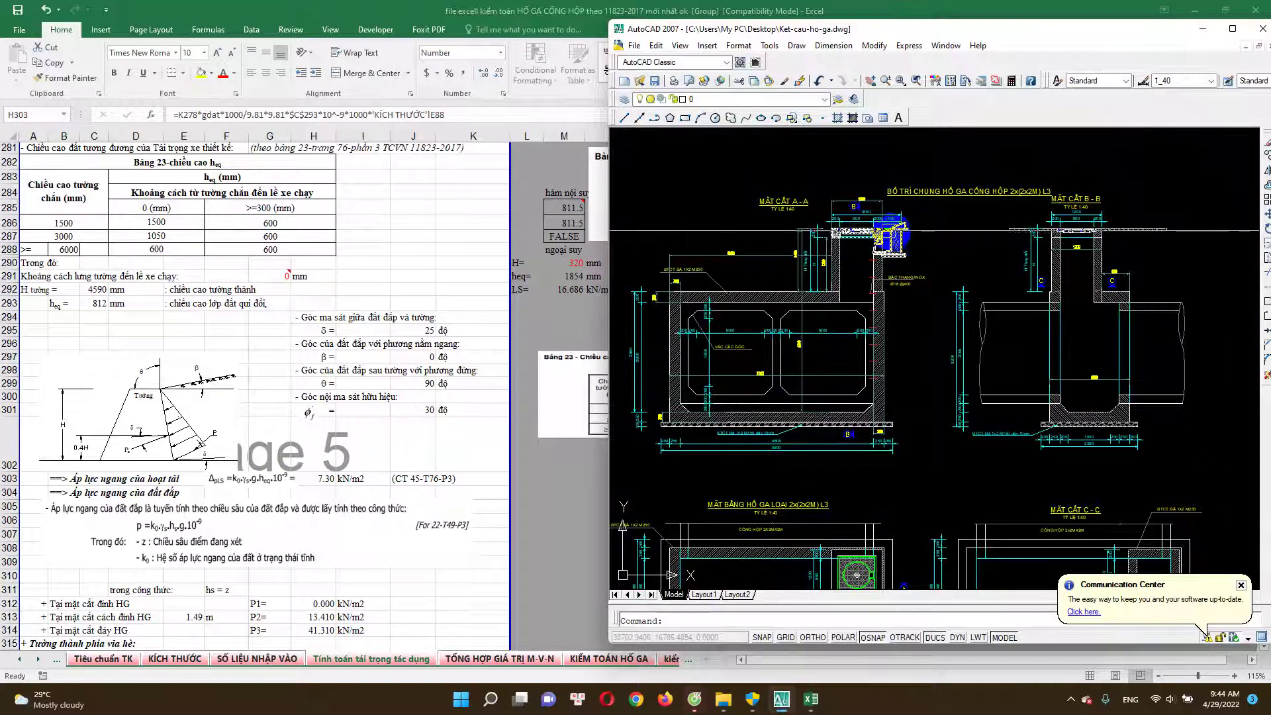
{"action": "scroll", "coordinate": [724, 368], "scroll_direction": "up", "scroll_amount": 1}
{"action": "scroll", "coordinate": [853, 235], "scroll_direction": "down", "scroll_amount": 1}
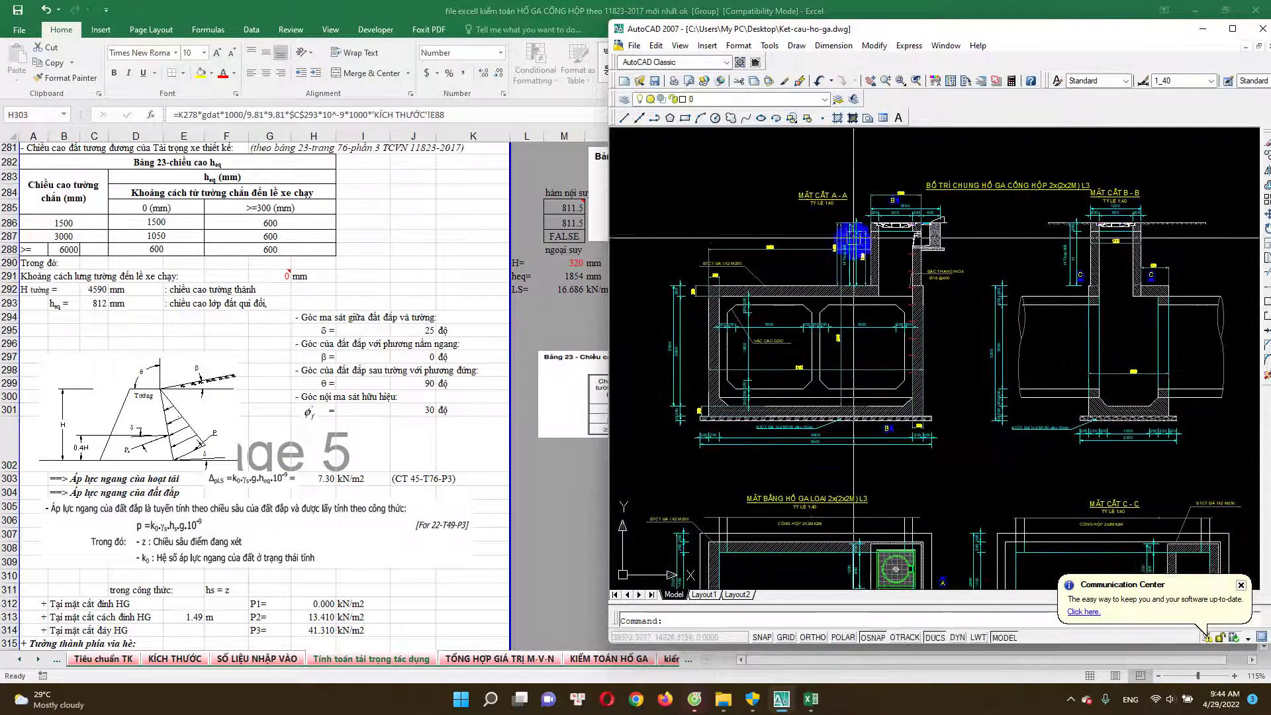
{"action": "left_click_drag", "start_coordinate": [933, 370], "coordinate": [840, 361]}
{"action": "scroll", "coordinate": [925, 198], "scroll_direction": "up", "scroll_amount": 1}
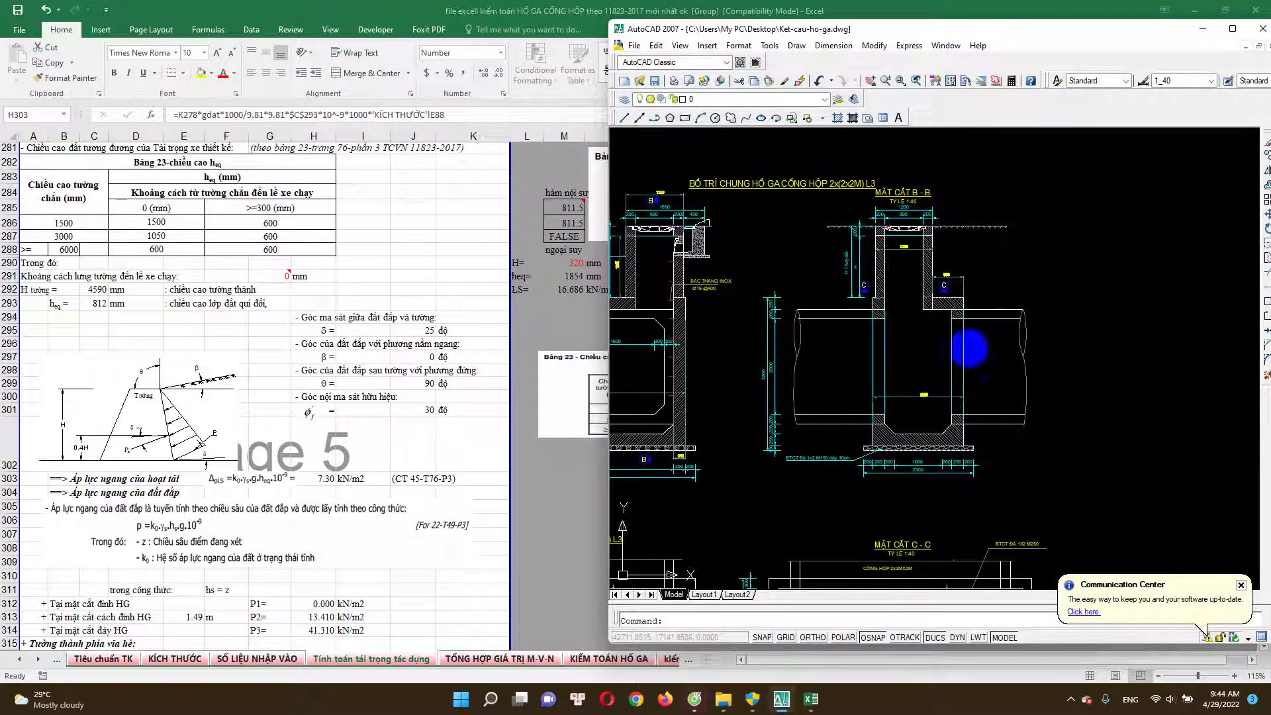
Re-center section A-A, then return to the Excel load sheet.
{"action": "left_click_drag", "start_coordinate": [826, 365], "coordinate": [1015, 360]}
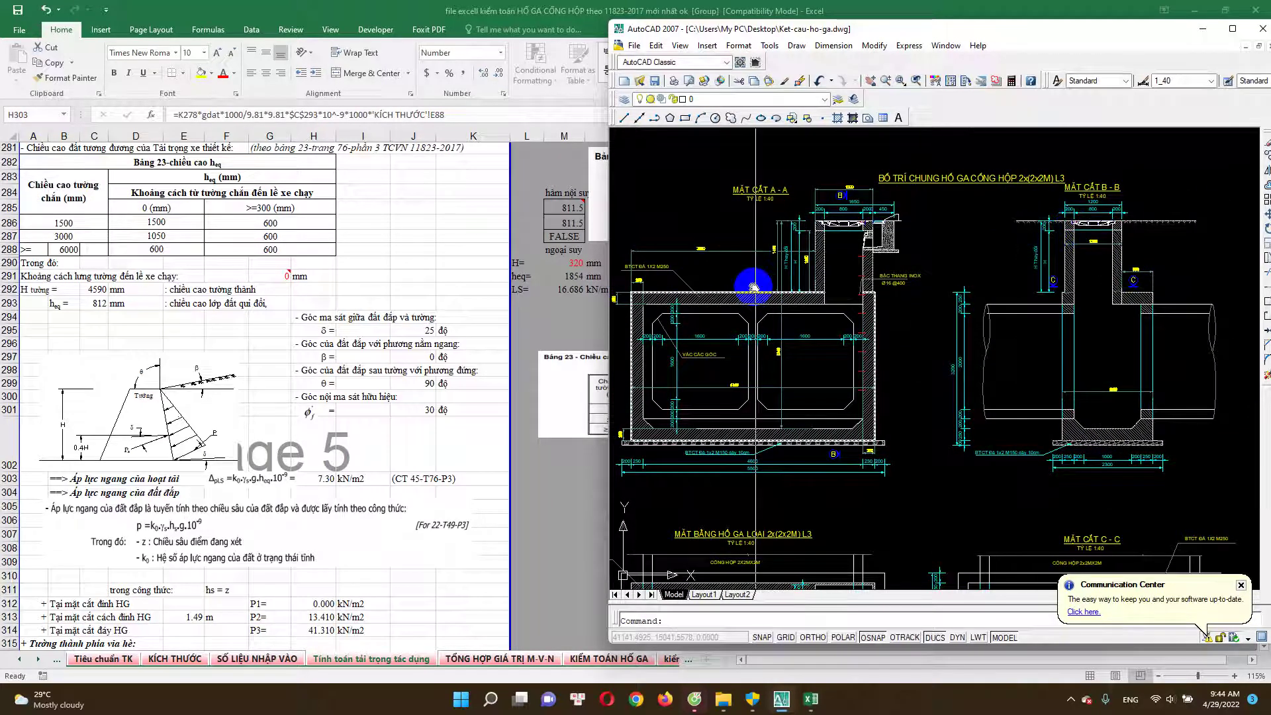
{"action": "left_click_drag", "start_coordinate": [816, 252], "coordinate": [932, 245]}
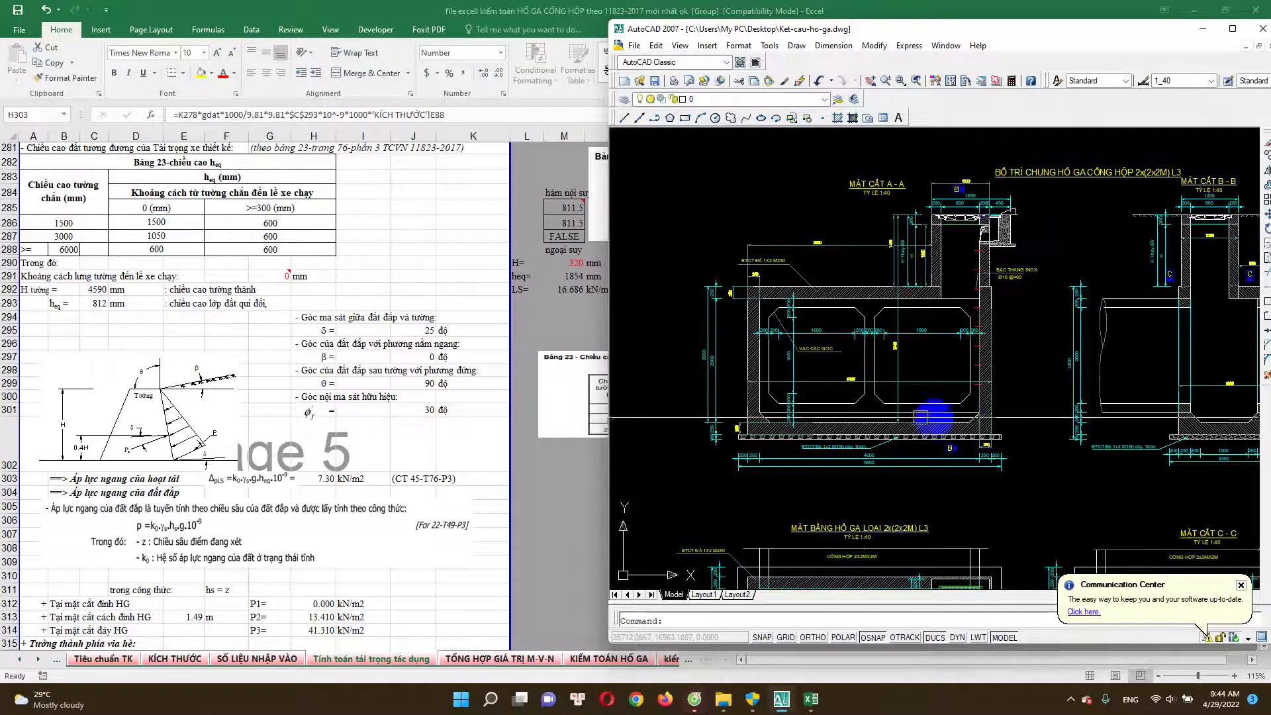
{"action": "key", "text": "alt+Tab"}
{"action": "scroll", "coordinate": [388, 410], "scroll_direction": "down", "scroll_amount": 1}
{"action": "scroll", "coordinate": [389, 409], "scroll_direction": "down", "scroll_amount": 2}
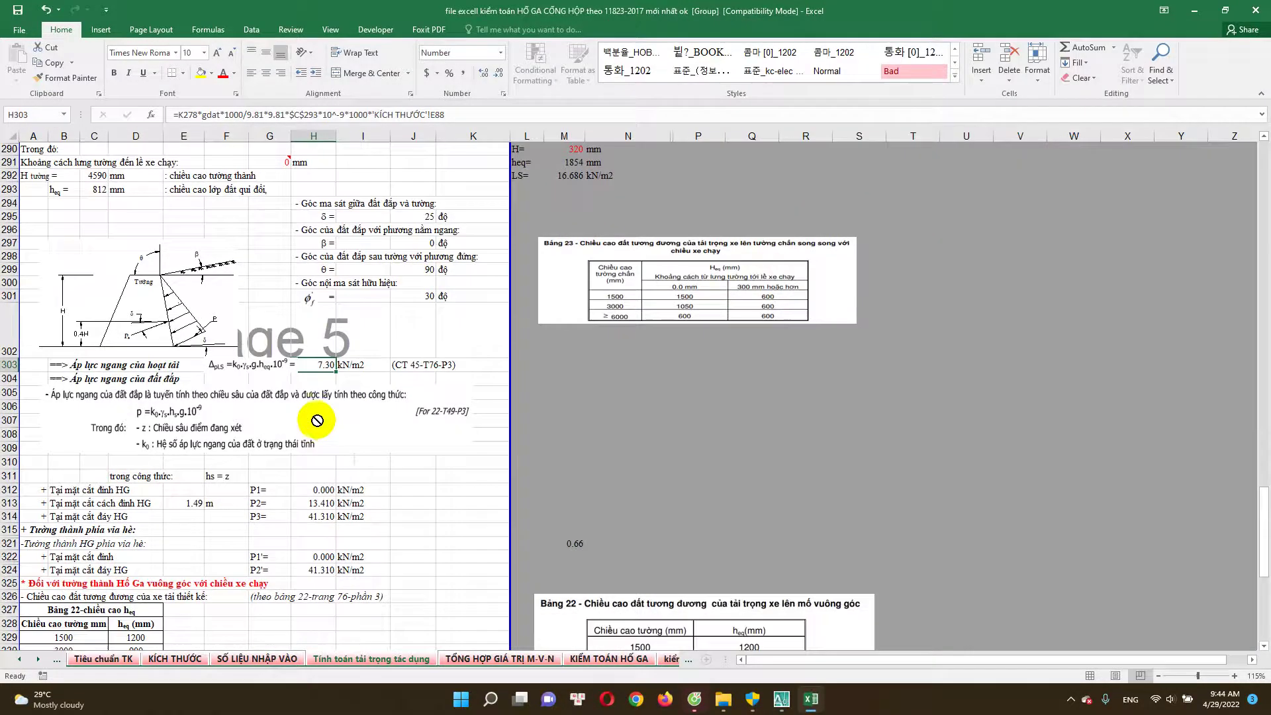
Check the H303 live-load pressure formula without changing it, then bring the AutoCAD drawing forward.
{"action": "double_click", "coordinate": [318, 366]}
{"action": "scroll", "coordinate": [183, 346], "scroll_direction": "up", "scroll_amount": 2}
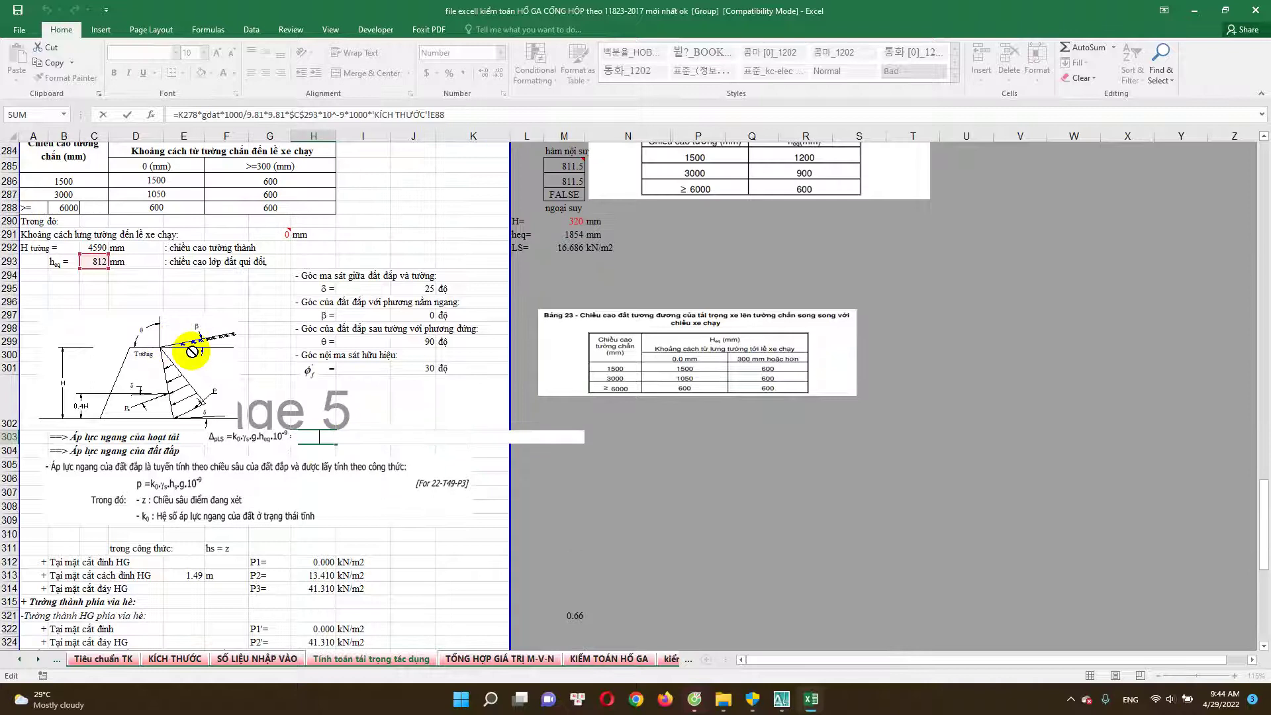
{"action": "key", "text": "Escape"}
{"action": "scroll", "coordinate": [138, 296], "scroll_direction": "up", "scroll_amount": 3}
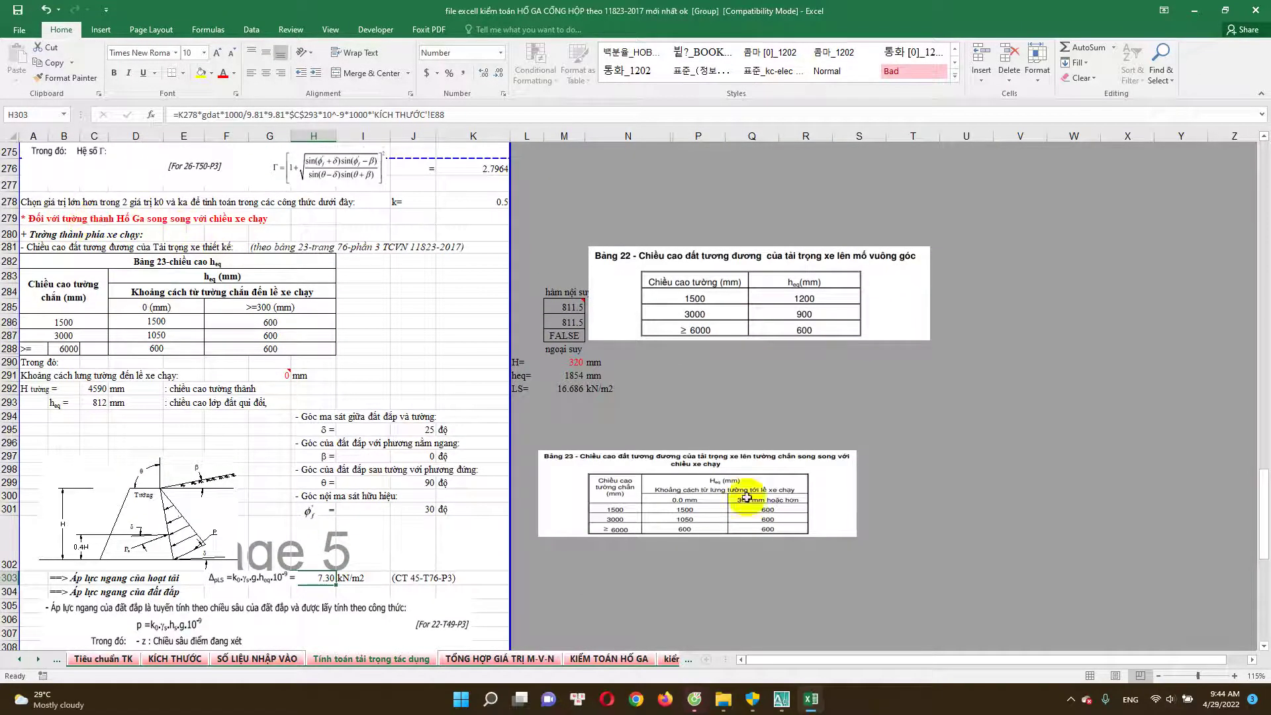
{"action": "left_click", "coordinate": [781, 699]}
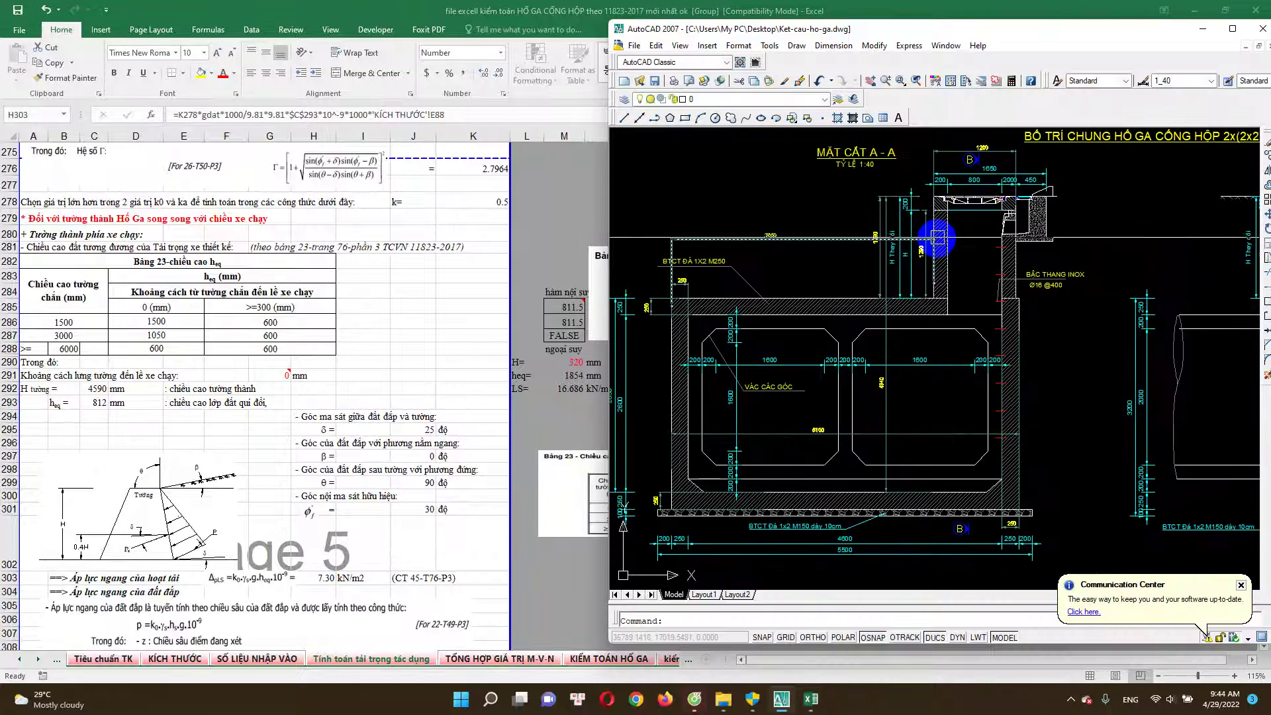
Zoom in and out on sections A-A and B-B of the manhole drawing.
{"action": "scroll", "coordinate": [936, 244], "scroll_direction": "up", "scroll_amount": 2}
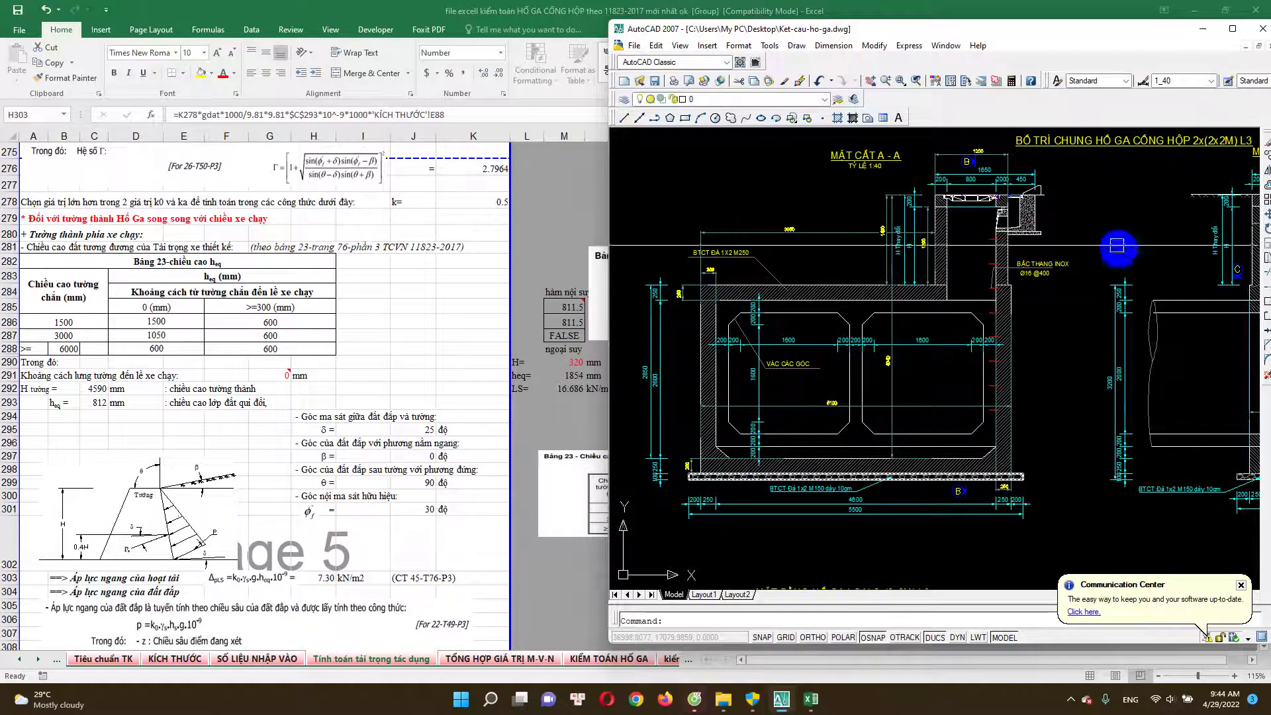
{"action": "scroll", "coordinate": [1017, 391], "scroll_direction": "down", "scroll_amount": 2}
{"action": "scroll", "coordinate": [920, 334], "scroll_direction": "up", "scroll_amount": 3}
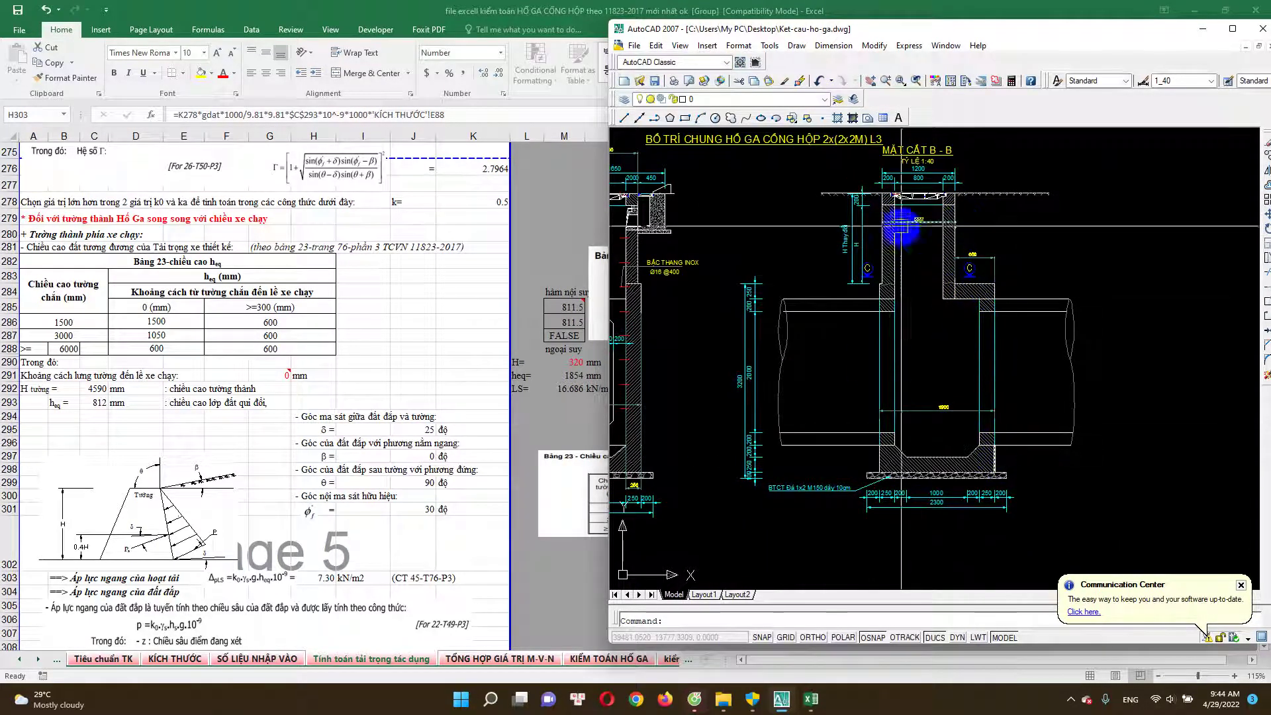
{"action": "scroll", "coordinate": [884, 394], "scroll_direction": "down", "scroll_amount": 3}
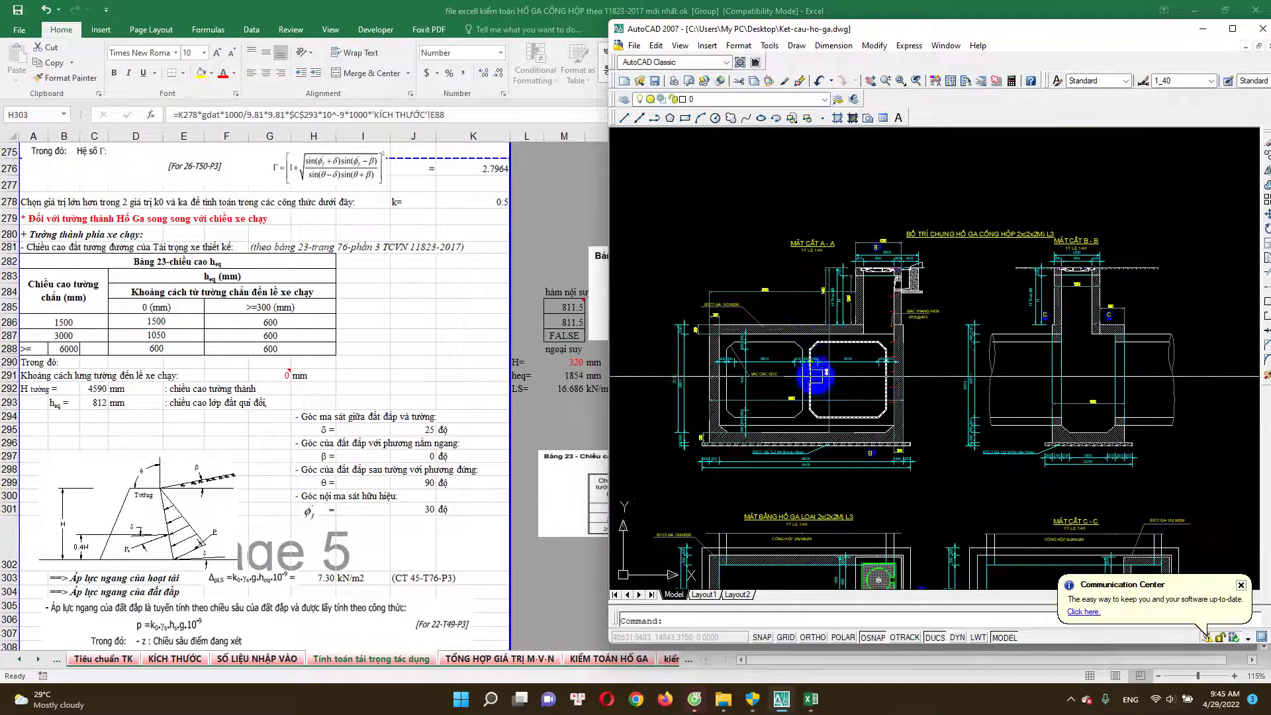
Window-select and clear section A-A's right inner chamber outline, nudge the view, and return to Excel.
{"action": "left_click_drag", "start_coordinate": [798, 317], "coordinate": [890, 430]}
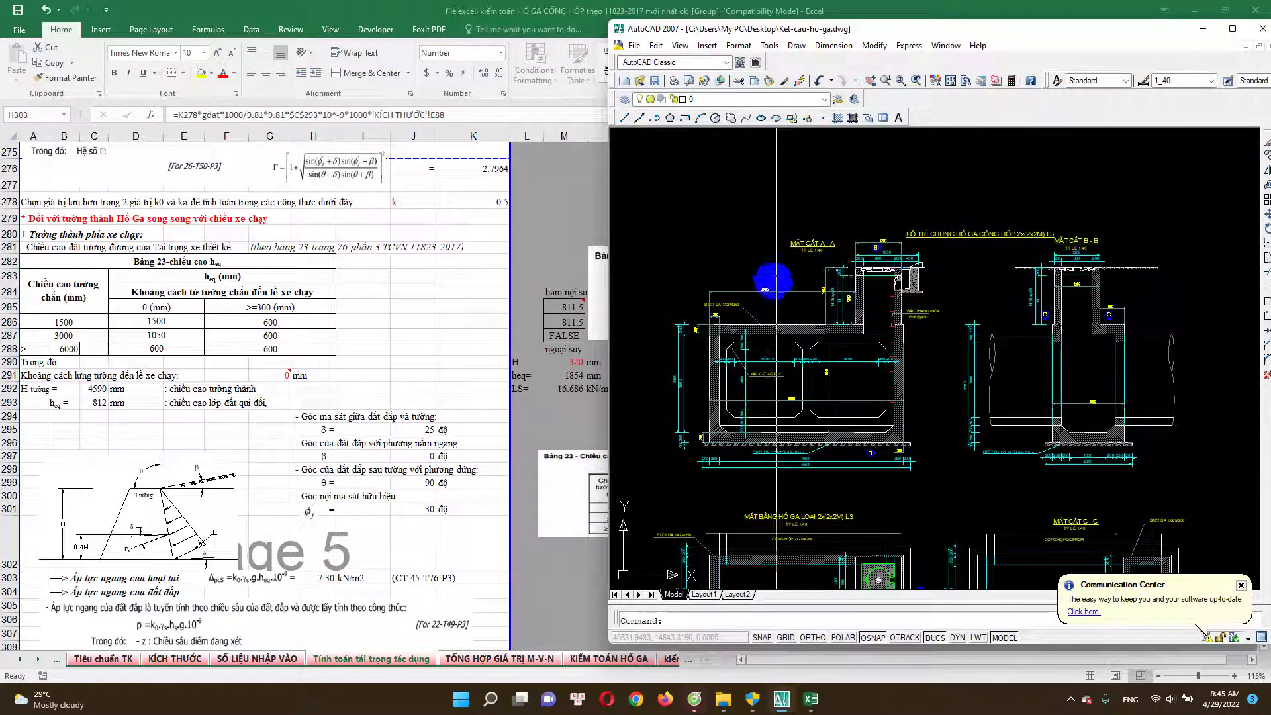
{"action": "key", "text": "Escape"}
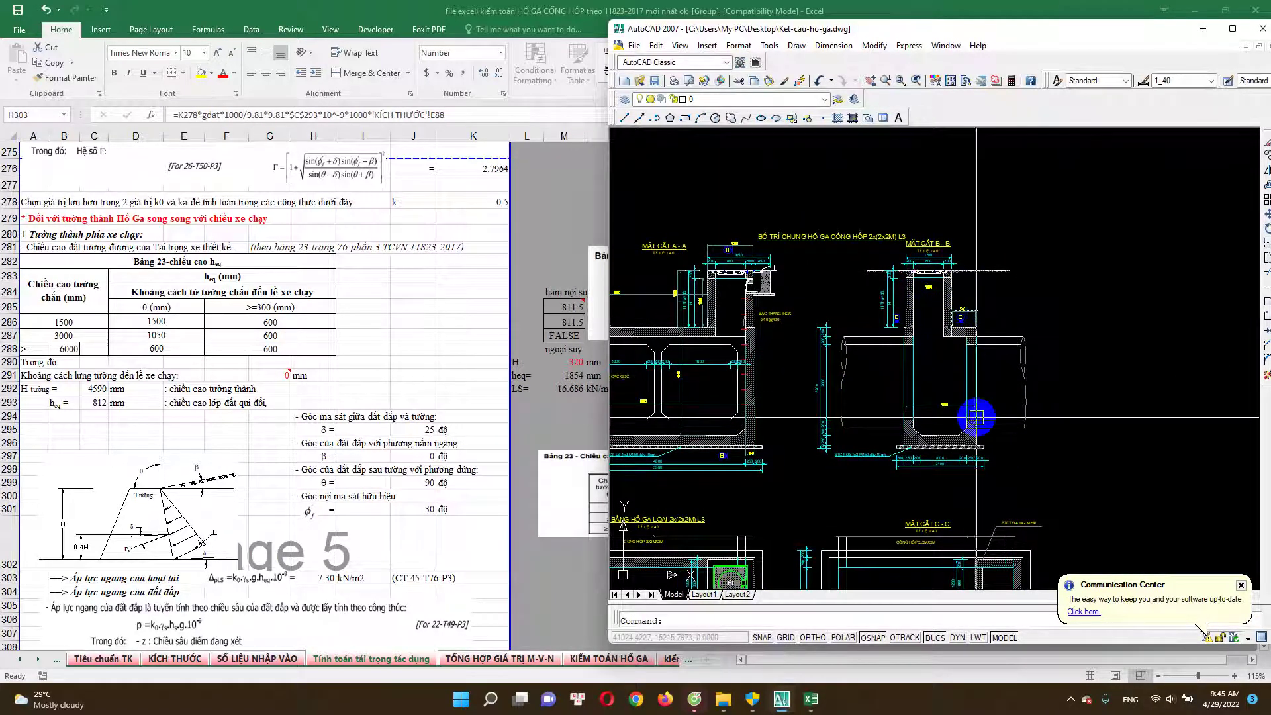
{"action": "left_click_drag", "start_coordinate": [888, 436], "coordinate": [962, 379]}
{"action": "key", "text": "alt+tab"}
{"action": "scroll", "coordinate": [383, 417], "scroll_direction": "down", "scroll_amount": 3}
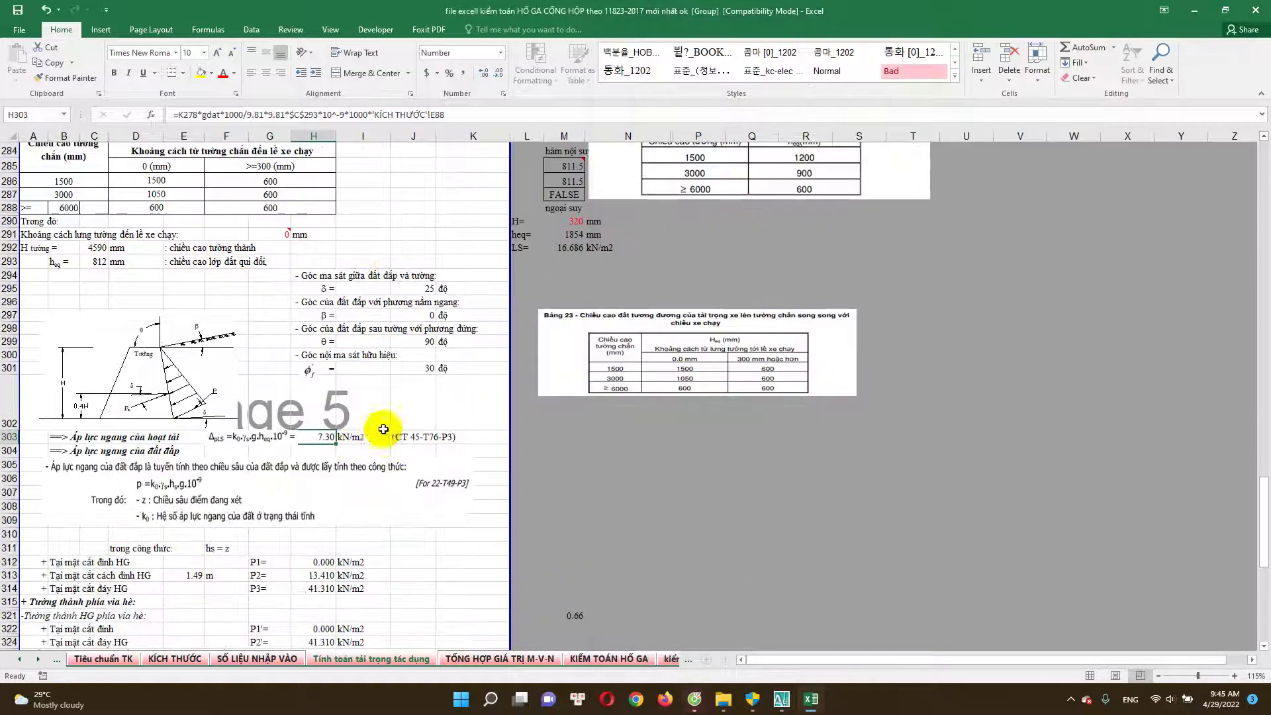
Cross-check earth-pressure rows 312–324 (P1–P3, P1'–P2') against a zoomed view of section A-A.
{"action": "key", "text": "Escape"}
{"action": "scroll", "coordinate": [354, 467], "scroll_direction": "down", "scroll_amount": 3}
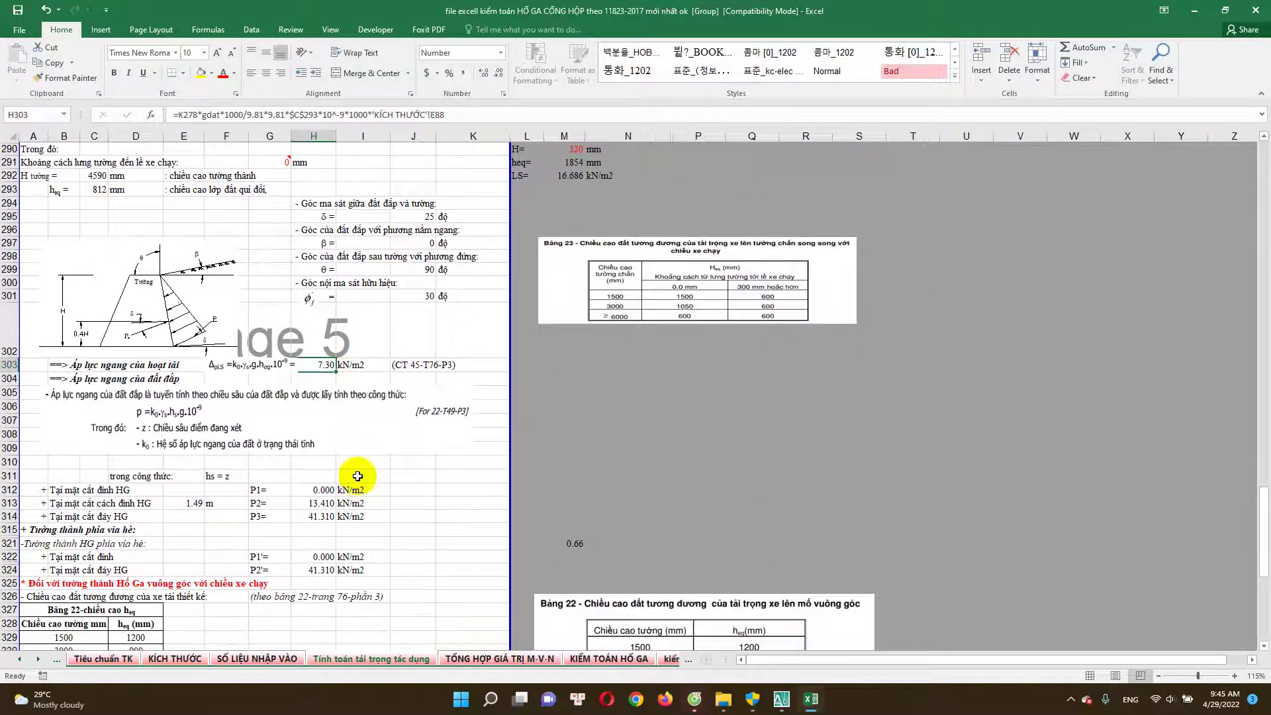
{"action": "left_click", "coordinate": [759, 685]}
{"action": "scroll", "coordinate": [963, 305], "scroll_direction": "up", "scroll_amount": 2}
{"action": "scroll", "coordinate": [963, 306], "scroll_direction": "up", "scroll_amount": 1}
{"action": "scroll", "coordinate": [963, 306], "scroll_direction": "up", "scroll_amount": 1}
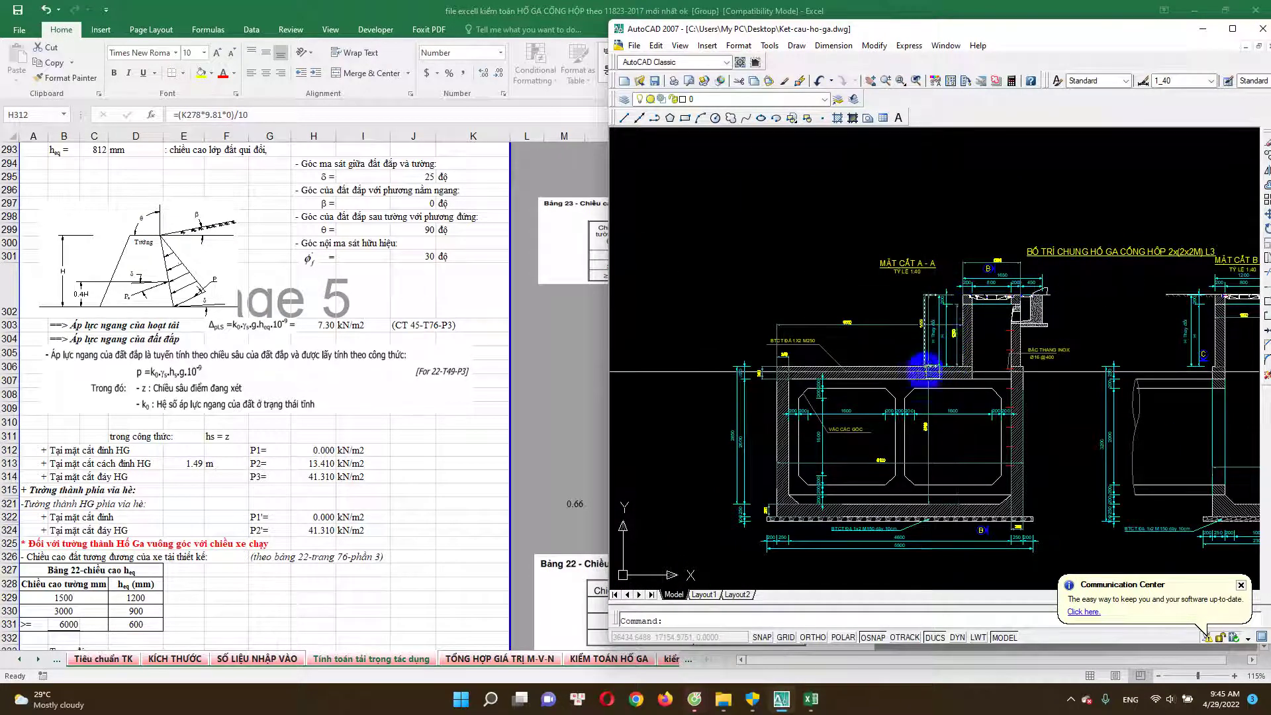
{"action": "scroll", "coordinate": [925, 371], "scroll_direction": "down", "scroll_amount": 1}
{"action": "scroll", "coordinate": [849, 324], "scroll_direction": "up", "scroll_amount": 1}
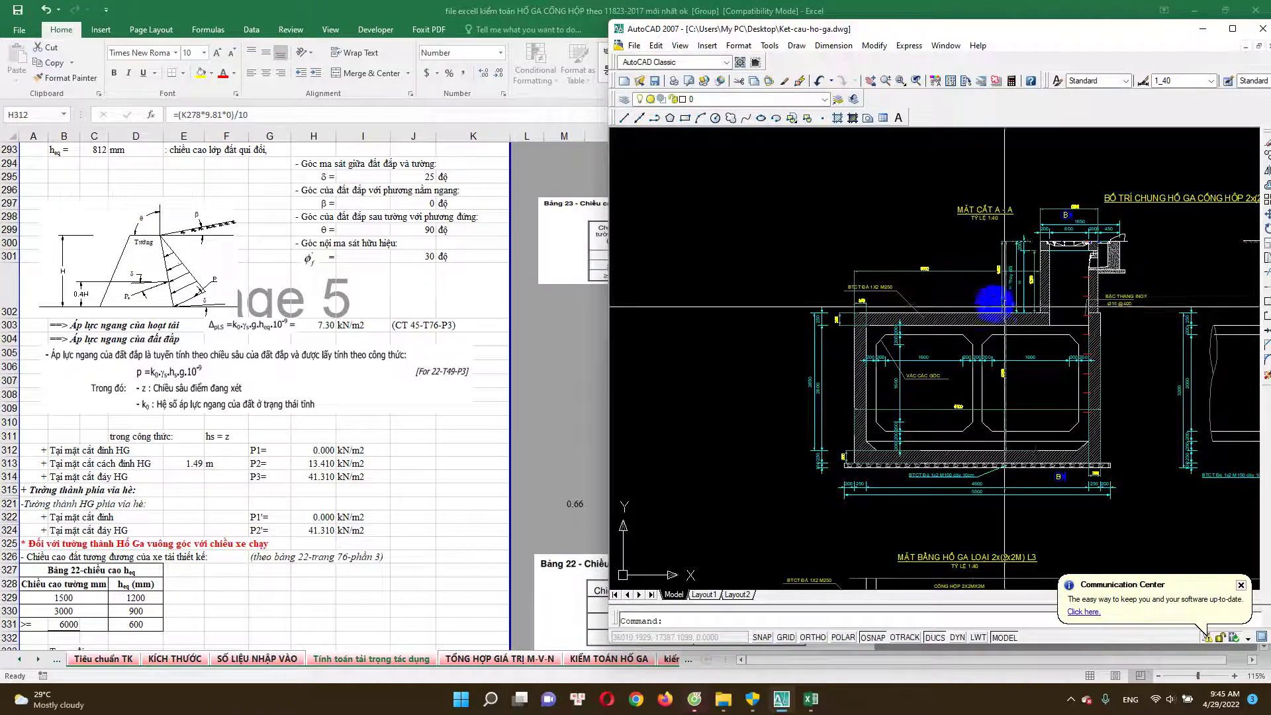
{"action": "scroll", "coordinate": [823, 360], "scroll_direction": "up", "scroll_amount": 1}
{"action": "scroll", "coordinate": [998, 255], "scroll_direction": "down", "scroll_amount": 1}
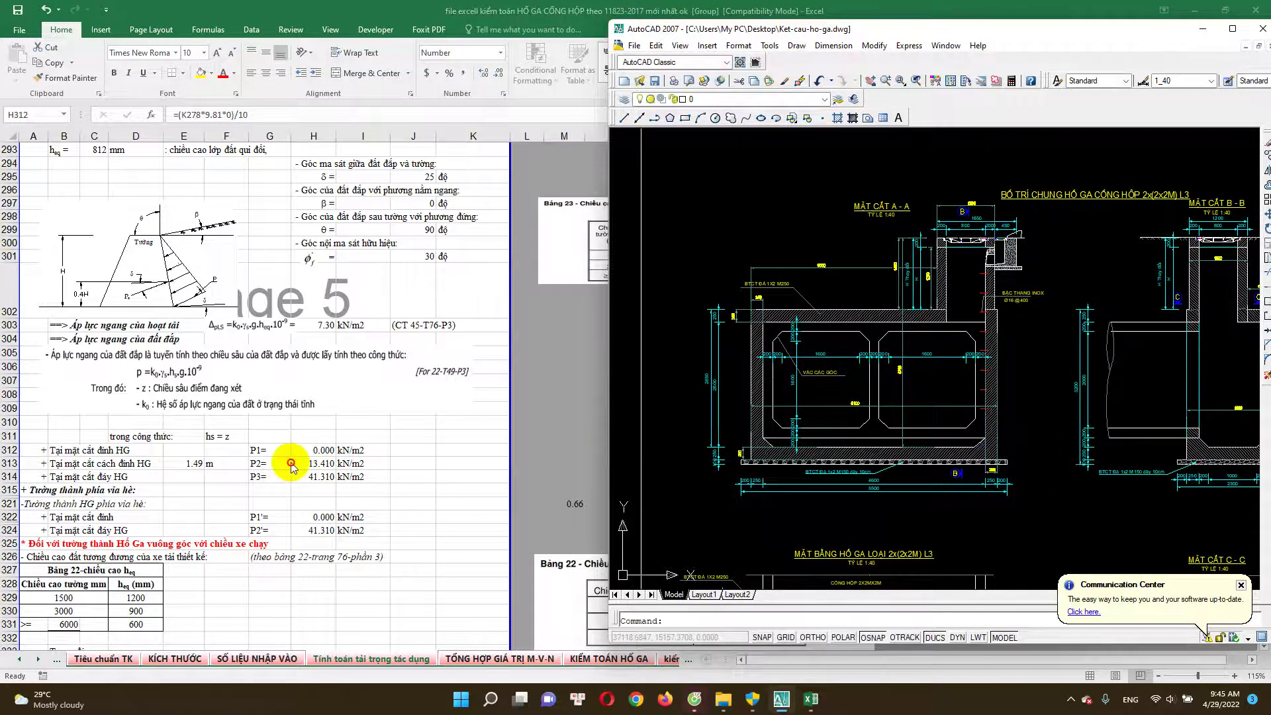
{"action": "left_click", "coordinate": [292, 464]}
{"action": "scroll", "coordinate": [110, 461], "scroll_direction": "down", "scroll_amount": 1}
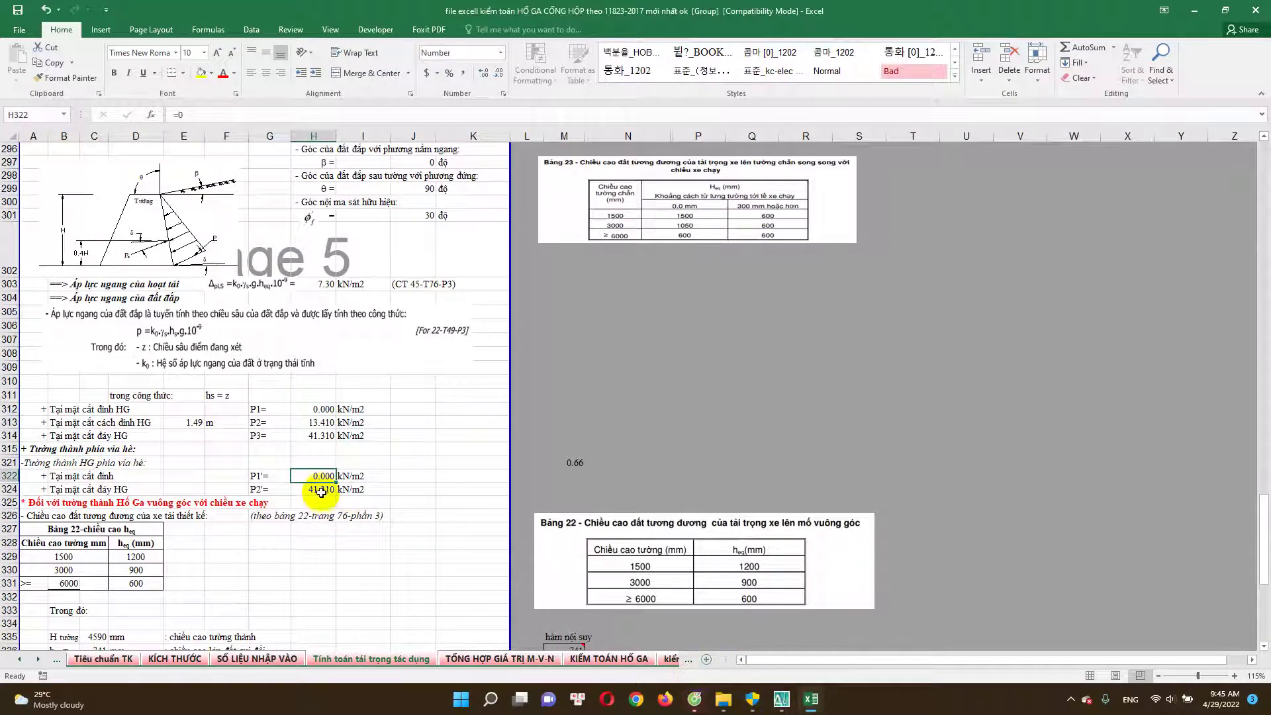
Switch between the drawing and the workbook to compare the earth-pressure values.
{"action": "left_click", "coordinate": [782, 699]}
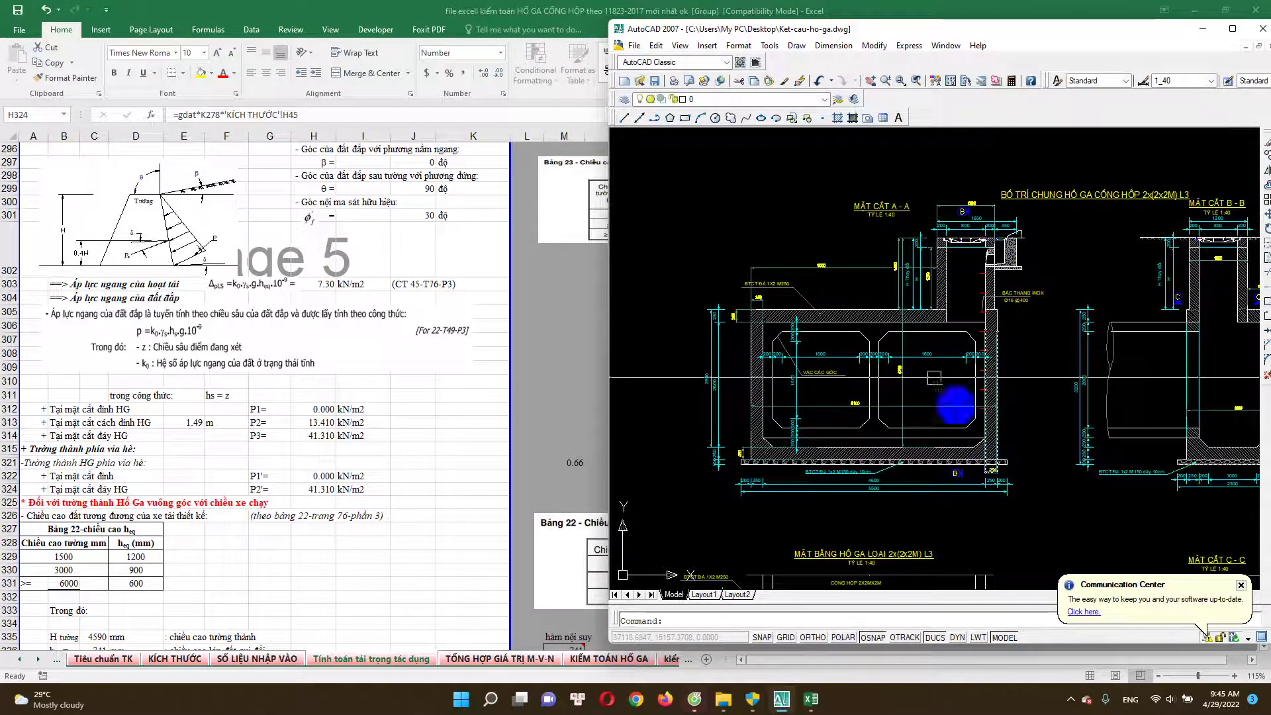
{"action": "left_click", "coordinate": [291, 458]}
{"action": "scroll", "coordinate": [334, 424], "scroll_direction": "down", "scroll_amount": 2}
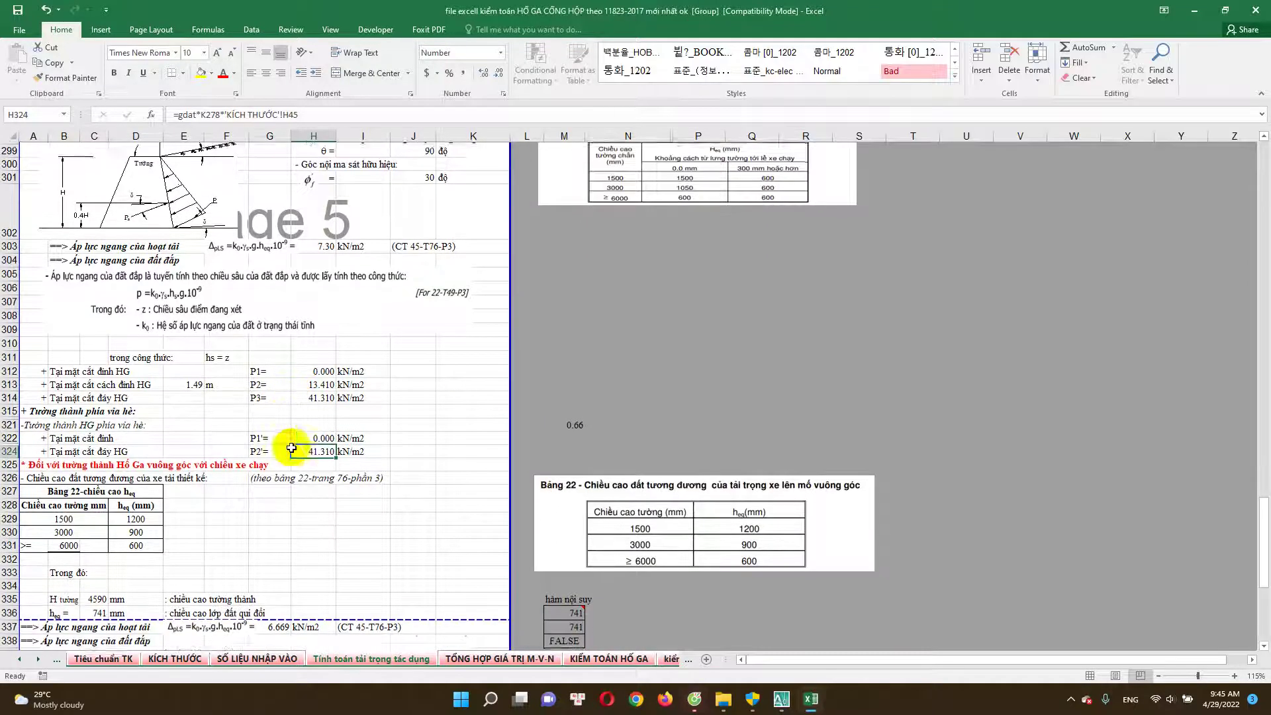
{"action": "left_click", "coordinate": [185, 343]}
{"action": "left_click", "coordinate": [782, 699]}
{"action": "scroll", "coordinate": [920, 284], "scroll_direction": "up", "scroll_amount": 3}
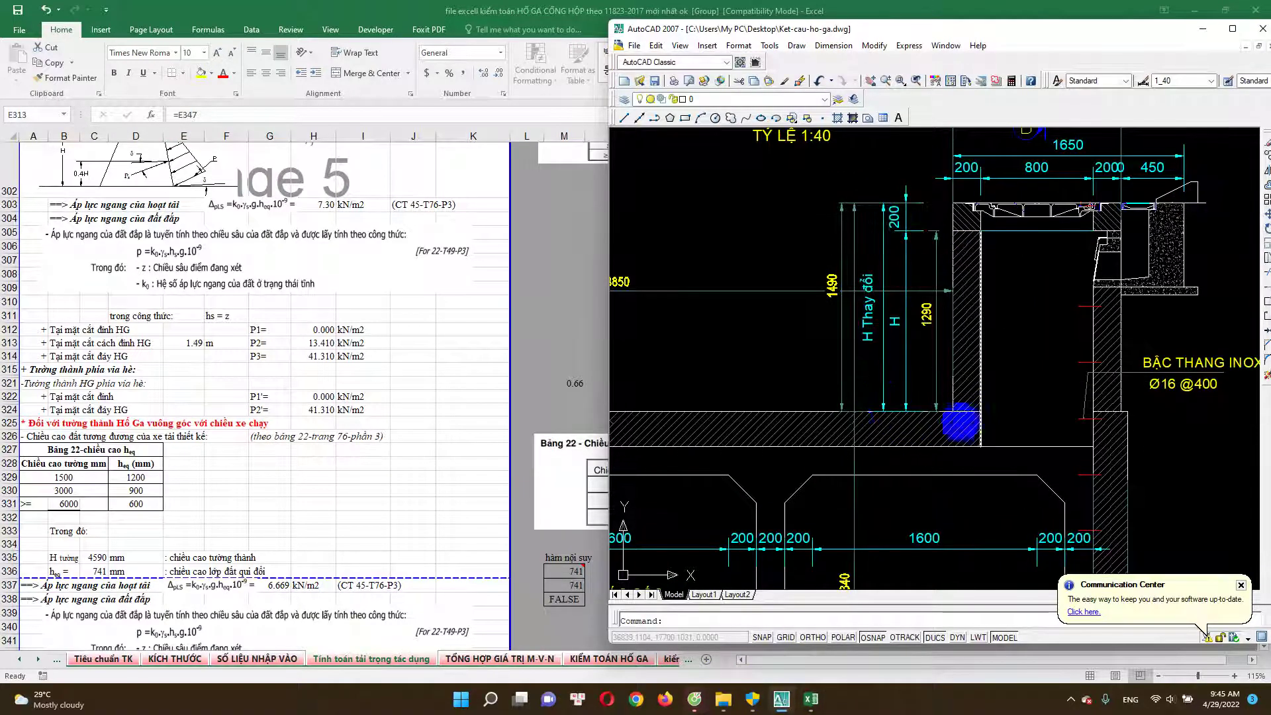
Scroll to section IV, showing heq = 741 mm and 6.669 kN/m2 live-load pressure, checking the drawing alongside.
{"action": "left_click", "coordinate": [249, 438]}
{"action": "scroll", "coordinate": [252, 469], "scroll_direction": "down", "scroll_amount": 3}
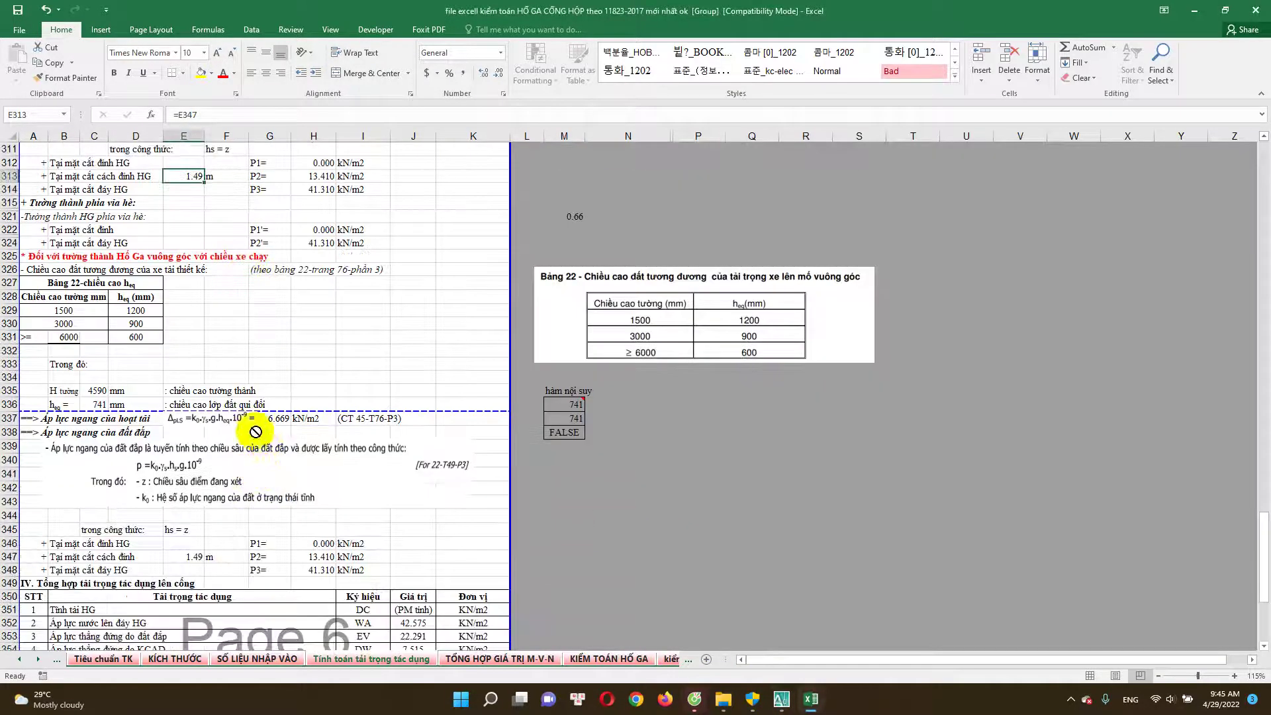
{"action": "scroll", "coordinate": [146, 331], "scroll_direction": "down", "scroll_amount": 1}
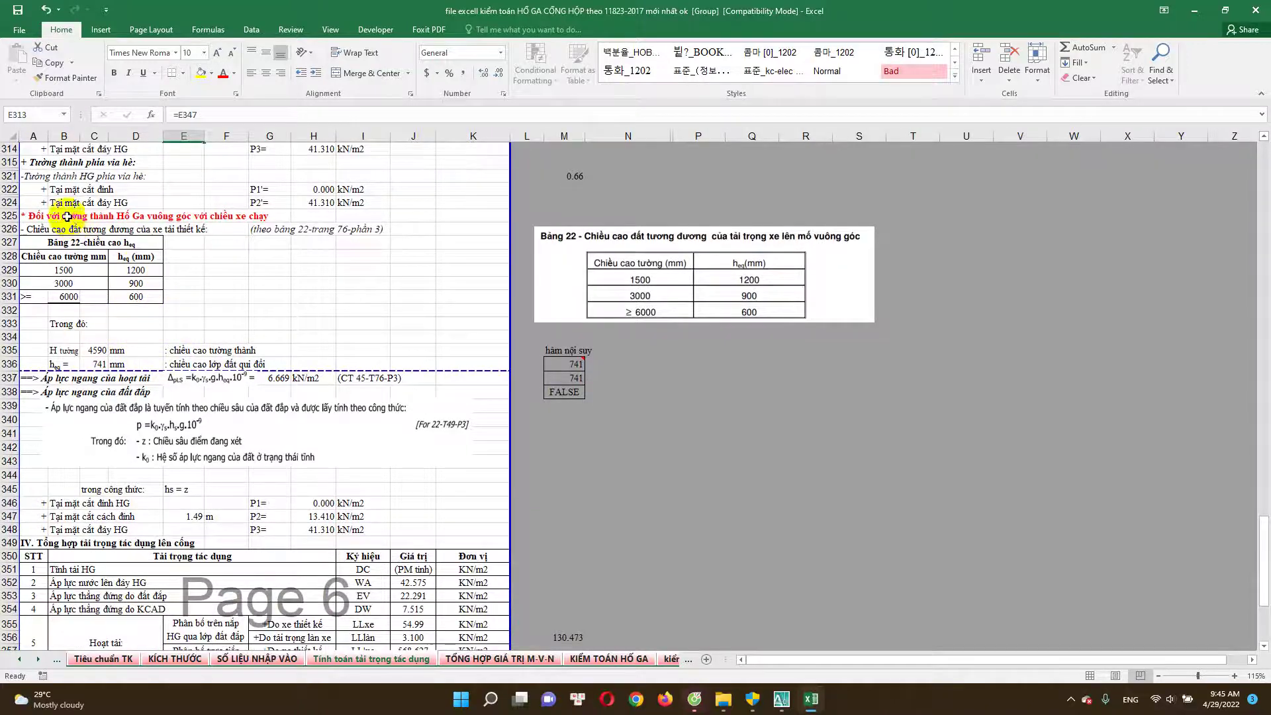
{"action": "left_click", "coordinate": [782, 699]}
{"action": "scroll", "coordinate": [670, 575], "scroll_direction": "down", "scroll_amount": 3}
{"action": "scroll", "coordinate": [671, 575], "scroll_direction": "up", "scroll_amount": 5}
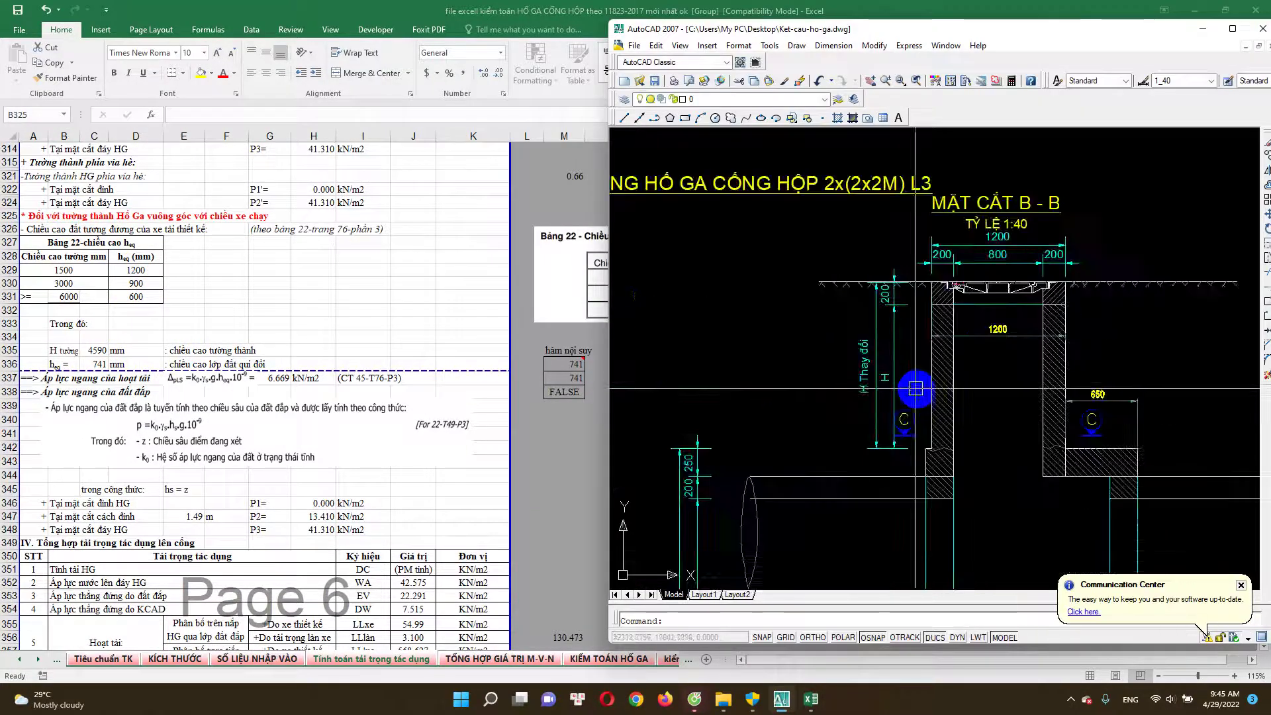
{"action": "scroll", "coordinate": [912, 305], "scroll_direction": "down", "scroll_amount": 5}
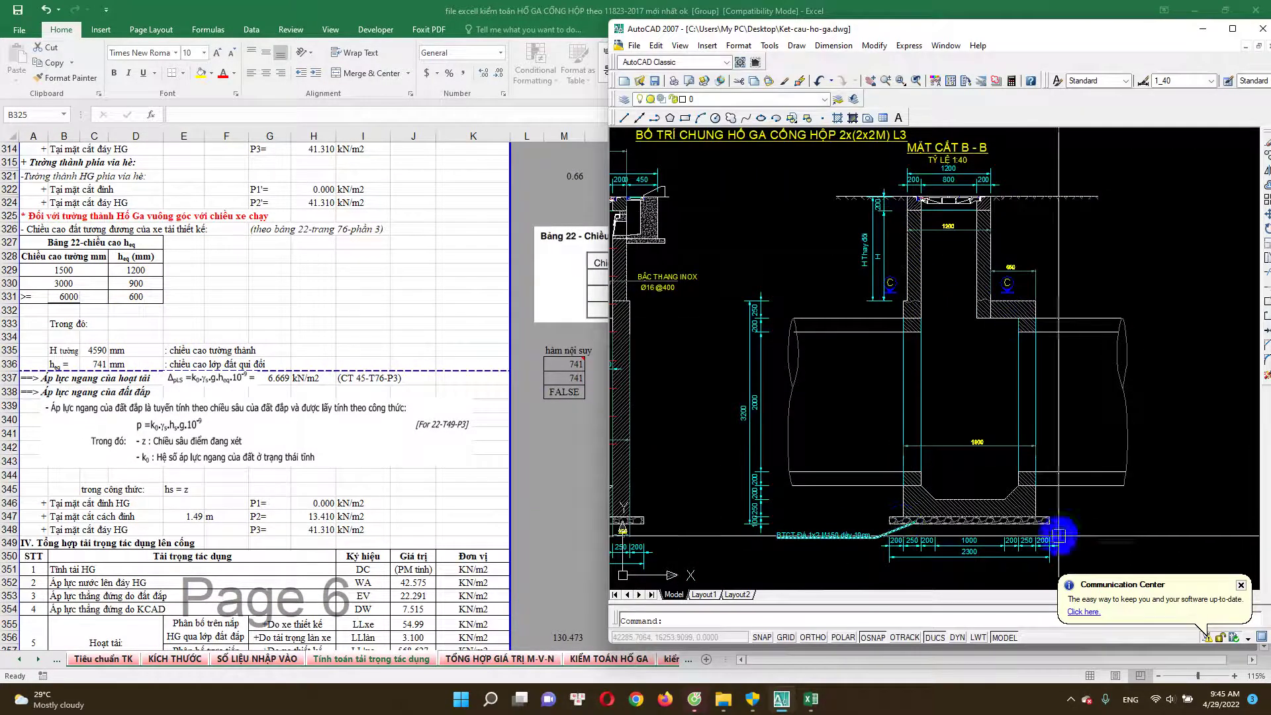
{"action": "left_click", "coordinate": [136, 470]}
{"action": "scroll", "coordinate": [202, 474], "scroll_direction": "down", "scroll_amount": 1}
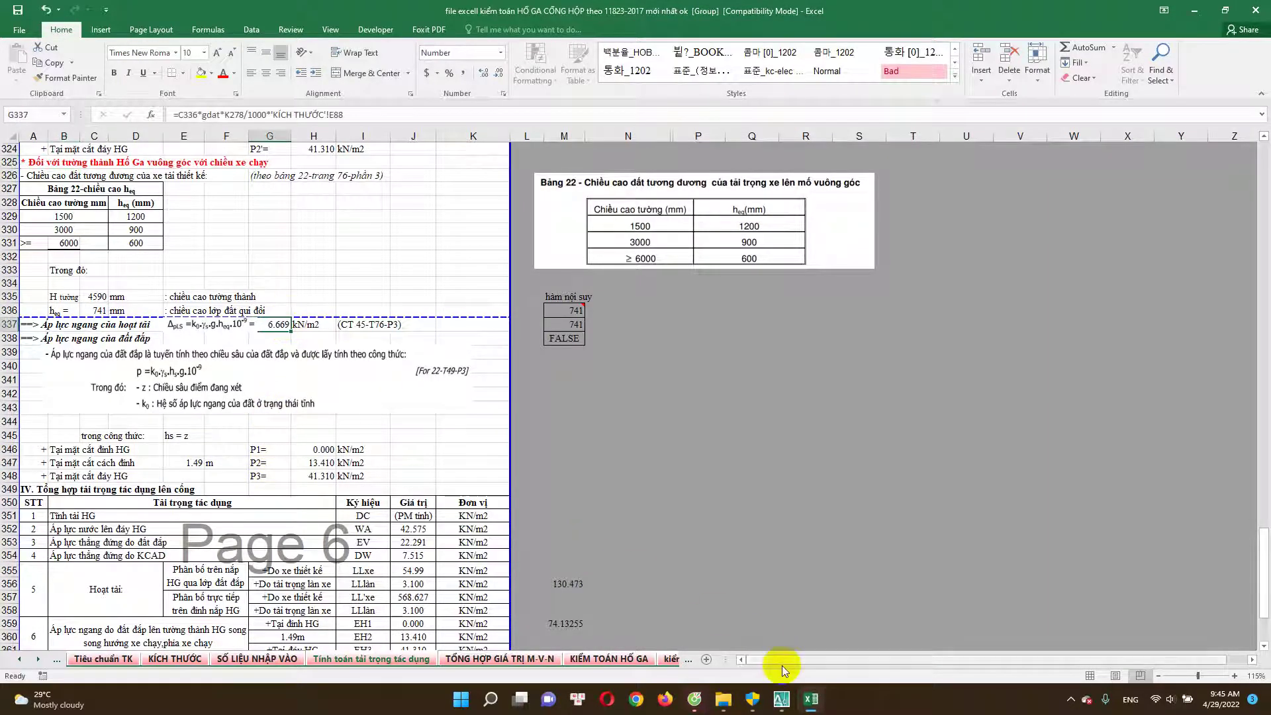
{"action": "left_click", "coordinate": [785, 703]}
{"action": "scroll", "coordinate": [678, 357], "scroll_direction": "up", "scroll_amount": 3}
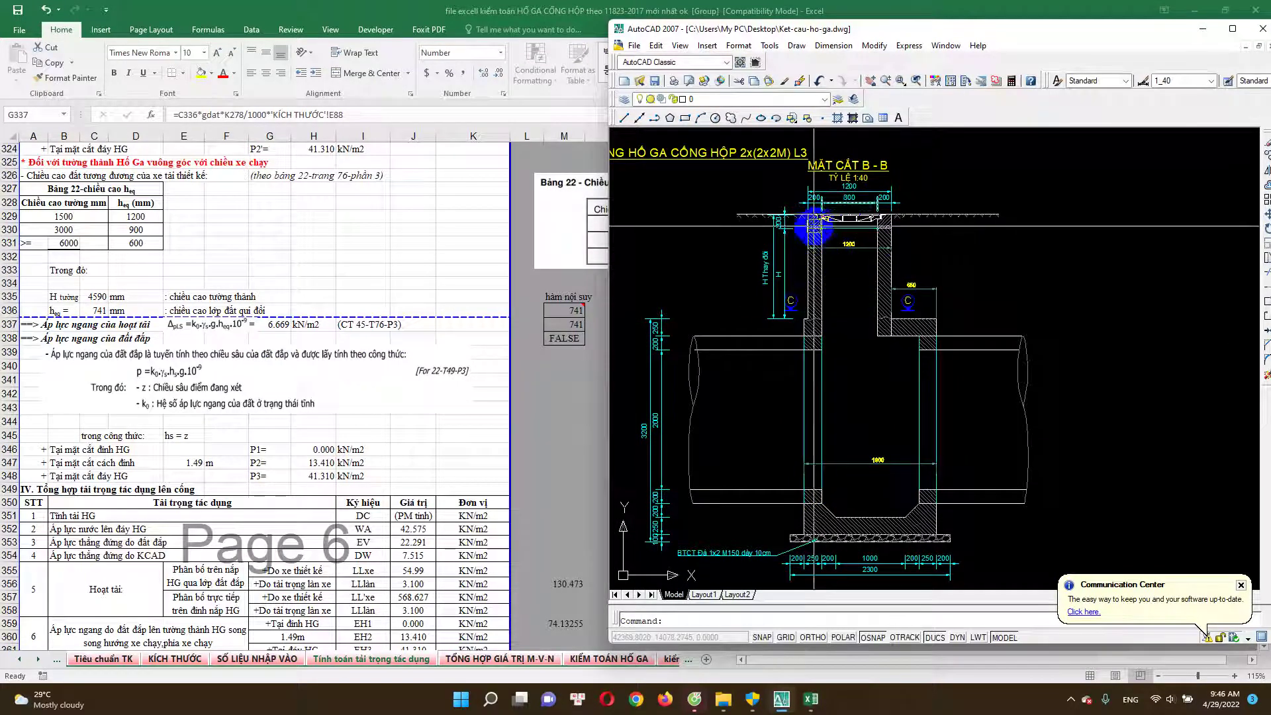
{"action": "left_click", "coordinate": [930, 217]}
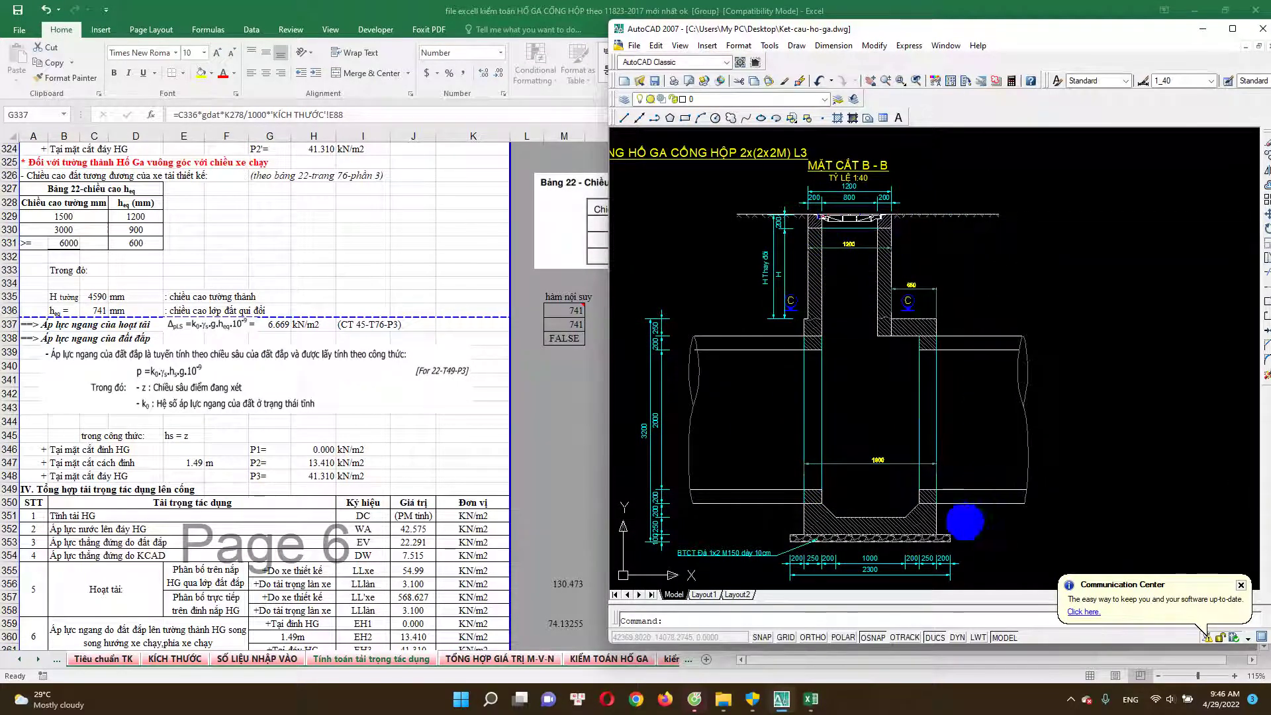
{"action": "left_click", "coordinate": [341, 441]}
{"action": "scroll", "coordinate": [316, 451], "scroll_direction": "down", "scroll_amount": 1}
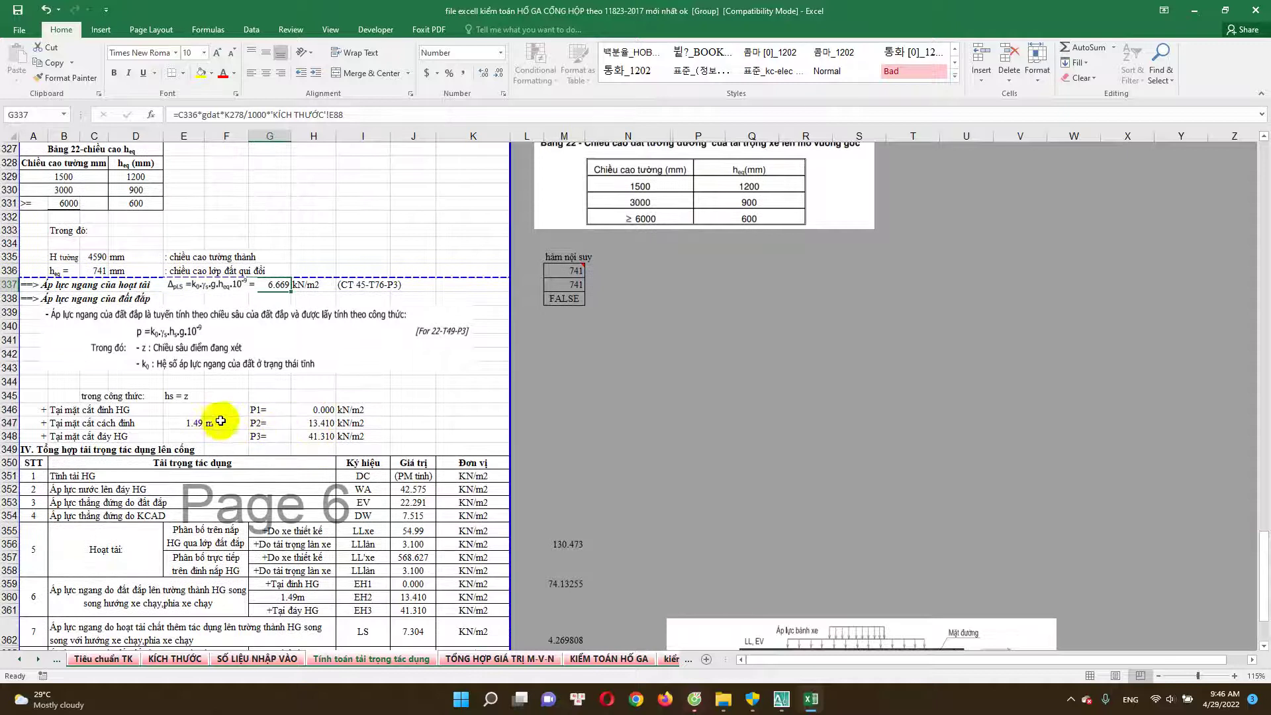
{"action": "left_click", "coordinate": [772, 697]}
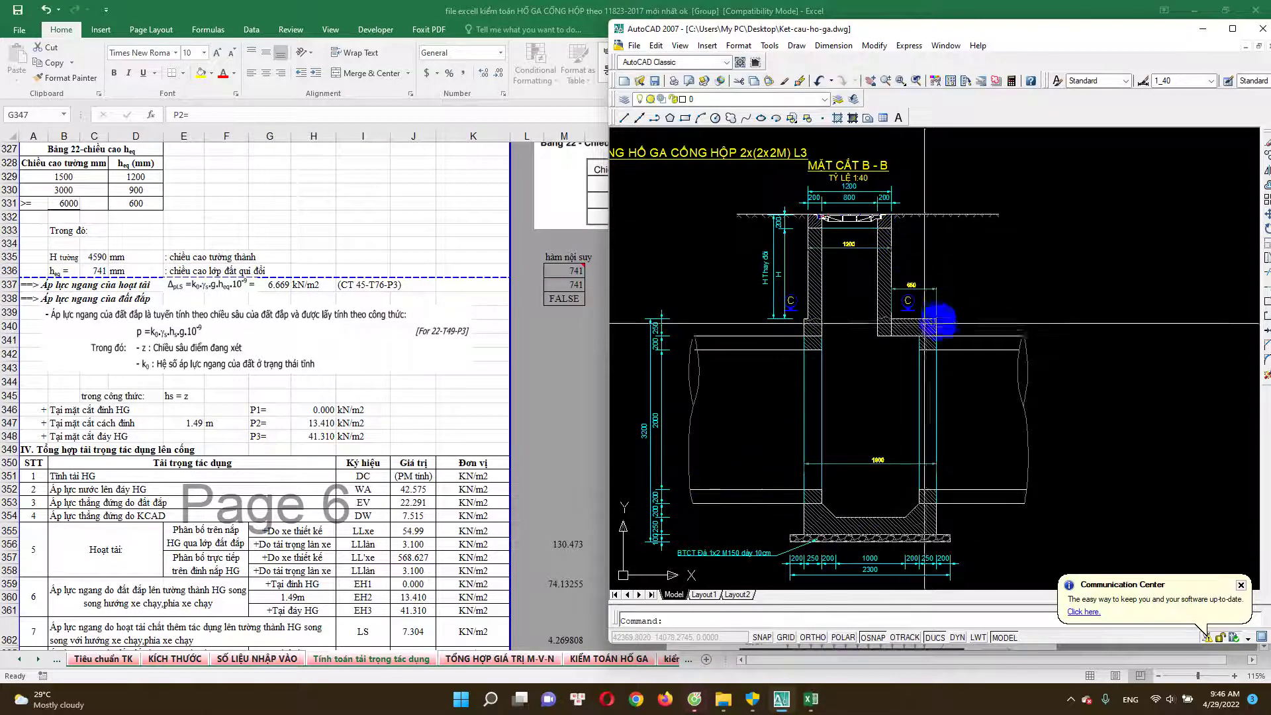
{"action": "left_click", "coordinate": [286, 474]}
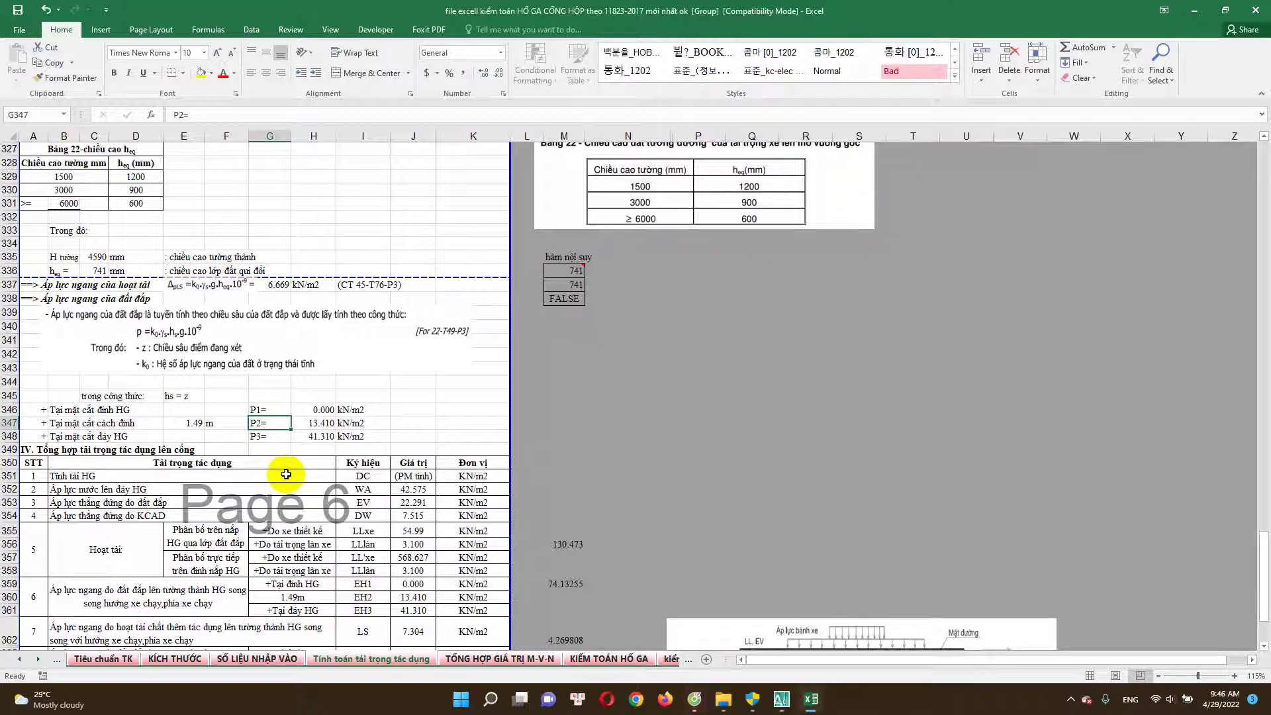
{"action": "scroll", "coordinate": [295, 470], "scroll_direction": "down", "scroll_amount": 2}
{"action": "scroll", "coordinate": [309, 454], "scroll_direction": "down", "scroll_amount": 1}
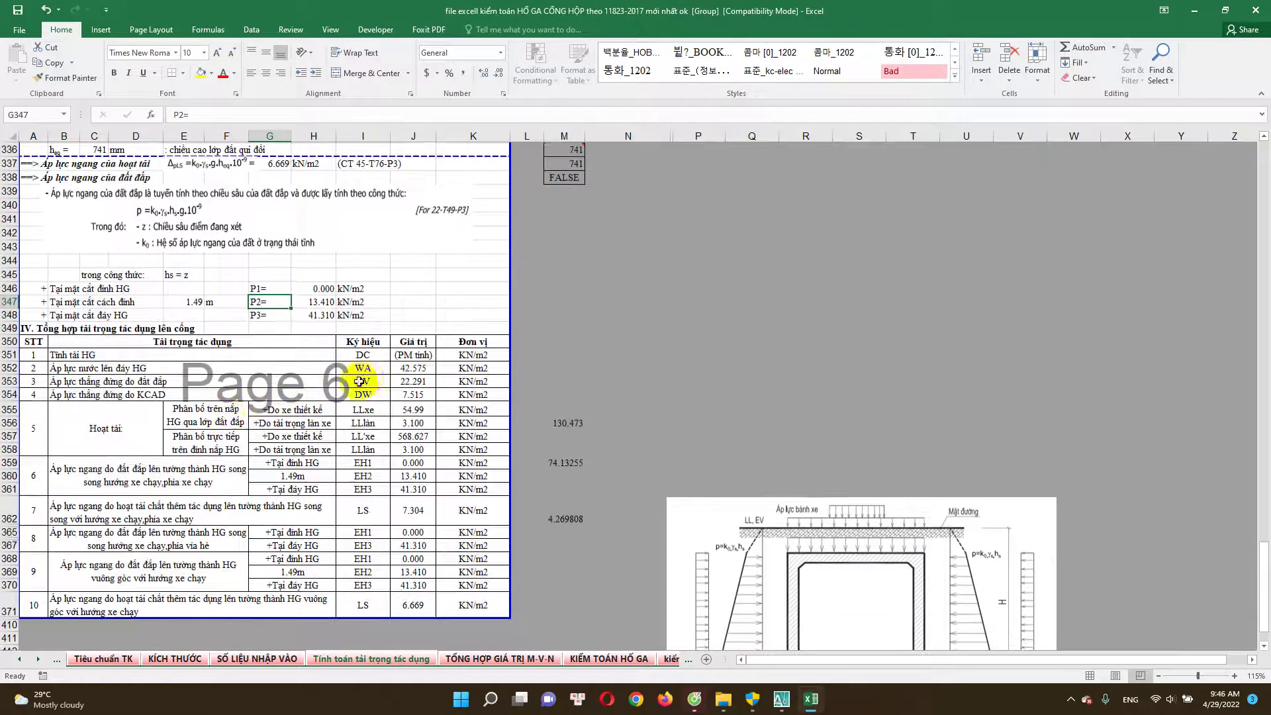
Inspect the J352 WA load formula and zoom the drawing to compare sections A-A and B-B.
{"action": "left_click", "coordinate": [409, 370]}
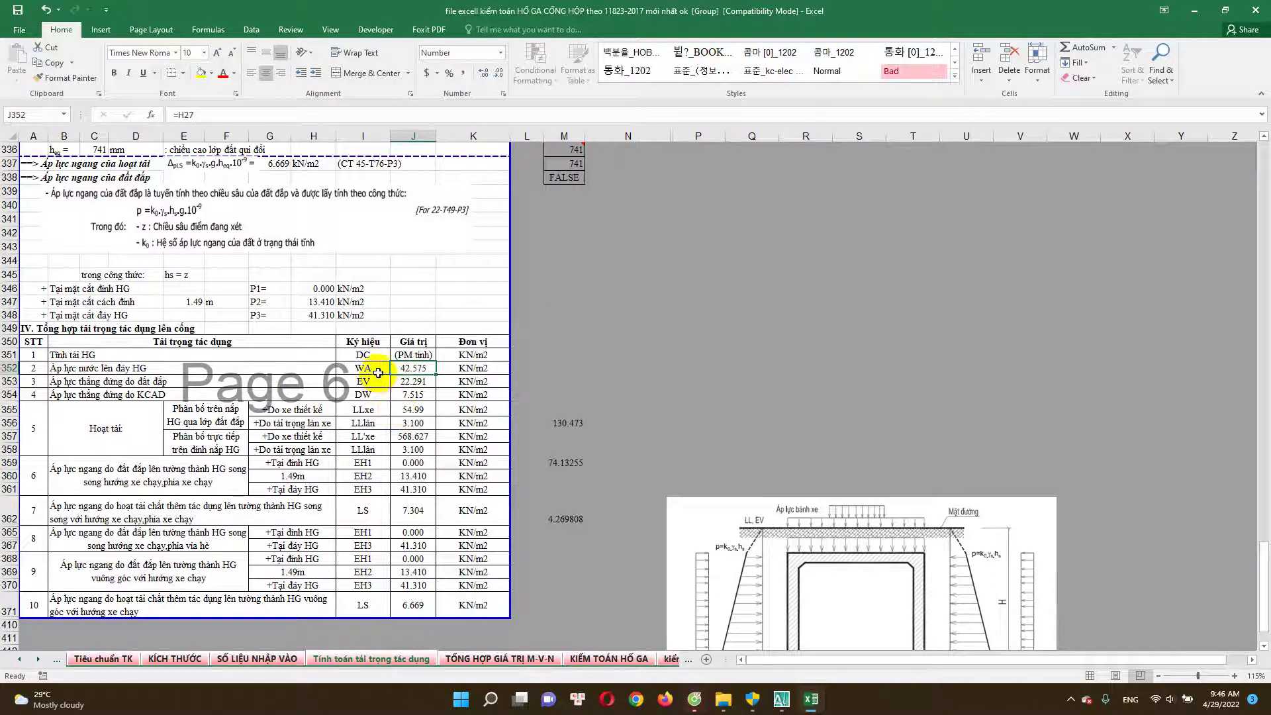
{"action": "left_click", "coordinate": [781, 698]}
{"action": "scroll", "coordinate": [757, 423], "scroll_direction": "down", "scroll_amount": 2}
{"action": "scroll", "coordinate": [756, 424], "scroll_direction": "down", "scroll_amount": 2}
{"action": "scroll", "coordinate": [757, 423], "scroll_direction": "up", "scroll_amount": 2}
{"action": "scroll", "coordinate": [824, 371], "scroll_direction": "up", "scroll_amount": 2}
{"action": "scroll", "coordinate": [695, 344], "scroll_direction": "up", "scroll_amount": 2}
{"action": "scroll", "coordinate": [688, 371], "scroll_direction": "down", "scroll_amount": 1}
{"action": "scroll", "coordinate": [744, 439], "scroll_direction": "down", "scroll_amount": 1}
{"action": "scroll", "coordinate": [1019, 487], "scroll_direction": "down", "scroll_amount": 1}
{"action": "scroll", "coordinate": [1019, 487], "scroll_direction": "up", "scroll_amount": 1}
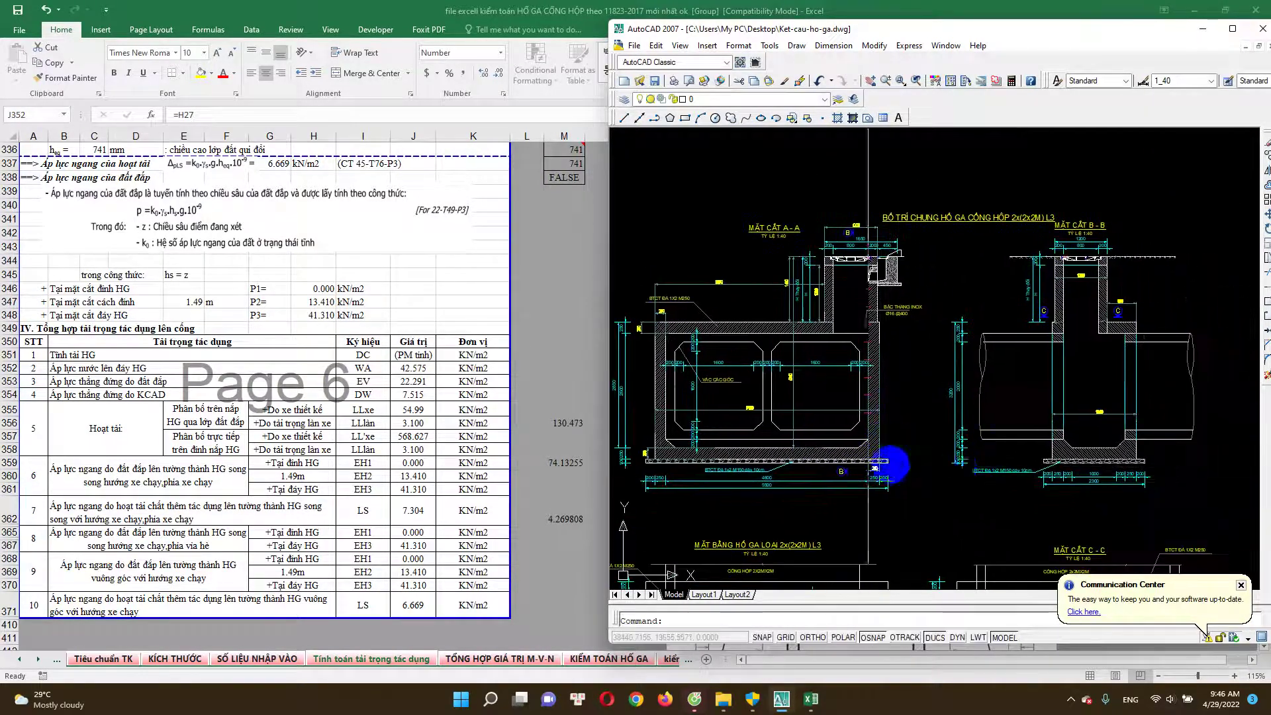
{"action": "scroll", "coordinate": [690, 440], "scroll_direction": "up", "scroll_amount": 1}
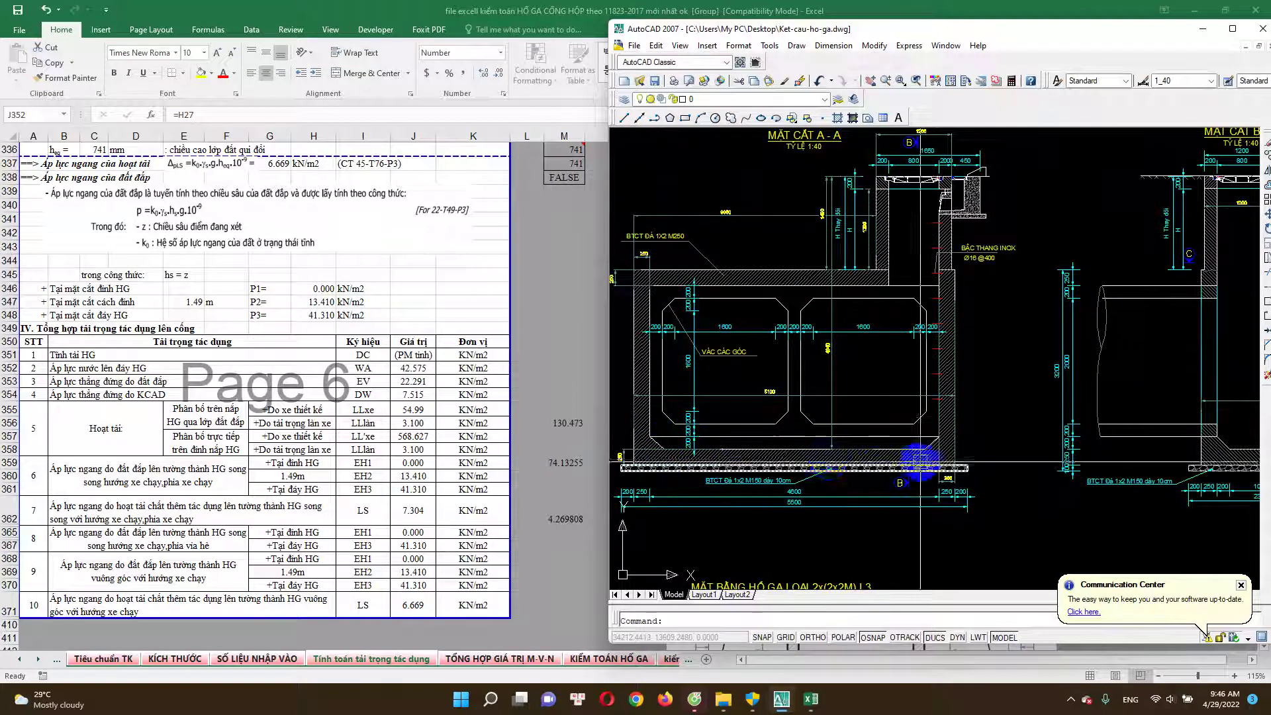
Pick section A-A's bottom slab line, check the EV and DW loads, and pan to section B-B.
{"action": "left_click", "coordinate": [887, 458]}
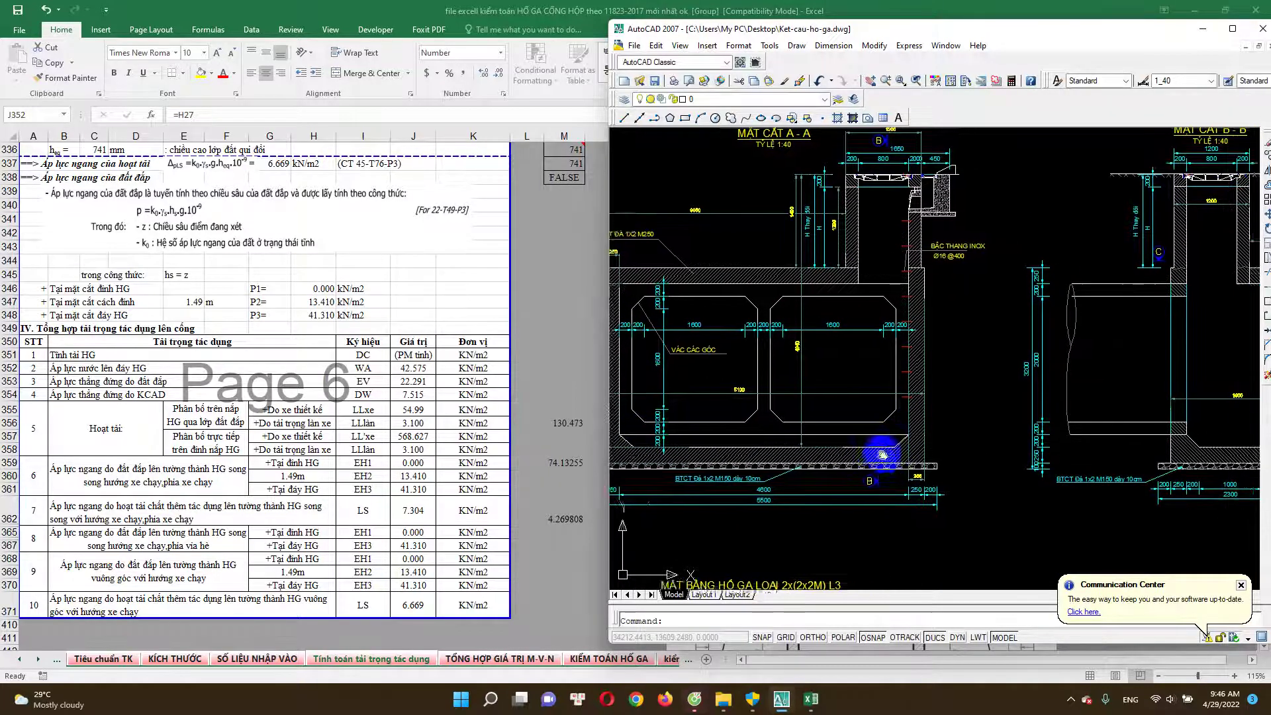
{"action": "left_click_drag", "start_coordinate": [887, 458], "coordinate": [835, 455]}
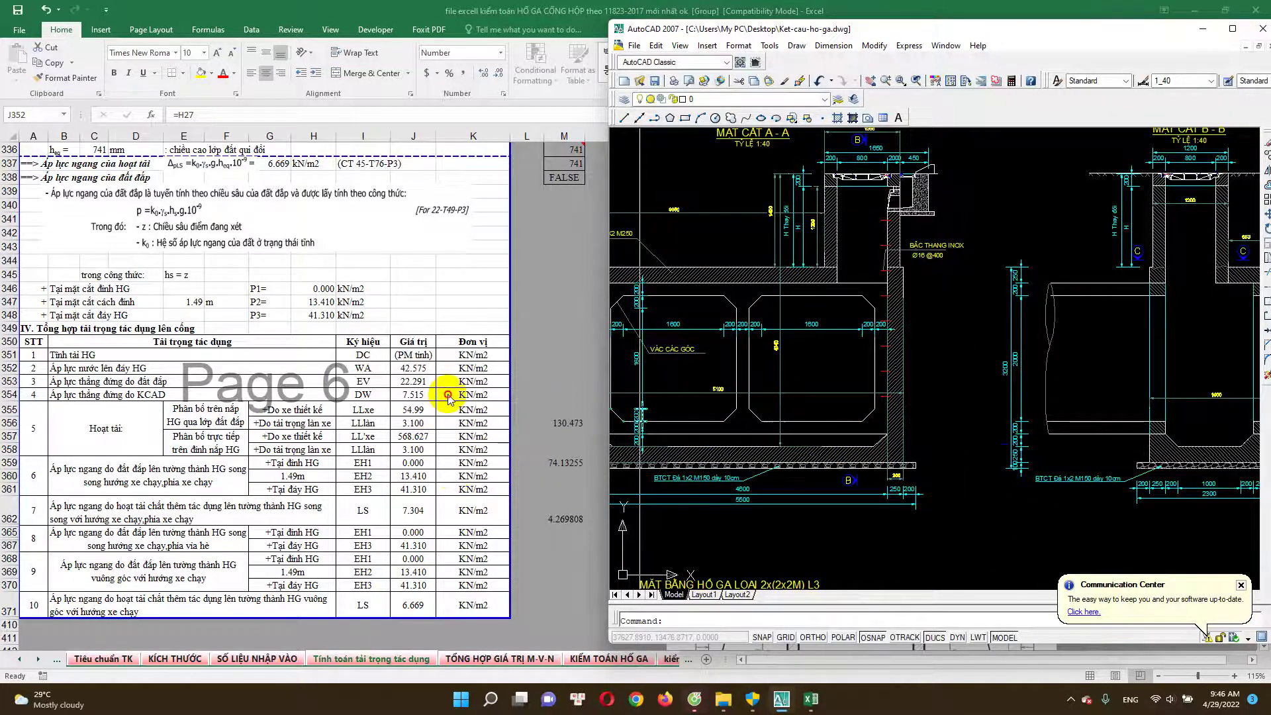
{"action": "left_click", "coordinate": [448, 396]}
{"action": "left_click", "coordinate": [781, 699]}
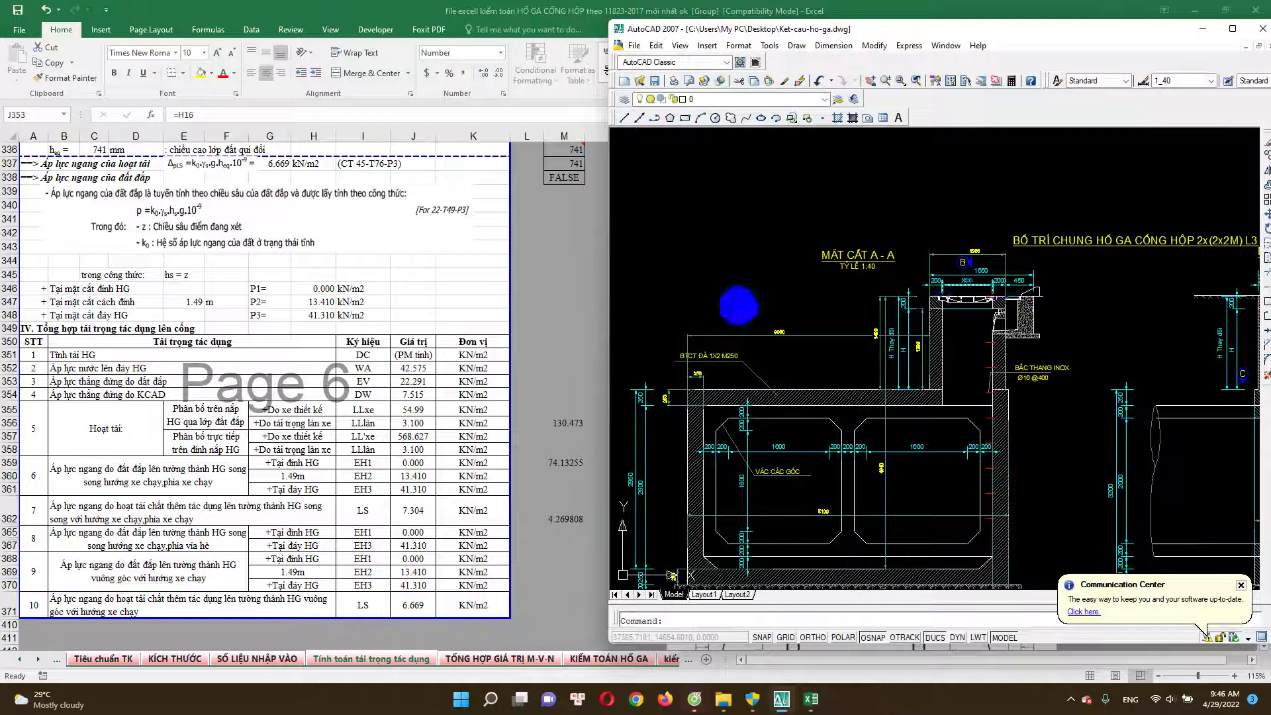
{"action": "scroll", "coordinate": [1024, 377], "scroll_direction": "right", "scroll_amount": 5}
{"action": "scroll", "coordinate": [1024, 376], "scroll_direction": "up", "scroll_amount": 2}
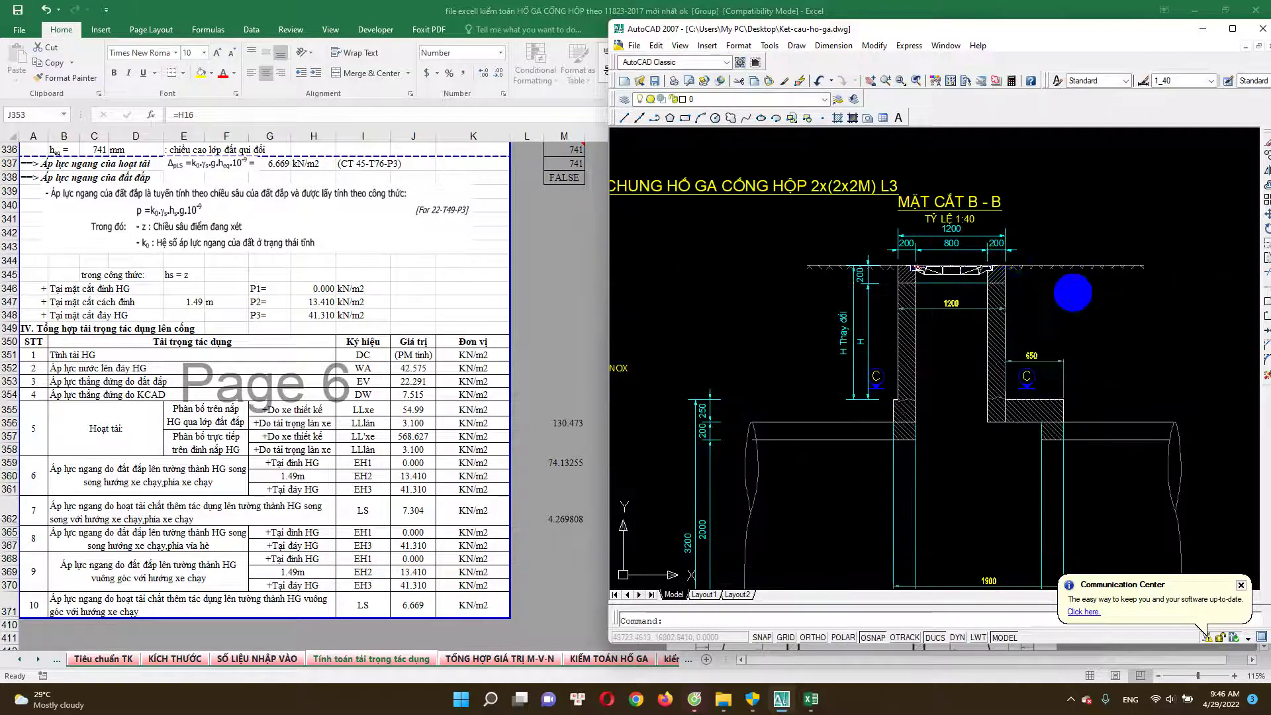
Delete the hatched 650 block in section B-B.
{"action": "left_click", "coordinate": [1035, 382]}
{"action": "key", "text": "Delete"}
{"action": "scroll", "coordinate": [968, 405], "scroll_direction": "down", "scroll_amount": 3}
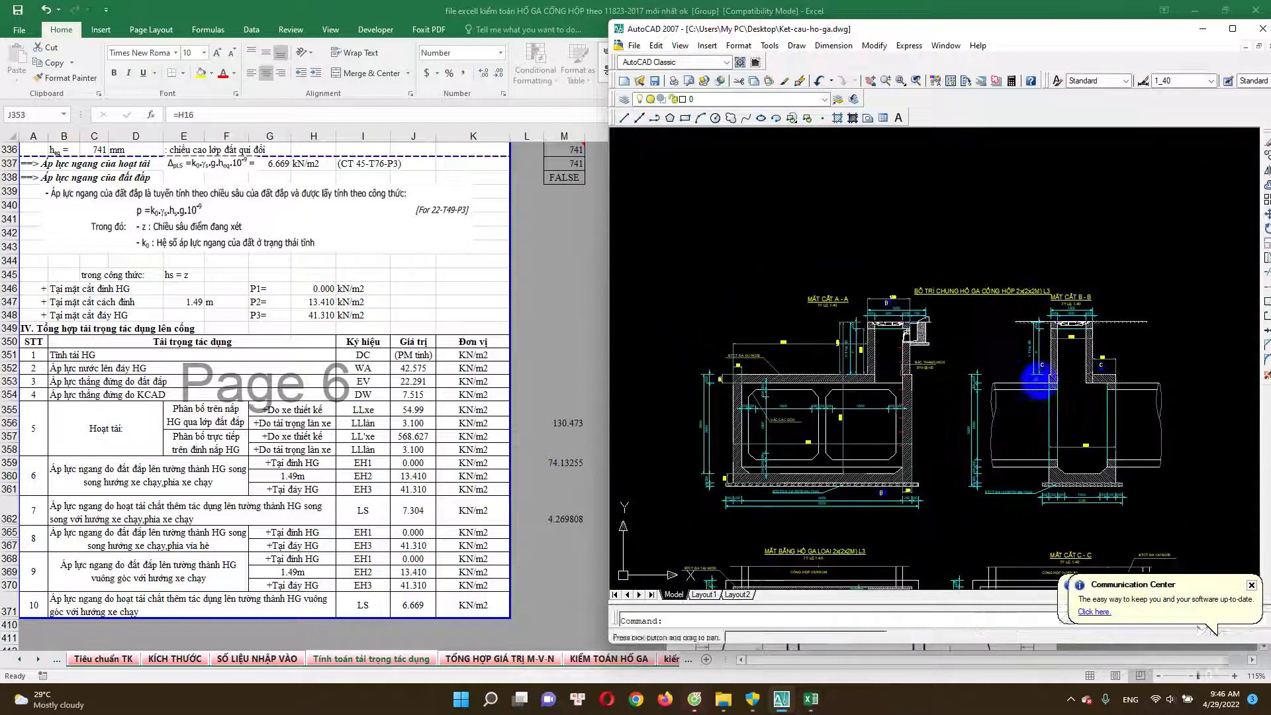
{"action": "scroll", "coordinate": [704, 284], "scroll_direction": "down", "scroll_amount": 1}
Compare the workbook load table with the drawing, zooming in on the sections.
{"action": "left_click", "coordinate": [369, 483]}
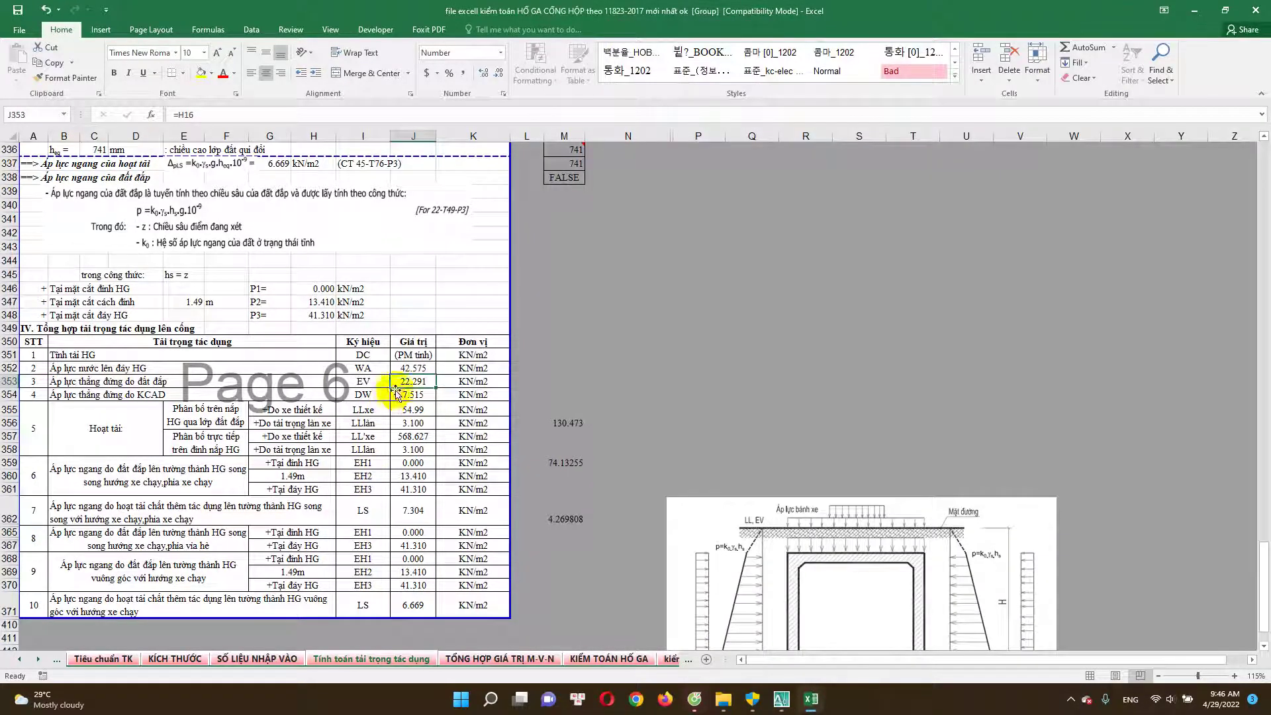
{"action": "left_click", "coordinate": [761, 697]}
{"action": "scroll", "coordinate": [826, 308], "scroll_direction": "up", "scroll_amount": 2}
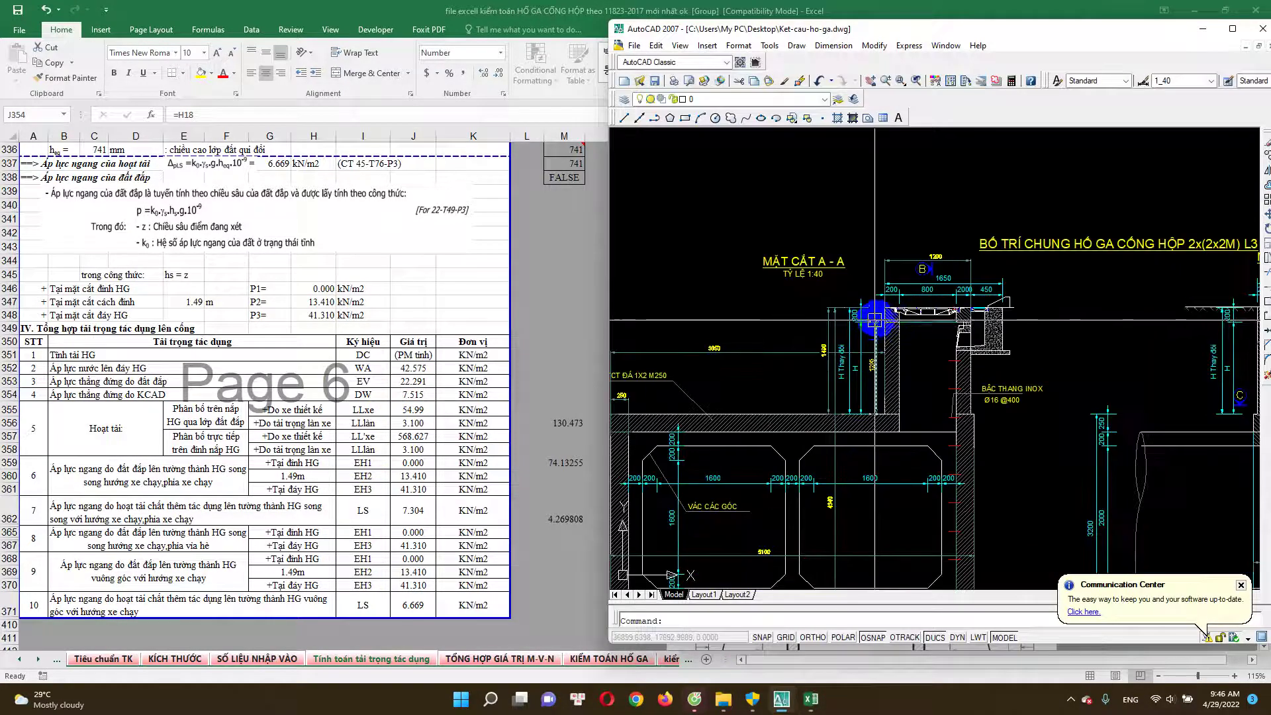
{"action": "scroll", "coordinate": [825, 308], "scroll_direction": "up", "scroll_amount": 1}
{"action": "scroll", "coordinate": [825, 308], "scroll_direction": "up", "scroll_amount": 1}
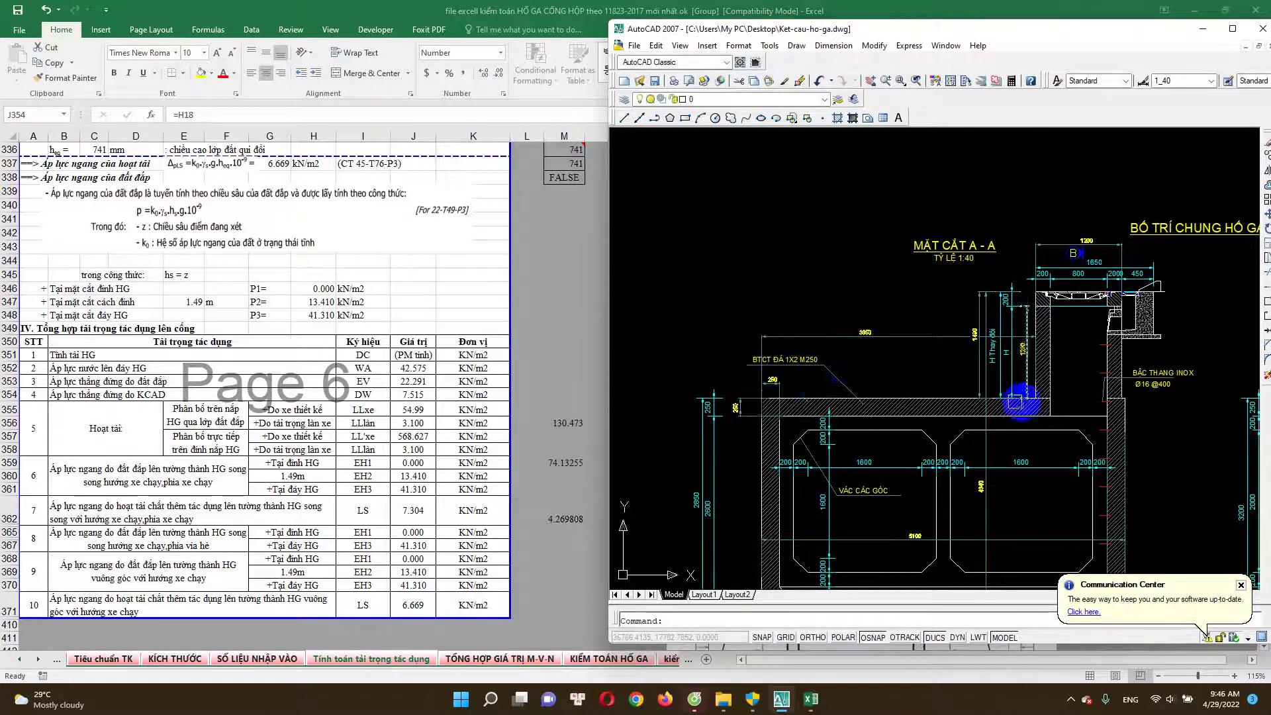
{"action": "scroll", "coordinate": [1022, 402], "scroll_direction": "down", "scroll_amount": 3}
{"action": "scroll", "coordinate": [1092, 402], "scroll_direction": "up", "scroll_amount": 3}
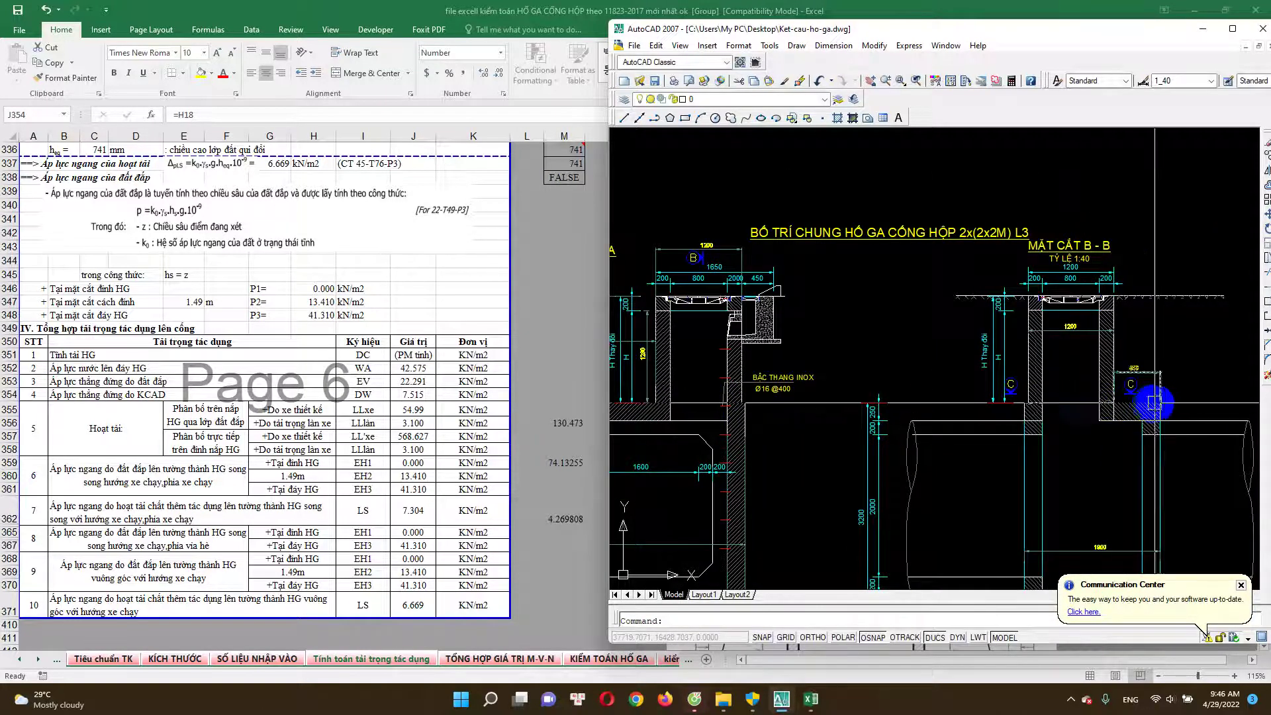
Shift the drawing view right for a final comparison, then return to the load table showing LLxe 54.99.
{"action": "left_click", "coordinate": [480, 372]}
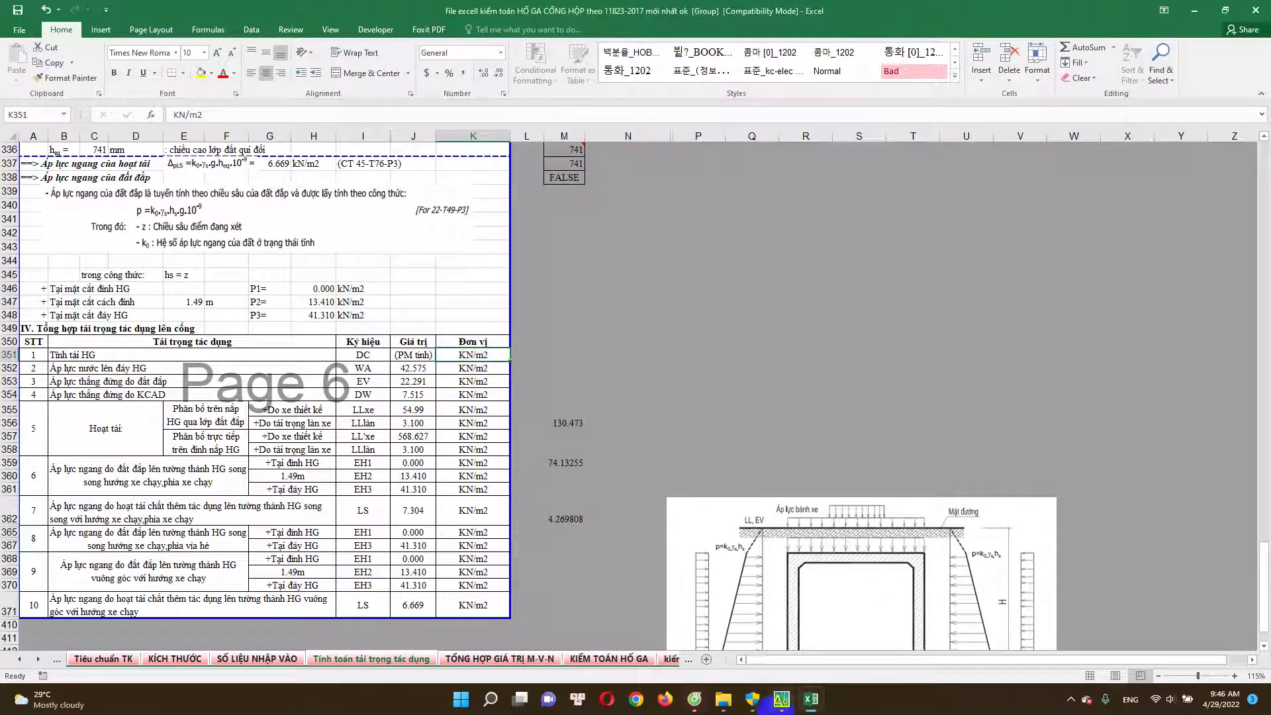
{"action": "left_click", "coordinate": [781, 699]}
{"action": "scroll", "coordinate": [794, 503], "scroll_direction": "up", "scroll_amount": 2}
{"action": "left_click_drag", "start_coordinate": [760, 476], "coordinate": [867, 472]}
{"action": "scroll", "coordinate": [947, 413], "scroll_direction": "down", "scroll_amount": 1}
{"action": "scroll", "coordinate": [931, 402], "scroll_direction": "down", "scroll_amount": 1}
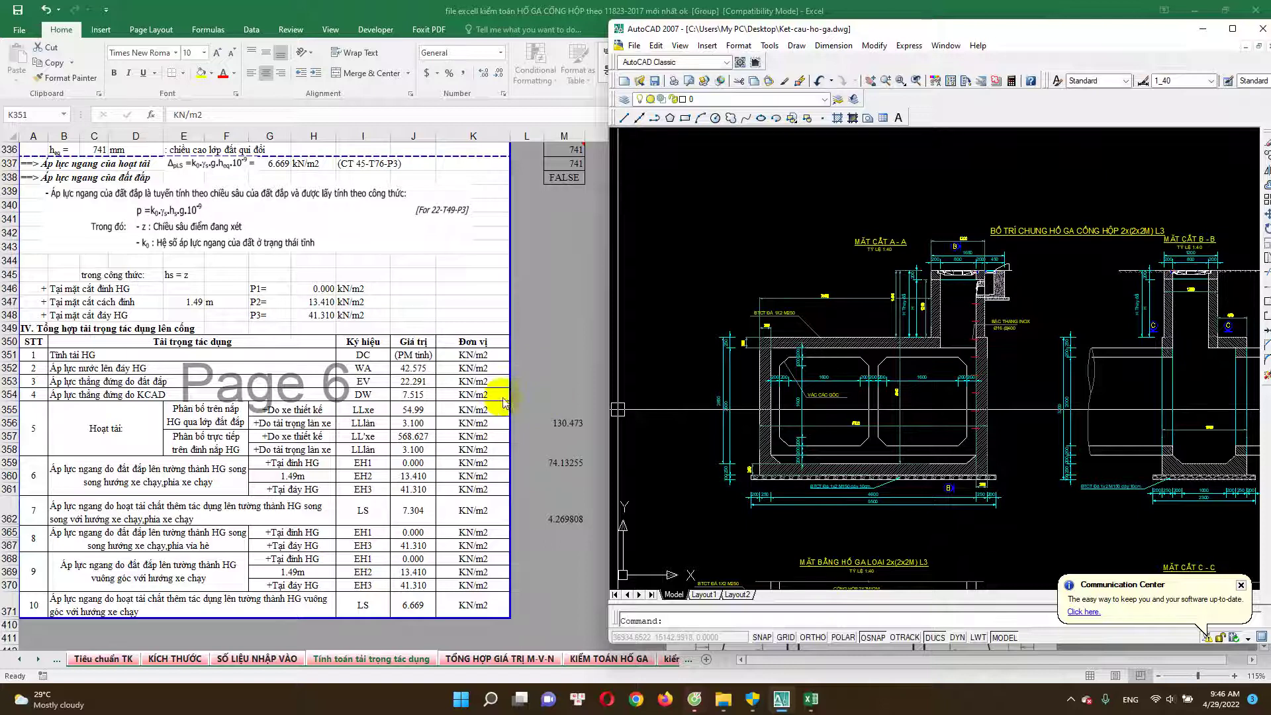
{"action": "key", "text": "alt+Tab"}
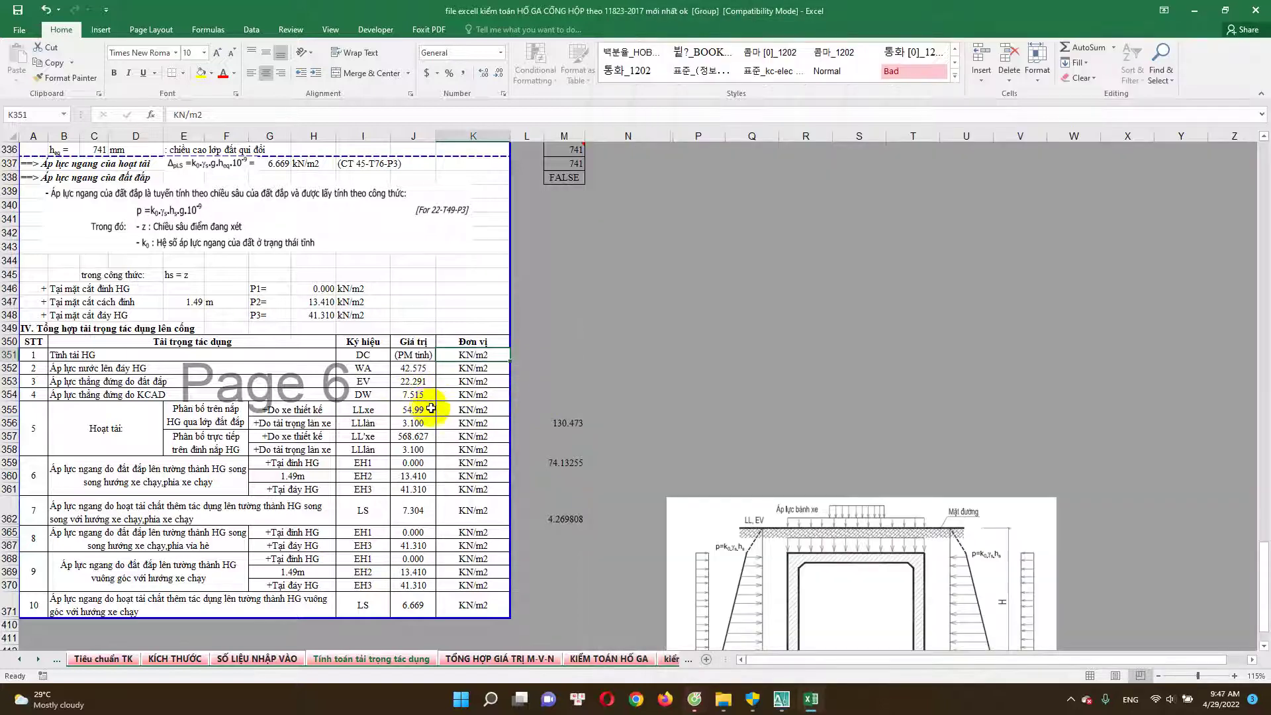
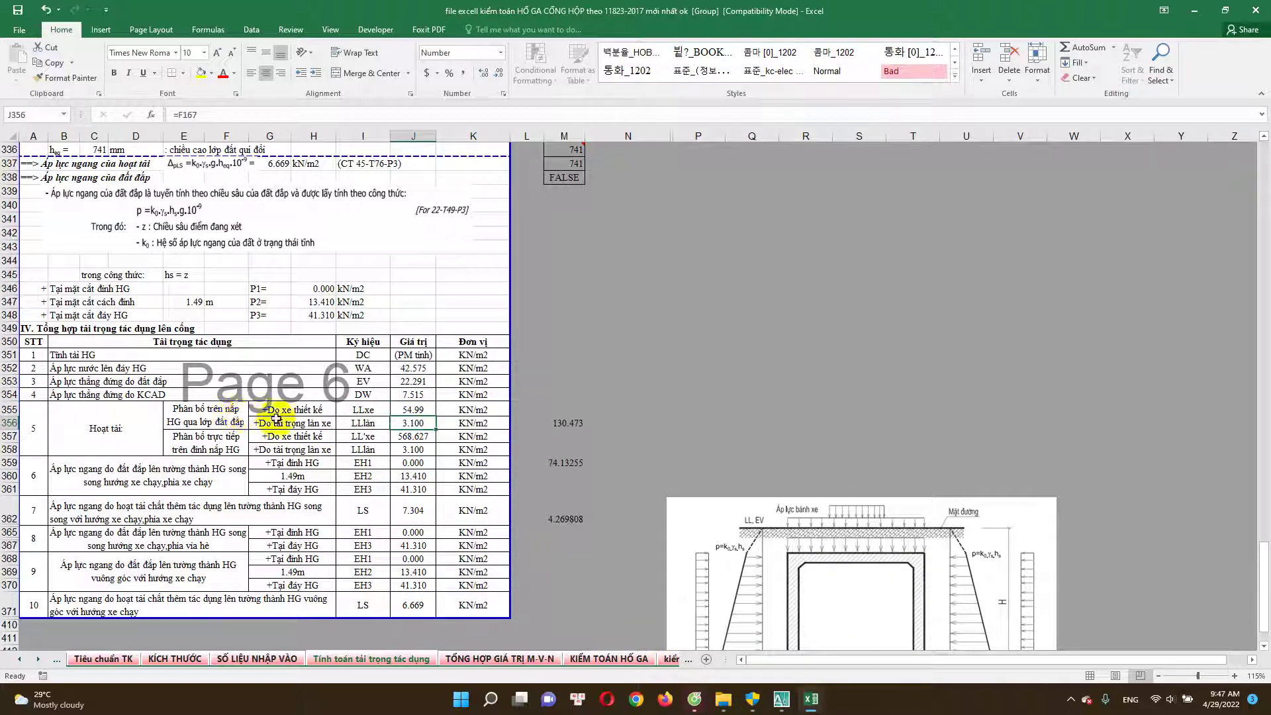
Select the LL'xe live-load value, then pan the AutoCAD manhole drawing to reveal section B-B.
{"action": "key", "text": "Up"}
{"action": "left_click", "coordinate": [783, 698]}
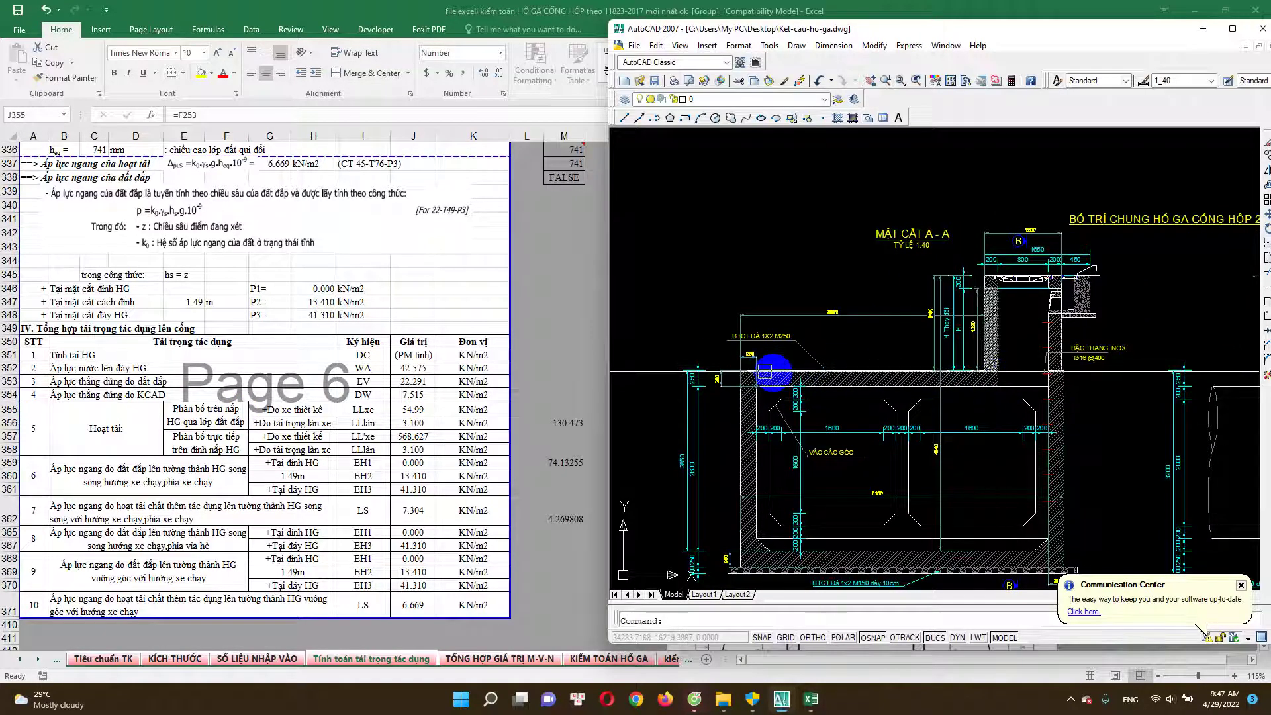
{"action": "left_click_drag", "start_coordinate": [1251, 405], "coordinate": [966, 404]}
{"action": "key", "text": "Escape"}
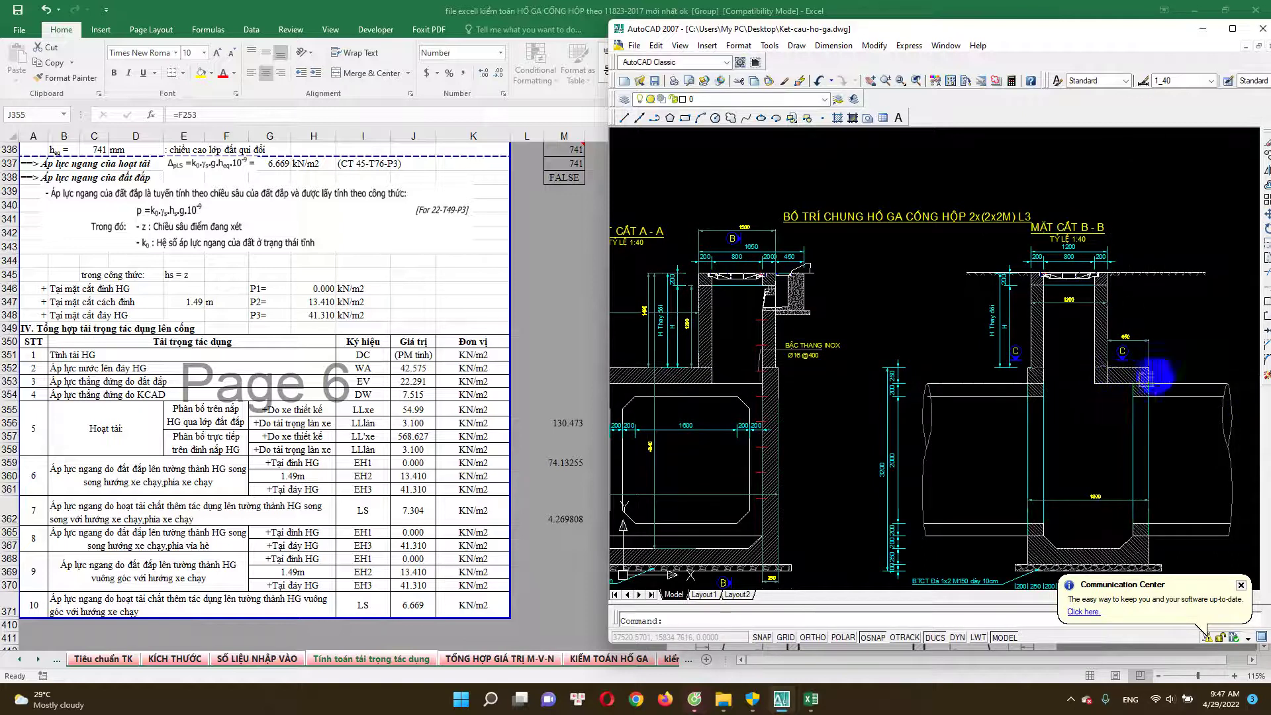
{"action": "scroll", "coordinate": [1079, 364], "scroll_direction": "down", "scroll_amount": 2}
{"action": "scroll", "coordinate": [715, 376], "scroll_direction": "up", "scroll_amount": 2}
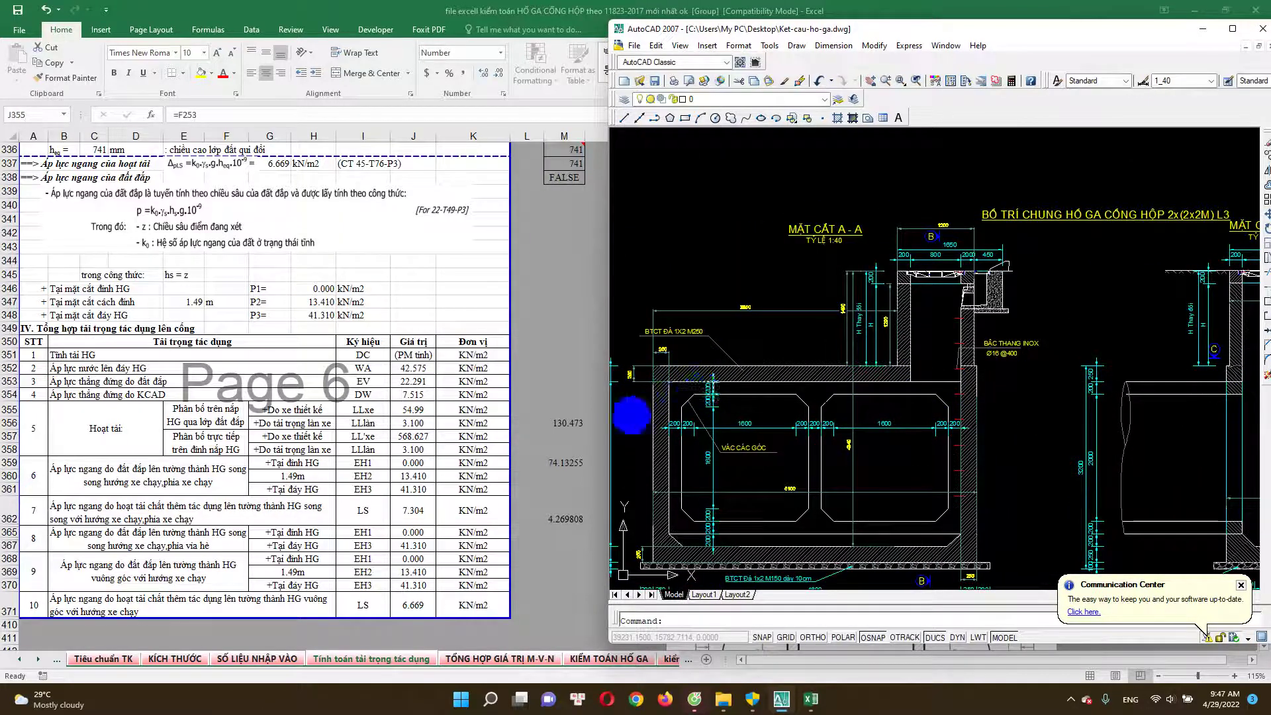
{"action": "key", "text": "alt+Tab"}
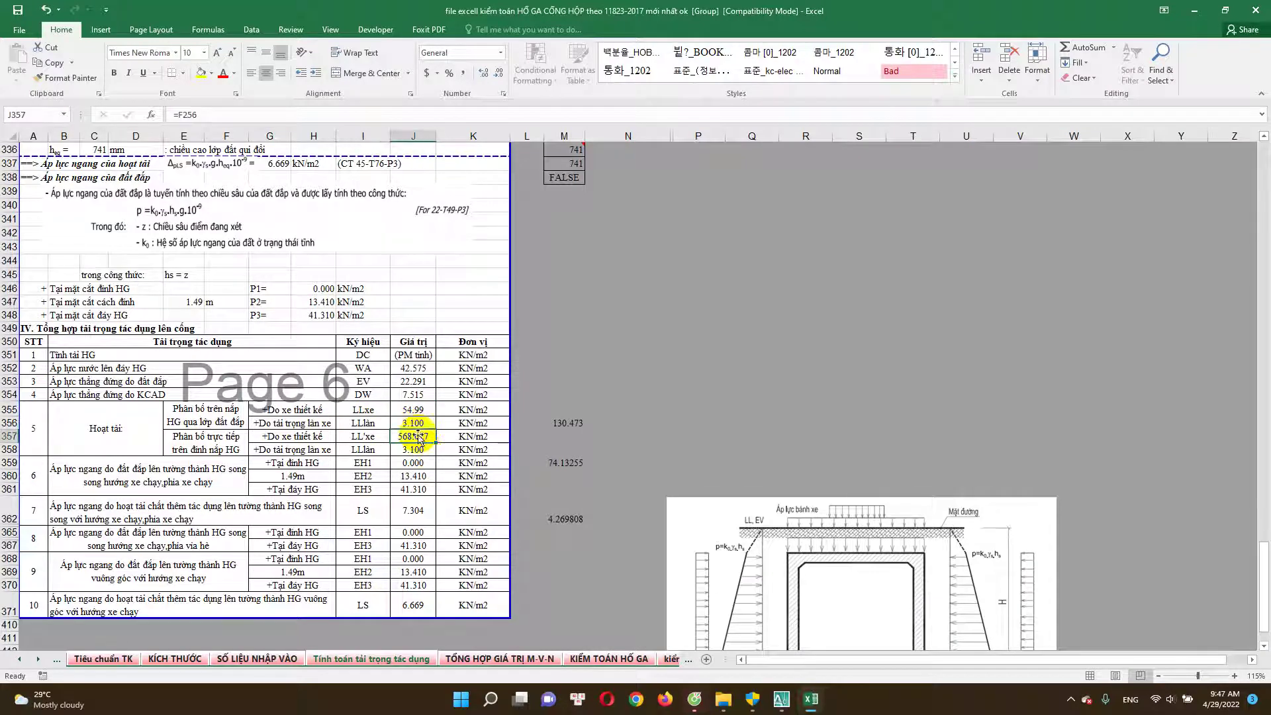
Zoom around the manhole drawing, then return to the full Excel sheet.
{"action": "left_click", "coordinate": [780, 700]}
{"action": "scroll", "coordinate": [743, 377], "scroll_direction": "up", "scroll_amount": 2}
{"action": "scroll", "coordinate": [734, 291], "scroll_direction": "down", "scroll_amount": 1}
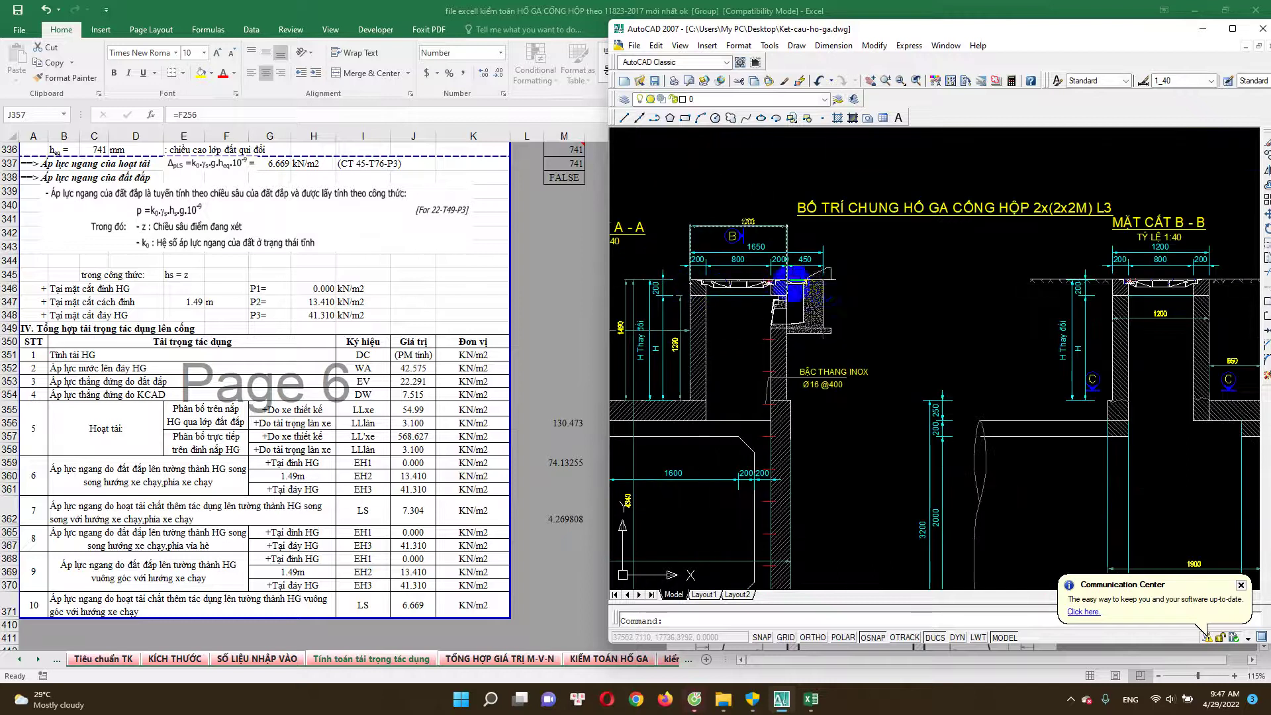
{"action": "scroll", "coordinate": [737, 291], "scroll_direction": "up", "scroll_amount": 2}
{"action": "scroll", "coordinate": [884, 289], "scroll_direction": "down", "scroll_amount": 2}
{"action": "scroll", "coordinate": [884, 288], "scroll_direction": "down", "scroll_amount": 1}
{"action": "scroll", "coordinate": [827, 298], "scroll_direction": "up", "scroll_amount": 1}
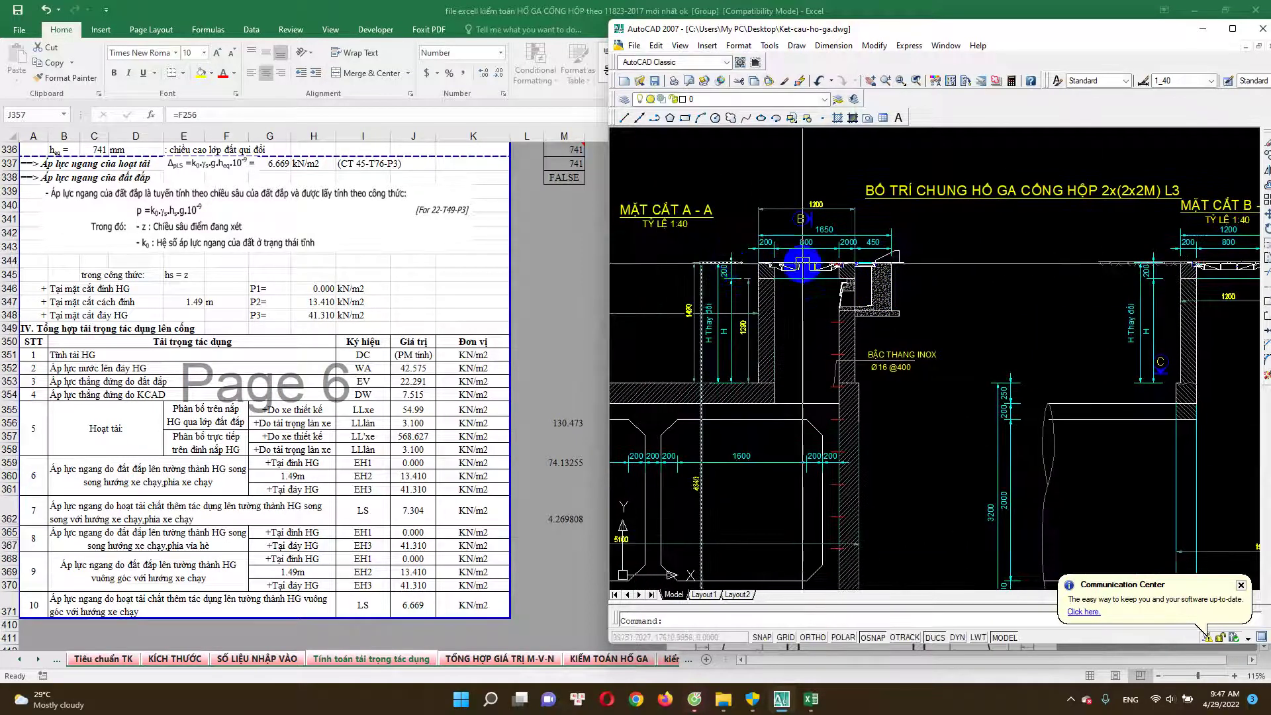
{"action": "scroll", "coordinate": [825, 295], "scroll_direction": "up", "scroll_amount": 1}
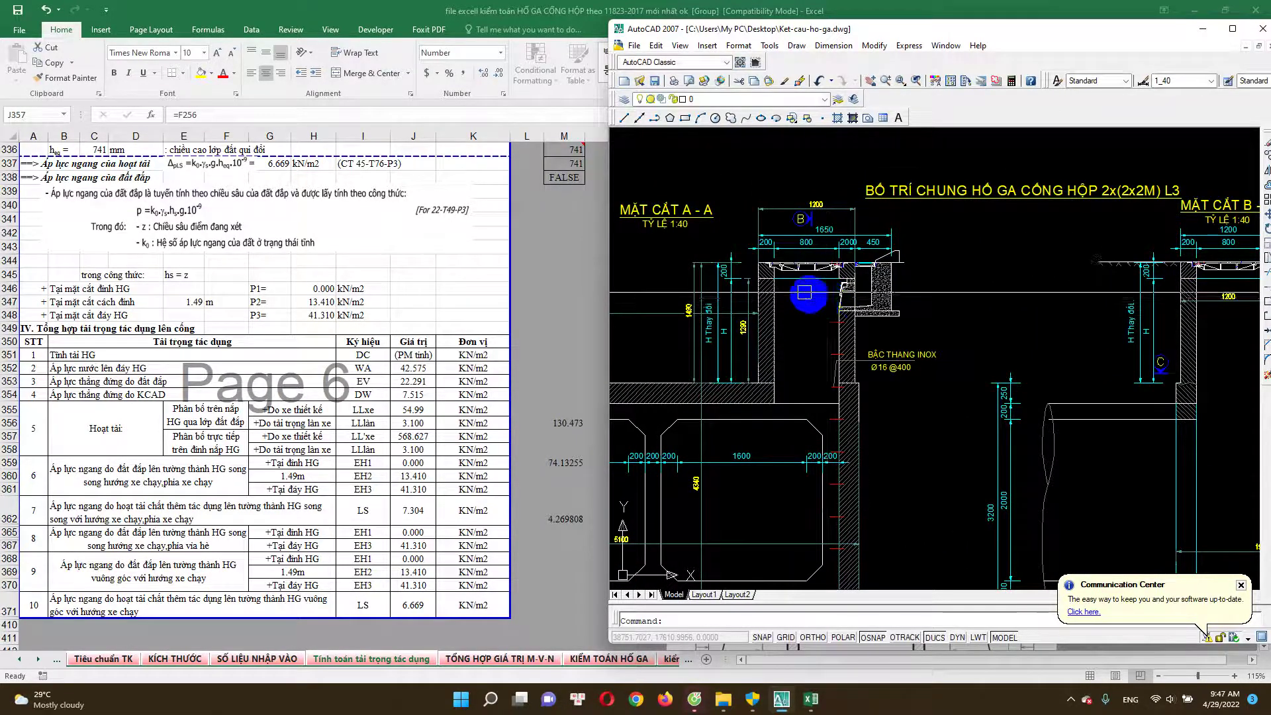
{"action": "scroll", "coordinate": [818, 284], "scroll_direction": "up", "scroll_amount": 1}
{"action": "scroll", "coordinate": [808, 275], "scroll_direction": "up", "scroll_amount": 1}
{"action": "scroll", "coordinate": [799, 265], "scroll_direction": "up", "scroll_amount": 1}
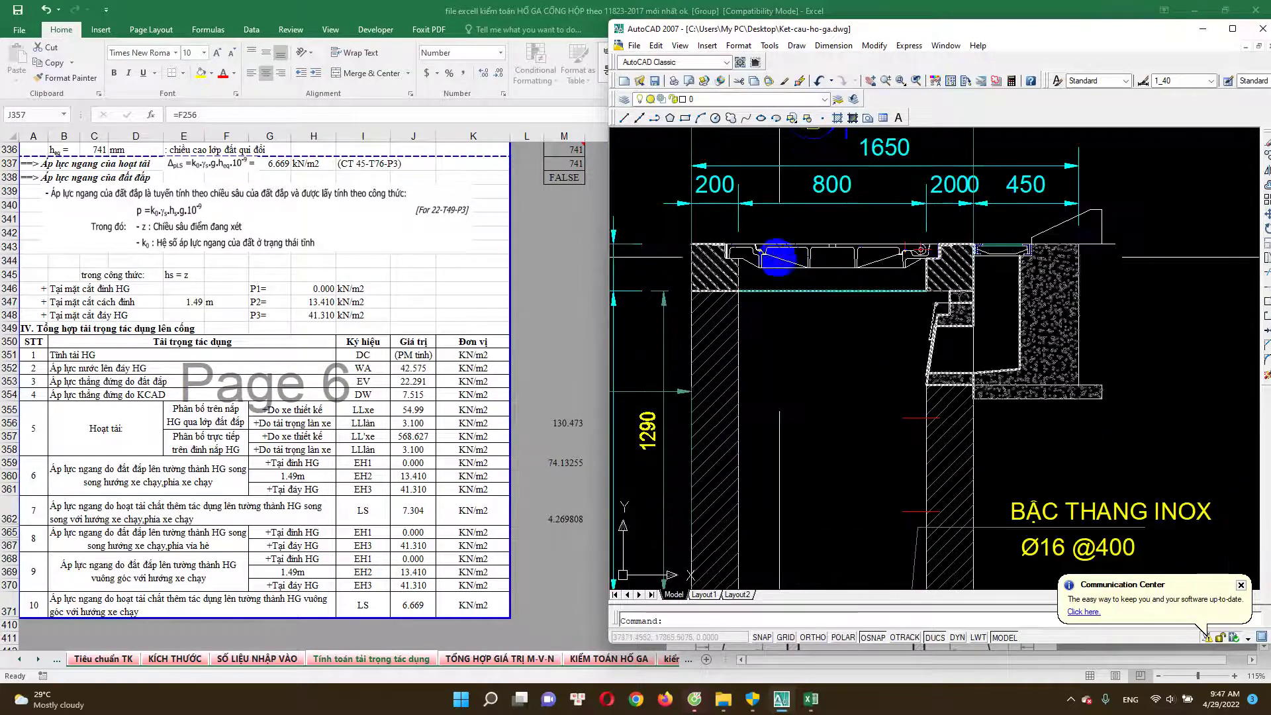
{"action": "left_click", "coordinate": [438, 496]}
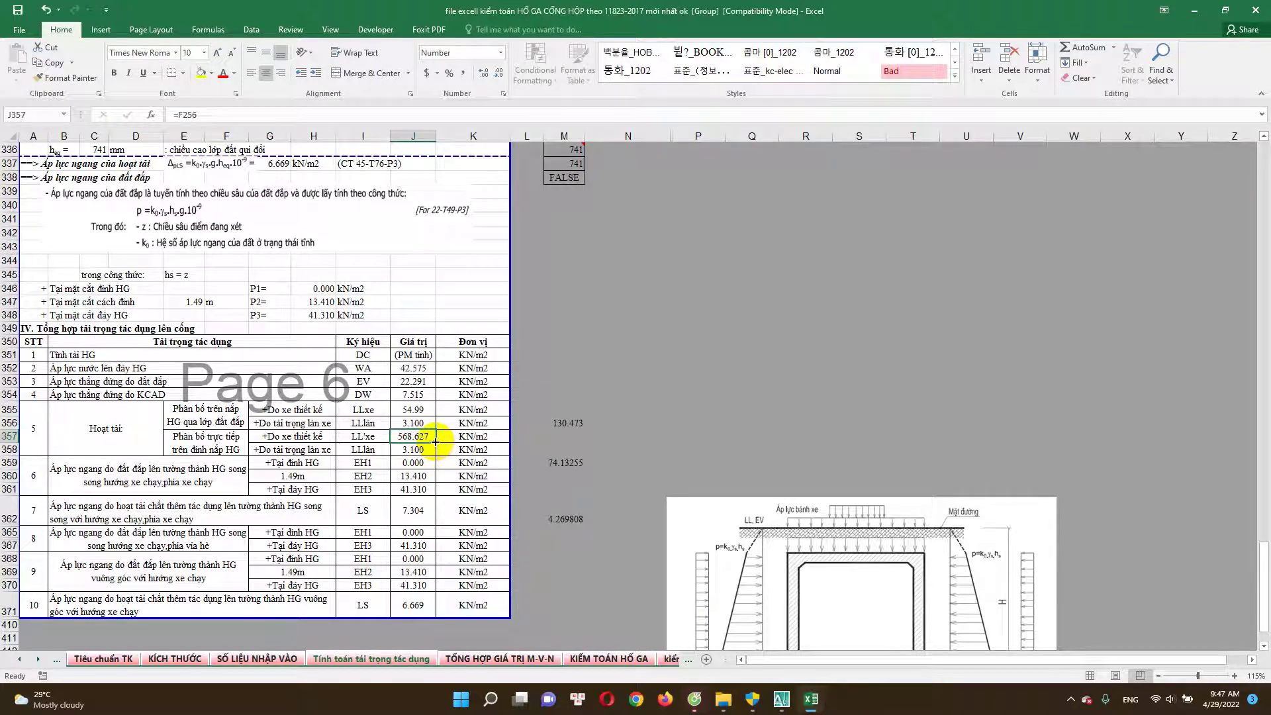
Recheck the manhole drawing at different zoom levels before returning to the load summary.
{"action": "left_click", "coordinate": [782, 701]}
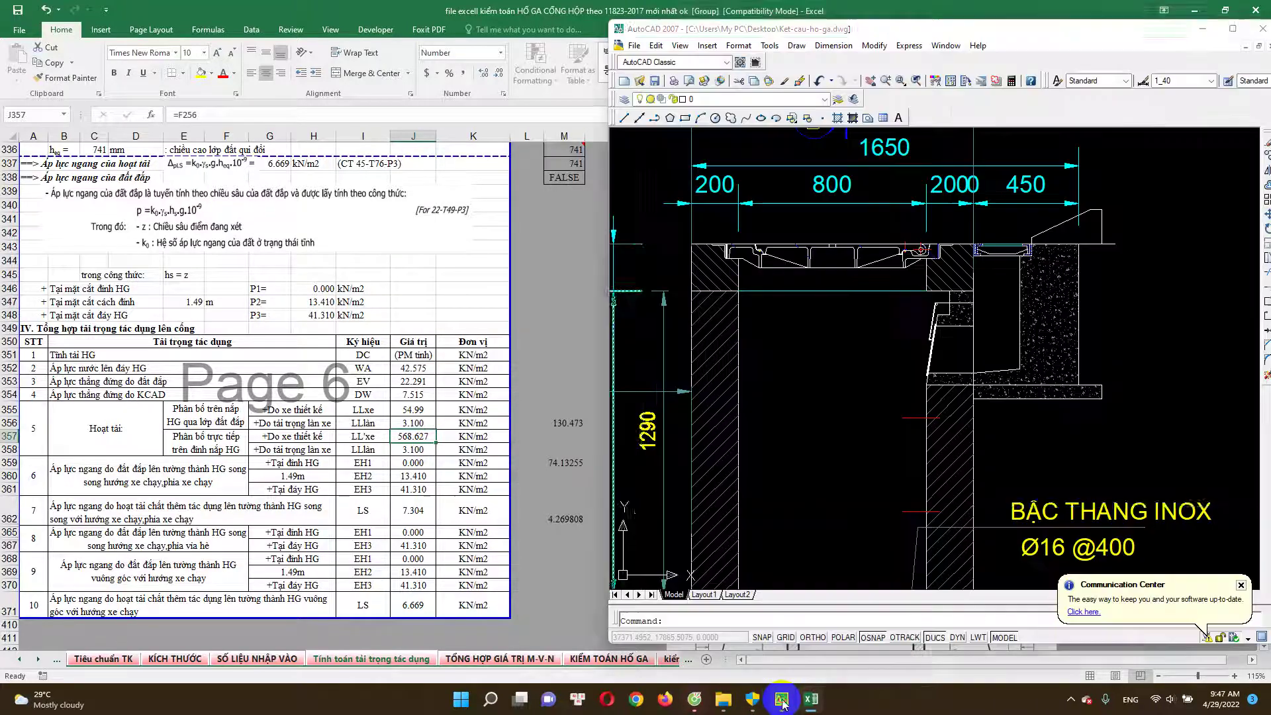
{"action": "scroll", "coordinate": [927, 331], "scroll_direction": "down", "scroll_amount": 1}
{"action": "scroll", "coordinate": [831, 329], "scroll_direction": "down", "scroll_amount": 1}
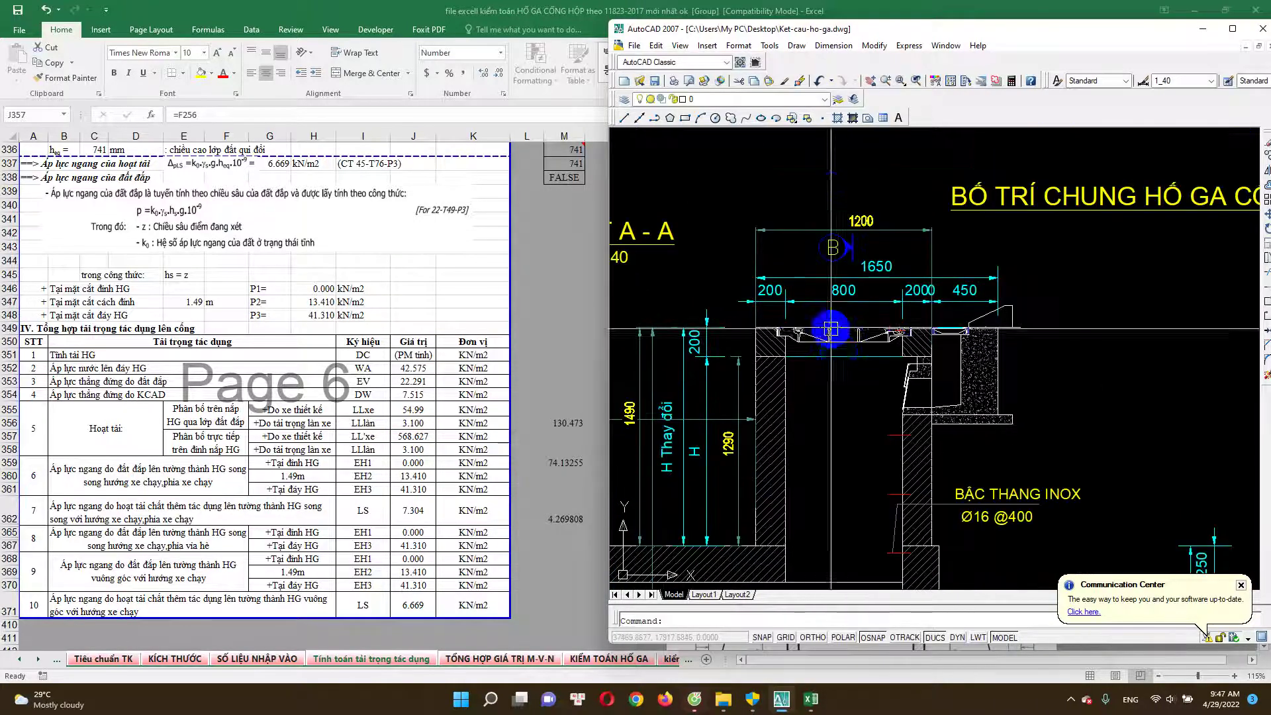
{"action": "scroll", "coordinate": [830, 329], "scroll_direction": "down", "scroll_amount": 1}
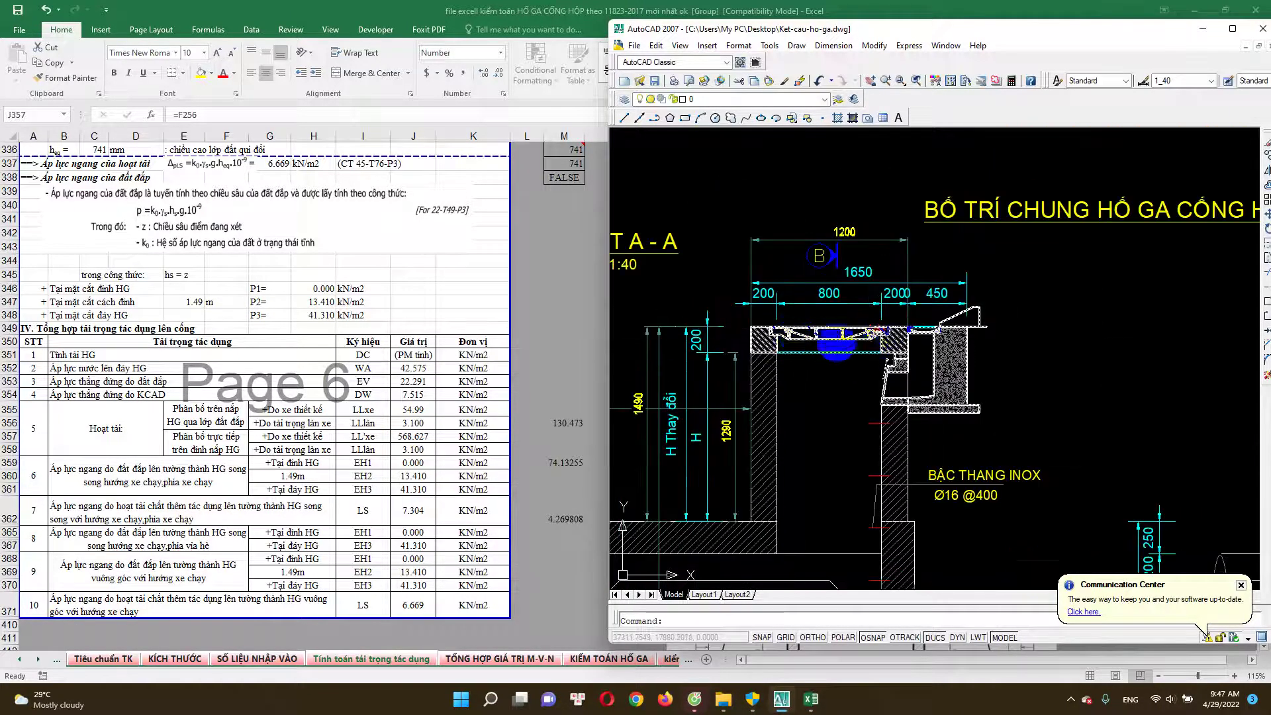
{"action": "scroll", "coordinate": [808, 331], "scroll_direction": "up", "scroll_amount": 1}
{"action": "scroll", "coordinate": [893, 338], "scroll_direction": "down", "scroll_amount": 2}
{"action": "scroll", "coordinate": [892, 338], "scroll_direction": "up", "scroll_amount": 1}
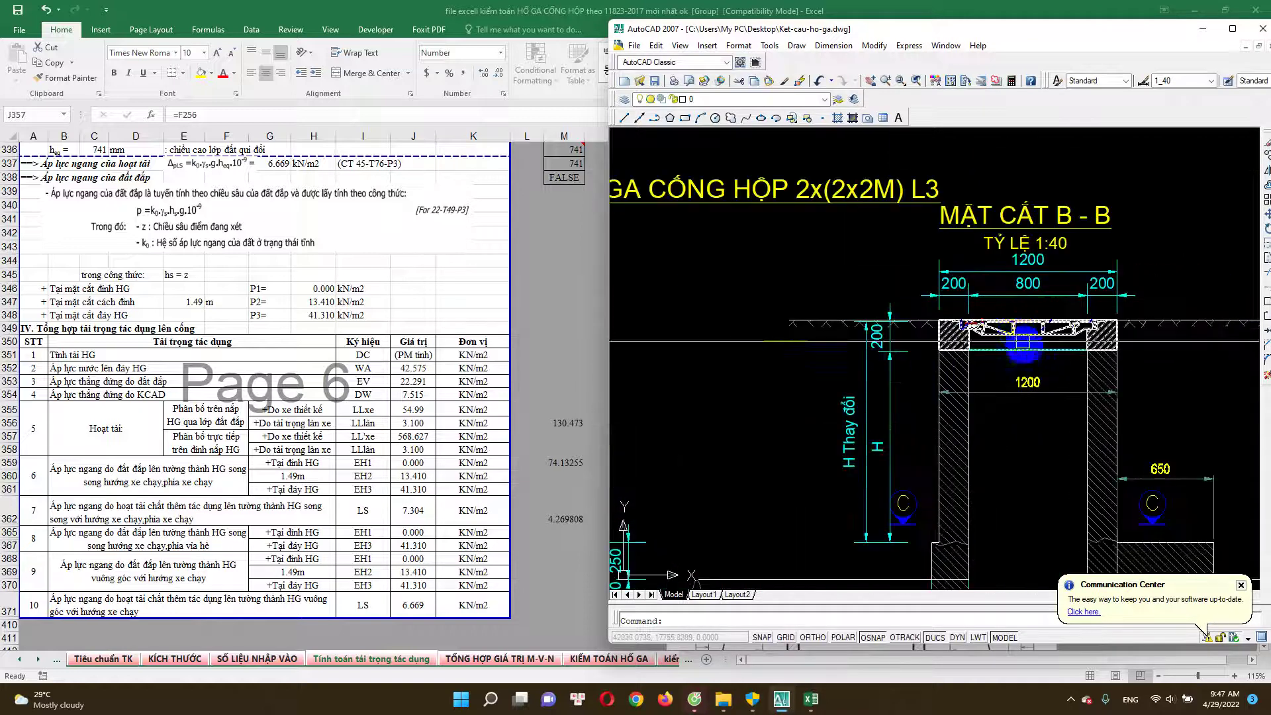
{"action": "scroll", "coordinate": [893, 338], "scroll_direction": "down", "scroll_amount": 1}
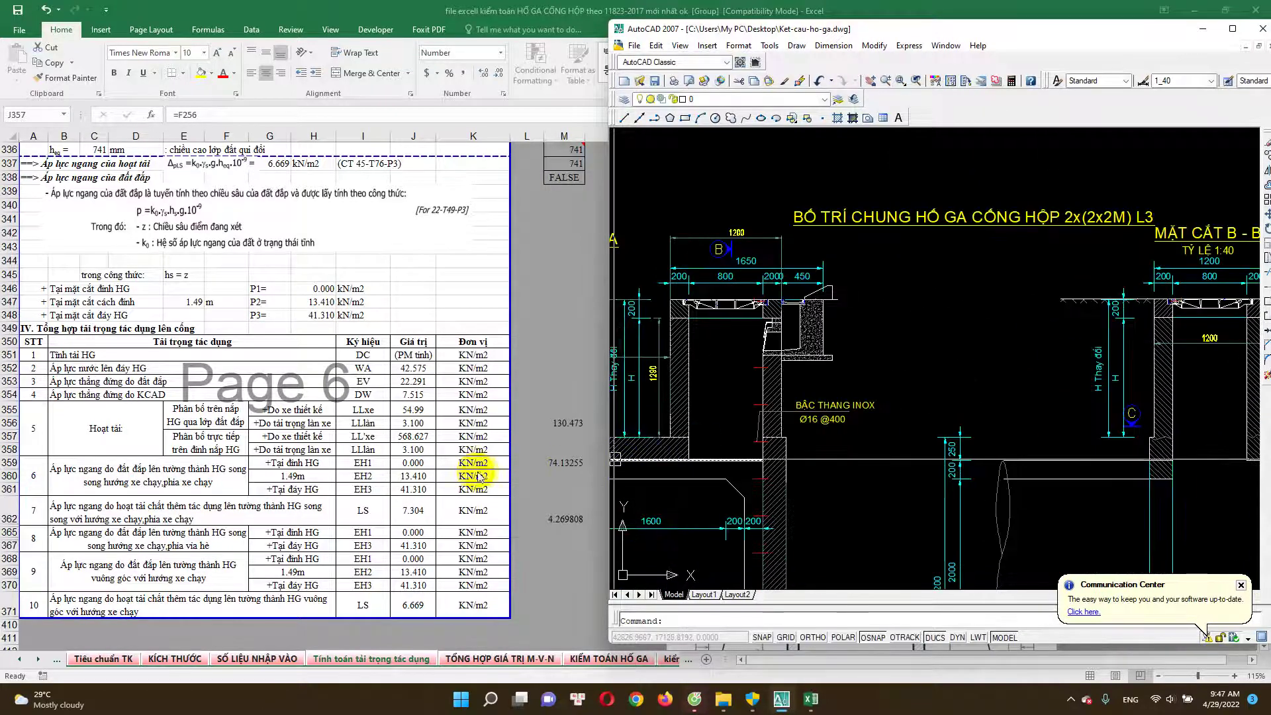
{"action": "left_click", "coordinate": [501, 484]}
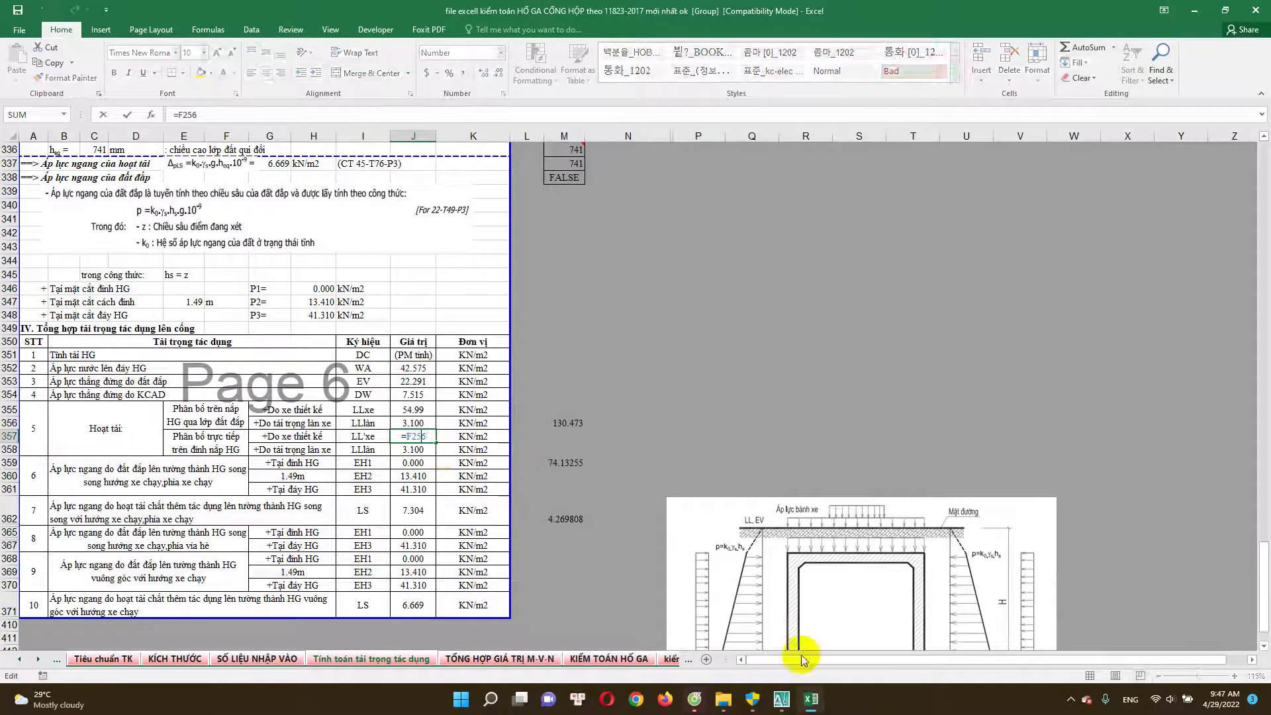
Compare the drawing with the workbook and inspect cell J357's formula without changing it.
{"action": "left_click", "coordinate": [781, 699]}
{"action": "scroll", "coordinate": [716, 314], "scroll_direction": "down", "scroll_amount": 1}
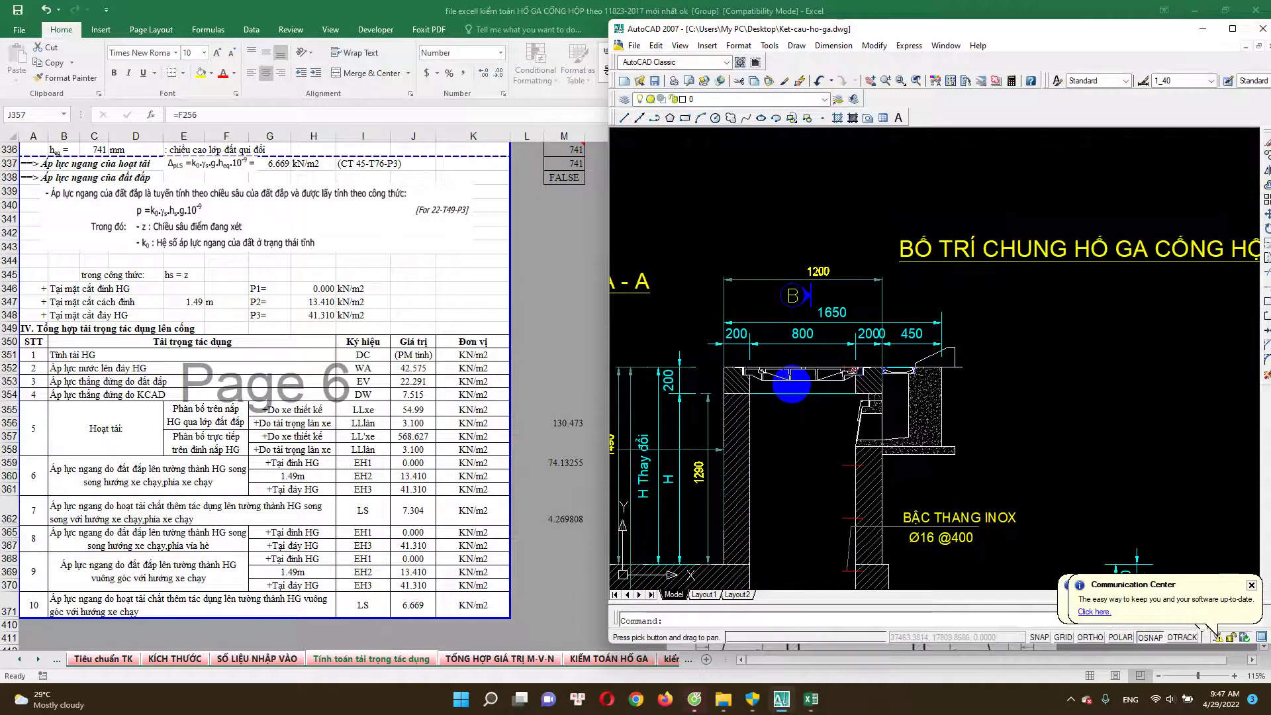
{"action": "scroll", "coordinate": [732, 377], "scroll_direction": "up", "scroll_amount": 2}
{"action": "scroll", "coordinate": [735, 387], "scroll_direction": "down", "scroll_amount": 1}
{"action": "scroll", "coordinate": [734, 384], "scroll_direction": "down", "scroll_amount": 1}
{"action": "scroll", "coordinate": [716, 340], "scroll_direction": "up", "scroll_amount": 1}
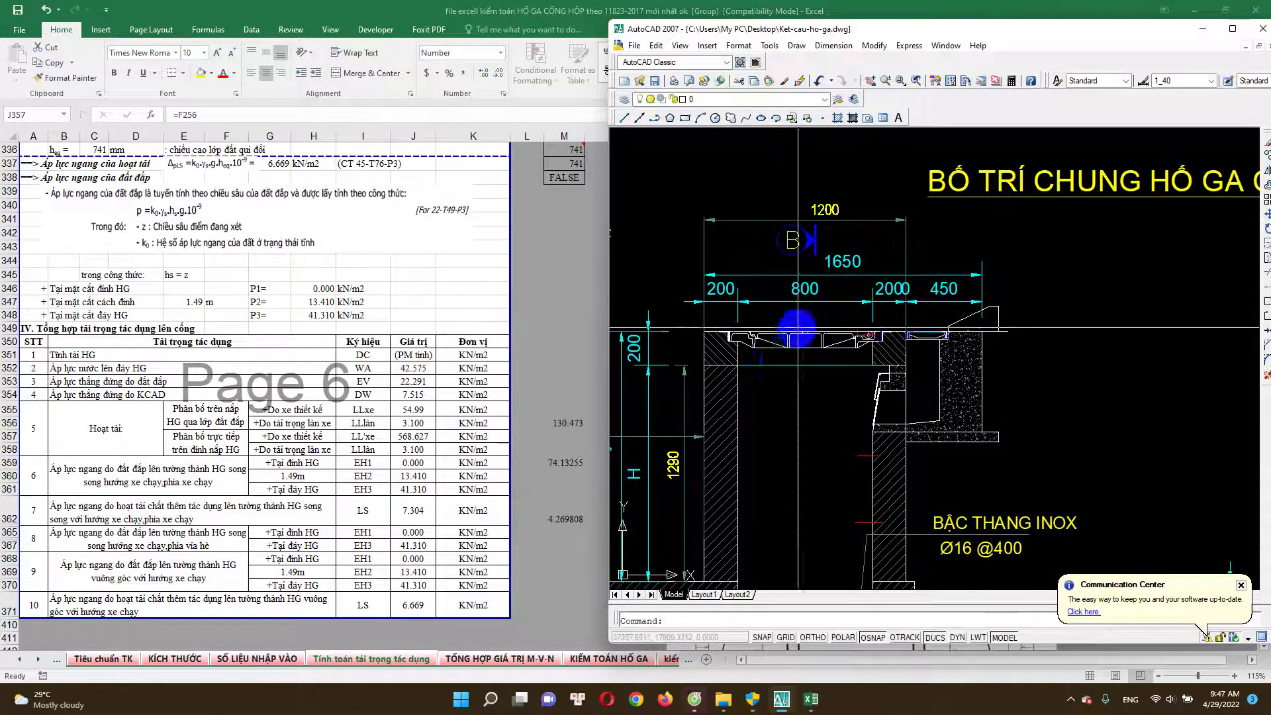
{"action": "scroll", "coordinate": [708, 338], "scroll_direction": "down", "scroll_amount": 1}
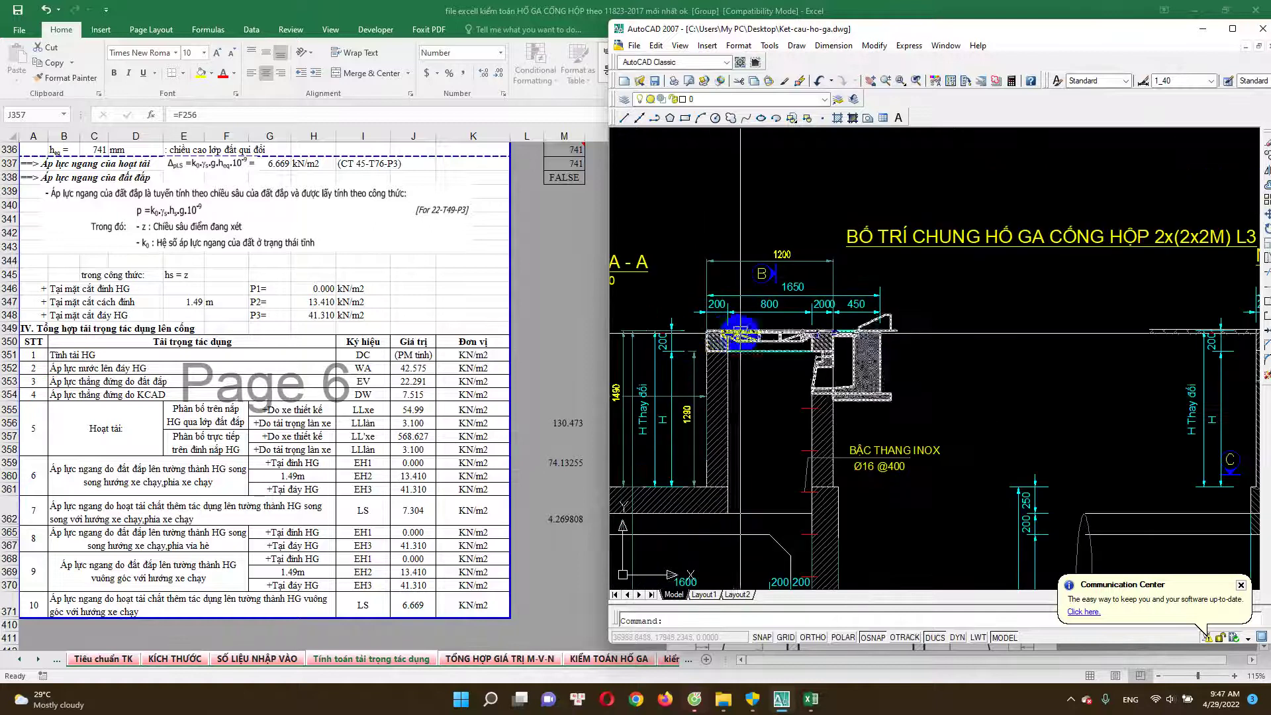
{"action": "left_click", "coordinate": [493, 483]}
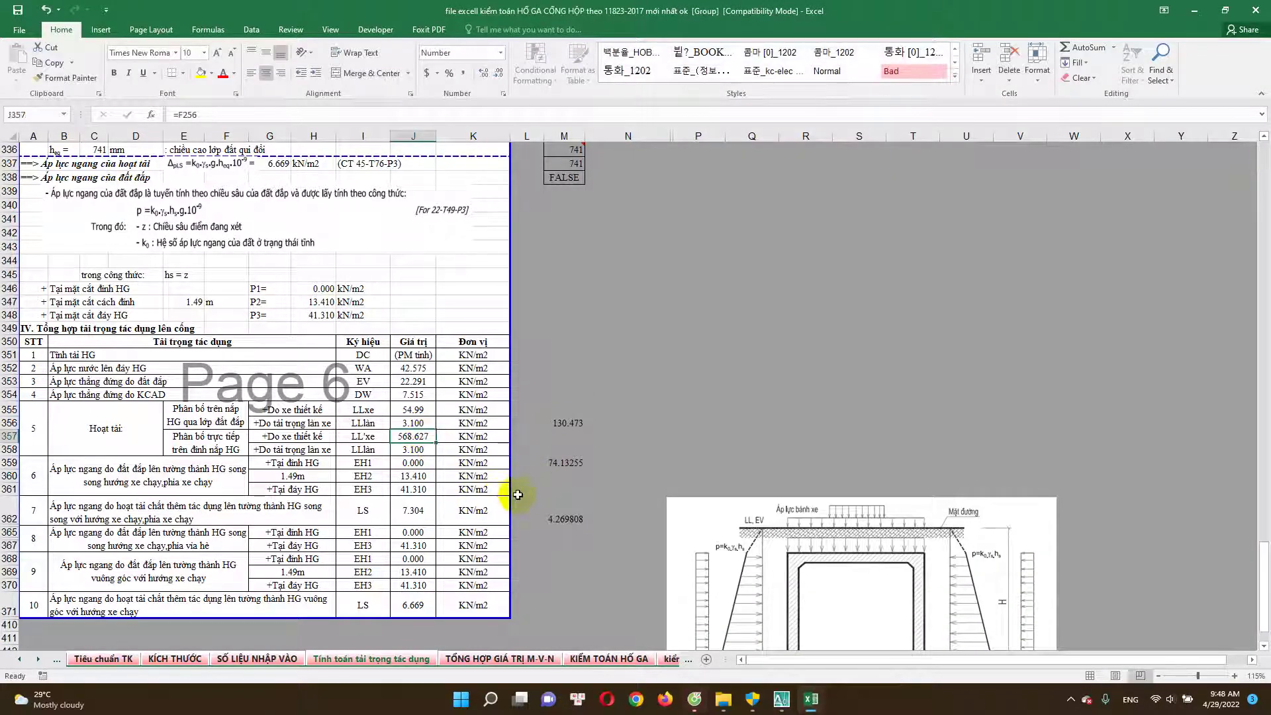
{"action": "double_click", "coordinate": [416, 437]}
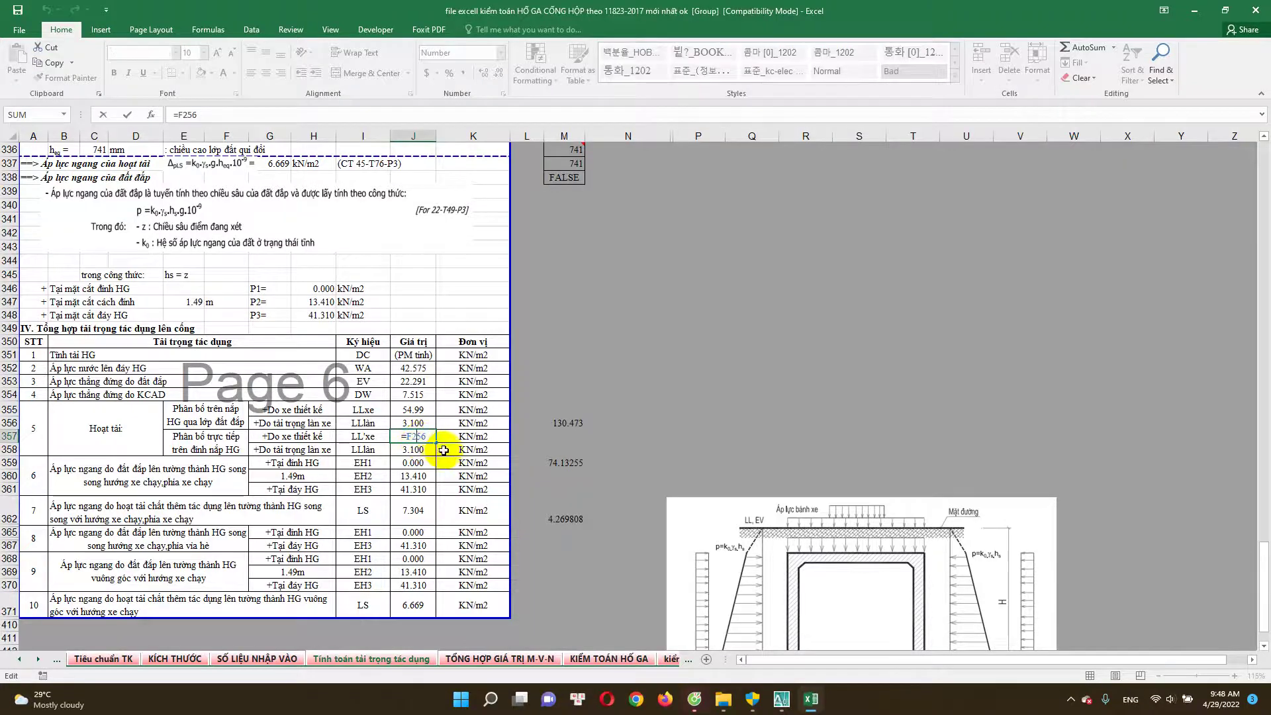
{"action": "key", "text": "Escape"}
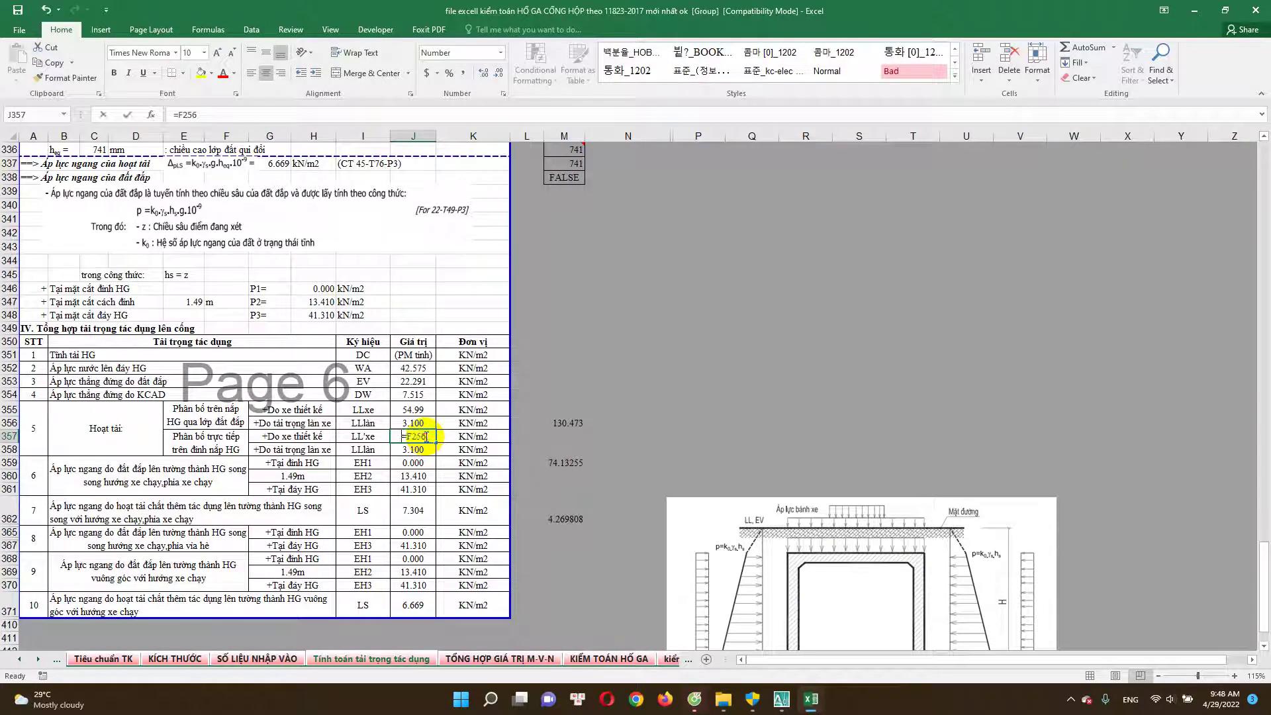
Check the manhole cover block in section B-B, then select the lane-load value in J358.
{"action": "left_click", "coordinate": [781, 698]}
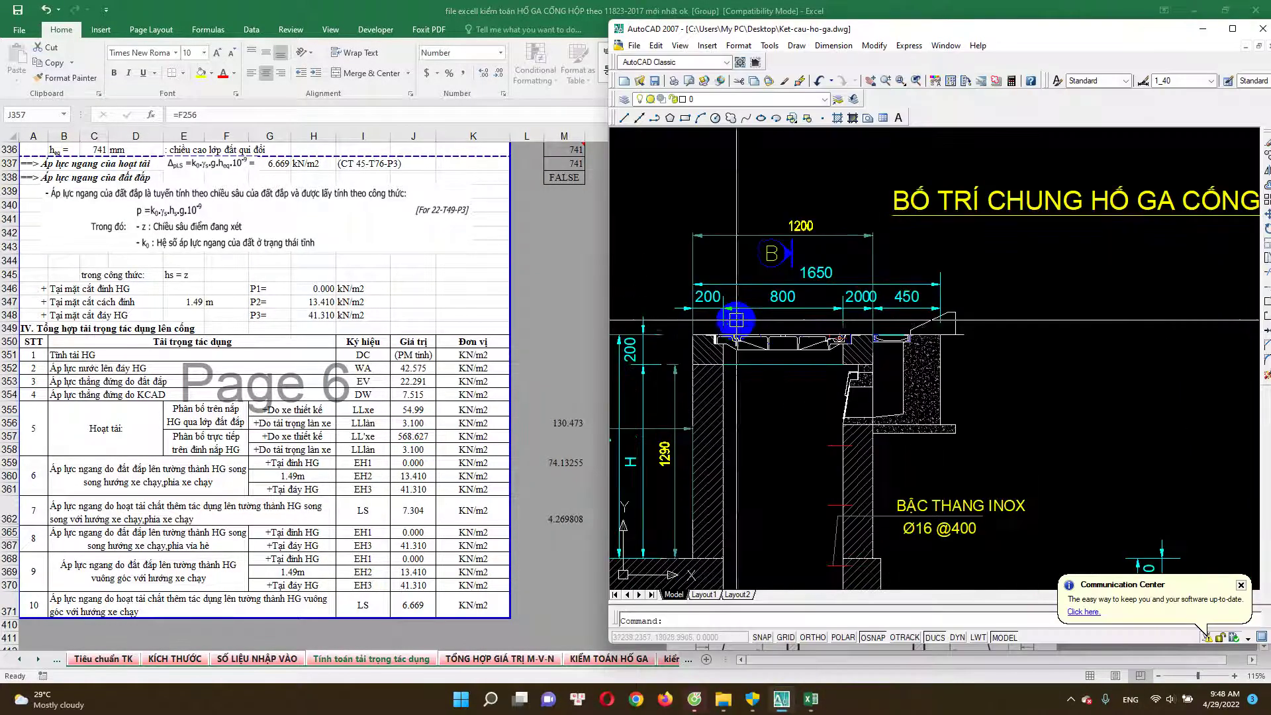
{"action": "scroll", "coordinate": [755, 339], "scroll_direction": "up", "scroll_amount": 2}
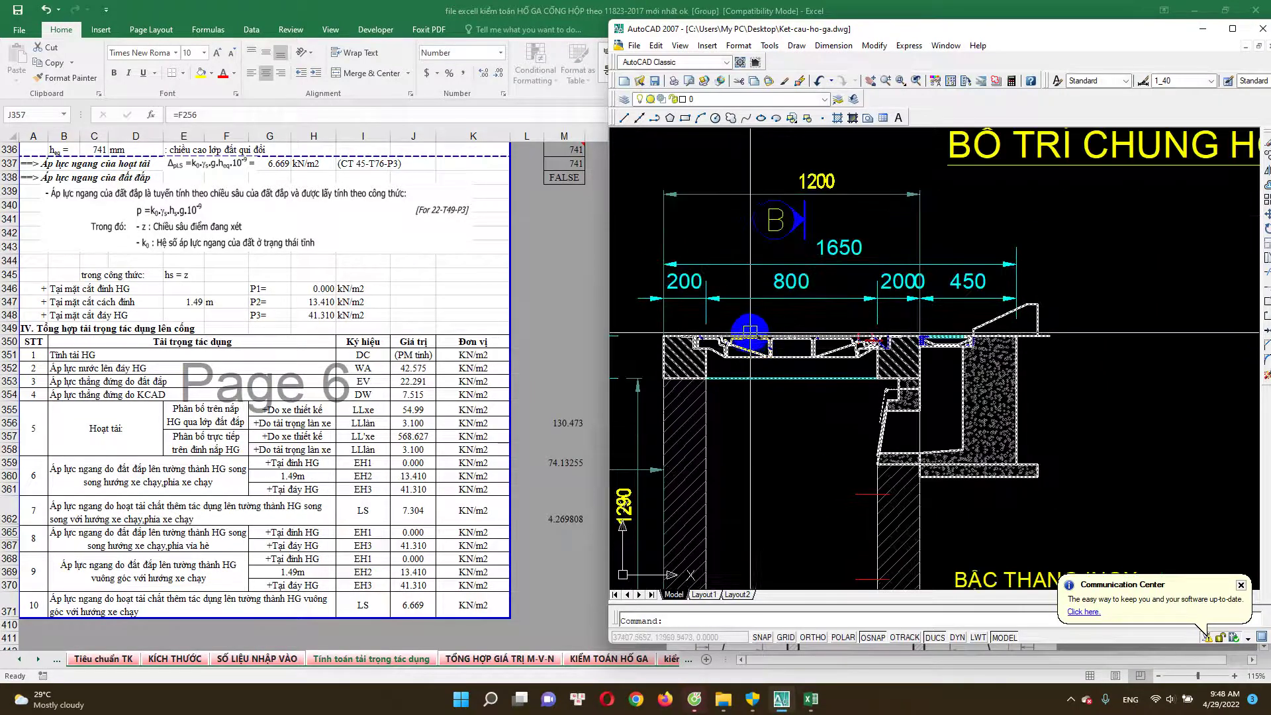
{"action": "scroll", "coordinate": [823, 292], "scroll_direction": "down", "scroll_amount": 3}
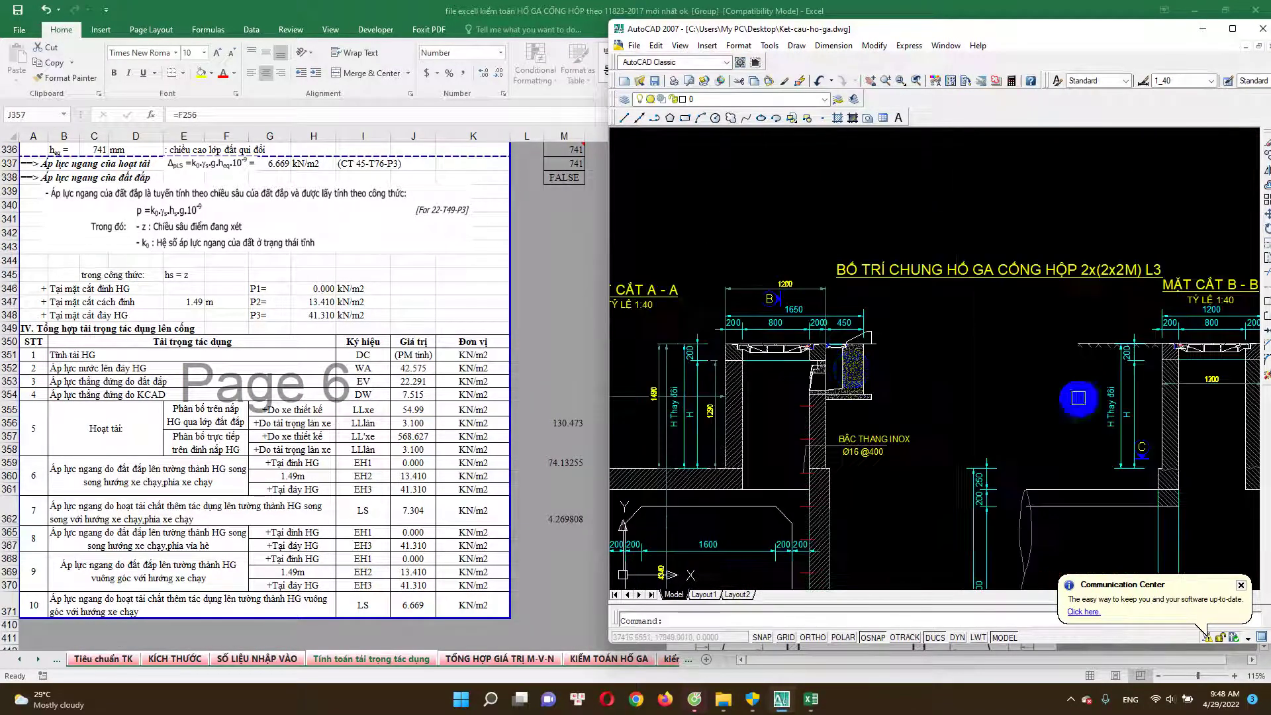
{"action": "scroll", "coordinate": [989, 359], "scroll_direction": "up", "scroll_amount": 3}
{"action": "left_click", "coordinate": [899, 324]}
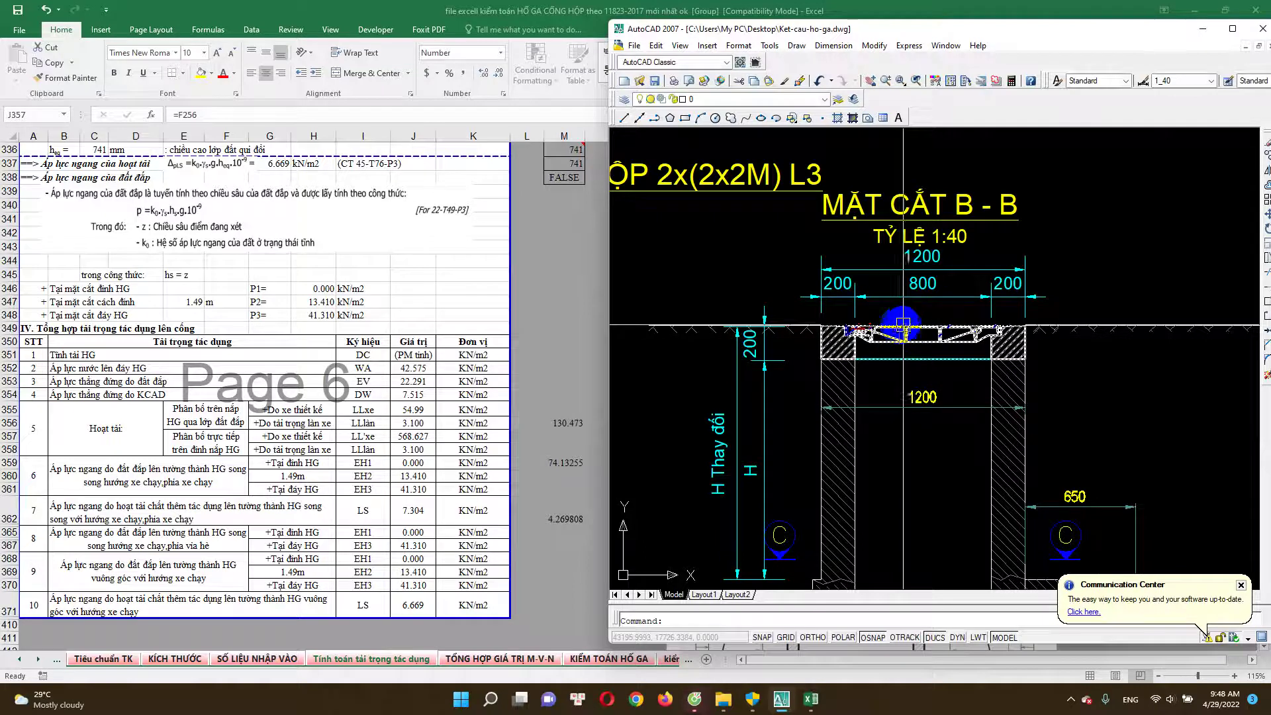
{"action": "key", "text": "Escape"}
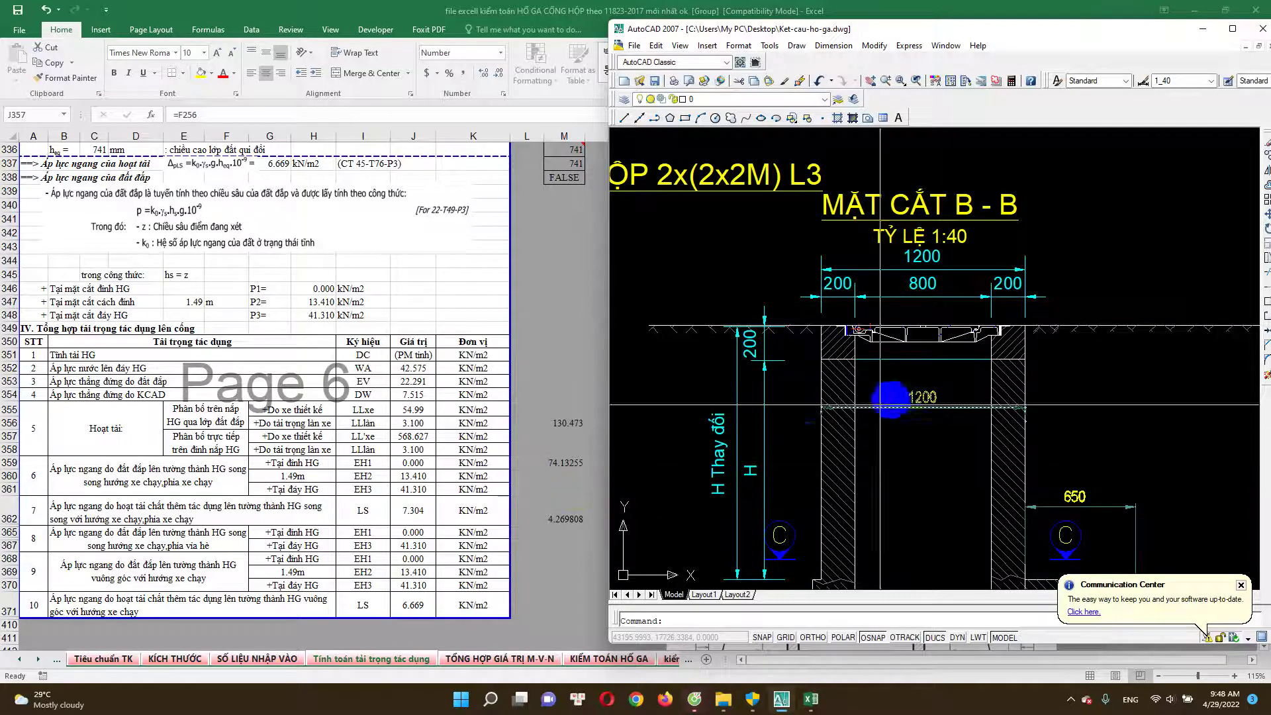
{"action": "key", "text": "alt+Tab"}
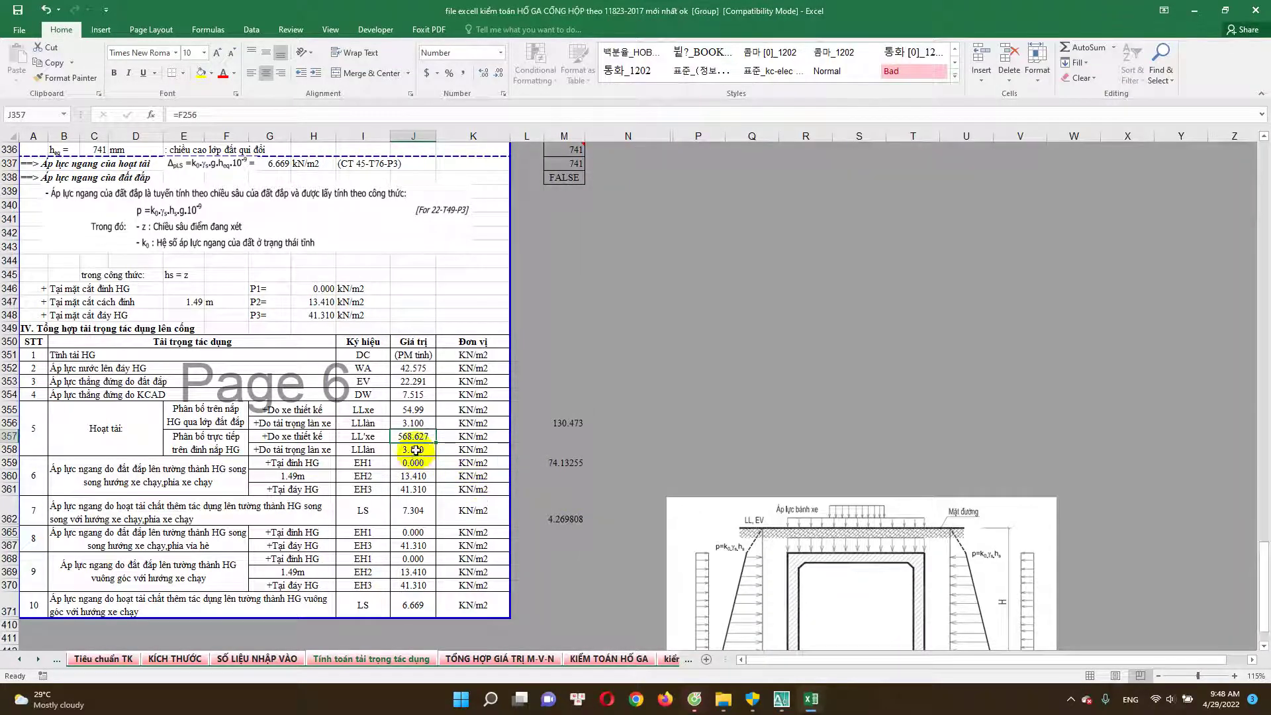
{"action": "left_click", "coordinate": [417, 451]}
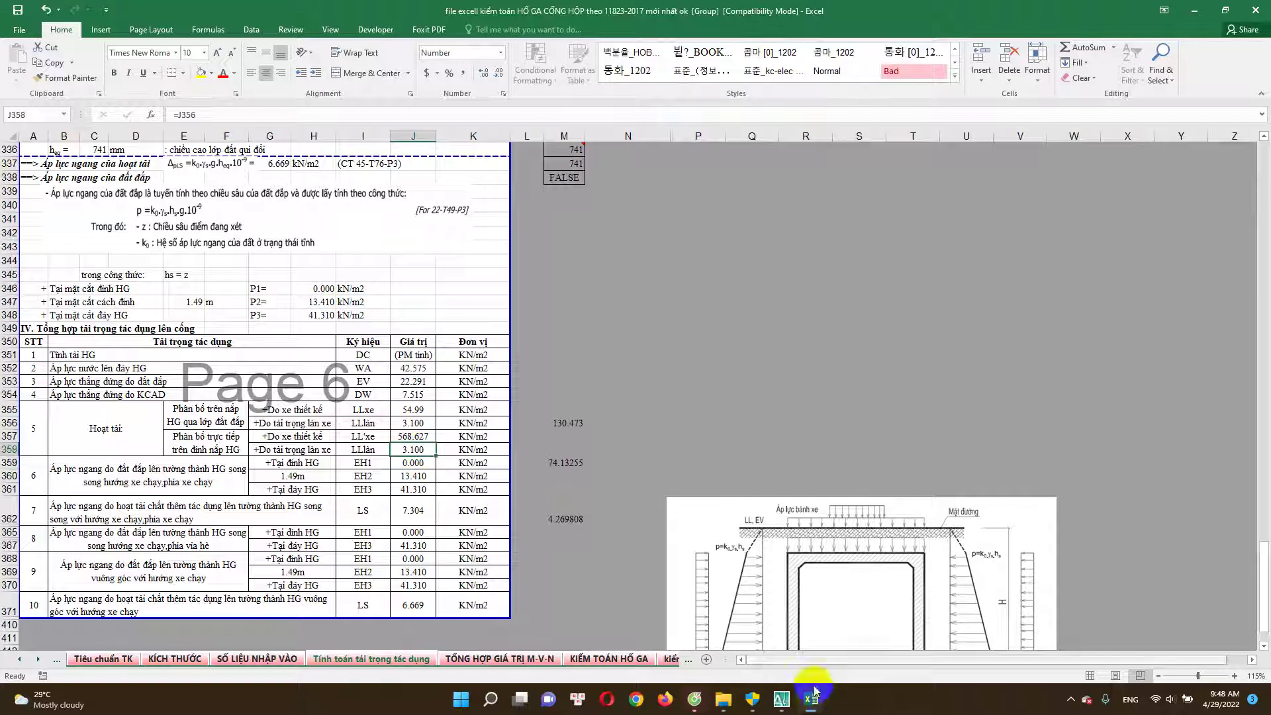
Glance at the AutoCAD manhole drawing again, switching between it and Excel.
{"action": "left_click", "coordinate": [781, 698]}
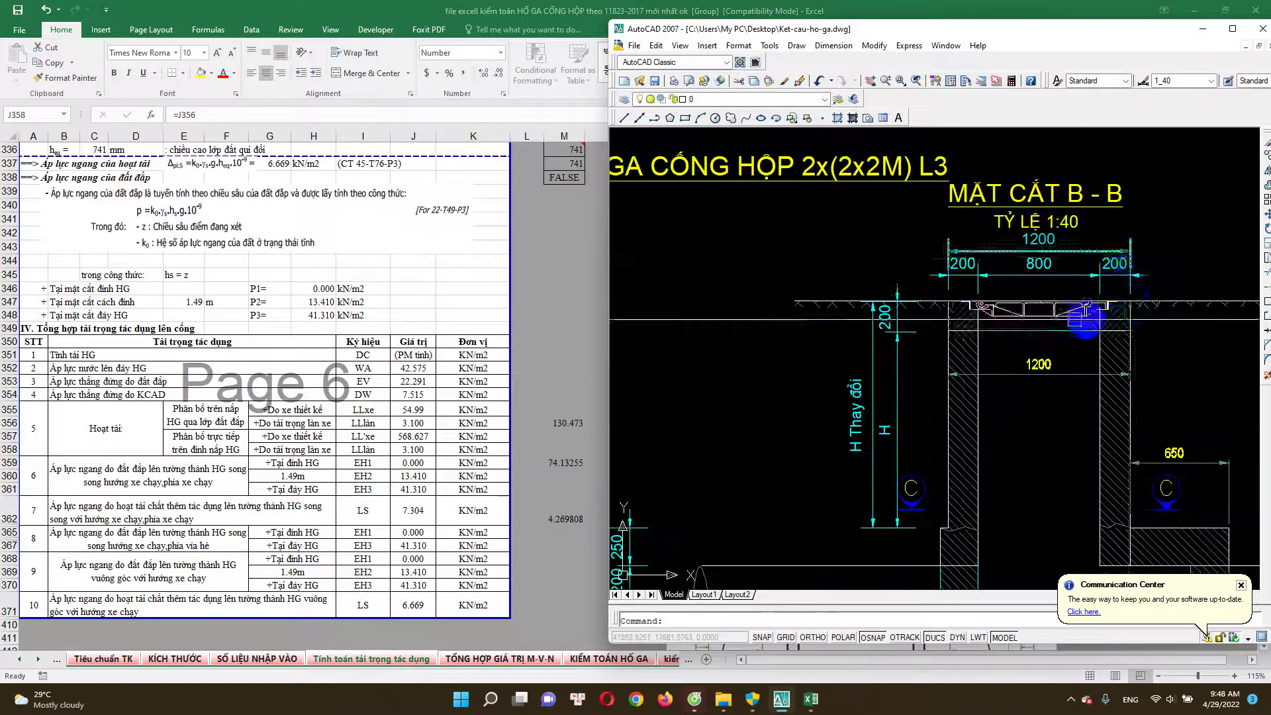
{"action": "scroll", "coordinate": [1011, 243], "scroll_direction": "down", "scroll_amount": 5}
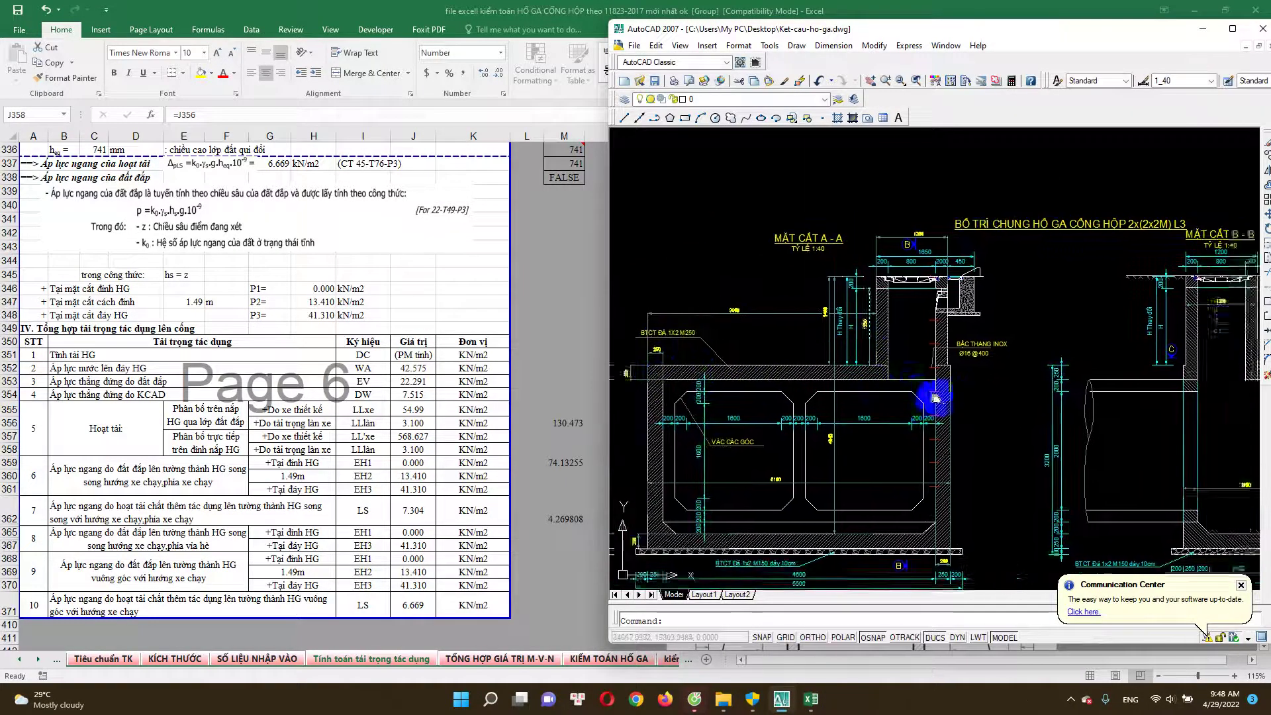
{"action": "key", "text": "alt+Tab"}
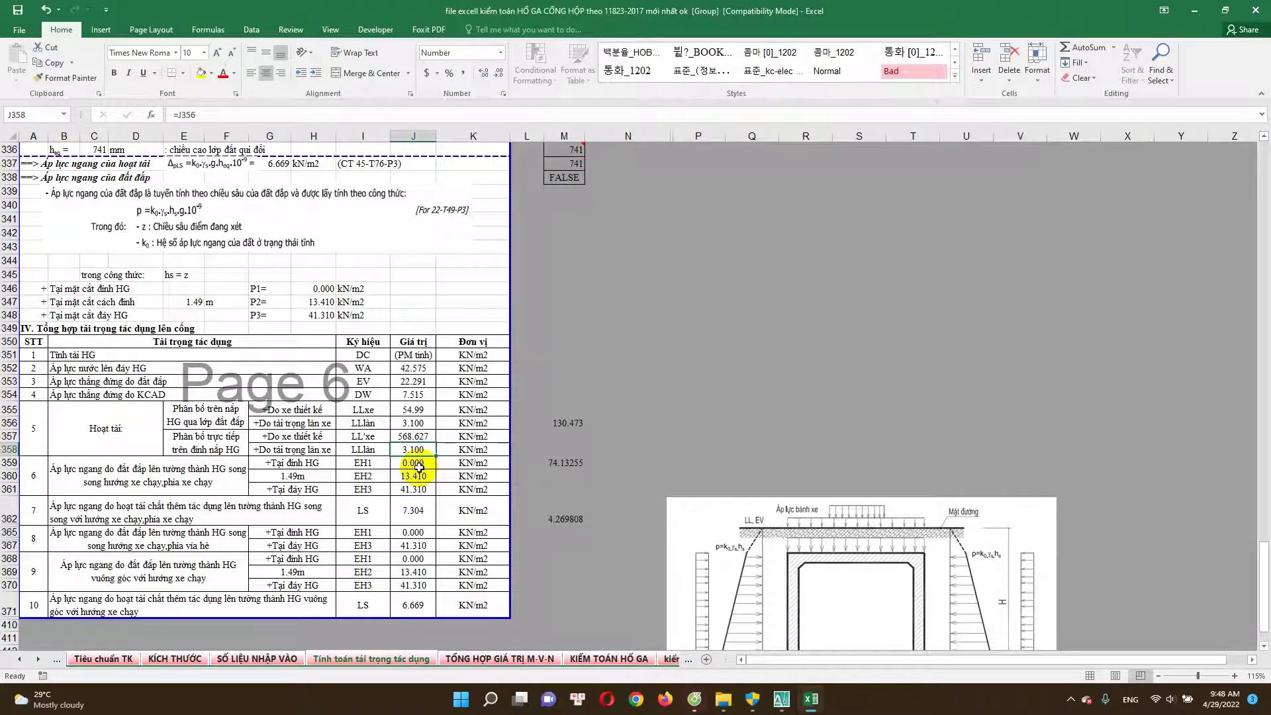
{"action": "left_click", "coordinate": [776, 695]}
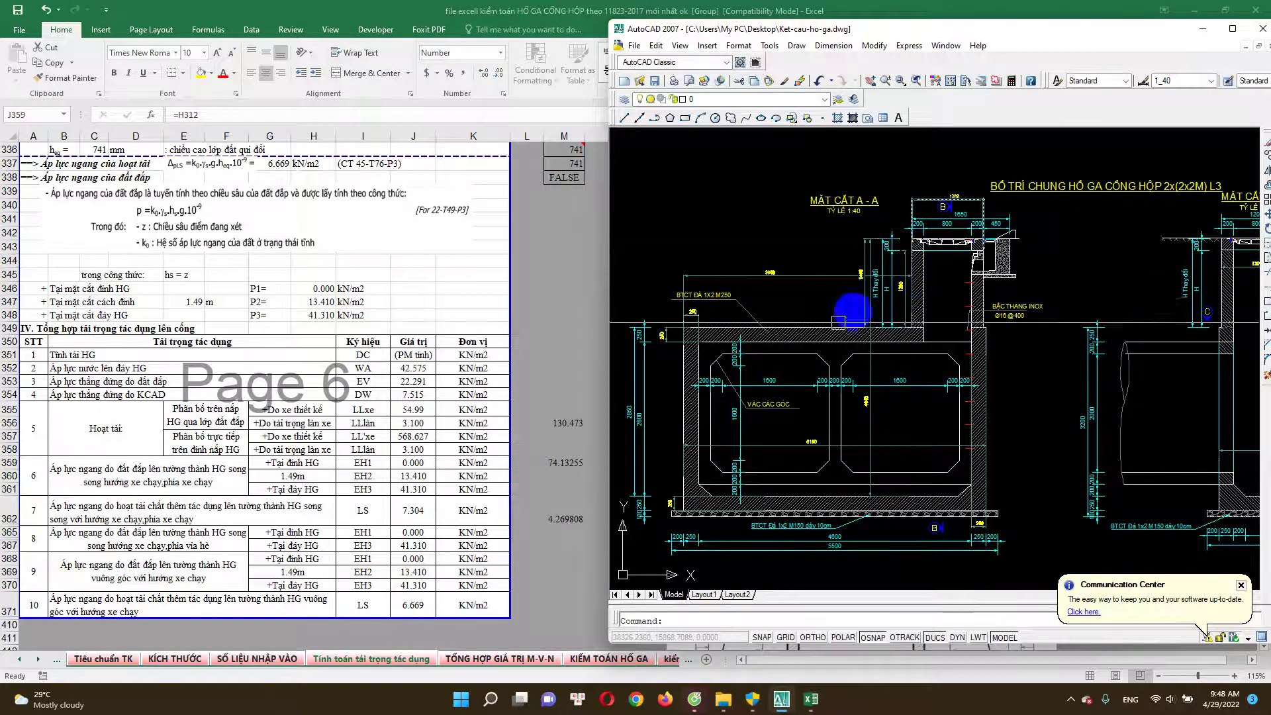
Pan the drawing to the top of the section and check cell J361 in the load table.
{"action": "scroll", "coordinate": [901, 278], "scroll_direction": "up", "scroll_amount": 2}
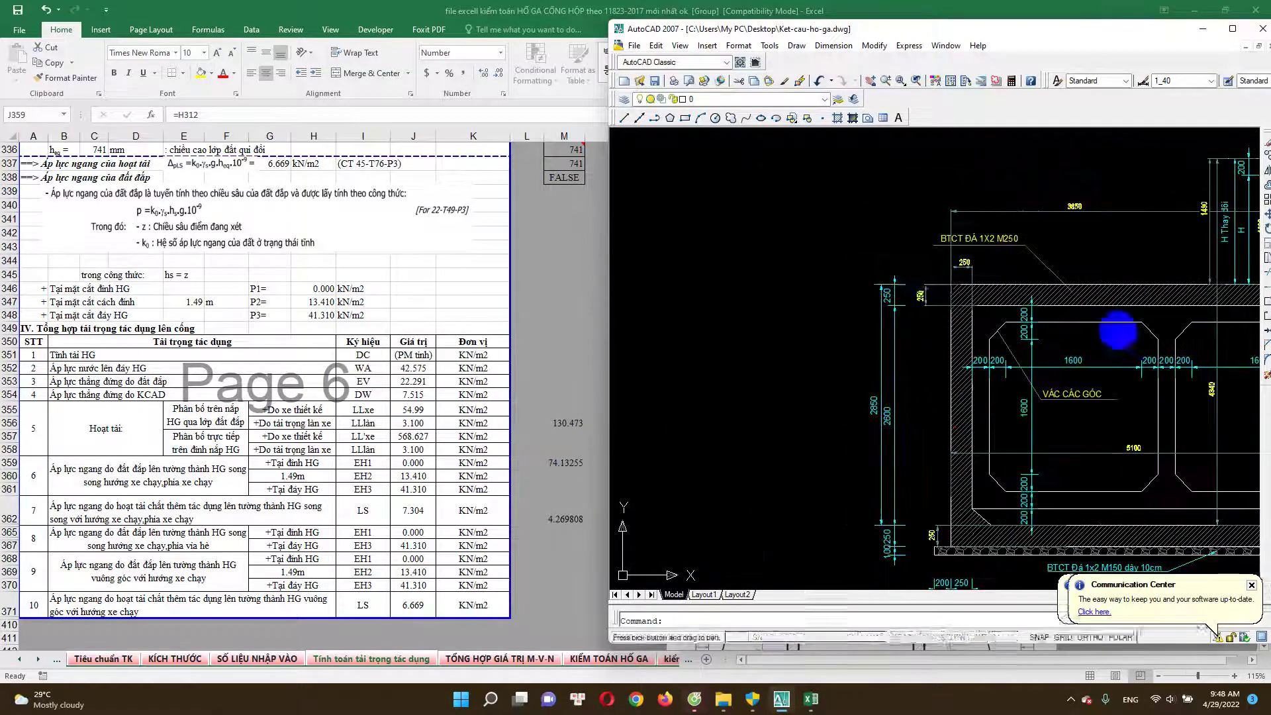
{"action": "left_click_drag", "start_coordinate": [783, 505], "coordinate": [782, 424]}
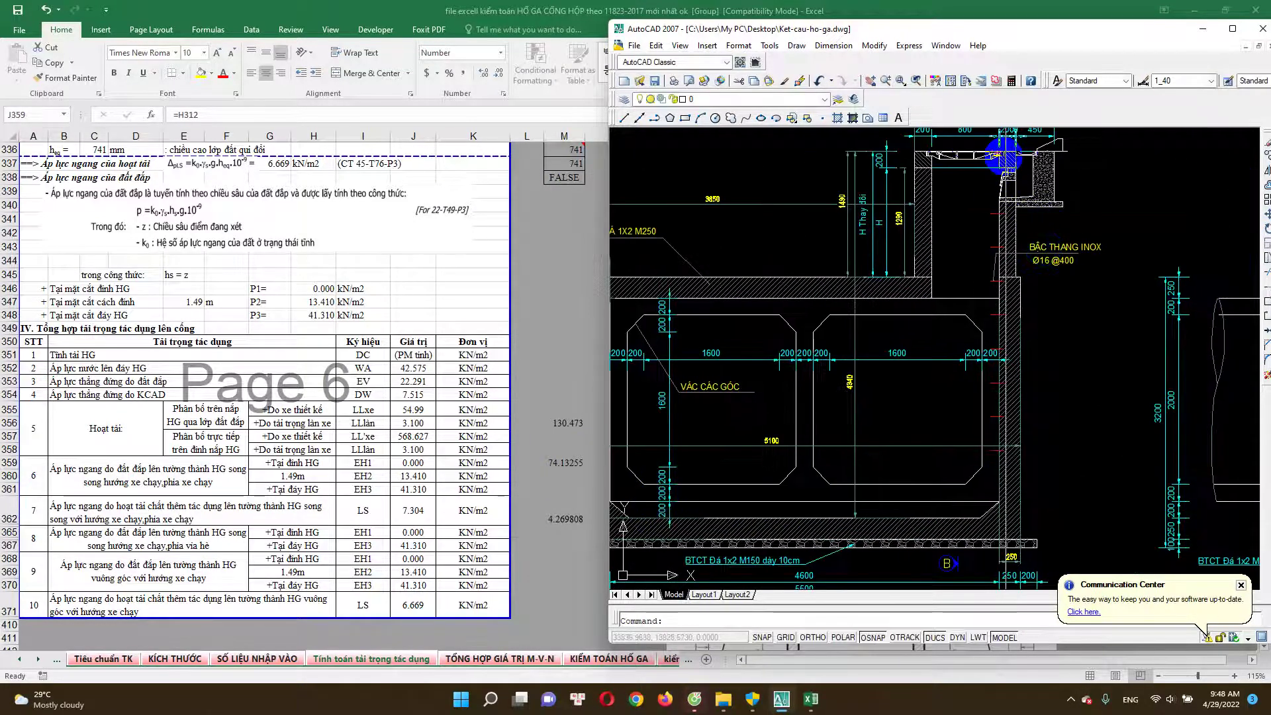
{"action": "scroll", "coordinate": [783, 424], "scroll_direction": "down", "scroll_amount": 3}
{"action": "scroll", "coordinate": [925, 286], "scroll_direction": "up", "scroll_amount": 3}
{"action": "scroll", "coordinate": [925, 286], "scroll_direction": "down", "scroll_amount": 2}
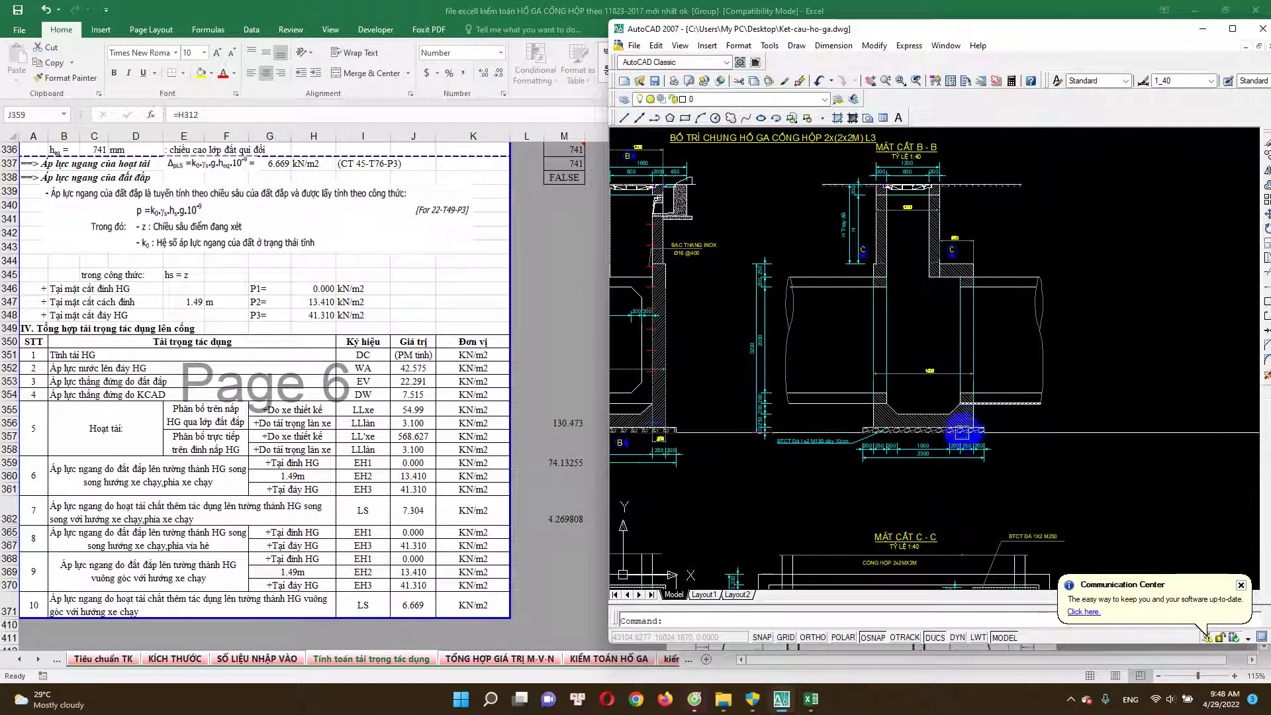
{"action": "left_click", "coordinate": [431, 462]}
{"action": "left_click", "coordinate": [414, 490]}
{"action": "scroll", "coordinate": [413, 490], "scroll_direction": "down", "scroll_amount": 1}
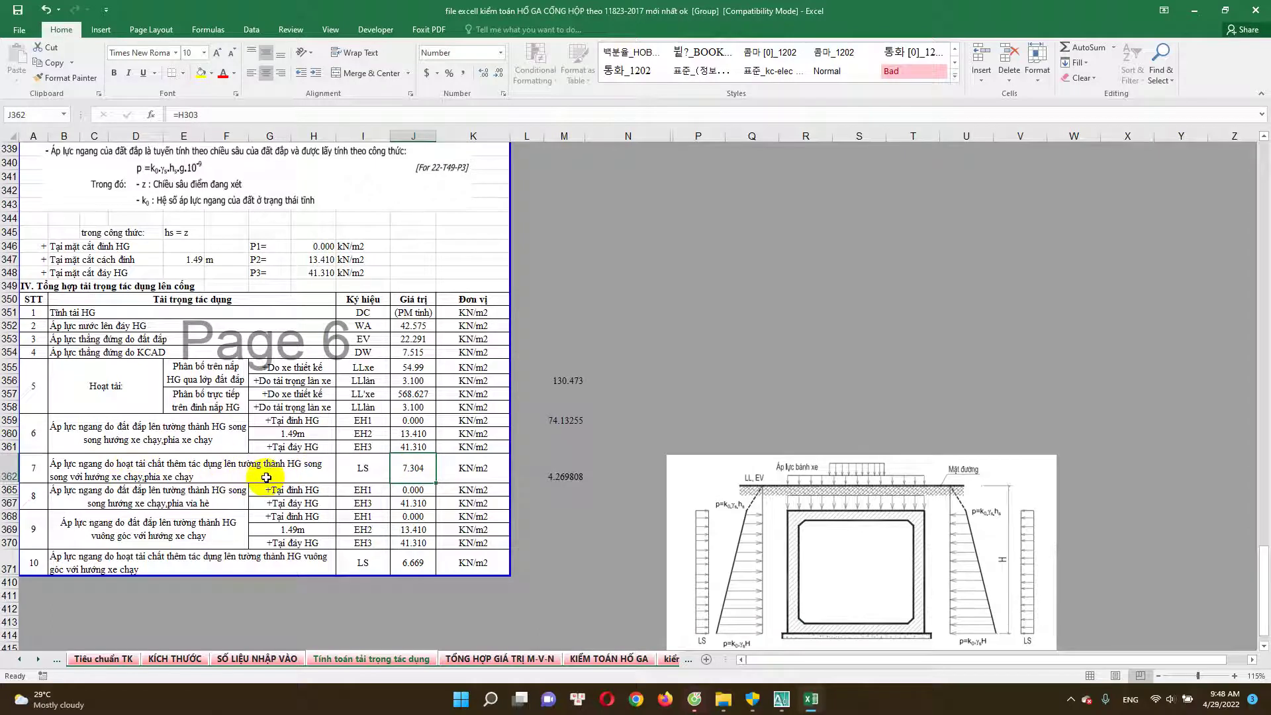
Frame the manhole sections in AutoCAD, centring section B-B, between glances at the load table.
{"action": "left_click", "coordinate": [781, 699]}
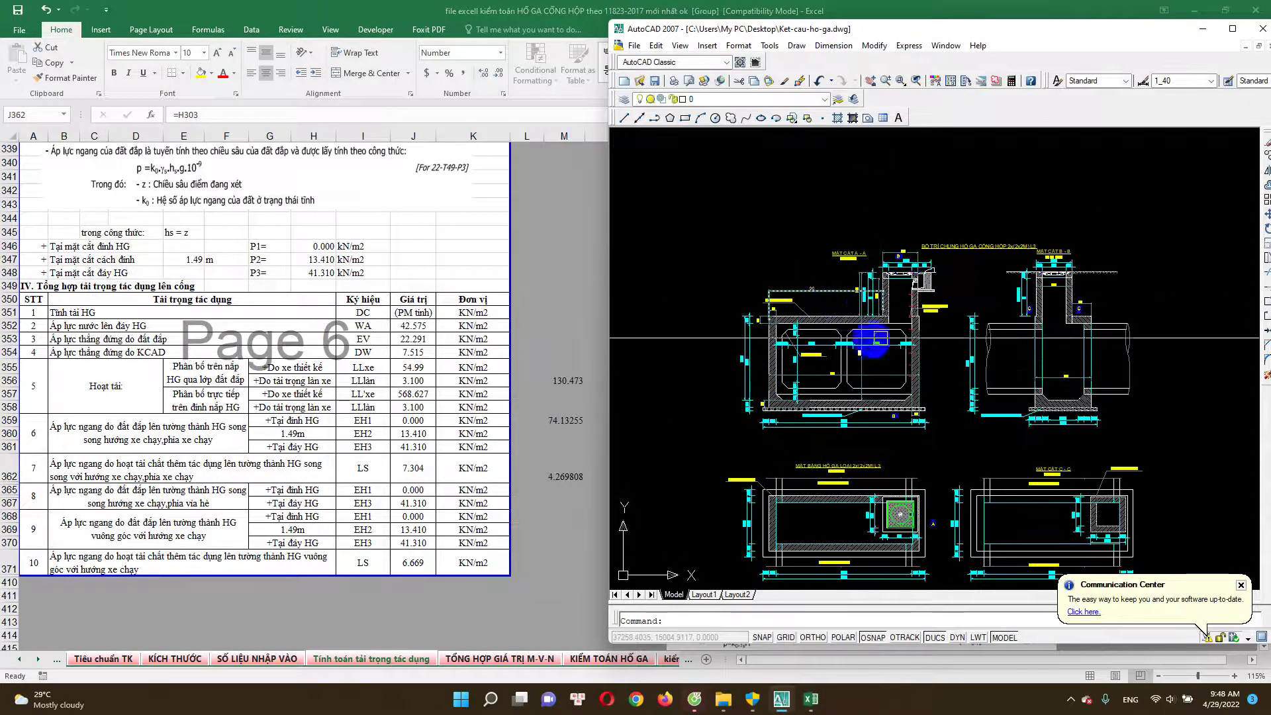
{"action": "scroll", "coordinate": [807, 286], "scroll_direction": "up", "scroll_amount": 2}
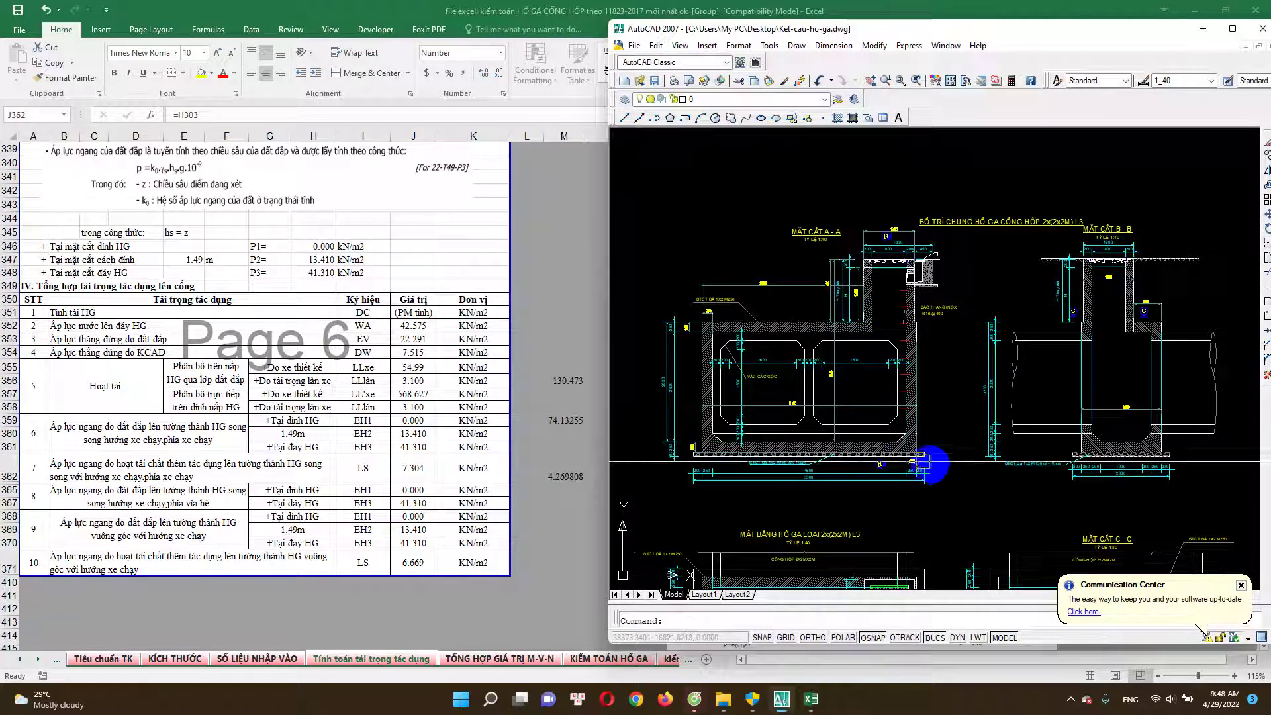
{"action": "left_click_drag", "start_coordinate": [921, 463], "coordinate": [880, 445]}
{"action": "left_click", "coordinate": [535, 422]}
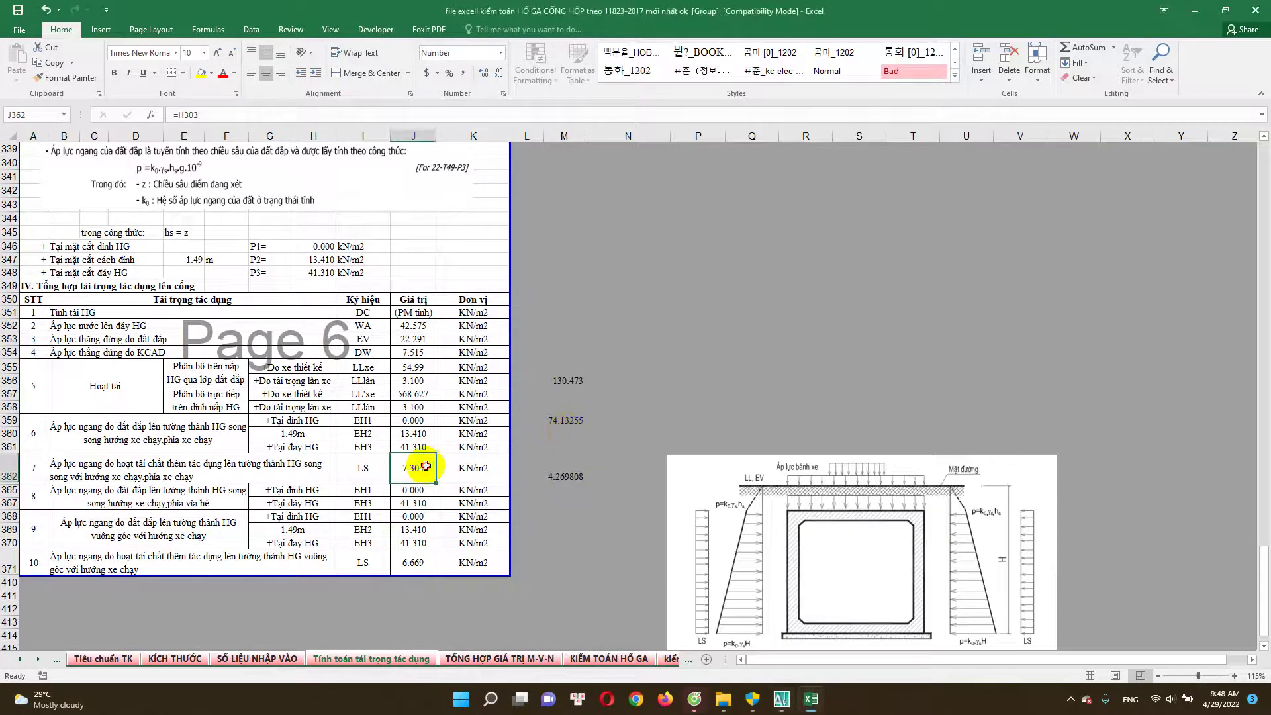
{"action": "left_click", "coordinate": [761, 701]}
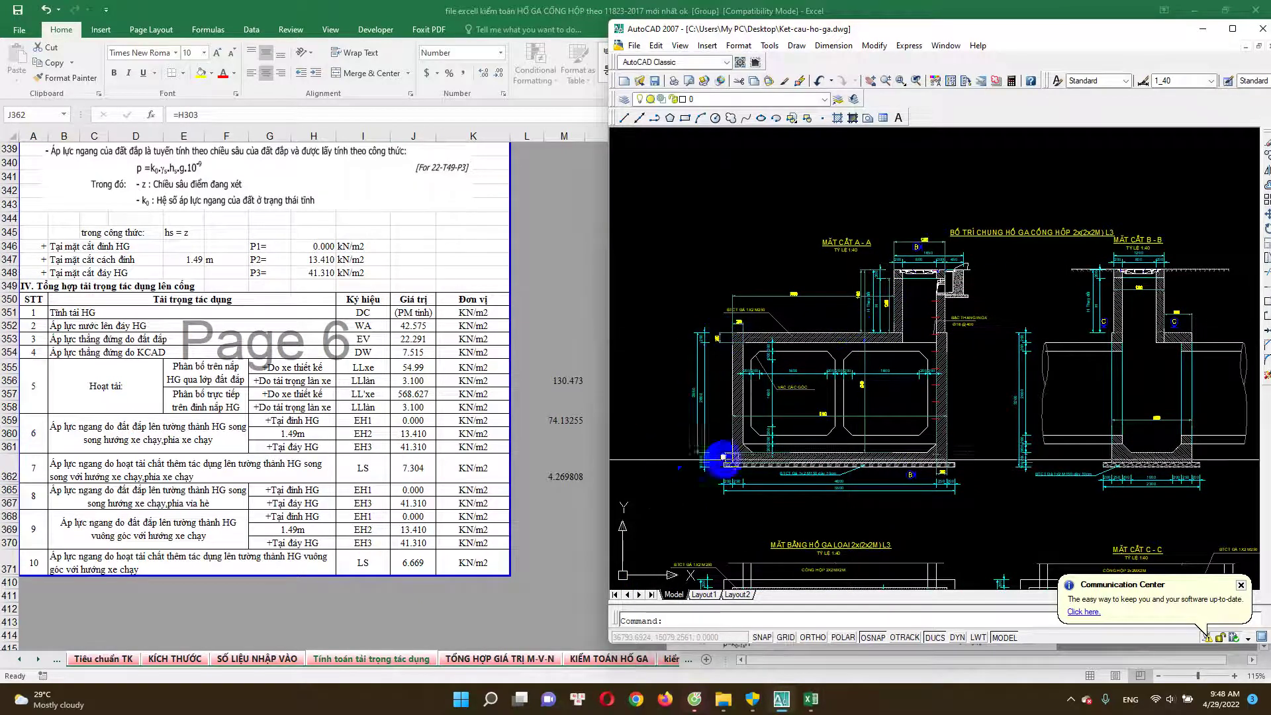
{"action": "left_click_drag", "start_coordinate": [990, 412], "coordinate": [848, 409]}
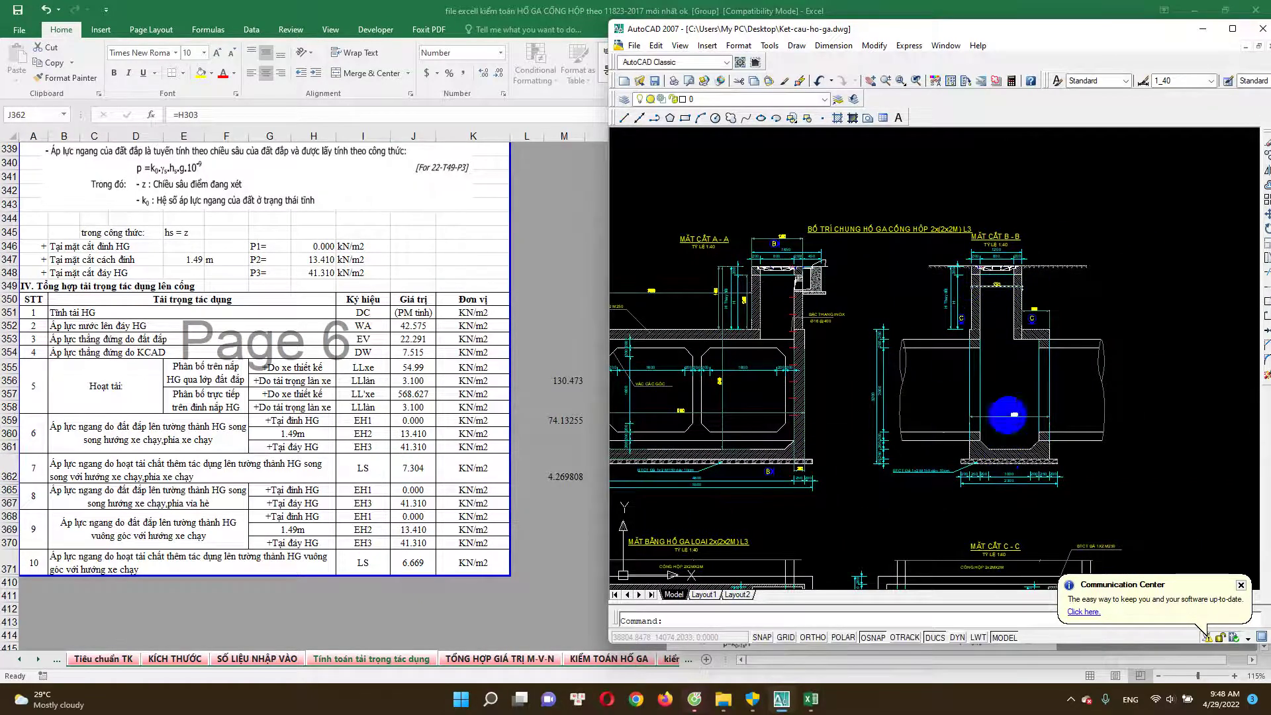
{"action": "left_click", "coordinate": [407, 510]}
Check the source of the LS value, then move to the TỔNG HỢP GIÁ TRỊ M-V-N sheet.
{"action": "scroll", "coordinate": [416, 495], "scroll_direction": "down", "scroll_amount": 1}
{"action": "left_click", "coordinate": [411, 462]}
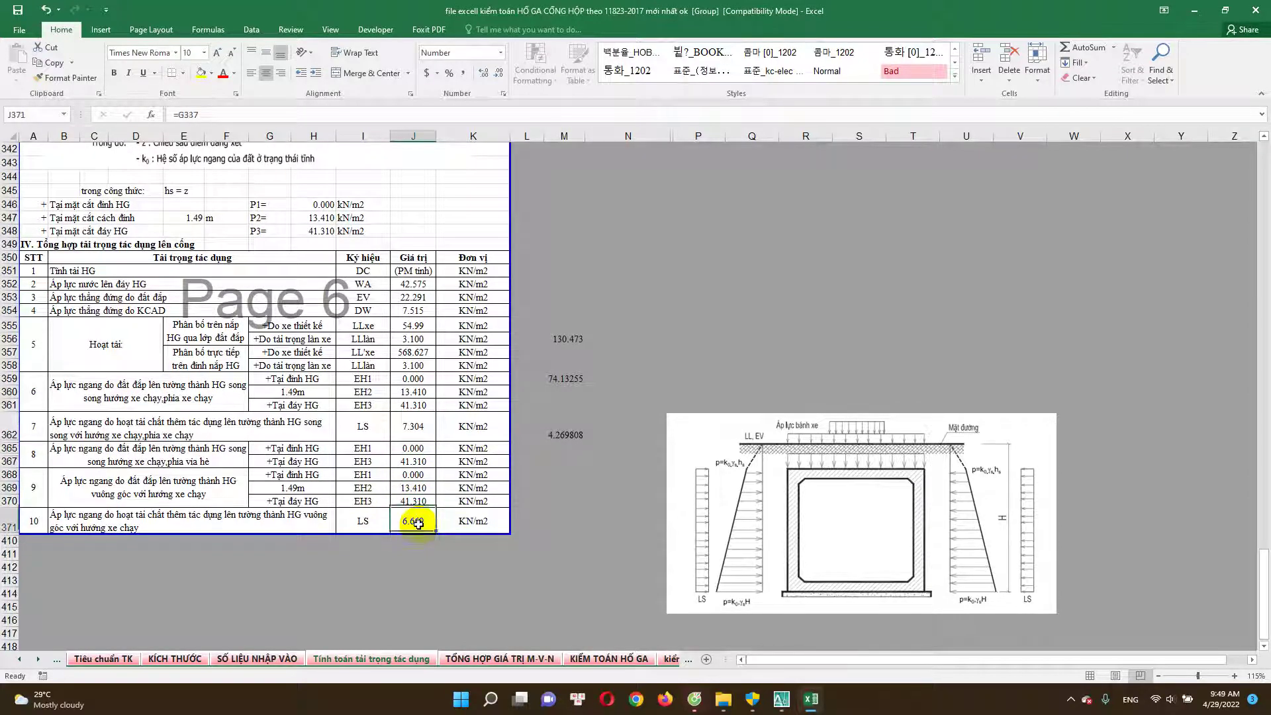
{"action": "scroll", "coordinate": [321, 632], "scroll_direction": "up", "scroll_amount": 1}
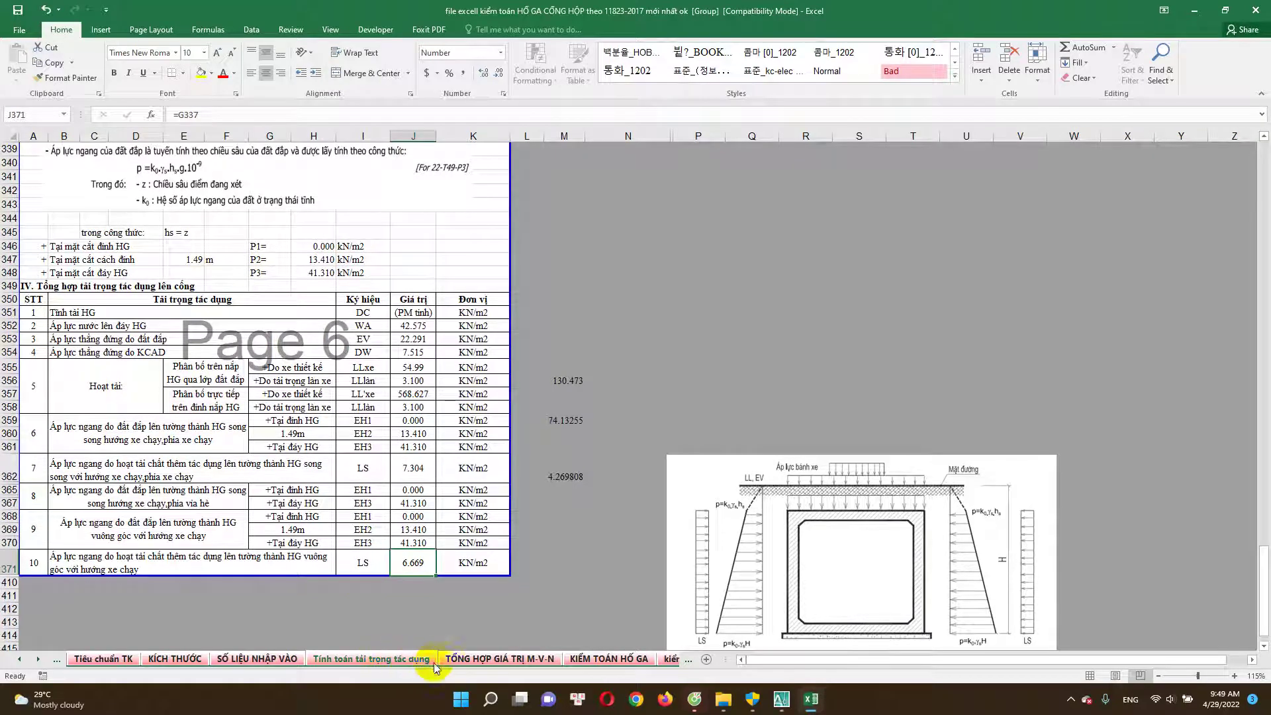
{"action": "left_click", "coordinate": [467, 659]}
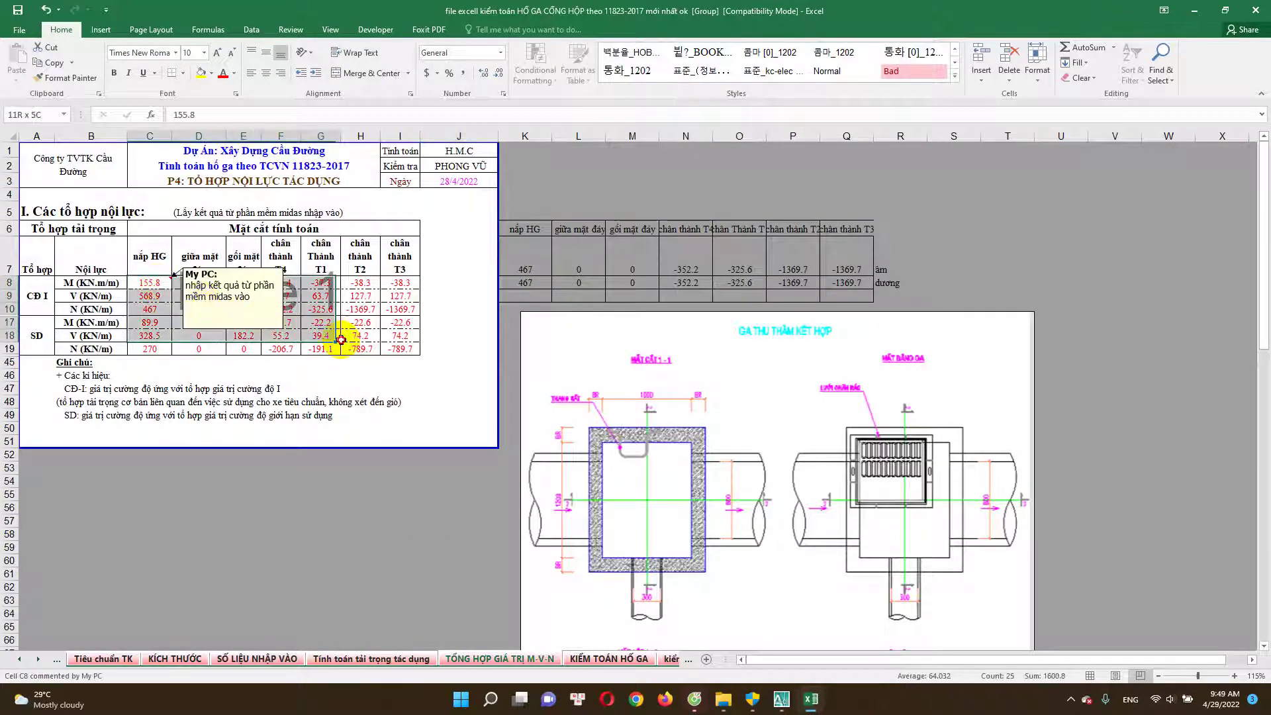
Hide rows 18–19 holding the SD V and N values.
{"action": "left_click_drag", "start_coordinate": [155, 283], "coordinate": [395, 349]}
{"action": "left_click", "coordinate": [192, 337]}
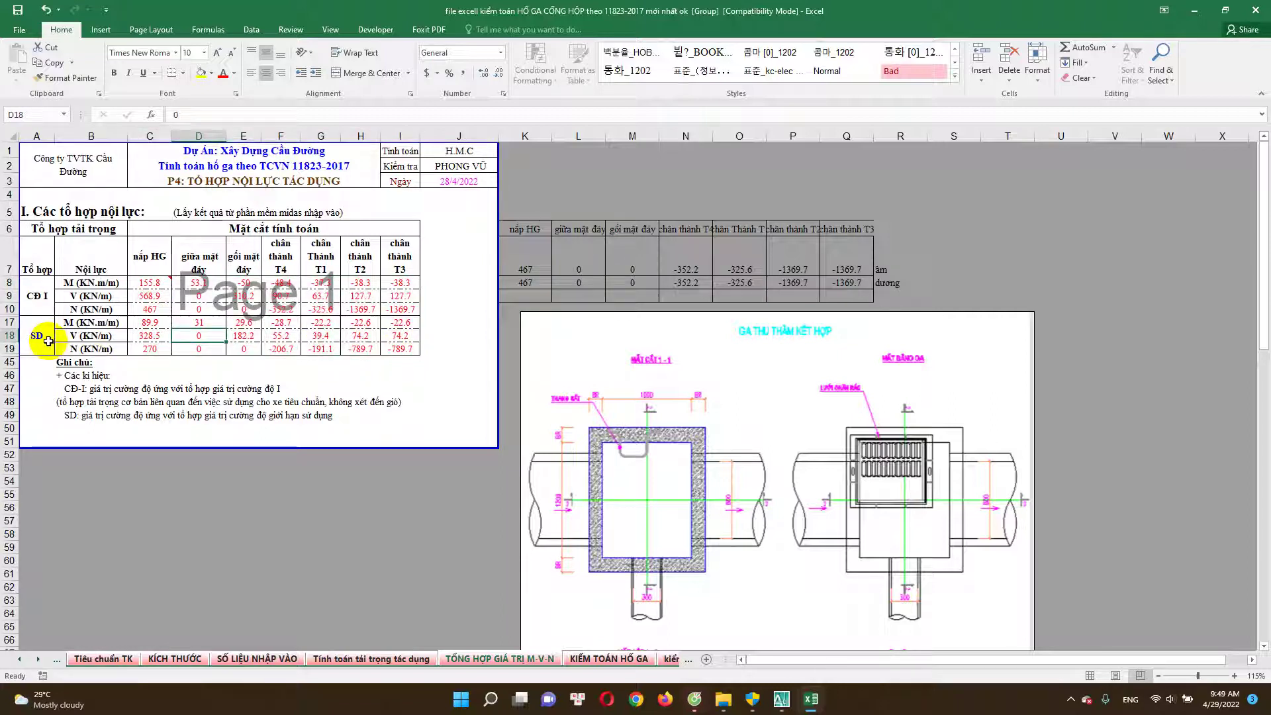
{"action": "left_click_drag", "start_coordinate": [15, 335], "coordinate": [15, 349]}
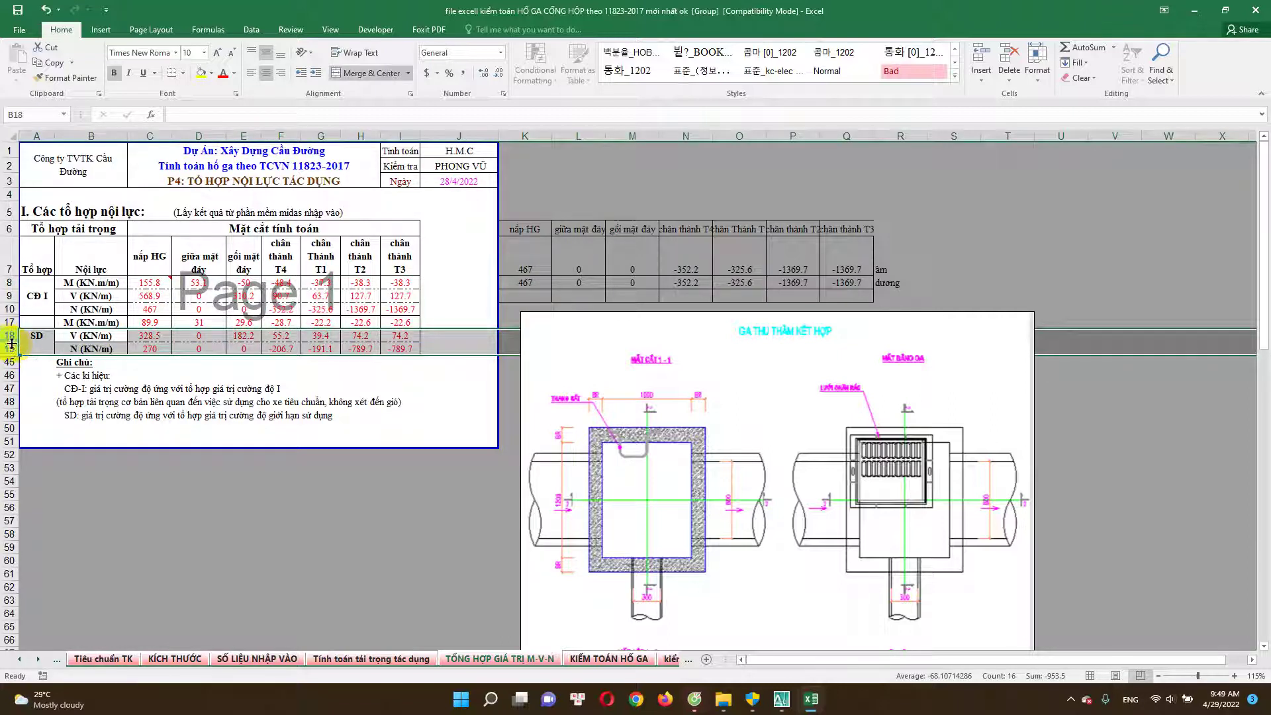
{"action": "right_click", "coordinate": [13, 347]}
{"action": "left_click", "coordinate": [76, 517]}
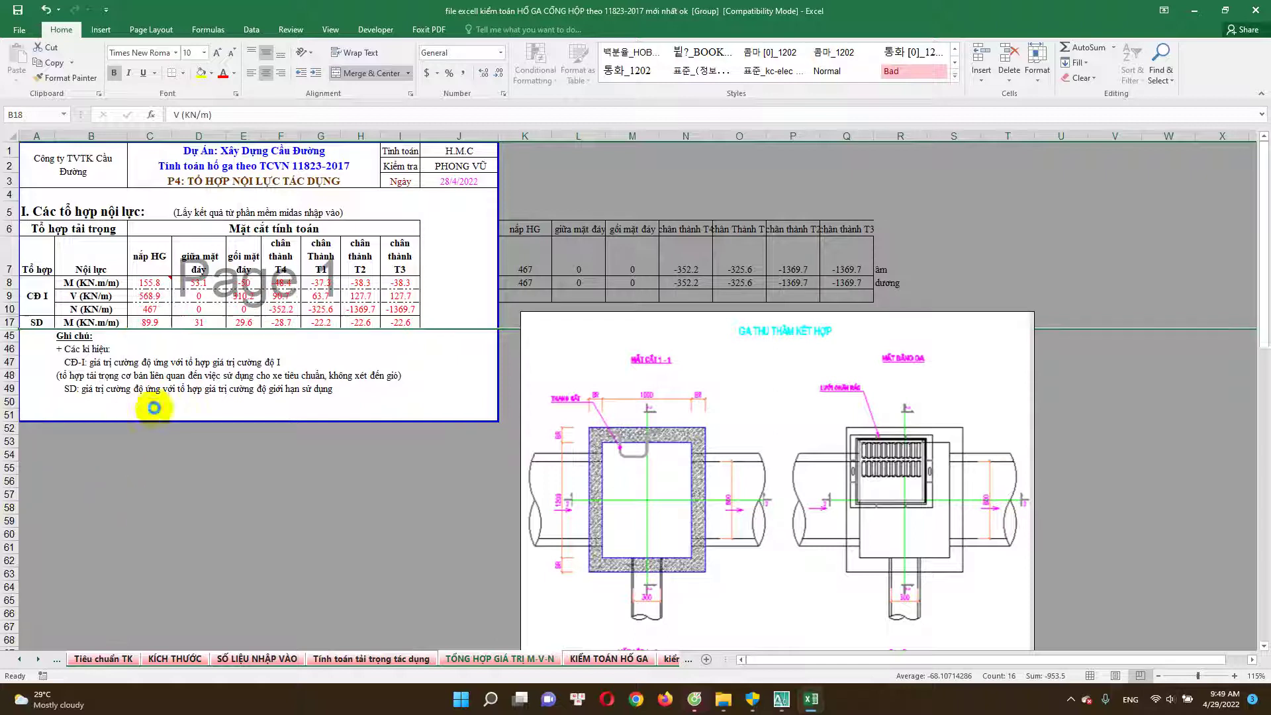
Check the SD moments in row 17 and reapply a border to table values C8:I17.
{"action": "left_click", "coordinate": [159, 323]}
{"action": "left_click", "coordinate": [198, 325]}
{"action": "left_click", "coordinate": [246, 324]}
{"action": "left_click", "coordinate": [274, 327]}
{"action": "left_click_drag", "start_coordinate": [150, 321], "coordinate": [391, 289]}
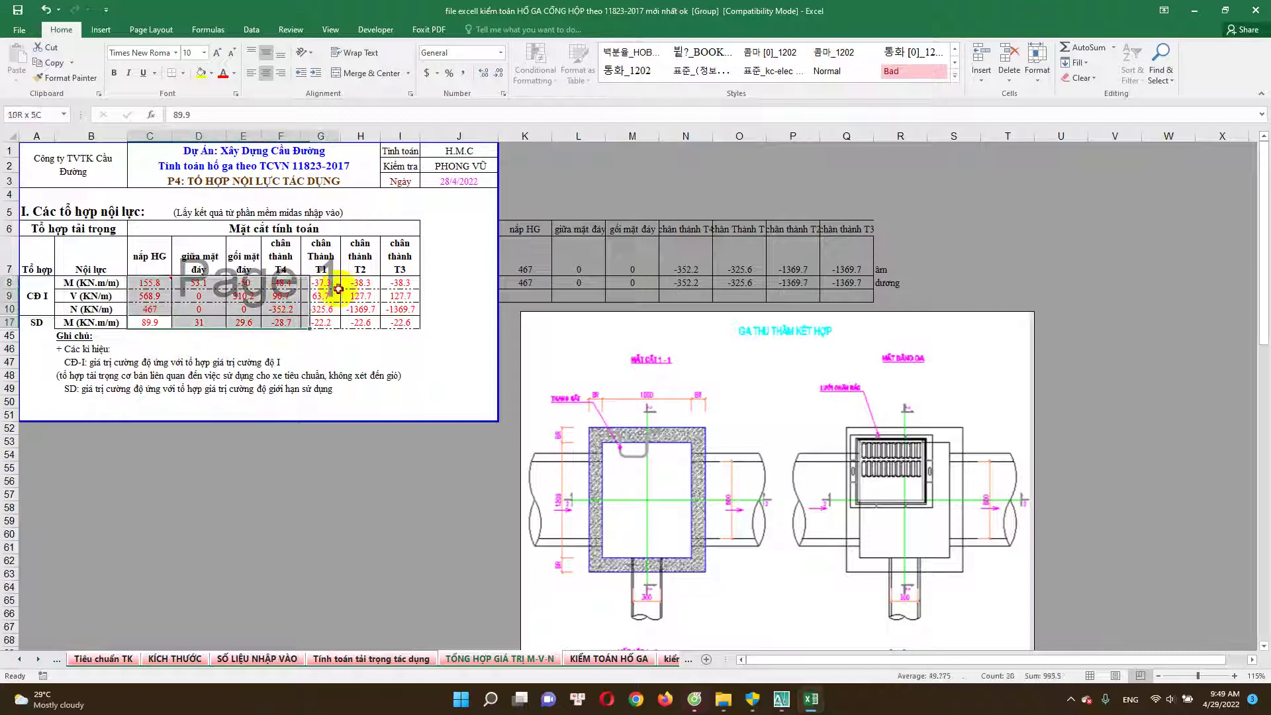
{"action": "left_click", "coordinate": [183, 74]}
{"action": "left_click", "coordinate": [180, 185]}
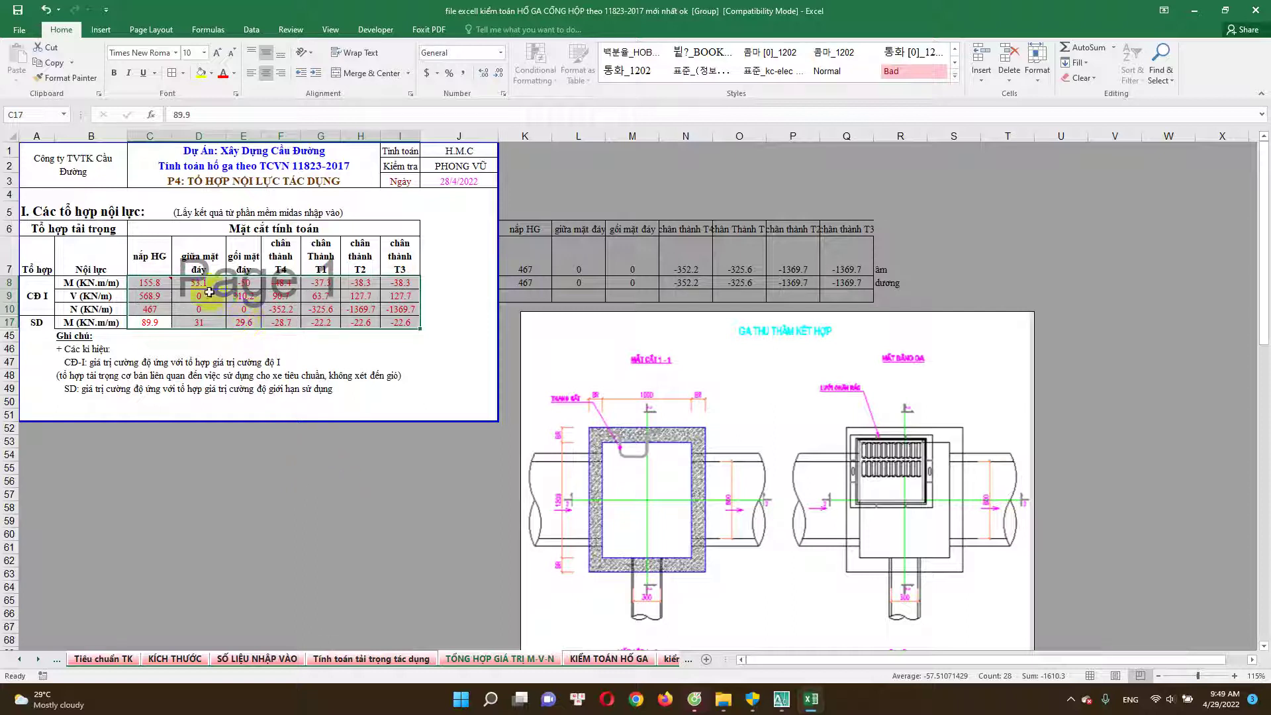
{"action": "left_click", "coordinate": [320, 481]}
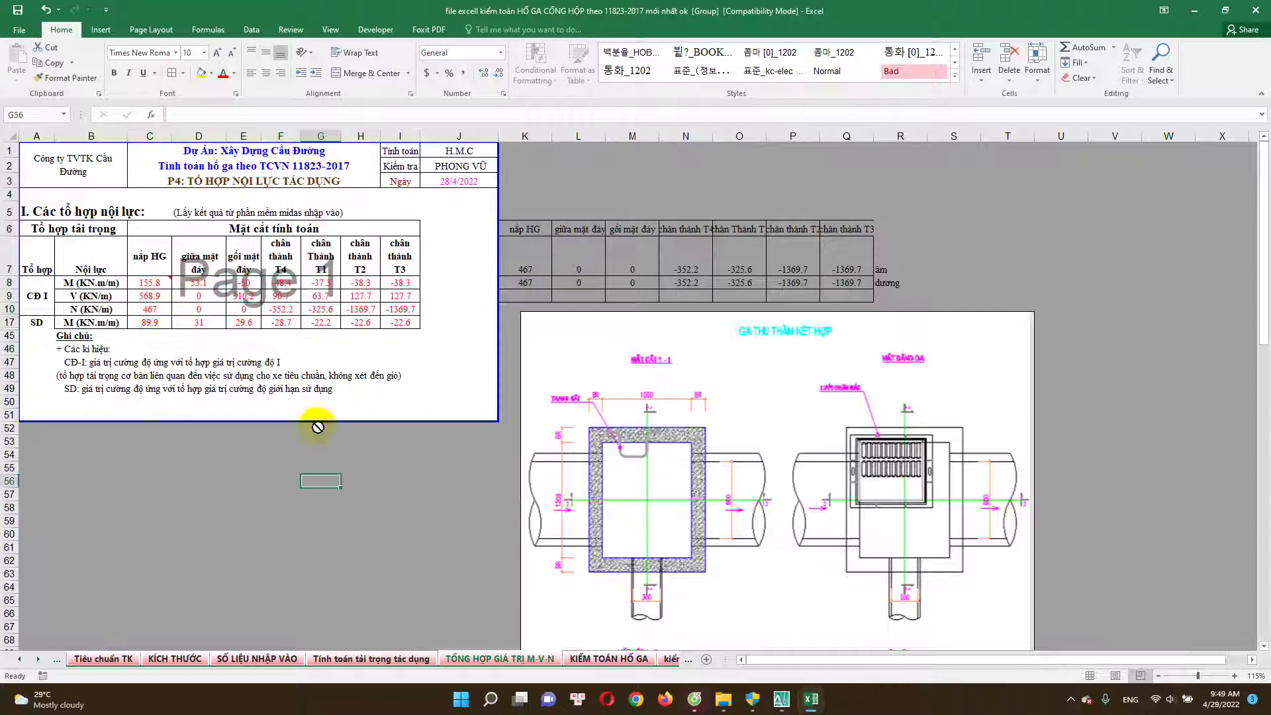
{"action": "left_click", "coordinate": [151, 284]}
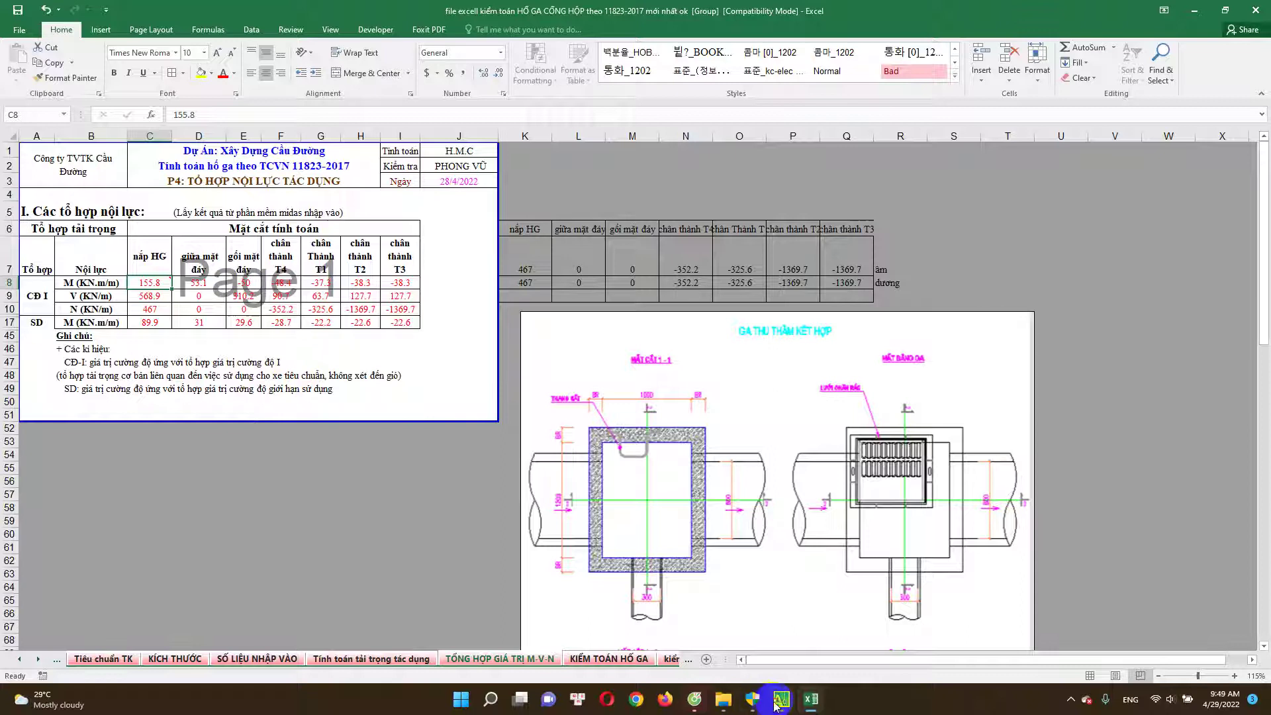
{"action": "left_click", "coordinate": [779, 700]}
Pan the drawing toward section B-B and check the row 8 values, including -48.4 in F8.
{"action": "scroll", "coordinate": [794, 344], "scroll_direction": "down", "scroll_amount": 3}
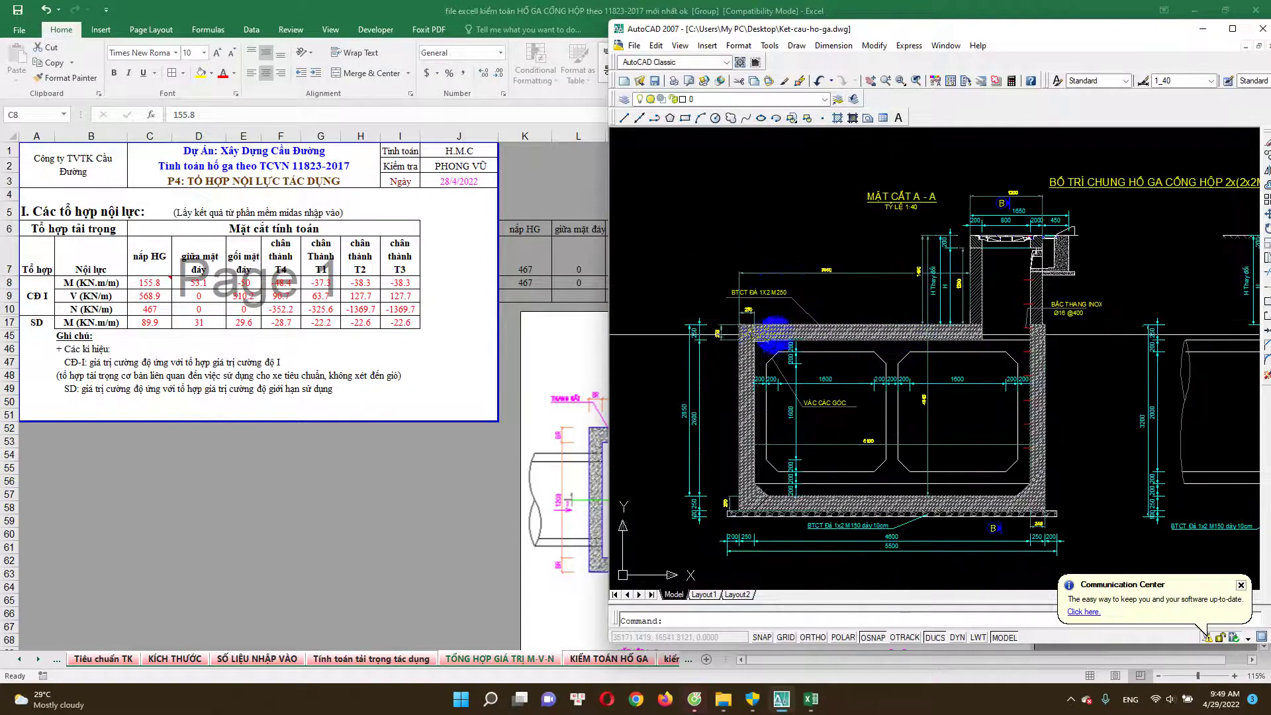
{"action": "left_click_drag", "start_coordinate": [774, 335], "coordinate": [546, 387]}
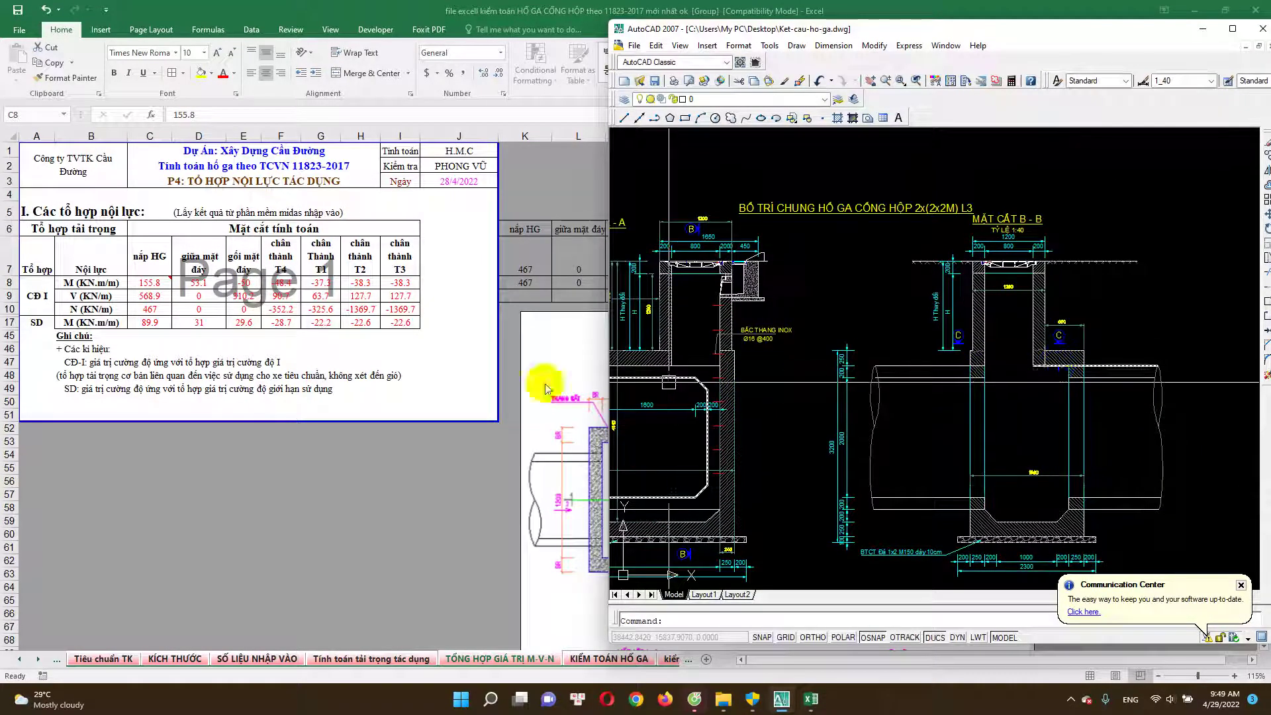
{"action": "left_click", "coordinate": [192, 285]}
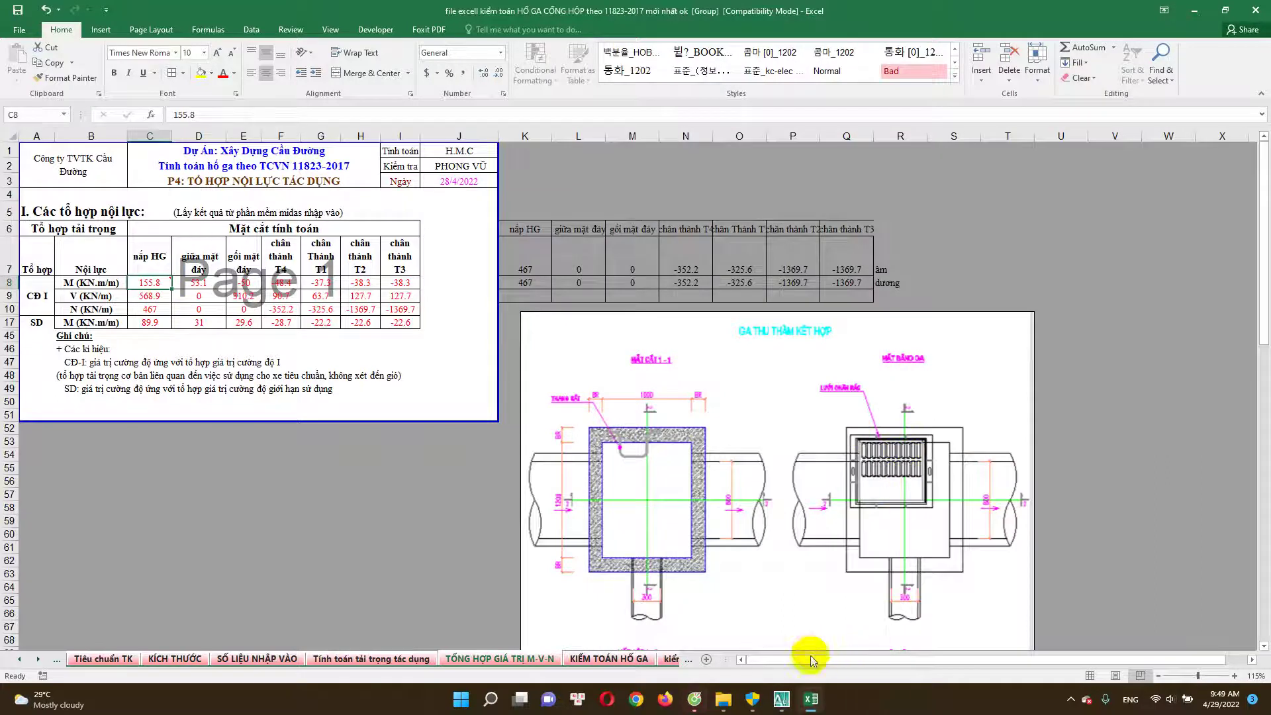
{"action": "left_click", "coordinate": [781, 695]}
{"action": "mouse_move", "coordinate": [945, 479]}
{"action": "left_mouse_down"}
{"action": "mouse_move", "coordinate": [975, 339]}
{"action": "mouse_move", "coordinate": [883, 281]}
{"action": "mouse_move", "coordinate": [859, 326]}
{"action": "left_mouse_up"}
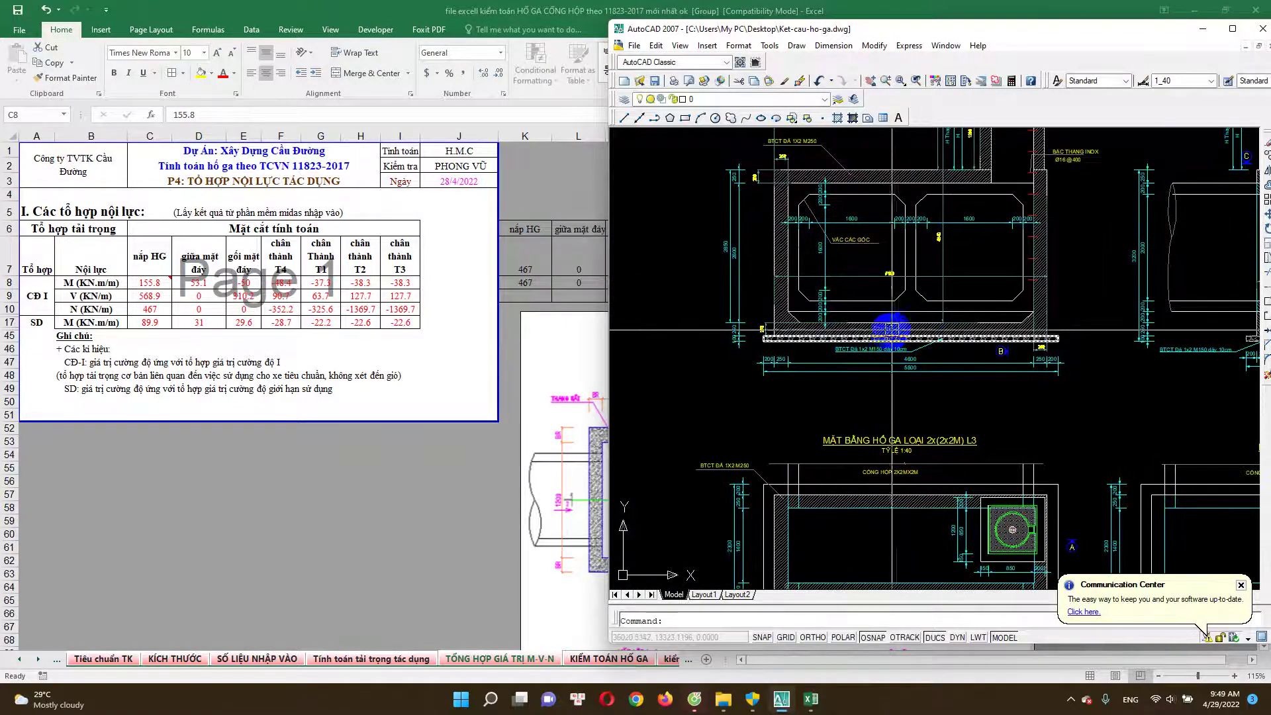
{"action": "left_click", "coordinate": [272, 324]}
{"action": "left_click", "coordinate": [199, 282]}
{"action": "left_click", "coordinate": [242, 288]}
{"action": "left_click", "coordinate": [297, 285]}
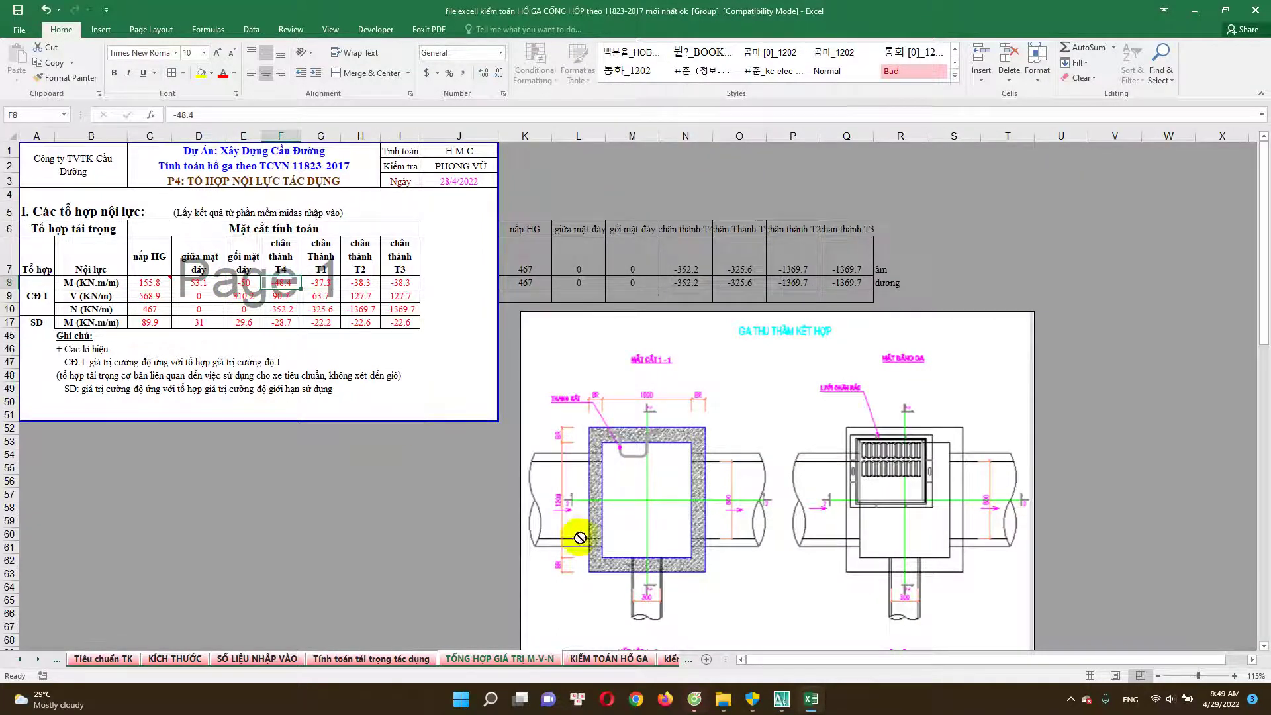
{"action": "left_click", "coordinate": [779, 699]}
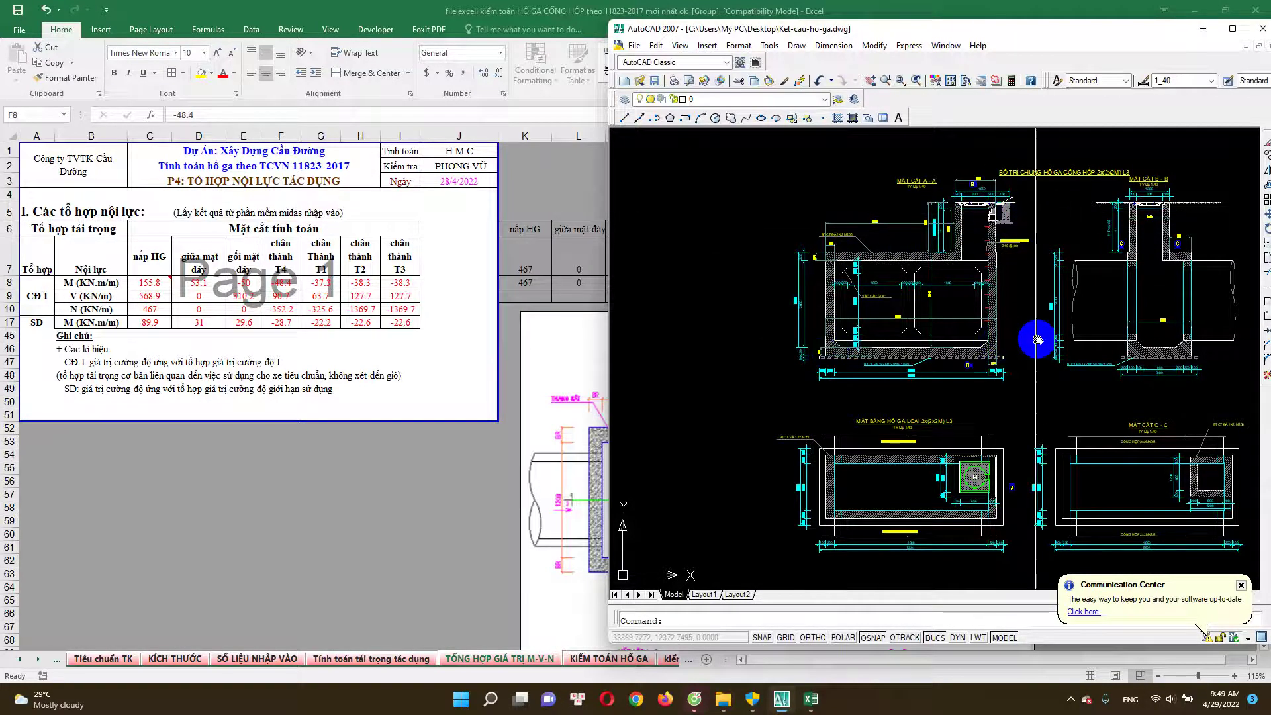
Review sections A-A and B-B, selecting the right inner box outline of section A-A.
{"action": "left_click_drag", "start_coordinate": [1139, 224], "coordinate": [955, 247]}
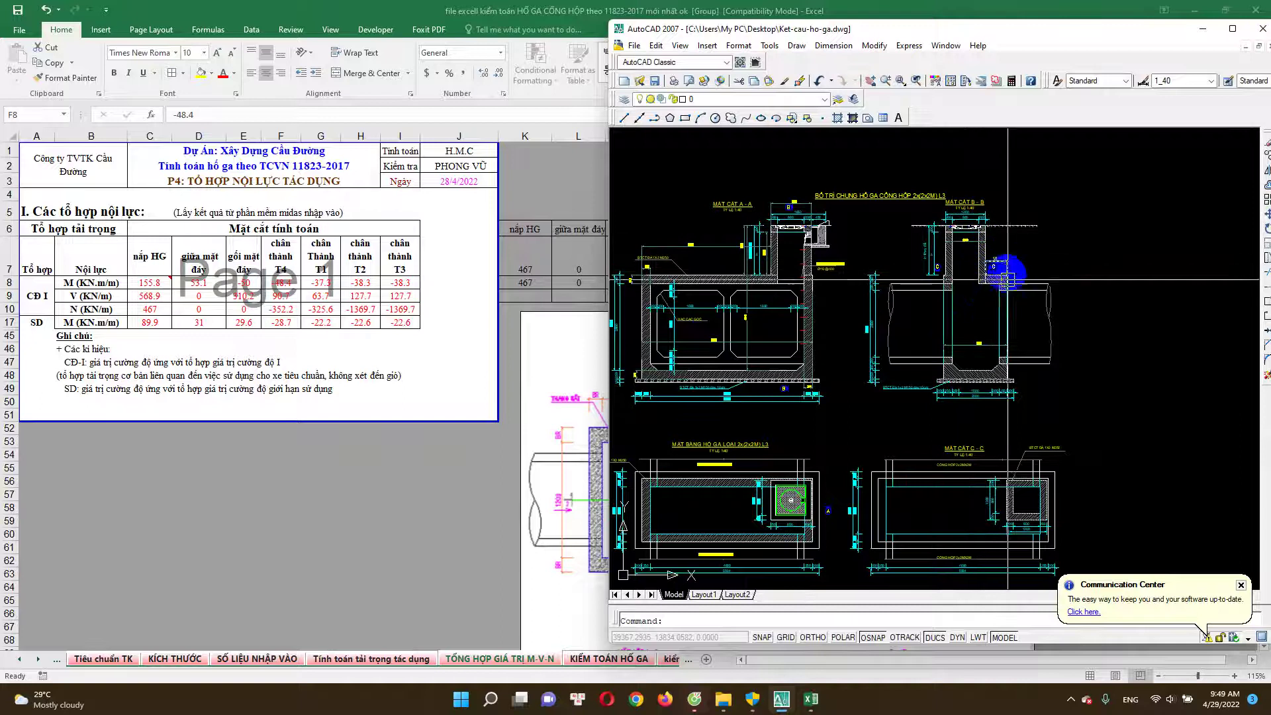
{"action": "left_click_drag", "start_coordinate": [658, 332], "coordinate": [801, 344]}
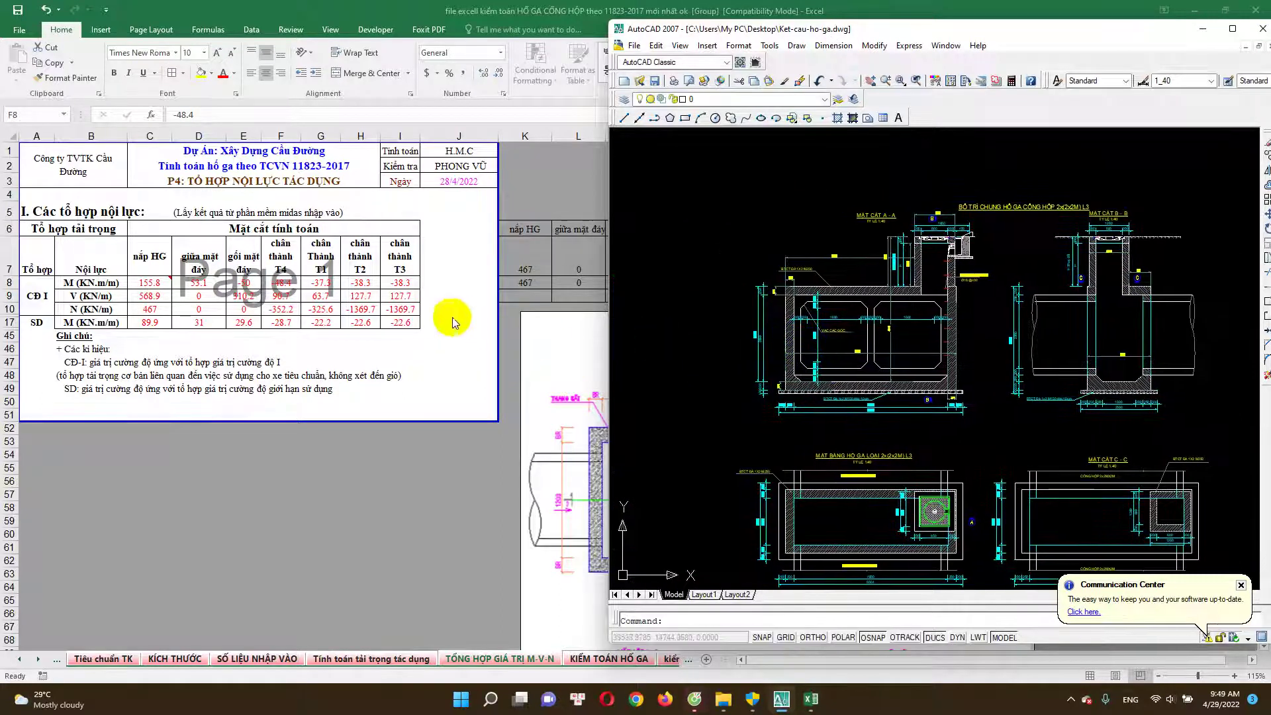
{"action": "scroll", "coordinate": [793, 320], "scroll_direction": "up", "scroll_amount": 2}
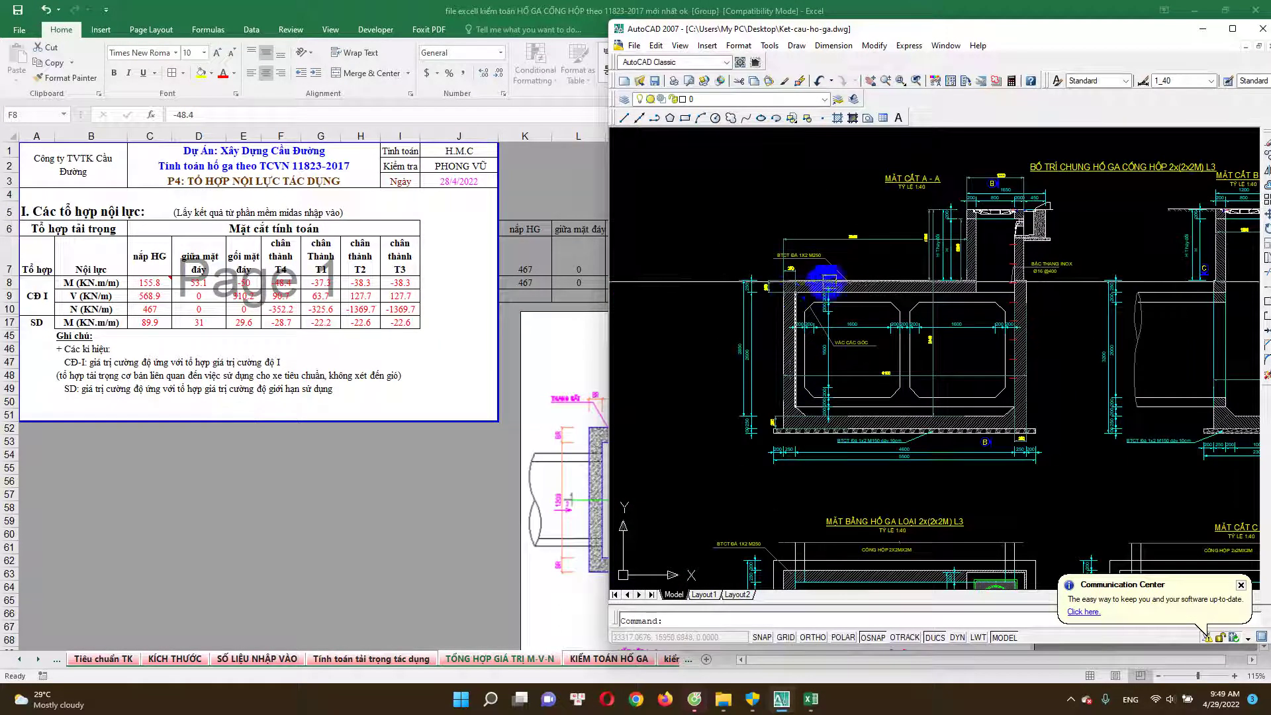
{"action": "left_click", "coordinate": [922, 392]}
{"action": "left_click_drag", "start_coordinate": [924, 391], "coordinate": [831, 383]}
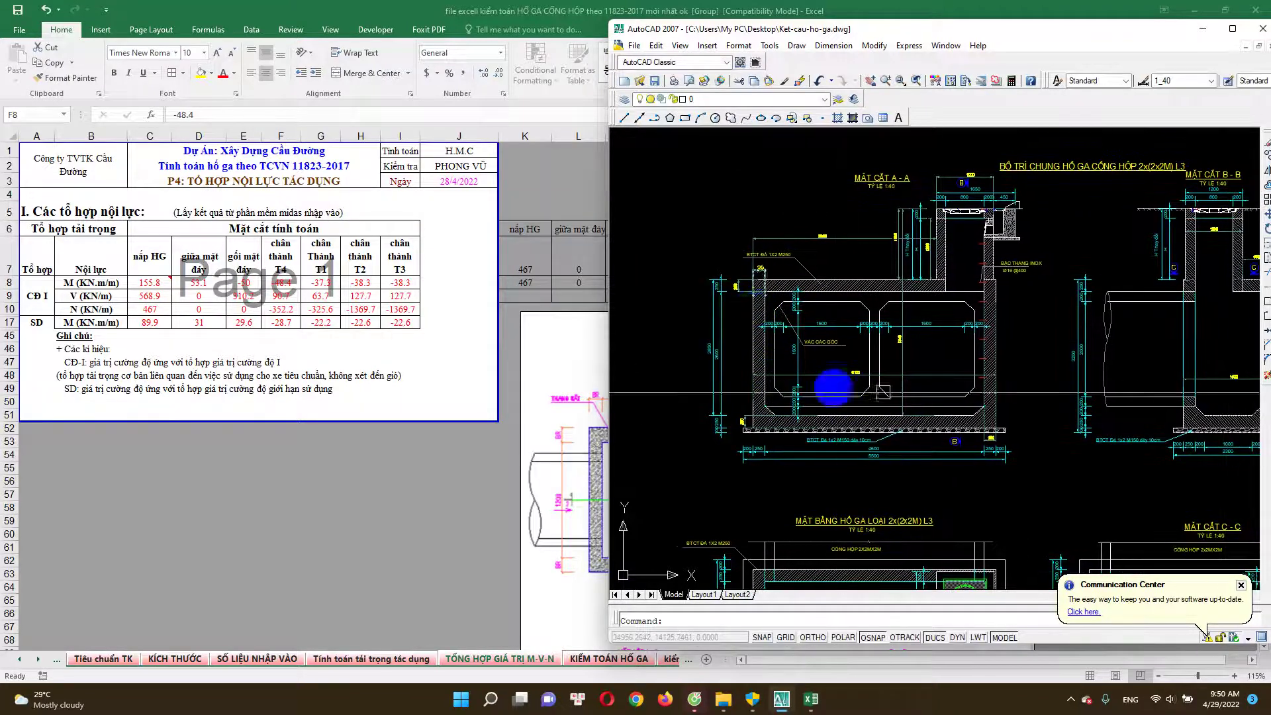
{"action": "left_click_drag", "start_coordinate": [935, 277], "coordinate": [818, 260]}
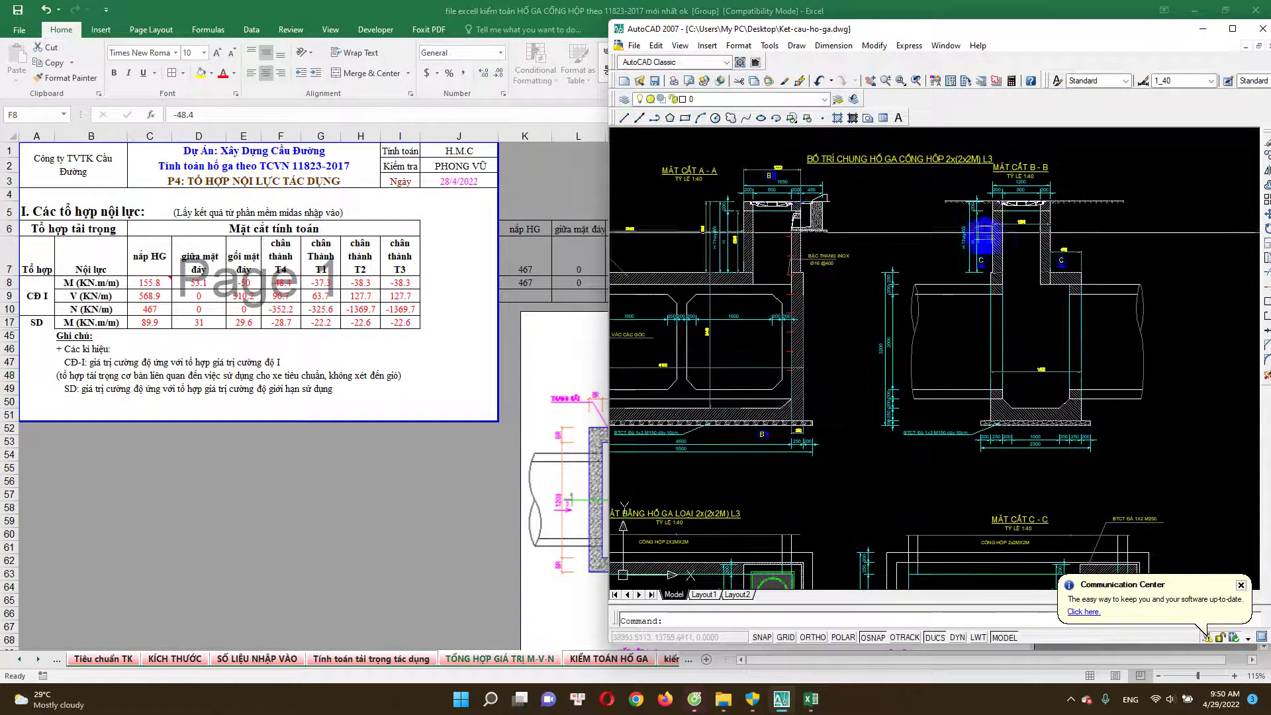
{"action": "left_click", "coordinate": [487, 402]}
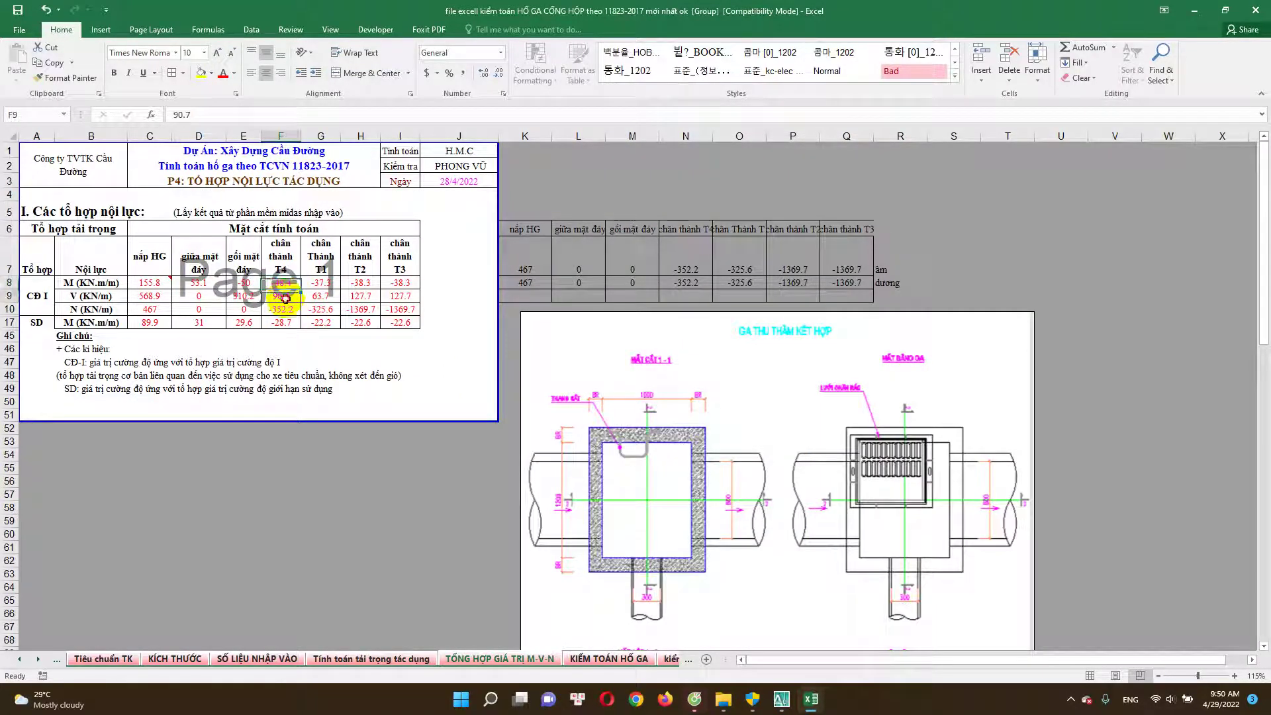
Inspect the N values in row 10, then scroll down the KIỂM TOÁN HỐ GA sheet.
{"action": "left_click", "coordinate": [320, 309]}
{"action": "left_click", "coordinate": [360, 309]}
{"action": "left_click", "coordinate": [399, 309]}
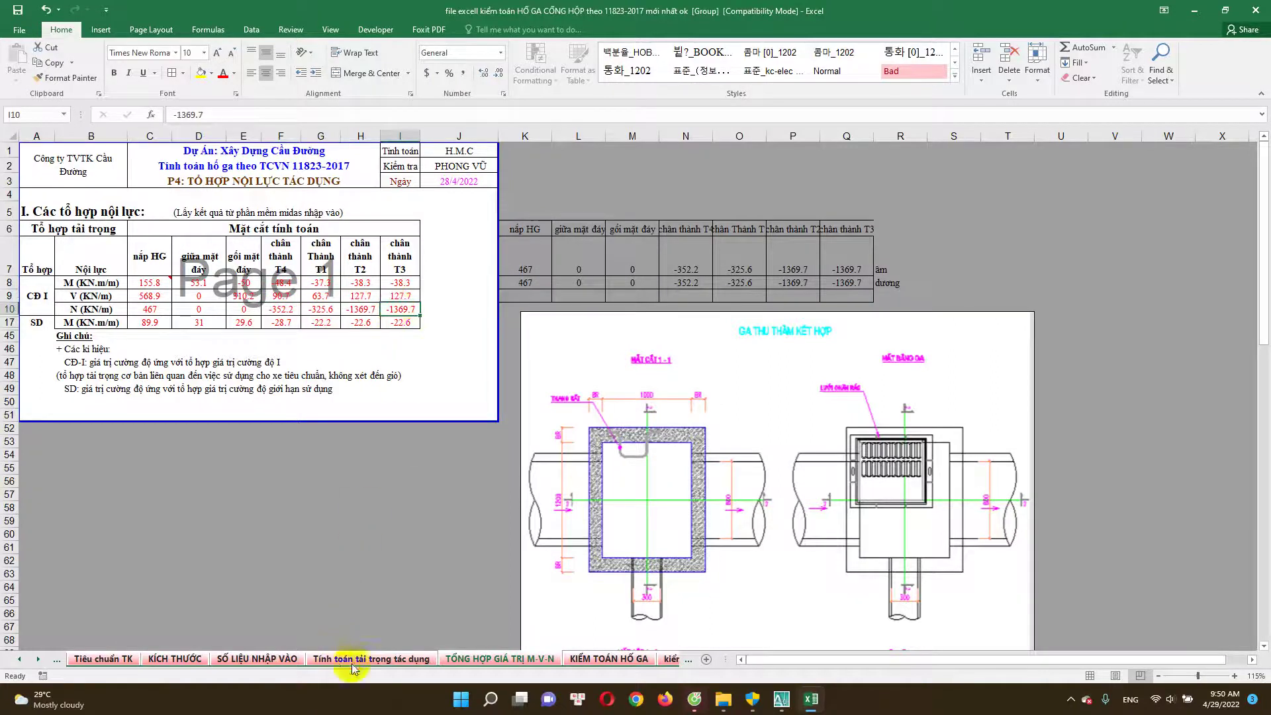
{"action": "left_click", "coordinate": [610, 659]}
{"action": "scroll", "coordinate": [207, 420], "scroll_direction": "down", "scroll_amount": 3}
{"action": "scroll", "coordinate": [207, 421], "scroll_direction": "down", "scroll_amount": 1}
{"action": "scroll", "coordinate": [207, 421], "scroll_direction": "down", "scroll_amount": 1}
{"action": "scroll", "coordinate": [205, 421], "scroll_direction": "down", "scroll_amount": 1}
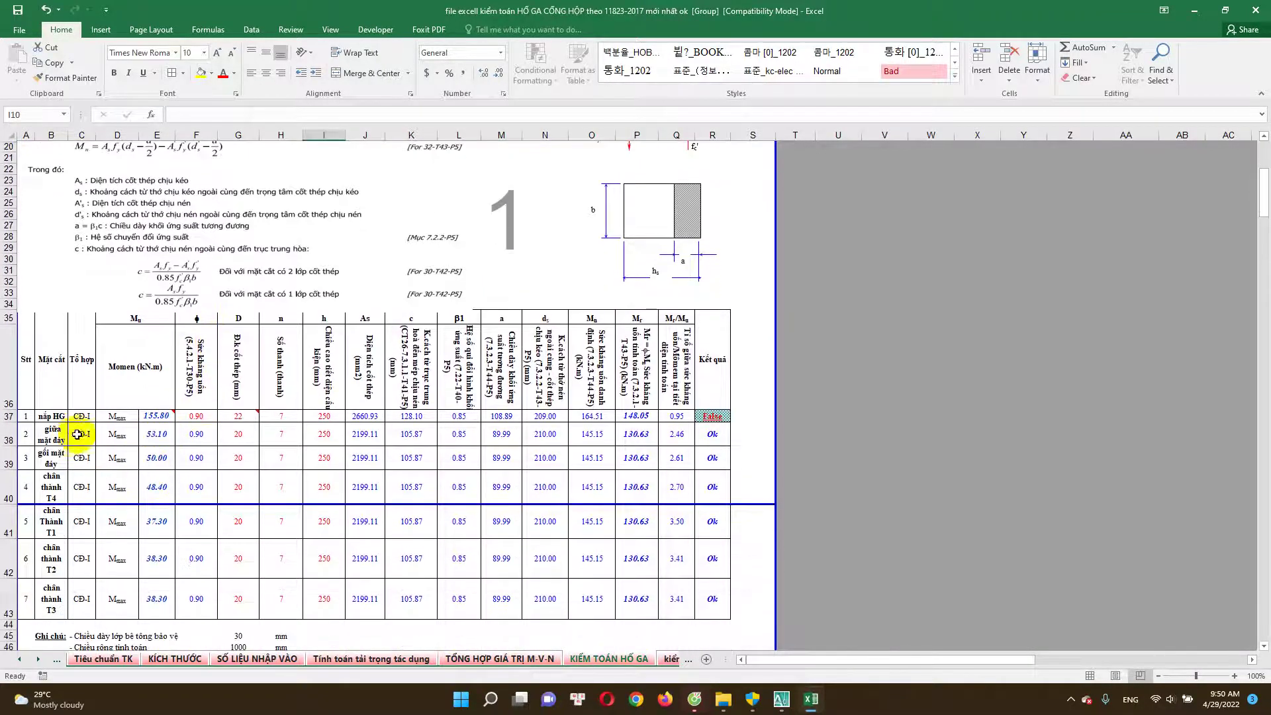
Inspect F37, H37, the I37 height formula and L41's β1 formula, then select E37:R43.
{"action": "left_click", "coordinate": [203, 421]}
{"action": "mouse_move", "coordinate": [239, 415]}
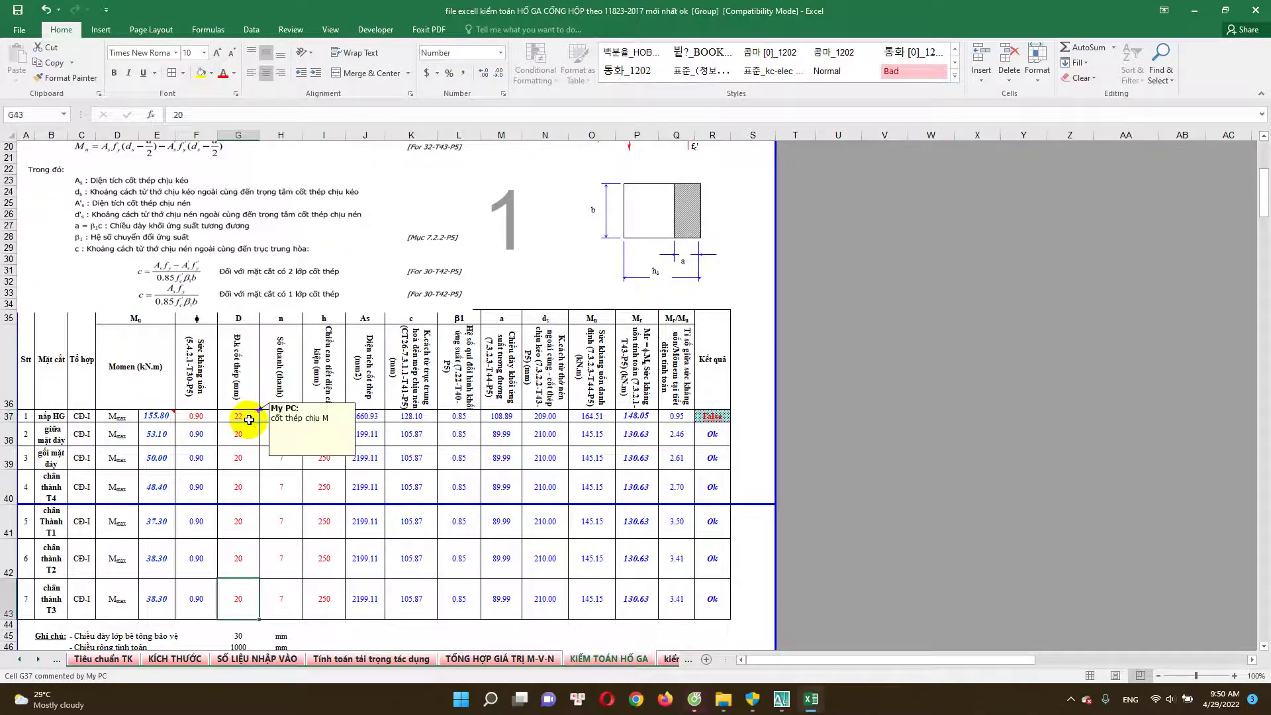
{"action": "scroll", "coordinate": [276, 394], "scroll_direction": "down", "scroll_amount": 1}
{"action": "left_click", "coordinate": [282, 382]}
{"action": "left_click", "coordinate": [331, 382]}
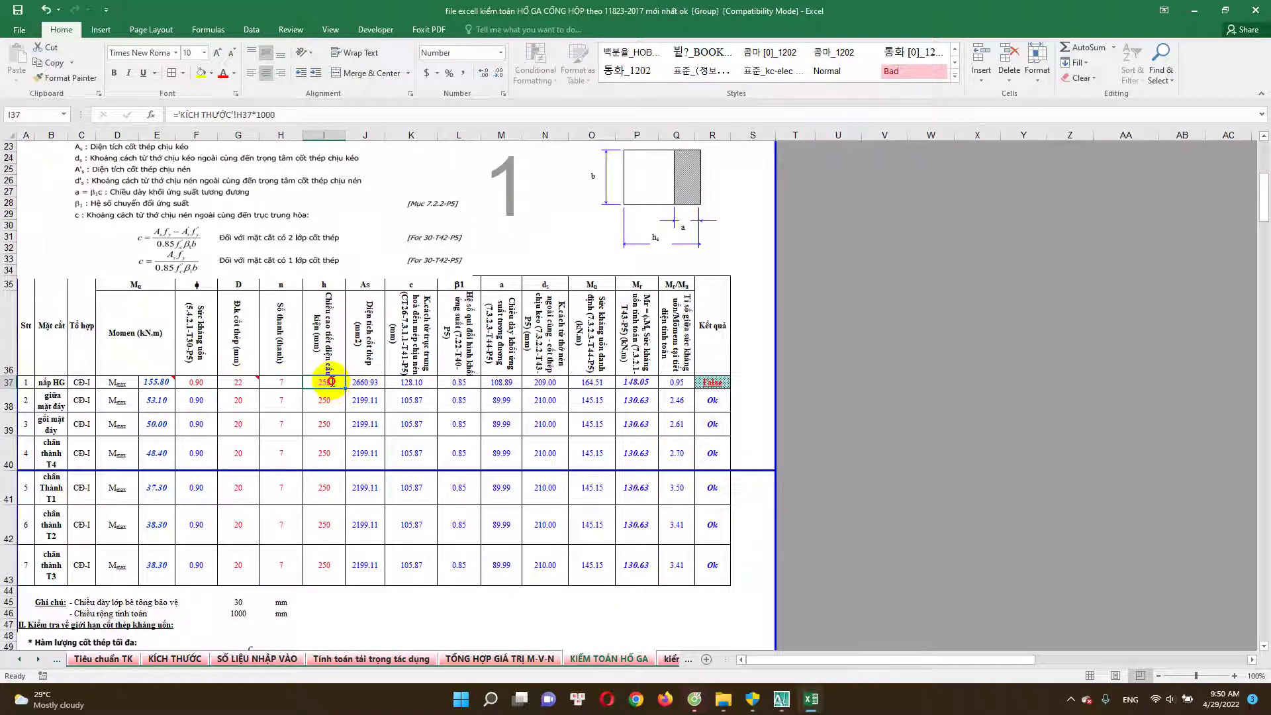
{"action": "scroll", "coordinate": [336, 400], "scroll_direction": "down", "scroll_amount": 1}
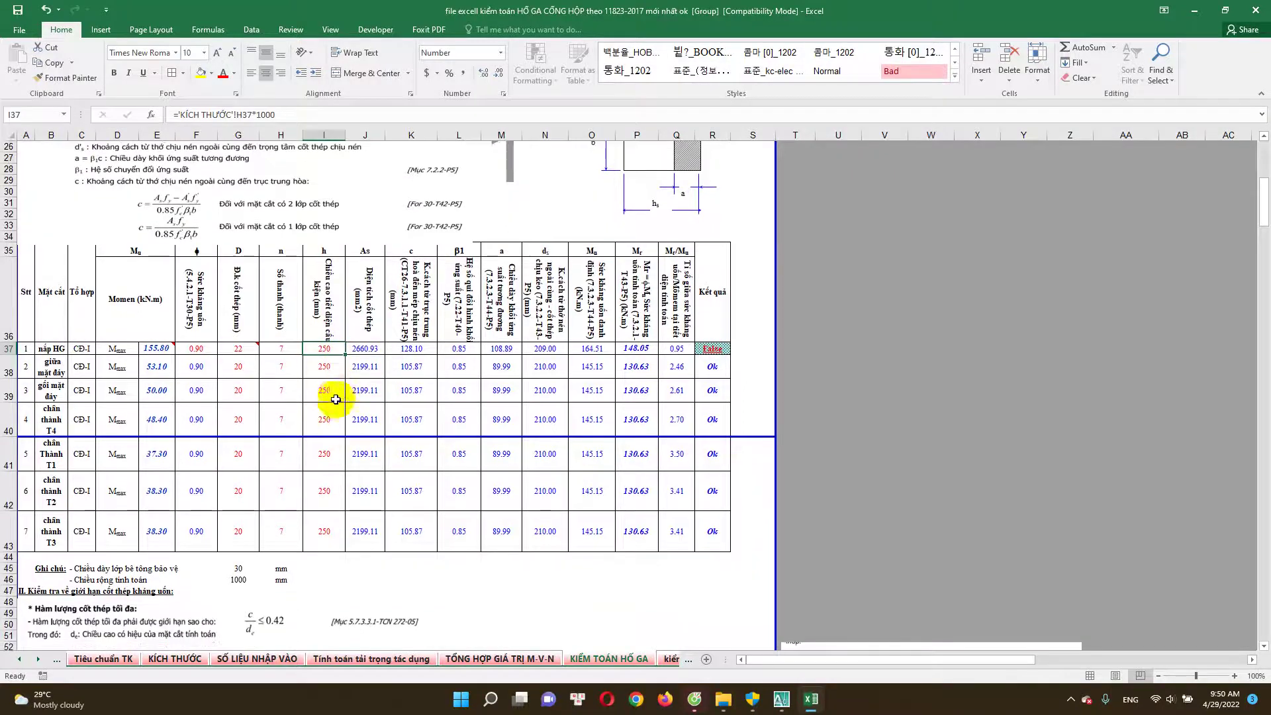
{"action": "left_click", "coordinate": [327, 348]}
{"action": "scroll", "coordinate": [341, 410], "scroll_direction": "down", "scroll_amount": 1}
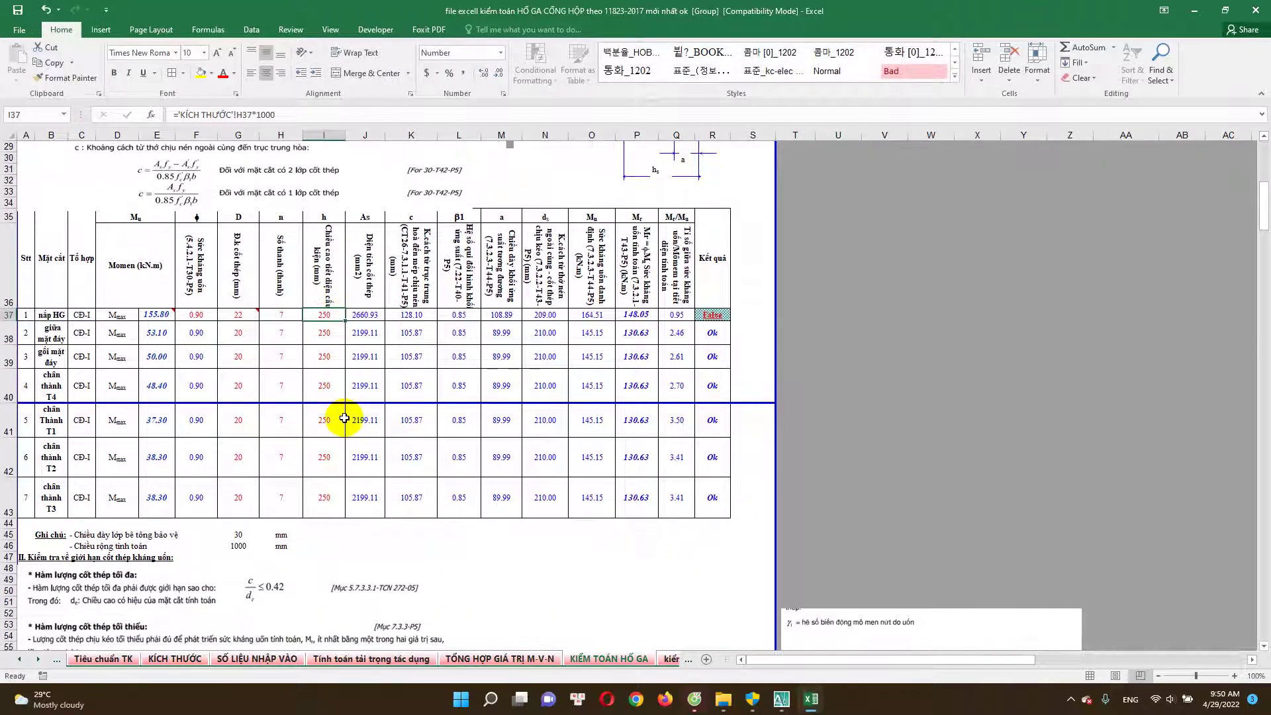
{"action": "left_click_drag", "start_coordinate": [328, 313], "coordinate": [339, 496]}
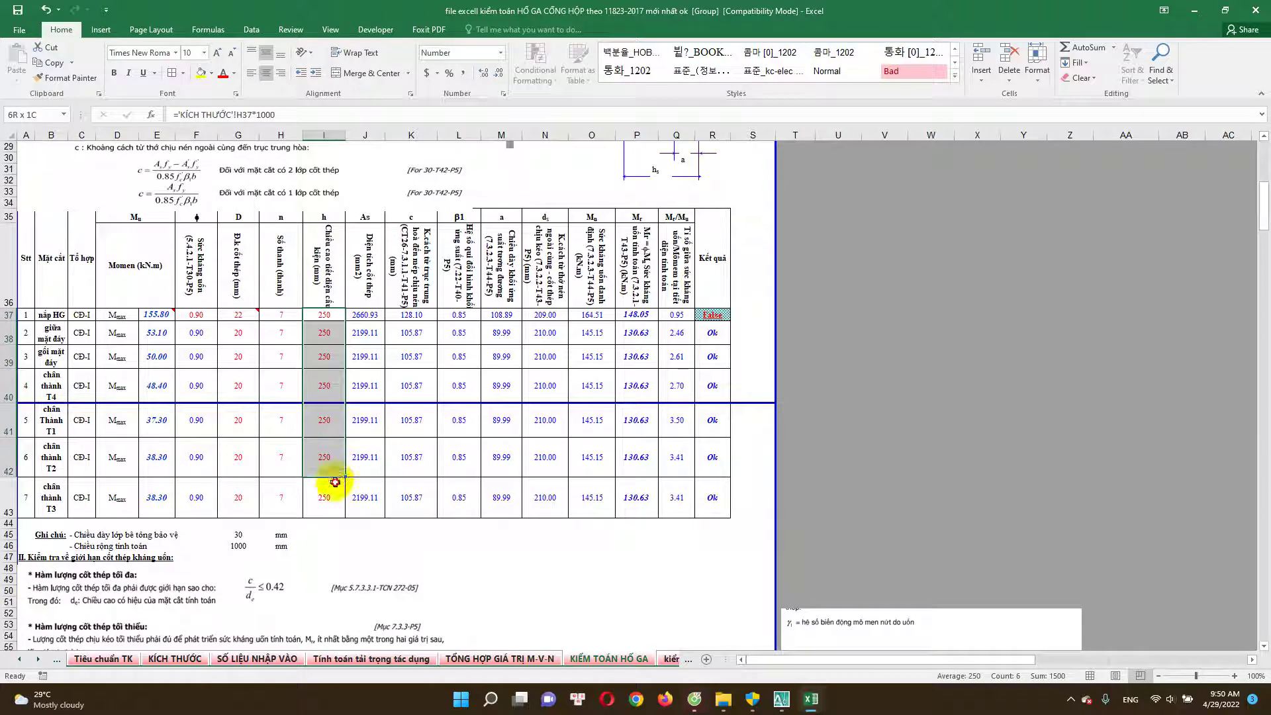
{"action": "left_click", "coordinate": [462, 413]}
{"action": "scroll", "coordinate": [462, 412], "scroll_direction": "down", "scroll_amount": 1}
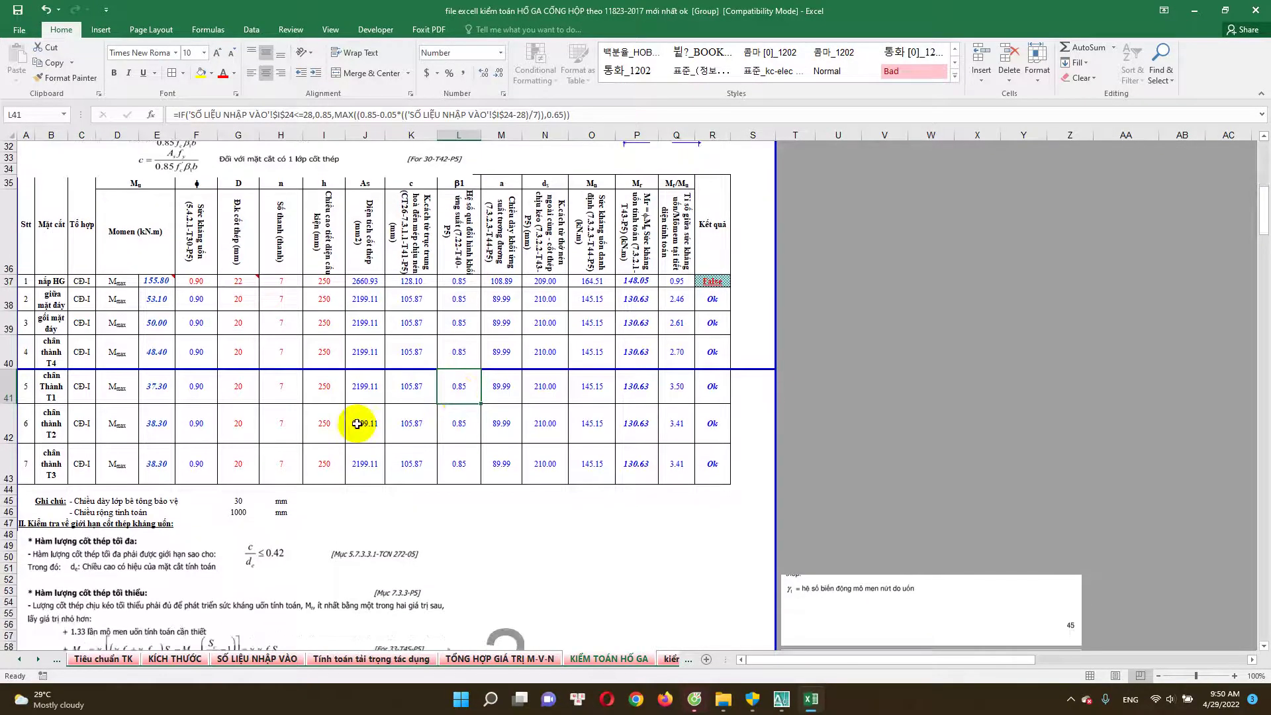
{"action": "left_click_drag", "start_coordinate": [157, 280], "coordinate": [708, 462]}
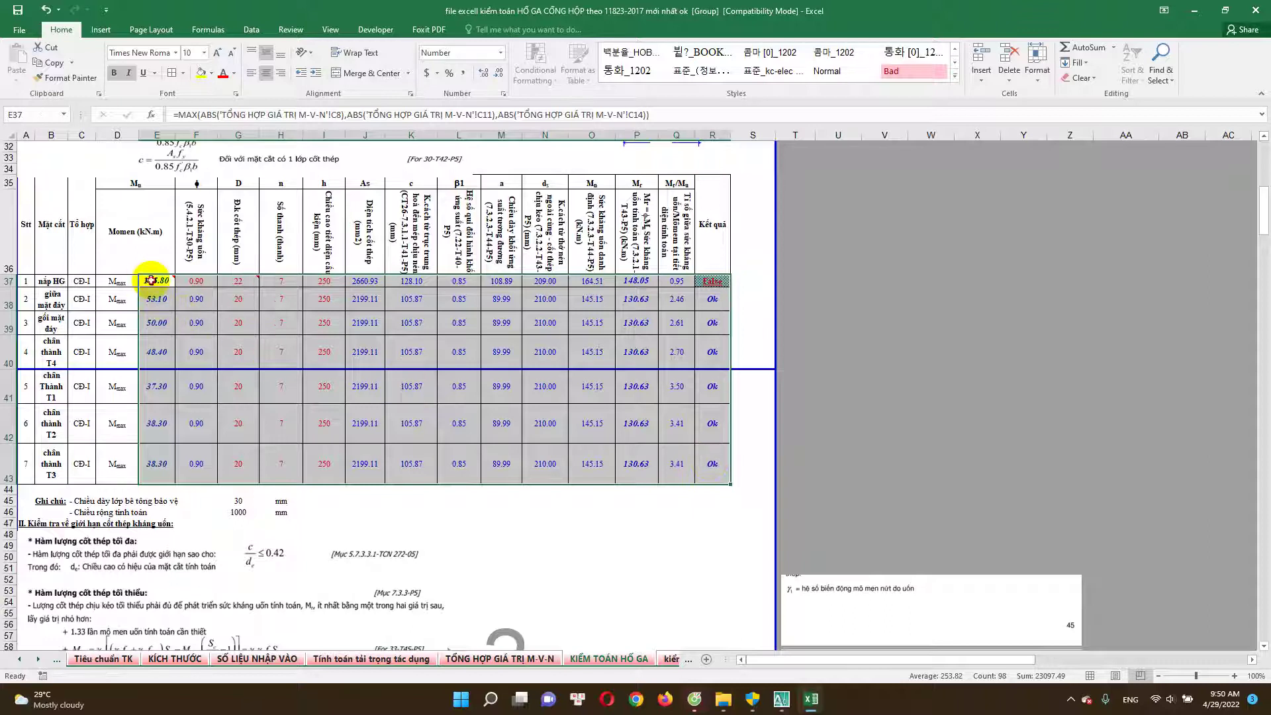
Select the G37:H43 bar columns and E37:F43 moment columns, then inspect G46's width formula.
{"action": "left_click", "coordinate": [151, 280]}
{"action": "left_click", "coordinate": [162, 299]}
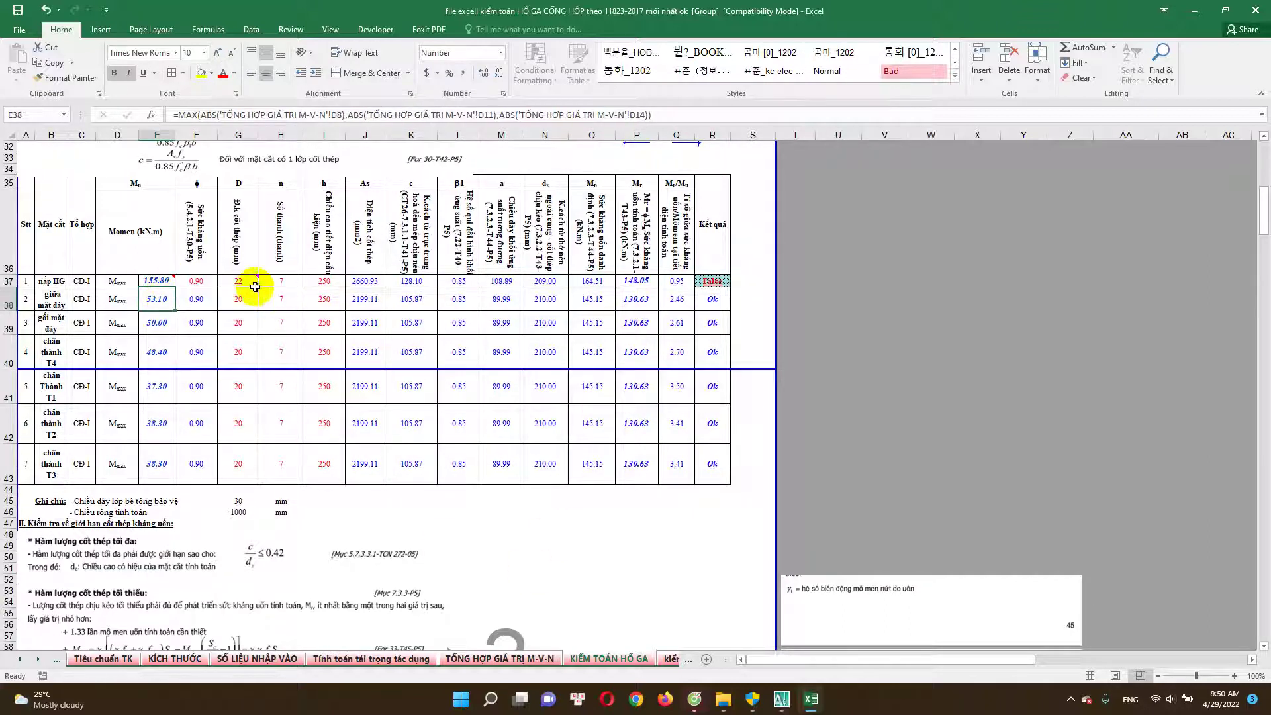
{"action": "left_click_drag", "start_coordinate": [259, 286], "coordinate": [292, 461]}
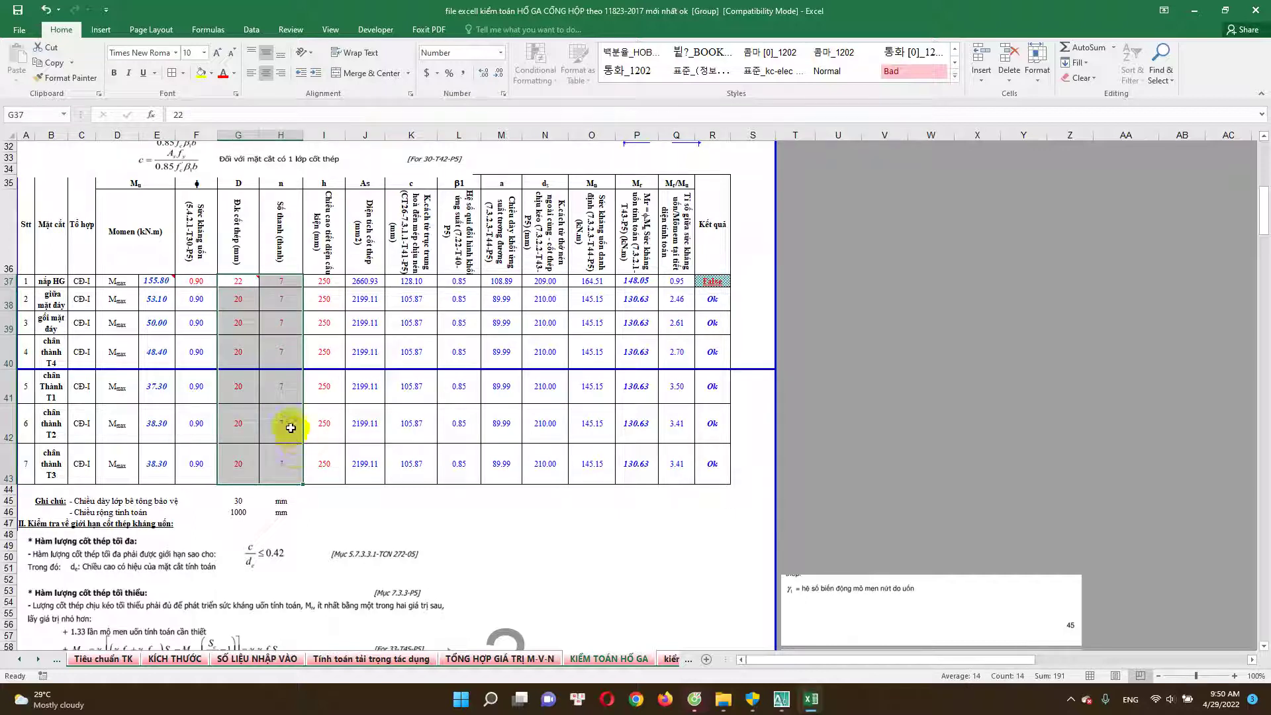
{"action": "left_click", "coordinate": [283, 386]}
{"action": "left_click_drag", "start_coordinate": [248, 283], "coordinate": [283, 462]}
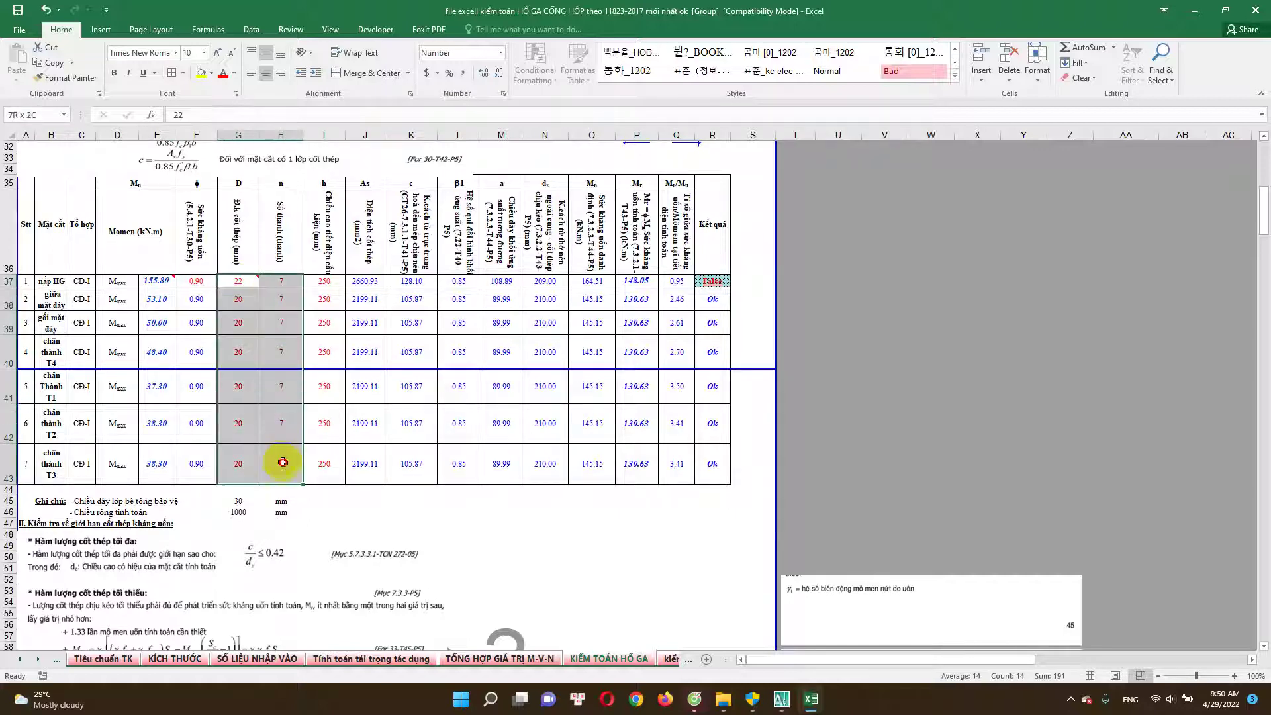
{"action": "left_click_drag", "start_coordinate": [168, 283], "coordinate": [198, 467]}
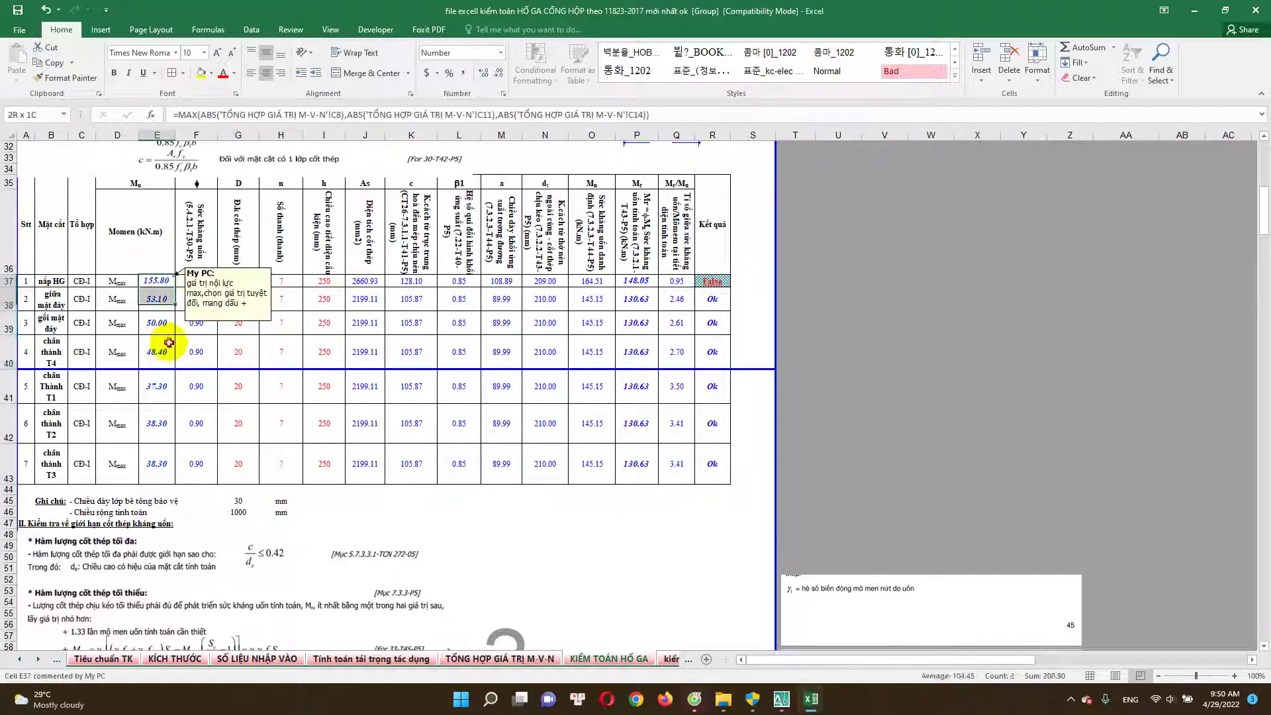
{"action": "left_click", "coordinate": [248, 513]}
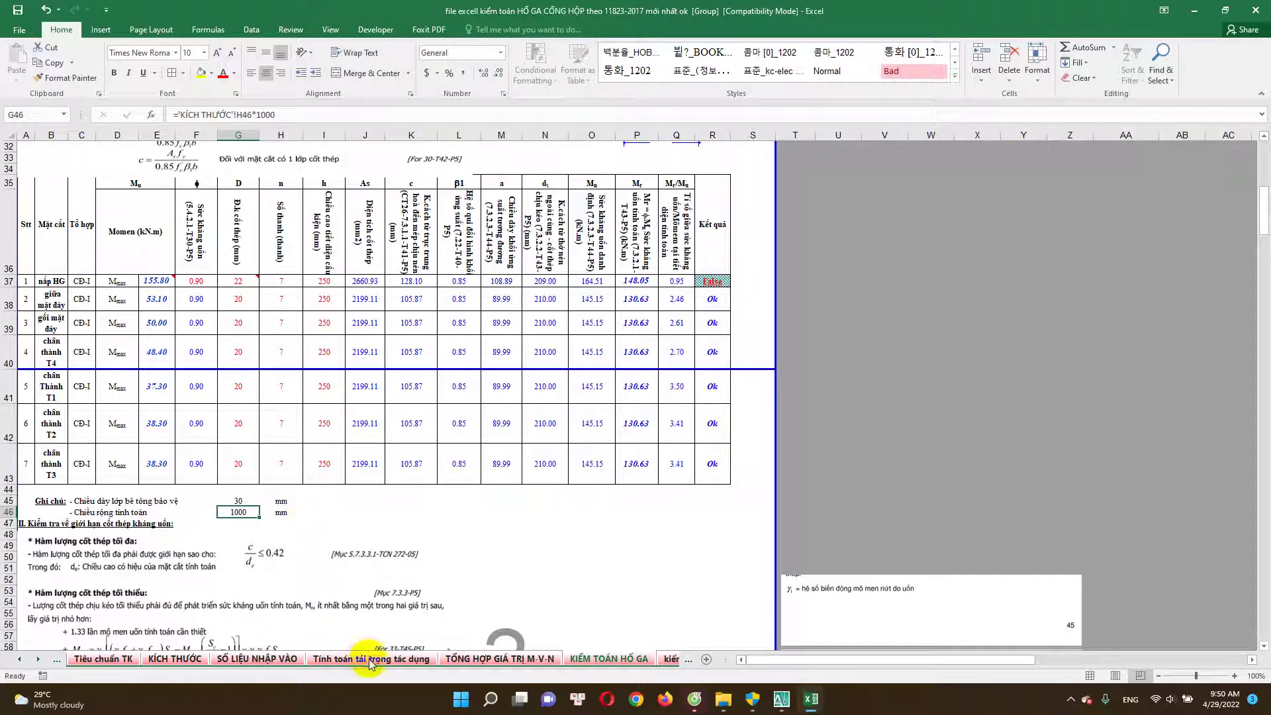
{"action": "left_click_drag", "start_coordinate": [367, 663], "coordinate": [234, 538]}
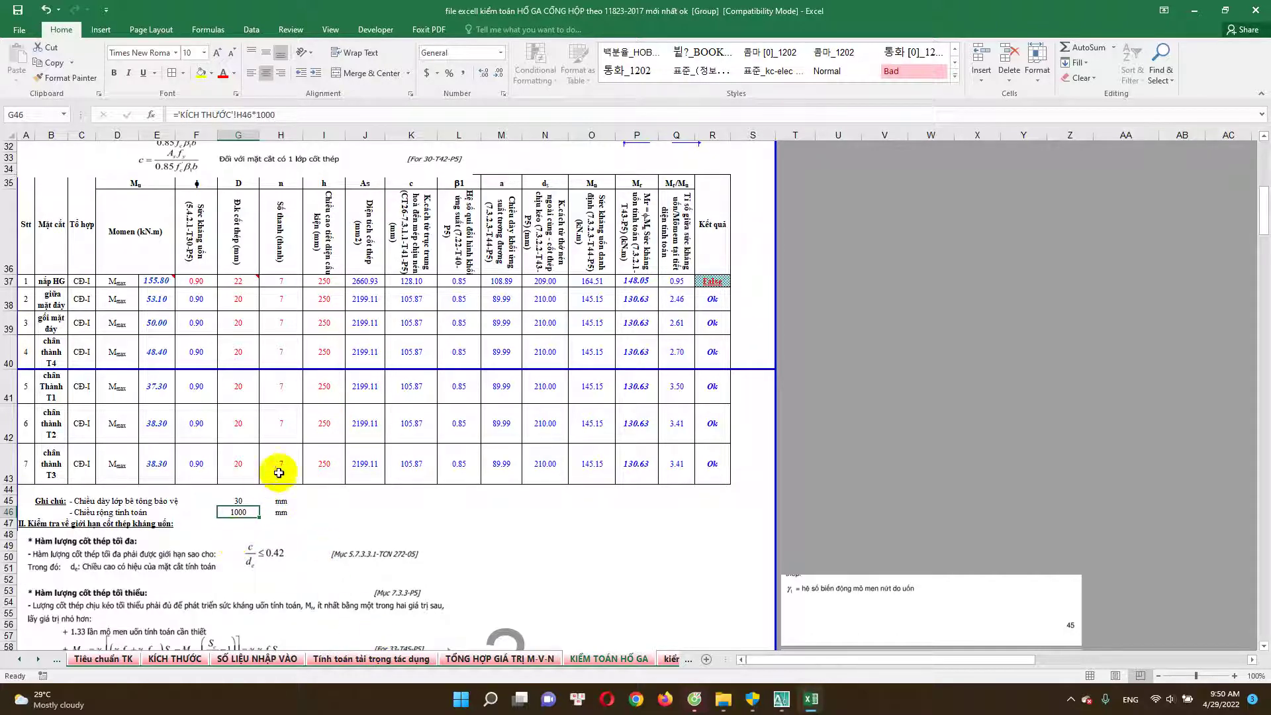
{"action": "scroll", "coordinate": [286, 468], "scroll_direction": "up", "scroll_amount": 1}
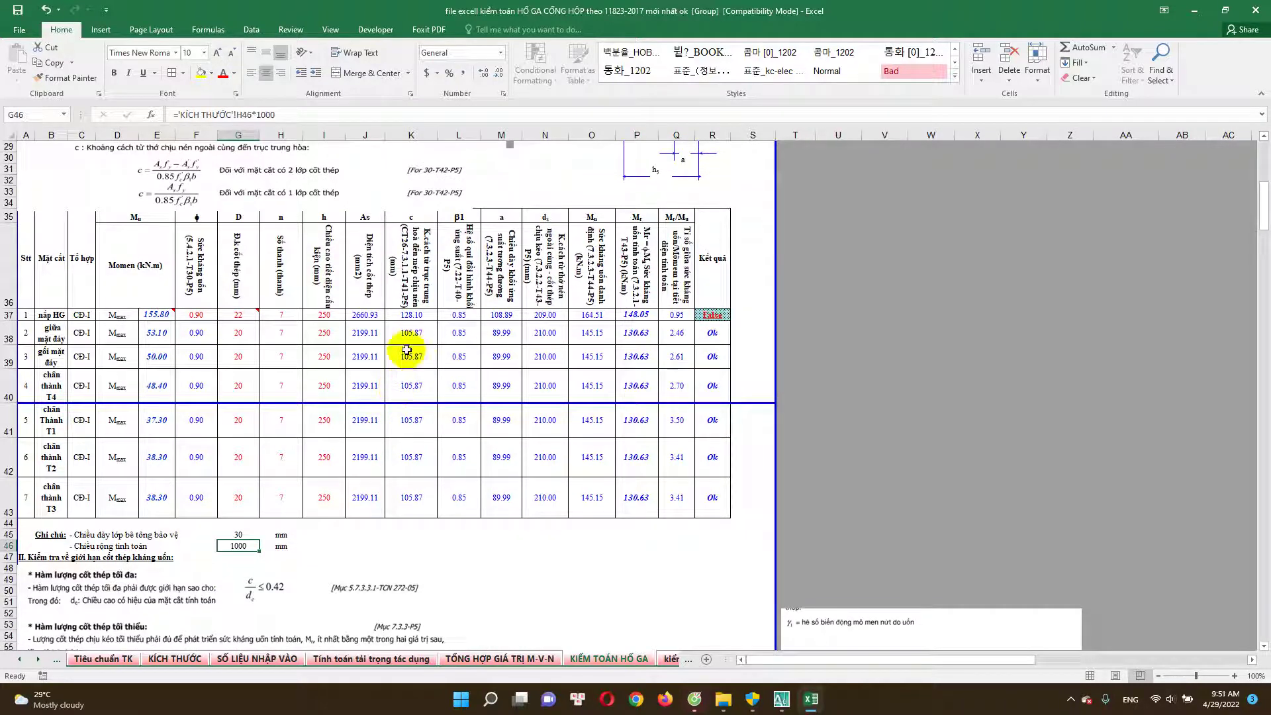
Review K37's neutral-axis formula and G46, then return to the M-V-N combination sheet.
{"action": "left_click", "coordinate": [411, 314]}
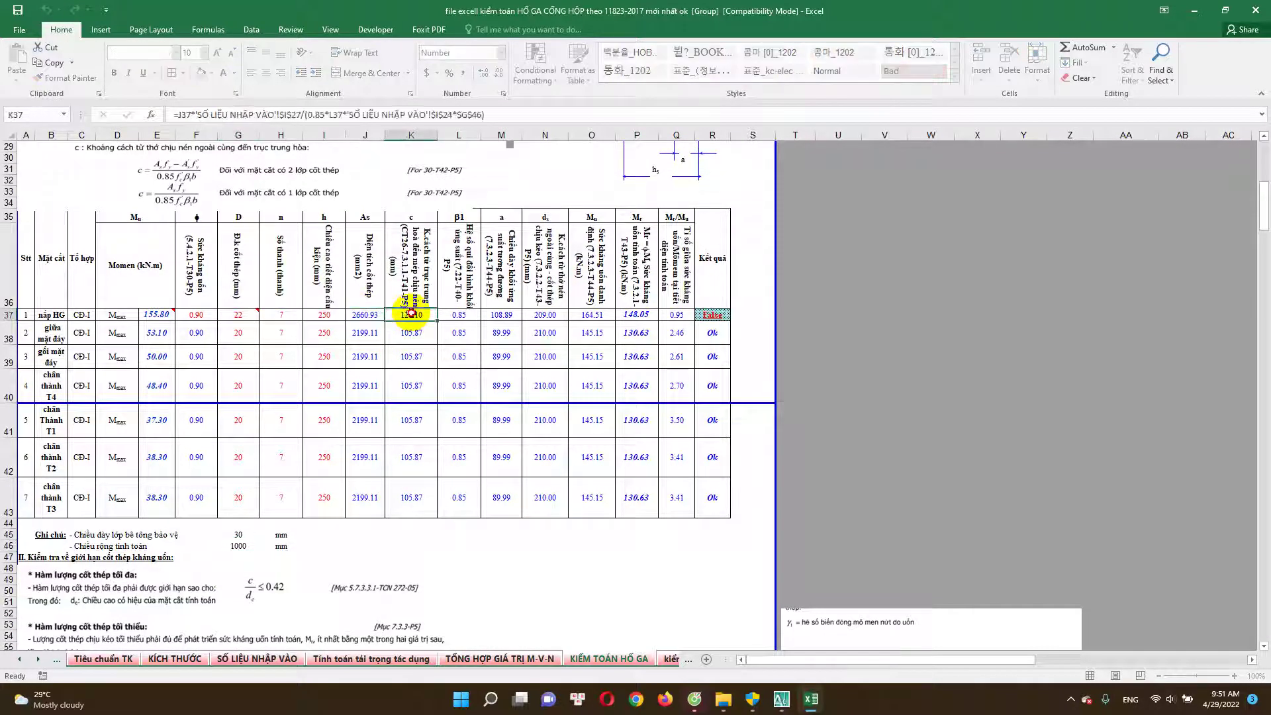
{"action": "double_click", "coordinate": [411, 314]}
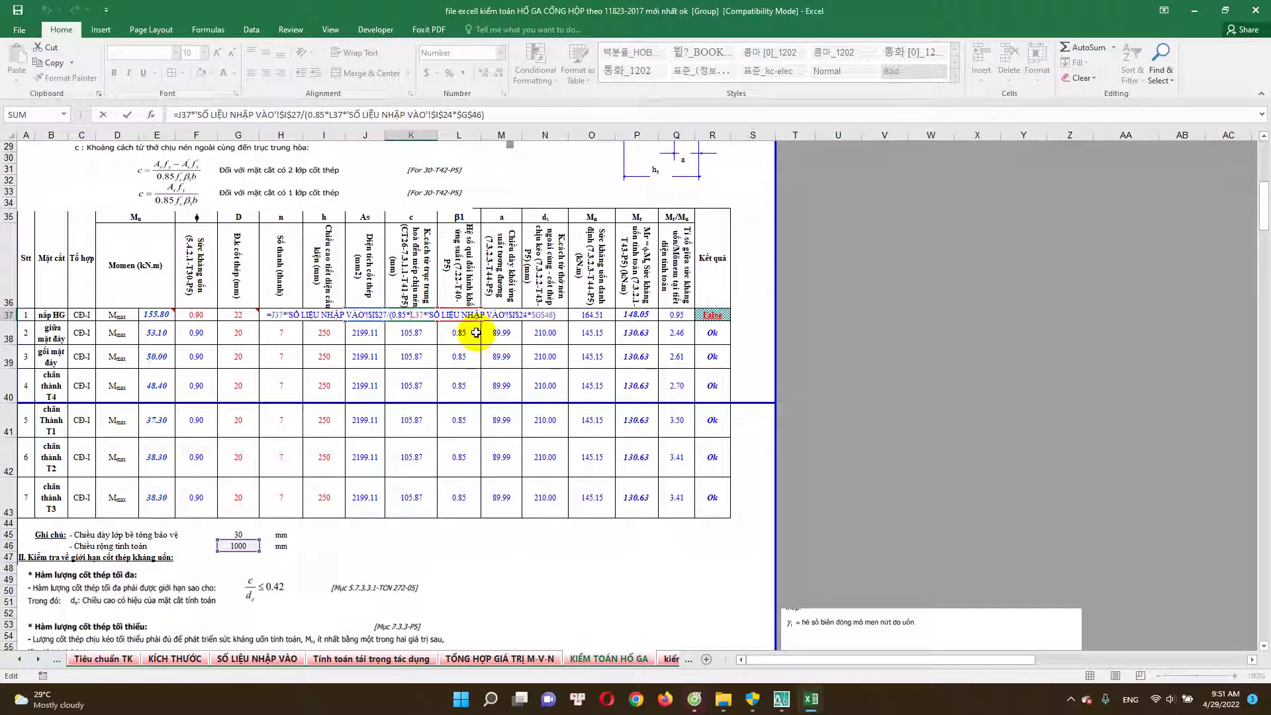
{"action": "key", "text": "Escape"}
{"action": "left_click", "coordinate": [781, 699]}
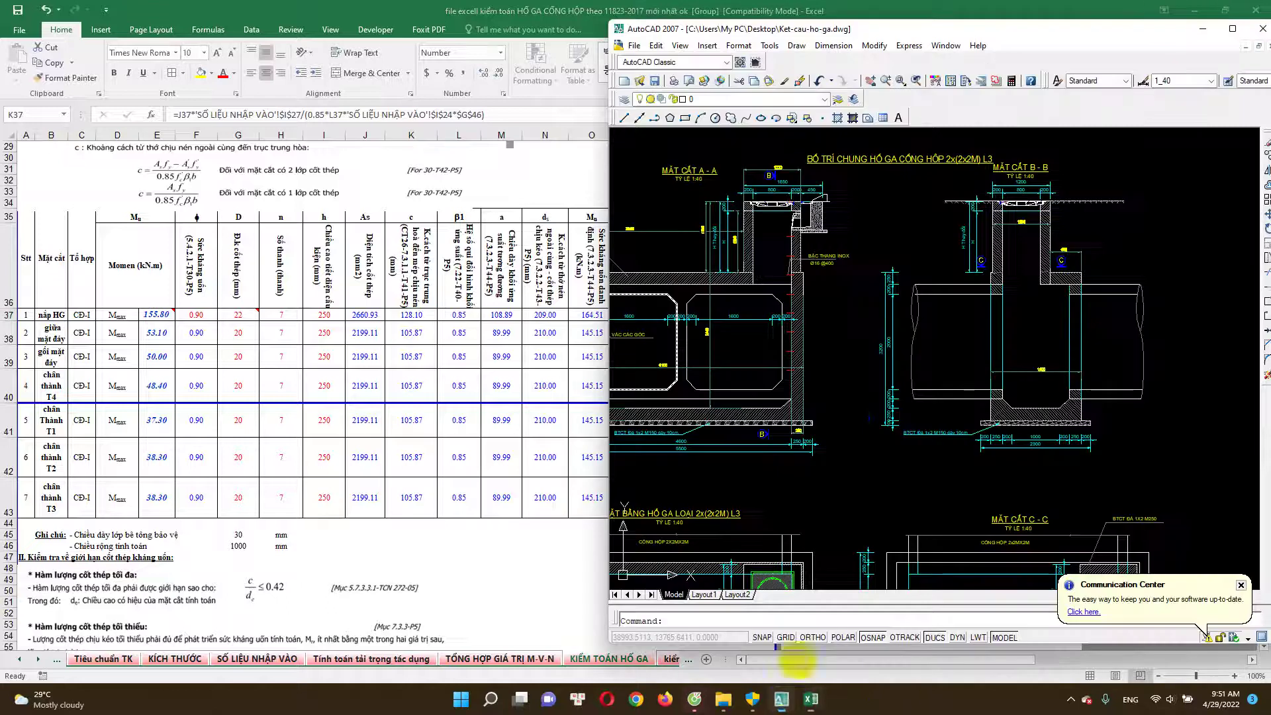
{"action": "scroll", "coordinate": [886, 361], "scroll_direction": "up", "scroll_amount": 2}
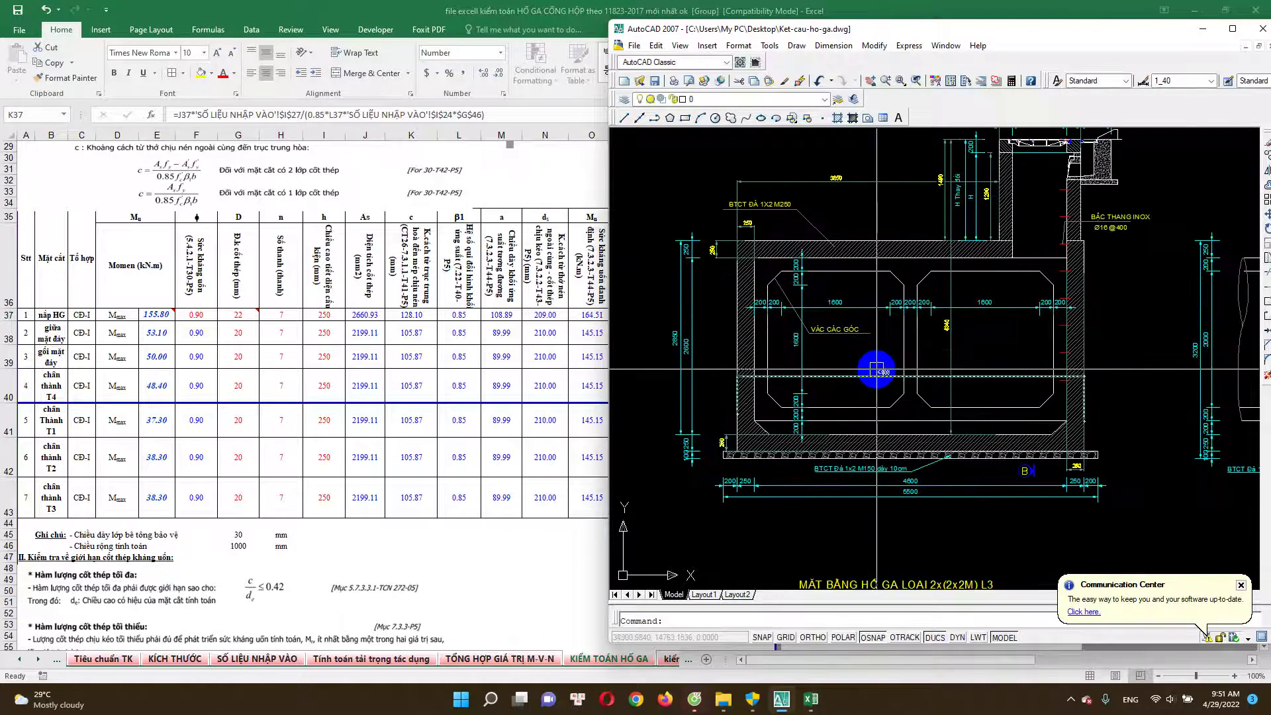
{"action": "left_click", "coordinate": [328, 391]}
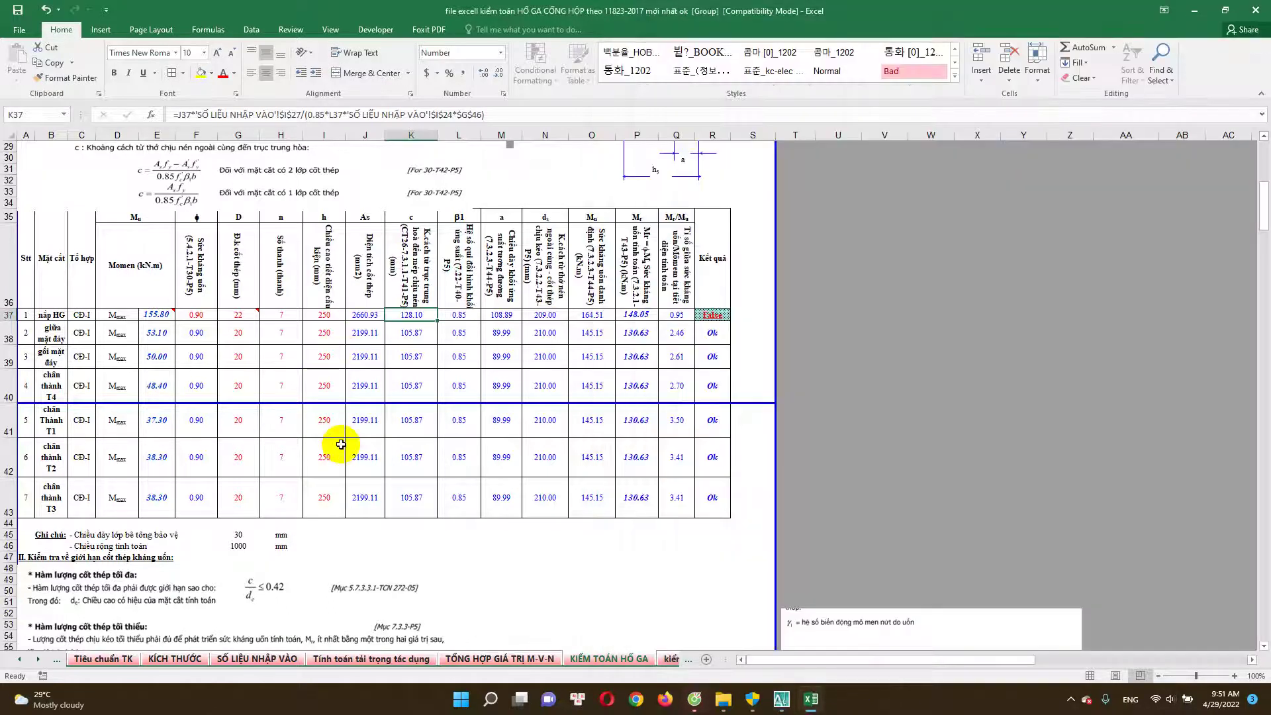
{"action": "left_click", "coordinate": [243, 545]}
{"action": "key", "text": "Escape"}
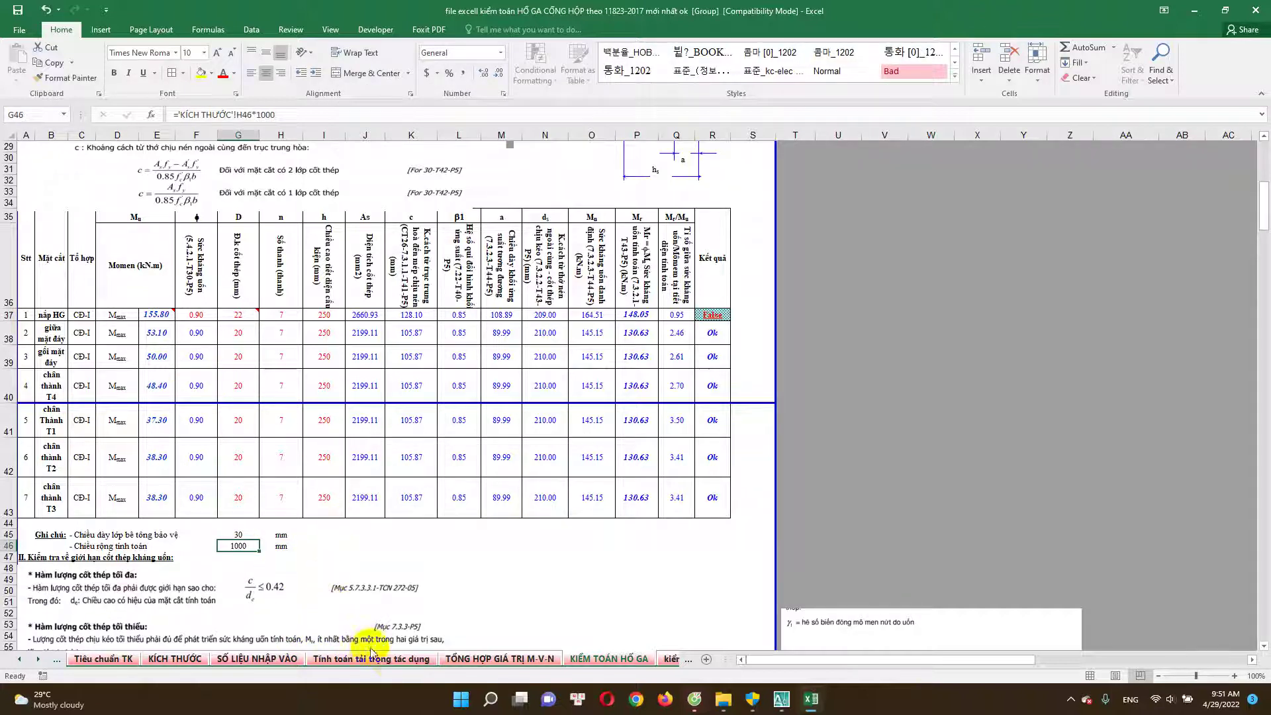
{"action": "left_click", "coordinate": [500, 659]}
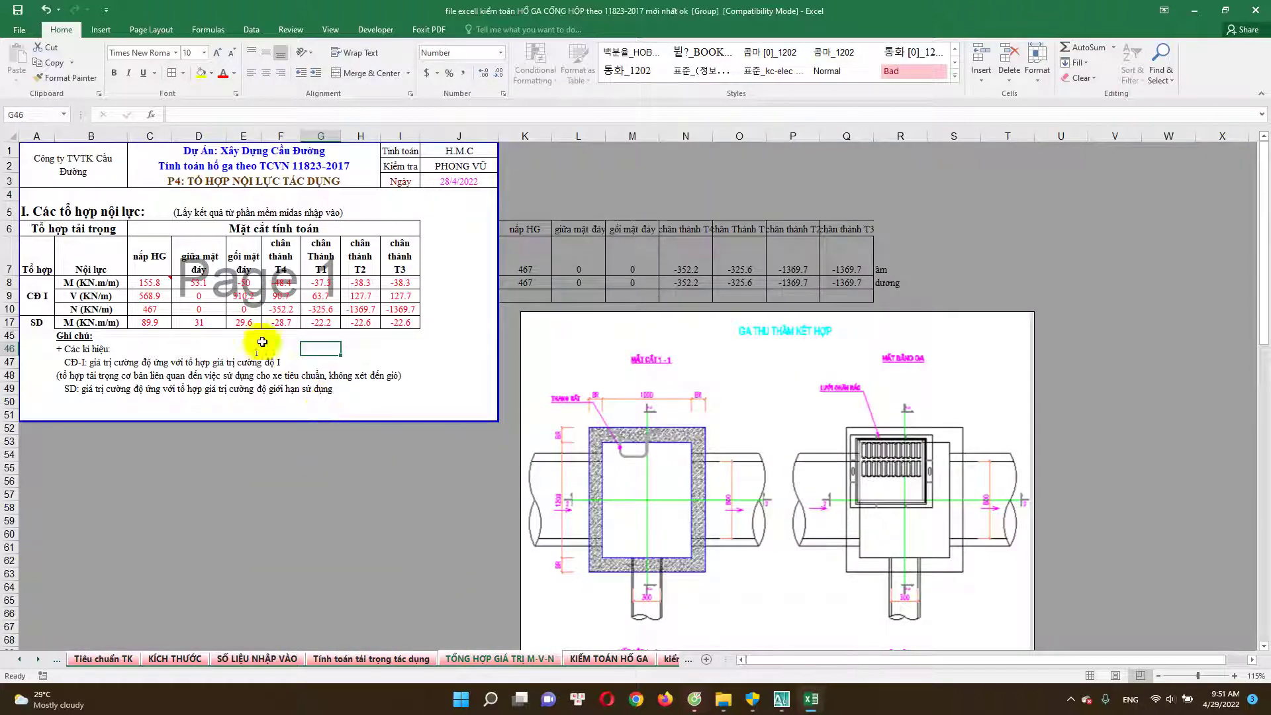
Check the lid moment and shear labels and values in B8–C9, then return to KIỂM TOÁN HỐ GA.
{"action": "left_click", "coordinate": [195, 295]}
{"action": "left_click", "coordinate": [103, 288]}
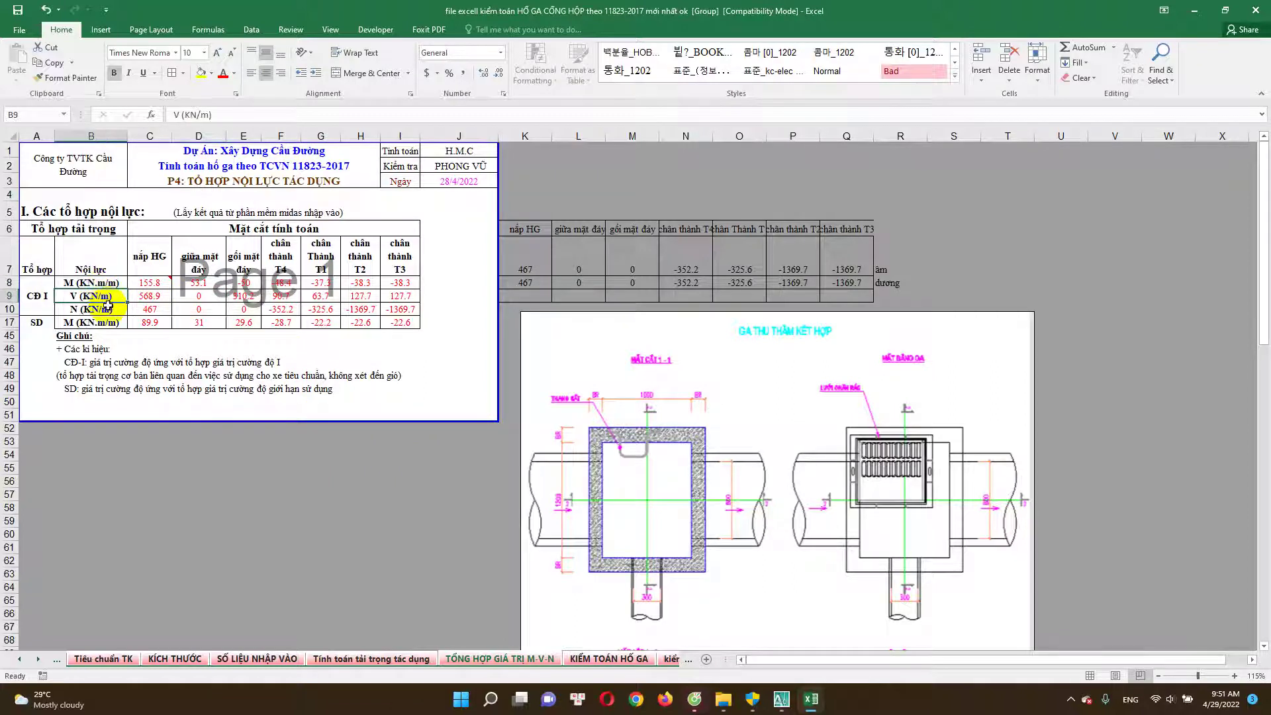
{"action": "left_click", "coordinate": [157, 288]}
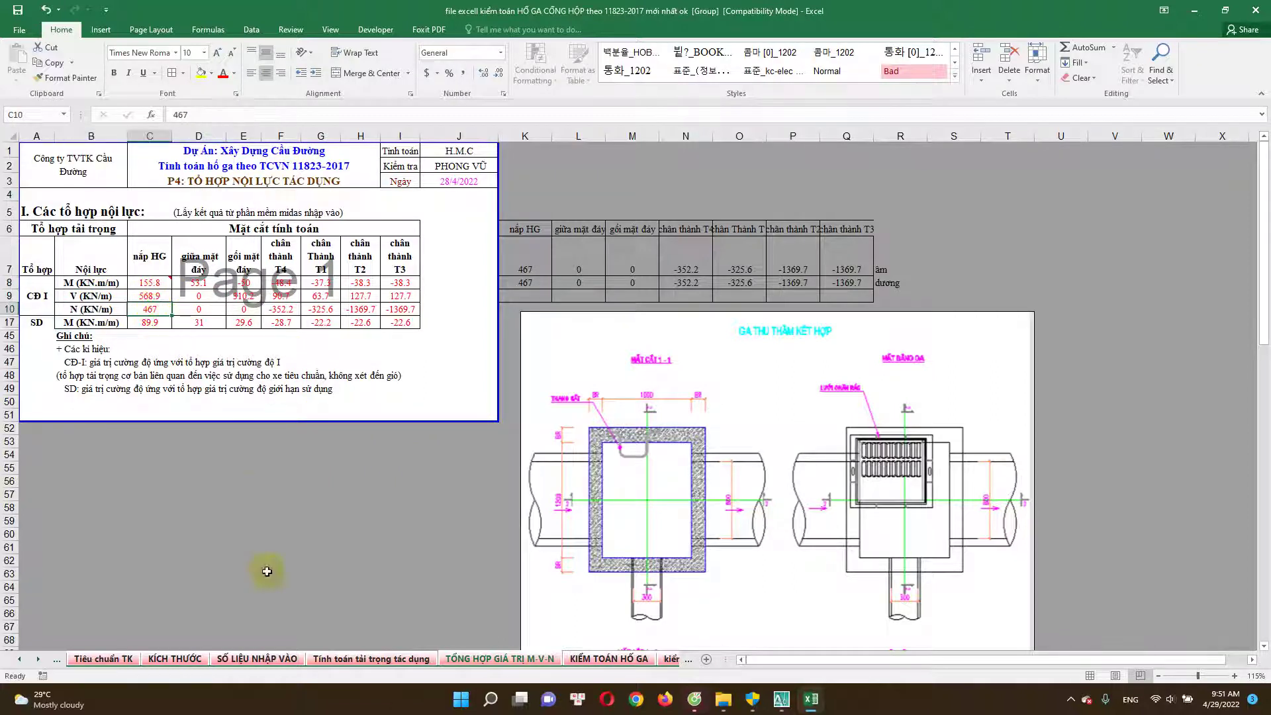
{"action": "left_click", "coordinate": [157, 292]}
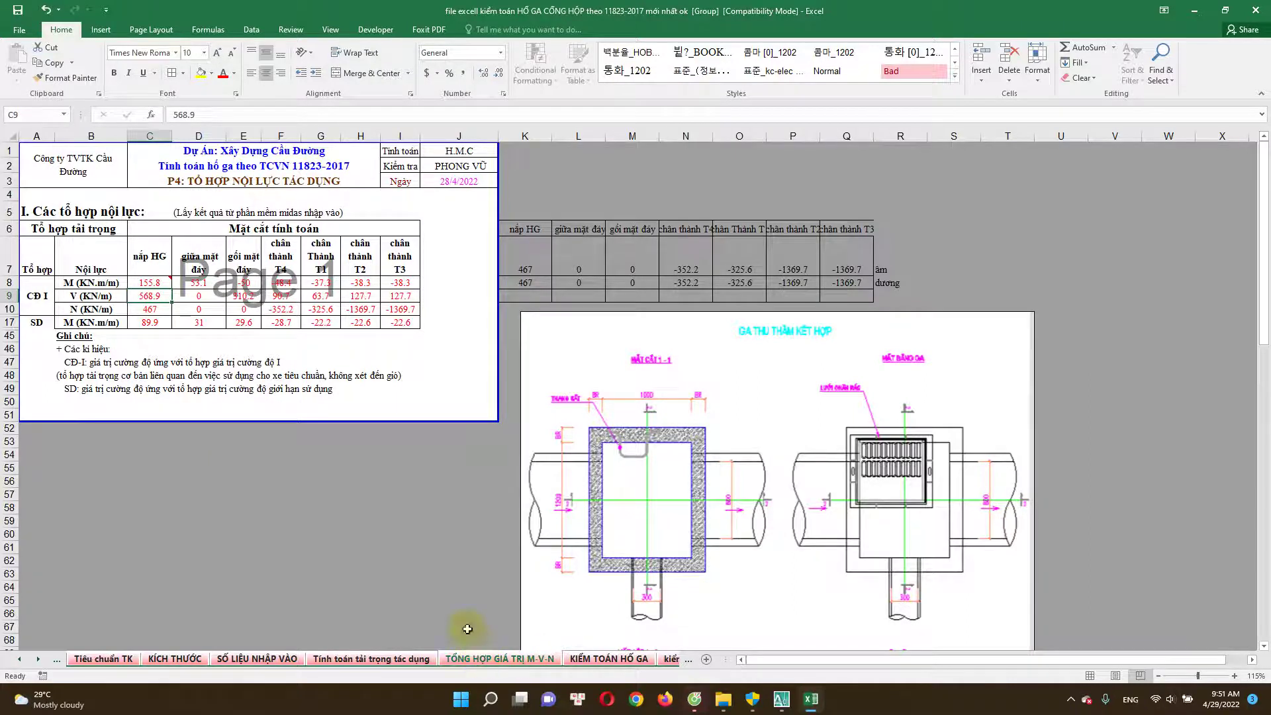
{"action": "left_click", "coordinate": [596, 658]}
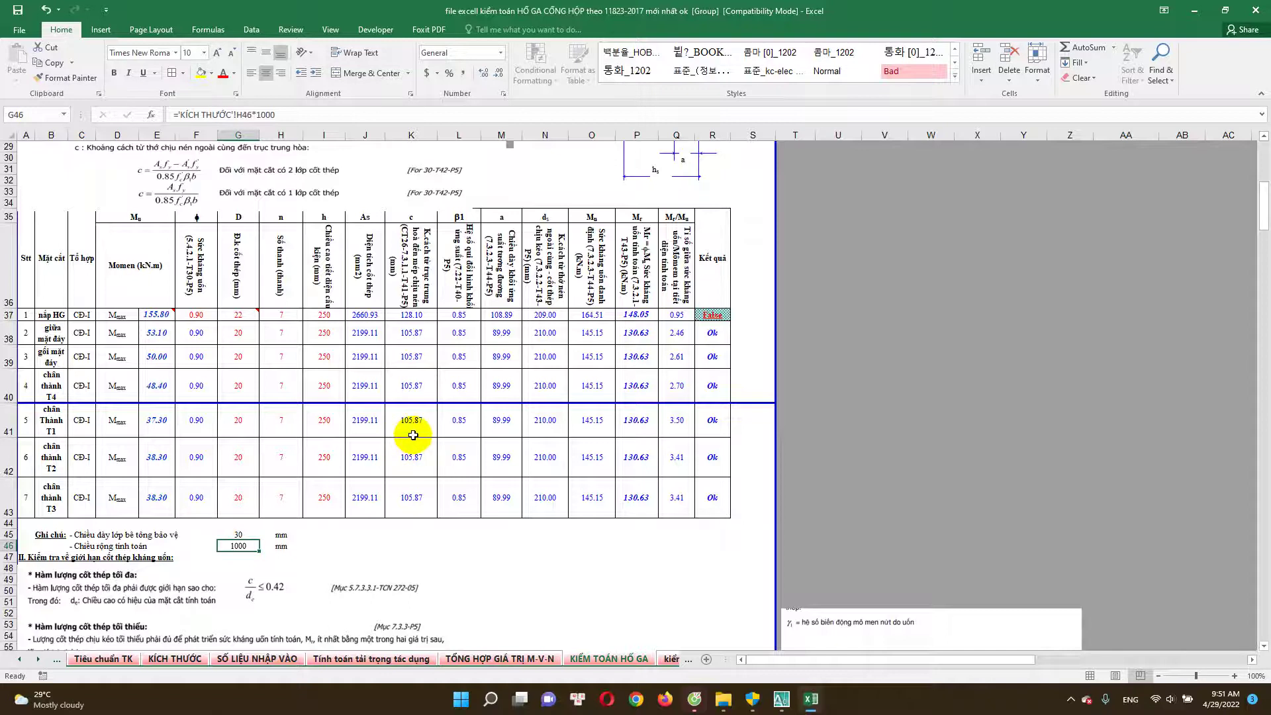
{"action": "scroll", "coordinate": [364, 430], "scroll_direction": "down", "scroll_amount": 1}
{"action": "scroll", "coordinate": [347, 446], "scroll_direction": "down", "scroll_amount": 1}
{"action": "scroll", "coordinate": [347, 446], "scroll_direction": "down", "scroll_amount": 3}
{"action": "scroll", "coordinate": [338, 448], "scroll_direction": "down", "scroll_amount": 1}
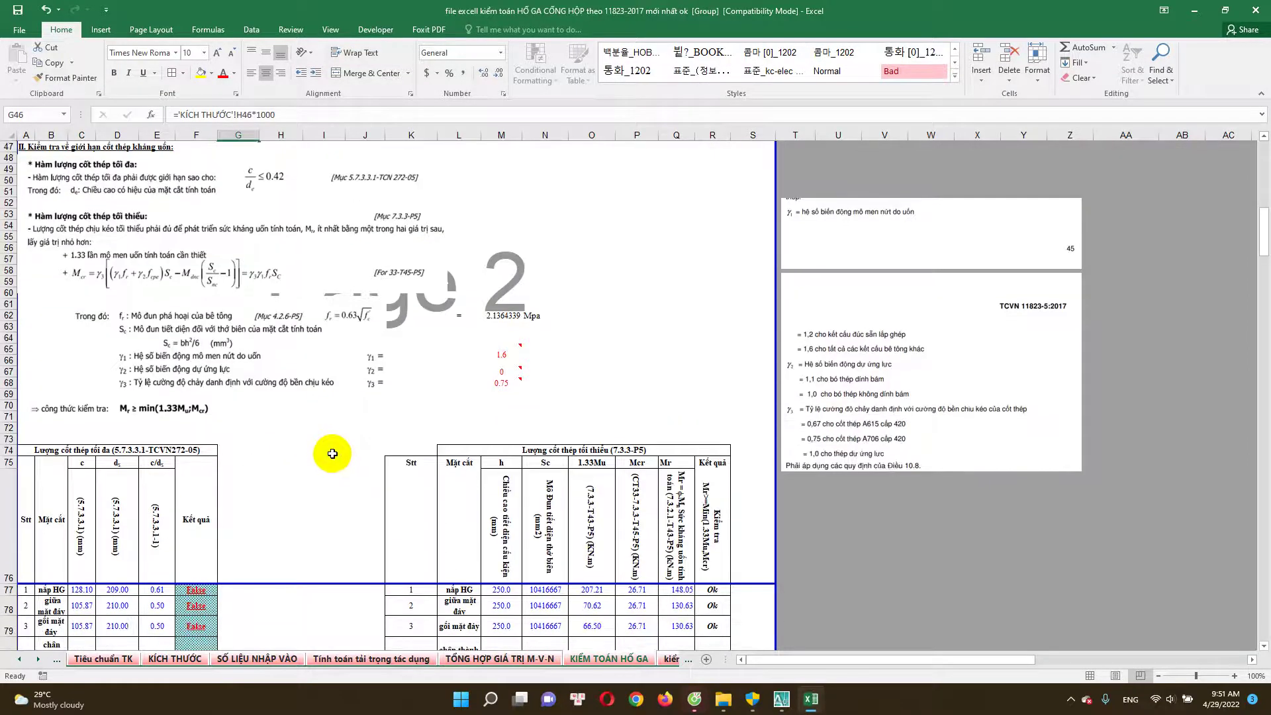
{"action": "scroll", "coordinate": [331, 448], "scroll_direction": "down", "scroll_amount": 2}
{"action": "scroll", "coordinate": [329, 462], "scroll_direction": "down", "scroll_amount": 2}
{"action": "scroll", "coordinate": [298, 483], "scroll_direction": "down", "scroll_amount": 2}
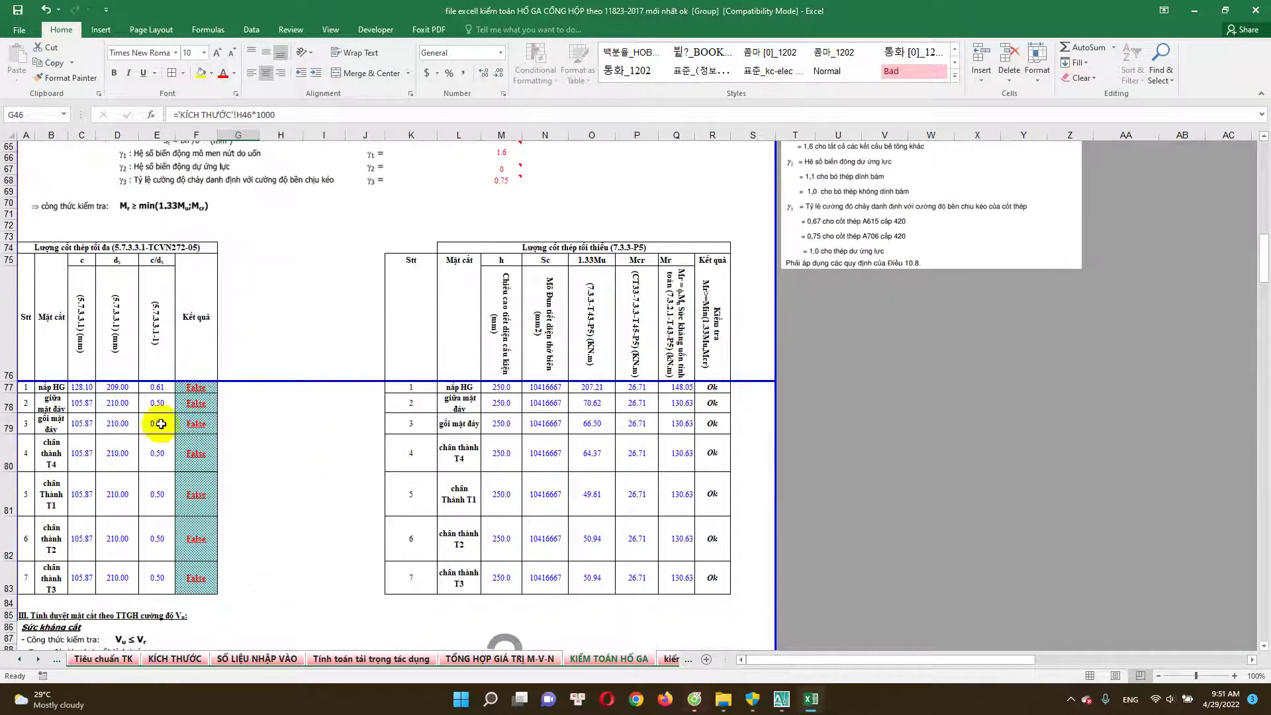
{"action": "left_click", "coordinate": [196, 386]}
{"action": "double_click", "coordinate": [196, 387]}
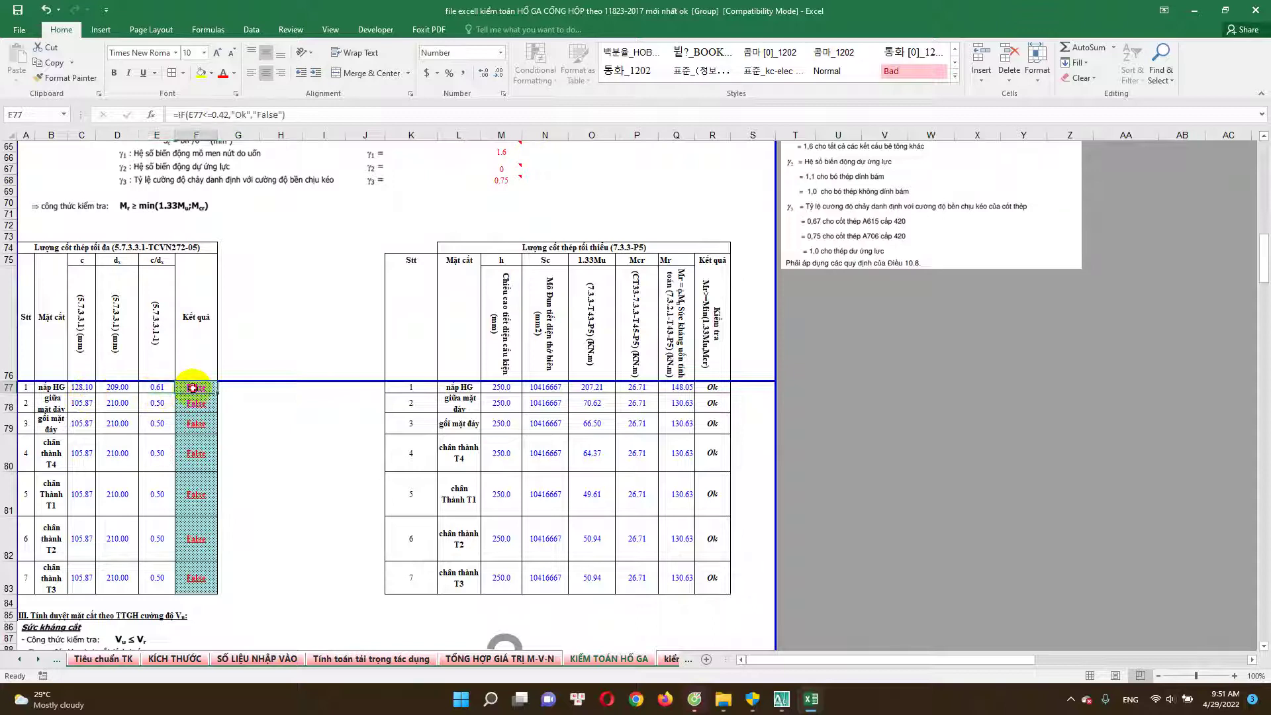
{"action": "key", "text": "Escape"}
{"action": "scroll", "coordinate": [106, 417], "scroll_direction": "up", "scroll_amount": 1}
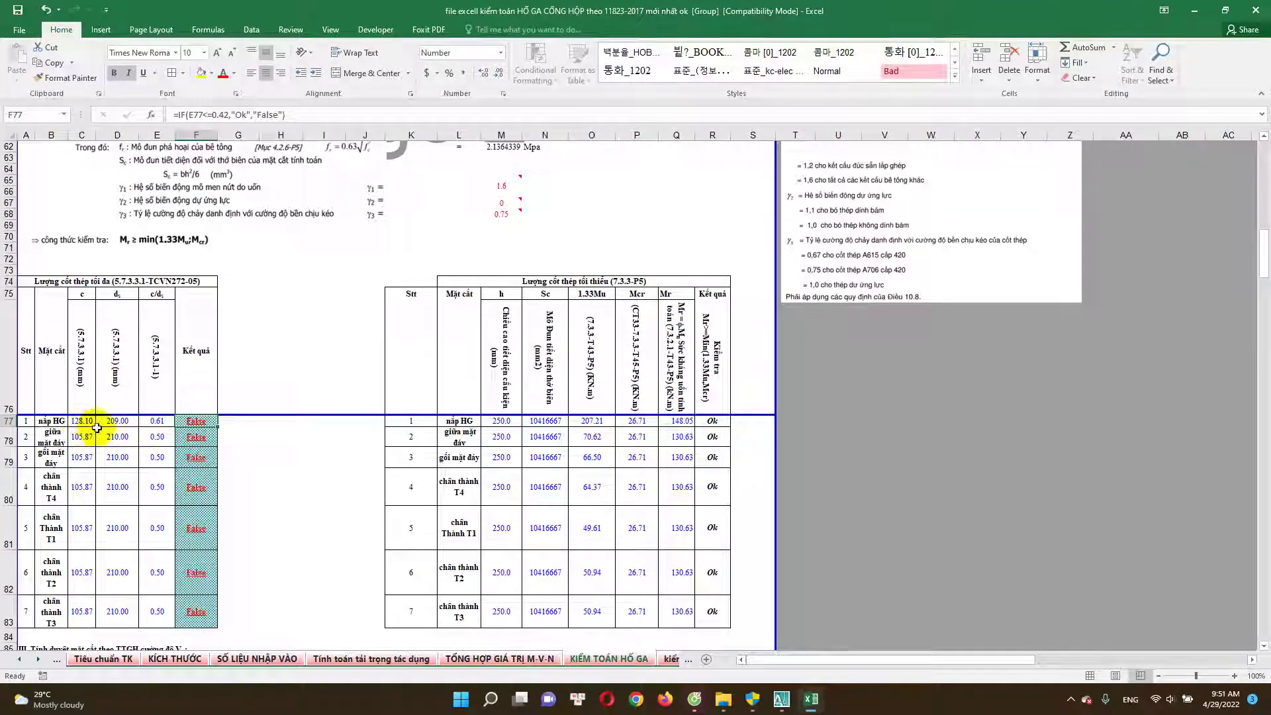
{"action": "scroll", "coordinate": [96, 428], "scroll_direction": "up", "scroll_amount": 3}
{"action": "scroll", "coordinate": [119, 371], "scroll_direction": "down", "scroll_amount": 2}
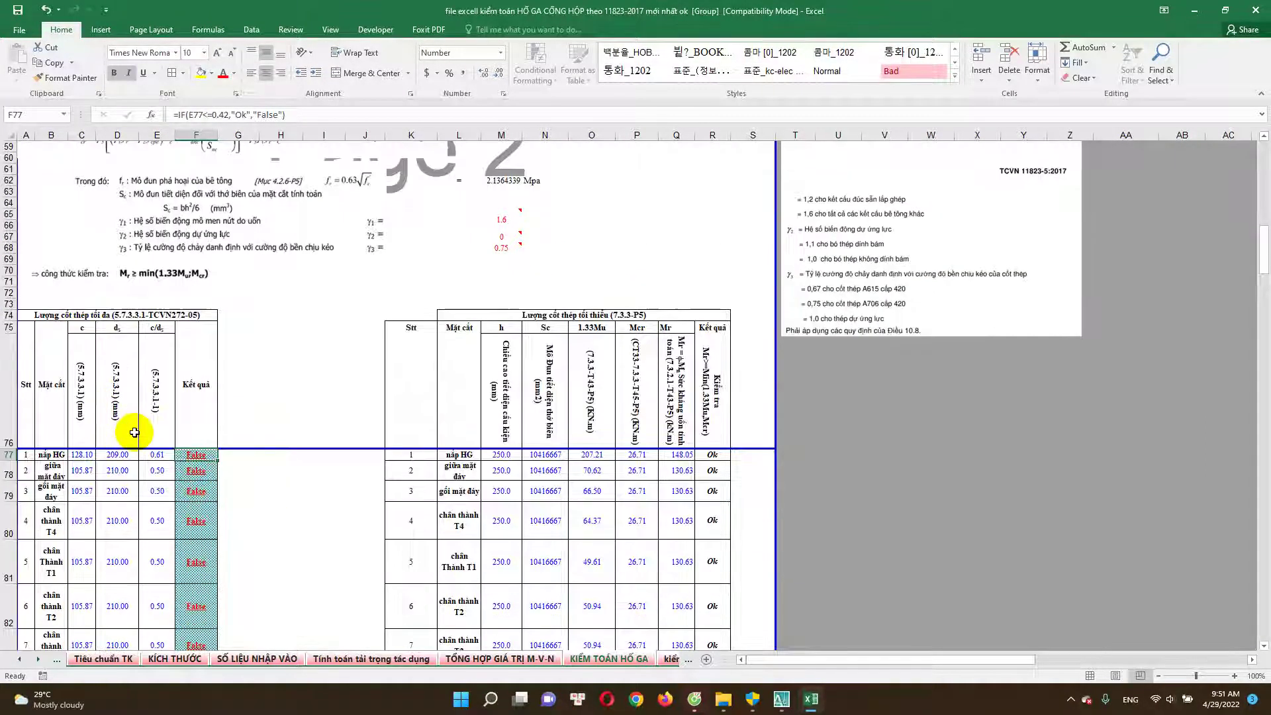
{"action": "scroll", "coordinate": [568, 346], "scroll_direction": "down", "scroll_amount": 1}
{"action": "scroll", "coordinate": [569, 398], "scroll_direction": "down", "scroll_amount": 2}
{"action": "scroll", "coordinate": [569, 412], "scroll_direction": "down", "scroll_amount": 1}
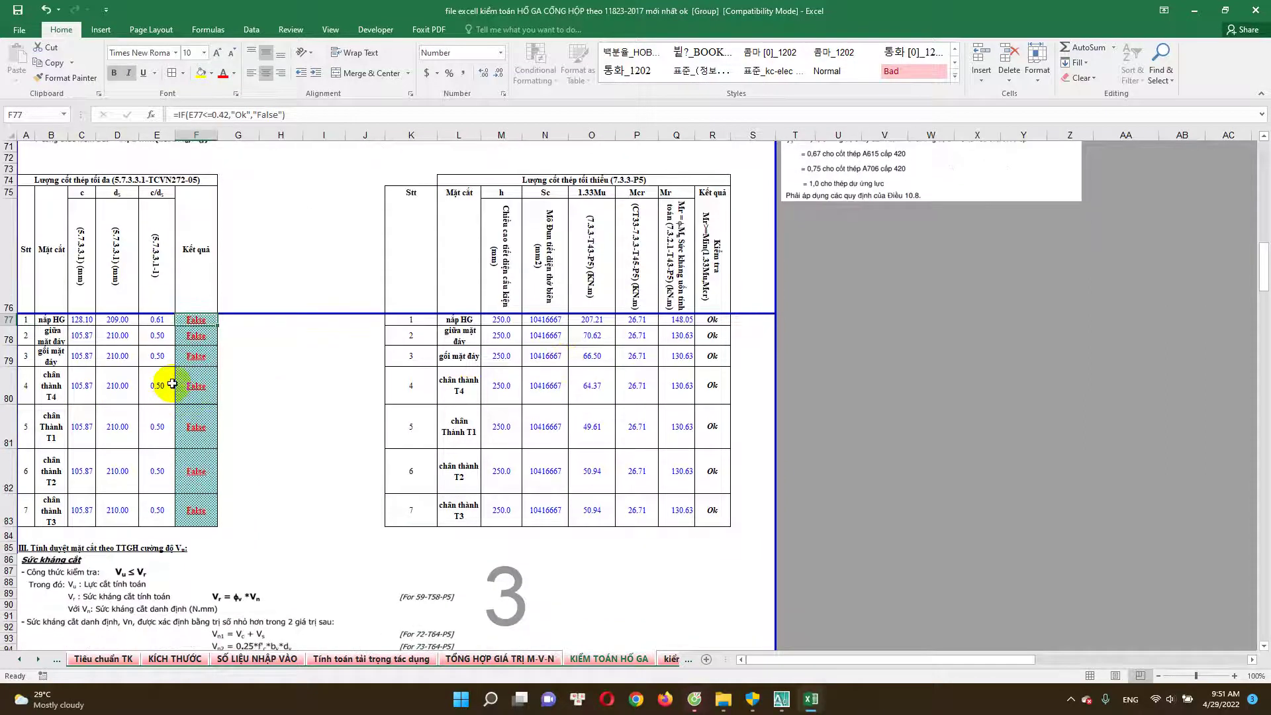
{"action": "left_click", "coordinate": [85, 322]}
{"action": "key", "text": "ctrl+Down"}
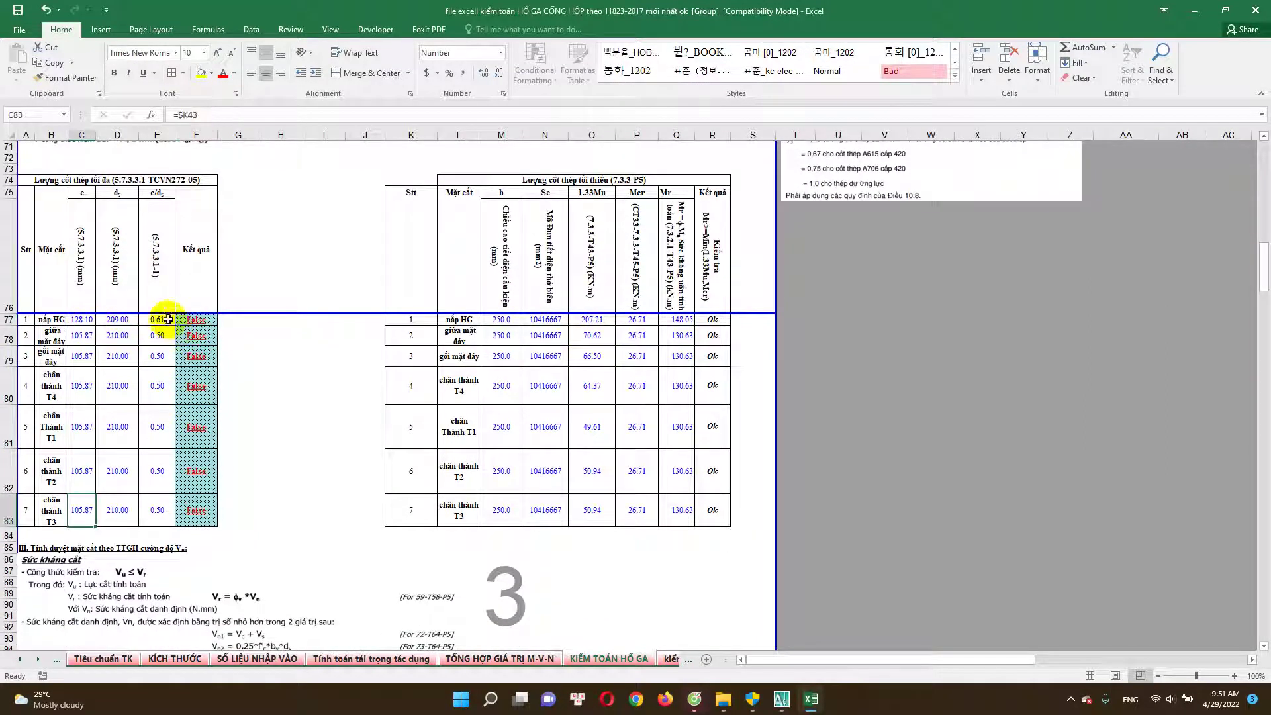
{"action": "left_click", "coordinate": [168, 320]}
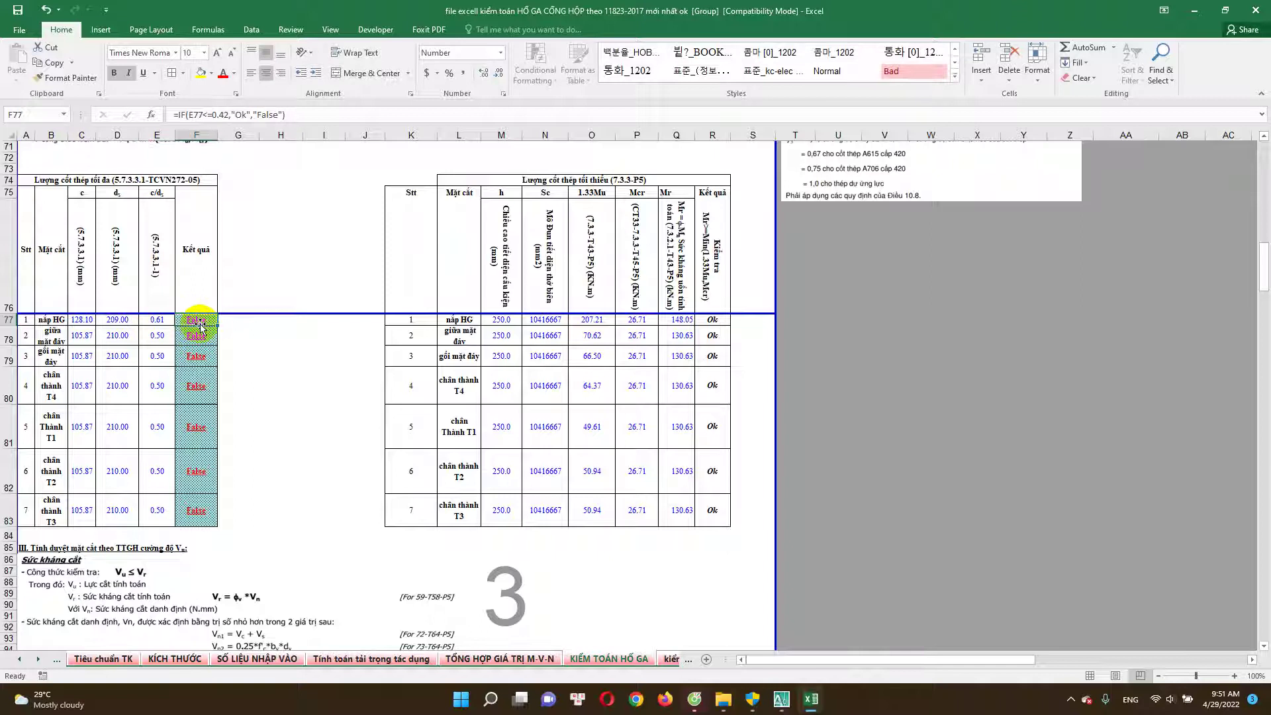
{"action": "key", "text": "Escape"}
{"action": "double_click", "coordinate": [194, 319]}
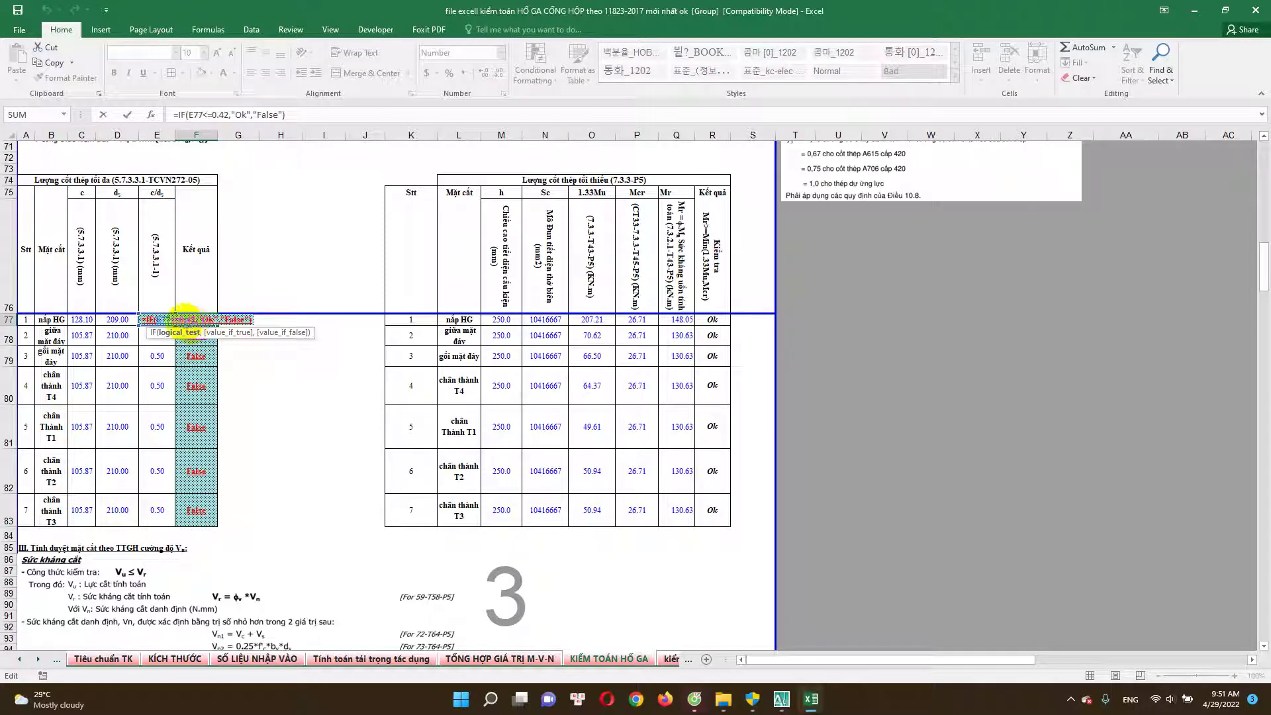
{"action": "left_click", "coordinate": [154, 320]}
{"action": "left_click", "coordinate": [197, 321]}
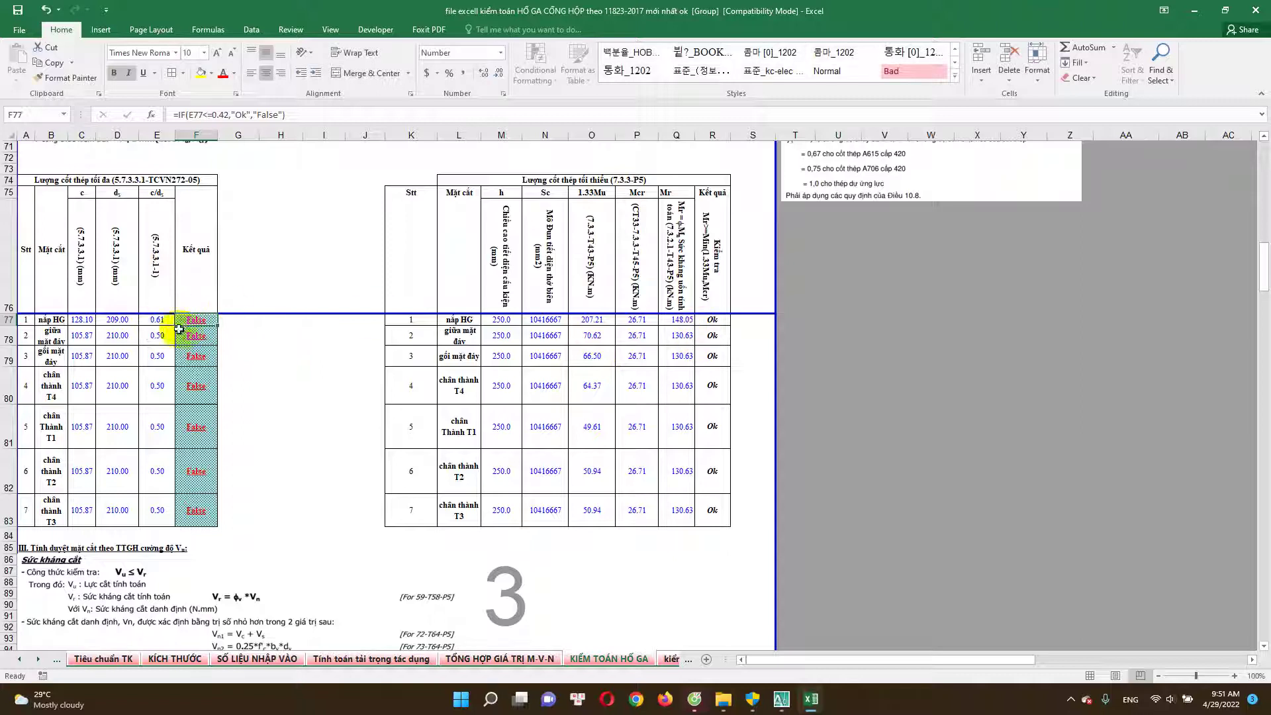
{"action": "left_click", "coordinate": [156, 320]}
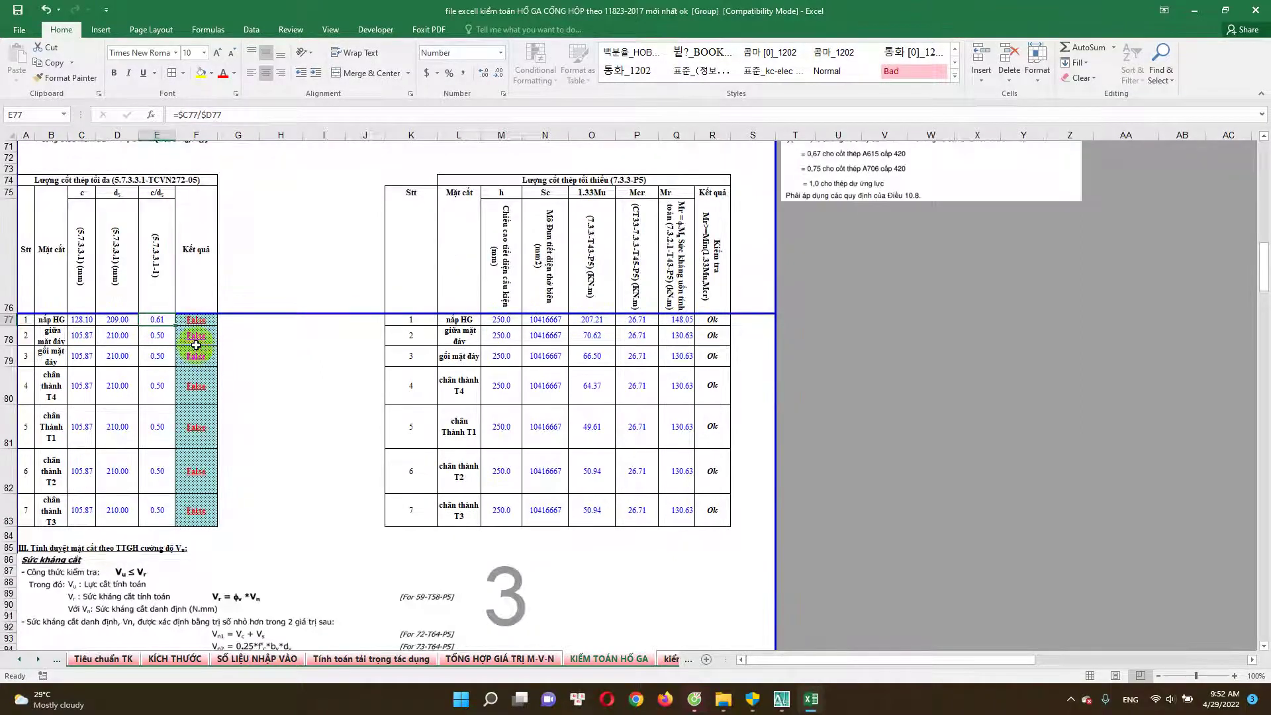
{"action": "scroll", "coordinate": [196, 345], "scroll_direction": "up", "scroll_amount": 6}
{"action": "scroll", "coordinate": [364, 346], "scroll_direction": "up", "scroll_amount": 5}
{"action": "scroll", "coordinate": [321, 318], "scroll_direction": "up", "scroll_amount": 4}
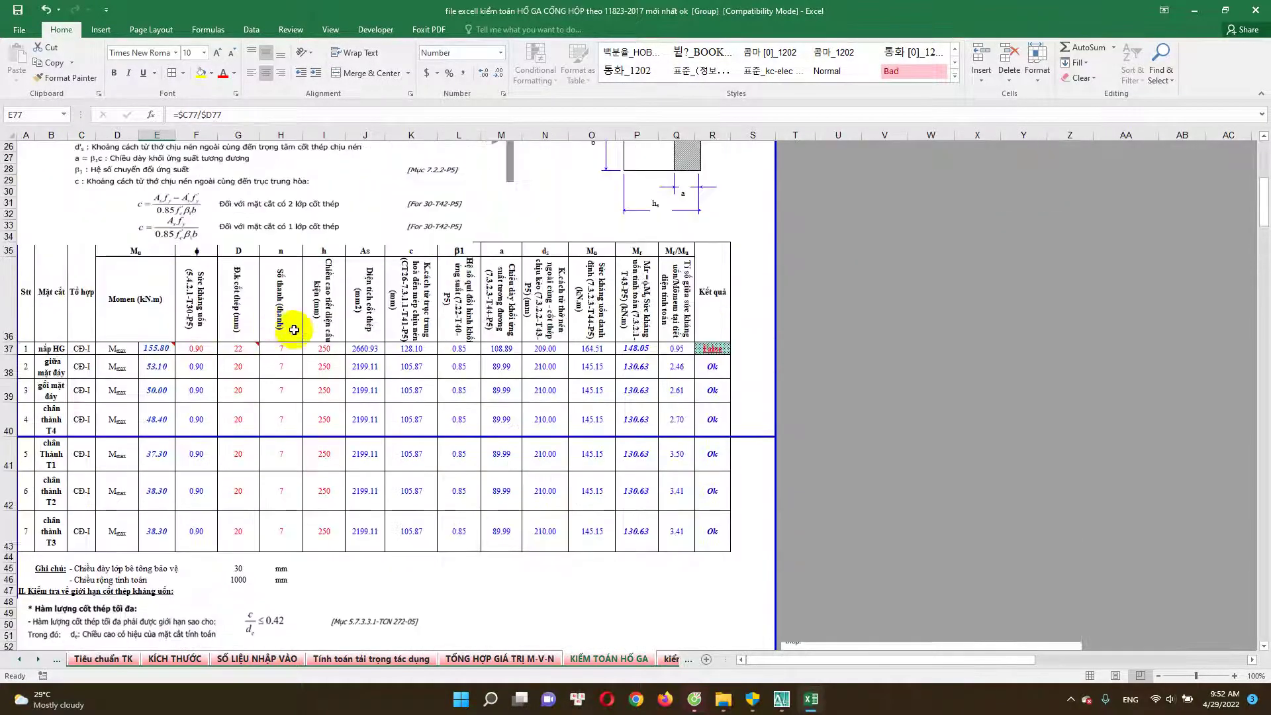
{"action": "left_click", "coordinate": [707, 347]}
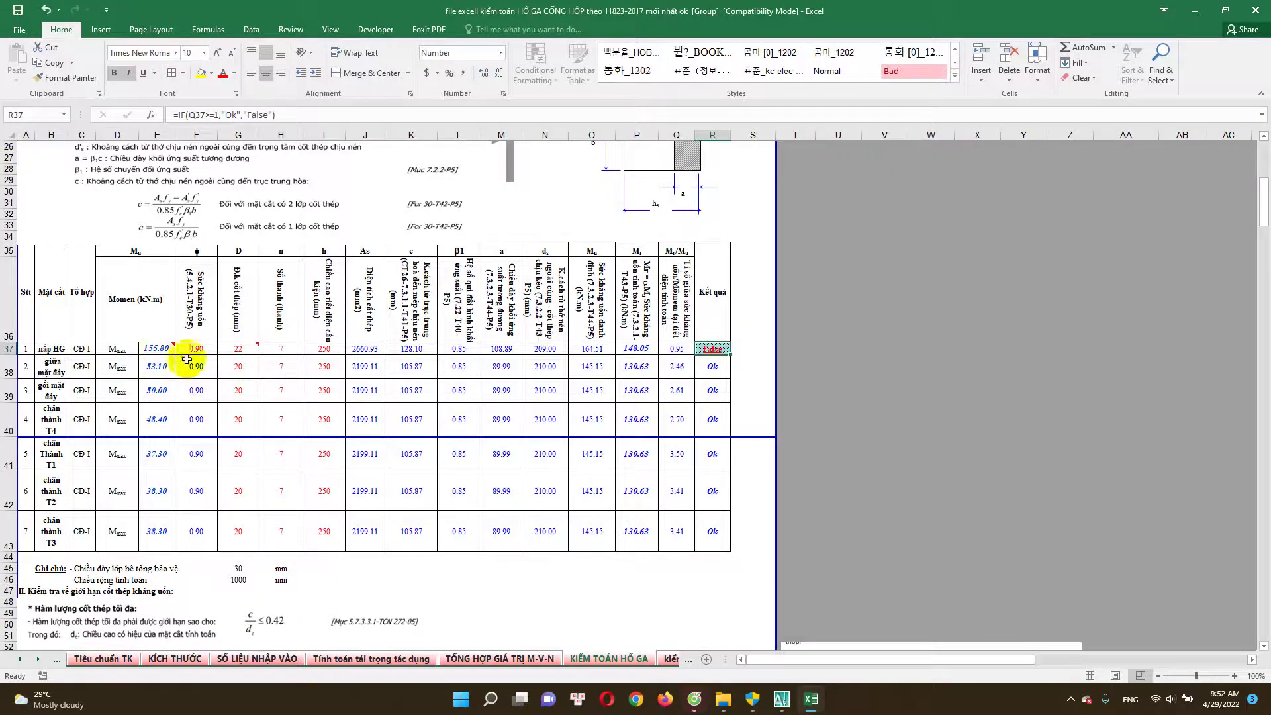
{"action": "scroll", "coordinate": [163, 357], "scroll_direction": "down", "scroll_amount": 2}
{"action": "scroll", "coordinate": [193, 355], "scroll_direction": "down", "scroll_amount": 3}
{"action": "scroll", "coordinate": [261, 337], "scroll_direction": "down", "scroll_amount": 5}
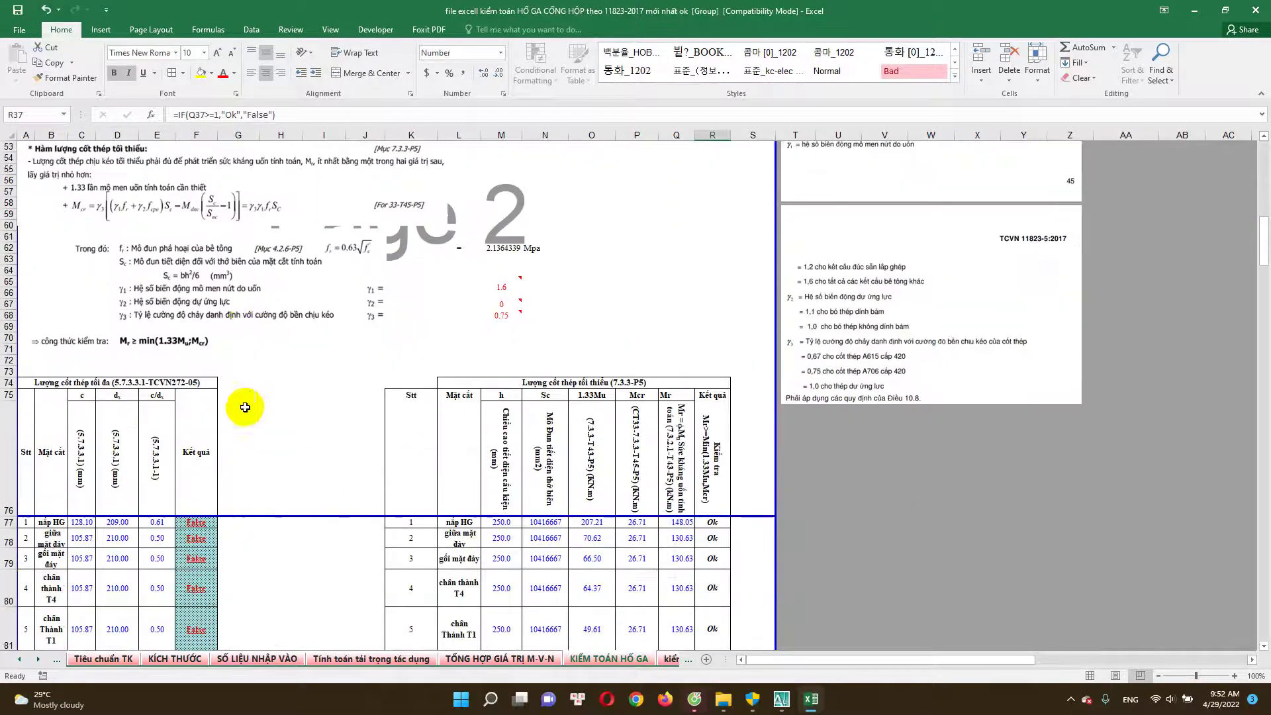
{"action": "scroll", "coordinate": [193, 435], "scroll_direction": "down", "scroll_amount": 1}
{"action": "scroll", "coordinate": [151, 461], "scroll_direction": "up", "scroll_amount": 5}
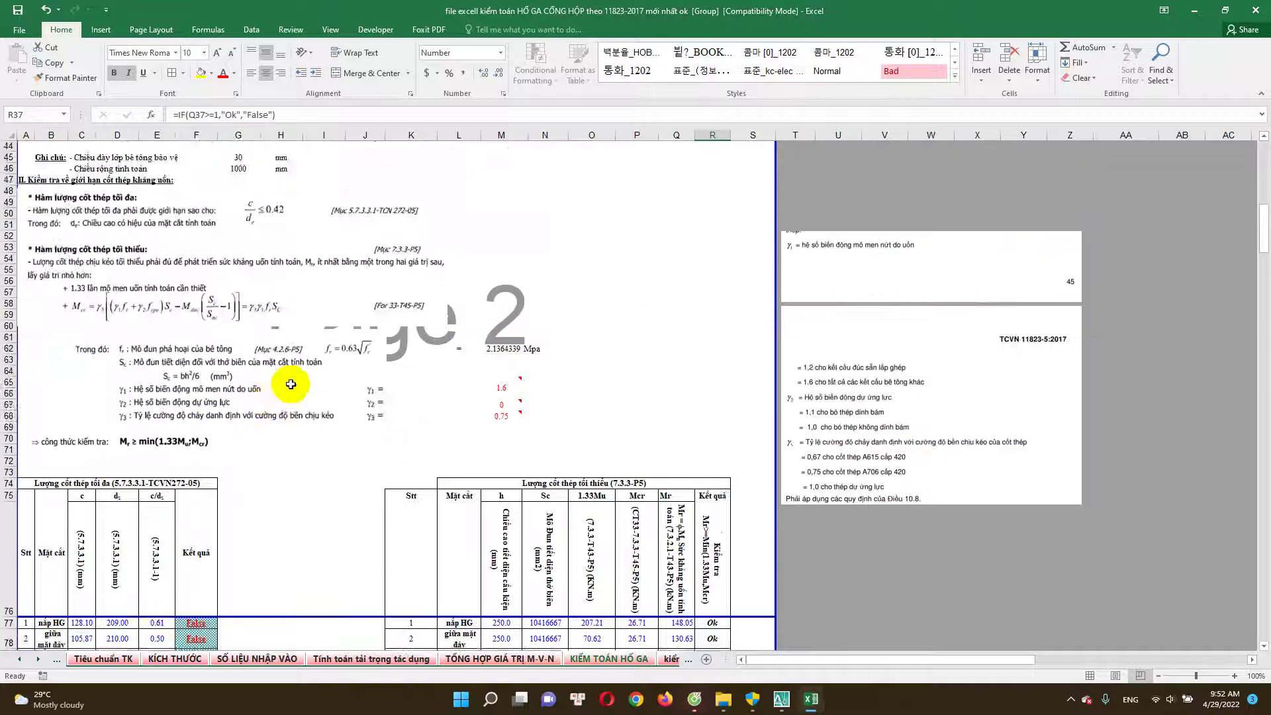
{"action": "scroll", "coordinate": [265, 311], "scroll_direction": "up", "scroll_amount": 3}
{"action": "double_click", "coordinate": [326, 248]}
{"action": "key", "text": "Escape"}
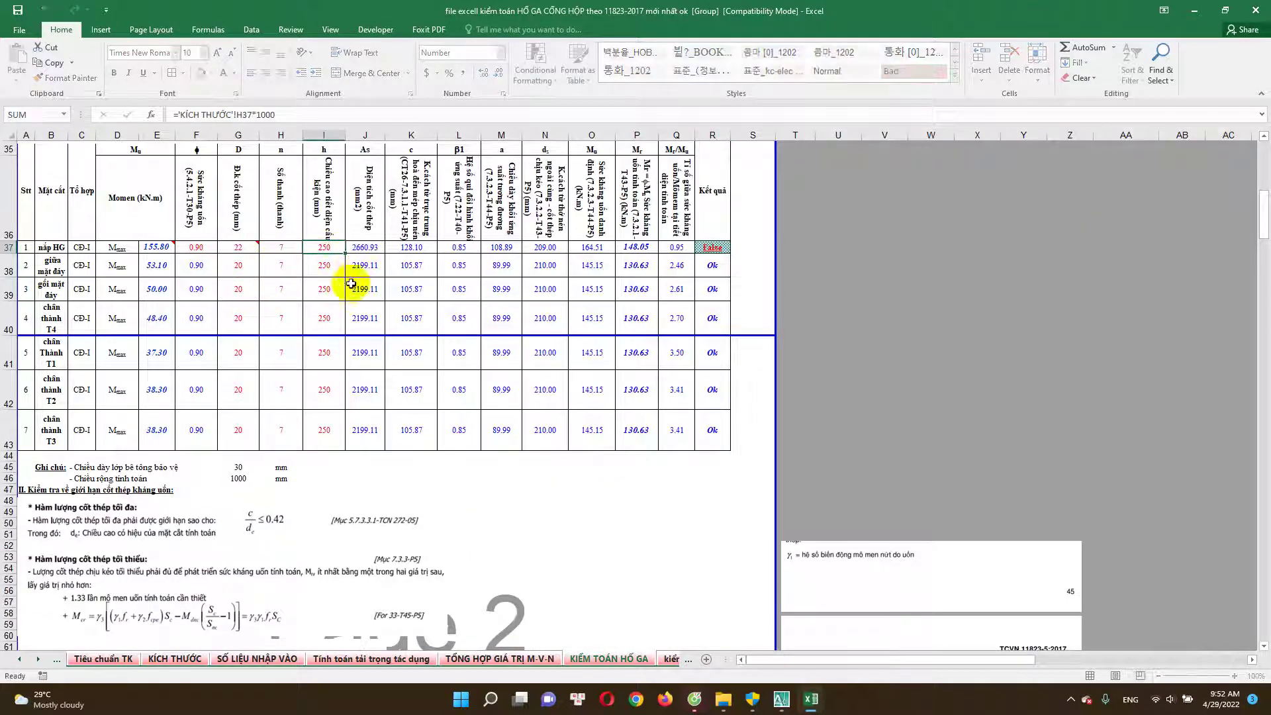
{"action": "scroll", "coordinate": [264, 371], "scroll_direction": "down", "scroll_amount": 2}
{"action": "scroll", "coordinate": [192, 411], "scroll_direction": "down", "scroll_amount": 2}
{"action": "scroll", "coordinate": [178, 464], "scroll_direction": "down", "scroll_amount": 3}
{"action": "scroll", "coordinate": [179, 497], "scroll_direction": "down", "scroll_amount": 2}
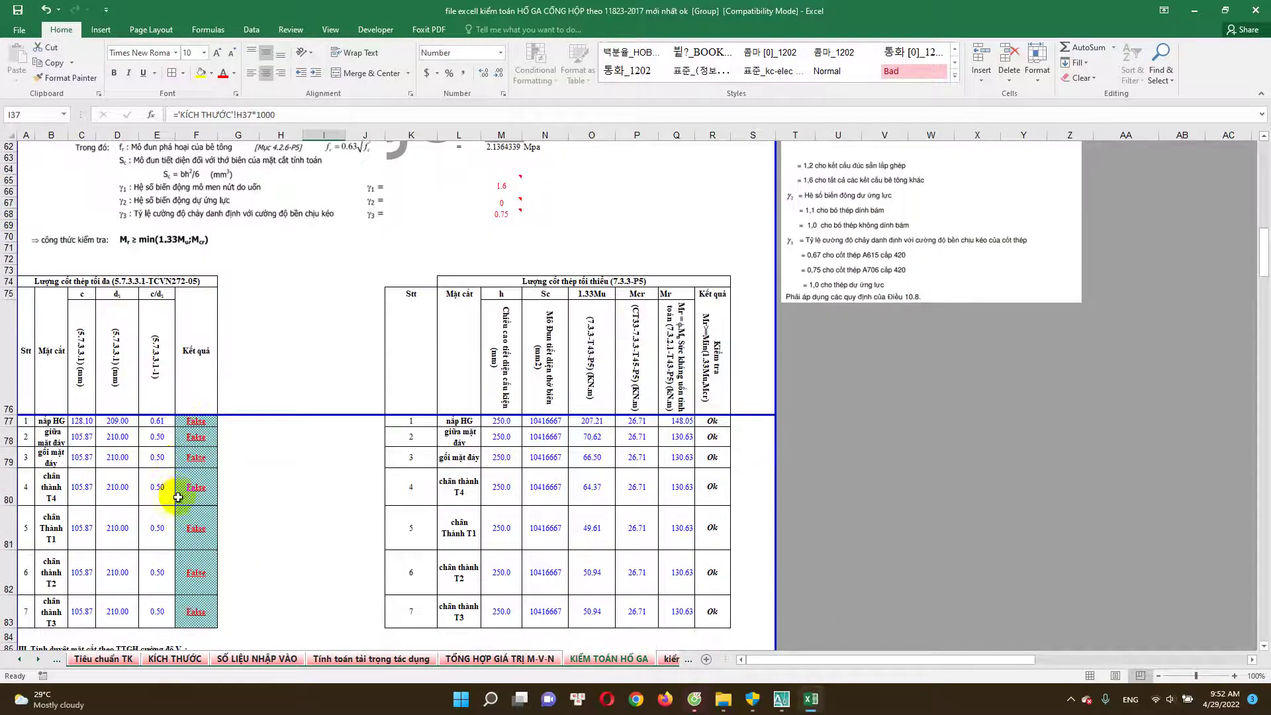
{"action": "left_click", "coordinate": [81, 421]}
{"action": "scroll", "coordinate": [165, 431], "scroll_direction": "up", "scroll_amount": 2}
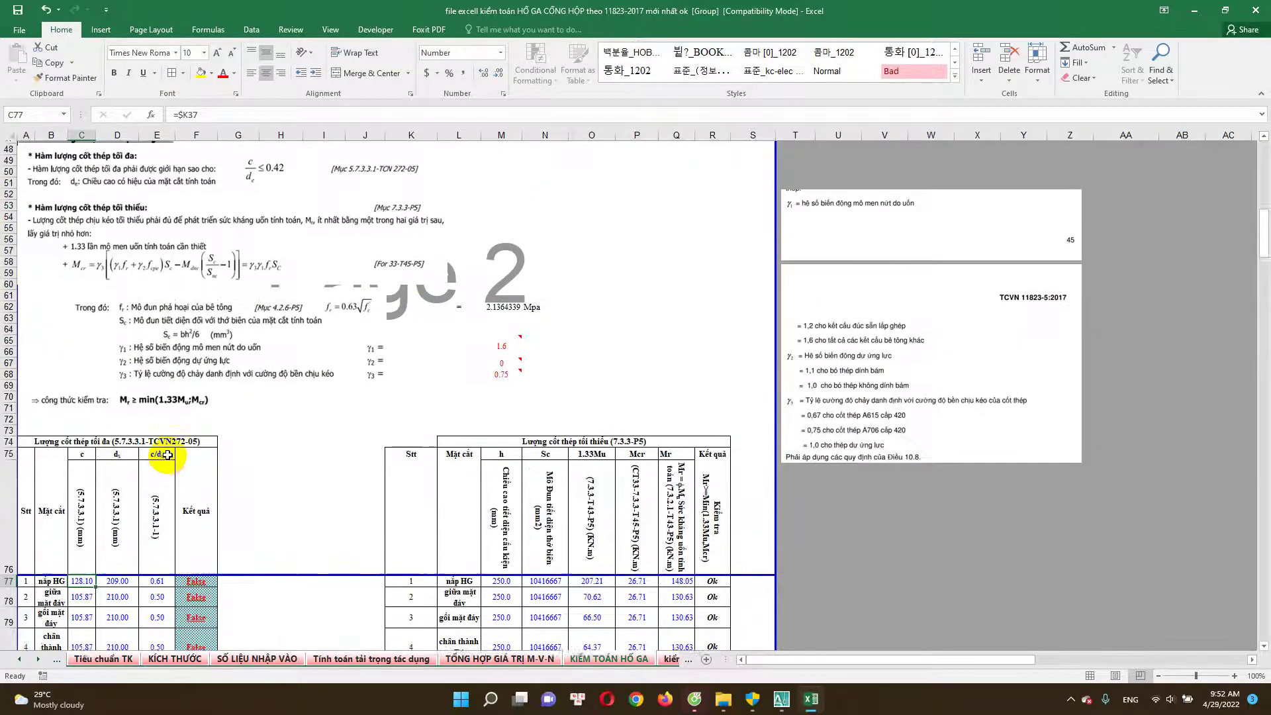
{"action": "scroll", "coordinate": [254, 344], "scroll_direction": "up", "scroll_amount": 6}
{"action": "scroll", "coordinate": [174, 277], "scroll_direction": "up", "scroll_amount": 2}
{"action": "left_click_drag", "start_coordinate": [160, 281], "coordinate": [160, 470]}
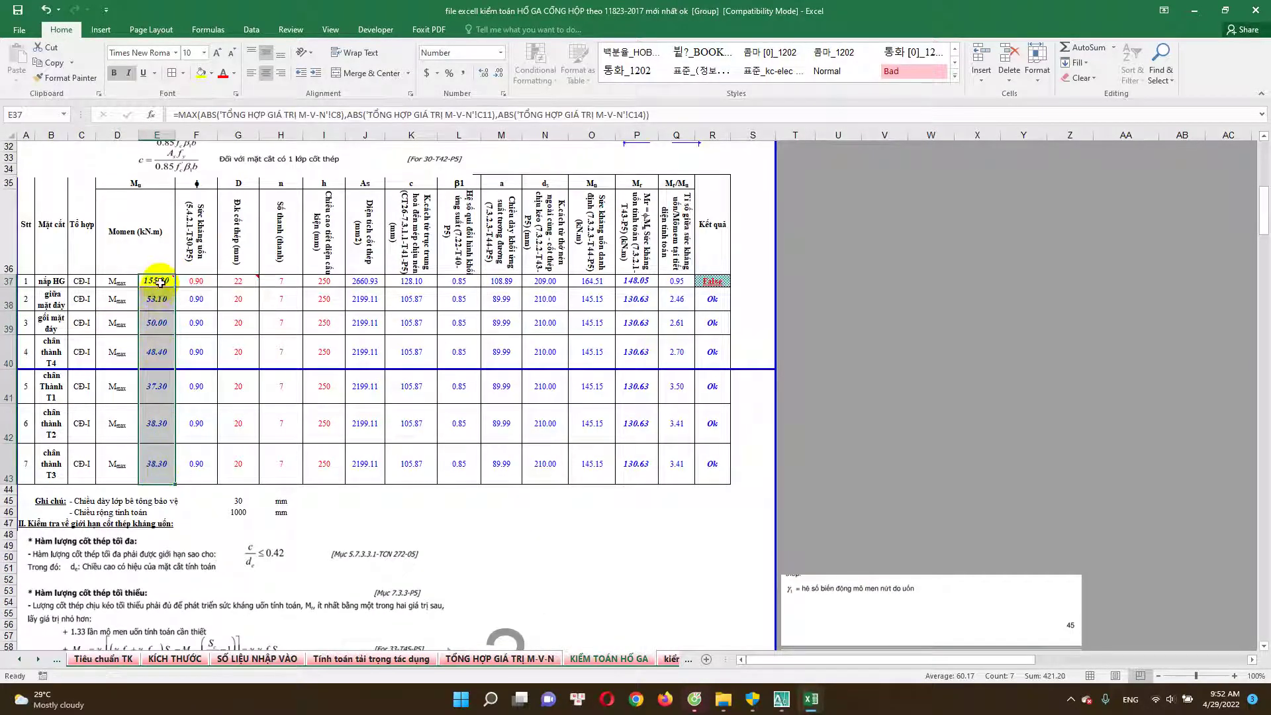
{"action": "left_click", "coordinate": [160, 282]}
{"action": "left_click", "coordinate": [158, 299]}
{"action": "left_click", "coordinate": [159, 322]}
{"action": "left_click", "coordinate": [162, 391]}
{"action": "left_click", "coordinate": [159, 423]}
{"action": "scroll", "coordinate": [187, 437], "scroll_direction": "down", "scroll_amount": 8}
{"action": "scroll", "coordinate": [211, 441], "scroll_direction": "down", "scroll_amount": 3}
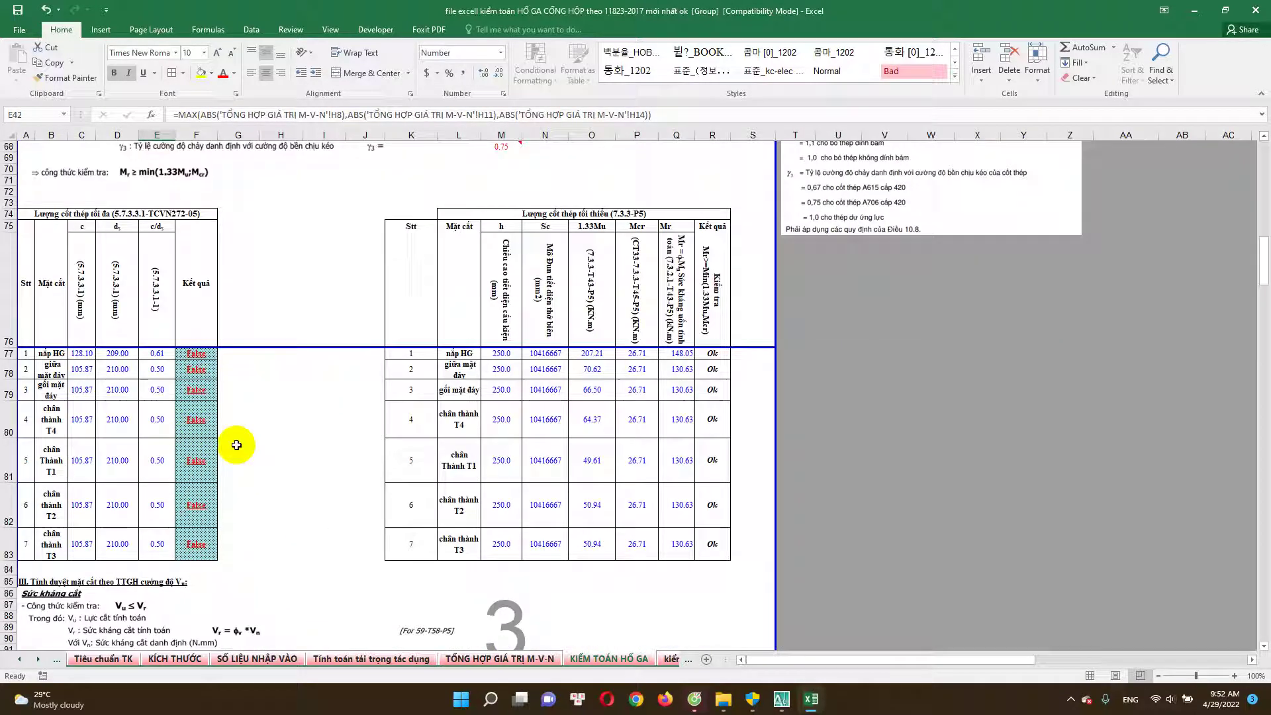
{"action": "scroll", "coordinate": [305, 440], "scroll_direction": "down", "scroll_amount": 1}
{"action": "scroll", "coordinate": [304, 440], "scroll_direction": "down", "scroll_amount": 3}
{"action": "scroll", "coordinate": [304, 438], "scroll_direction": "down", "scroll_amount": 4}
{"action": "scroll", "coordinate": [306, 438], "scroll_direction": "down", "scroll_amount": 2}
{"action": "scroll", "coordinate": [298, 433], "scroll_direction": "down", "scroll_amount": 3}
{"action": "scroll", "coordinate": [288, 427], "scroll_direction": "down", "scroll_amount": 2}
{"action": "left_click", "coordinate": [281, 435]}
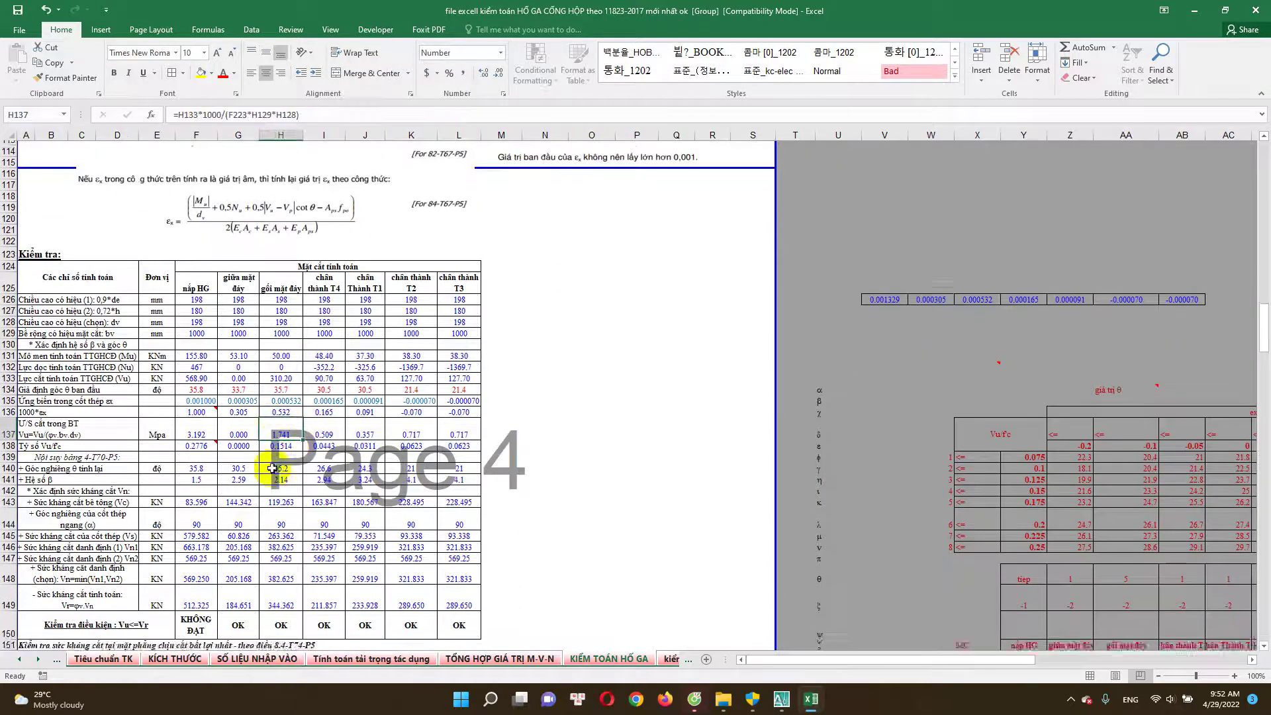
{"action": "scroll", "coordinate": [265, 480], "scroll_direction": "down", "scroll_amount": 4}
{"action": "left_click", "coordinate": [196, 493]}
{"action": "scroll", "coordinate": [227, 414], "scroll_direction": "up", "scroll_amount": 2}
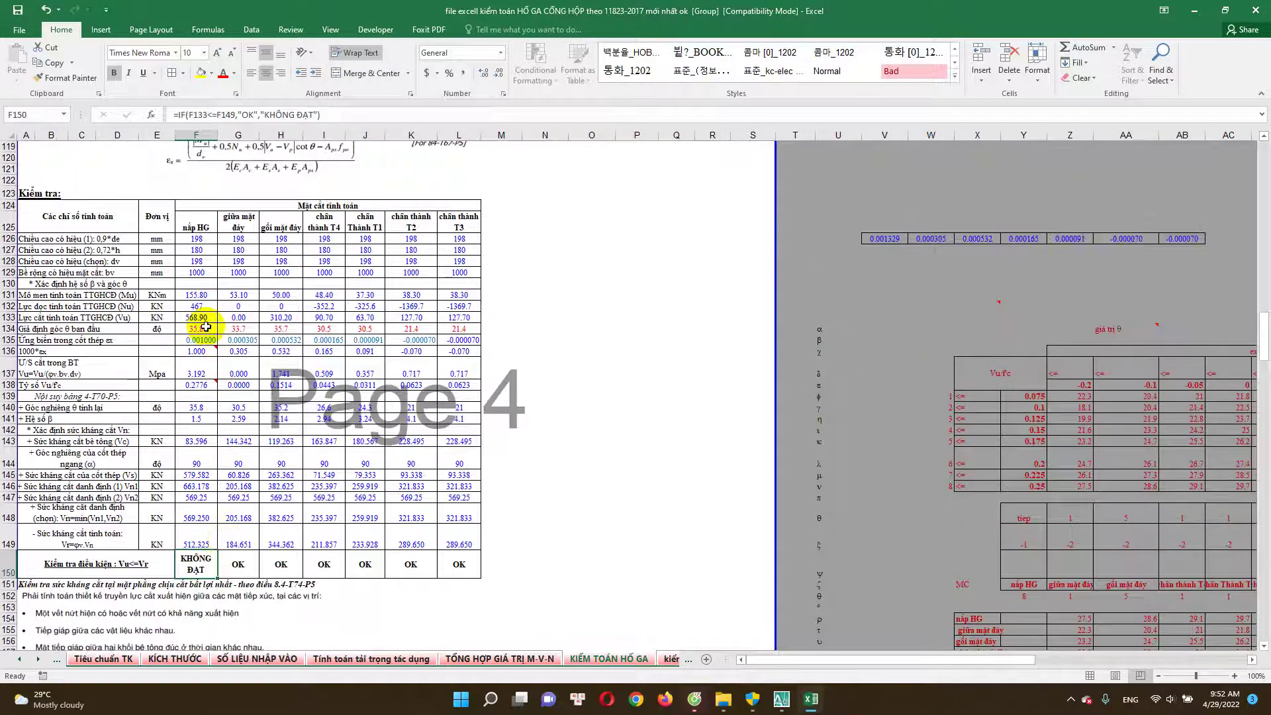
{"action": "left_click", "coordinate": [206, 328]}
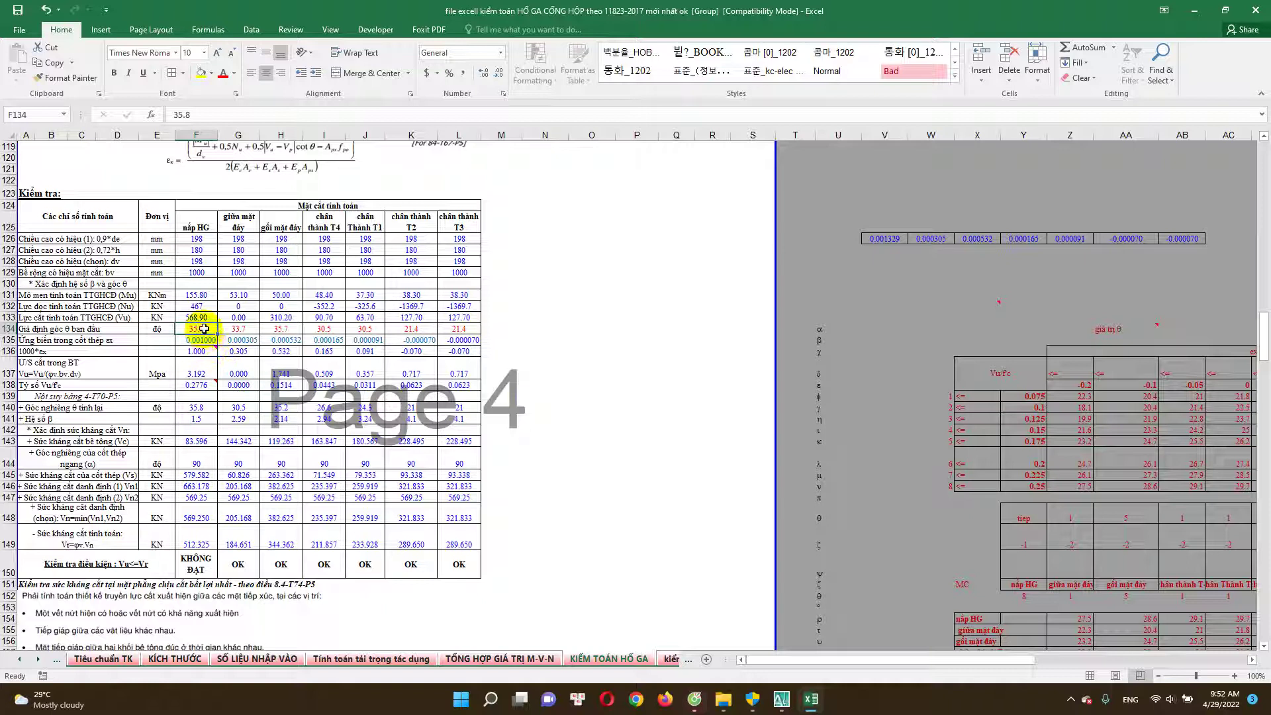
{"action": "left_click_drag", "start_coordinate": [202, 329], "coordinate": [321, 363]}
{"action": "left_click", "coordinate": [198, 406]}
{"action": "left_click", "coordinate": [239, 407]}
{"action": "left_click", "coordinate": [281, 407]}
{"action": "left_click", "coordinate": [323, 407]}
{"action": "left_click", "coordinate": [361, 407]}
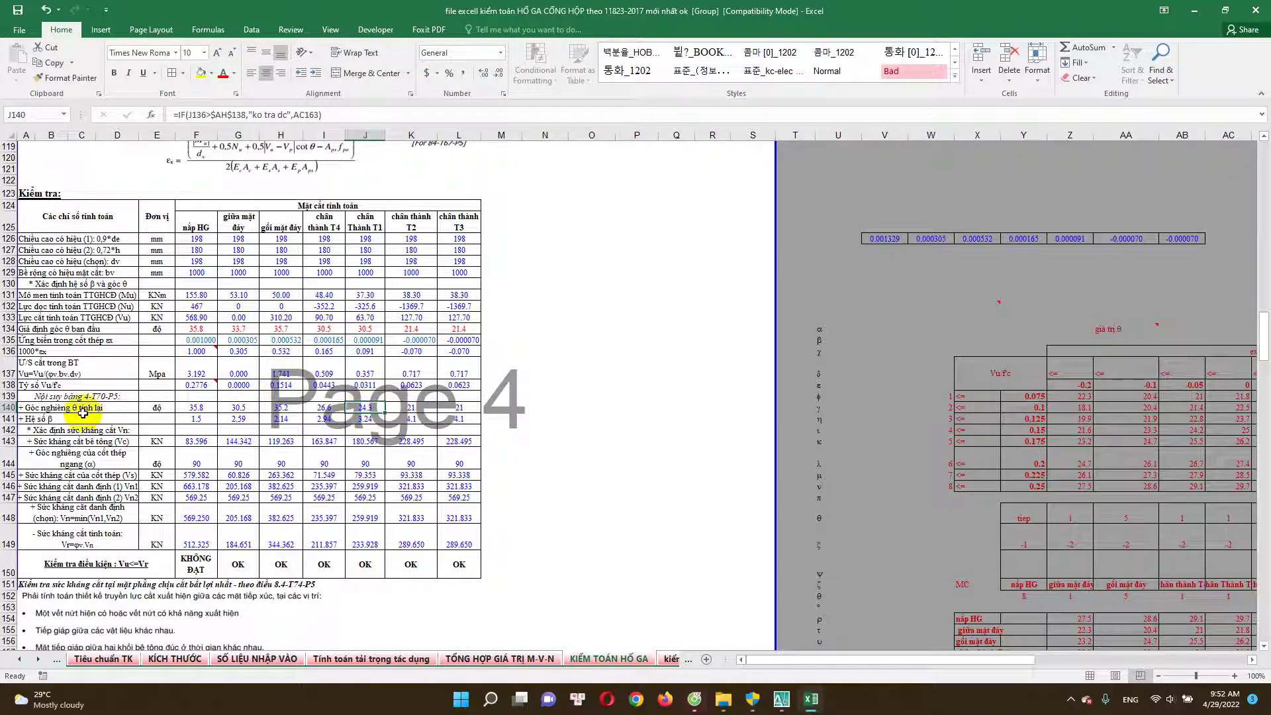
{"action": "left_click_drag", "start_coordinate": [203, 409], "coordinate": [459, 407]}
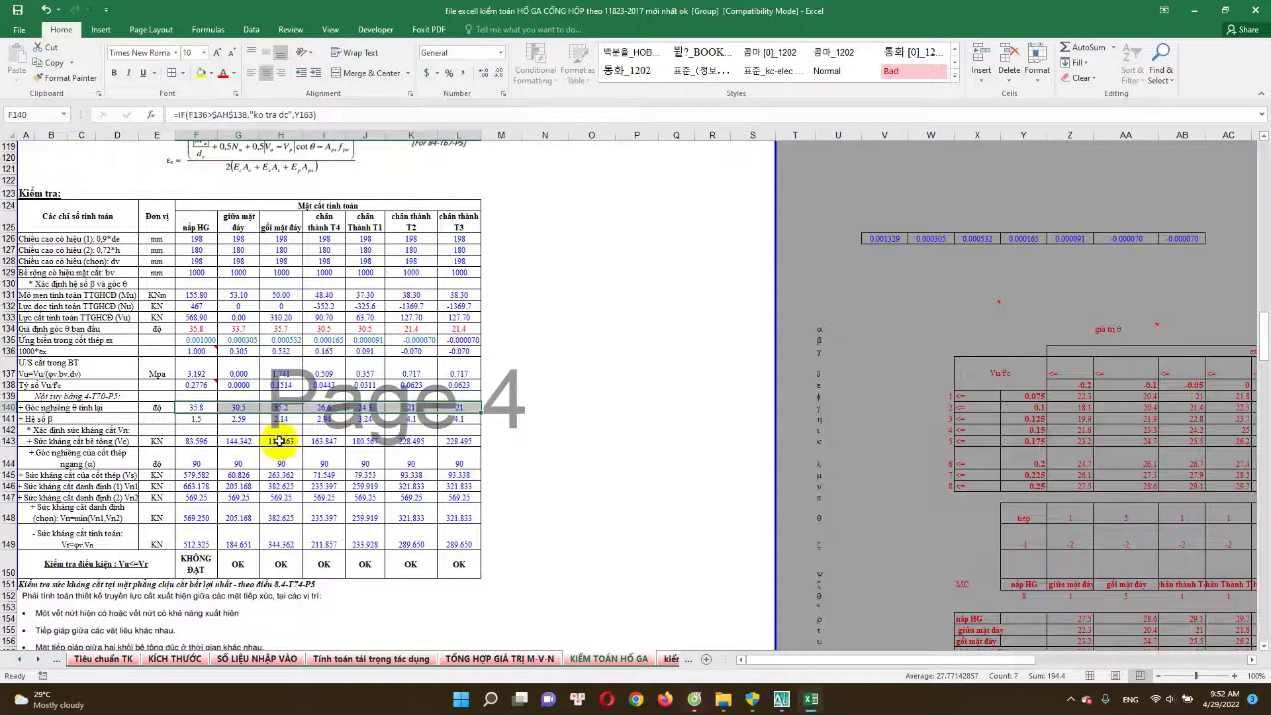
{"action": "scroll", "coordinate": [286, 440], "scroll_direction": "down", "scroll_amount": 1}
{"action": "scroll", "coordinate": [285, 441], "scroll_direction": "down", "scroll_amount": 5}
{"action": "scroll", "coordinate": [278, 443], "scroll_direction": "down", "scroll_amount": 5}
{"action": "scroll", "coordinate": [269, 448], "scroll_direction": "down", "scroll_amount": 6}
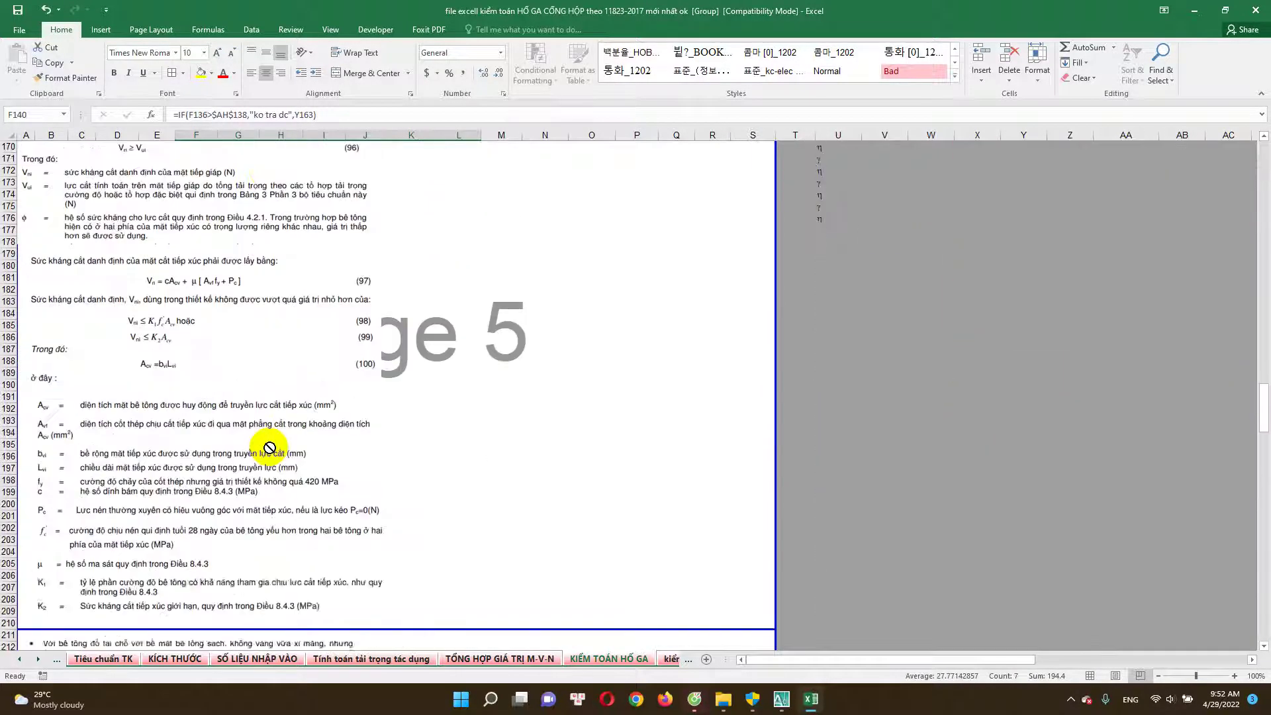
{"action": "scroll", "coordinate": [268, 443], "scroll_direction": "down", "scroll_amount": 3}
{"action": "scroll", "coordinate": [276, 440], "scroll_direction": "down", "scroll_amount": 5}
{"action": "scroll", "coordinate": [285, 443], "scroll_direction": "down", "scroll_amount": 2}
{"action": "scroll", "coordinate": [291, 446], "scroll_direction": "down", "scroll_amount": 2}
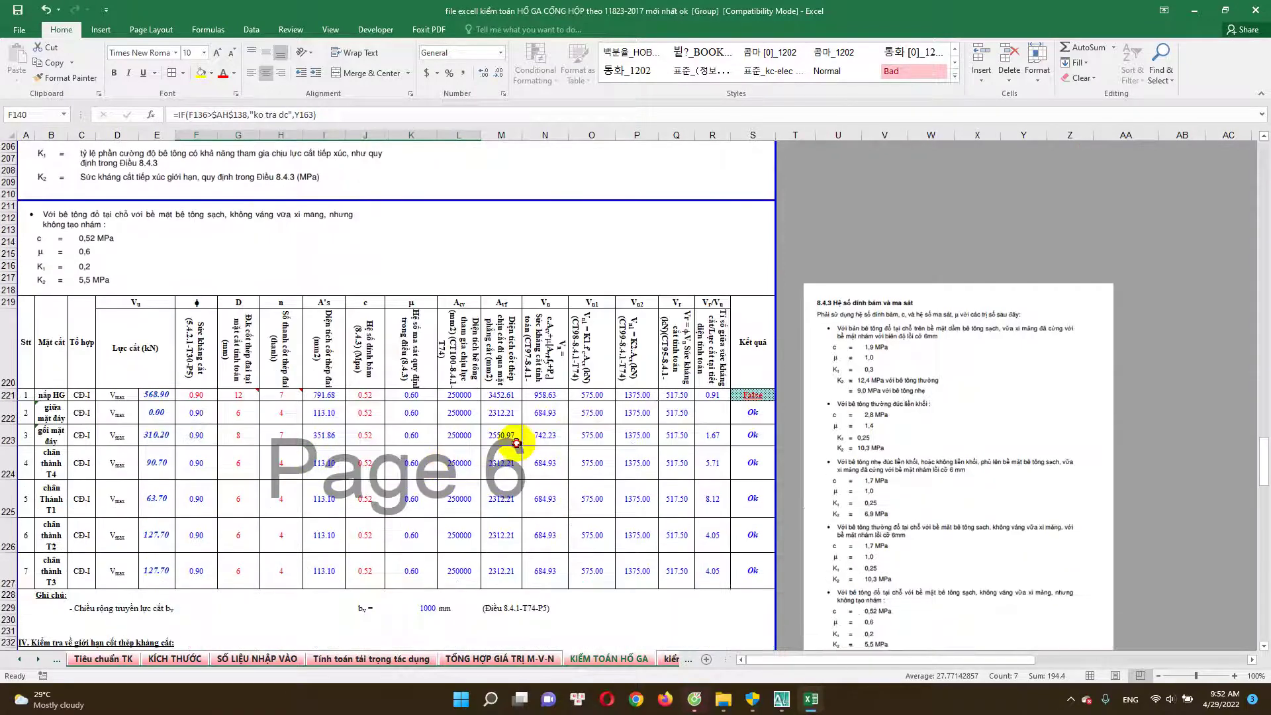
{"action": "left_click", "coordinate": [516, 442]}
{"action": "scroll", "coordinate": [523, 442], "scroll_direction": "down", "scroll_amount": 1}
{"action": "left_click", "coordinate": [714, 364]}
{"action": "scroll", "coordinate": [170, 446], "scroll_direction": "up", "scroll_amount": 5}
{"action": "scroll", "coordinate": [174, 440], "scroll_direction": "up", "scroll_amount": 7}
{"action": "scroll", "coordinate": [179, 431], "scroll_direction": "up", "scroll_amount": 4}
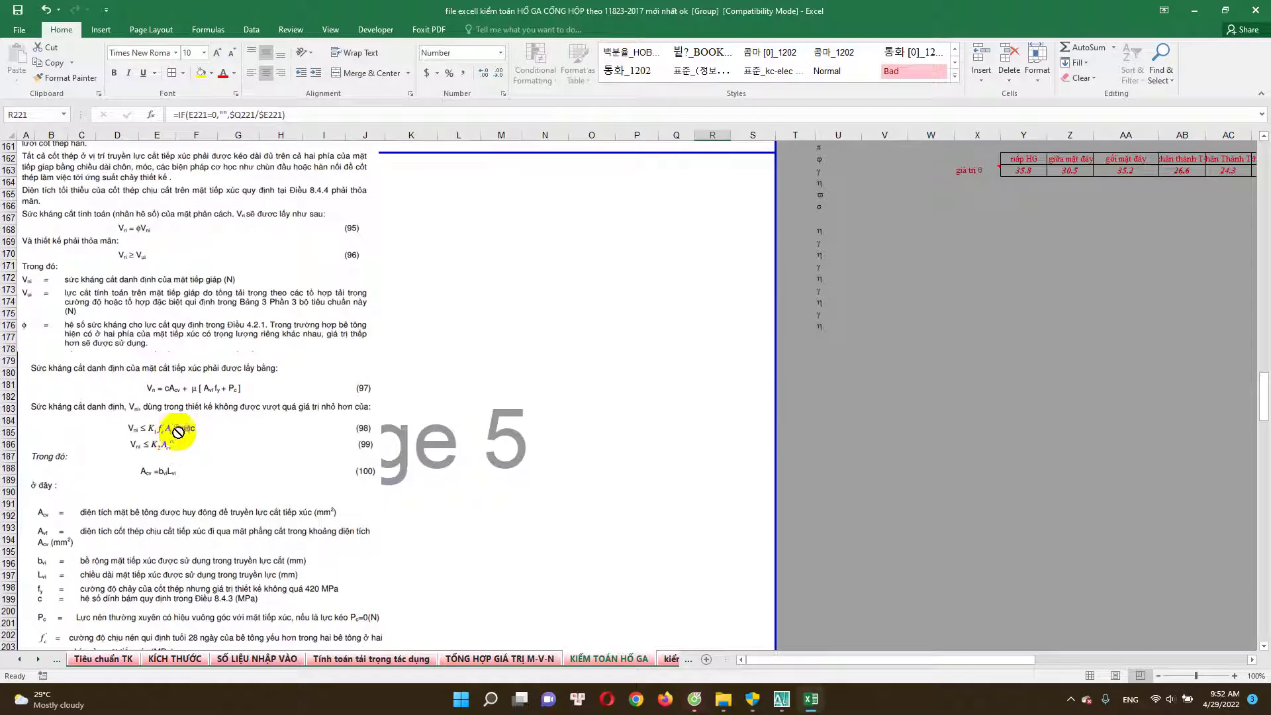
{"action": "scroll", "coordinate": [178, 433], "scroll_direction": "up", "scroll_amount": 2}
{"action": "scroll", "coordinate": [133, 278], "scroll_direction": "up", "scroll_amount": 2}
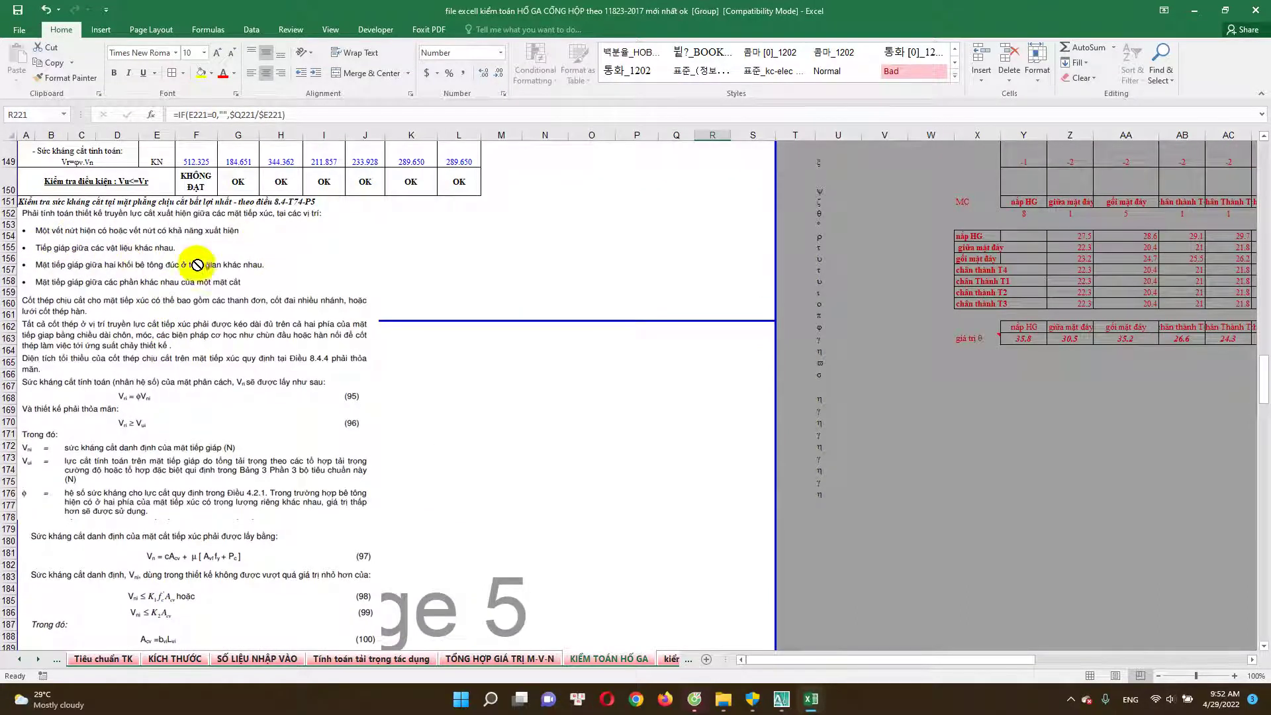
{"action": "scroll", "coordinate": [464, 463], "scroll_direction": "down", "scroll_amount": 11}
{"action": "scroll", "coordinate": [456, 483], "scroll_direction": "down", "scroll_amount": 1}
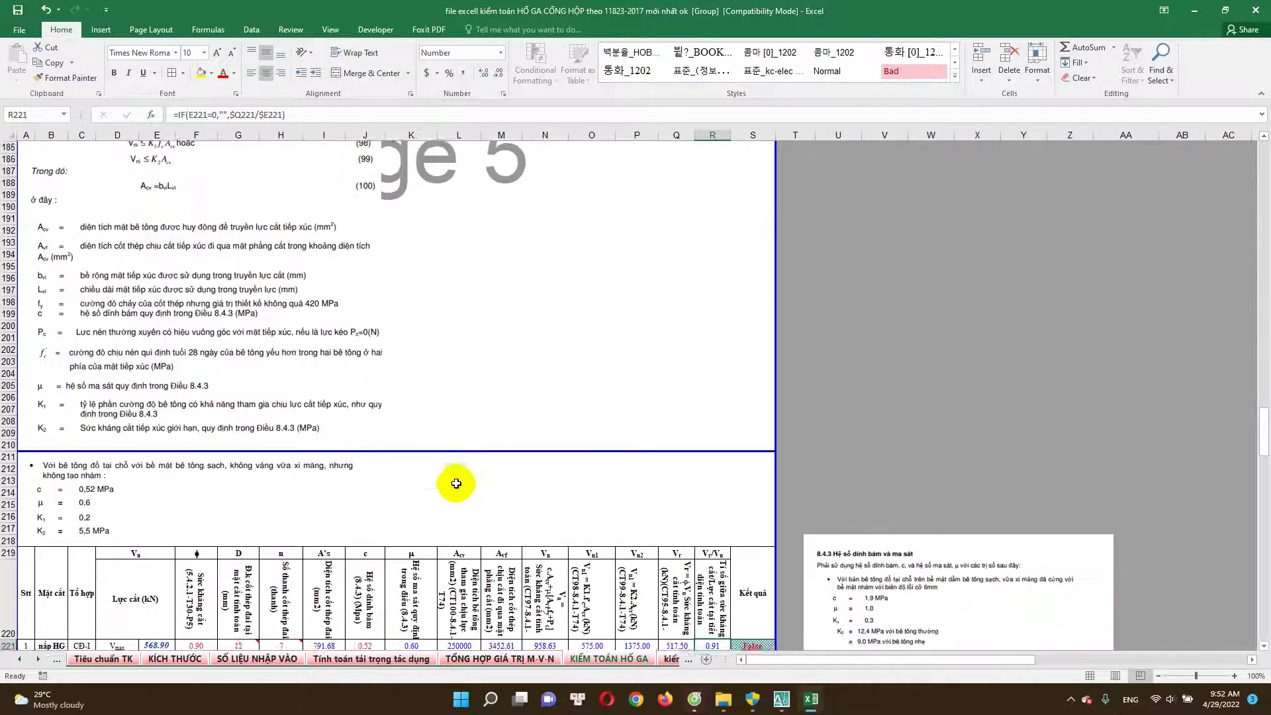
{"action": "scroll", "coordinate": [456, 484], "scroll_direction": "down", "scroll_amount": 3}
{"action": "scroll", "coordinate": [454, 404], "scroll_direction": "down", "scroll_amount": 2}
{"action": "scroll", "coordinate": [454, 483], "scroll_direction": "down", "scroll_amount": 2}
{"action": "scroll", "coordinate": [454, 496], "scroll_direction": "down", "scroll_amount": 2}
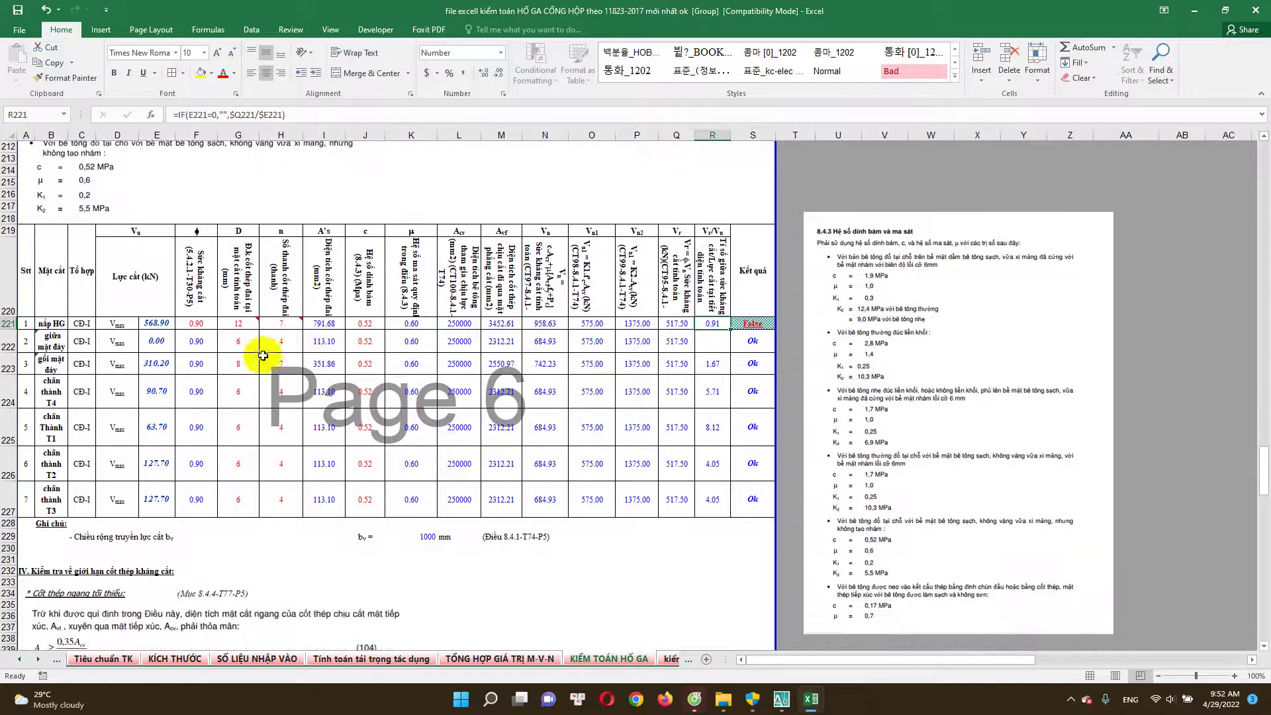
{"action": "left_click_drag", "start_coordinate": [237, 327], "coordinate": [238, 500]}
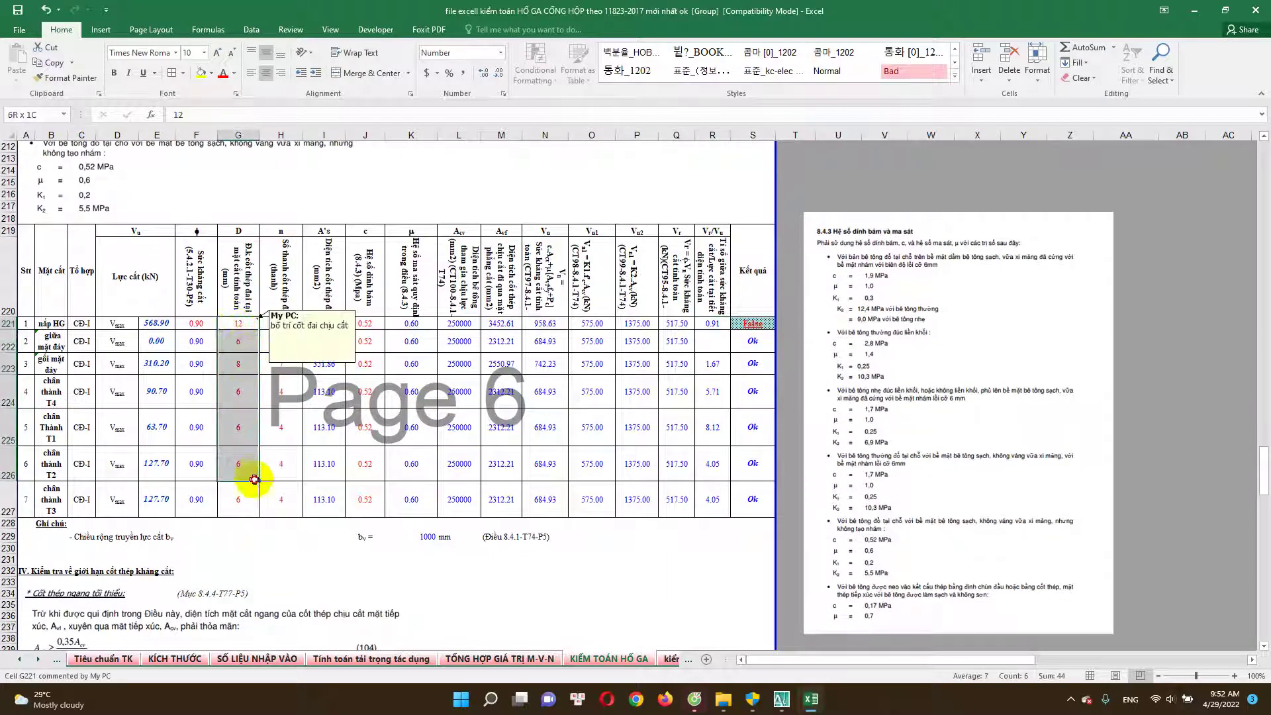
{"action": "left_click", "coordinate": [279, 396]}
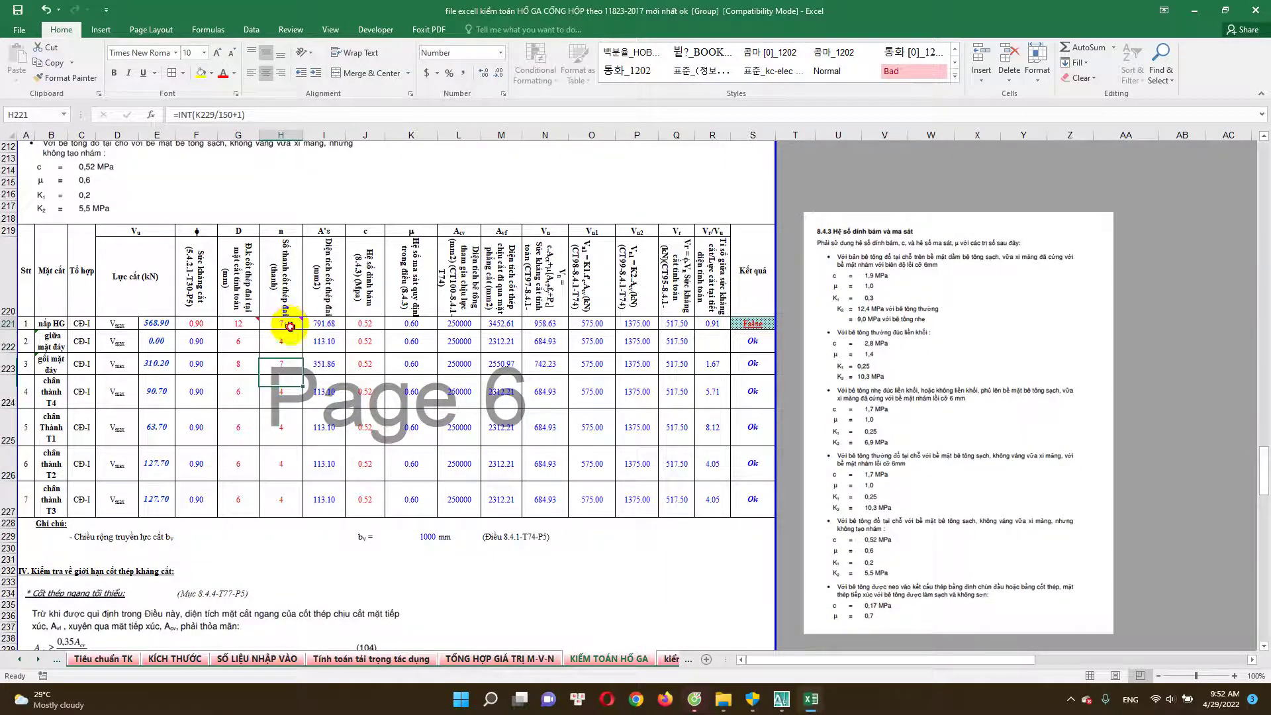
{"action": "left_click_drag", "start_coordinate": [290, 324], "coordinate": [293, 500]}
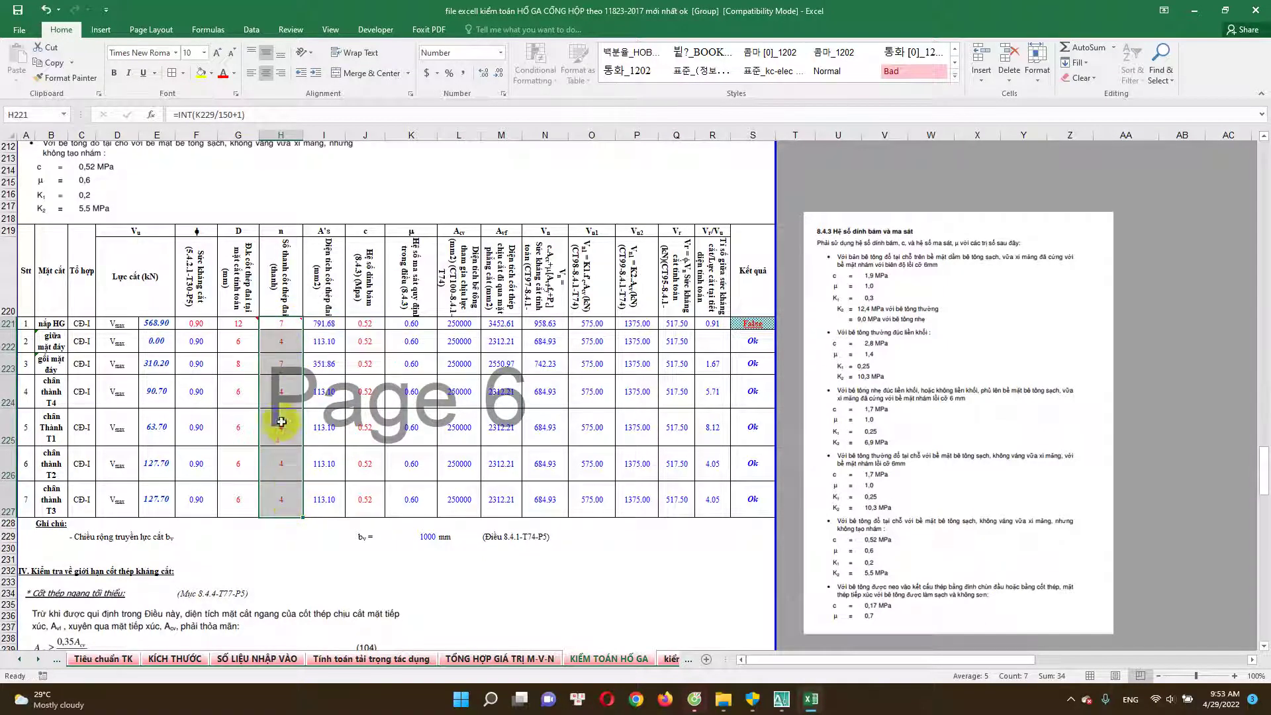
{"action": "left_click_drag", "start_coordinate": [238, 324], "coordinate": [245, 494]}
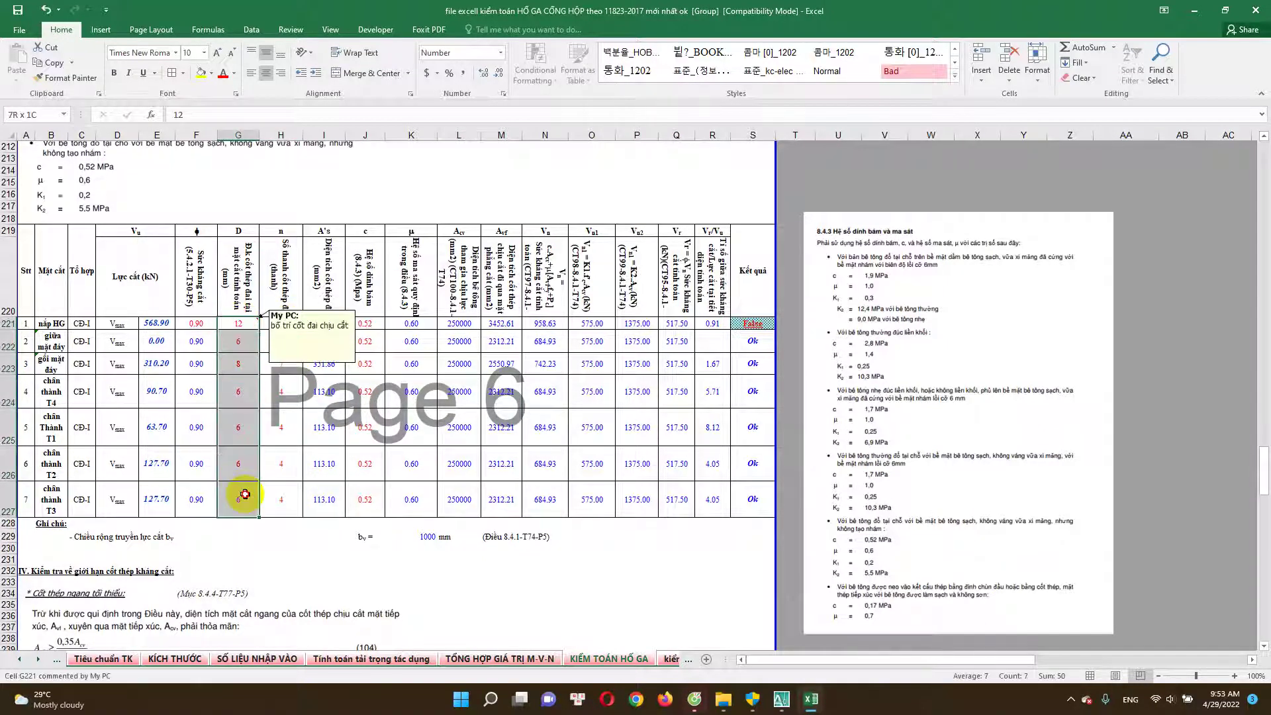
{"action": "left_click_drag", "start_coordinate": [281, 330], "coordinate": [282, 502]}
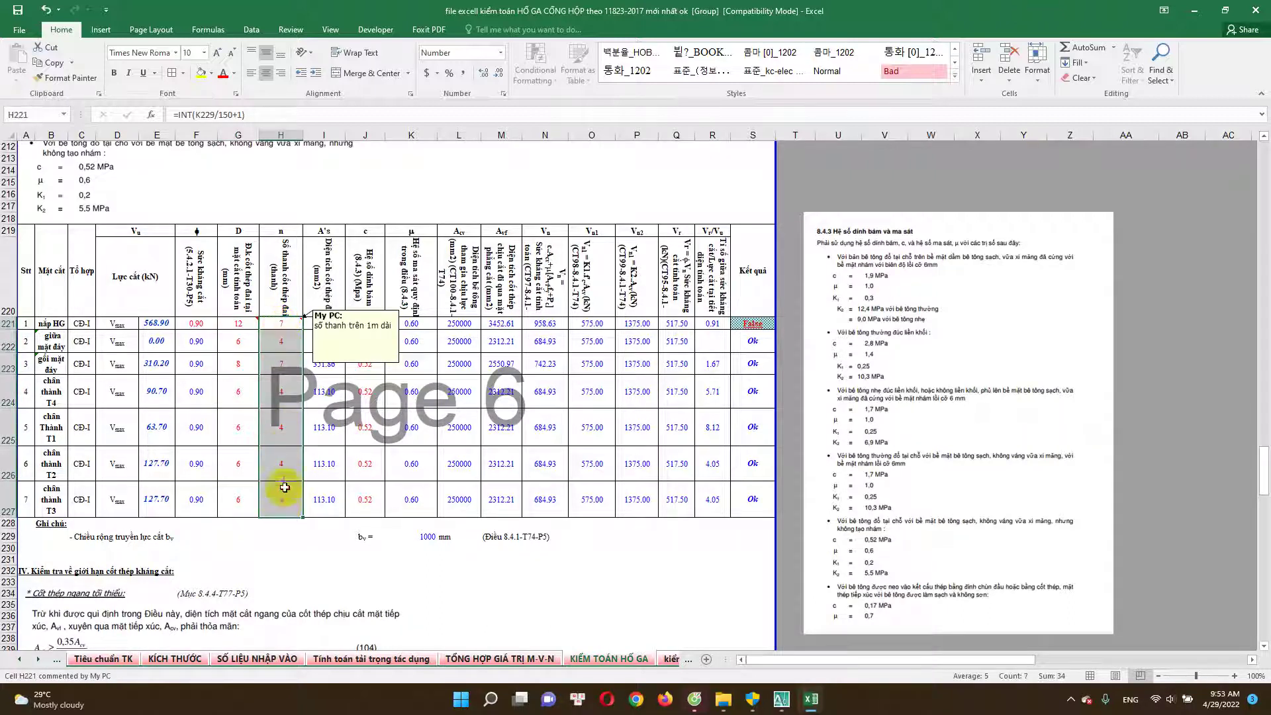
{"action": "left_click_drag", "start_coordinate": [239, 324], "coordinate": [244, 498]}
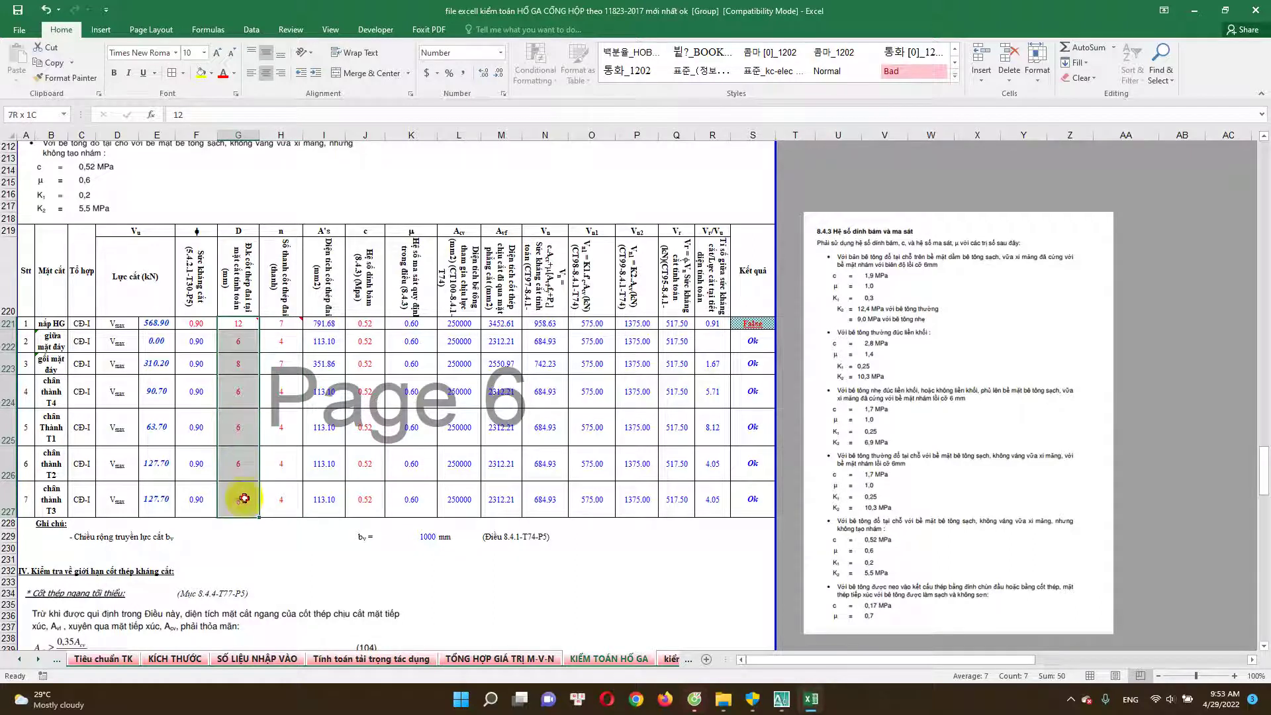
{"action": "scroll", "coordinate": [265, 463], "scroll_direction": "down", "scroll_amount": 2}
{"action": "left_click", "coordinate": [310, 397]}
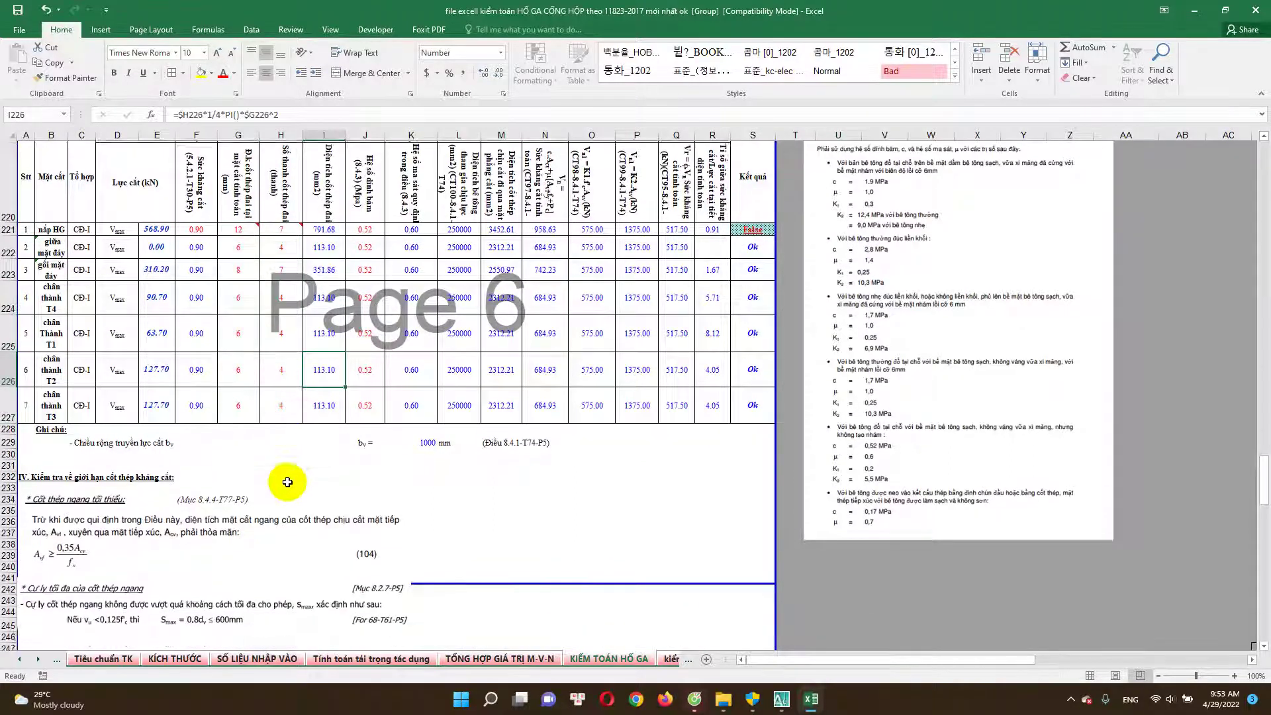
{"action": "scroll", "coordinate": [283, 487], "scroll_direction": "down", "scroll_amount": 8}
{"action": "scroll", "coordinate": [285, 489], "scroll_direction": "down", "scroll_amount": 1}
{"action": "left_click", "coordinate": [83, 317]}
{"action": "scroll", "coordinate": [132, 325], "scroll_direction": "up", "scroll_amount": 3}
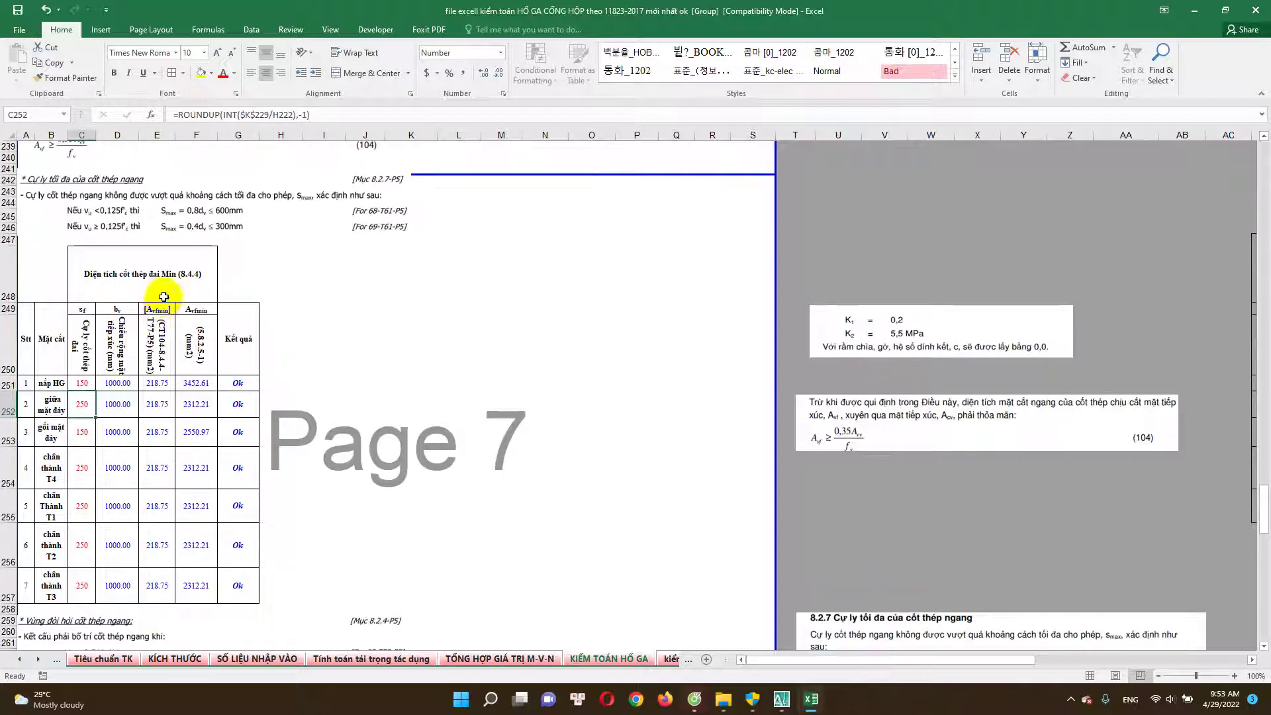
{"action": "left_click", "coordinate": [167, 315]}
{"action": "scroll", "coordinate": [162, 327], "scroll_direction": "up", "scroll_amount": 3}
{"action": "scroll", "coordinate": [165, 346], "scroll_direction": "down", "scroll_amount": 3}
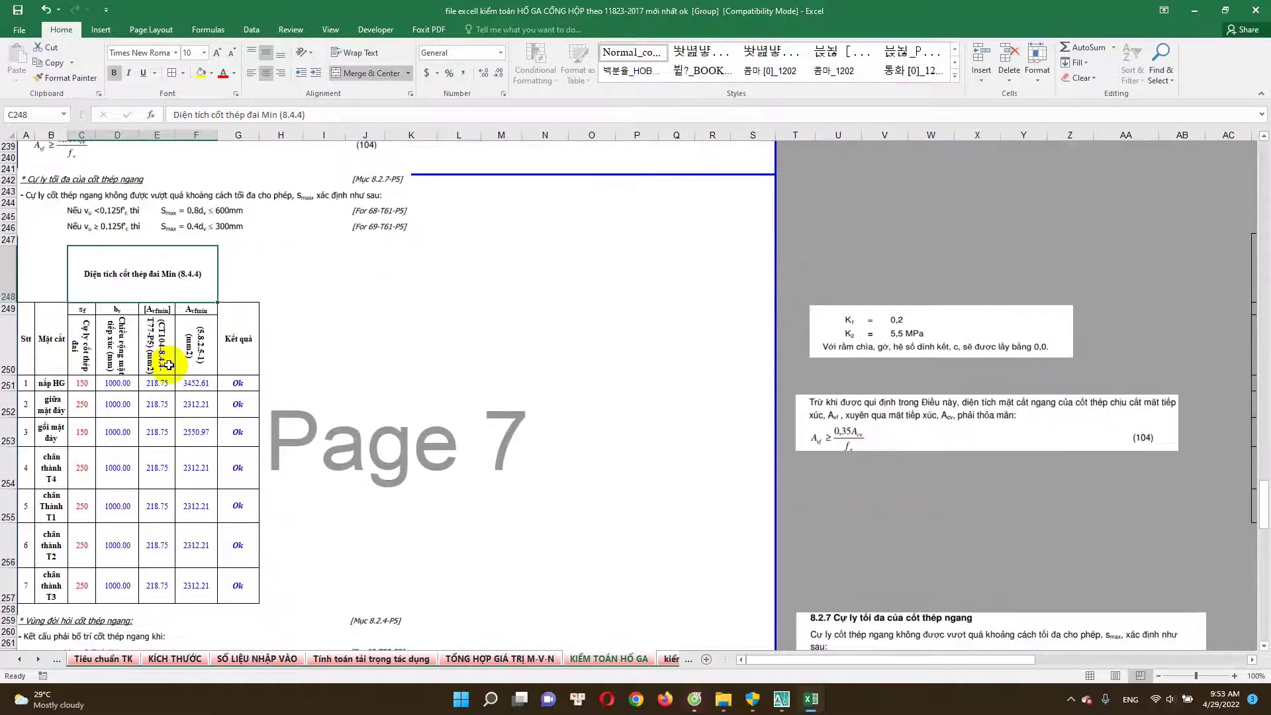
{"action": "scroll", "coordinate": [165, 346], "scroll_direction": "down", "scroll_amount": 4}
{"action": "scroll", "coordinate": [255, 397], "scroll_direction": "down", "scroll_amount": 3}
{"action": "scroll", "coordinate": [275, 378], "scroll_direction": "down", "scroll_amount": 2}
{"action": "left_click", "coordinate": [303, 295]}
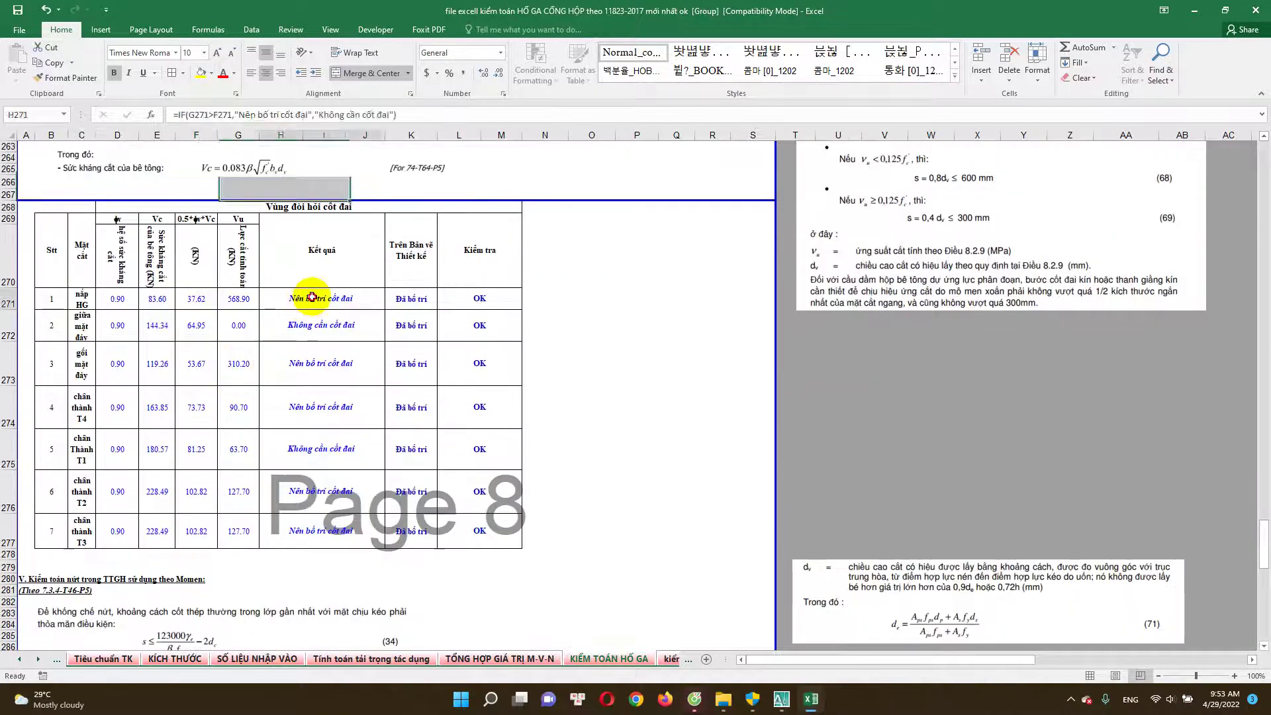
{"action": "scroll", "coordinate": [312, 390], "scroll_direction": "down", "scroll_amount": 2}
{"action": "scroll", "coordinate": [276, 398], "scroll_direction": "down", "scroll_amount": 4}
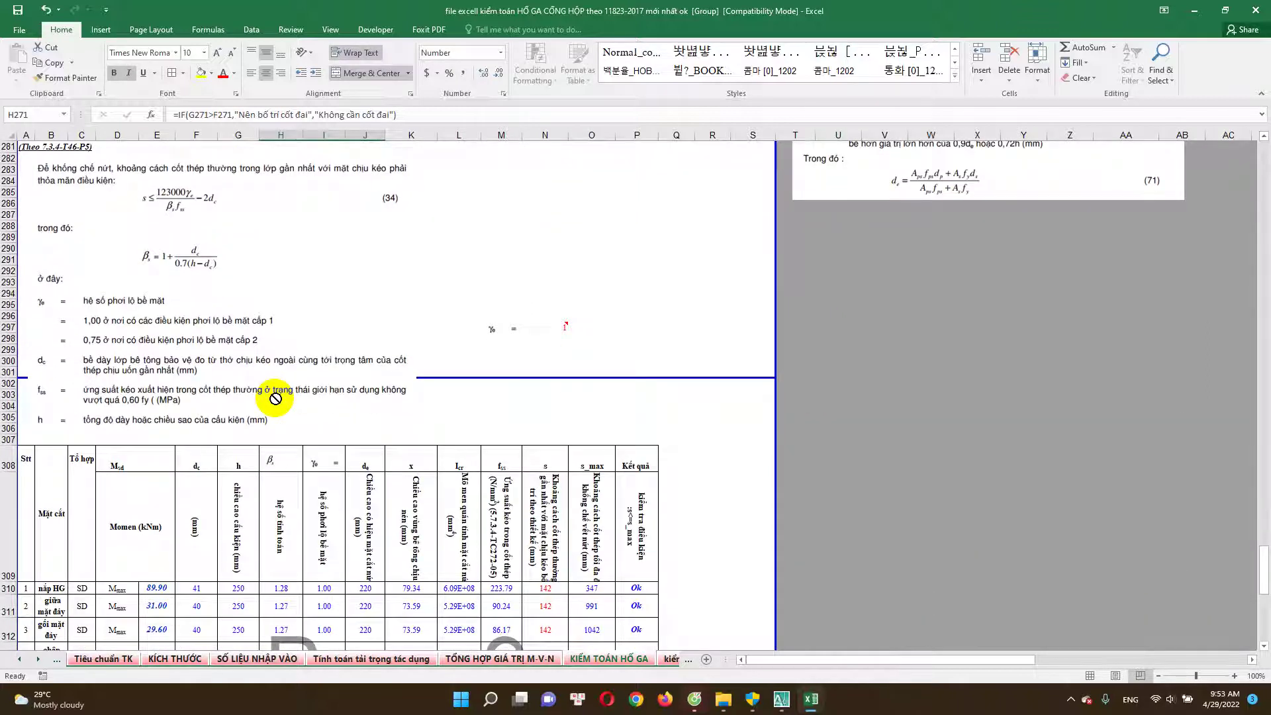
{"action": "scroll", "coordinate": [275, 398], "scroll_direction": "down", "scroll_amount": 1}
{"action": "scroll", "coordinate": [275, 398], "scroll_direction": "up", "scroll_amount": 5}
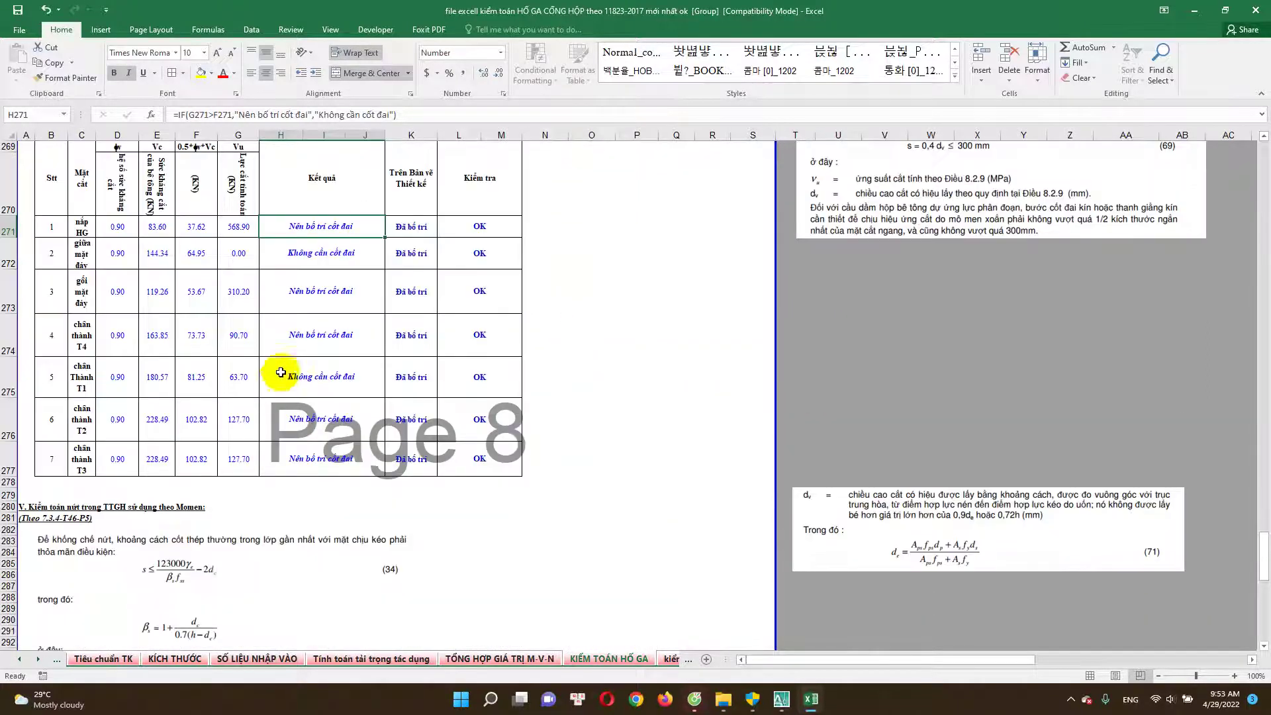
{"action": "scroll", "coordinate": [360, 371], "scroll_direction": "up", "scroll_amount": 2}
{"action": "left_click", "coordinate": [456, 299]}
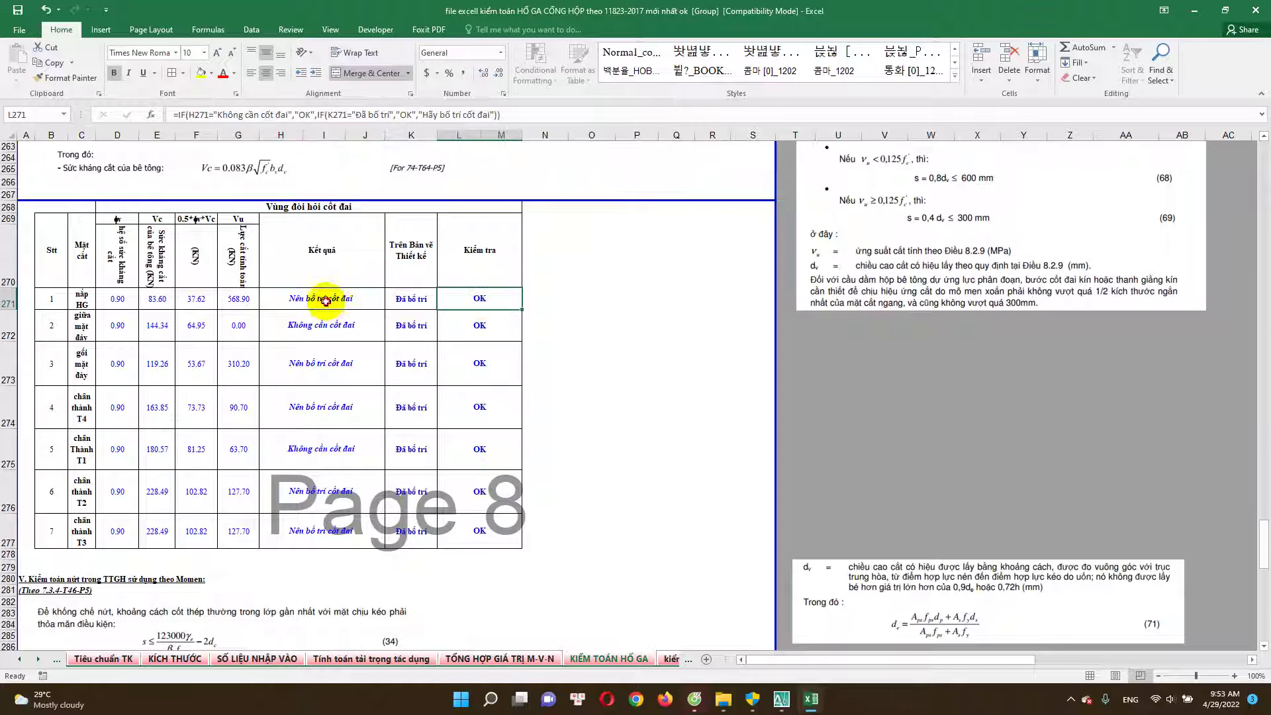
{"action": "left_click", "coordinate": [321, 327]}
{"action": "left_click", "coordinate": [337, 404]}
{"action": "scroll", "coordinate": [331, 435], "scroll_direction": "down", "scroll_amount": 1}
{"action": "left_click", "coordinate": [330, 442]}
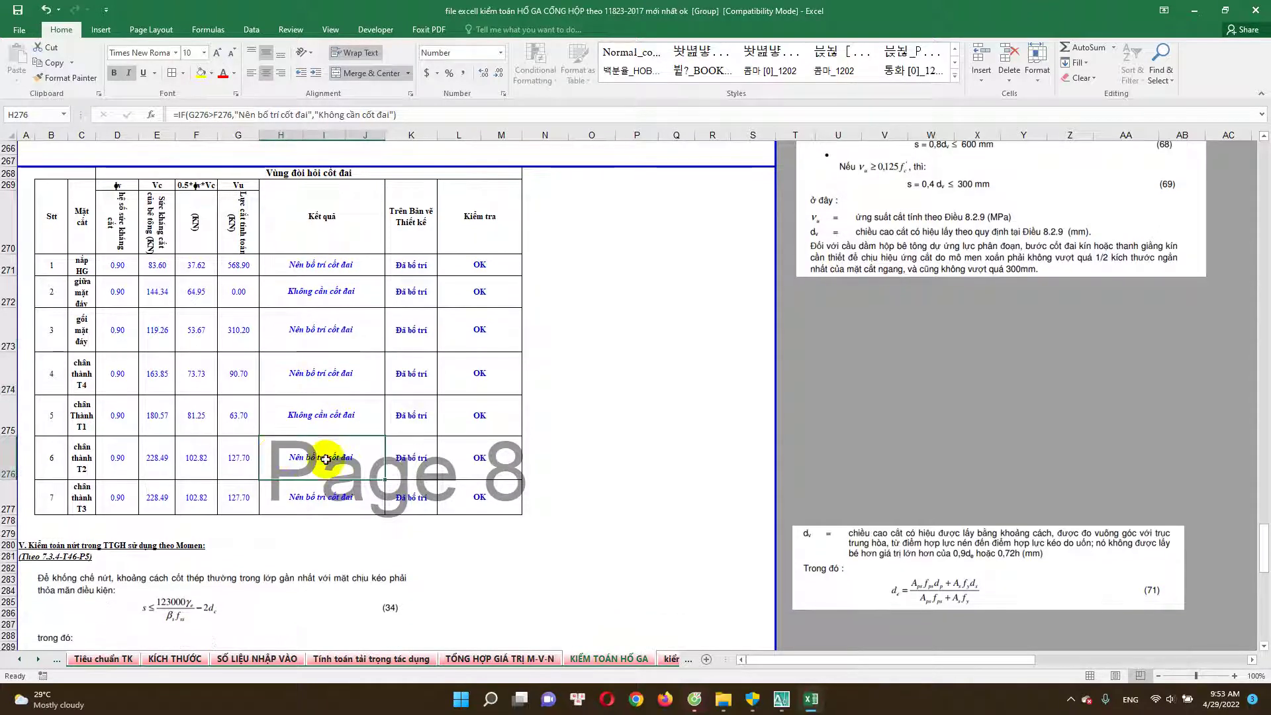
{"action": "scroll", "coordinate": [337, 440], "scroll_direction": "down", "scroll_amount": 2}
{"action": "scroll", "coordinate": [348, 444], "scroll_direction": "down", "scroll_amount": 2}
{"action": "scroll", "coordinate": [348, 445], "scroll_direction": "down", "scroll_amount": 4}
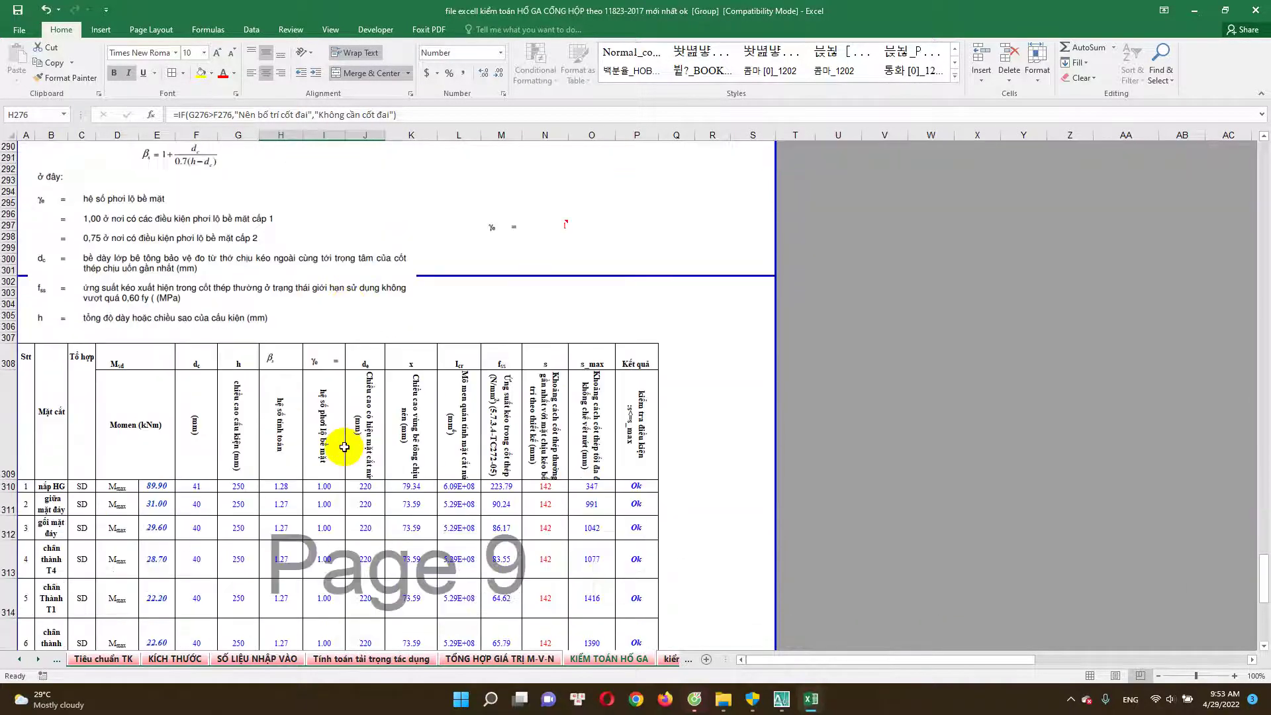
Inspect the maximum crack-control spacing formula.
{"action": "scroll", "coordinate": [343, 447], "scroll_direction": "down", "scroll_amount": 3}
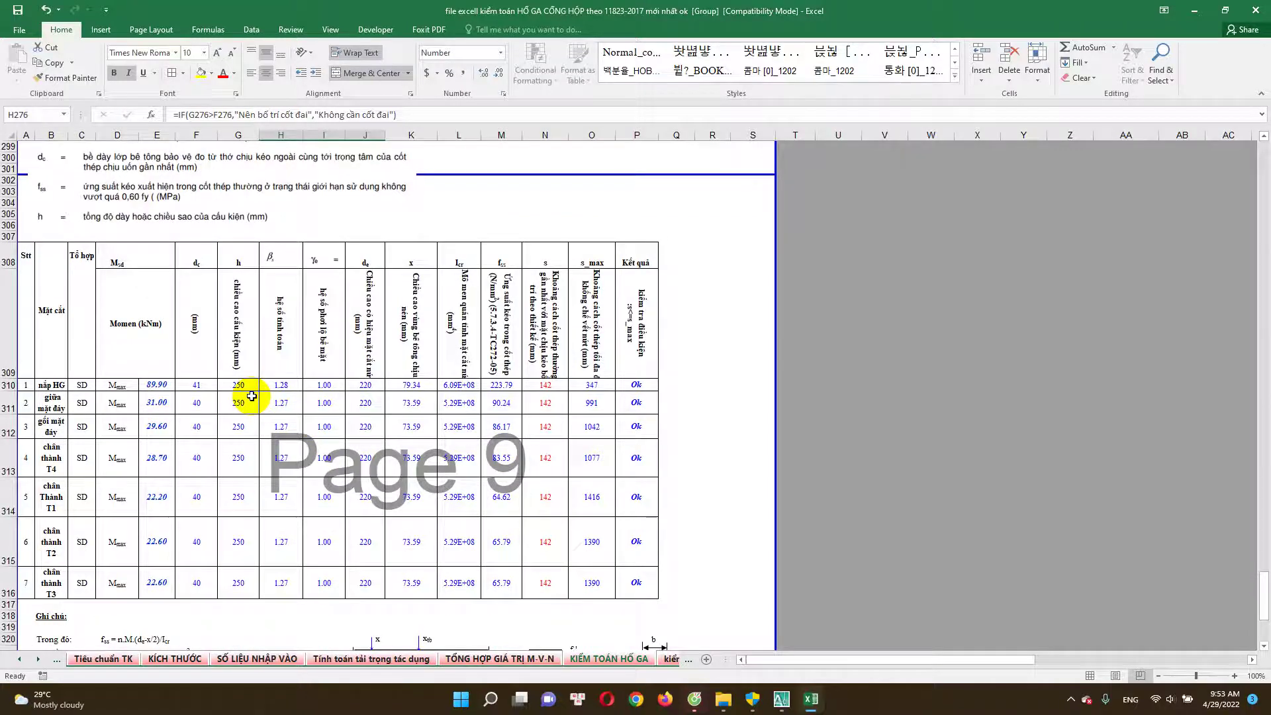
{"action": "scroll", "coordinate": [252, 396], "scroll_direction": "down", "scroll_amount": 1}
{"action": "left_click", "coordinate": [593, 349]}
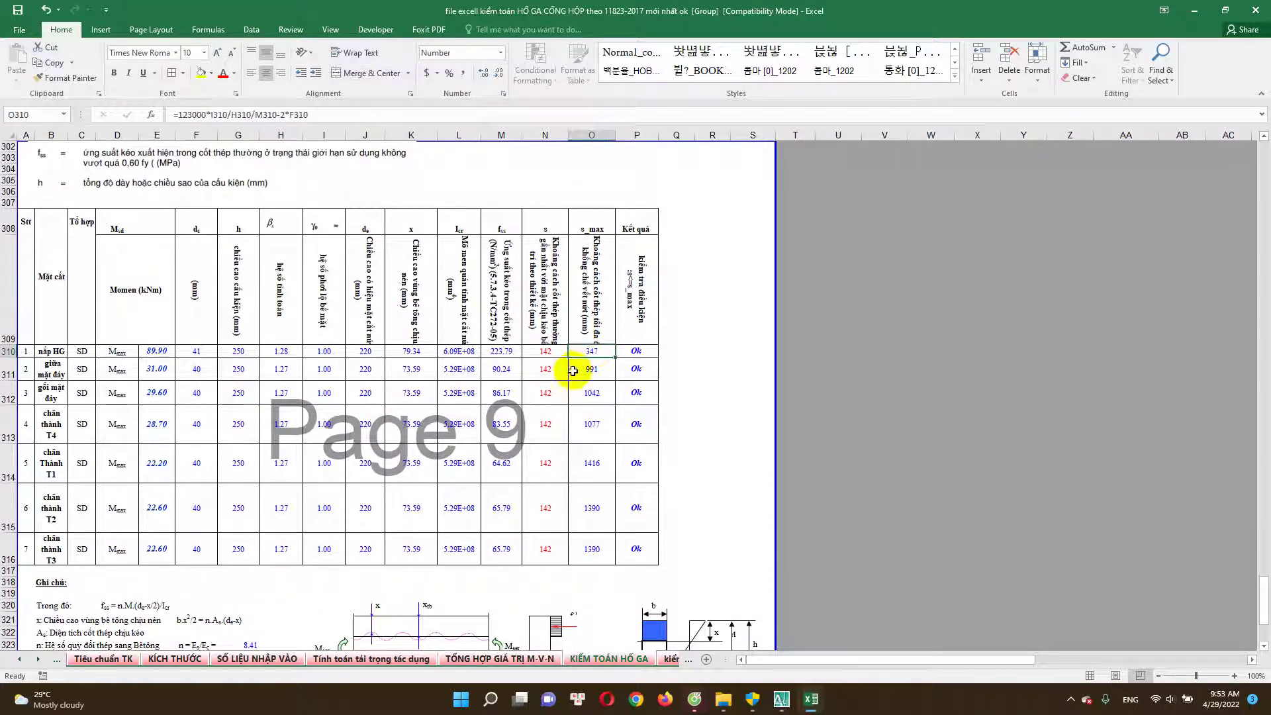
{"action": "scroll", "coordinate": [576, 364], "scroll_direction": "up", "scroll_amount": 1}
{"action": "scroll", "coordinate": [503, 344], "scroll_direction": "up", "scroll_amount": 7}
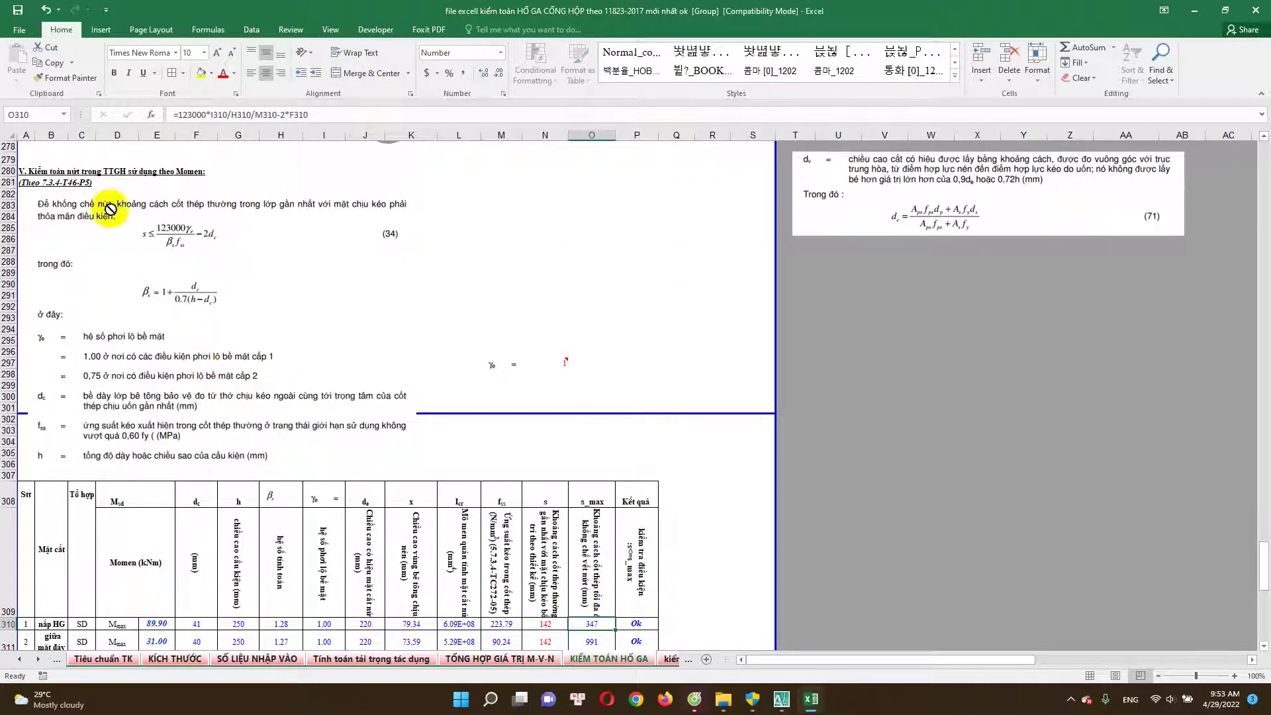
{"action": "scroll", "coordinate": [349, 425], "scroll_direction": "down", "scroll_amount": 4}
{"action": "scroll", "coordinate": [410, 418], "scroll_direction": "down", "scroll_amount": 2}
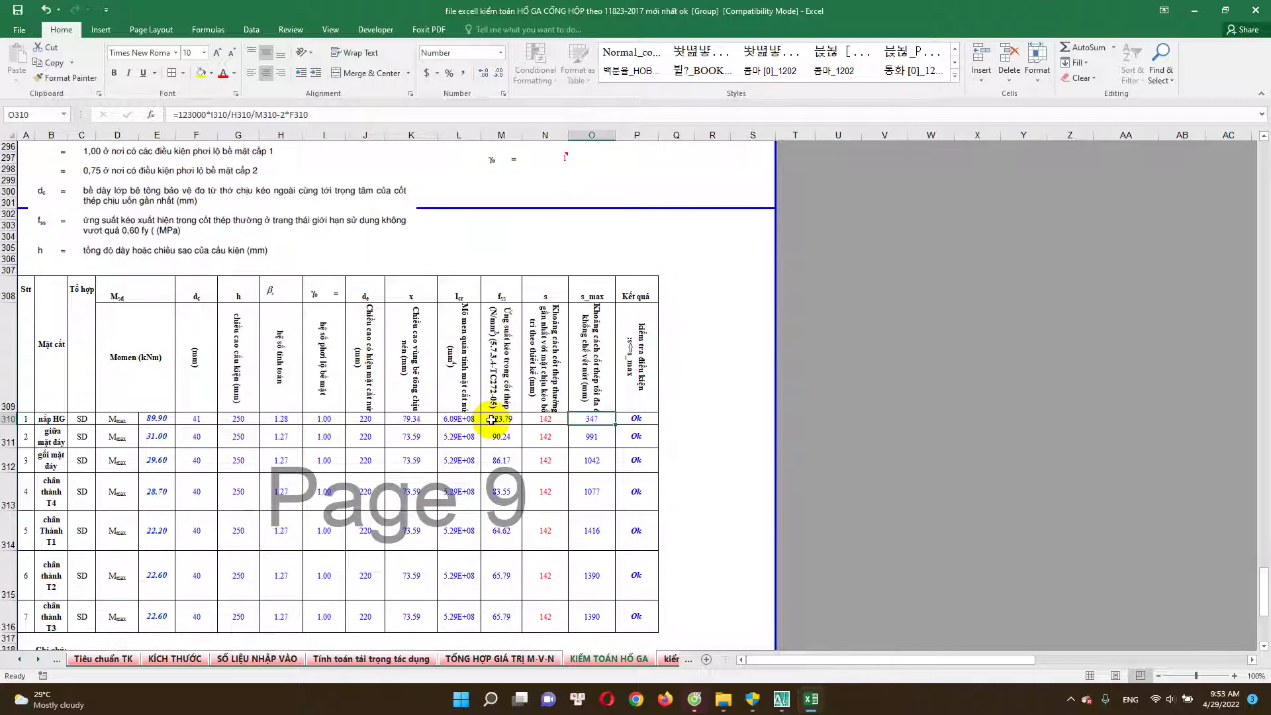
{"action": "scroll", "coordinate": [489, 412], "scroll_direction": "down", "scroll_amount": 1}
Compare bar spacings N310:N316 against maximum allowed spacings O310:O316, then go to 'kiểm toán đất nền'.
{"action": "left_click", "coordinate": [552, 387]}
{"action": "left_click_drag", "start_coordinate": [552, 386], "coordinate": [546, 583]}
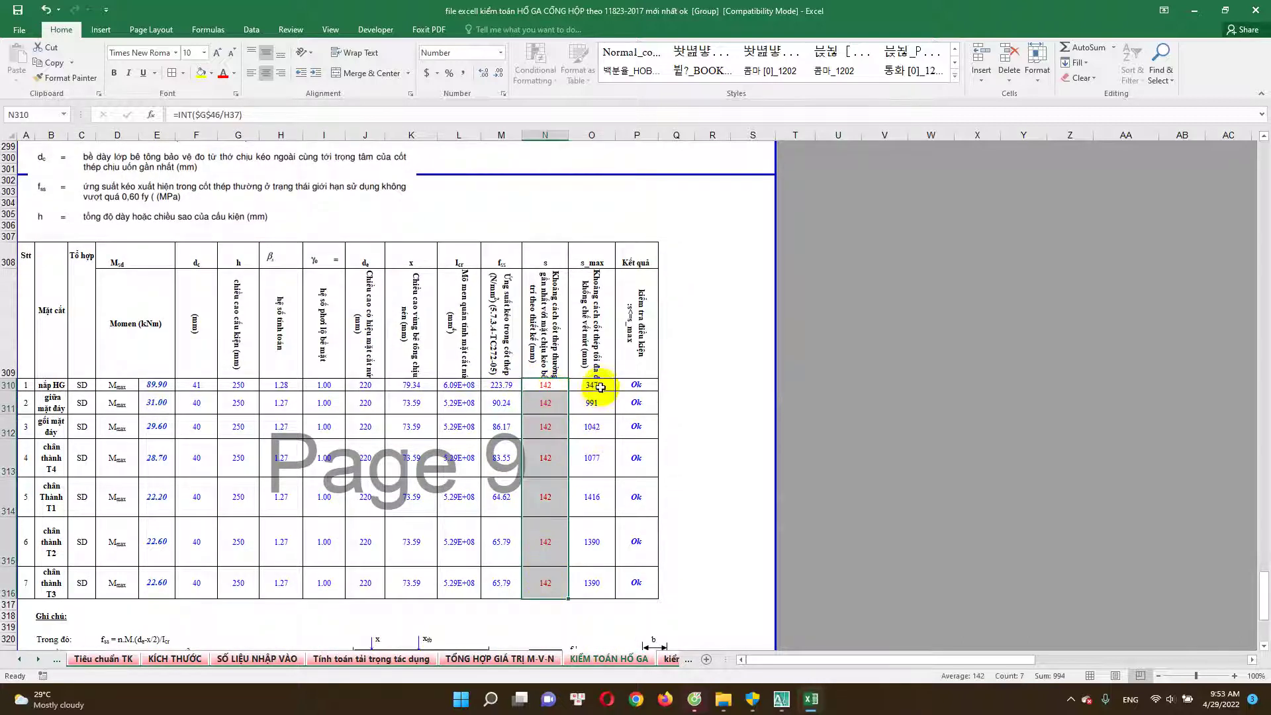
{"action": "left_click_drag", "start_coordinate": [599, 388], "coordinate": [599, 580]}
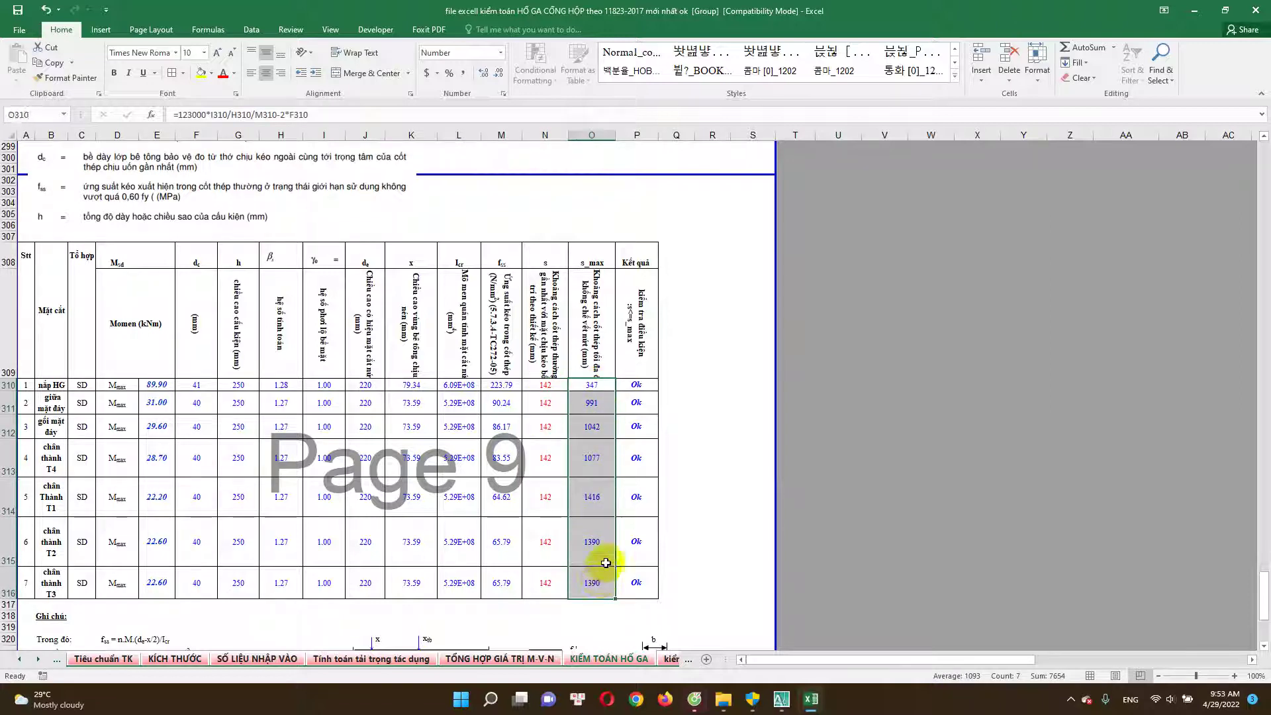
{"action": "left_click", "coordinate": [601, 463]}
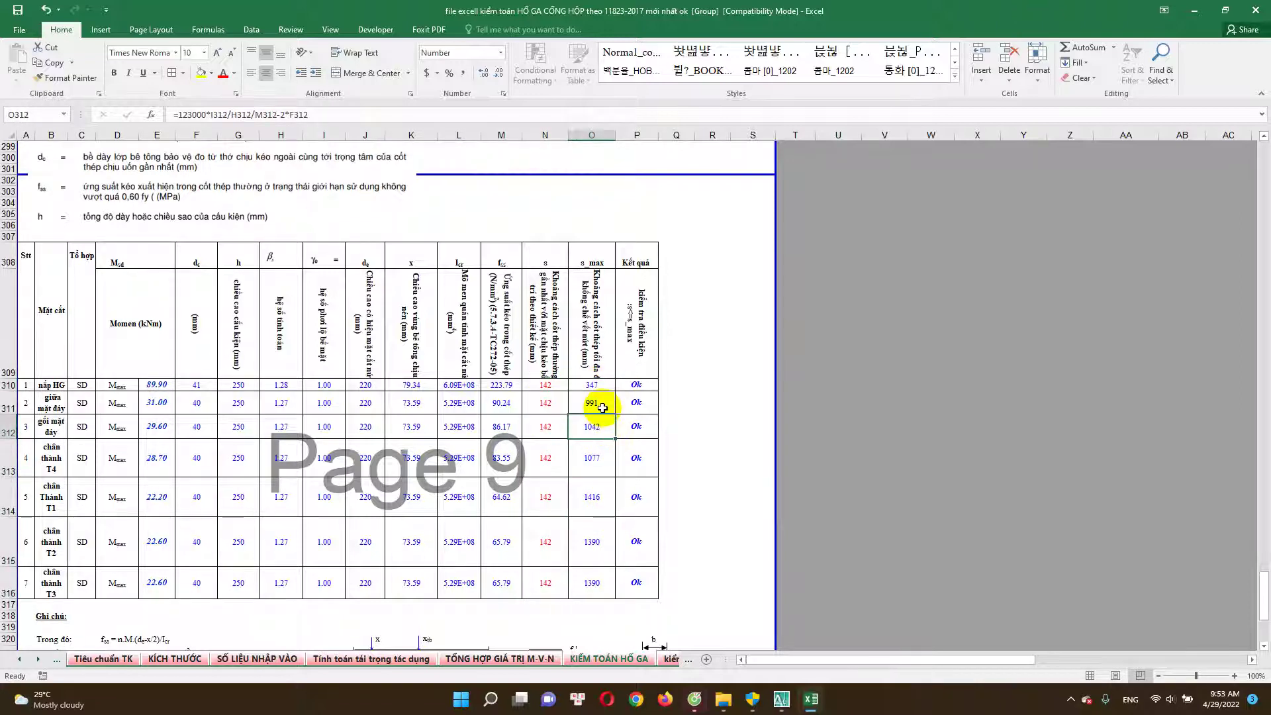
{"action": "left_click_drag", "start_coordinate": [599, 385], "coordinate": [596, 579]}
{"action": "scroll", "coordinate": [471, 524], "scroll_direction": "down", "scroll_amount": 1}
{"action": "scroll", "coordinate": [471, 524], "scroll_direction": "down", "scroll_amount": 7}
{"action": "scroll", "coordinate": [417, 519], "scroll_direction": "up", "scroll_amount": 3}
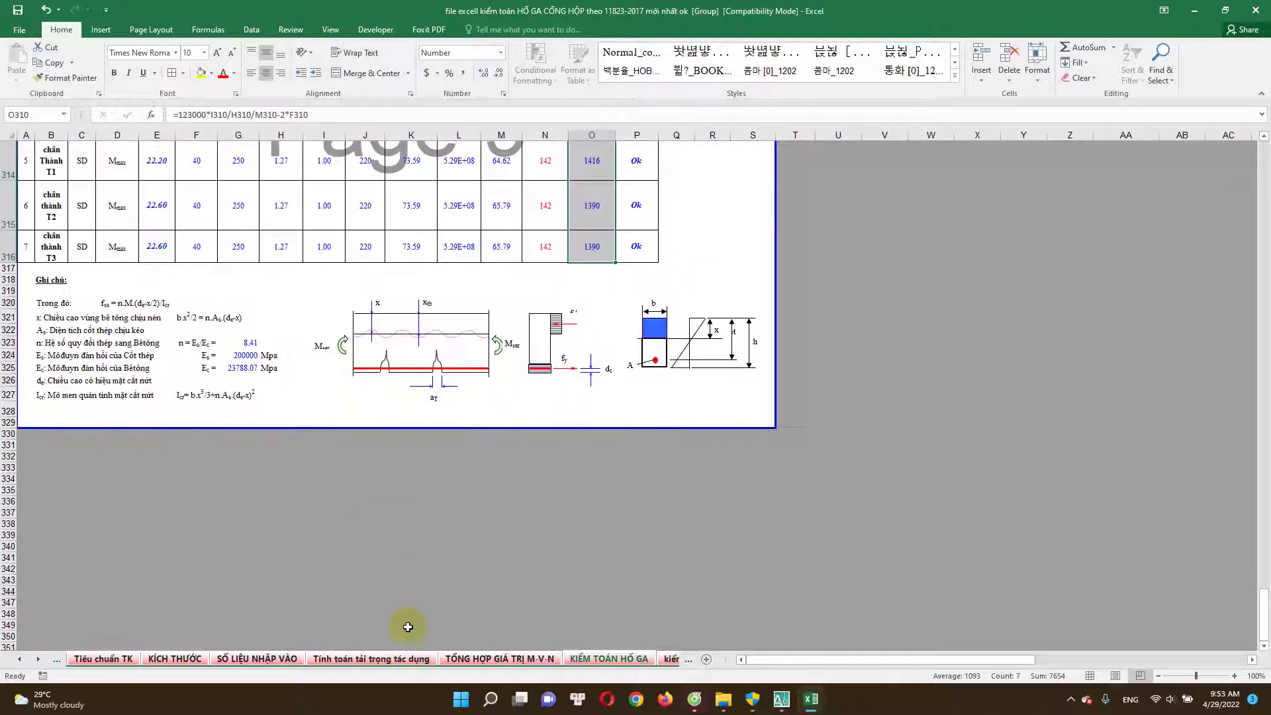
{"action": "left_click", "coordinate": [671, 659]}
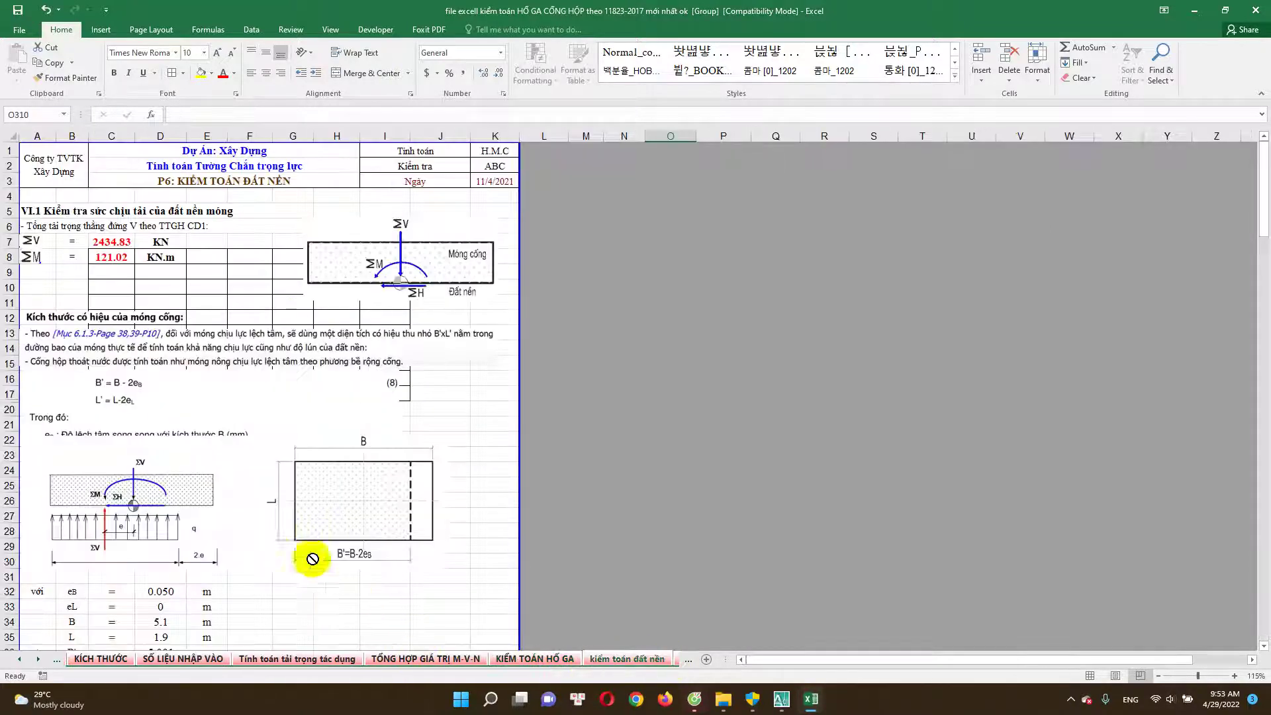
Read the total vertical load in C7 and bring the AutoCAD manhole drawing forward.
{"action": "left_click", "coordinate": [114, 243]}
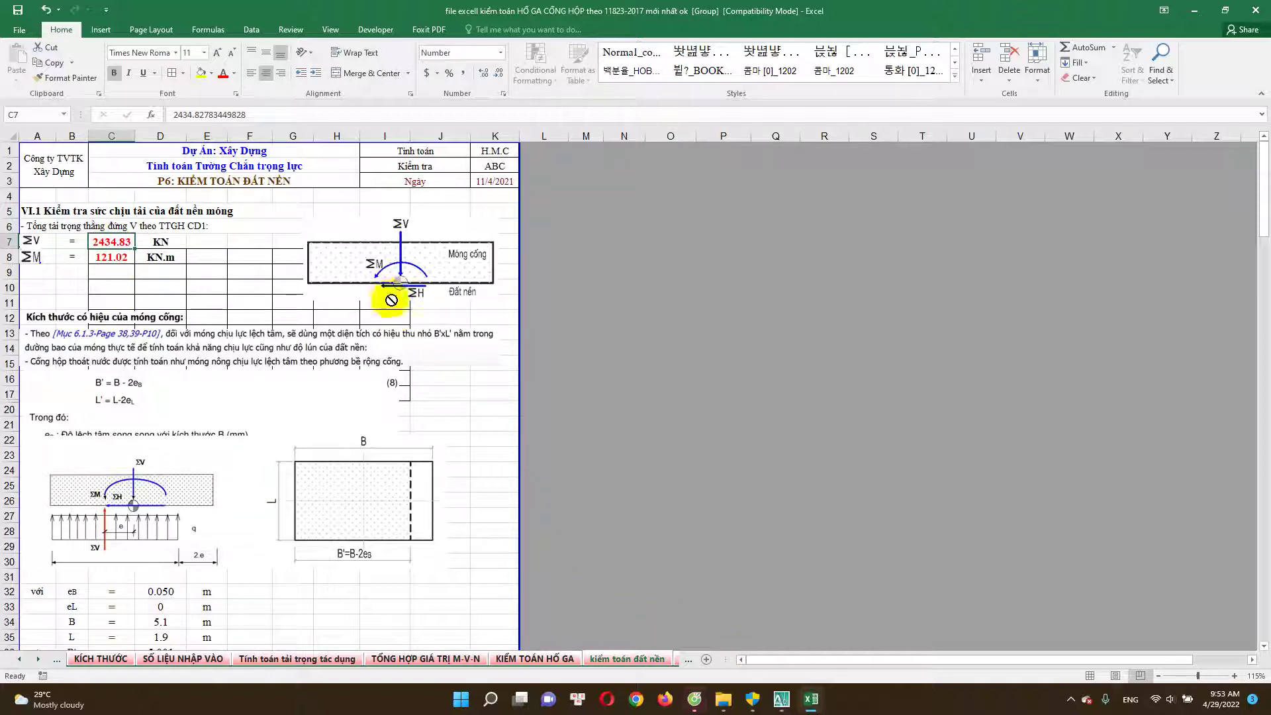
{"action": "left_click", "coordinate": [796, 695]}
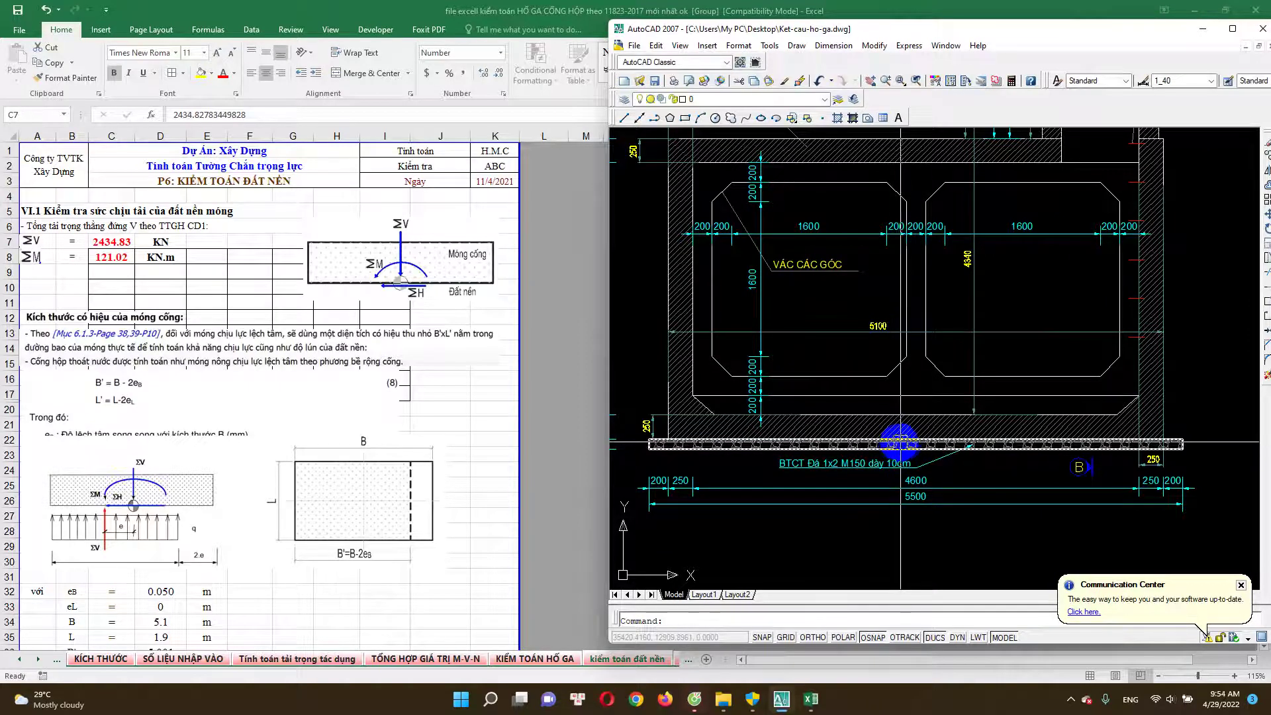
{"action": "scroll", "coordinate": [900, 441], "scroll_direction": "down", "scroll_amount": 2}
{"action": "scroll", "coordinate": [899, 441], "scroll_direction": "up", "scroll_amount": 1}
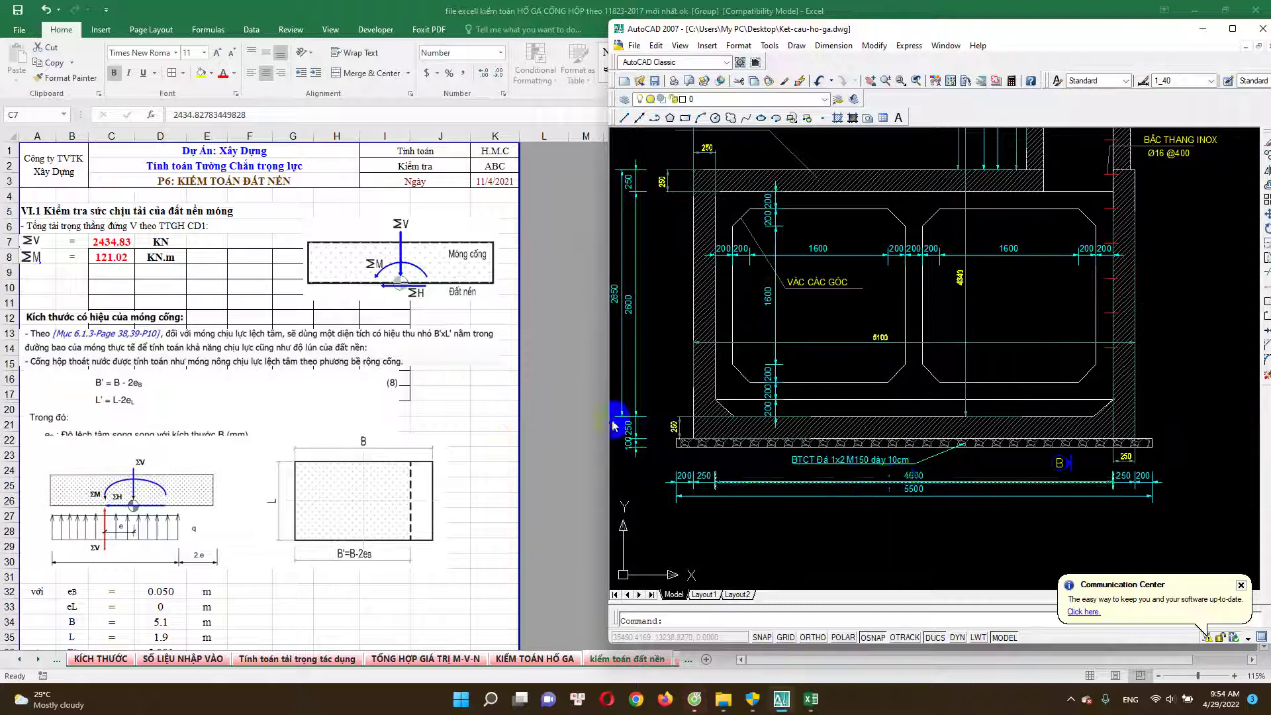
{"action": "left_click", "coordinate": [119, 243]}
{"action": "left_click", "coordinate": [113, 242]}
{"action": "left_click", "coordinate": [781, 698]}
{"action": "scroll", "coordinate": [904, 488], "scroll_direction": "down", "scroll_amount": 1}
{"action": "scroll", "coordinate": [911, 431], "scroll_direction": "down", "scroll_amount": 1}
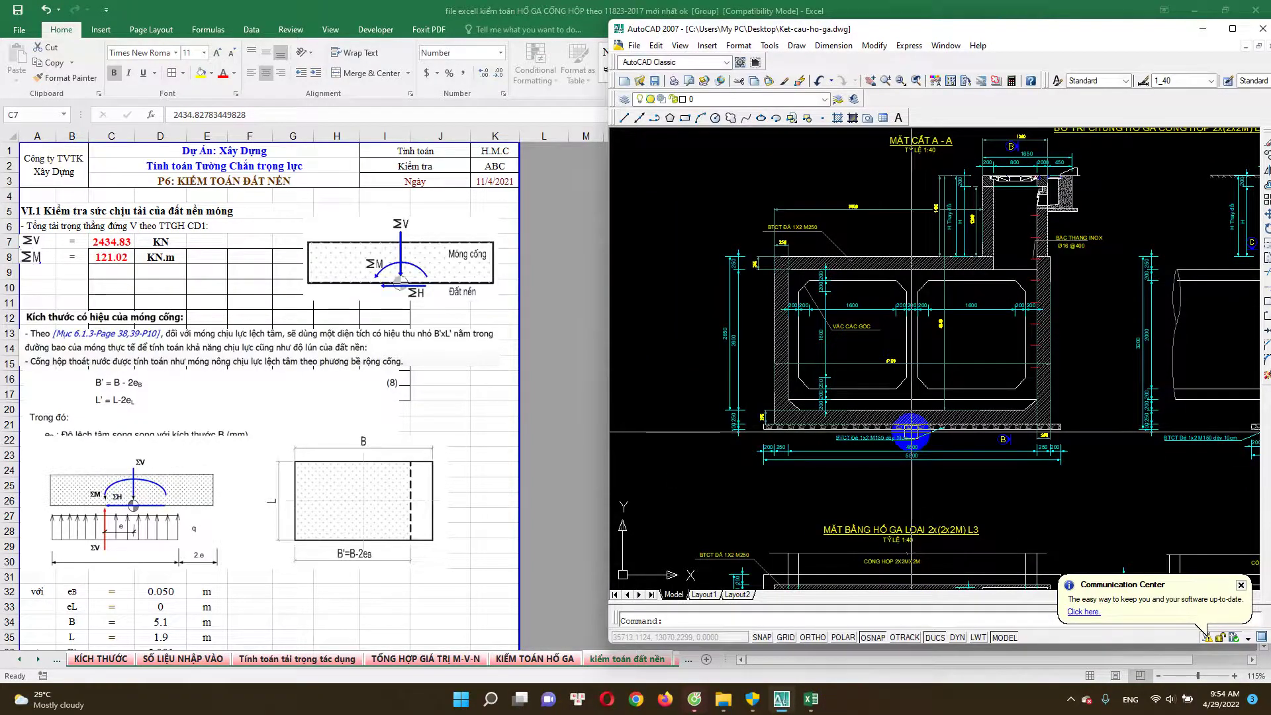
{"action": "left_click", "coordinate": [132, 255]}
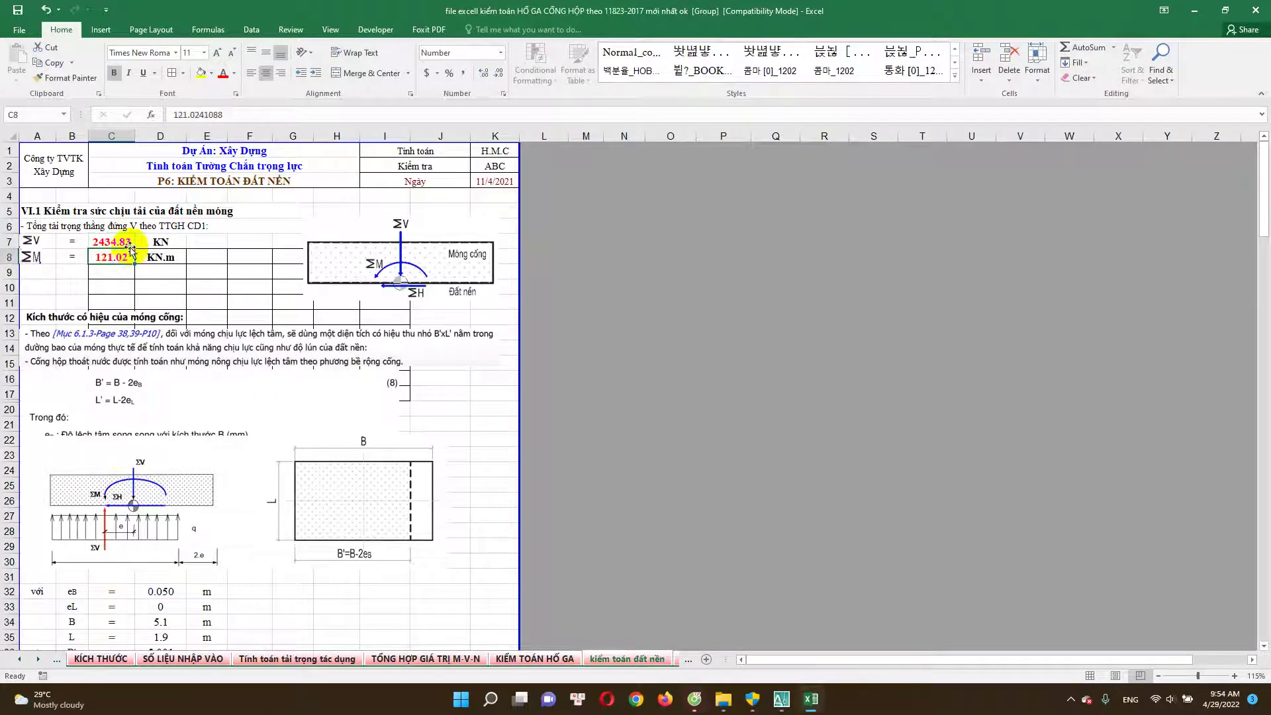
{"action": "left_click", "coordinate": [111, 272]}
{"action": "left_click", "coordinate": [118, 242]}
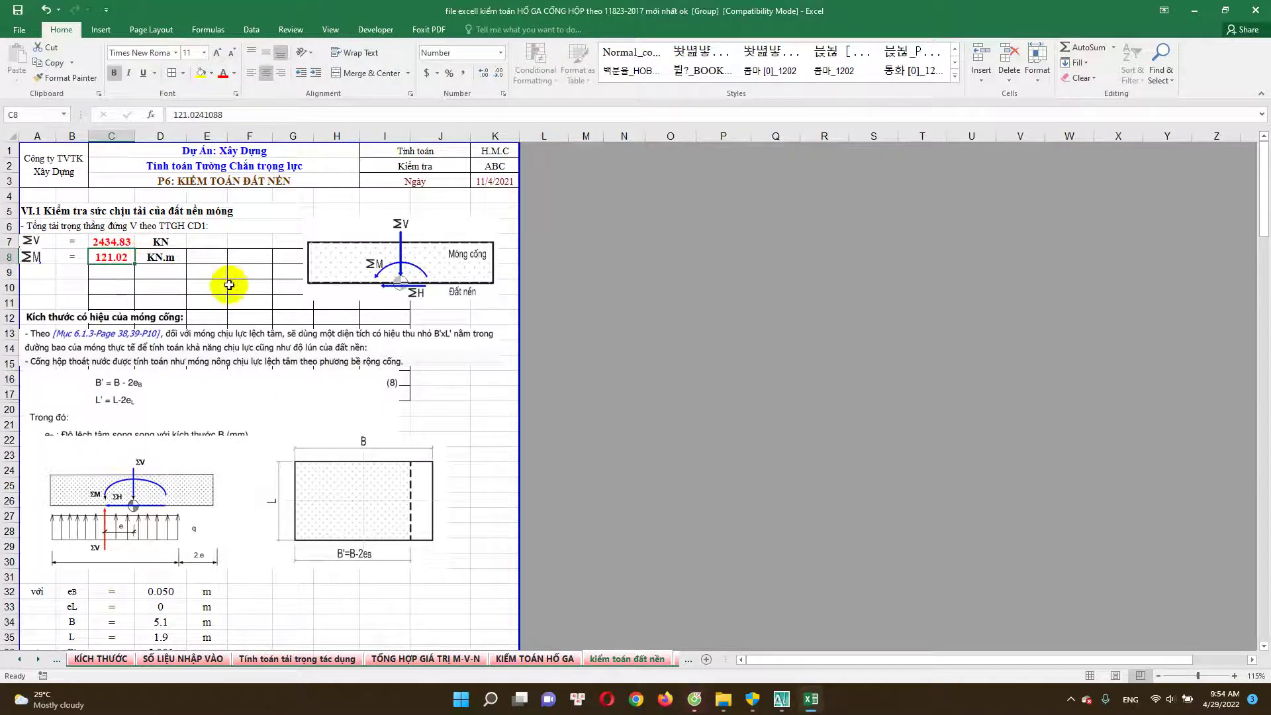
{"action": "left_click", "coordinate": [781, 699]}
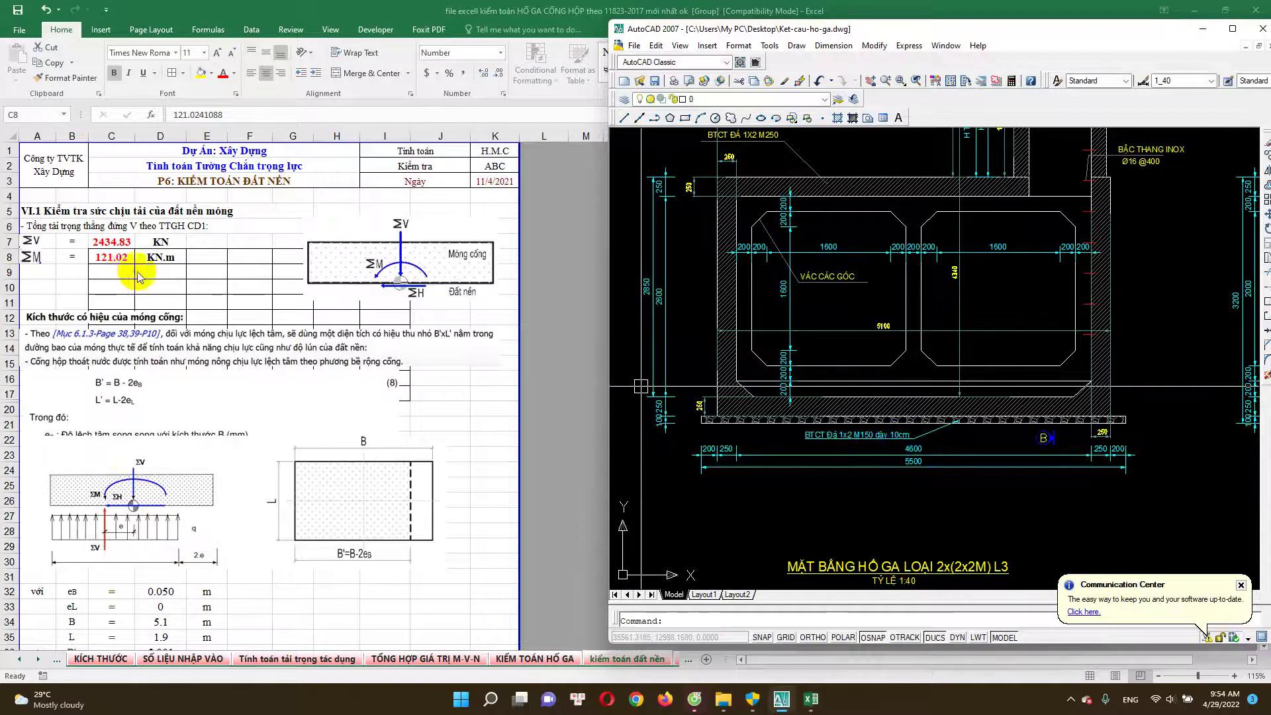
{"action": "scroll", "coordinate": [860, 431], "scroll_direction": "up", "scroll_amount": 2}
{"action": "scroll", "coordinate": [794, 423], "scroll_direction": "down", "scroll_amount": 3}
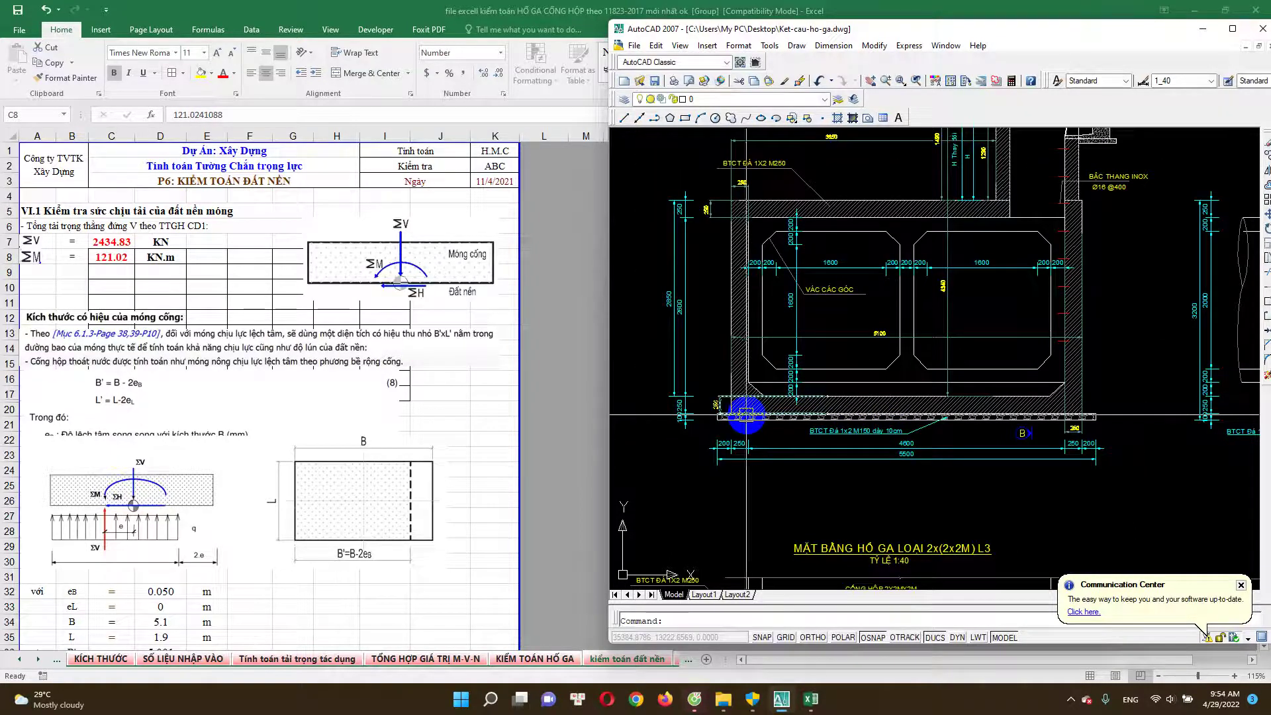
{"action": "scroll", "coordinate": [894, 424], "scroll_direction": "up", "scroll_amount": 2}
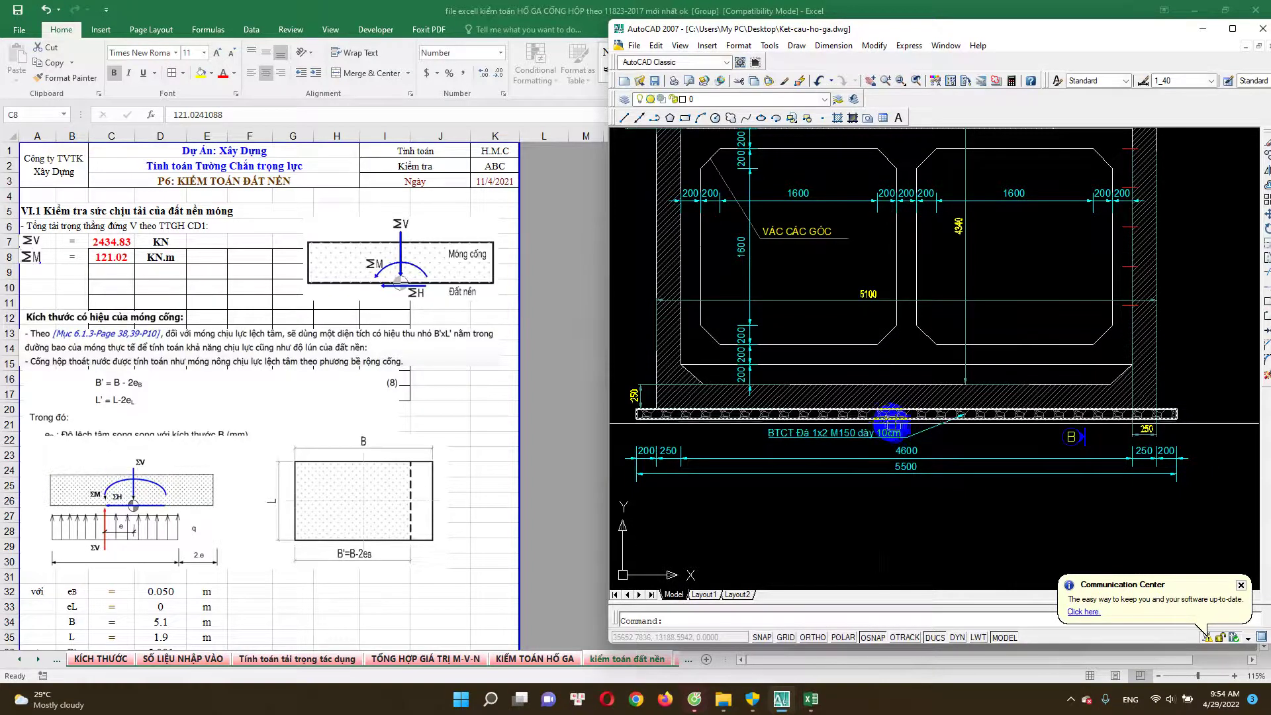
{"action": "scroll", "coordinate": [894, 415], "scroll_direction": "down", "scroll_amount": 2}
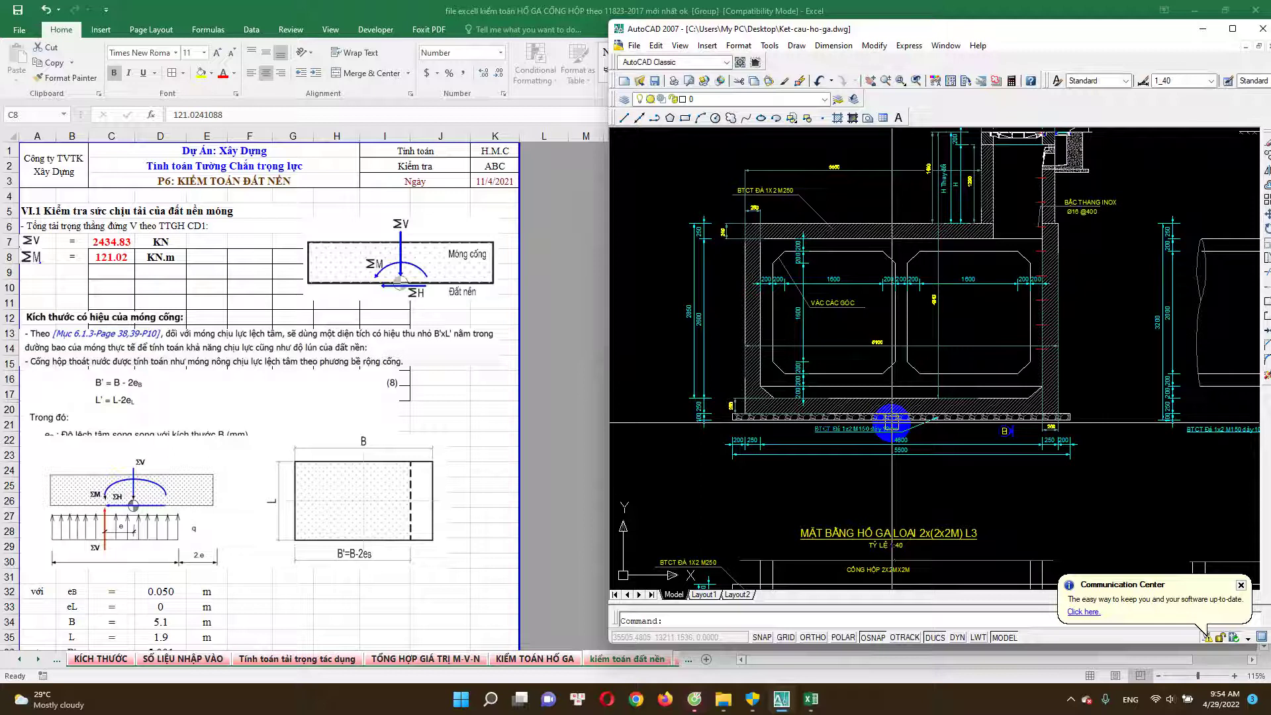
{"action": "left_click", "coordinate": [112, 255]}
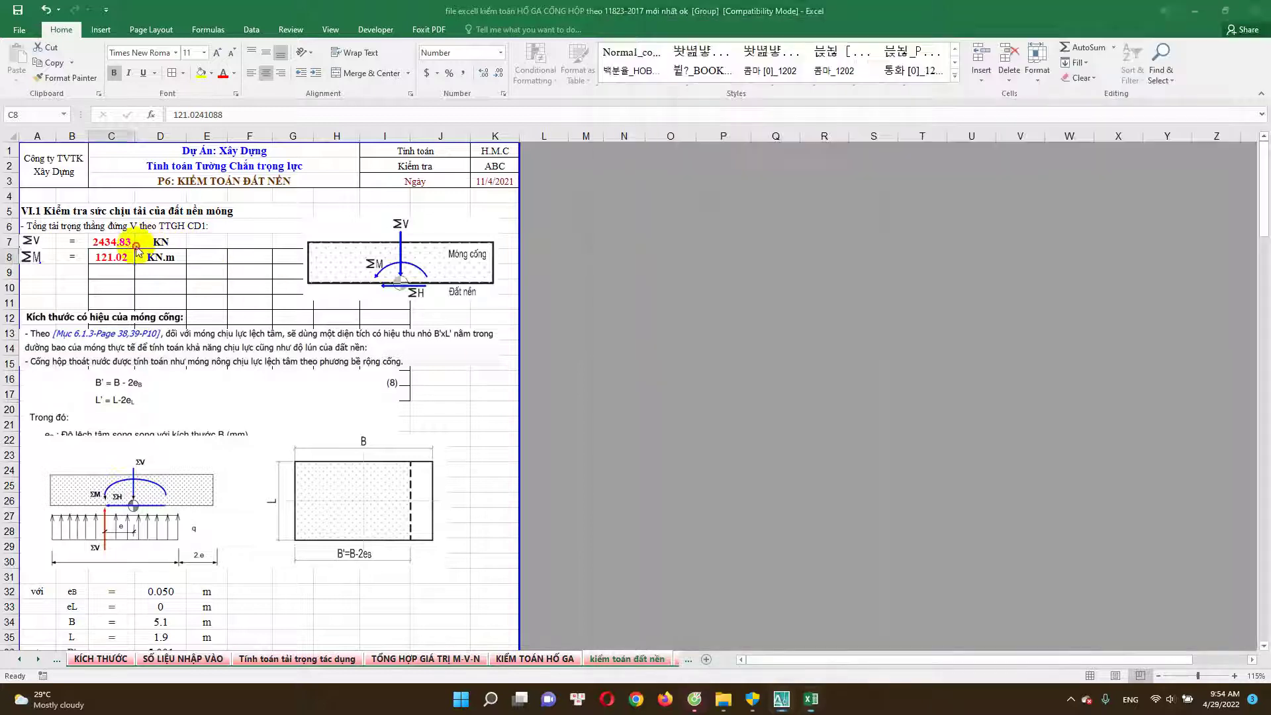
{"action": "left_click", "coordinate": [781, 696]}
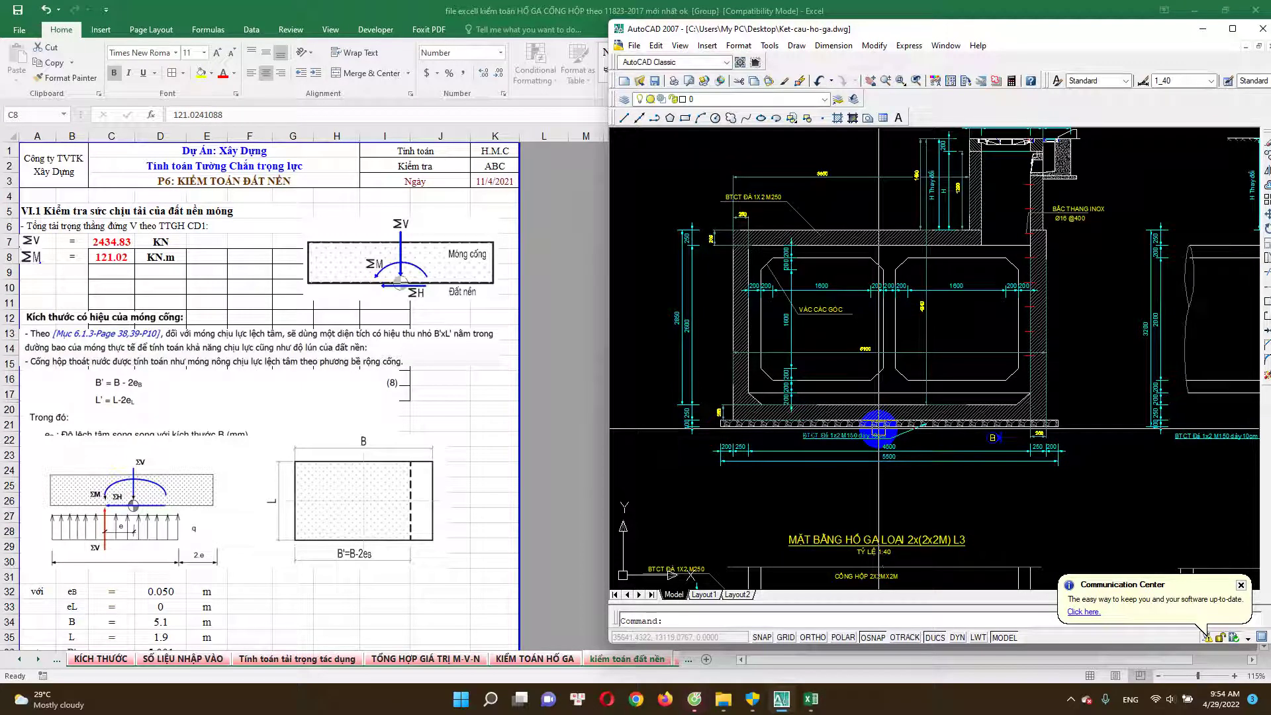
{"action": "left_click", "coordinate": [111, 242]}
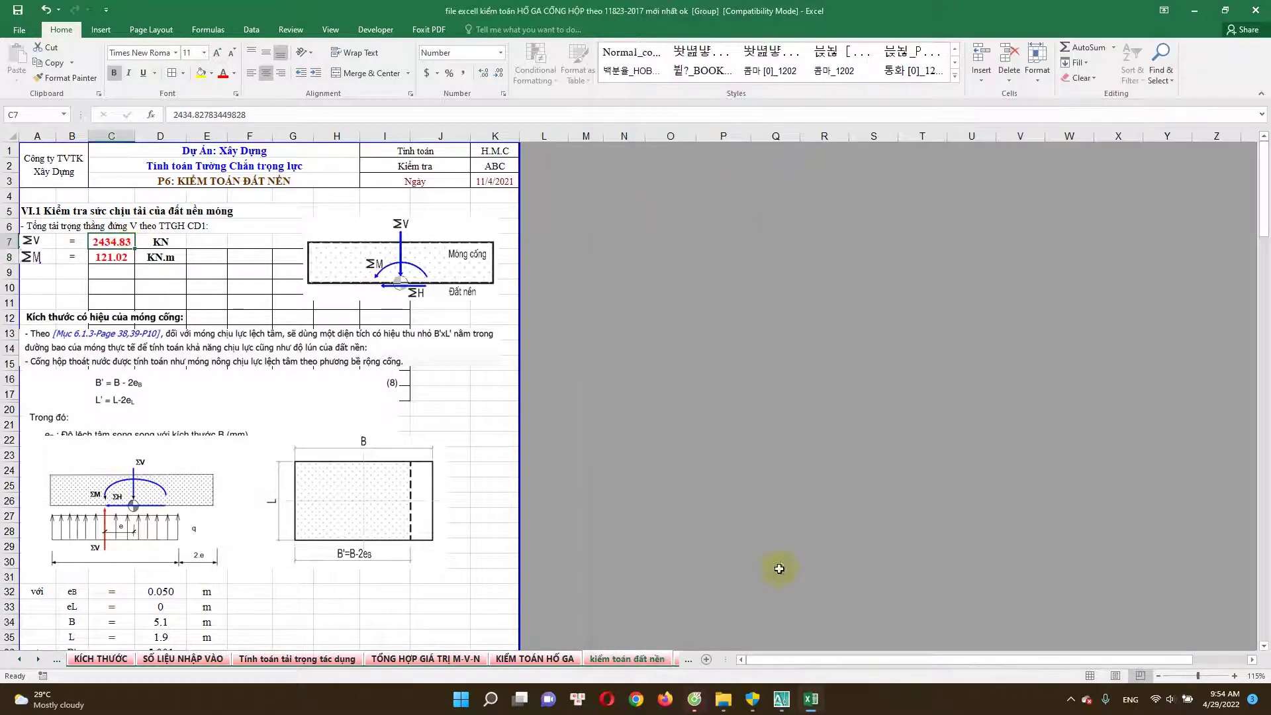
{"action": "left_click", "coordinate": [782, 698]}
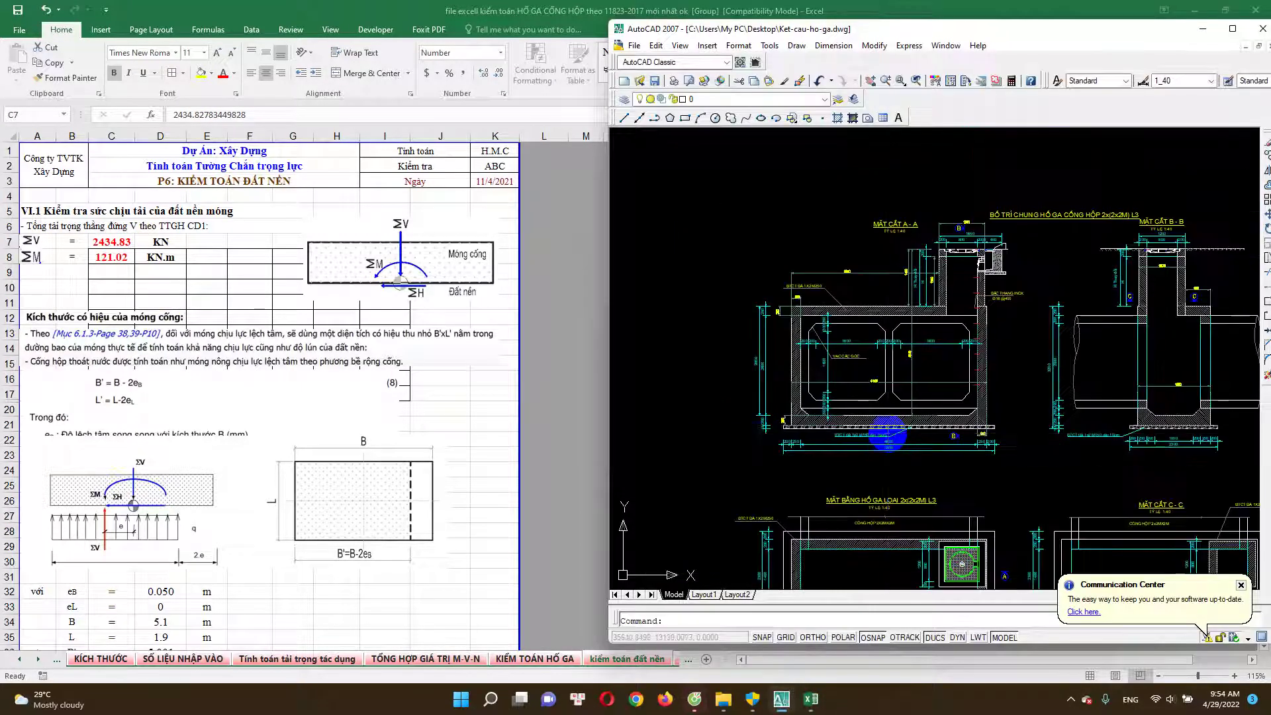
{"action": "key", "text": "alt+Tab"}
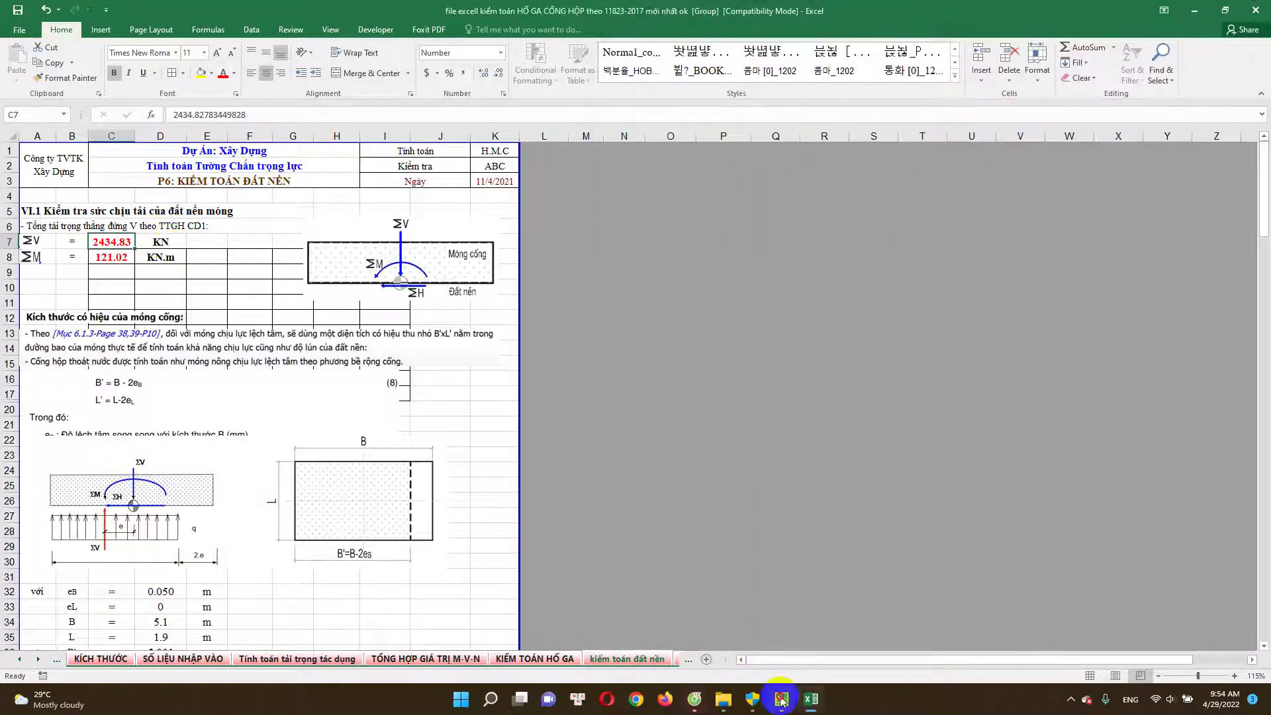
{"action": "left_click", "coordinate": [782, 698]}
{"action": "key", "text": "alt+Tab"}
{"action": "scroll", "coordinate": [199, 463], "scroll_direction": "down", "scroll_amount": 3}
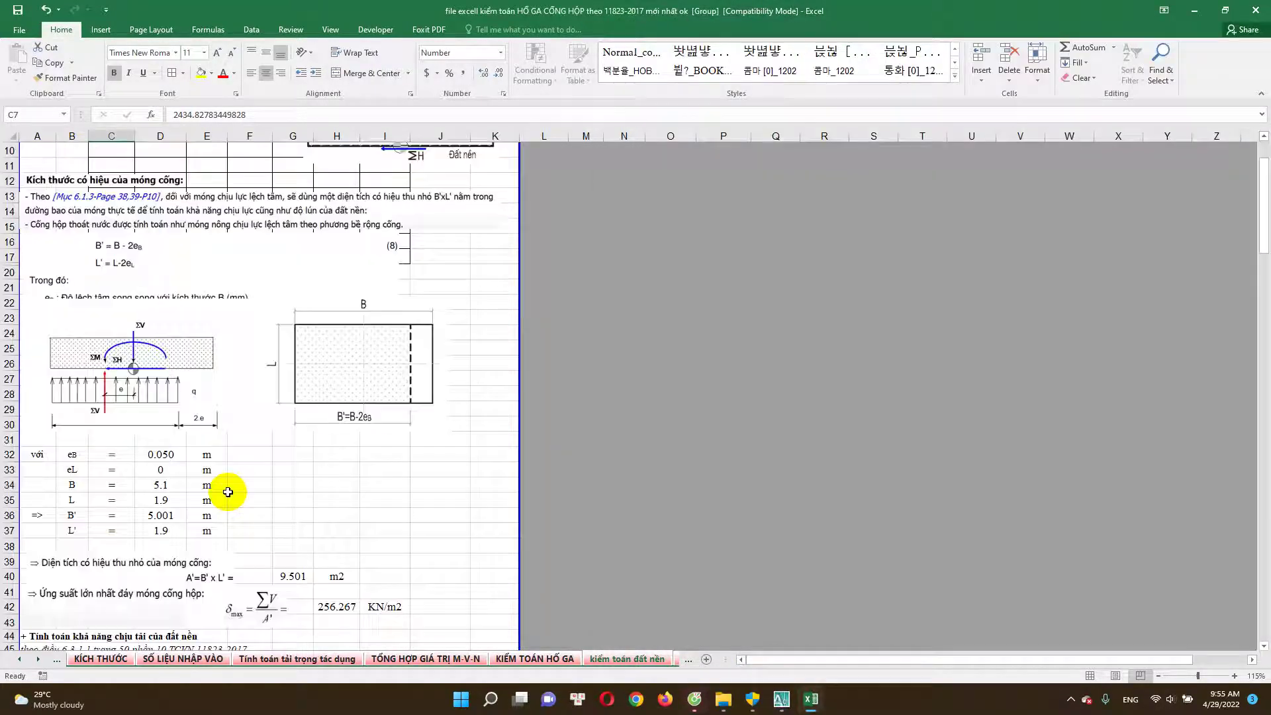
{"action": "scroll", "coordinate": [228, 487], "scroll_direction": "down", "scroll_amount": 1}
{"action": "scroll", "coordinate": [231, 457], "scroll_direction": "down", "scroll_amount": 1}
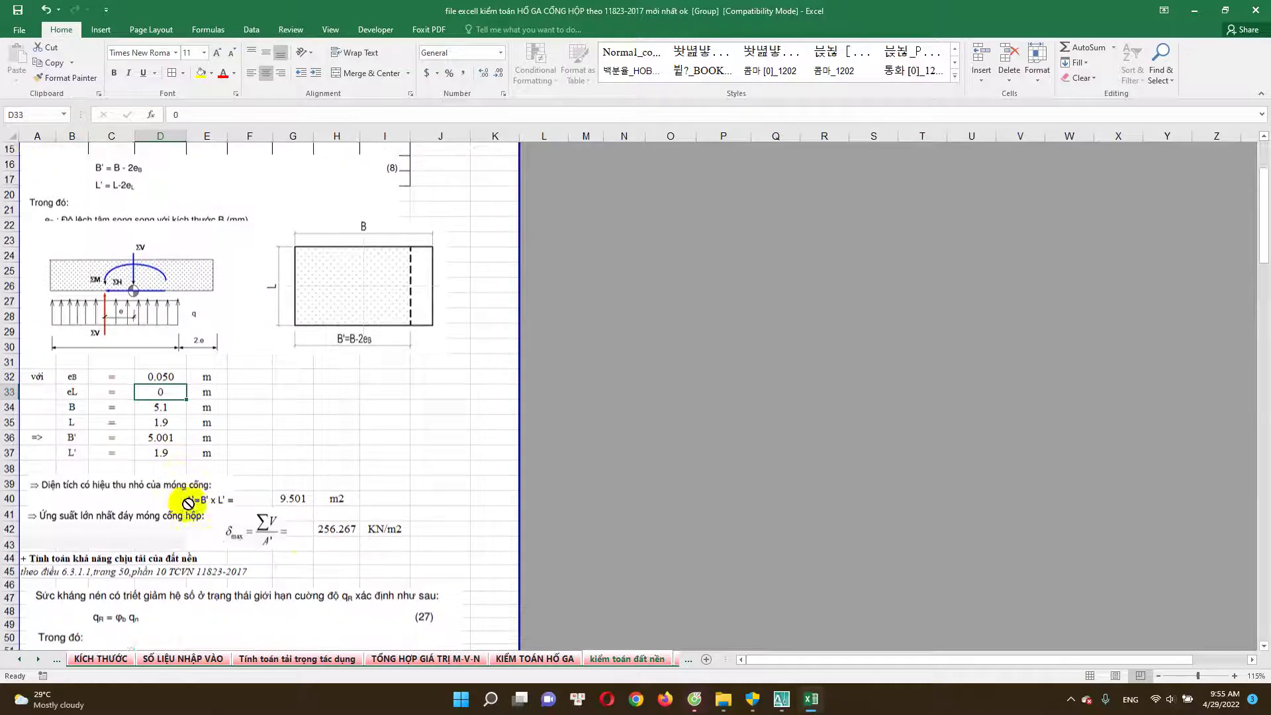
{"action": "double_click", "coordinate": [334, 515]}
{"action": "key", "text": "Escape"}
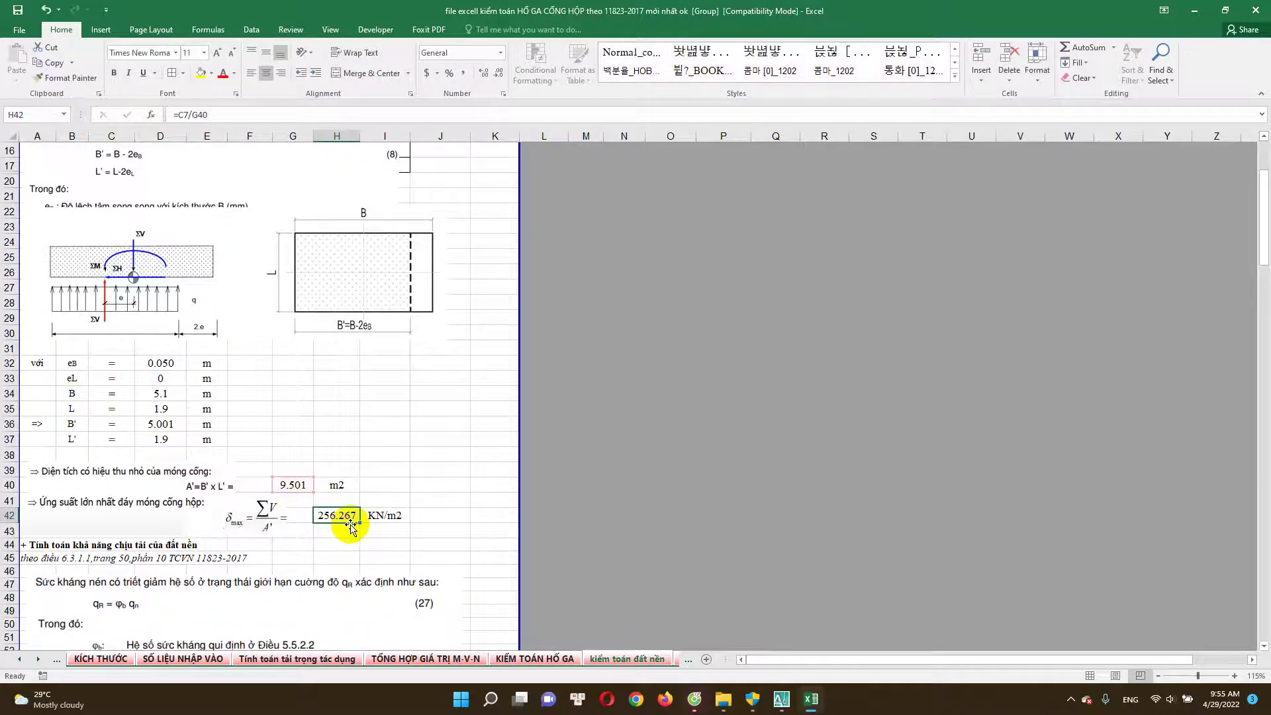
{"action": "scroll", "coordinate": [350, 525], "scroll_direction": "up", "scroll_amount": 2}
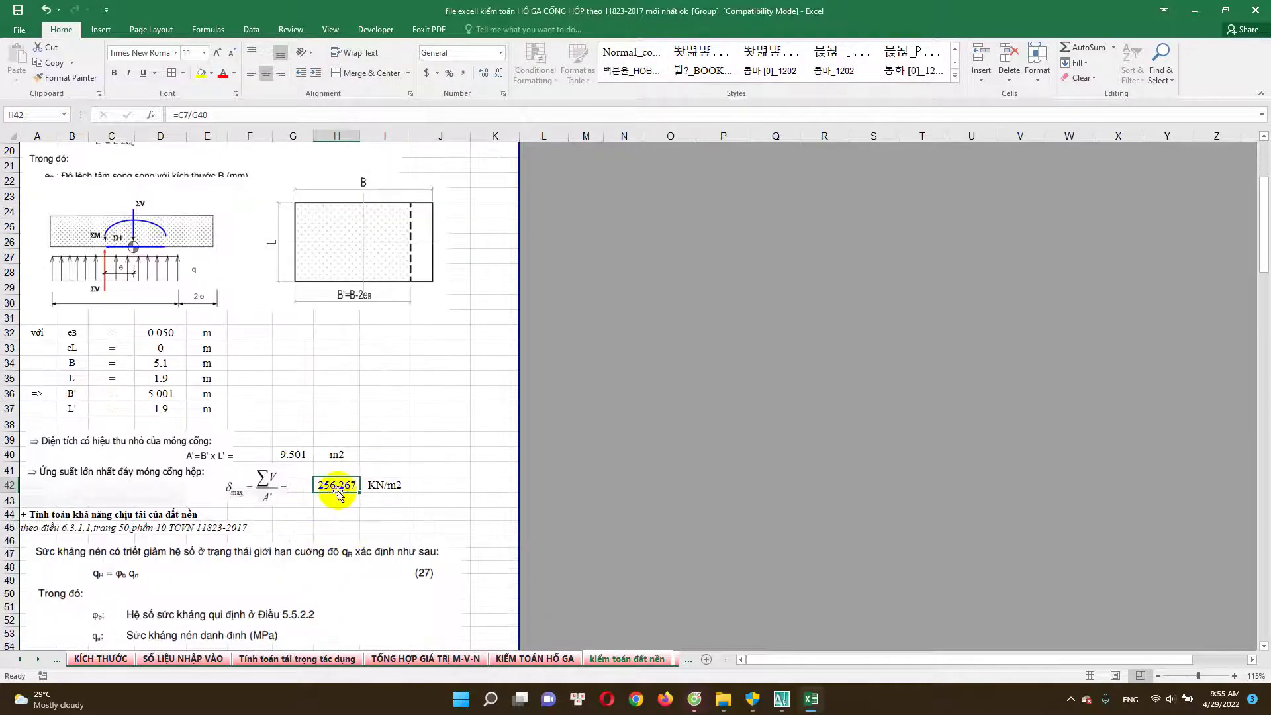
{"action": "key", "text": "Escape"}
{"action": "scroll", "coordinate": [343, 490], "scroll_direction": "down", "scroll_amount": 4}
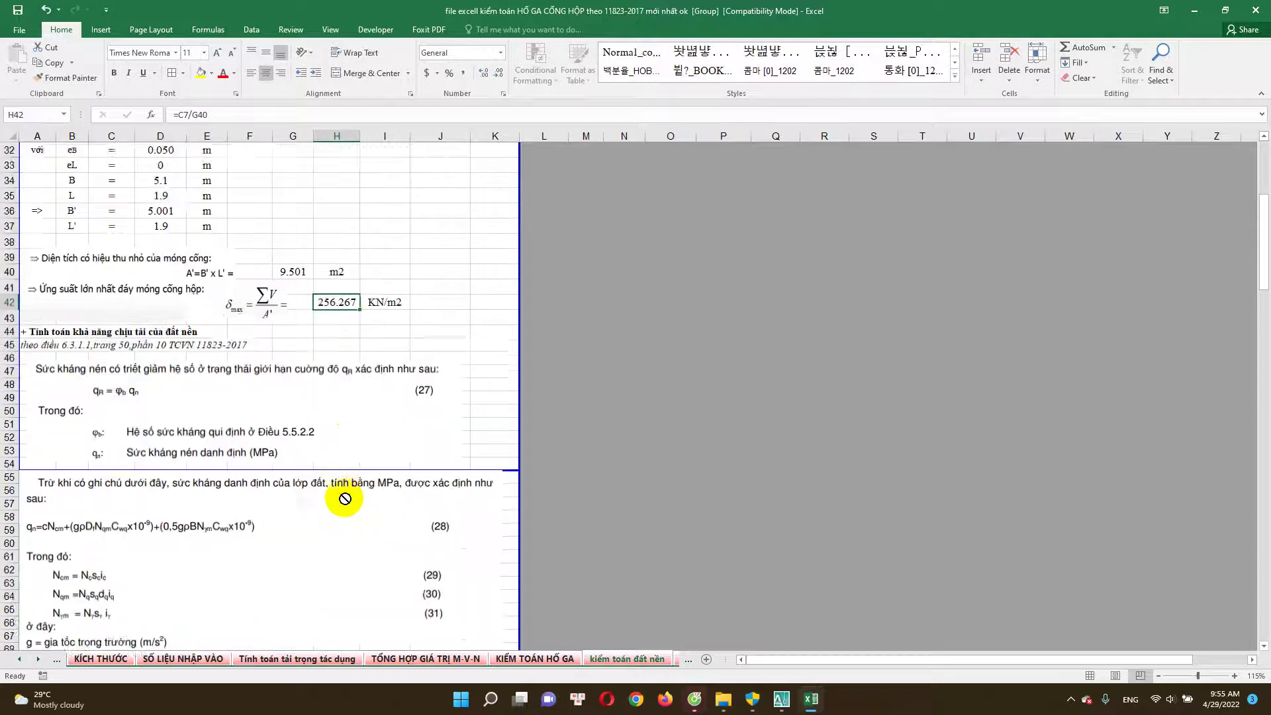
{"action": "scroll", "coordinate": [345, 497], "scroll_direction": "down", "scroll_amount": 4}
{"action": "scroll", "coordinate": [342, 503], "scroll_direction": "down", "scroll_amount": 7}
{"action": "scroll", "coordinate": [335, 505], "scroll_direction": "down", "scroll_amount": 3}
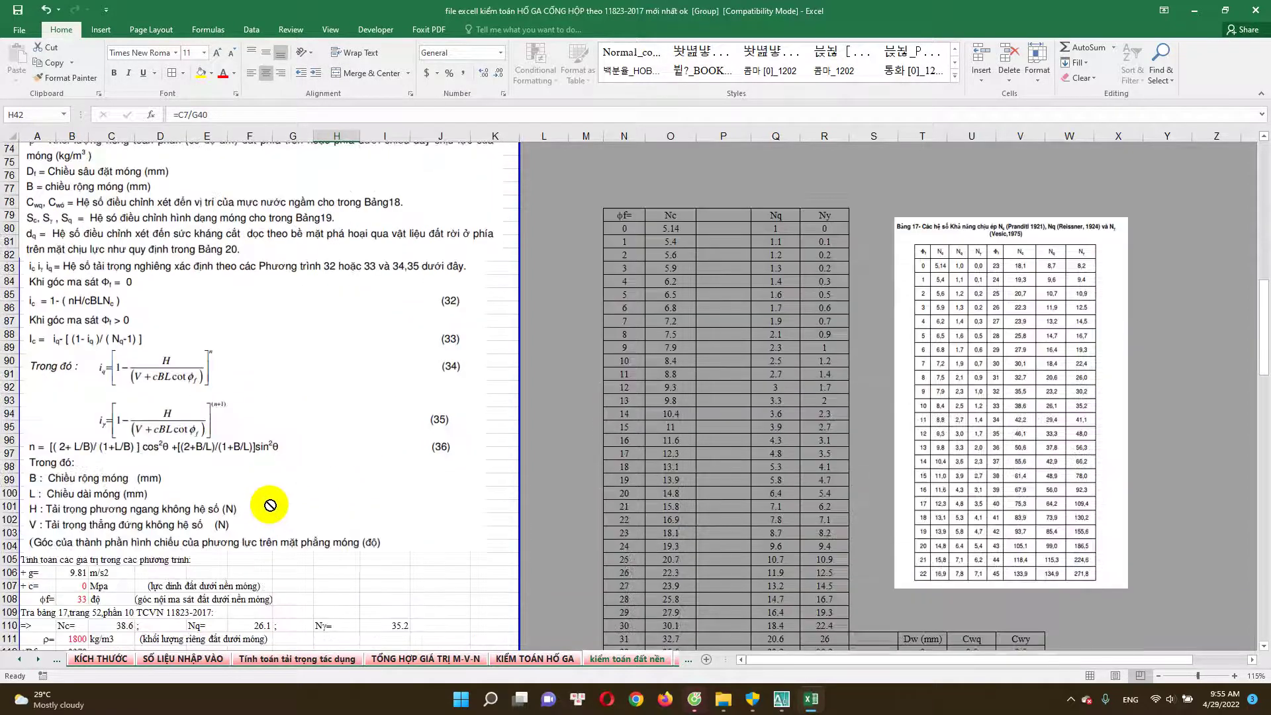
{"action": "scroll", "coordinate": [349, 502], "scroll_direction": "down", "scroll_amount": 2}
{"action": "scroll", "coordinate": [295, 490], "scroll_direction": "down", "scroll_amount": 1}
{"action": "scroll", "coordinate": [107, 465], "scroll_direction": "down", "scroll_amount": 1}
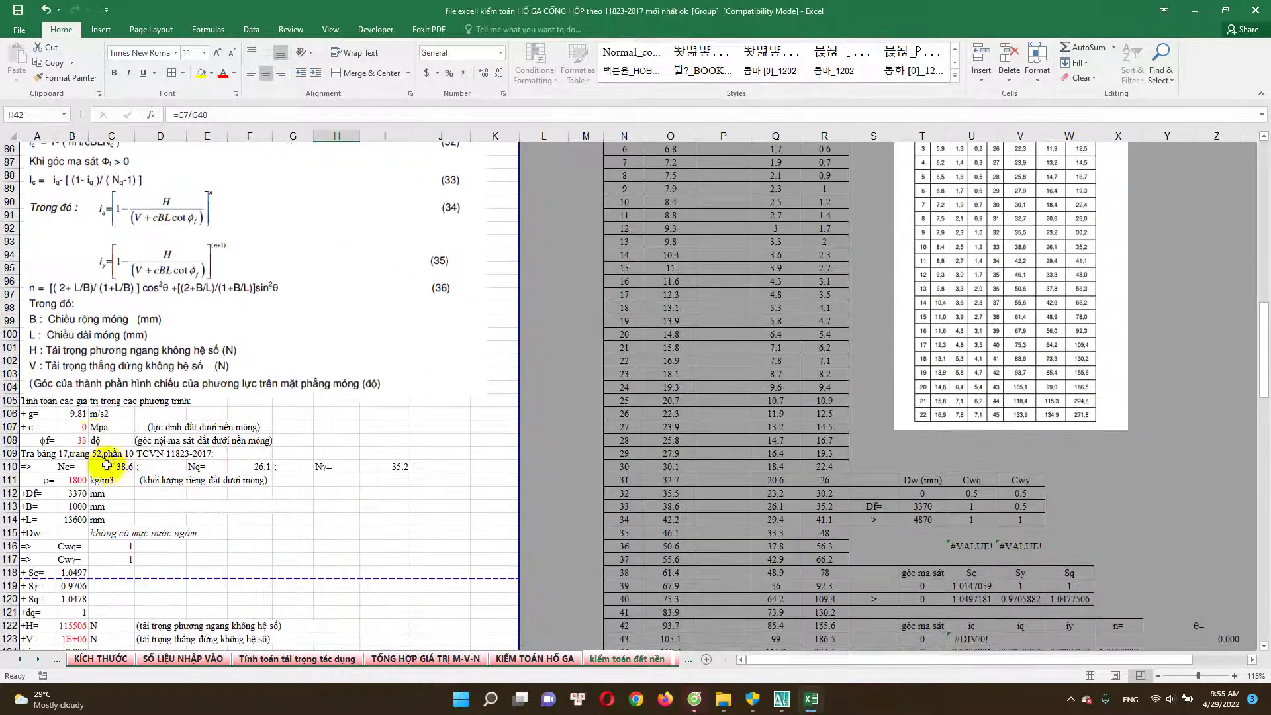
{"action": "left_click", "coordinate": [80, 429]}
{"action": "scroll", "coordinate": [104, 468], "scroll_direction": "down", "scroll_amount": 1}
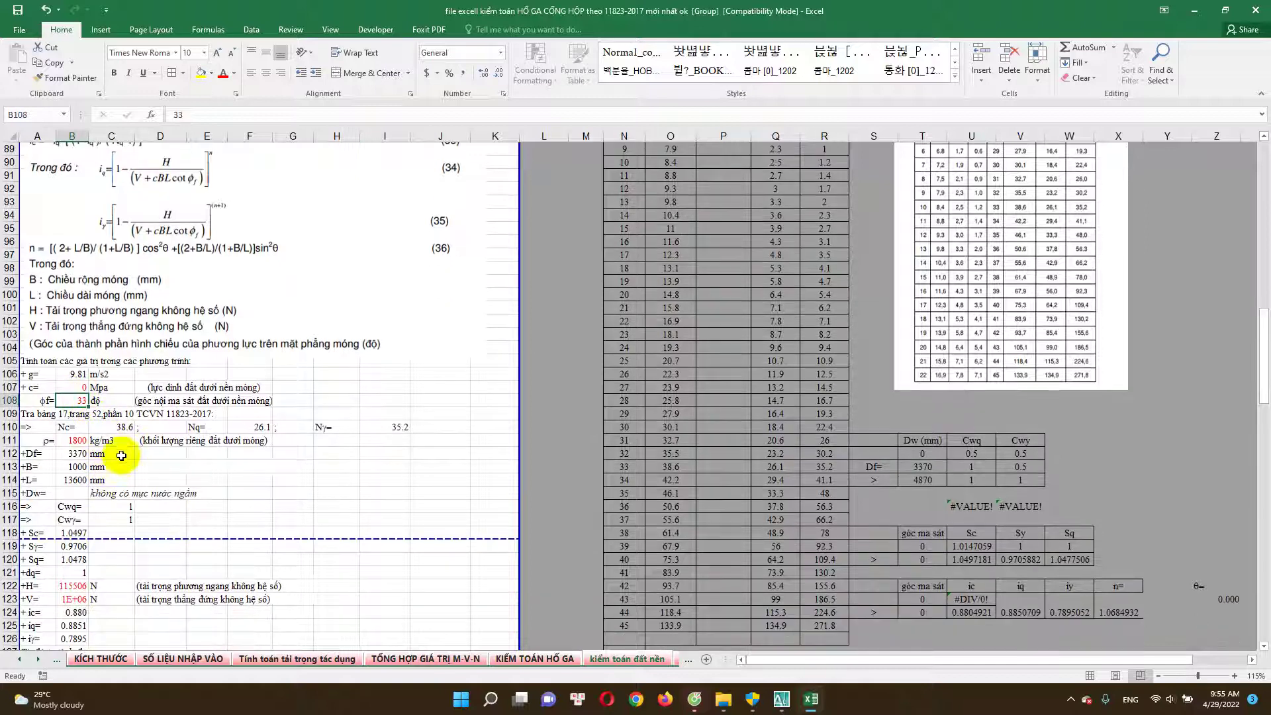
{"action": "left_click", "coordinate": [83, 392]}
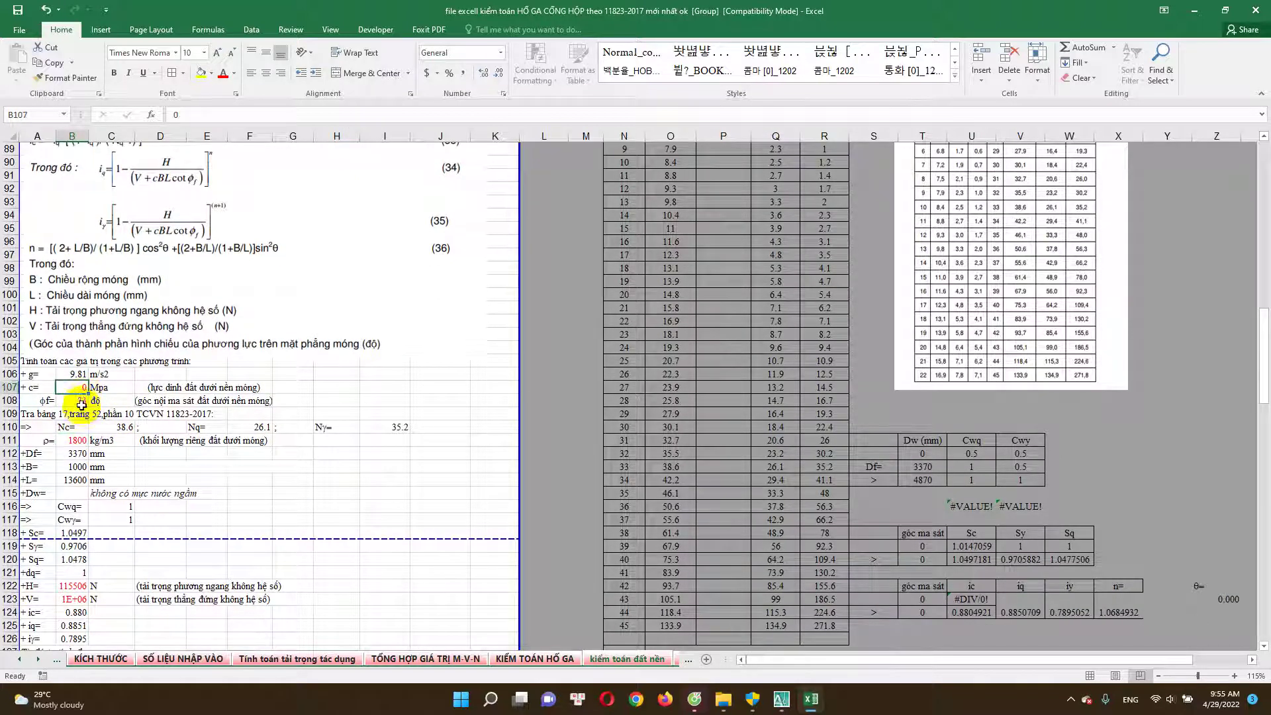
{"action": "scroll", "coordinate": [83, 426], "scroll_direction": "down", "scroll_amount": 2}
{"action": "left_click", "coordinate": [80, 360]}
{"action": "scroll", "coordinate": [133, 449], "scroll_direction": "down", "scroll_amount": 1}
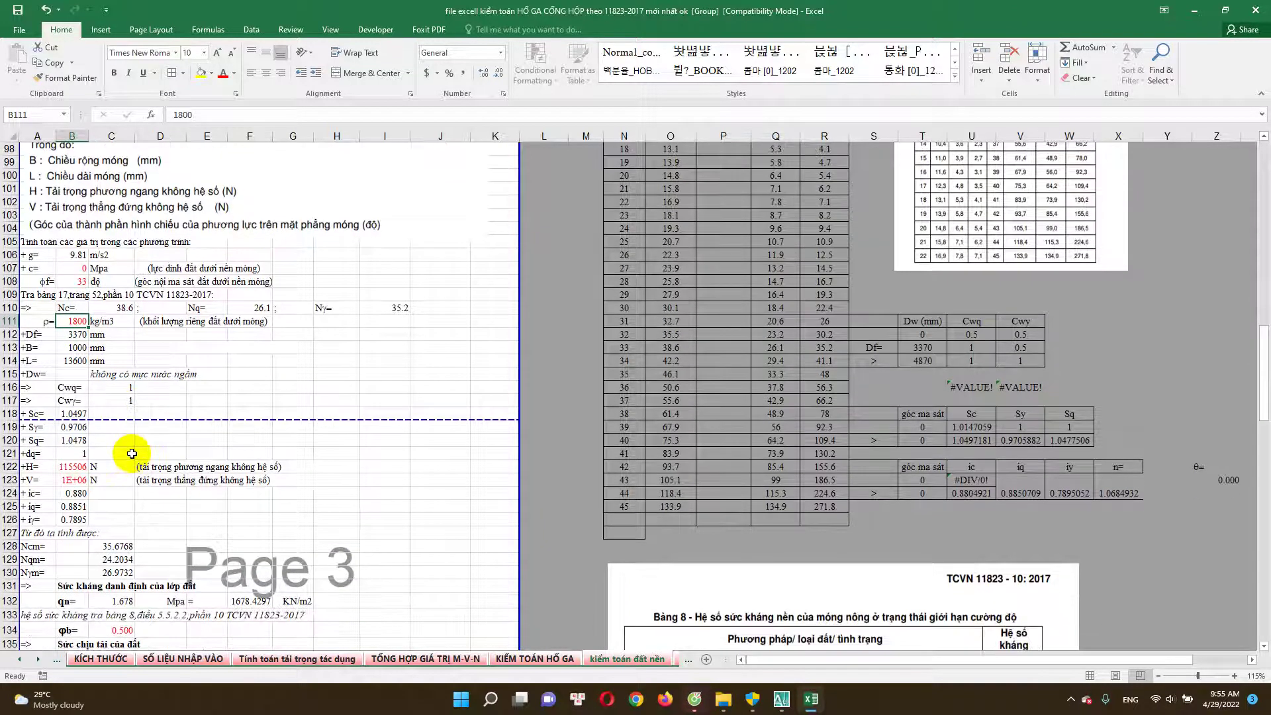
{"action": "scroll", "coordinate": [72, 468], "scroll_direction": "down", "scroll_amount": 1}
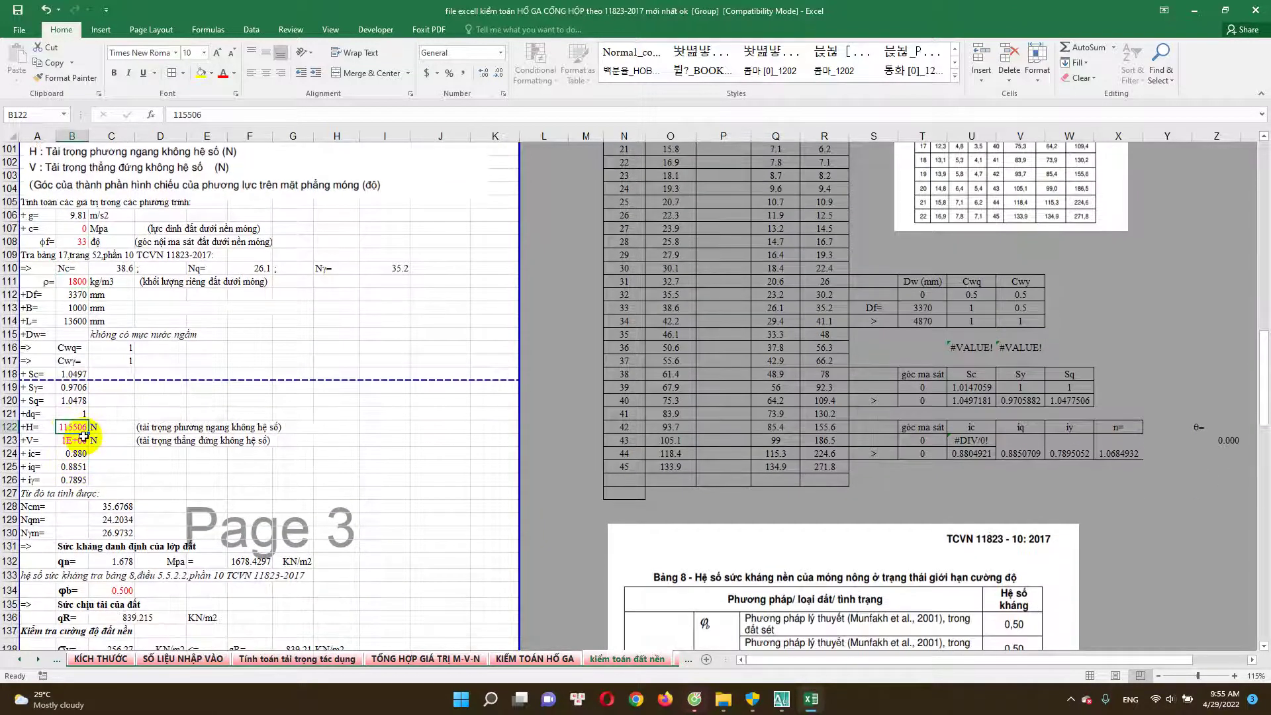
{"action": "left_click_drag", "start_coordinate": [74, 427], "coordinate": [74, 427]}
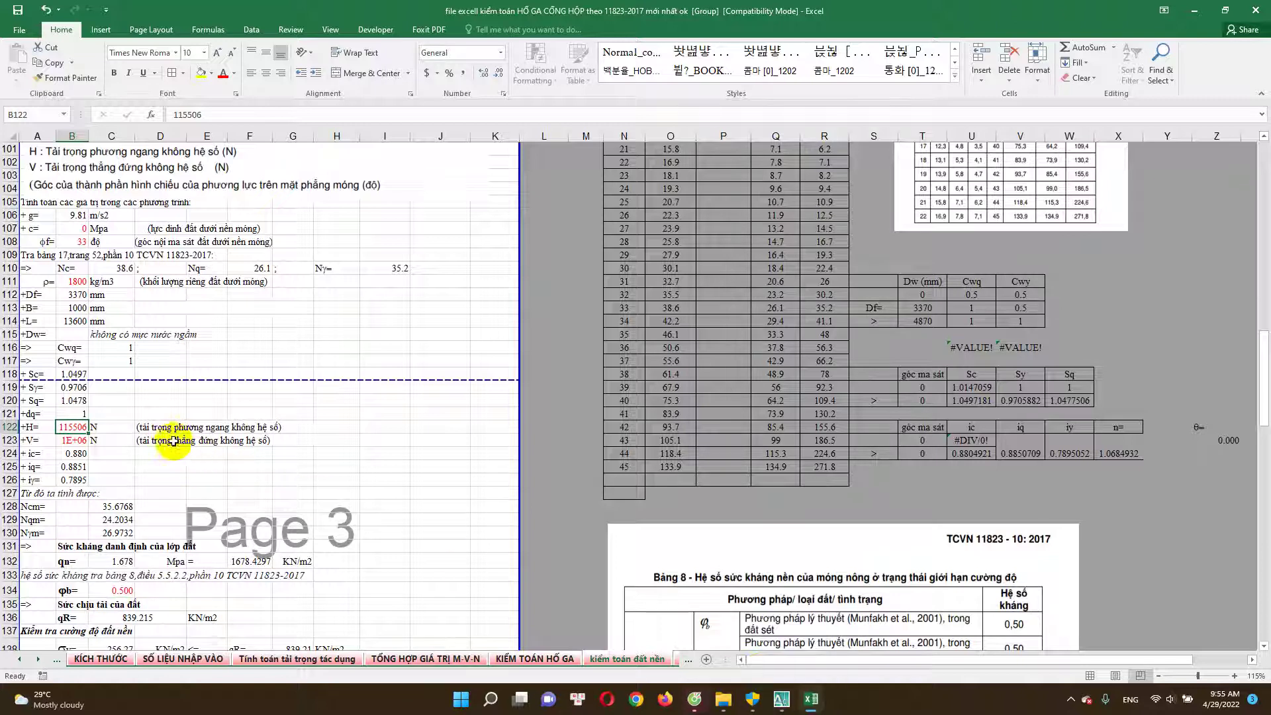
{"action": "left_click_drag", "start_coordinate": [153, 430], "coordinate": [253, 445]}
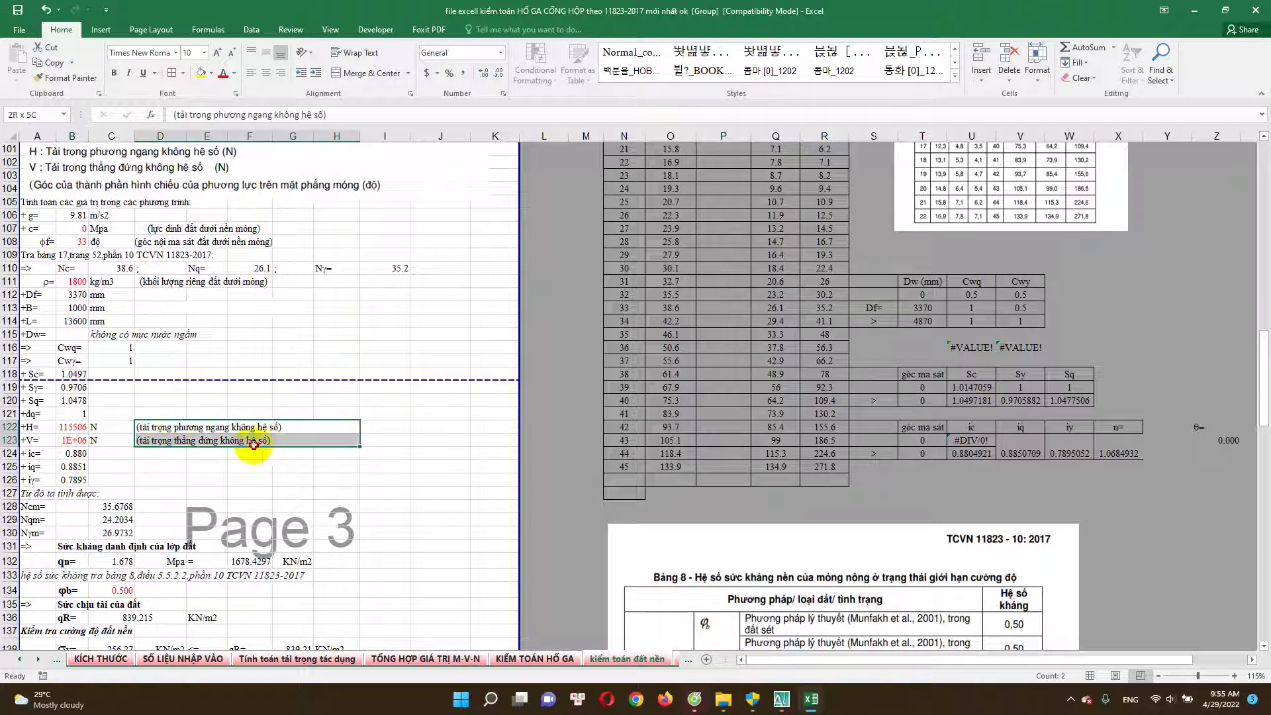
{"action": "left_click", "coordinate": [165, 430]}
{"action": "left_click_drag", "start_coordinate": [157, 429], "coordinate": [168, 442]}
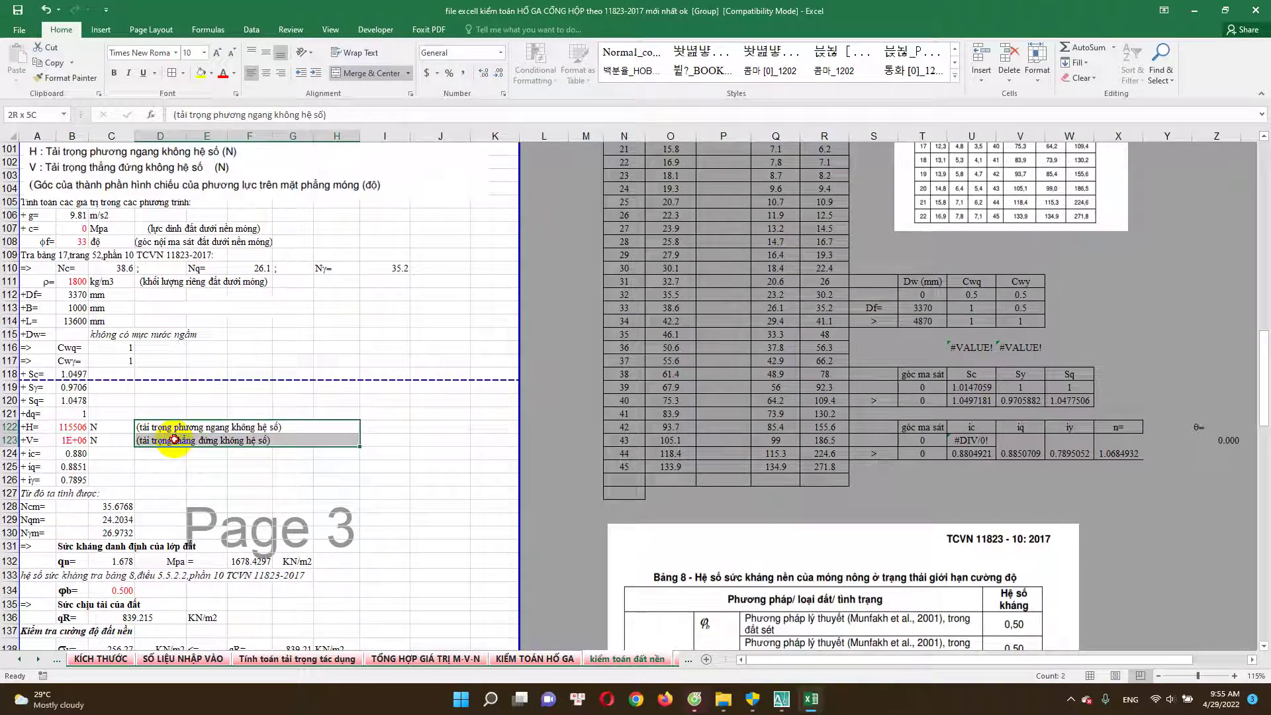
{"action": "left_click", "coordinate": [161, 430]}
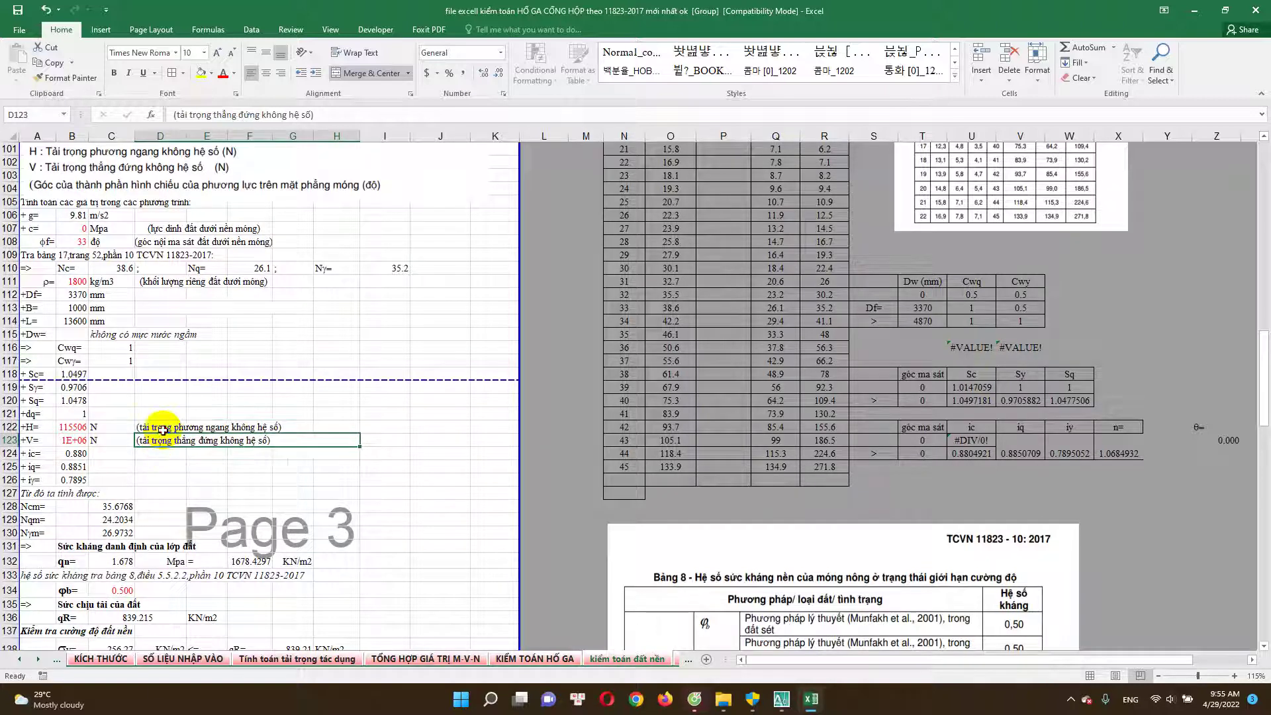
{"action": "left_click", "coordinate": [181, 444]}
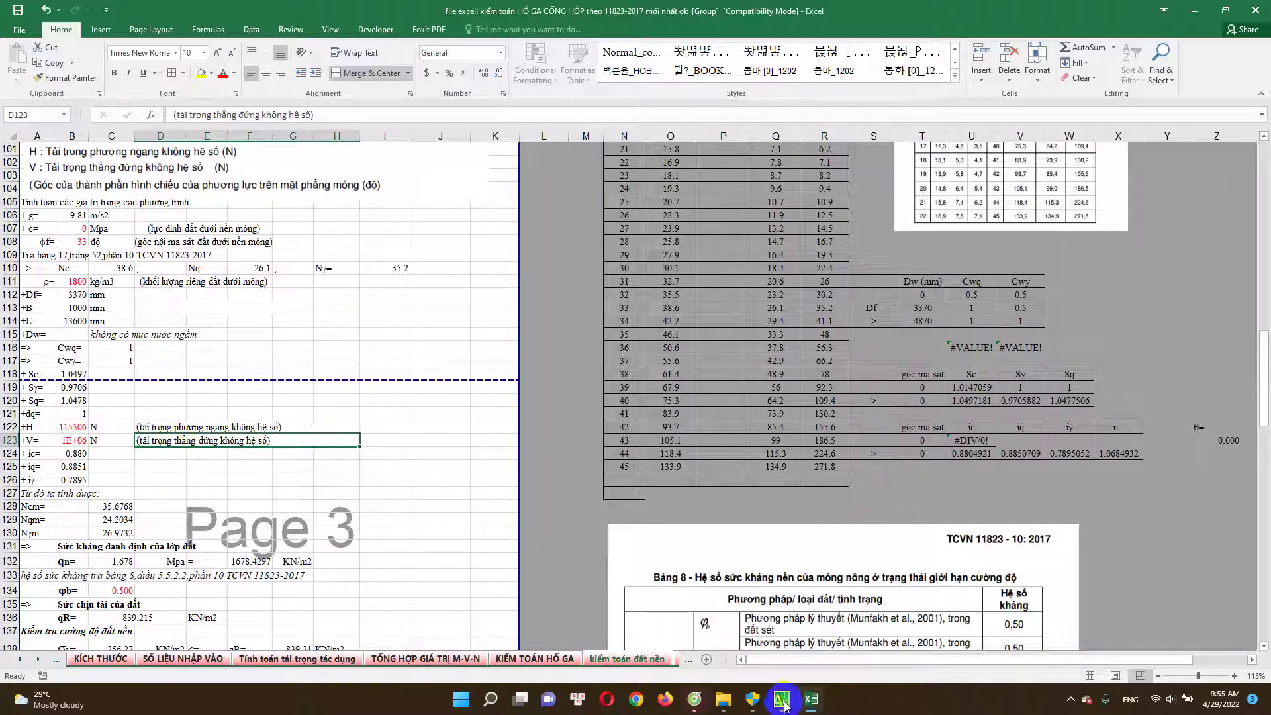
{"action": "left_click", "coordinate": [781, 698]}
Zoom in on the AutoCAD base slab and back out, then check the horizontal load in B122.
{"action": "scroll", "coordinate": [869, 315], "scroll_direction": "up", "scroll_amount": 3}
{"action": "scroll", "coordinate": [869, 315], "scroll_direction": "up", "scroll_amount": 1}
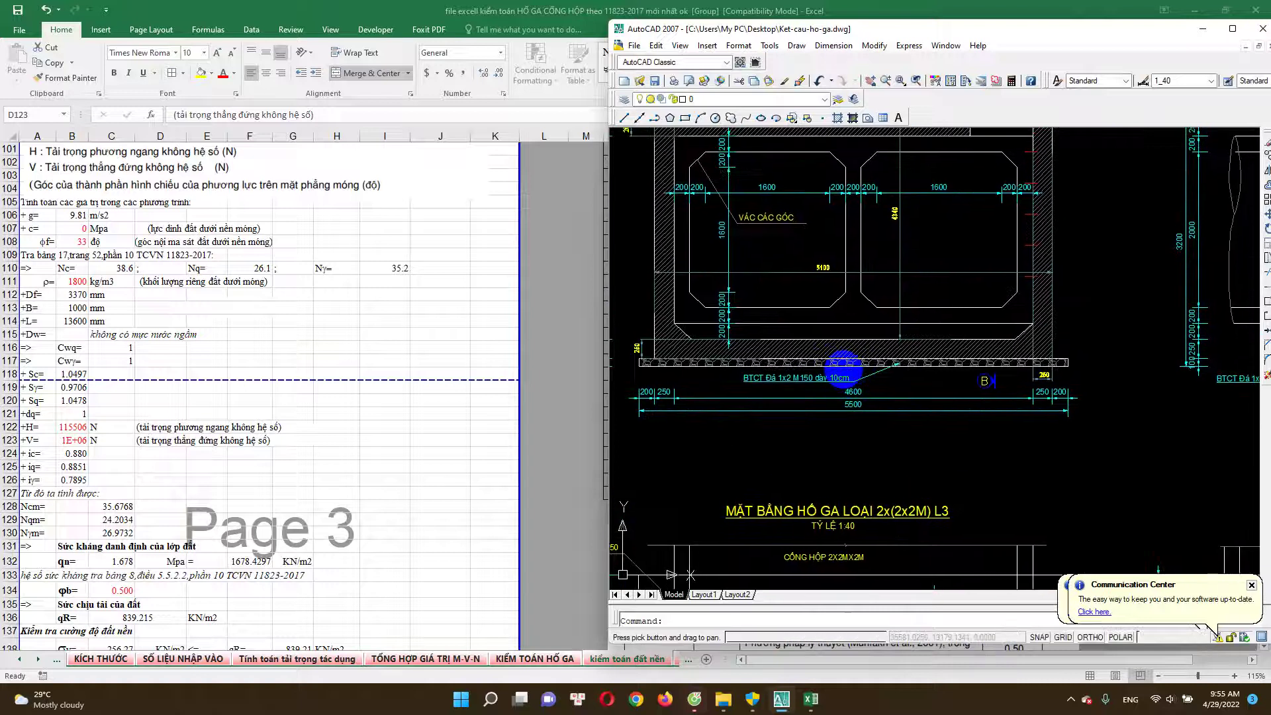
{"action": "scroll", "coordinate": [853, 350], "scroll_direction": "up", "scroll_amount": 1}
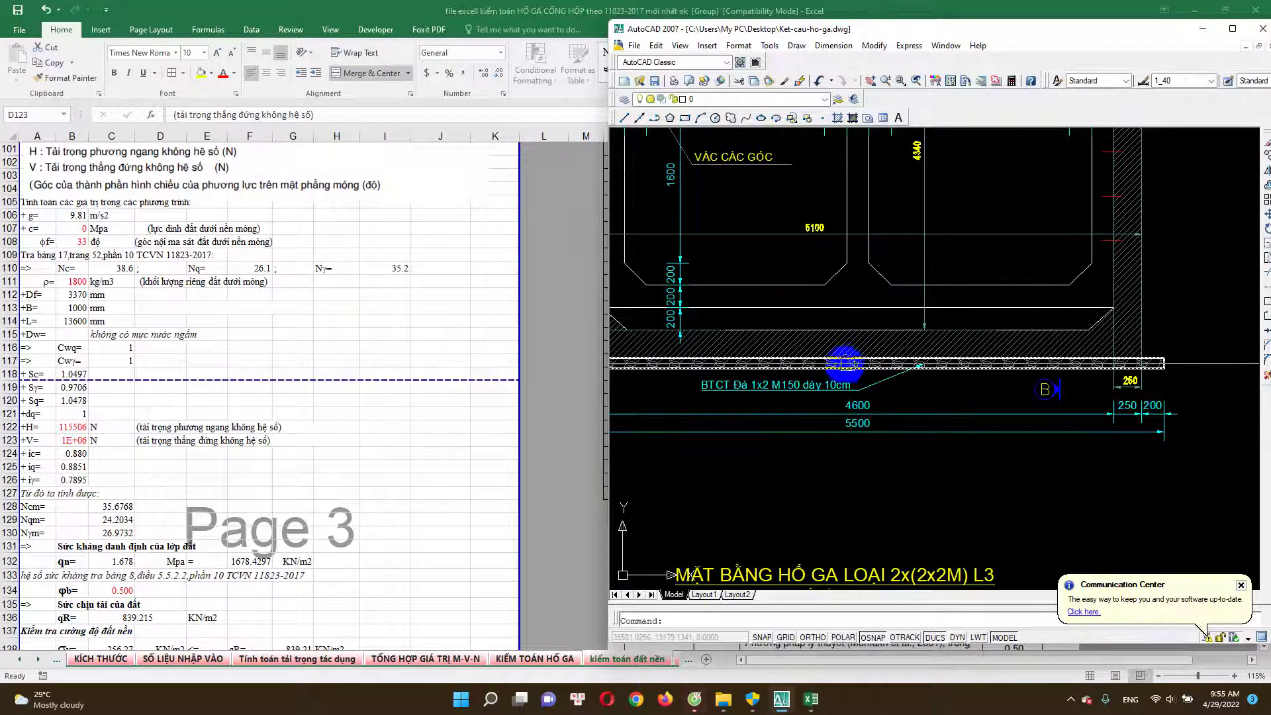
{"action": "scroll", "coordinate": [842, 363], "scroll_direction": "down", "scroll_amount": 2}
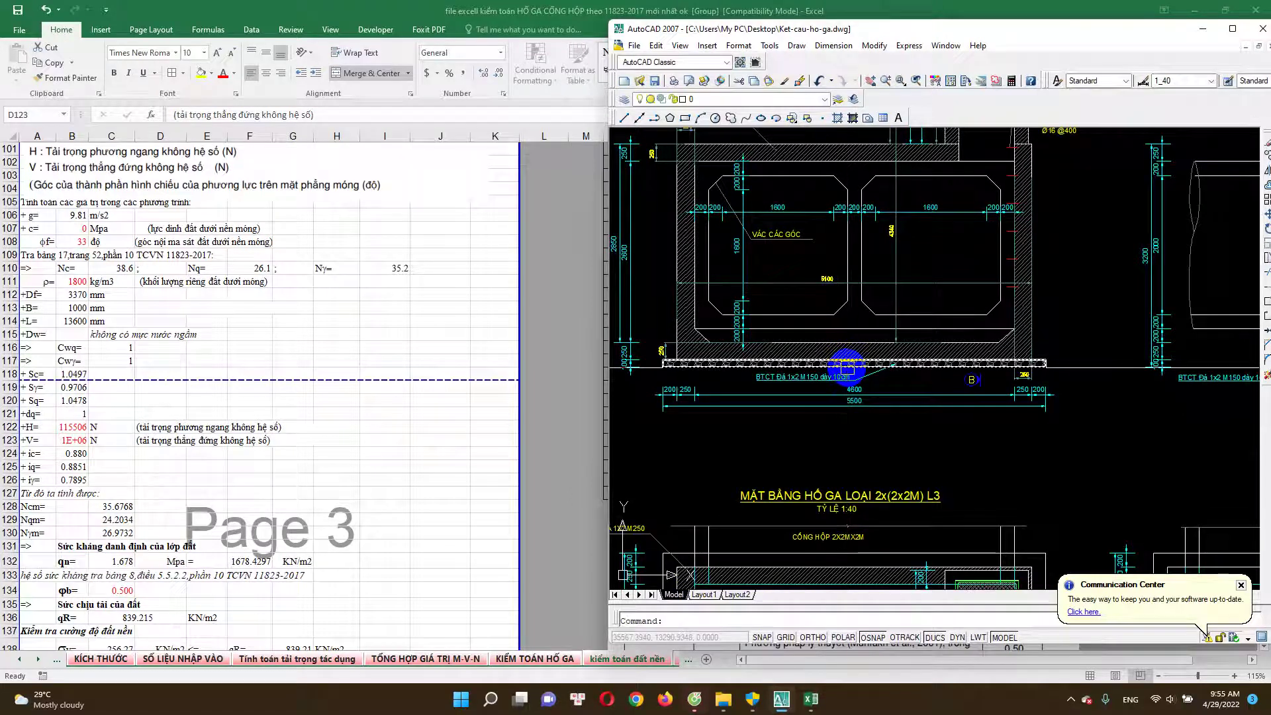
{"action": "left_click", "coordinate": [75, 433]}
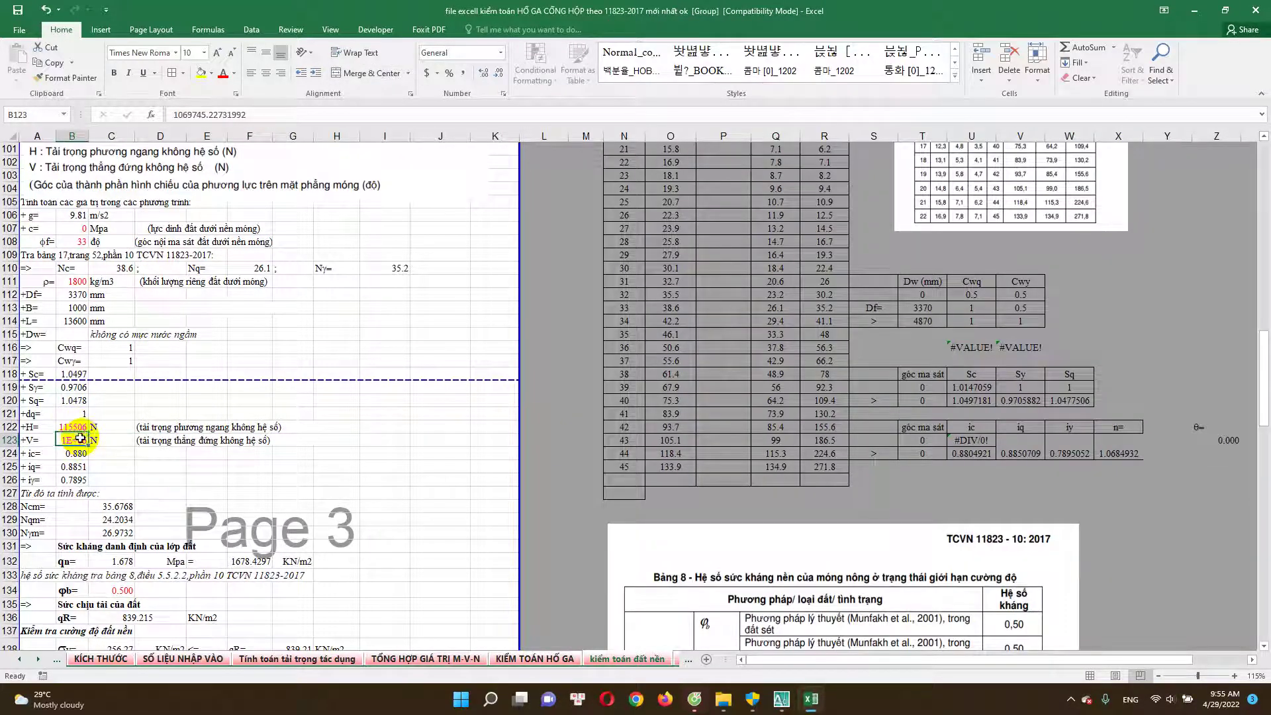
{"action": "left_click_drag", "start_coordinate": [92, 427], "coordinate": [93, 439]}
{"action": "scroll", "coordinate": [226, 492], "scroll_direction": "down", "scroll_amount": 2}
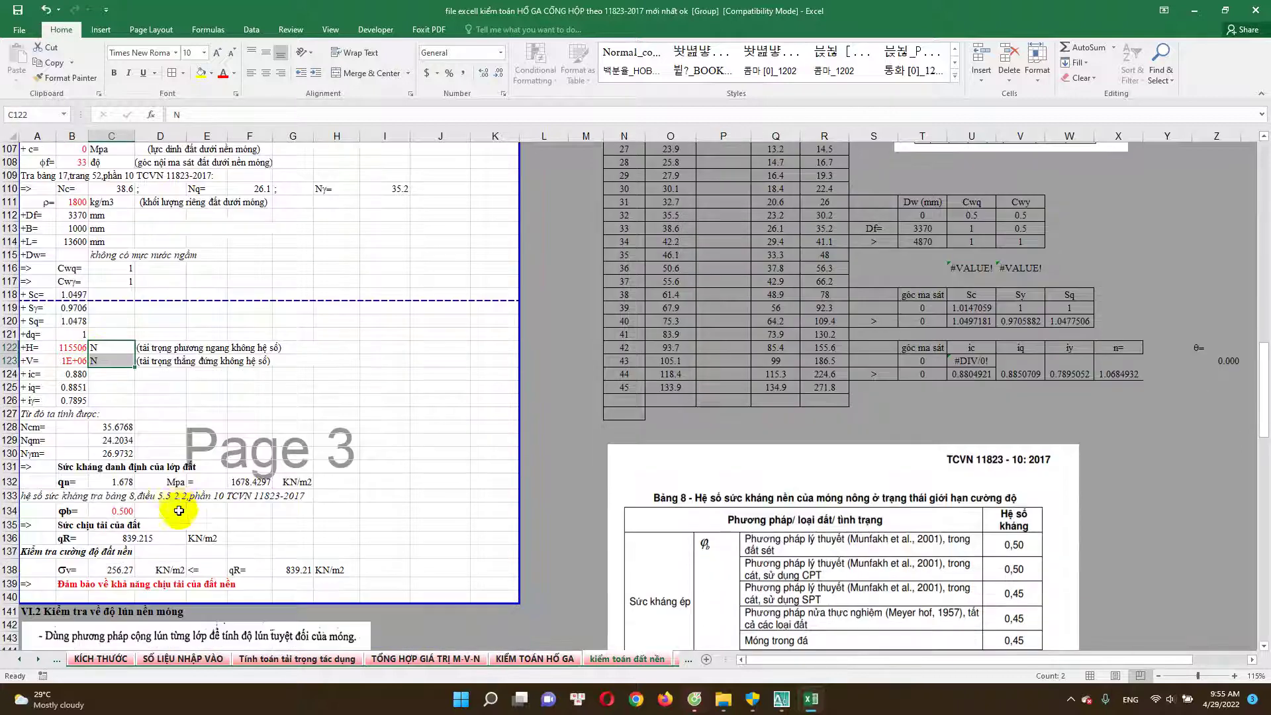
{"action": "left_click", "coordinate": [233, 481]}
{"action": "scroll", "coordinate": [236, 496], "scroll_direction": "down", "scroll_amount": 1}
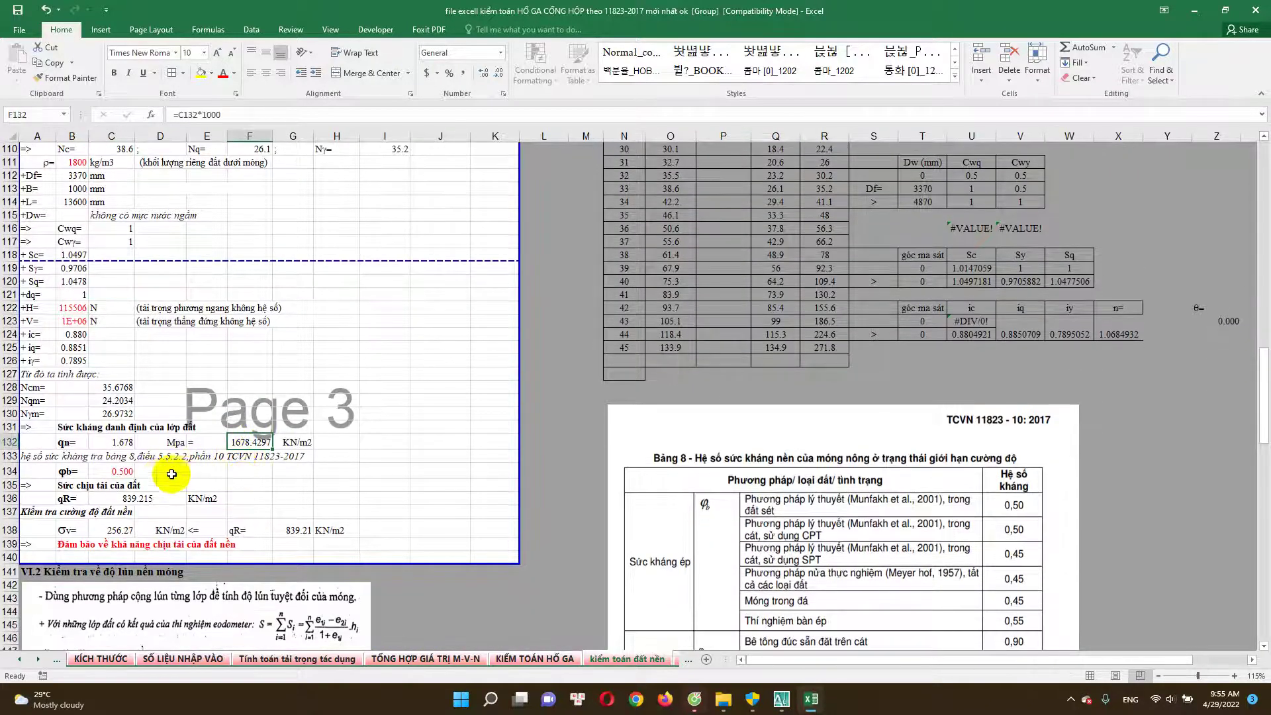
{"action": "double_click", "coordinate": [293, 529]}
{"action": "key", "text": "Escape"}
{"action": "left_click", "coordinate": [130, 535]}
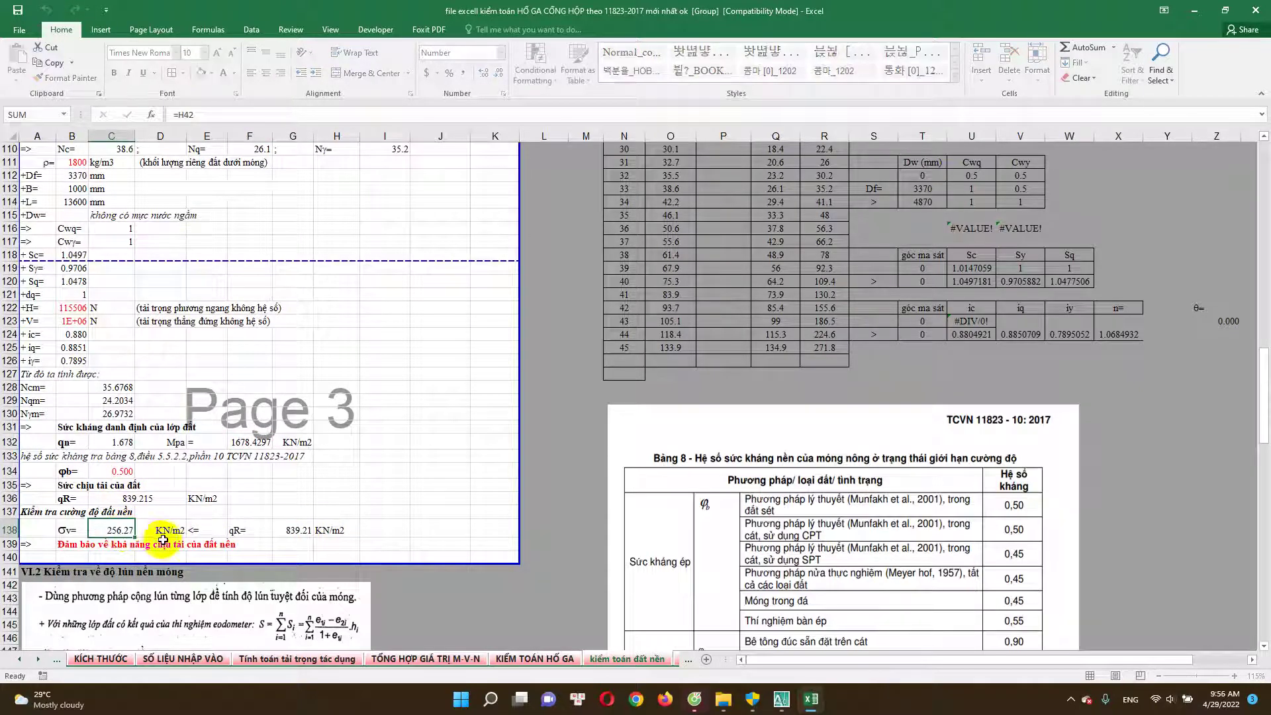
{"action": "left_click", "coordinate": [38, 658]}
{"action": "left_click", "coordinate": [38, 659]}
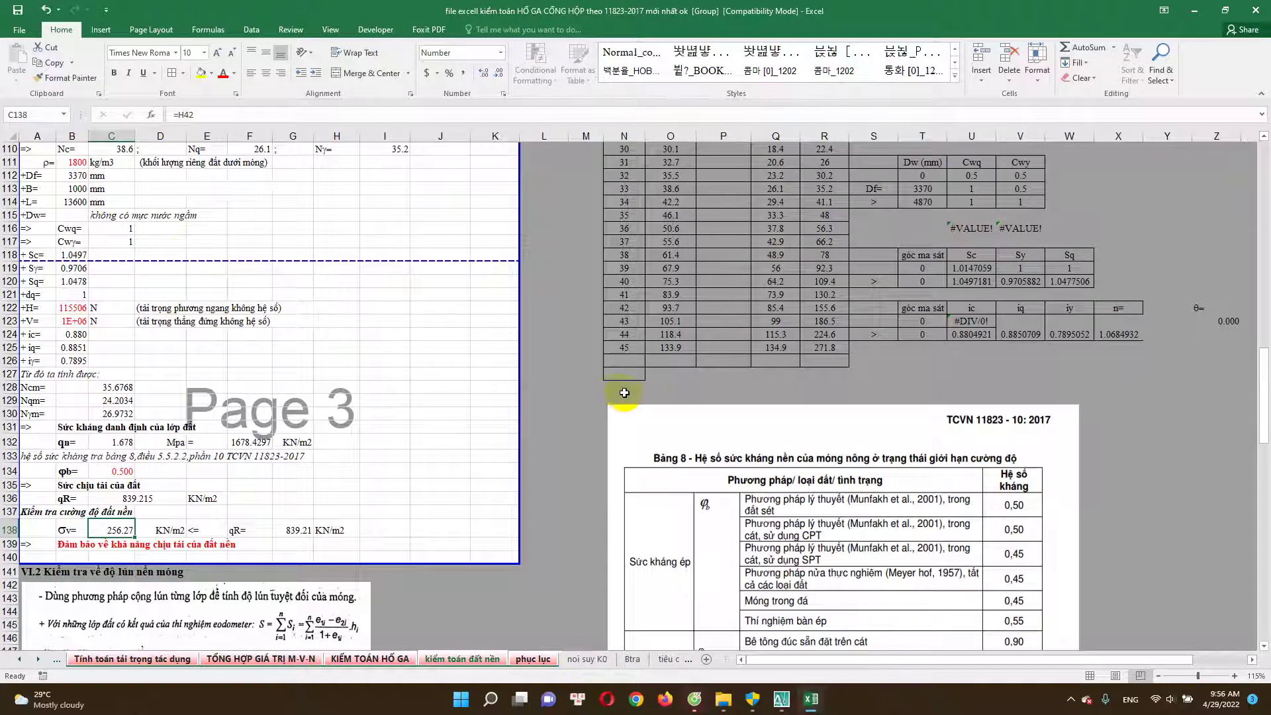
Switch to the phục lục sheet and scroll to the K1–K3 spring coefficient results.
{"action": "left_click_drag", "start_coordinate": [566, 657], "coordinate": [401, 413]}
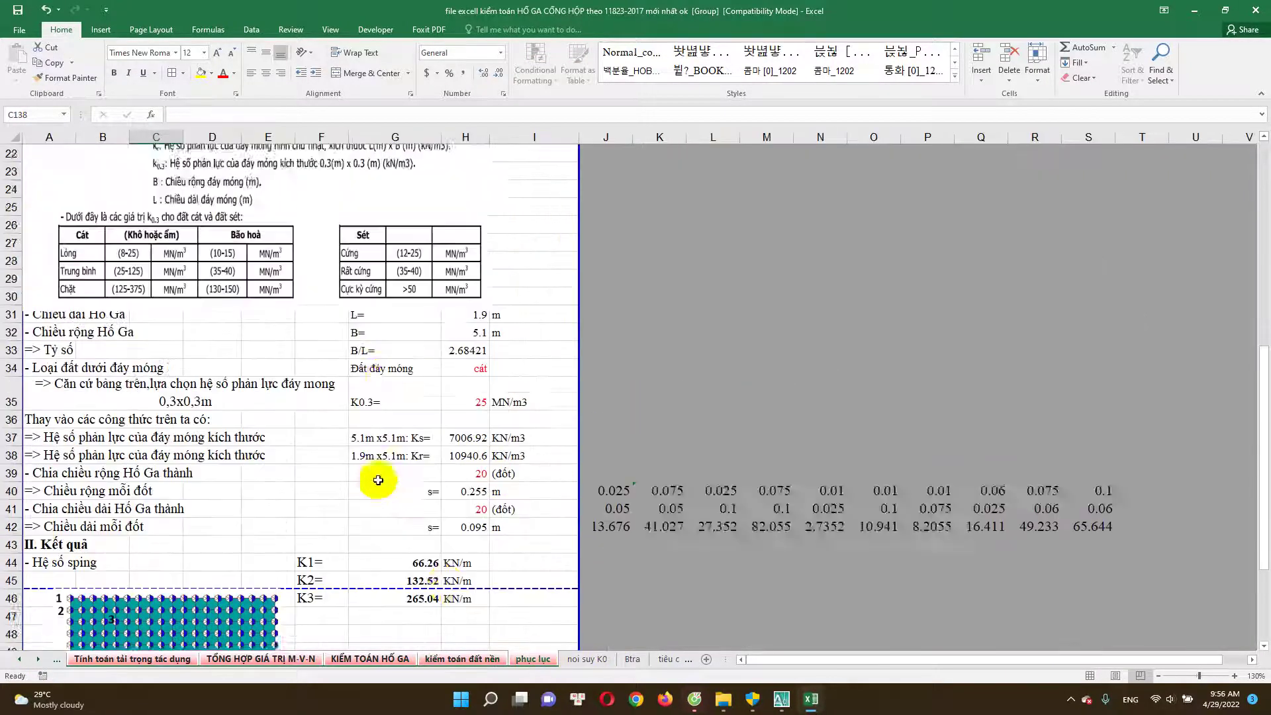
{"action": "scroll", "coordinate": [401, 413], "scroll_direction": "down", "scroll_amount": 7}
{"action": "scroll", "coordinate": [402, 423], "scroll_direction": "down", "scroll_amount": 3}
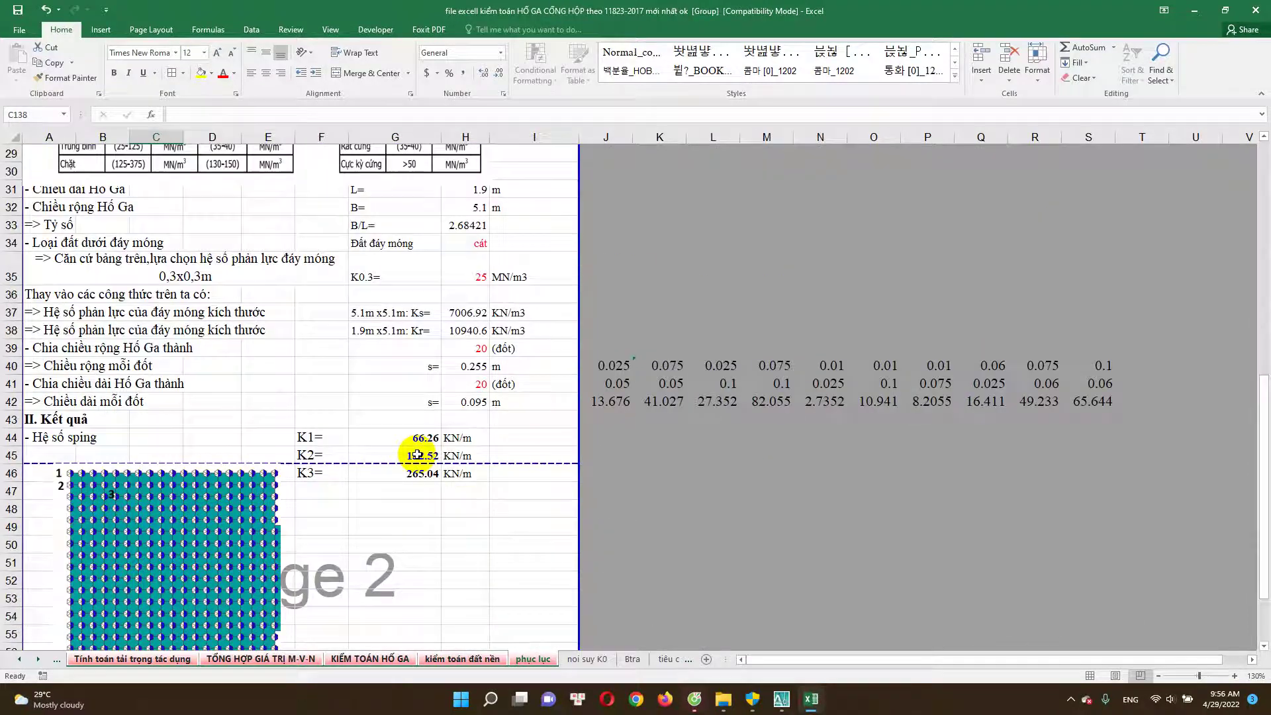
{"action": "scroll", "coordinate": [404, 433], "scroll_direction": "down", "scroll_amount": 2}
{"action": "scroll", "coordinate": [404, 438], "scroll_direction": "up", "scroll_amount": 1}
{"action": "scroll", "coordinate": [394, 431], "scroll_direction": "up", "scroll_amount": 2}
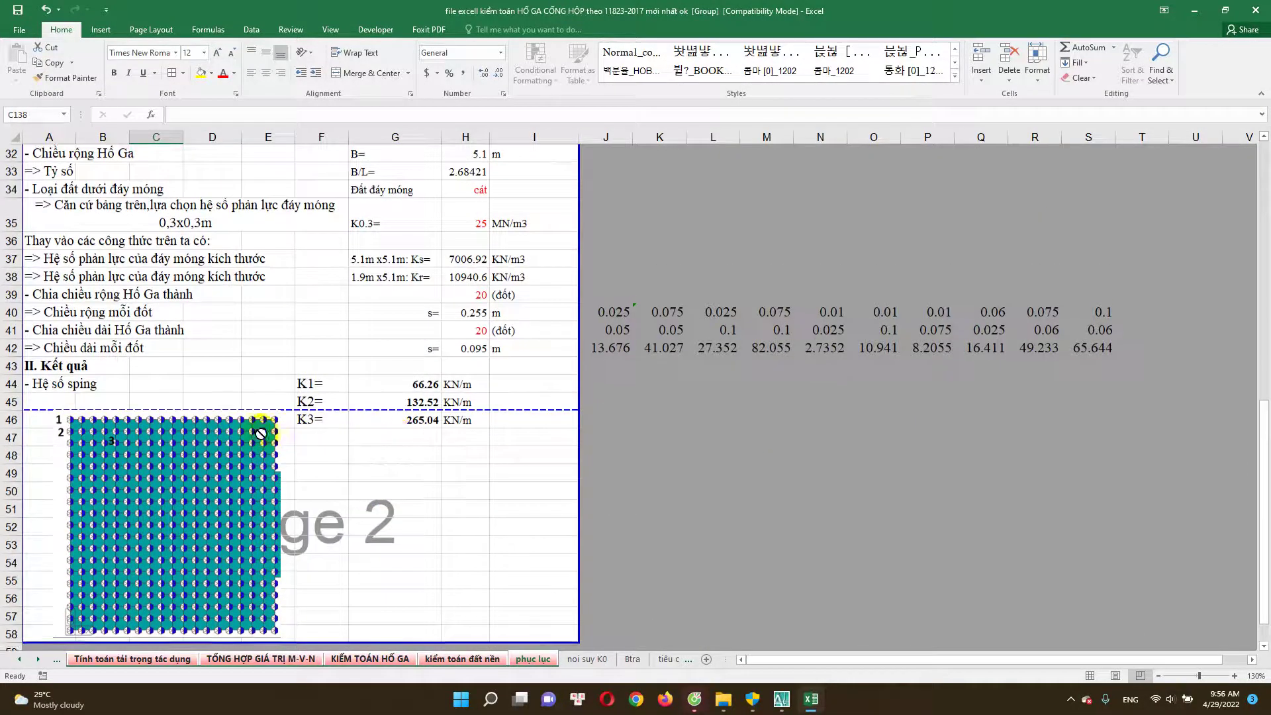
{"action": "scroll", "coordinate": [369, 432], "scroll_direction": "up", "scroll_amount": 2}
{"action": "scroll", "coordinate": [160, 507], "scroll_direction": "down", "scroll_amount": 1}
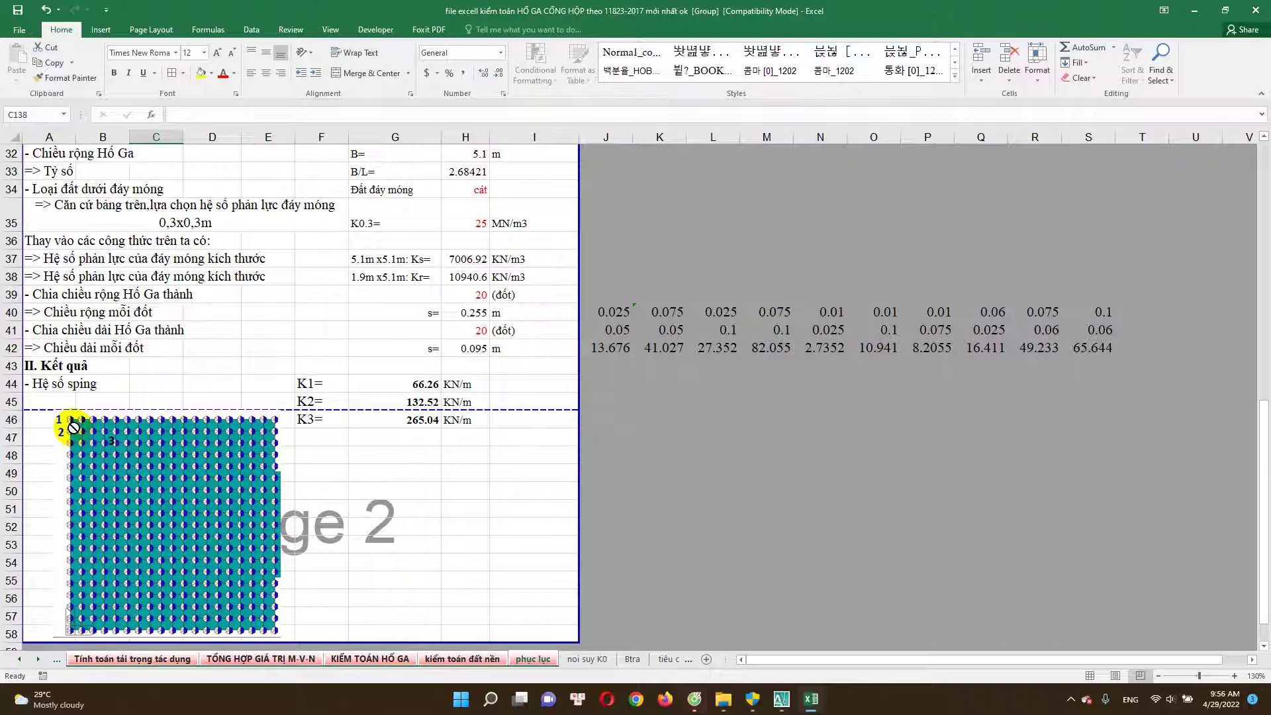
{"action": "scroll", "coordinate": [72, 427], "scroll_direction": "up", "scroll_amount": 3}
{"action": "scroll", "coordinate": [93, 468], "scroll_direction": "down", "scroll_amount": 2}
{"action": "scroll", "coordinate": [97, 496], "scroll_direction": "down", "scroll_amount": 1}
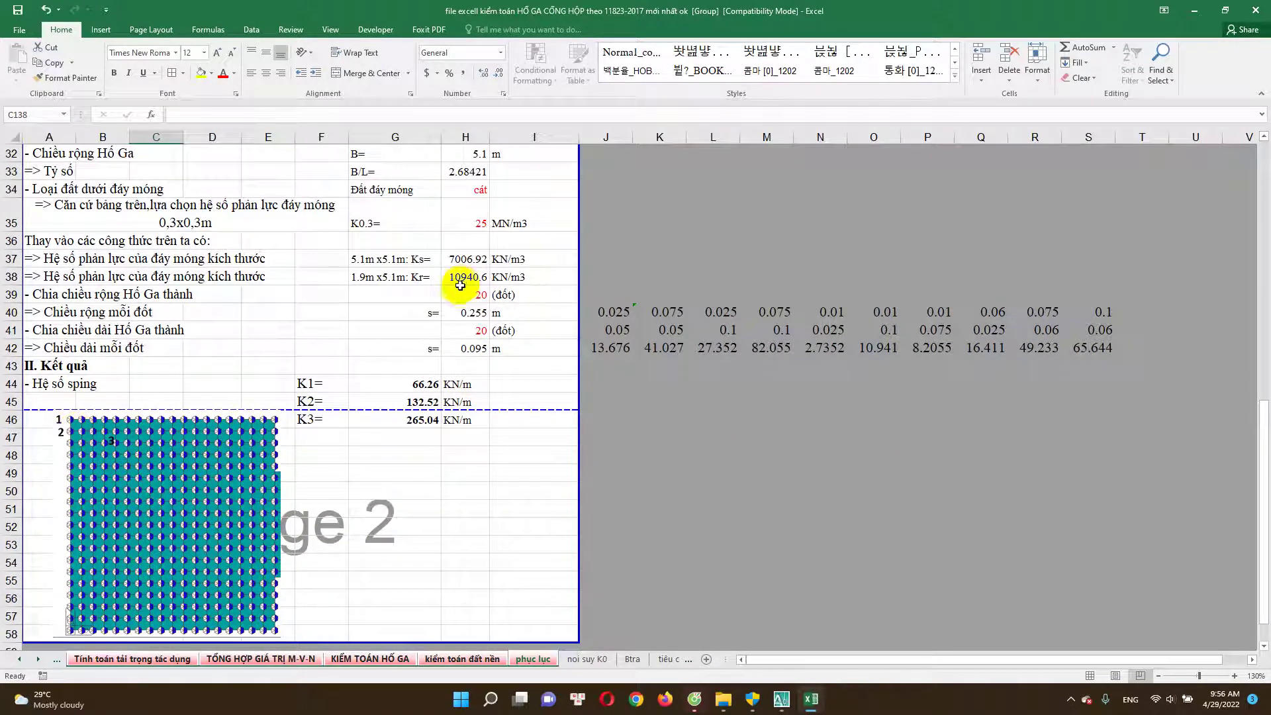
Inspect the strip count along the manhole length and the Kr subgrade modulus formula.
{"action": "left_click", "coordinate": [467, 330]}
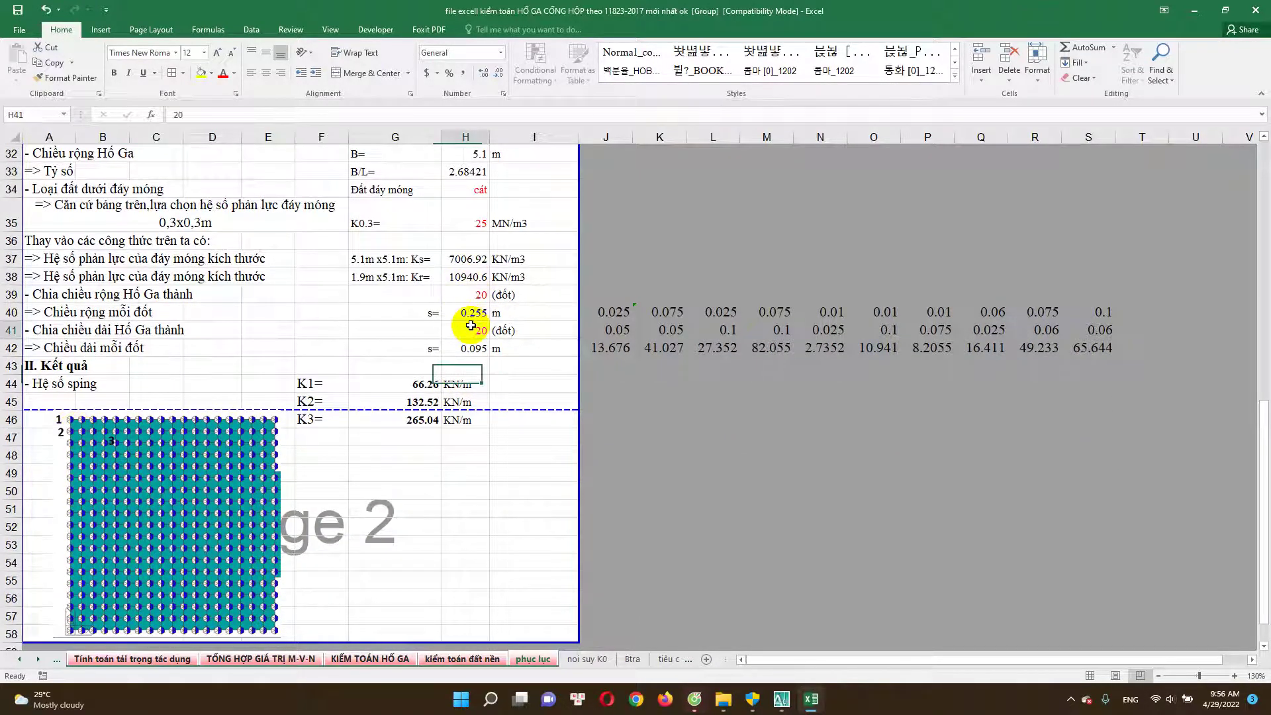
{"action": "left_click", "coordinate": [475, 278]}
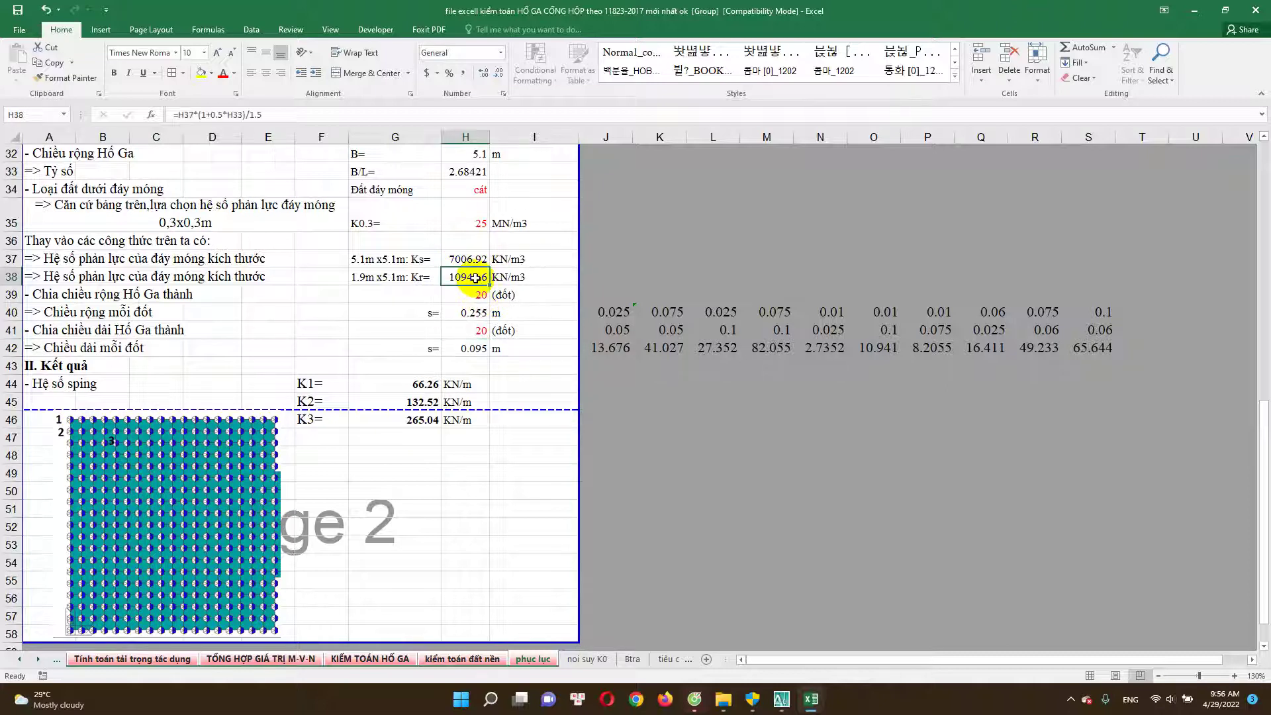
{"action": "double_click", "coordinate": [475, 278]}
{"action": "key", "text": "Escape"}
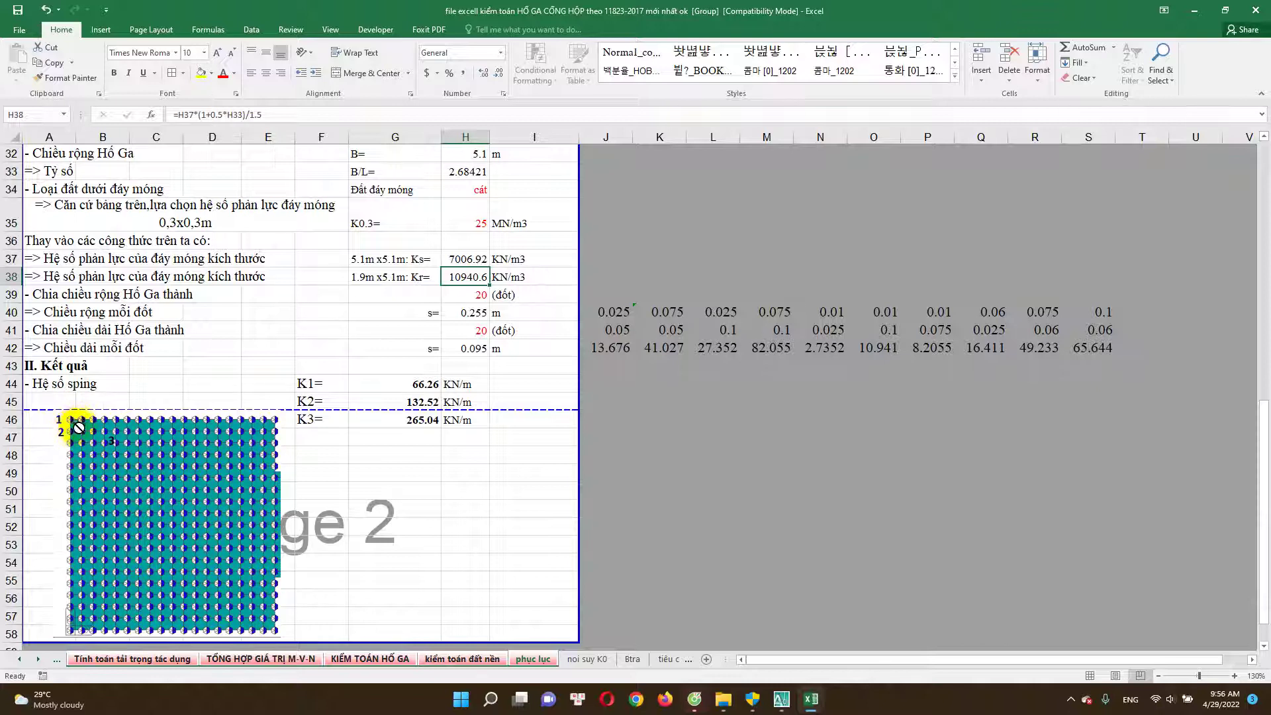
{"action": "scroll", "coordinate": [76, 438], "scroll_direction": "up", "scroll_amount": 1, "text": "ctrl"}
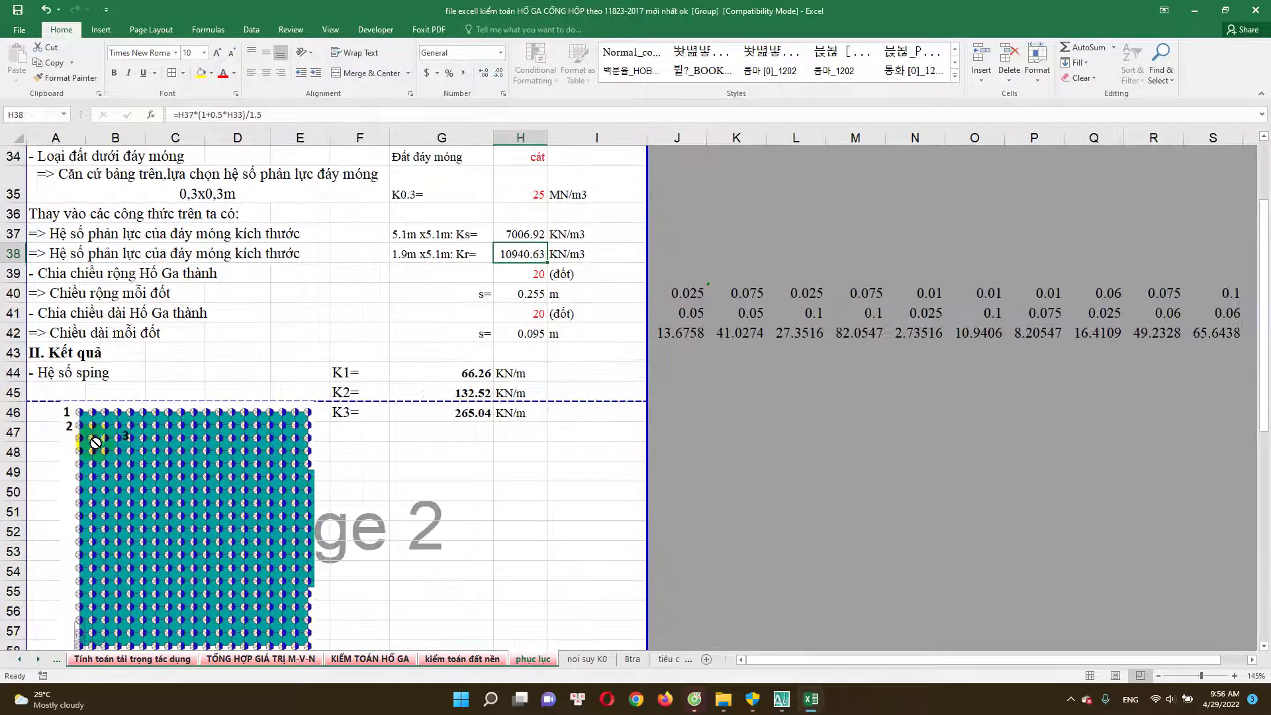
{"action": "scroll", "coordinate": [89, 389], "scroll_direction": "down", "scroll_amount": 1}
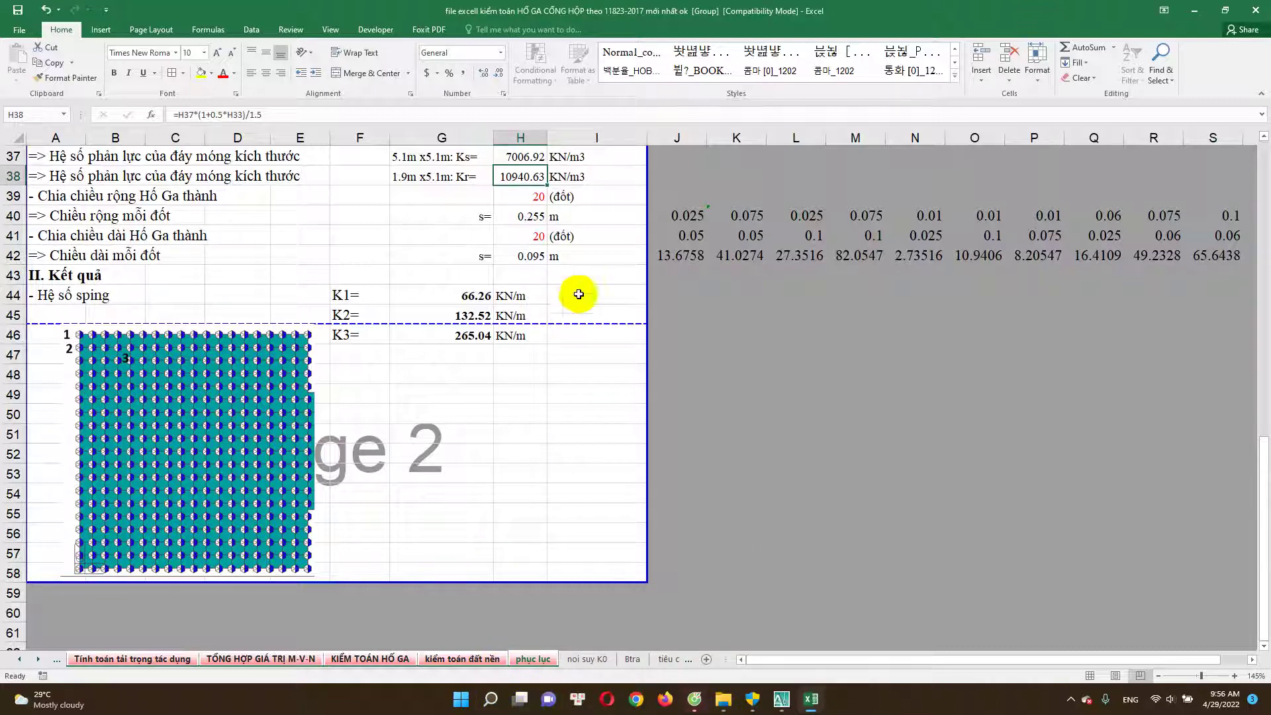
Launch Paint from Windows Search and choose red as the drawing colour.
{"action": "left_click", "coordinate": [496, 695]}
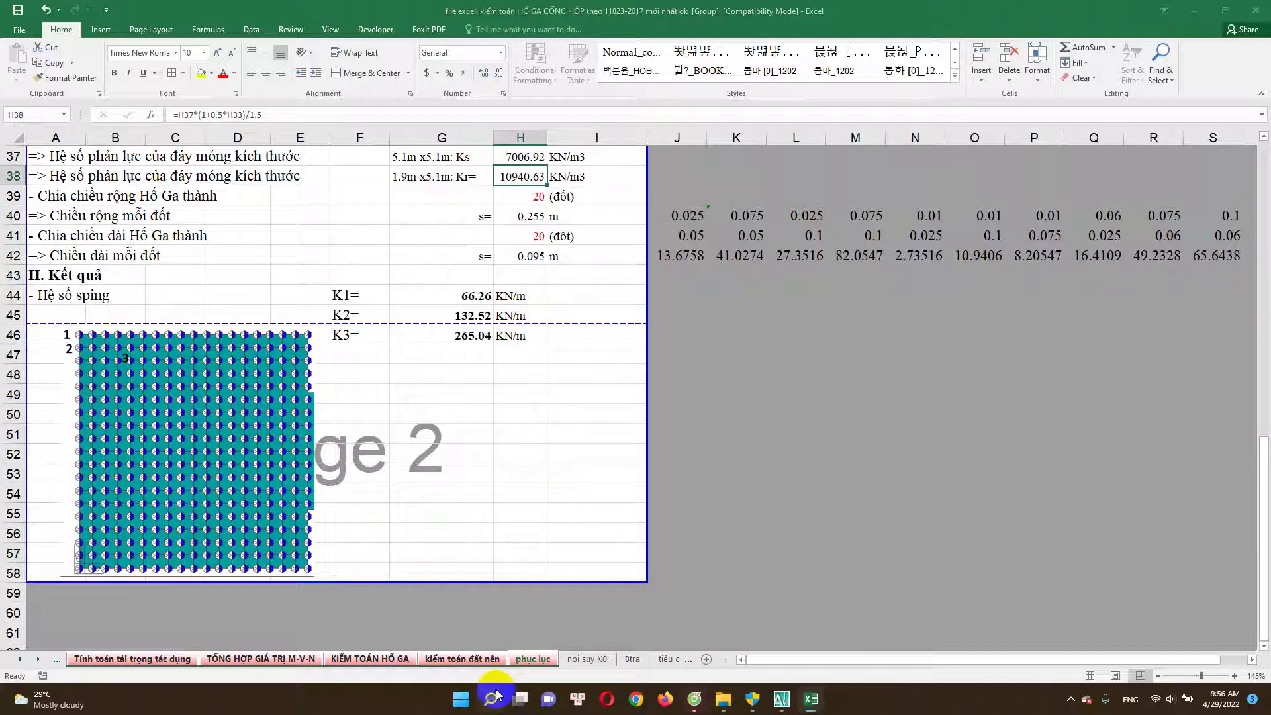
{"action": "left_click", "coordinate": [490, 703]}
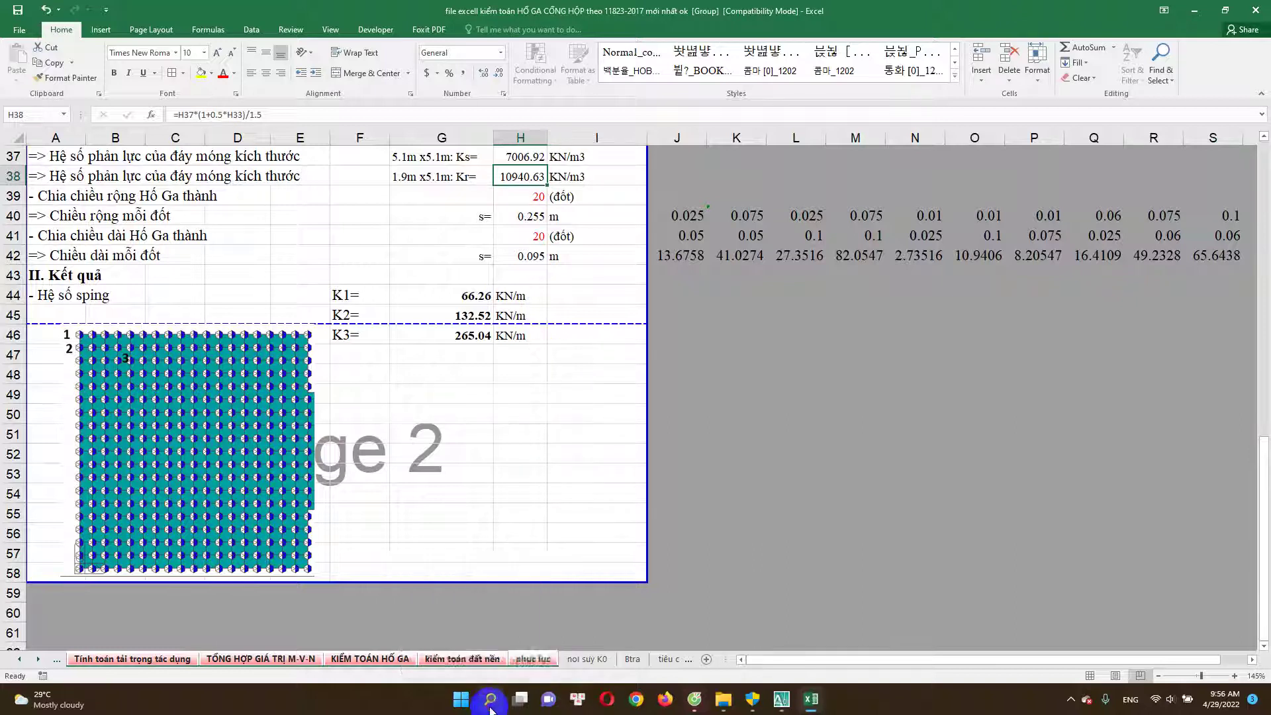
{"action": "left_click", "coordinate": [471, 519]}
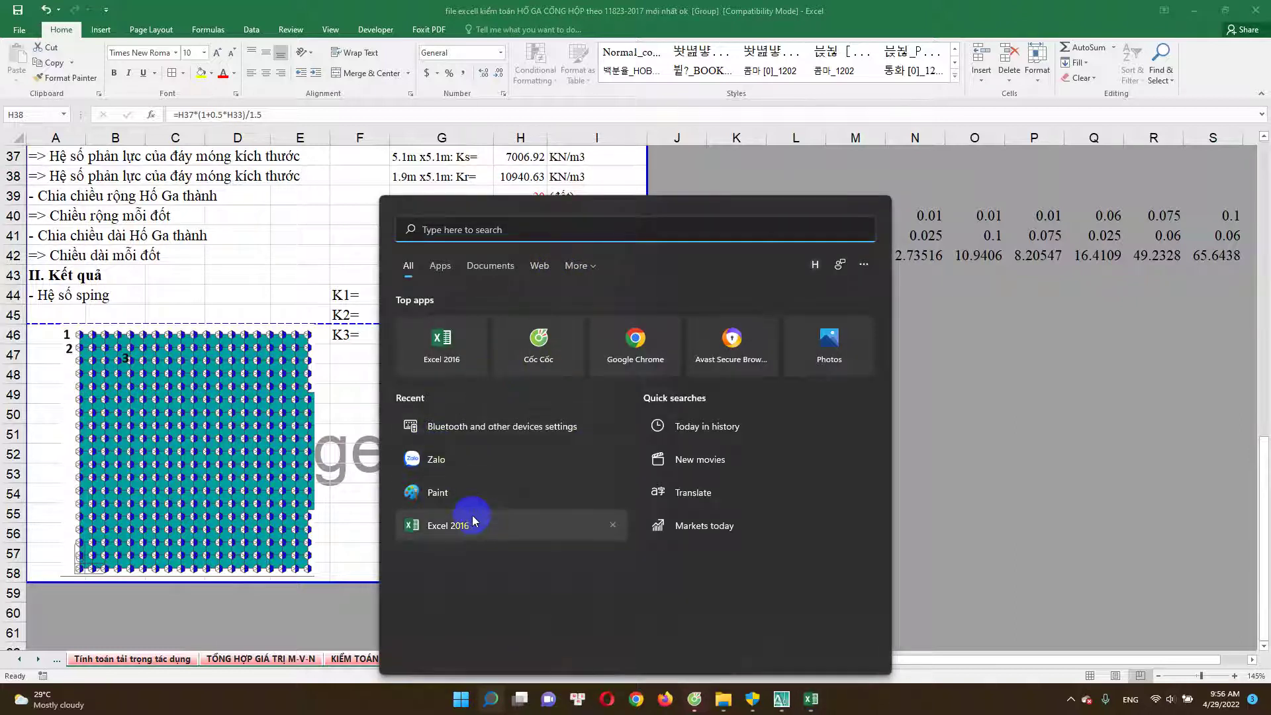
{"action": "left_click", "coordinate": [478, 499]}
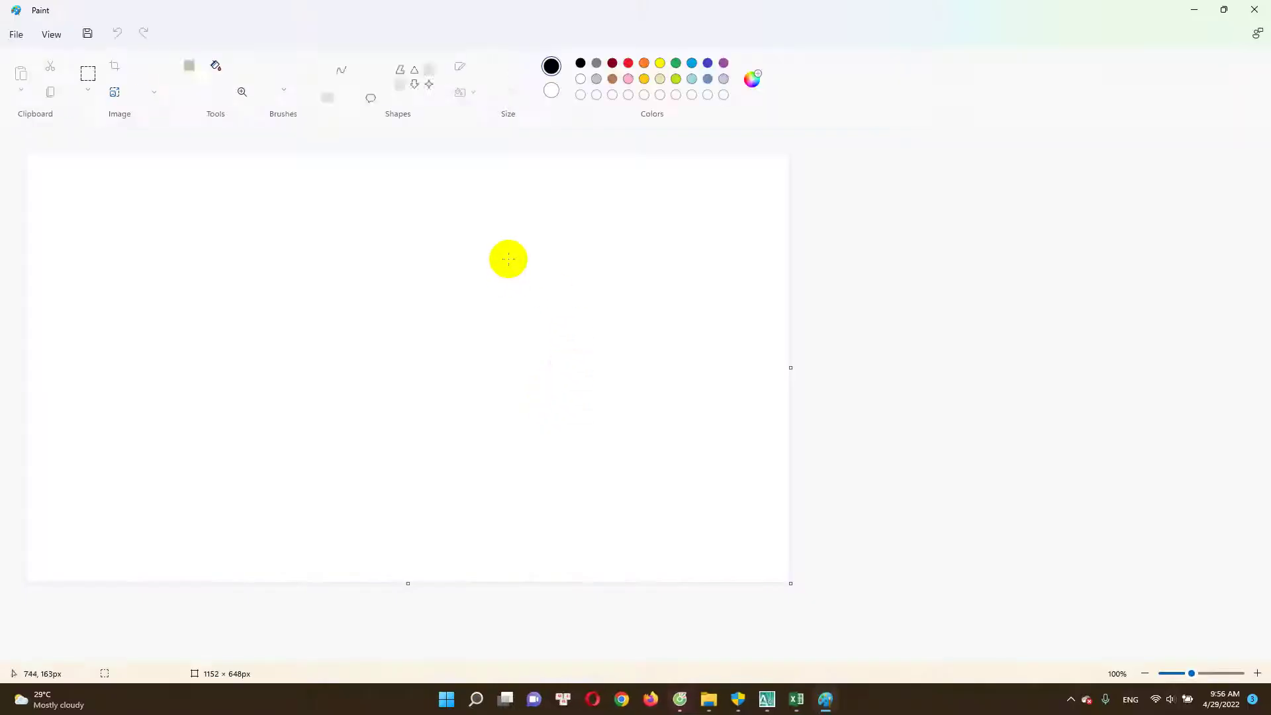
{"action": "left_click", "coordinate": [627, 65]}
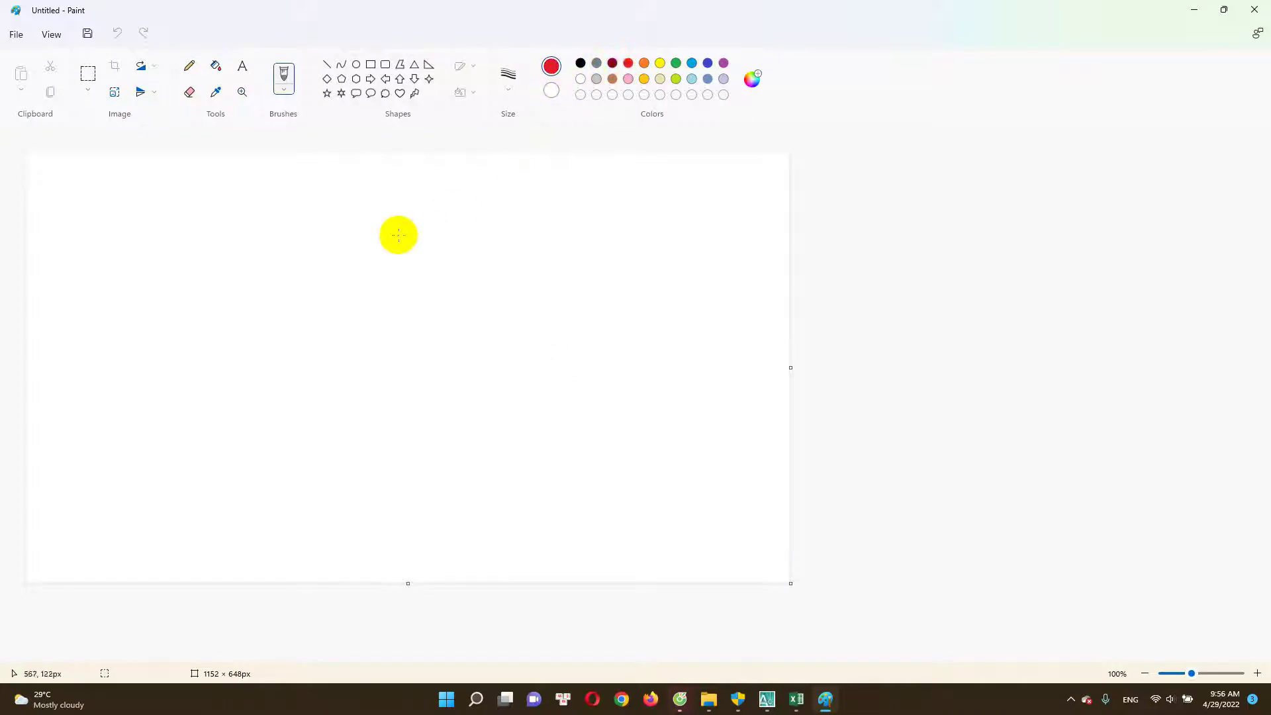
Draw a red rectangle and divide it into a 3×3 grid with two vertical and two horizontal lines.
{"action": "mouse_move", "coordinate": [372, 225]}
{"action": "left_mouse_down"}
{"action": "mouse_move", "coordinate": [363, 341]}
{"action": "mouse_move", "coordinate": [371, 215]}
{"action": "mouse_move", "coordinate": [551, 323]}
{"action": "mouse_move", "coordinate": [352, 336]}
{"action": "left_mouse_up"}
{"action": "left_click_drag", "start_coordinate": [431, 225], "coordinate": [435, 318]}
{"action": "left_click_drag", "start_coordinate": [502, 221], "coordinate": [491, 349]}
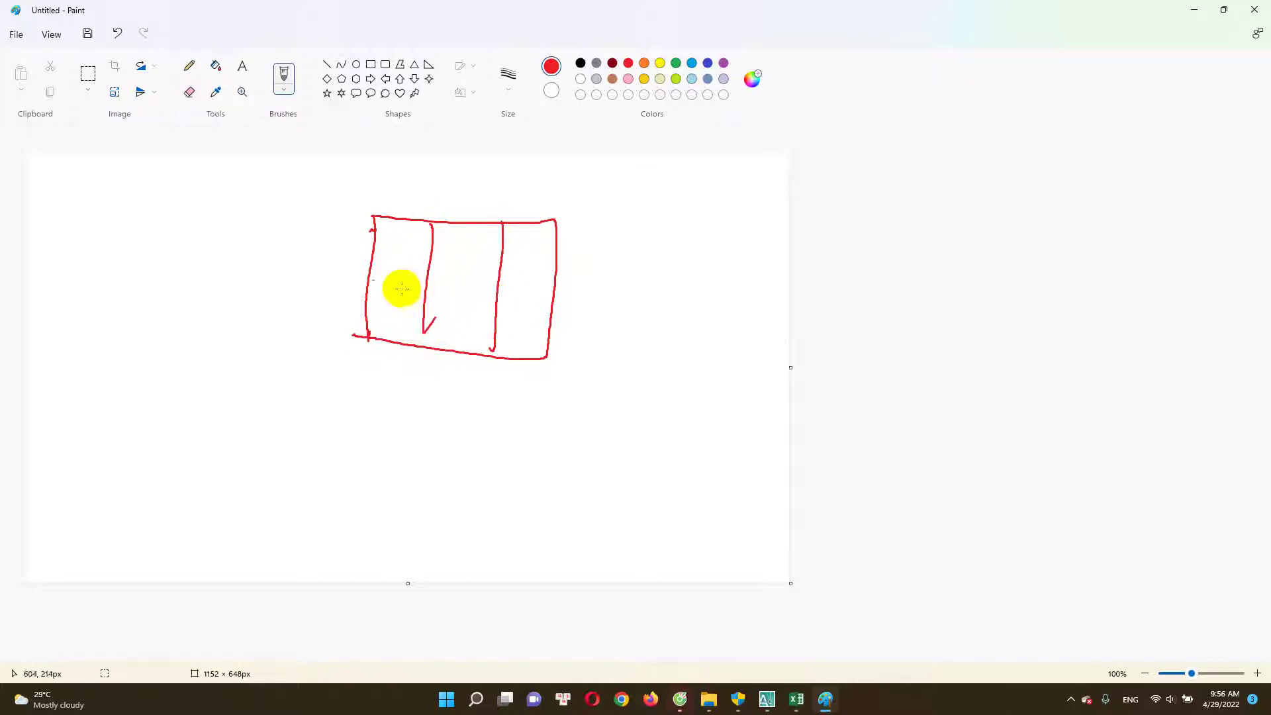
{"action": "left_click_drag", "start_coordinate": [371, 260], "coordinate": [584, 274]}
{"action": "left_click_drag", "start_coordinate": [356, 295], "coordinate": [562, 312]}
Hatch the top-left, centre-right and middle-left cells, then return to Excel.
{"action": "mouse_move", "coordinate": [375, 218]}
{"action": "left_mouse_down"}
{"action": "mouse_move", "coordinate": [408, 222]}
{"action": "mouse_move", "coordinate": [372, 238]}
{"action": "mouse_move", "coordinate": [391, 212]}
{"action": "mouse_move", "coordinate": [390, 235]}
{"action": "left_mouse_up"}
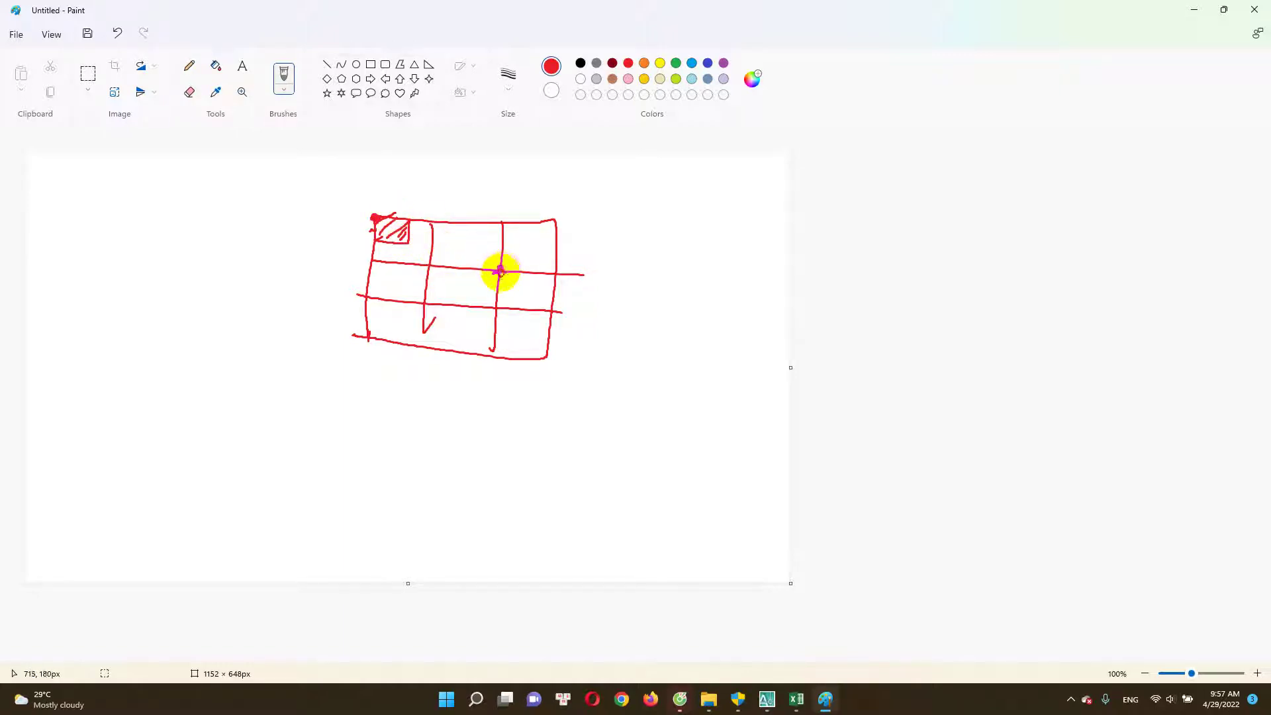
{"action": "left_click", "coordinate": [500, 270]}
{"action": "mouse_move", "coordinate": [466, 251]}
{"action": "left_mouse_down"}
{"action": "mouse_move", "coordinate": [460, 283]}
{"action": "mouse_move", "coordinate": [531, 289]}
{"action": "mouse_move", "coordinate": [540, 252]}
{"action": "mouse_move", "coordinate": [471, 241]}
{"action": "mouse_move", "coordinate": [522, 244]}
{"action": "mouse_move", "coordinate": [481, 273]}
{"action": "mouse_move", "coordinate": [519, 278]}
{"action": "mouse_move", "coordinate": [473, 266]}
{"action": "left_mouse_up"}
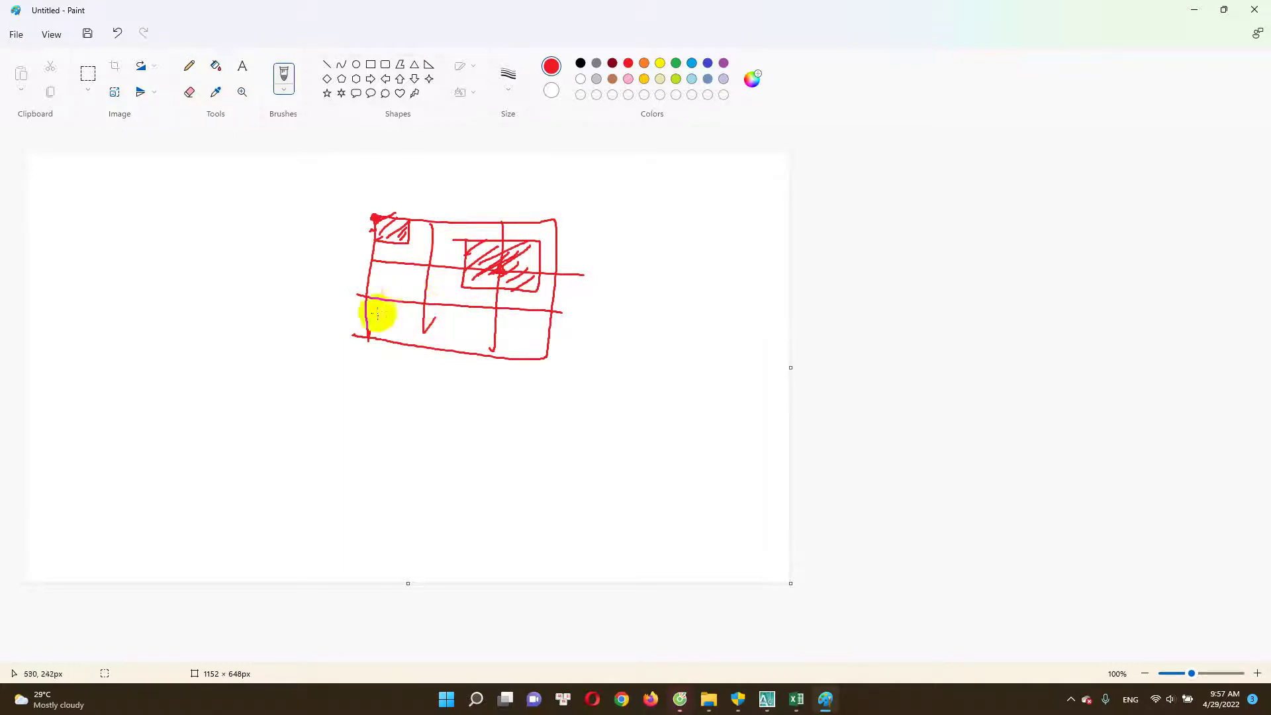
{"action": "mouse_move", "coordinate": [366, 276]}
{"action": "left_mouse_down"}
{"action": "mouse_move", "coordinate": [393, 278]}
{"action": "mouse_move", "coordinate": [401, 311]}
{"action": "mouse_move", "coordinate": [367, 316]}
{"action": "mouse_move", "coordinate": [384, 314]}
{"action": "left_mouse_up"}
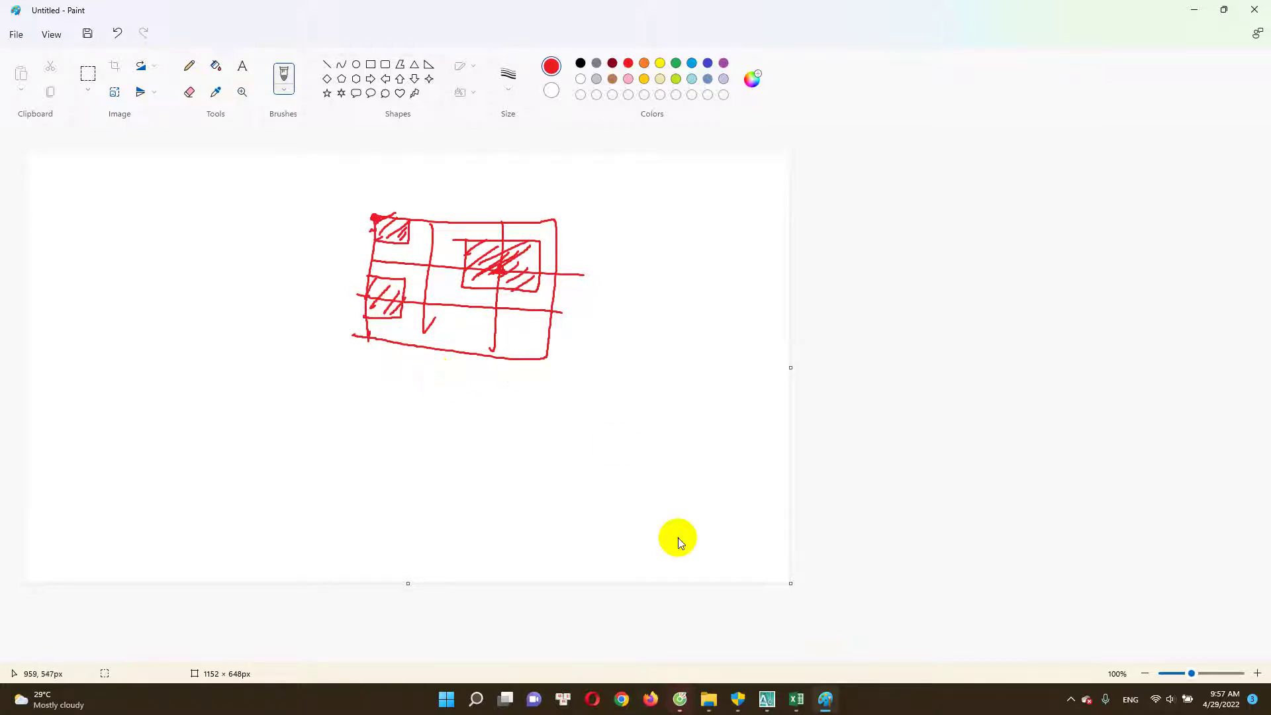
{"action": "left_click", "coordinate": [799, 700]}
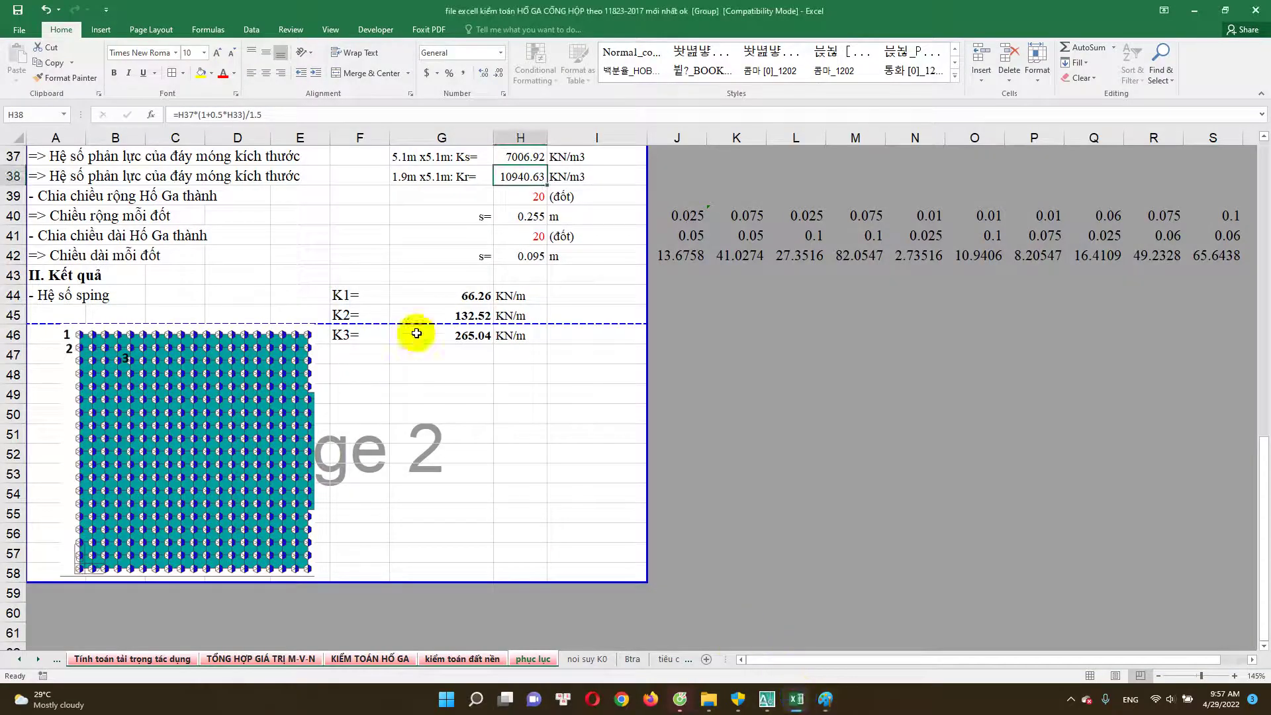
Check the K1 and K2 spring formulas in G44 and G45, then minimize Excel and Paint.
{"action": "left_click", "coordinate": [480, 335]}
{"action": "left_click", "coordinate": [479, 296]}
{"action": "double_click", "coordinate": [479, 296]}
{"action": "left_click", "coordinate": [476, 316]}
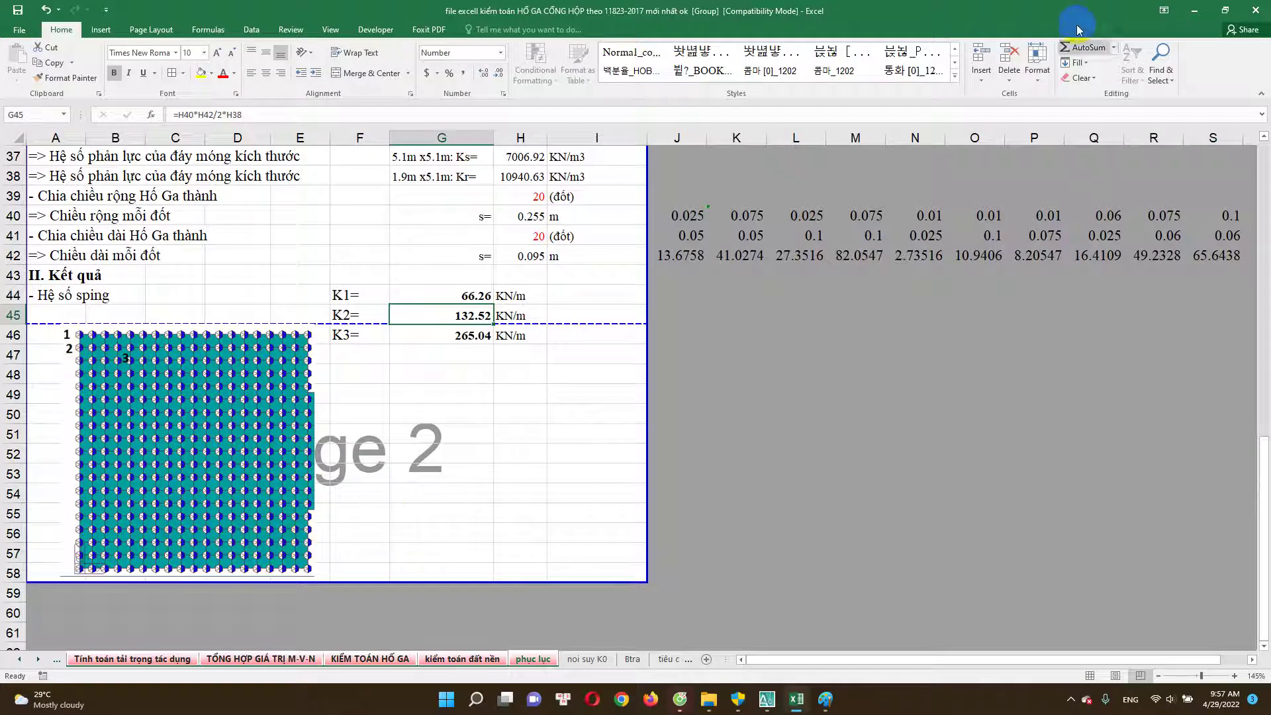
{"action": "left_click", "coordinate": [1189, 12]}
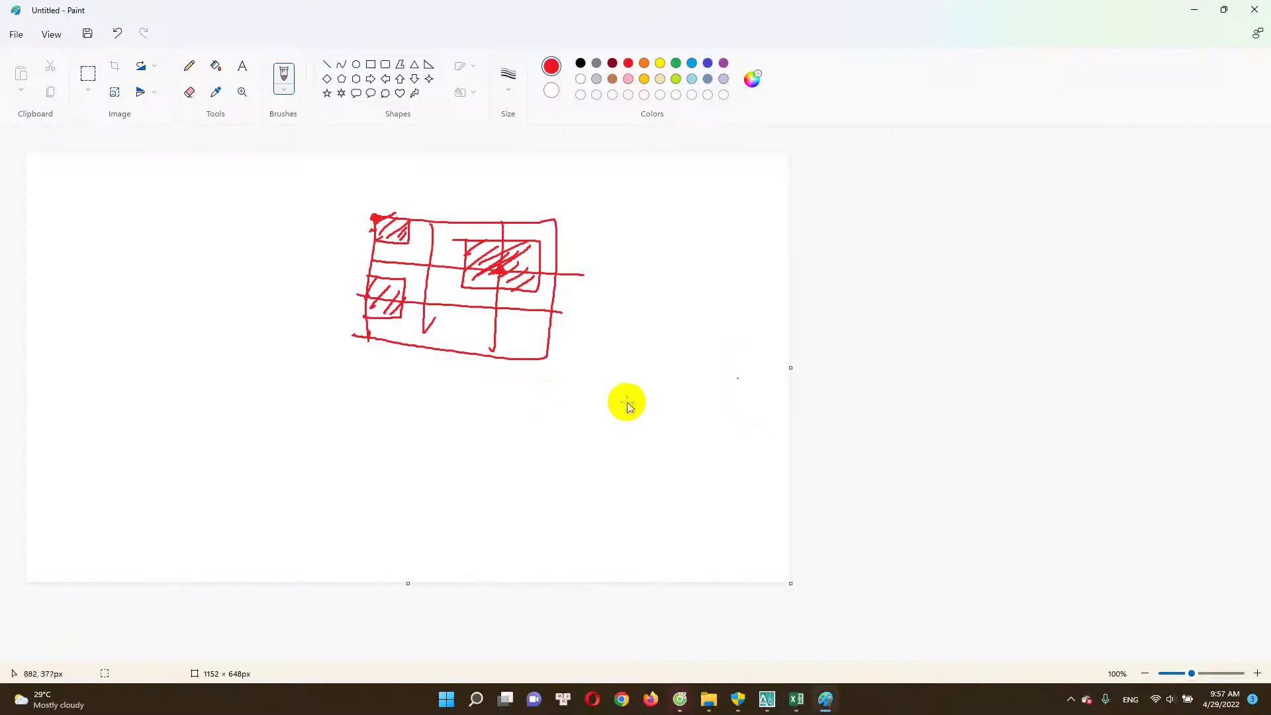
{"action": "left_click", "coordinate": [1190, 11]}
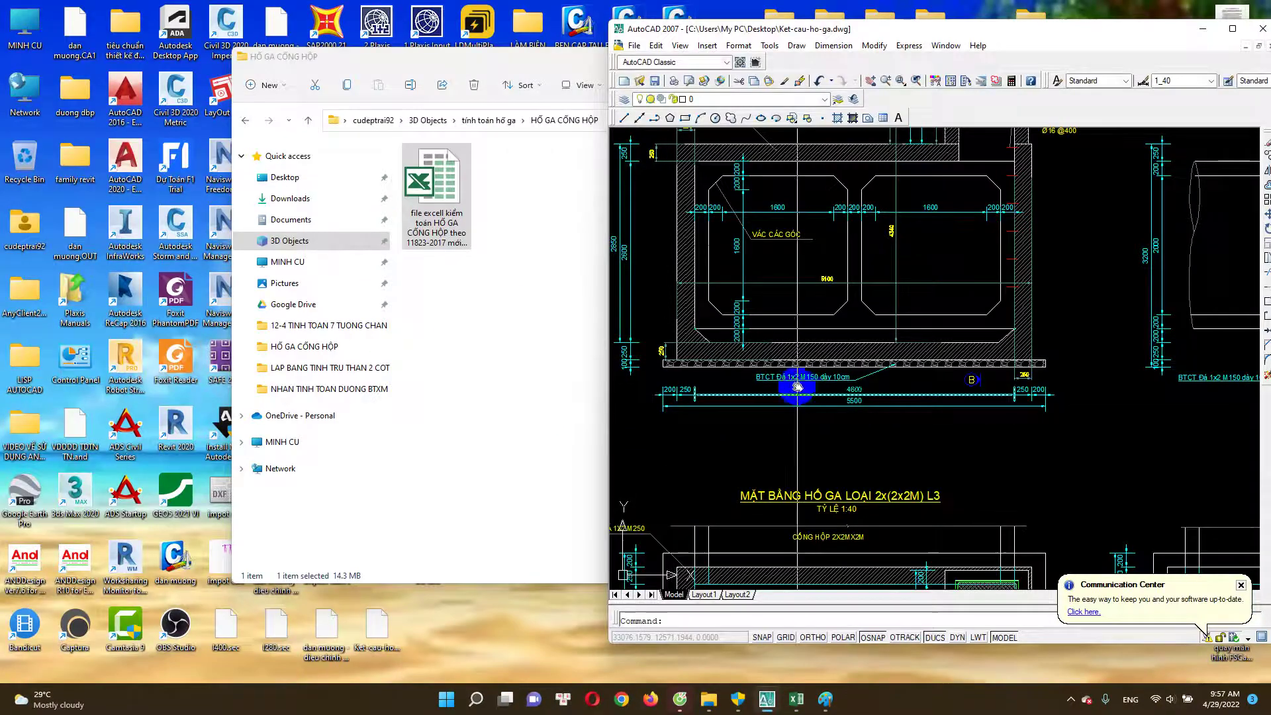
Pan to reveal section C-C and zoom out, then bring File Explorer forward and put it away.
{"action": "left_click_drag", "start_coordinate": [785, 377], "coordinate": [752, 371]}
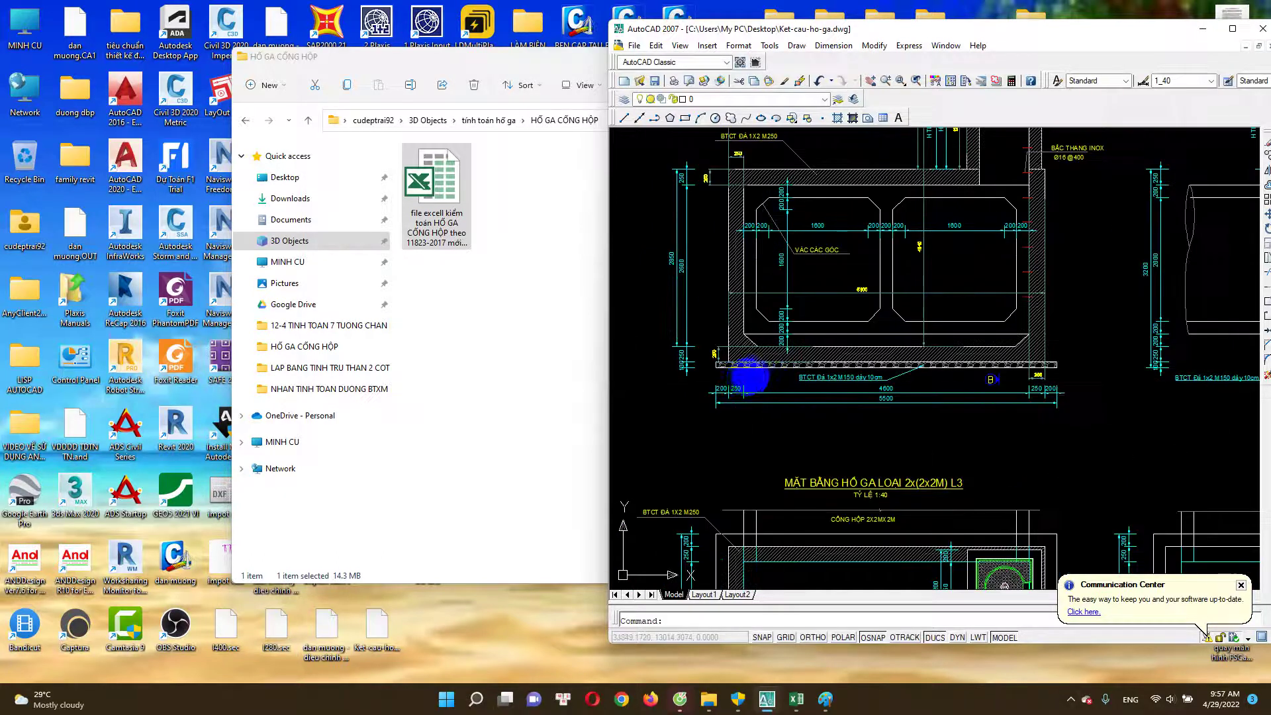
{"action": "left_click_drag", "start_coordinate": [1035, 377], "coordinate": [811, 377]}
{"action": "scroll", "coordinate": [811, 377], "scroll_direction": "down", "scroll_amount": 2}
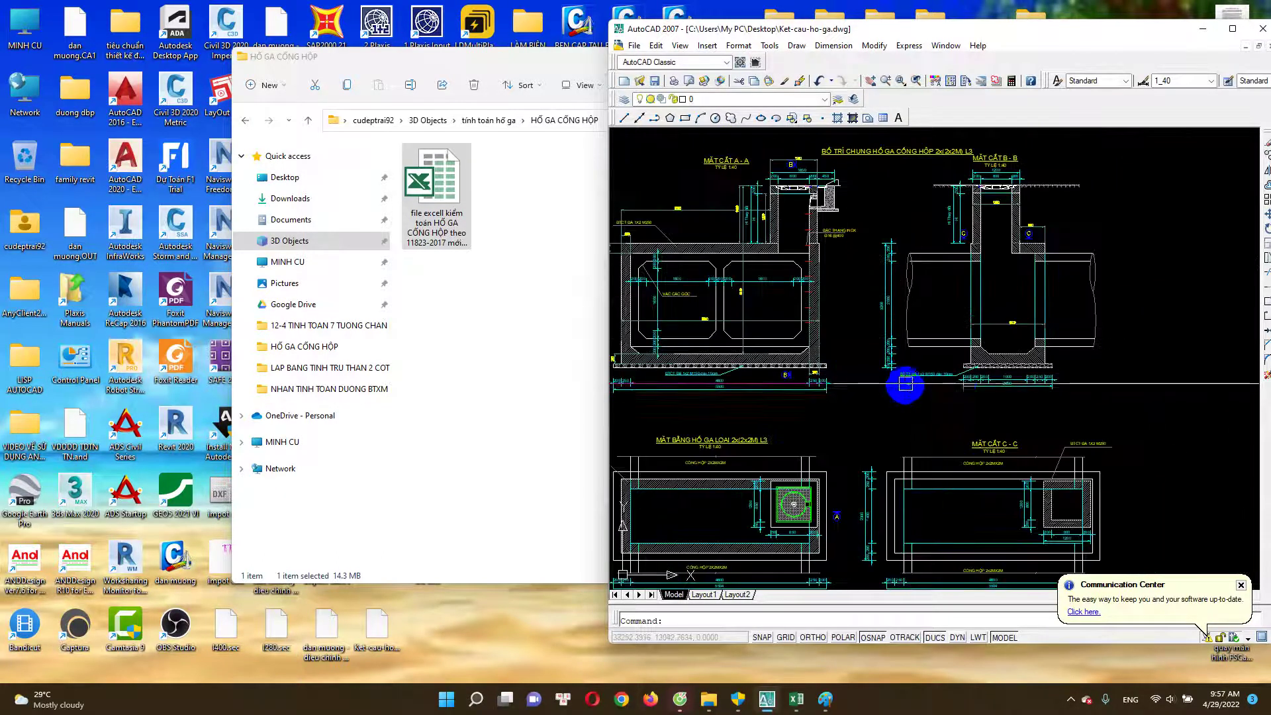
{"action": "double_click", "coordinate": [482, 57]}
{"action": "left_click", "coordinate": [1019, 61]}
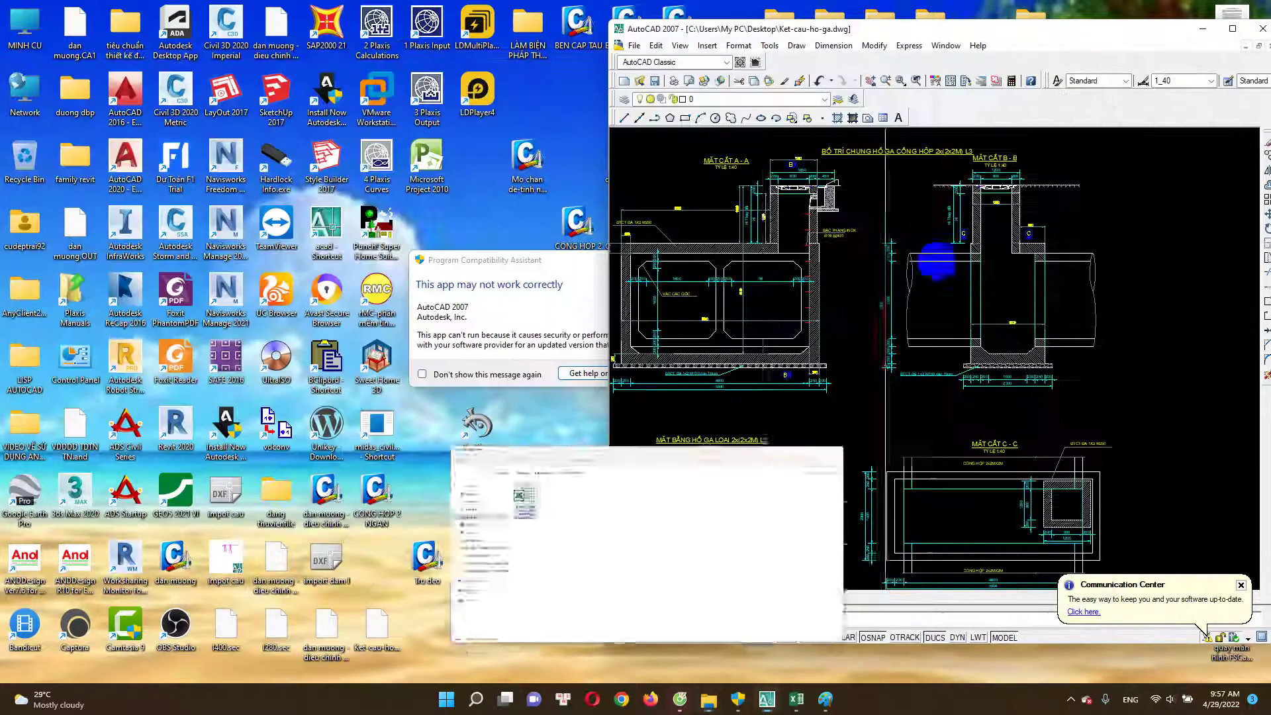
Open Cốc Cốc, dismiss the blocked-extension notice, and show the channel's playlists.
{"action": "left_click", "coordinate": [682, 699]}
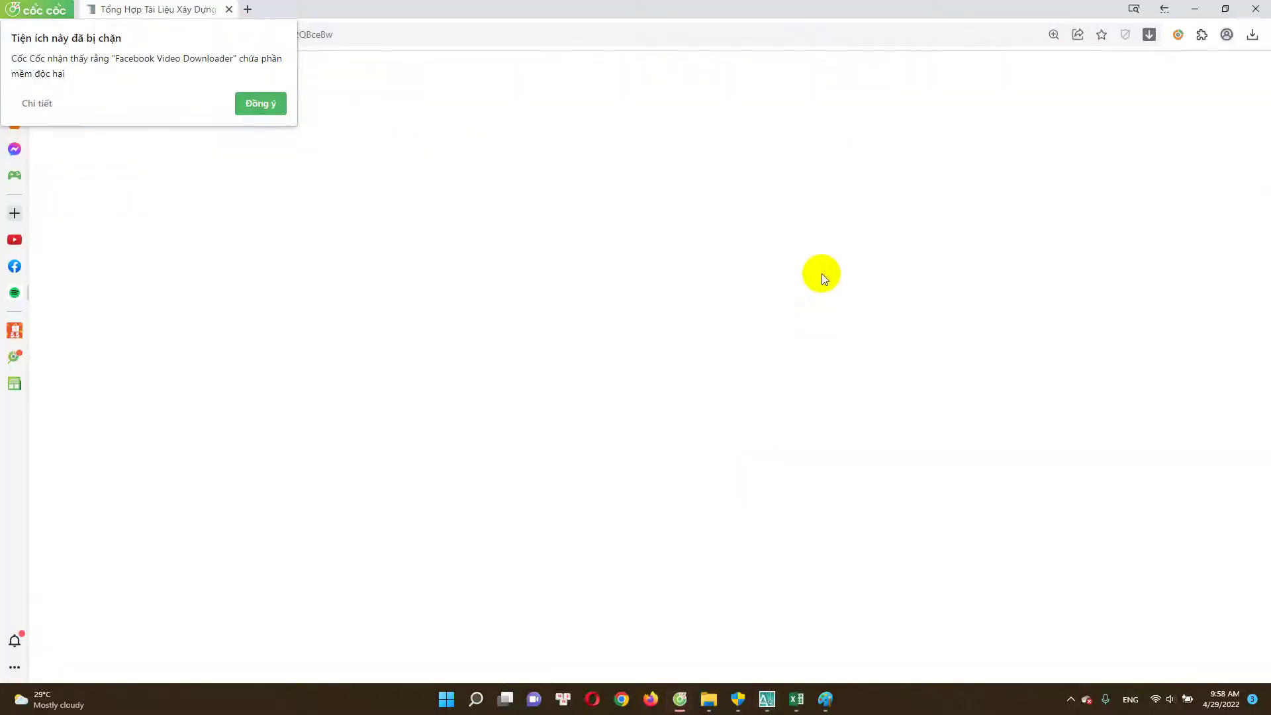
{"action": "left_click", "coordinate": [258, 104]}
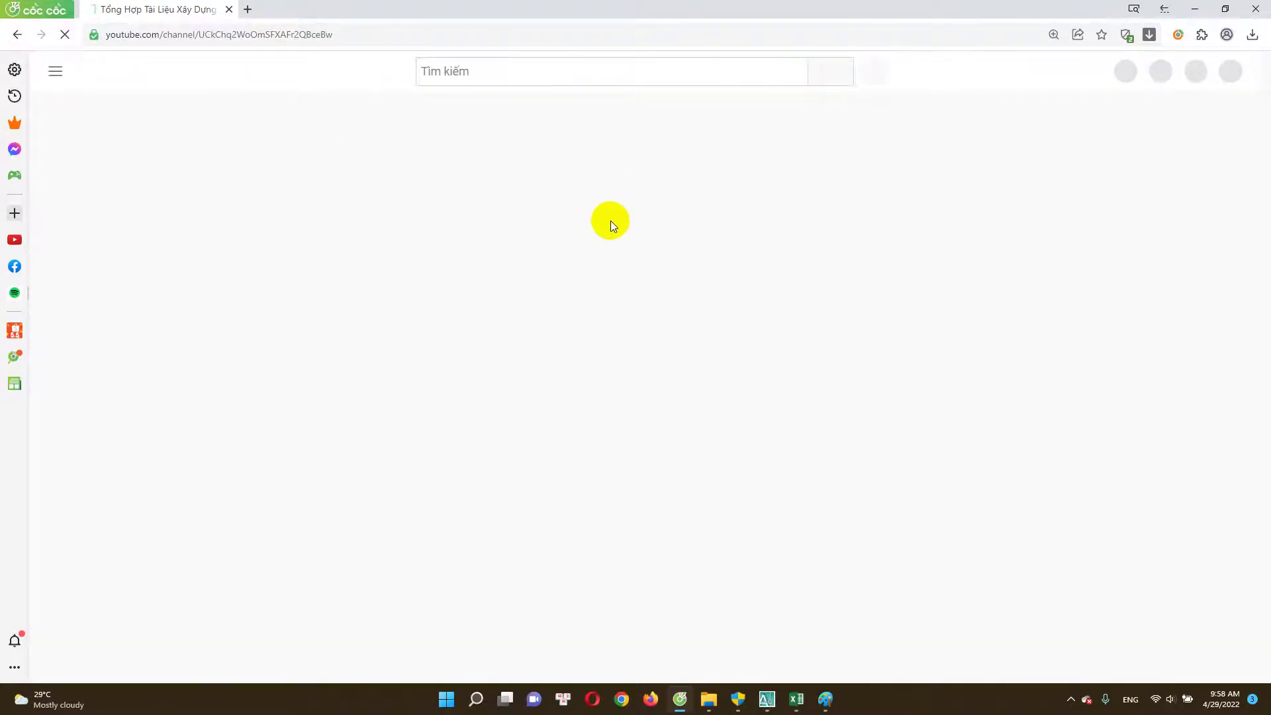
{"action": "scroll", "coordinate": [683, 303], "scroll_direction": "down", "scroll_amount": 2}
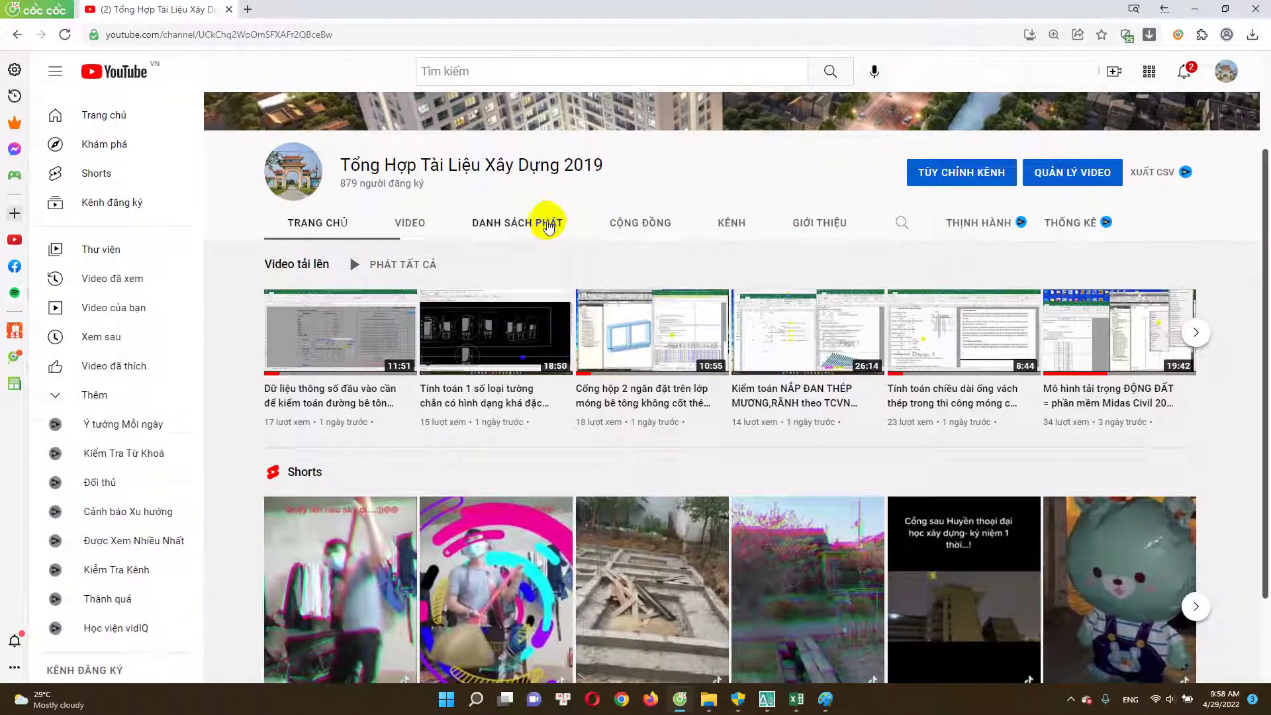
{"action": "scroll", "coordinate": [539, 238], "scroll_direction": "up", "scroll_amount": 1}
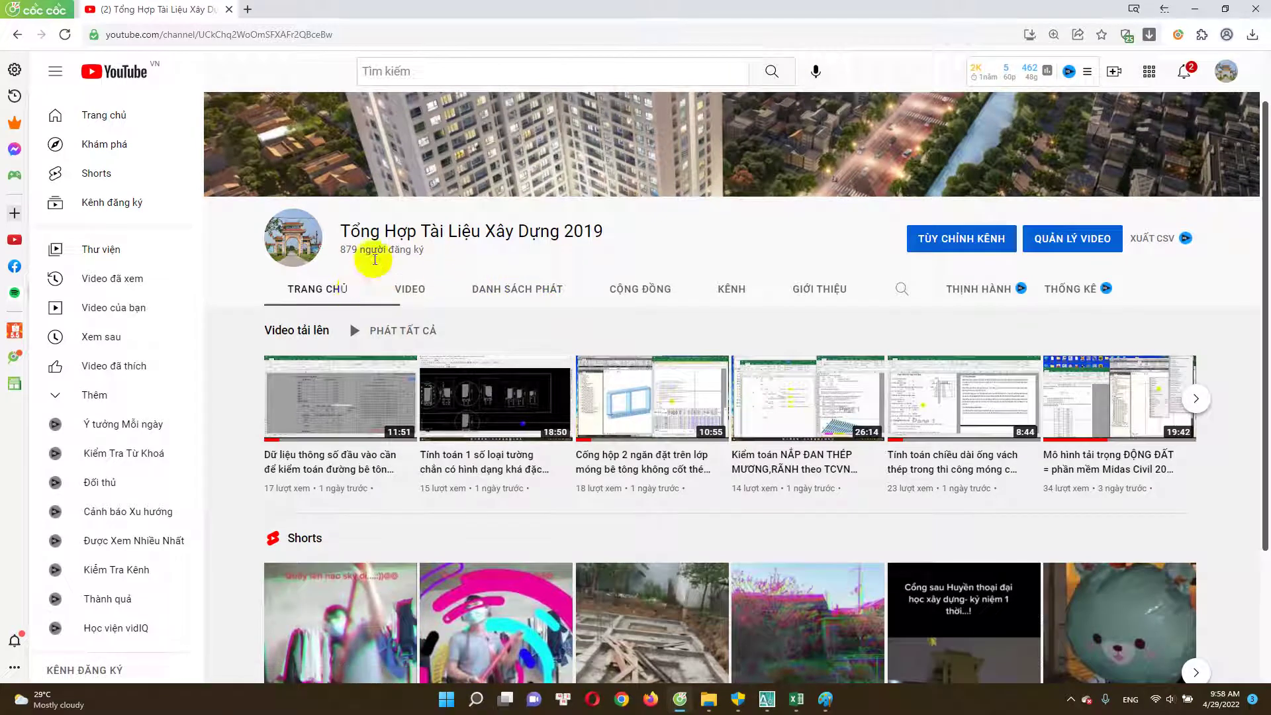
{"action": "left_click", "coordinate": [533, 291]}
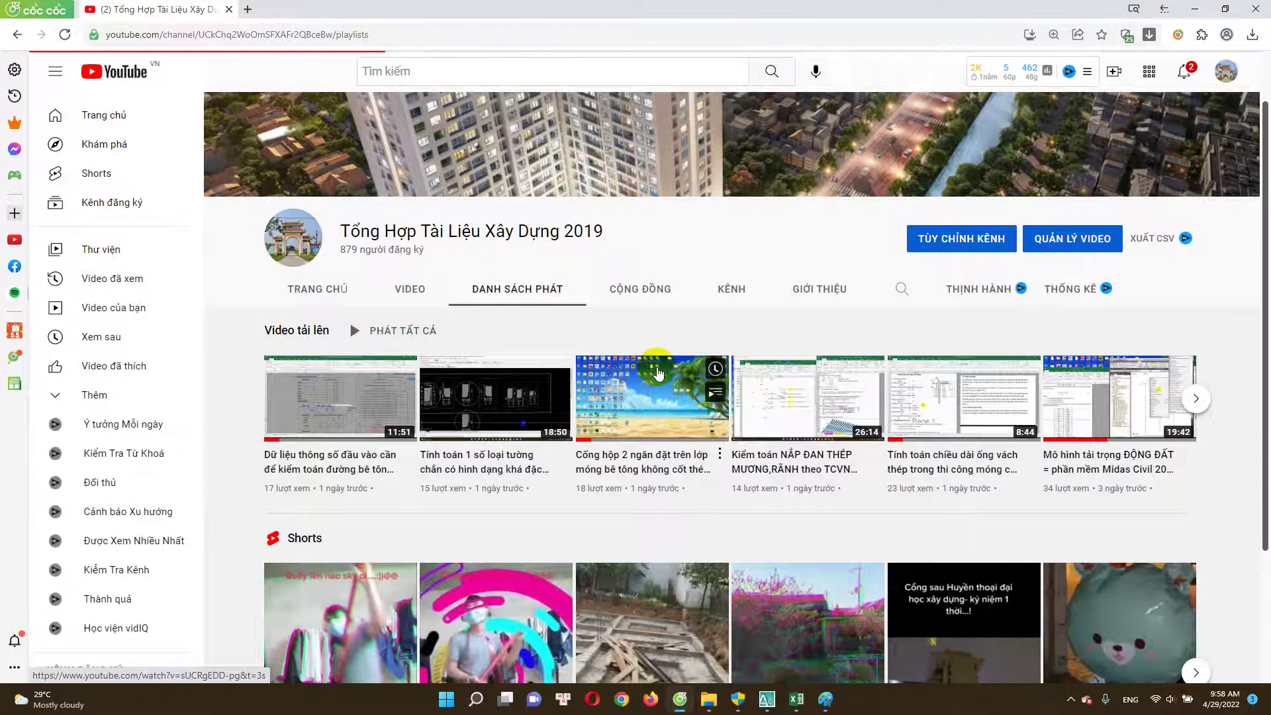
Browse the channel's playlist grid and start the 'Excel + mô hình hố ga' playlist.
{"action": "scroll", "coordinate": [661, 384], "scroll_direction": "down", "scroll_amount": 3}
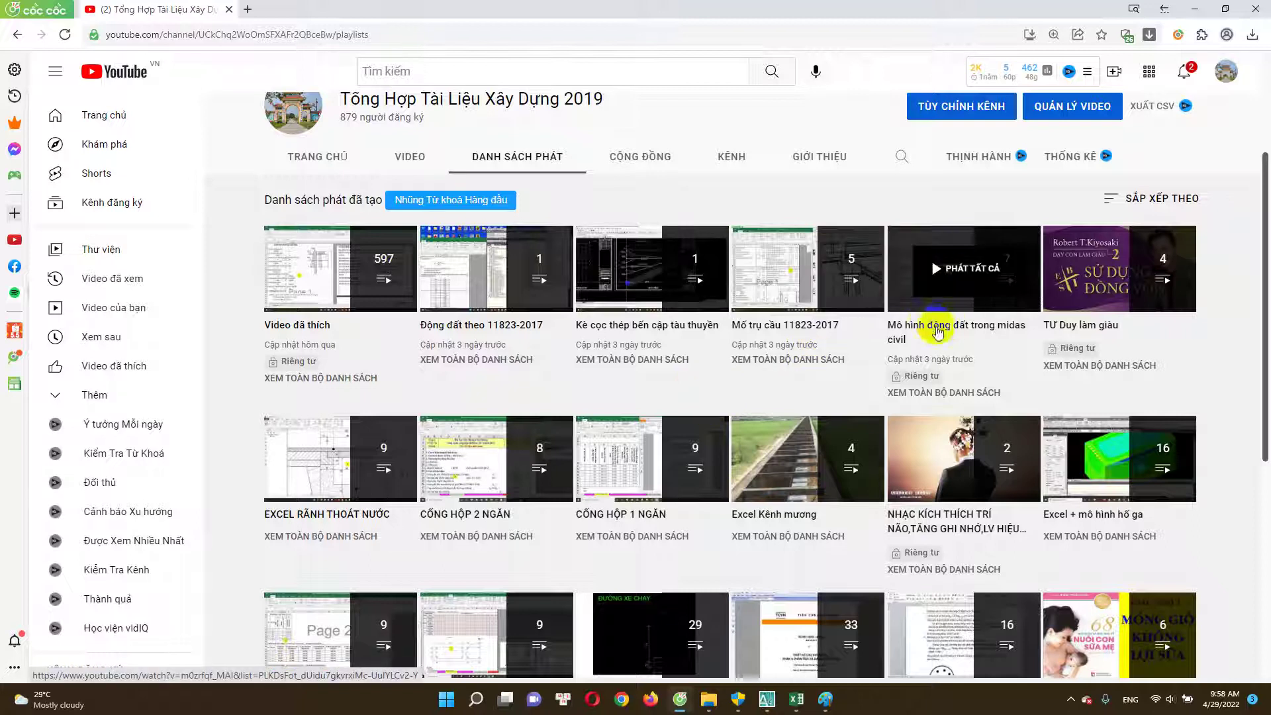
{"action": "scroll", "coordinate": [629, 430], "scroll_direction": "down", "scroll_amount": 2}
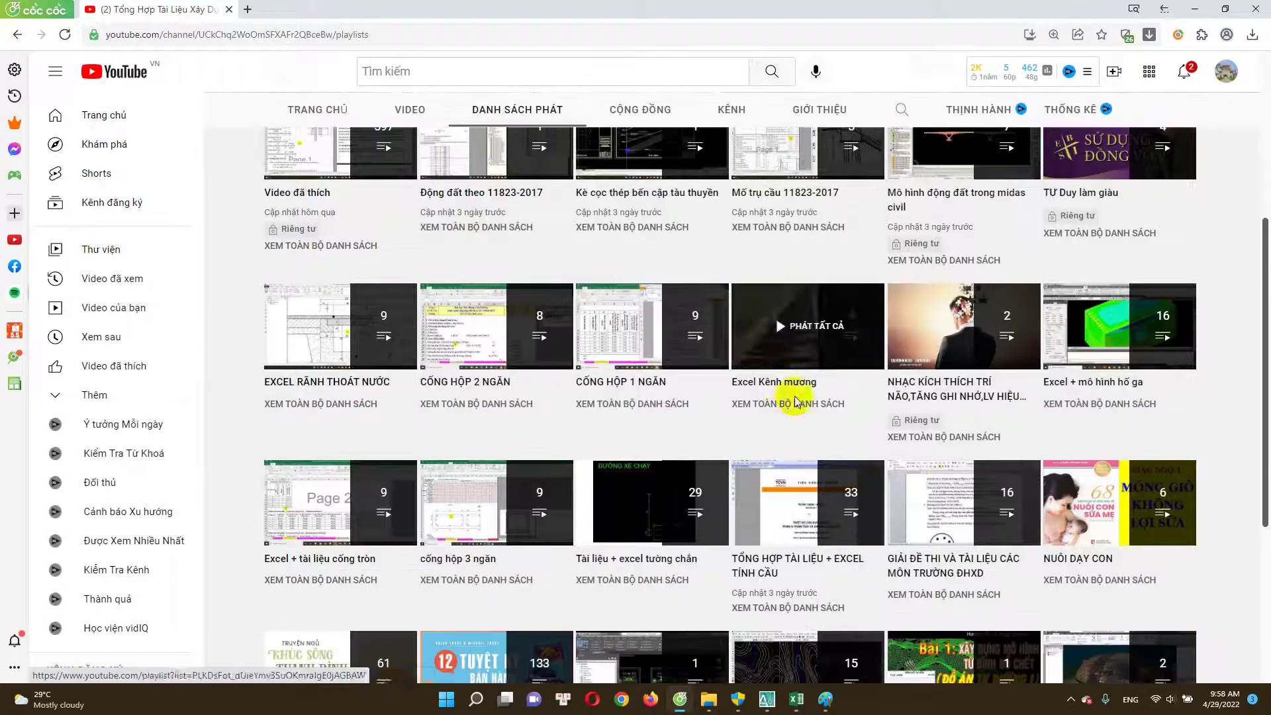
{"action": "mouse_move", "coordinate": [495, 268]}
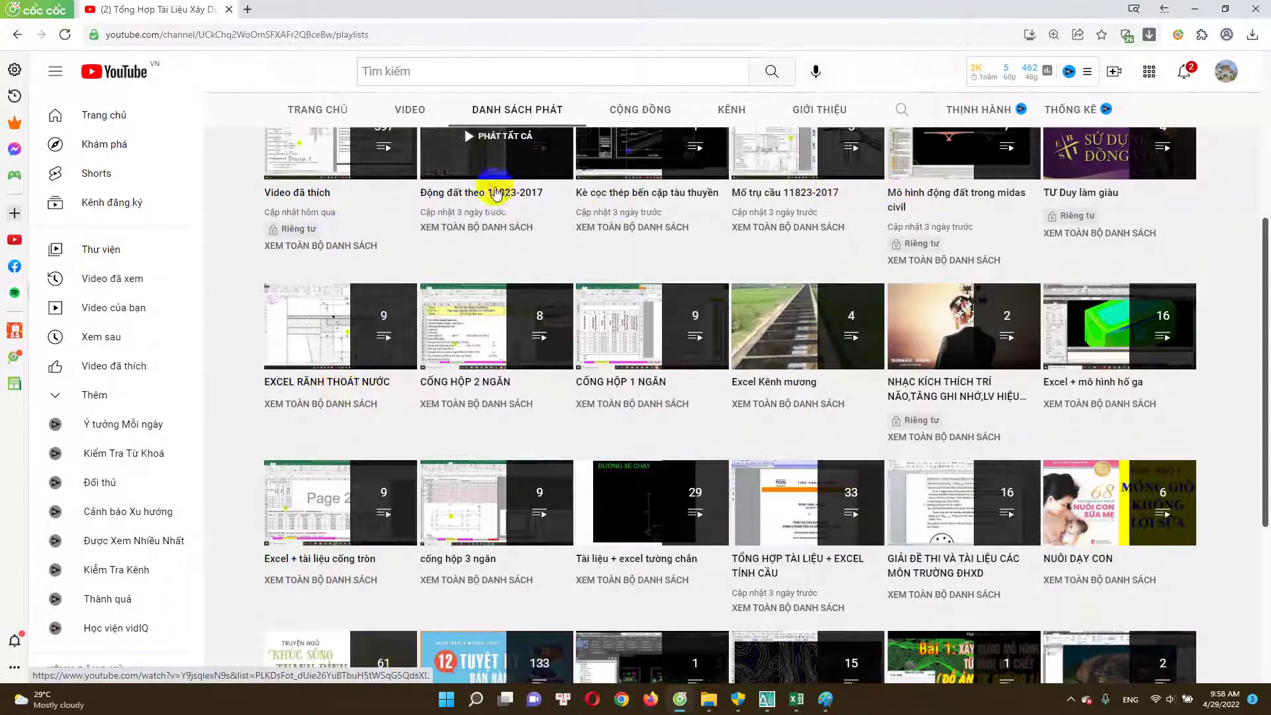
{"action": "scroll", "coordinate": [464, 199], "scroll_direction": "up", "scroll_amount": 1}
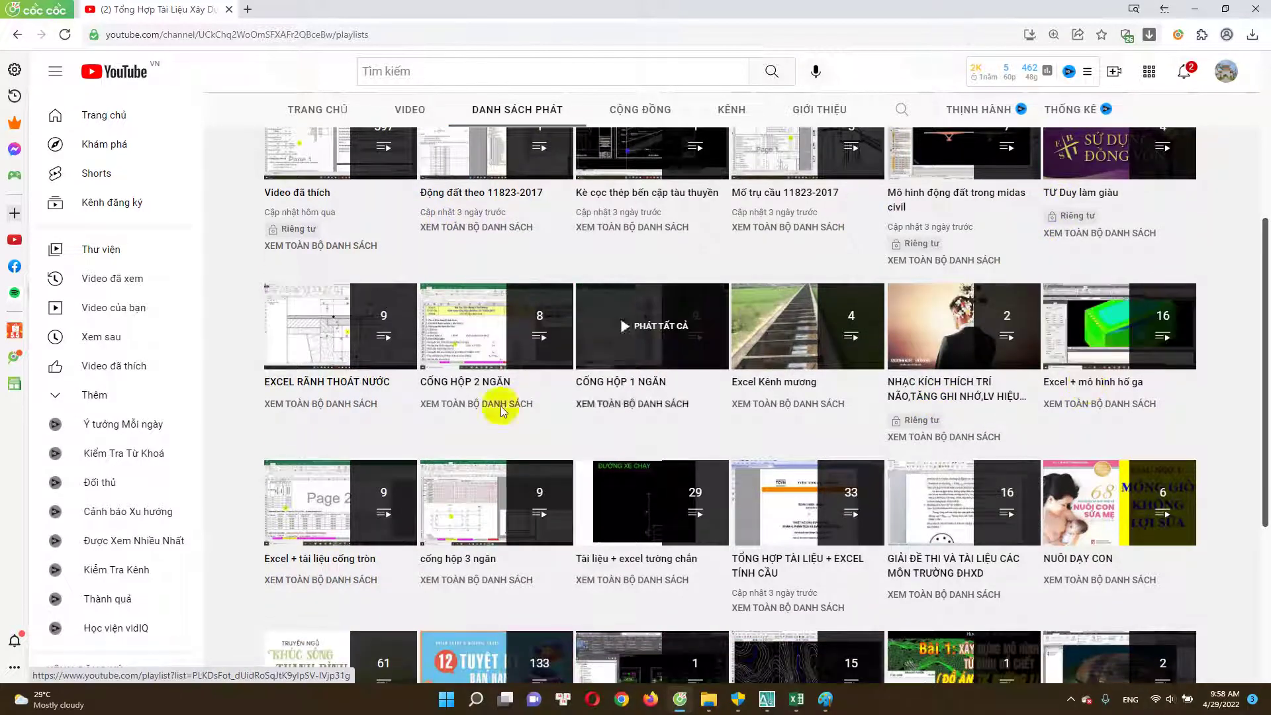
{"action": "scroll", "coordinate": [354, 253], "scroll_direction": "up", "scroll_amount": 2}
{"action": "scroll", "coordinate": [1137, 287], "scroll_direction": "down", "scroll_amount": 1}
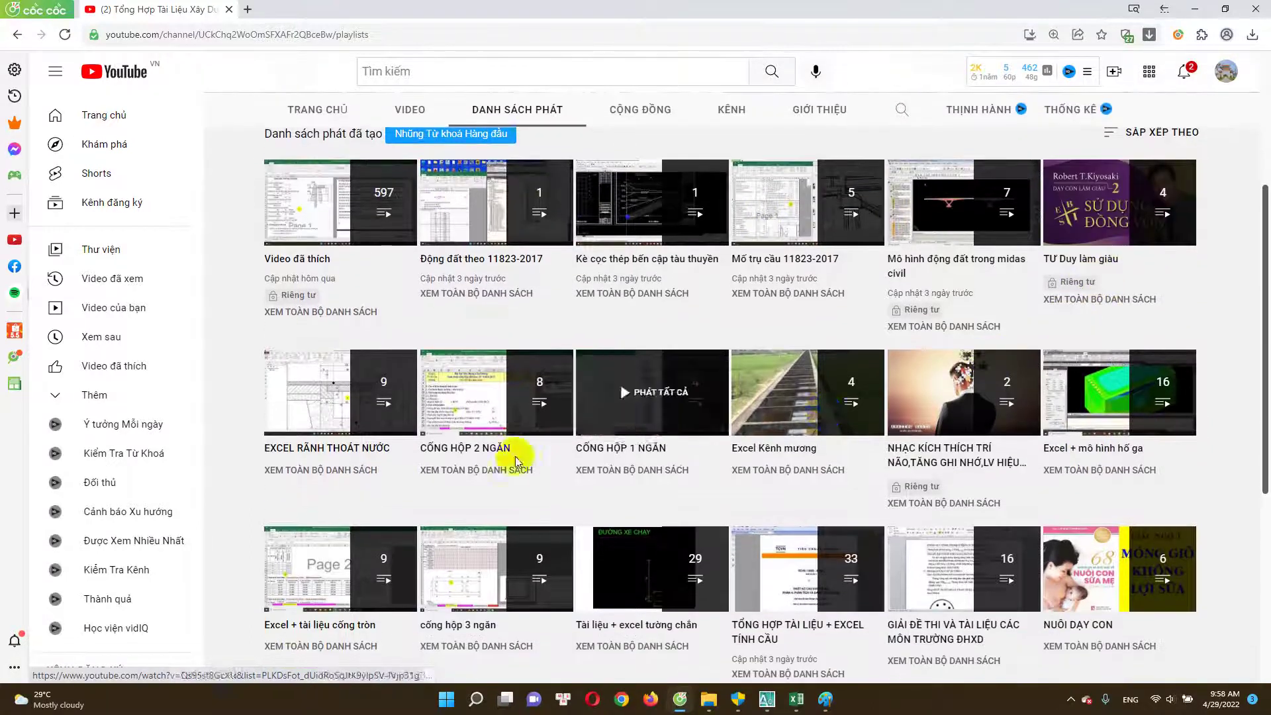
{"action": "left_click", "coordinate": [1110, 456]}
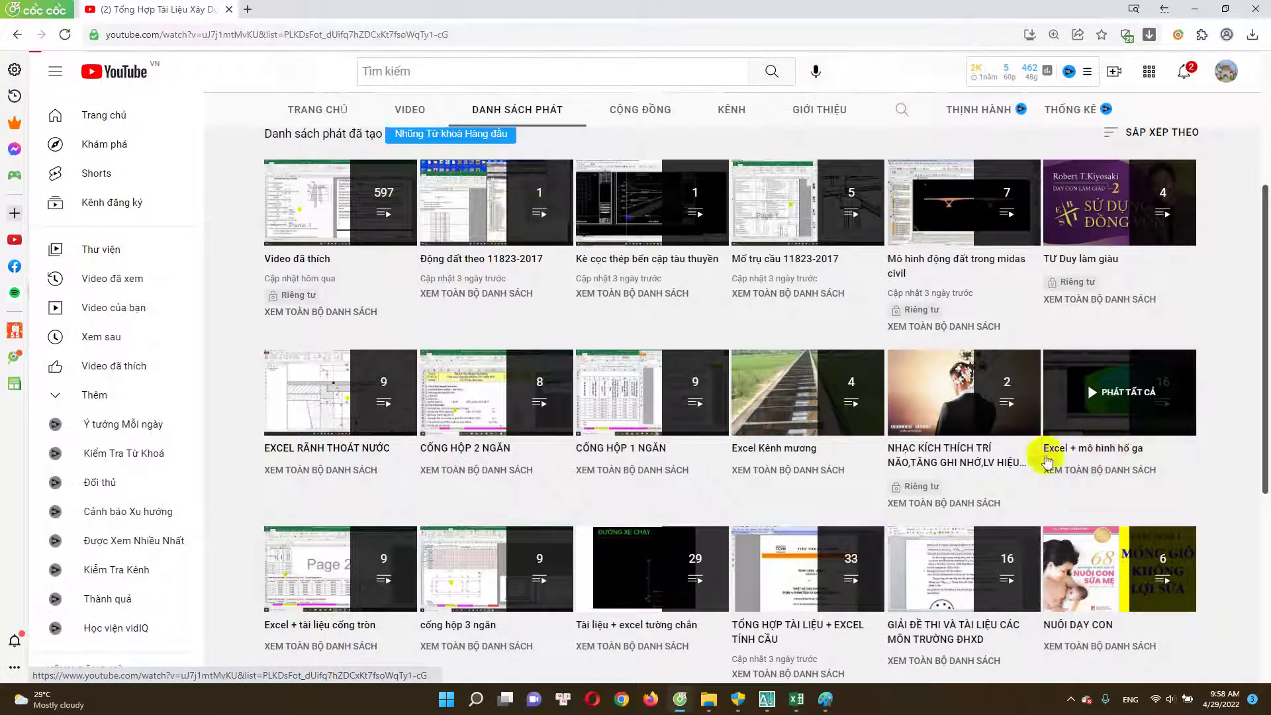
{"action": "scroll", "coordinate": [186, 558], "scroll_direction": "down", "scroll_amount": 1}
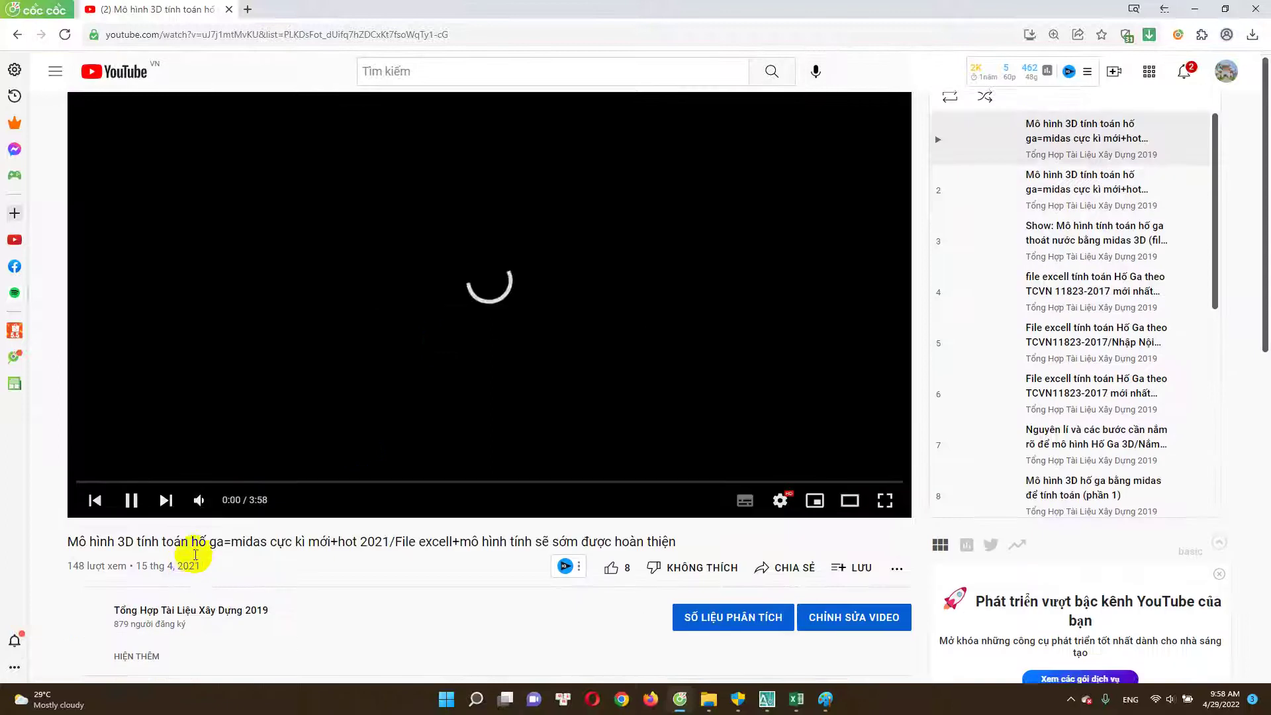
Mute the Midas manhole video and browse the playlist sidebar.
{"action": "left_click", "coordinate": [200, 501]}
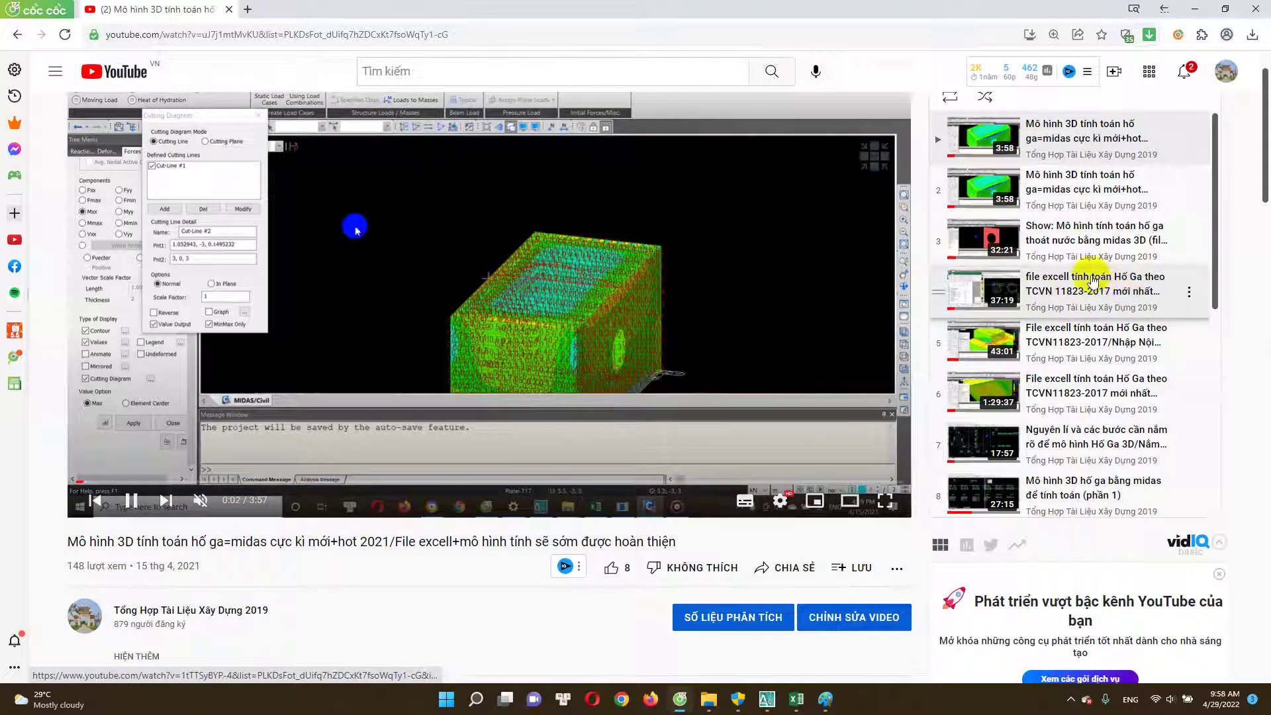
{"action": "scroll", "coordinate": [1093, 199], "scroll_direction": "down", "scroll_amount": 2}
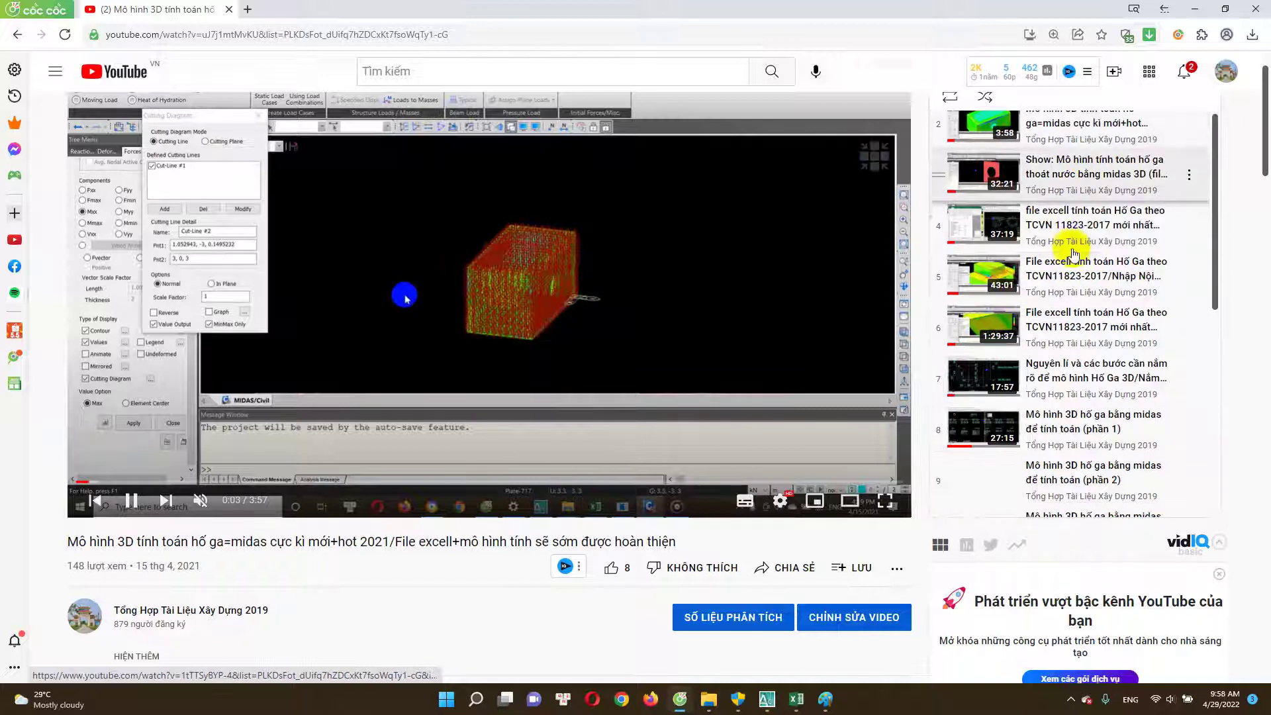
{"action": "scroll", "coordinate": [1073, 244], "scroll_direction": "up", "scroll_amount": 2}
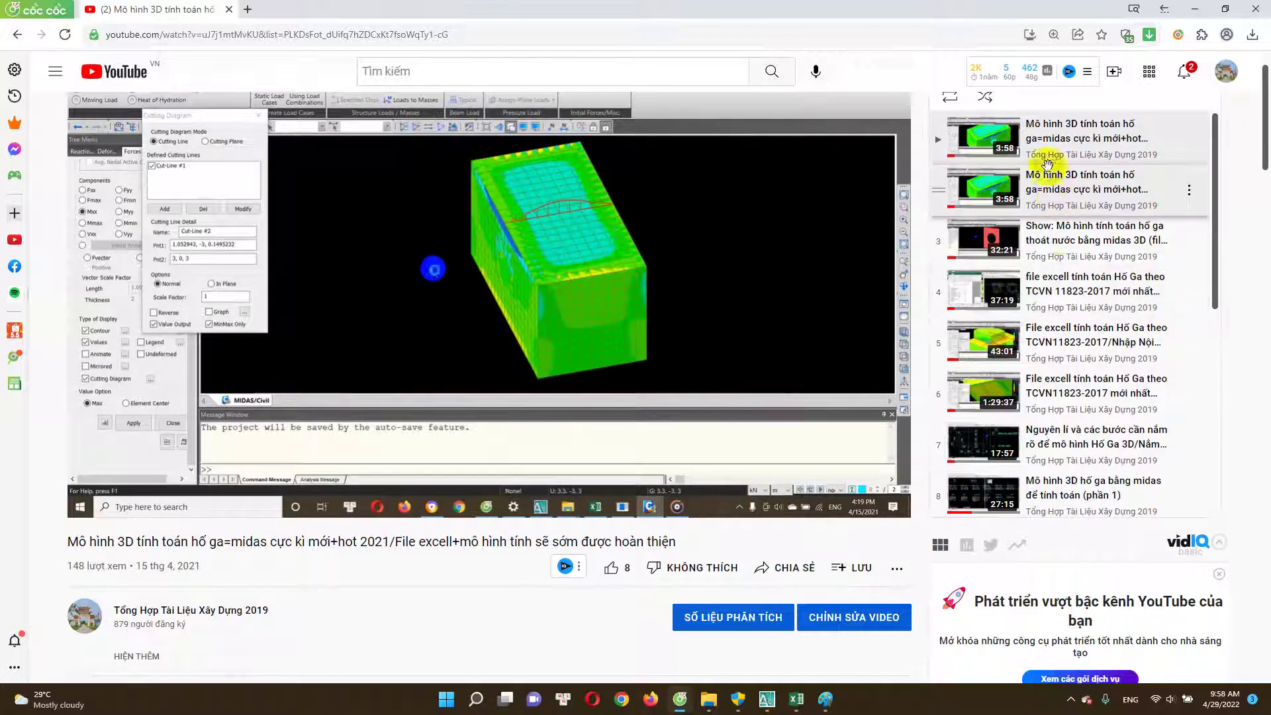
{"action": "scroll", "coordinate": [1059, 351], "scroll_direction": "down", "scroll_amount": 1}
{"action": "scroll", "coordinate": [1075, 364], "scroll_direction": "down", "scroll_amount": 1}
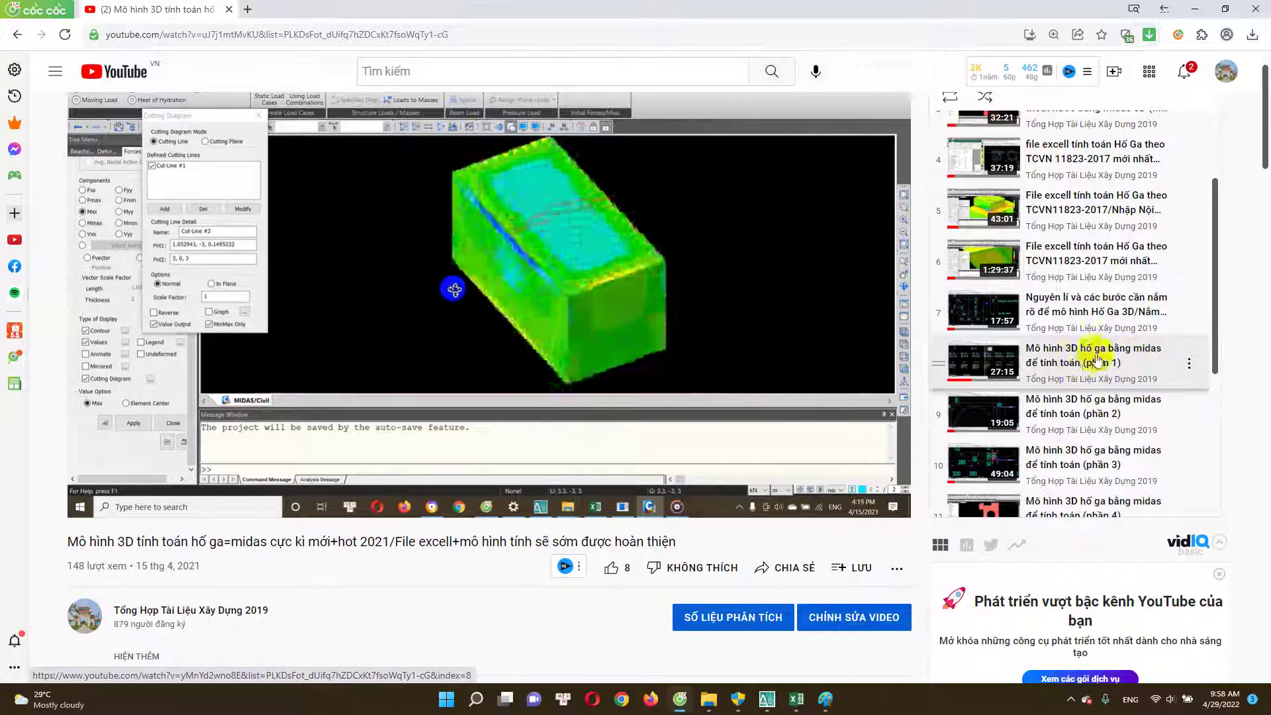
{"action": "scroll", "coordinate": [1069, 368], "scroll_direction": "down", "scroll_amount": 1}
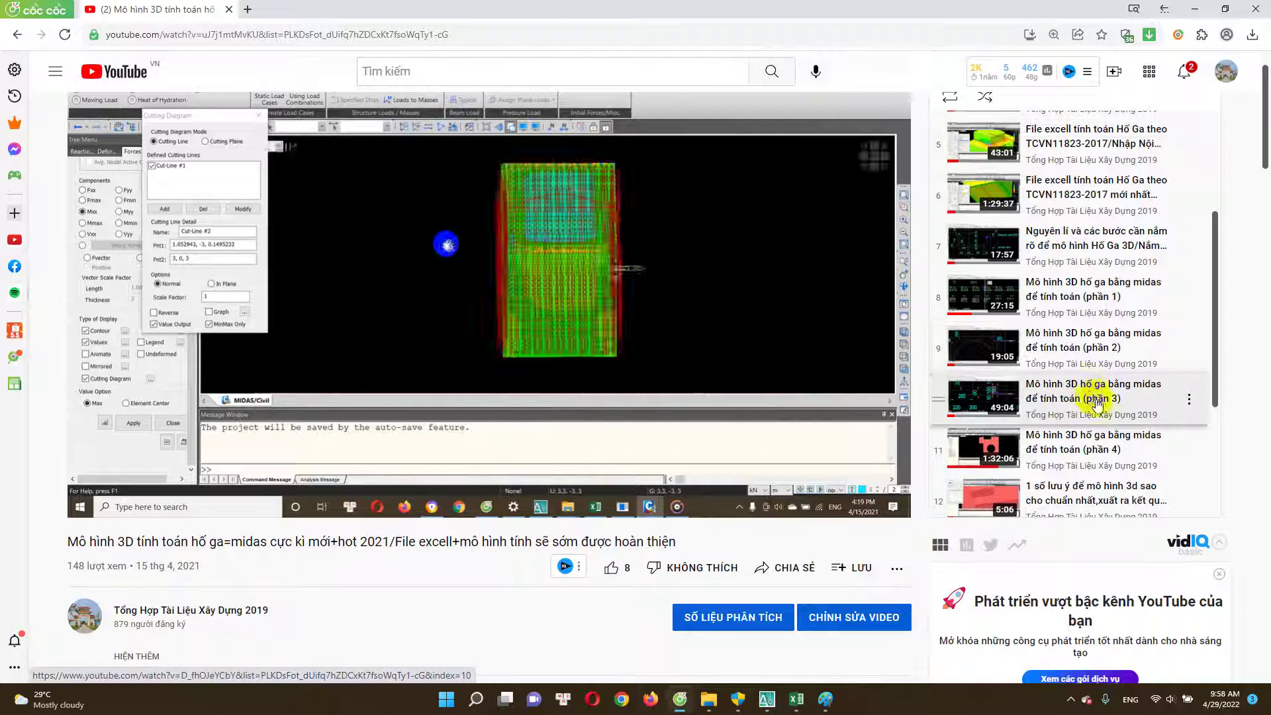
{"action": "scroll", "coordinate": [1098, 423], "scroll_direction": "down", "scroll_amount": 1}
{"action": "scroll", "coordinate": [1099, 417], "scroll_direction": "up", "scroll_amount": 2}
{"action": "scroll", "coordinate": [1086, 331], "scroll_direction": "up", "scroll_amount": 2}
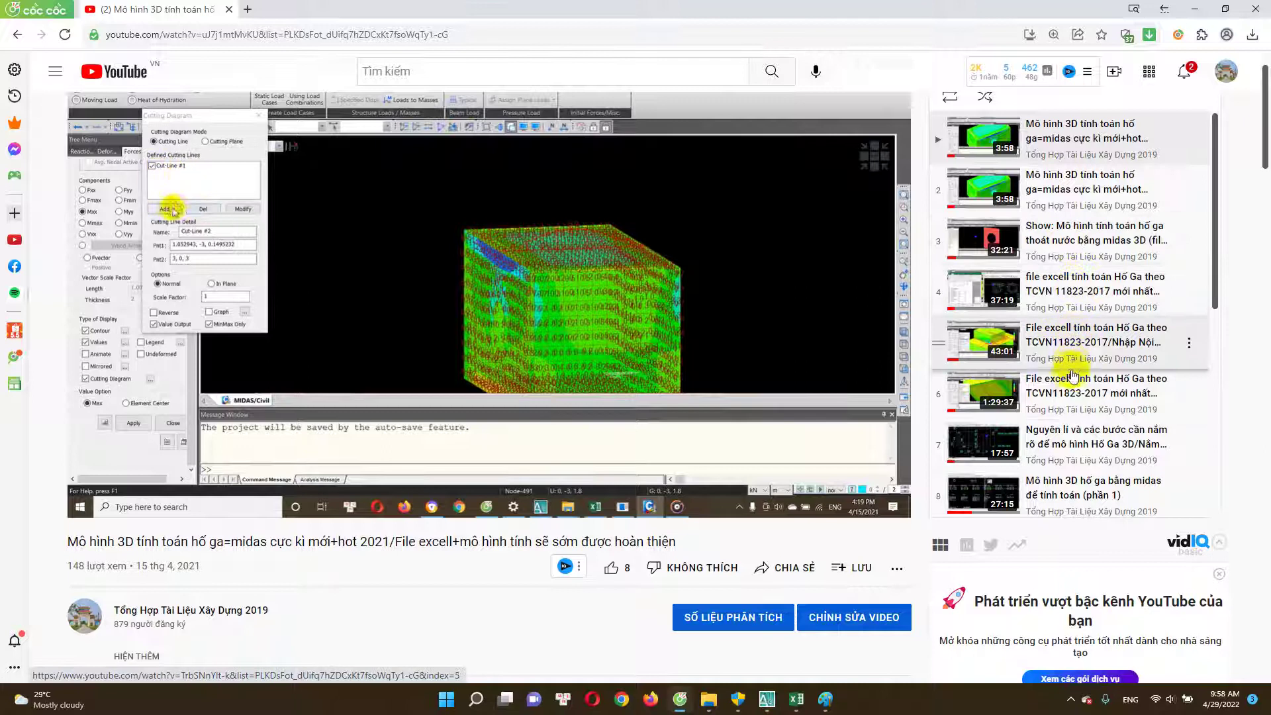
Pause the Midas video at 0:25 and minimize the browser to reveal the AutoCAD drawing.
{"action": "scroll", "coordinate": [1073, 376], "scroll_direction": "down", "scroll_amount": 2}
{"action": "scroll", "coordinate": [1075, 381], "scroll_direction": "down", "scroll_amount": 2}
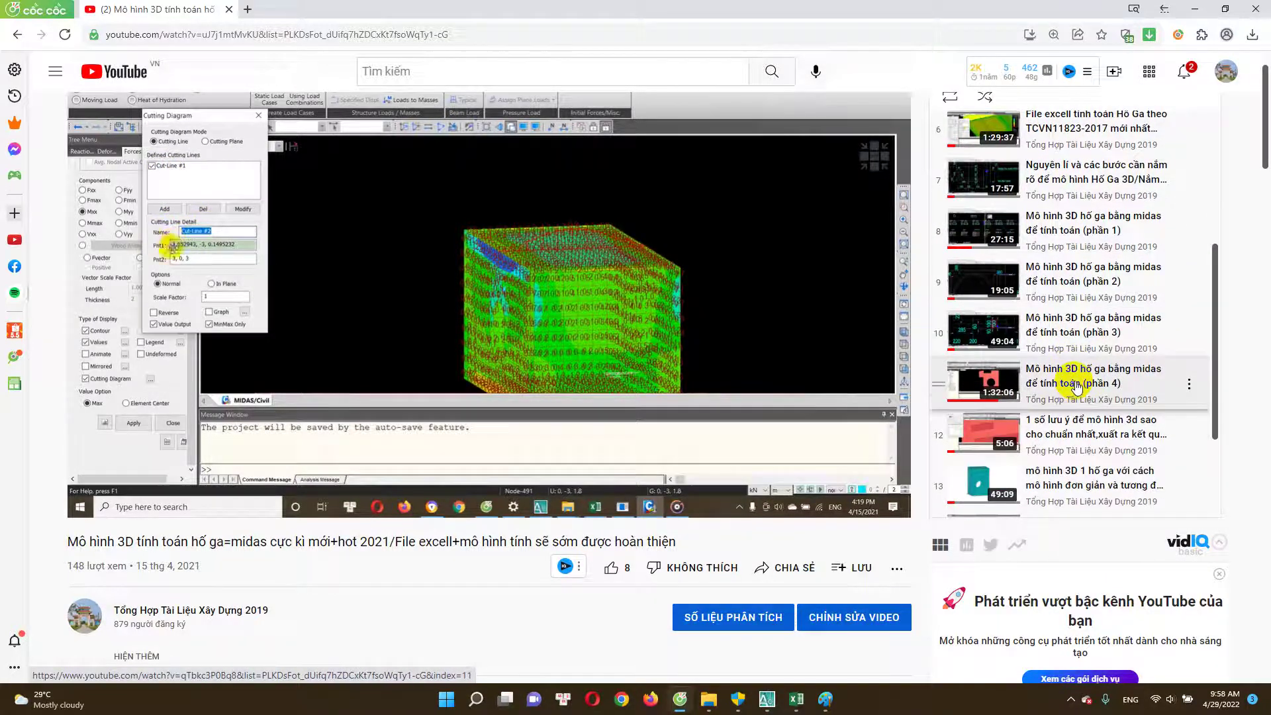
{"action": "scroll", "coordinate": [1075, 388], "scroll_direction": "down", "scroll_amount": 1}
{"action": "scroll", "coordinate": [1078, 391], "scroll_direction": "down", "scroll_amount": 1}
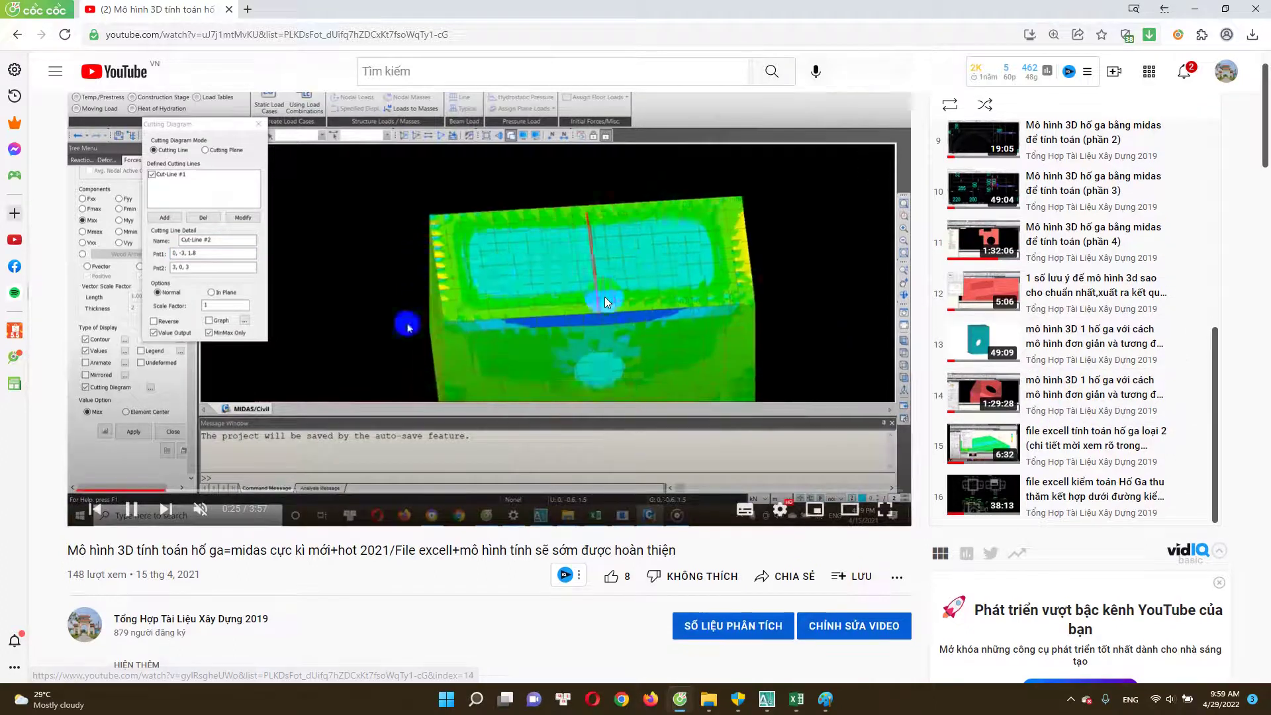
{"action": "left_click", "coordinate": [821, 287]}
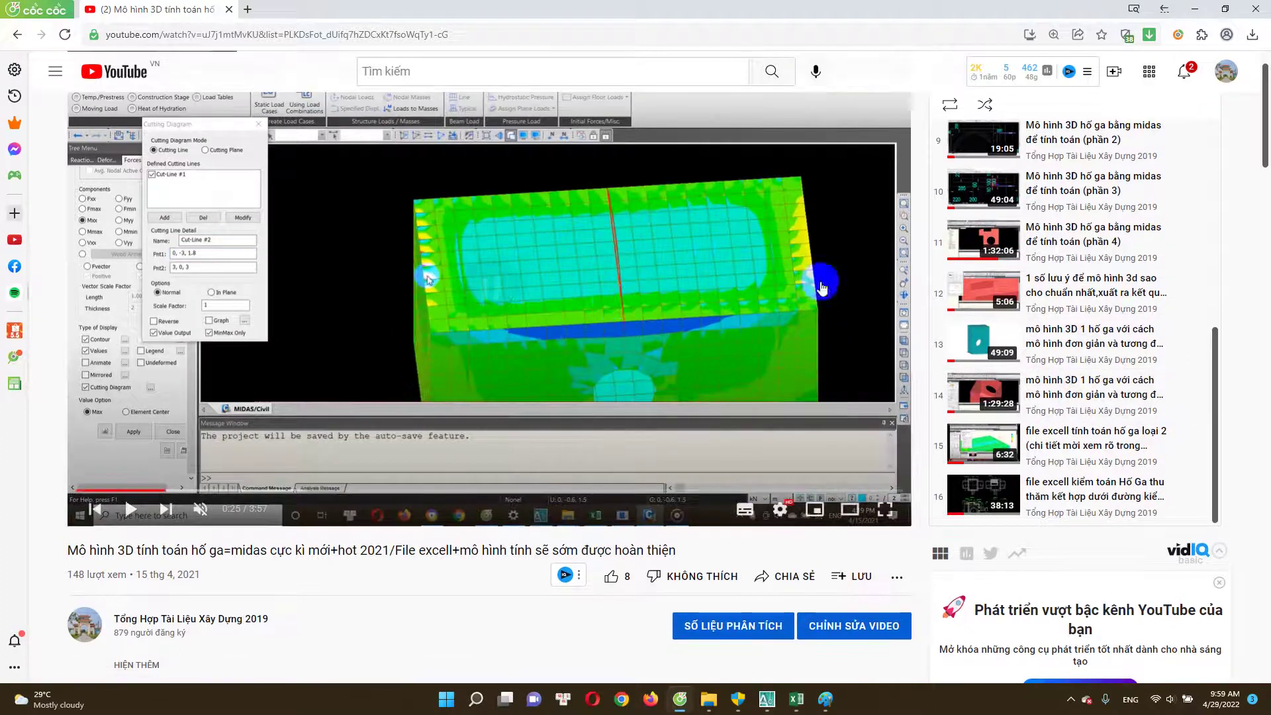
{"action": "left_click", "coordinate": [1206, 9]}
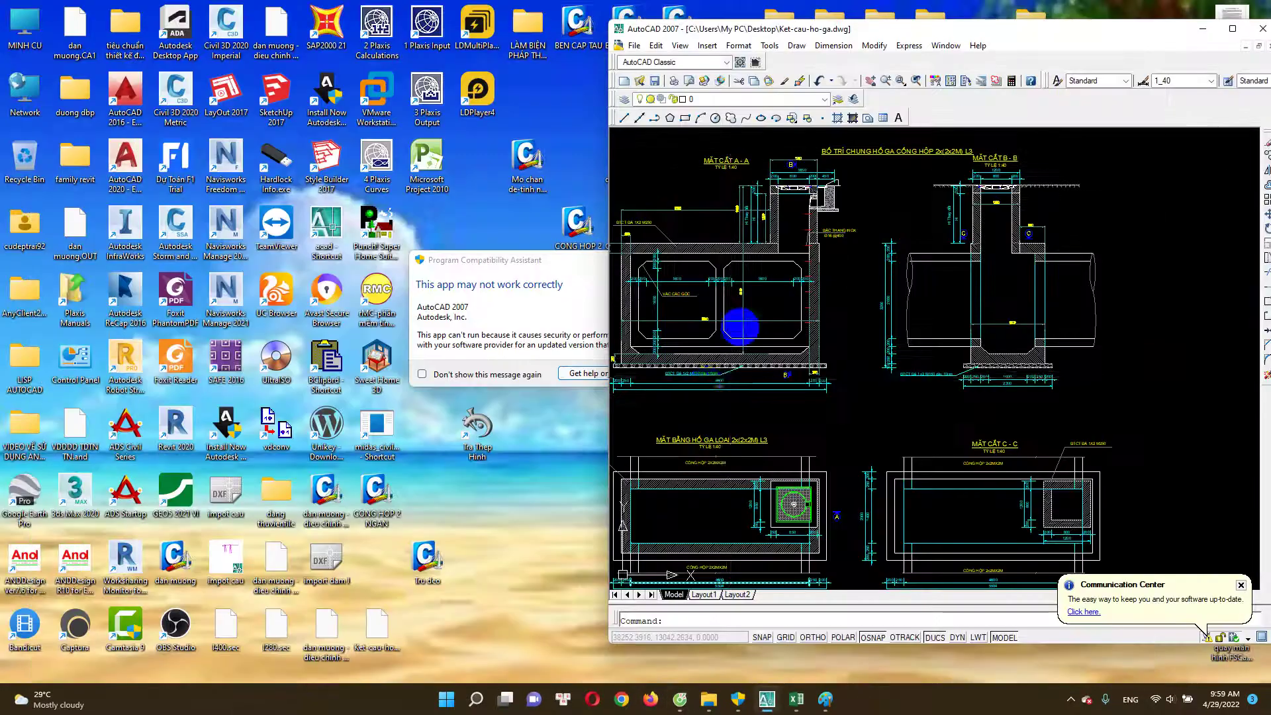
Zoom onto section MẶT CẮT A - A and select its left rounded opening outline.
{"action": "left_click_drag", "start_coordinate": [886, 240], "coordinate": [885, 341]}
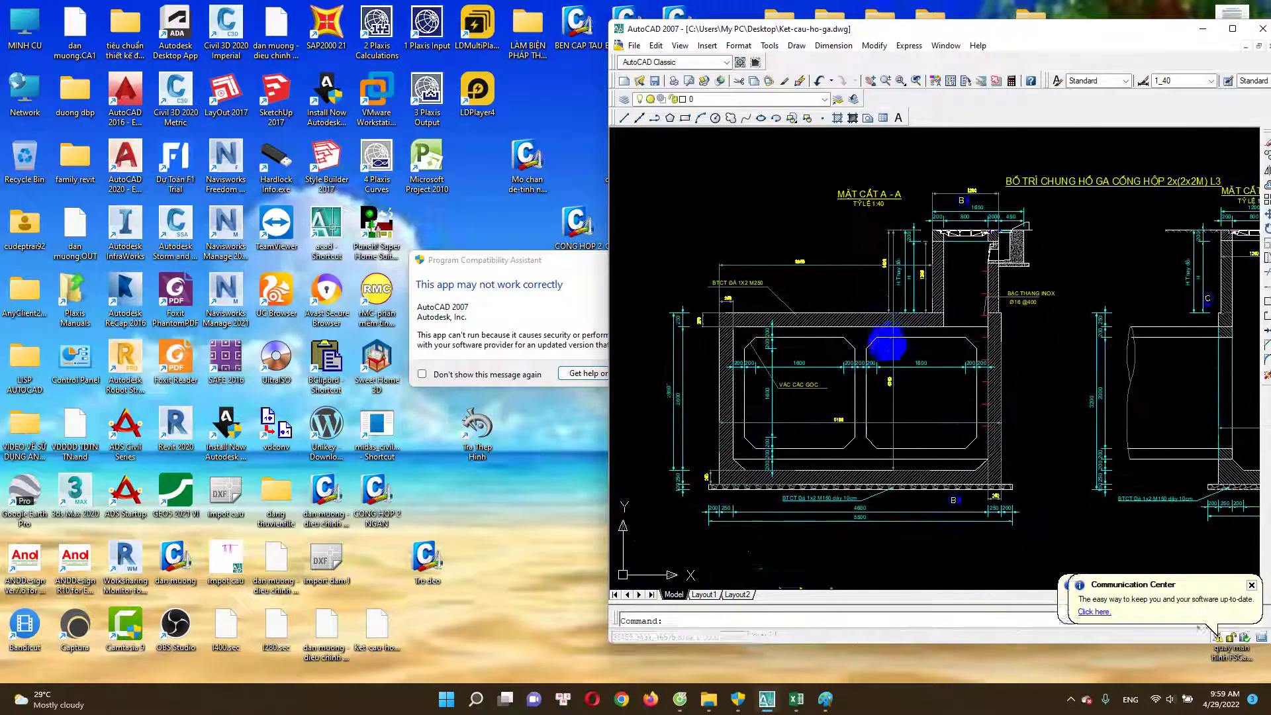
{"action": "left_click_drag", "start_coordinate": [950, 304], "coordinate": [822, 355]}
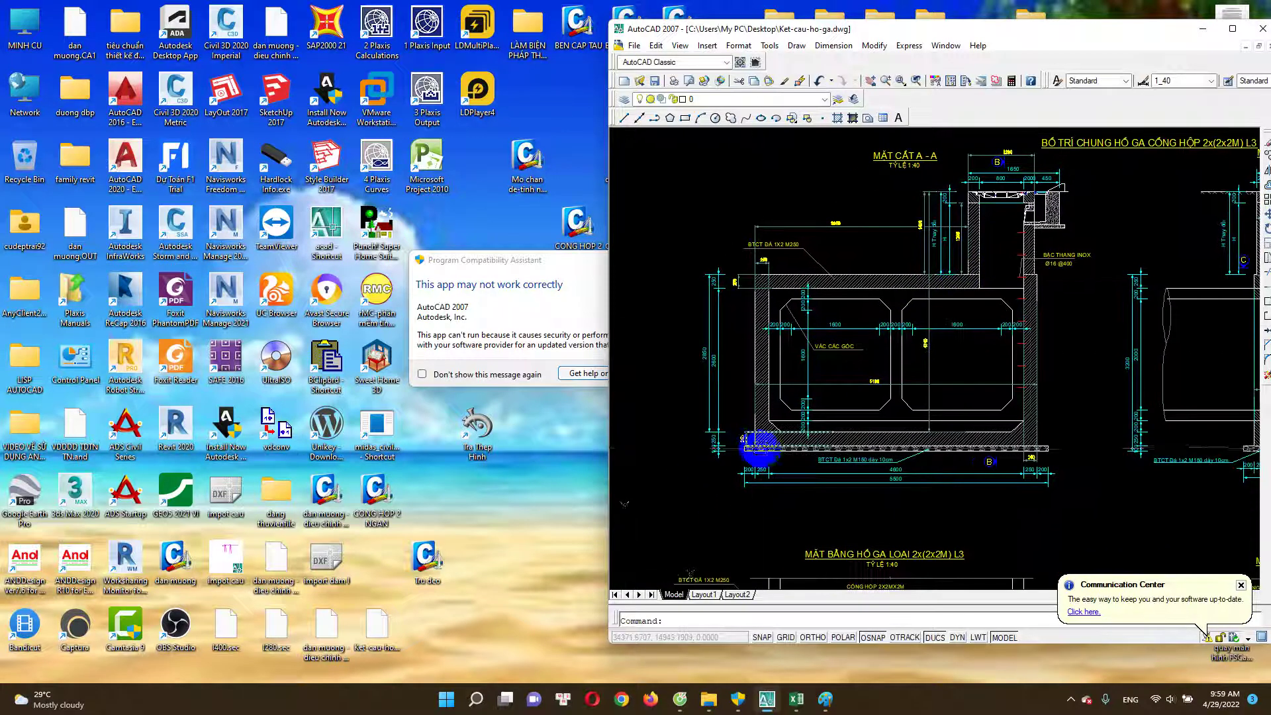
{"action": "scroll", "coordinate": [760, 448], "scroll_direction": "up", "scroll_amount": 2}
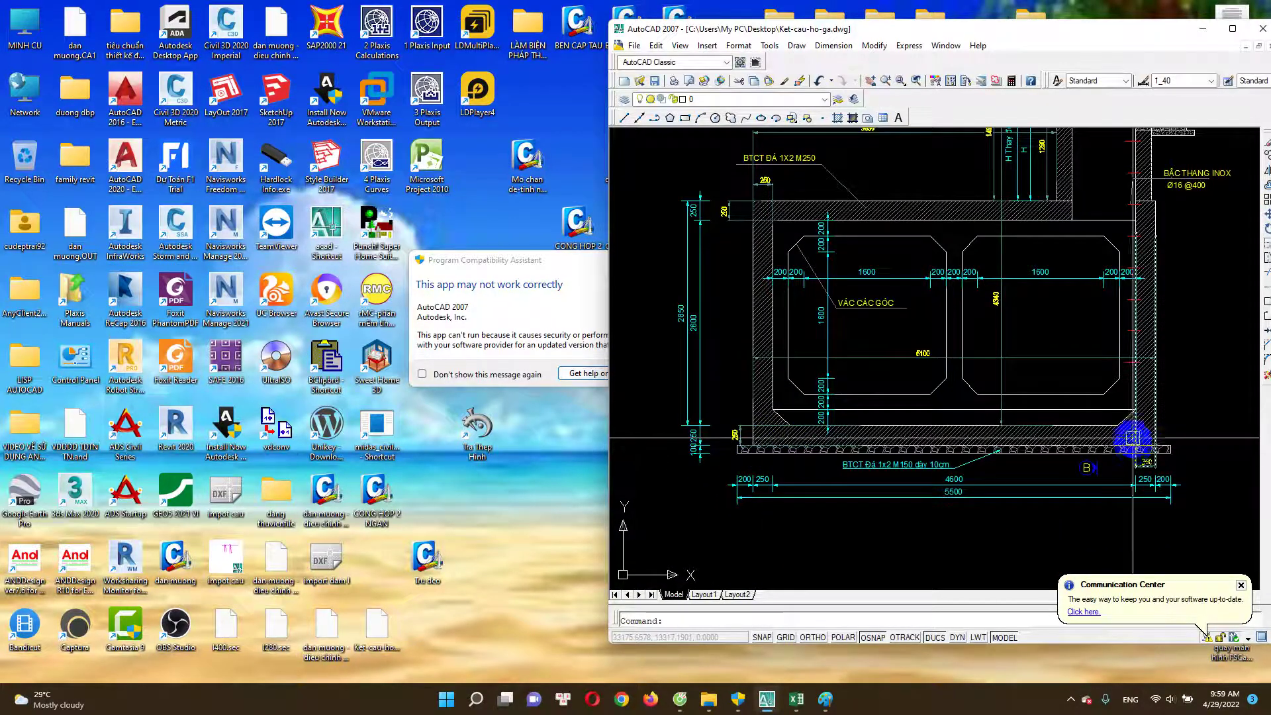
{"action": "left_click_drag", "start_coordinate": [1150, 440], "coordinate": [1076, 501]}
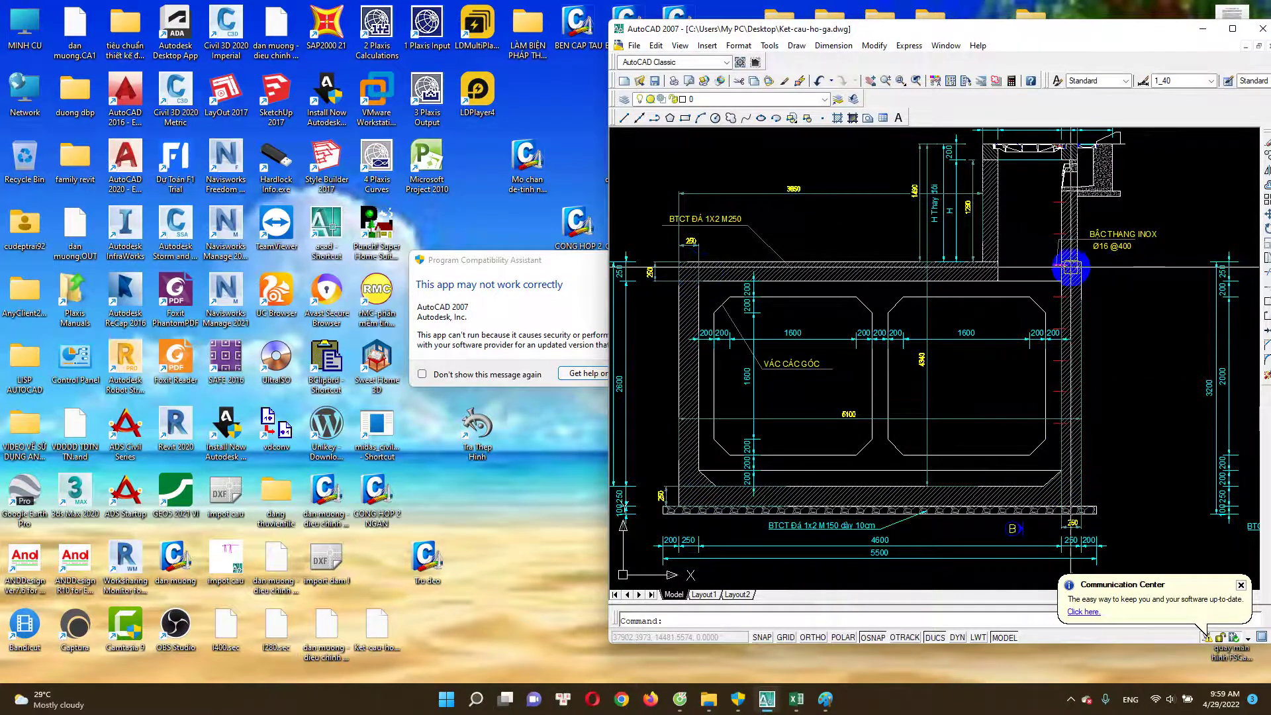
{"action": "left_click", "coordinate": [715, 417]}
{"action": "scroll", "coordinate": [685, 493], "scroll_direction": "up", "scroll_amount": 3}
{"action": "scroll", "coordinate": [689, 497], "scroll_direction": "down", "scroll_amount": 1}
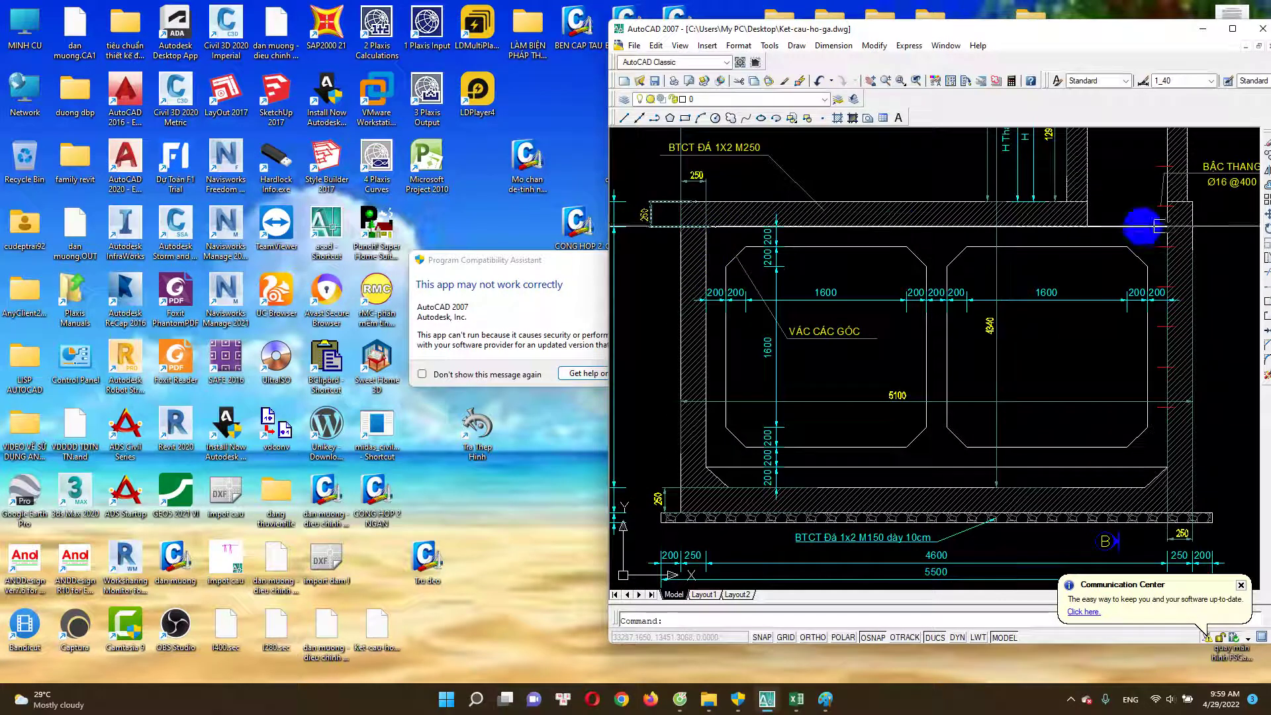
{"action": "left_click_drag", "start_coordinate": [1075, 213], "coordinate": [999, 320]}
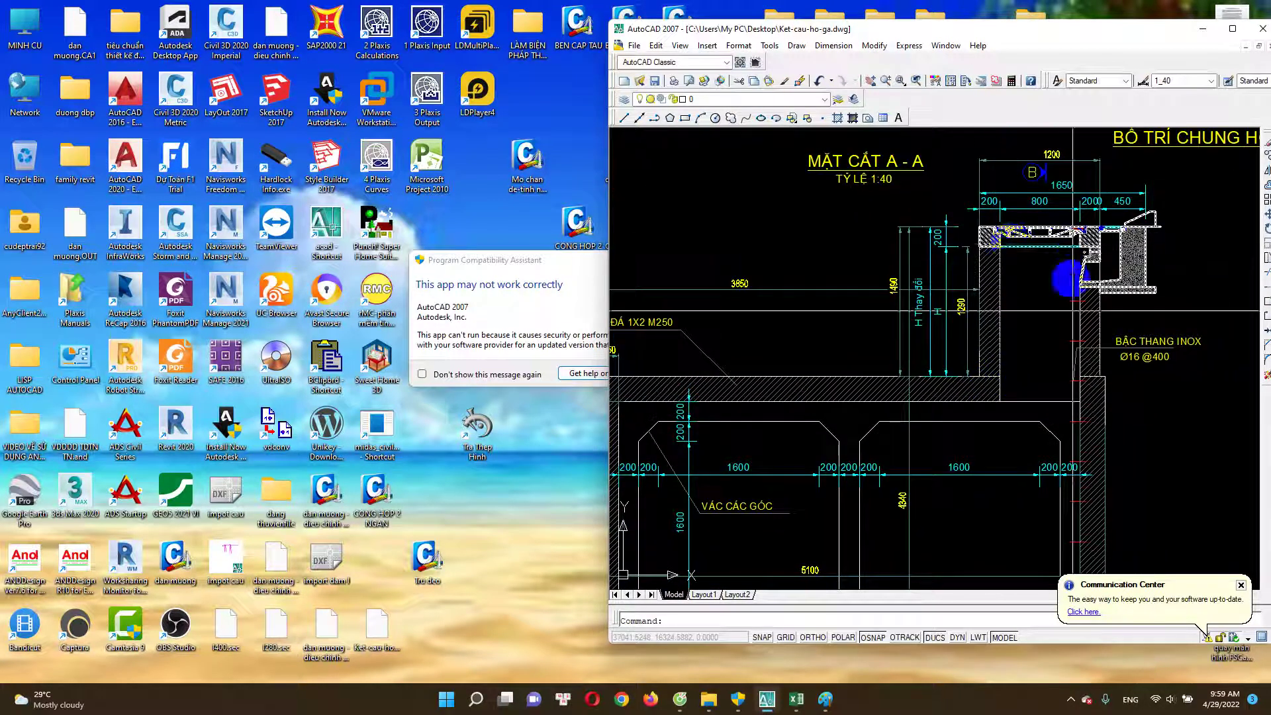
{"action": "left_click_drag", "start_coordinate": [1067, 279], "coordinate": [1052, 349]}
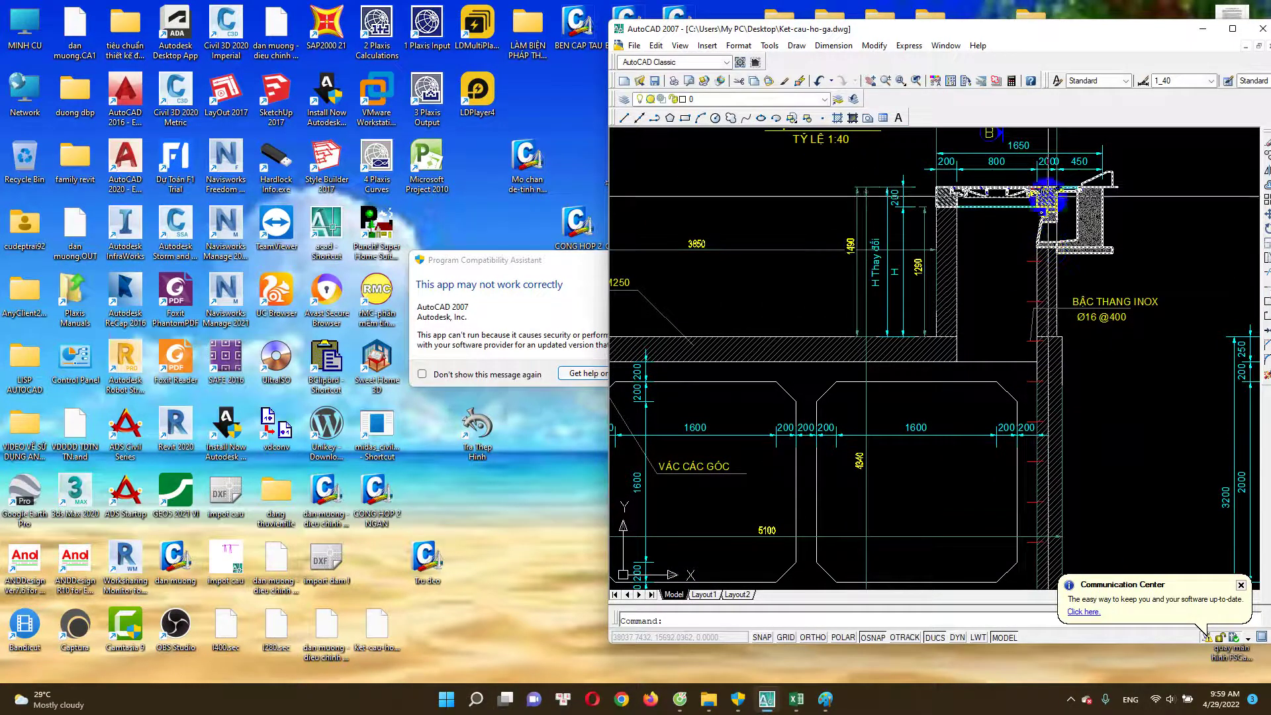
{"action": "scroll", "coordinate": [1046, 199], "scroll_direction": "down", "scroll_amount": 3}
{"action": "scroll", "coordinate": [1079, 202], "scroll_direction": "up", "scroll_amount": 3}
{"action": "scroll", "coordinate": [1009, 246], "scroll_direction": "up", "scroll_amount": 1}
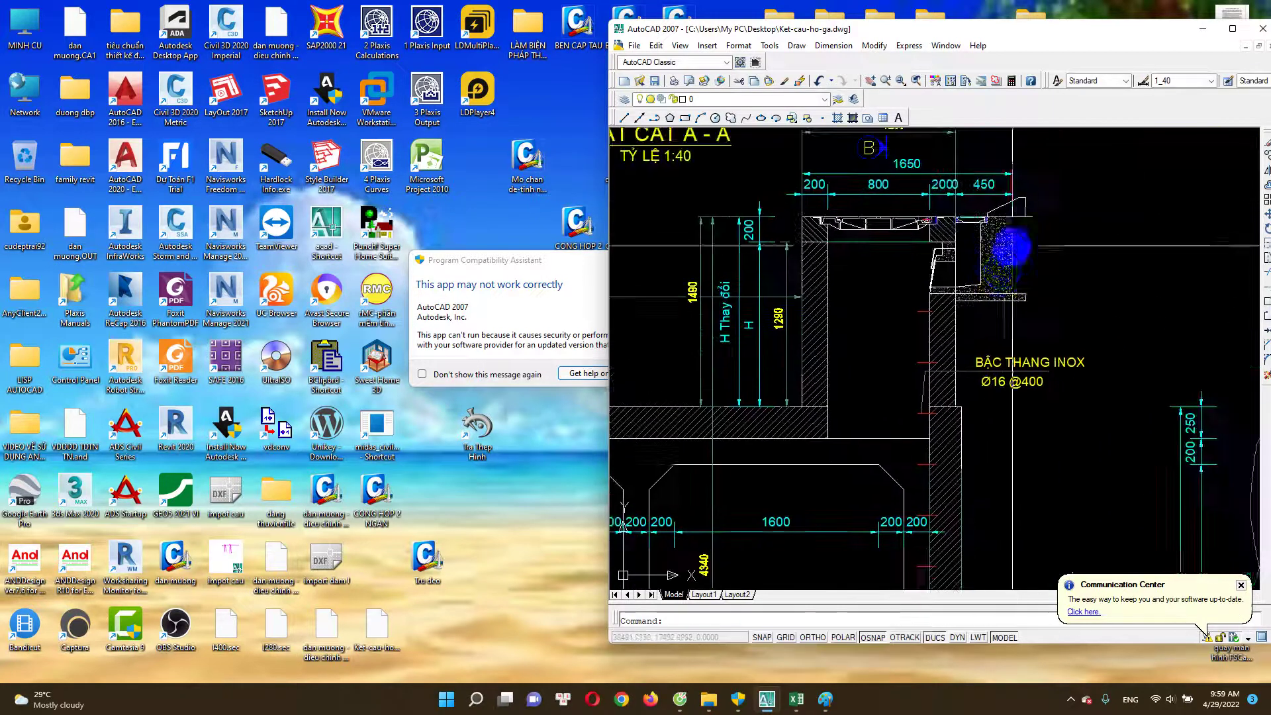
{"action": "scroll", "coordinate": [1010, 246], "scroll_direction": "up", "scroll_amount": 1}
{"action": "left_click_drag", "start_coordinate": [917, 222], "coordinate": [914, 278]}
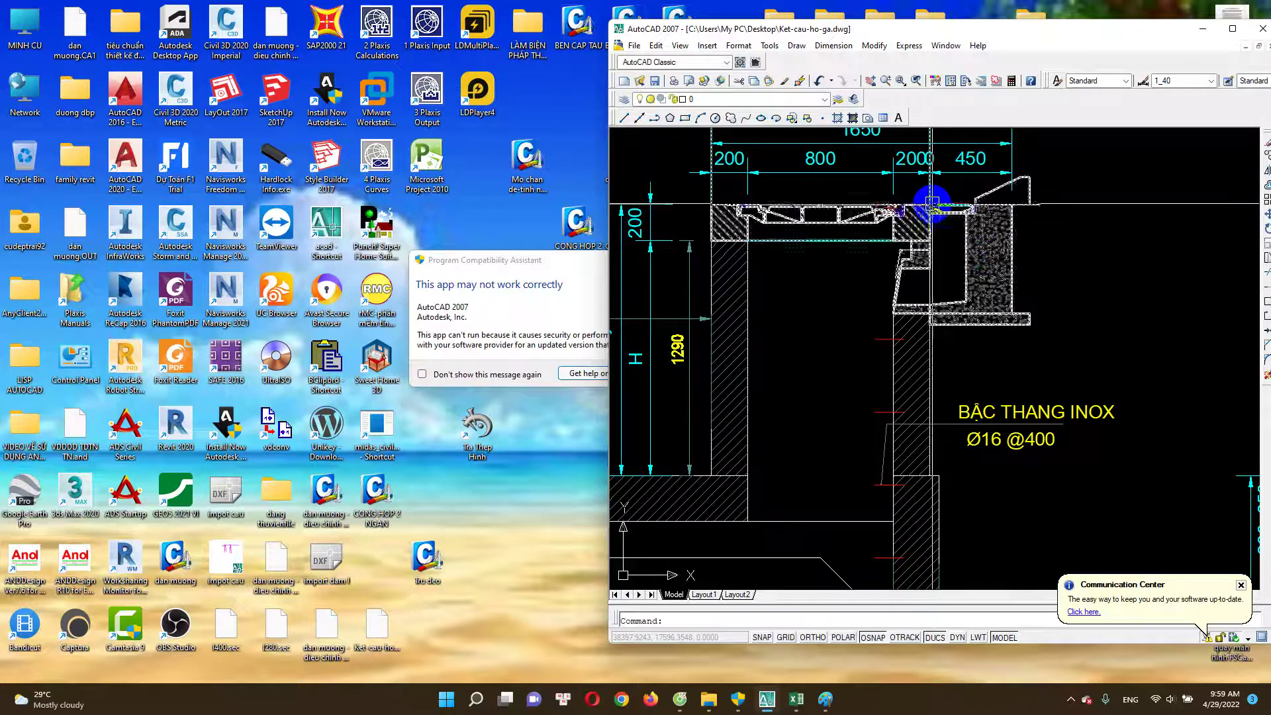
{"action": "scroll", "coordinate": [932, 205], "scroll_direction": "down", "scroll_amount": 1}
{"action": "scroll", "coordinate": [945, 232], "scroll_direction": "up", "scroll_amount": 1}
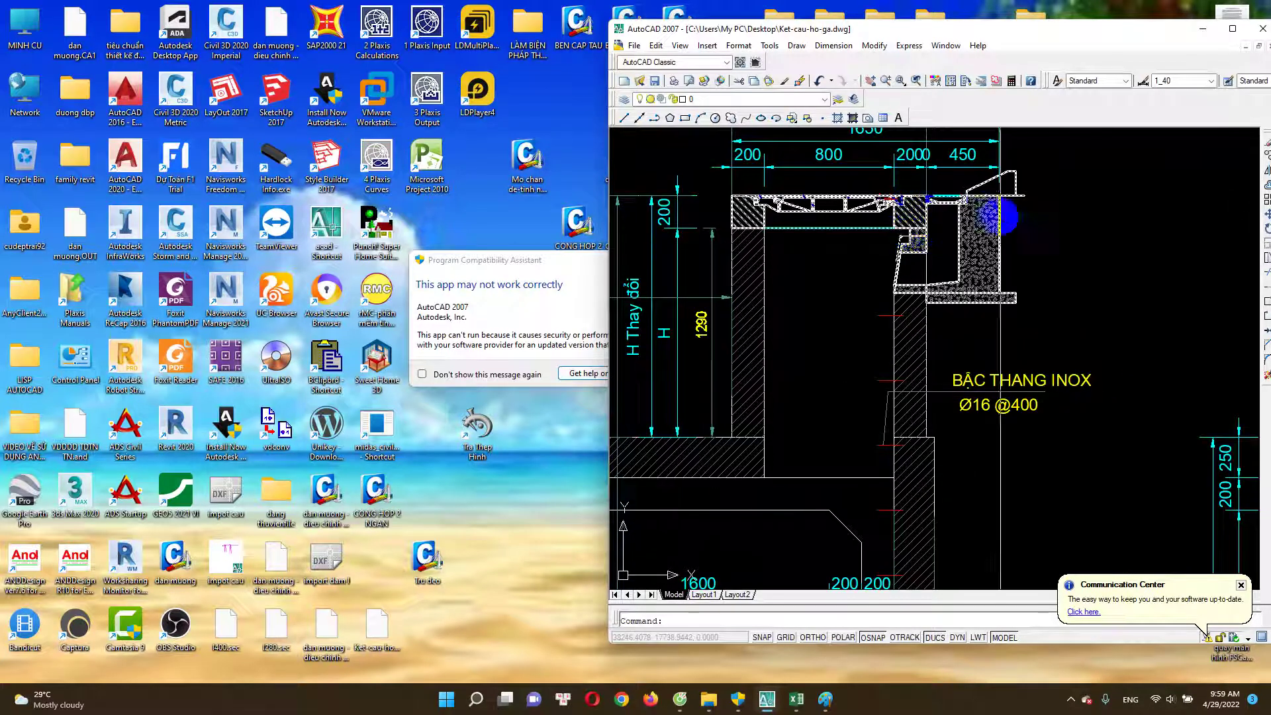
{"action": "scroll", "coordinate": [910, 208], "scroll_direction": "down", "scroll_amount": 1}
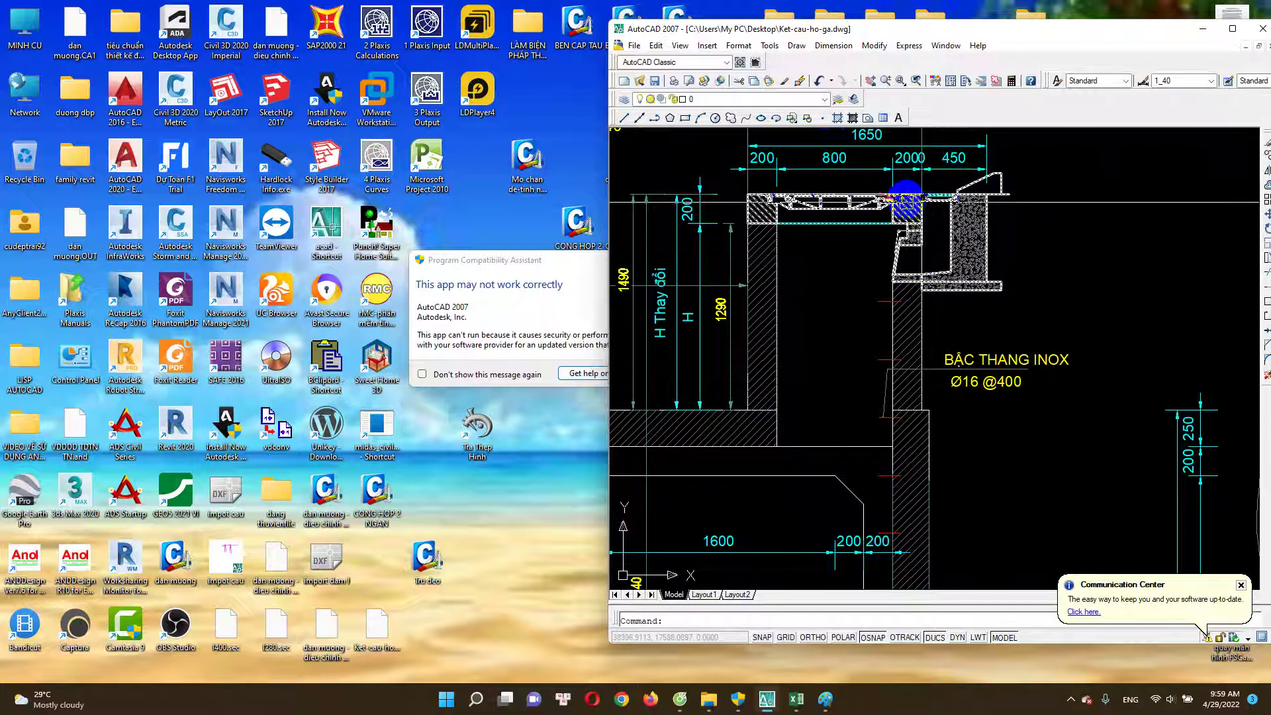
{"action": "scroll", "coordinate": [905, 192], "scroll_direction": "up", "scroll_amount": 1}
{"action": "scroll", "coordinate": [910, 227], "scroll_direction": "down", "scroll_amount": 1}
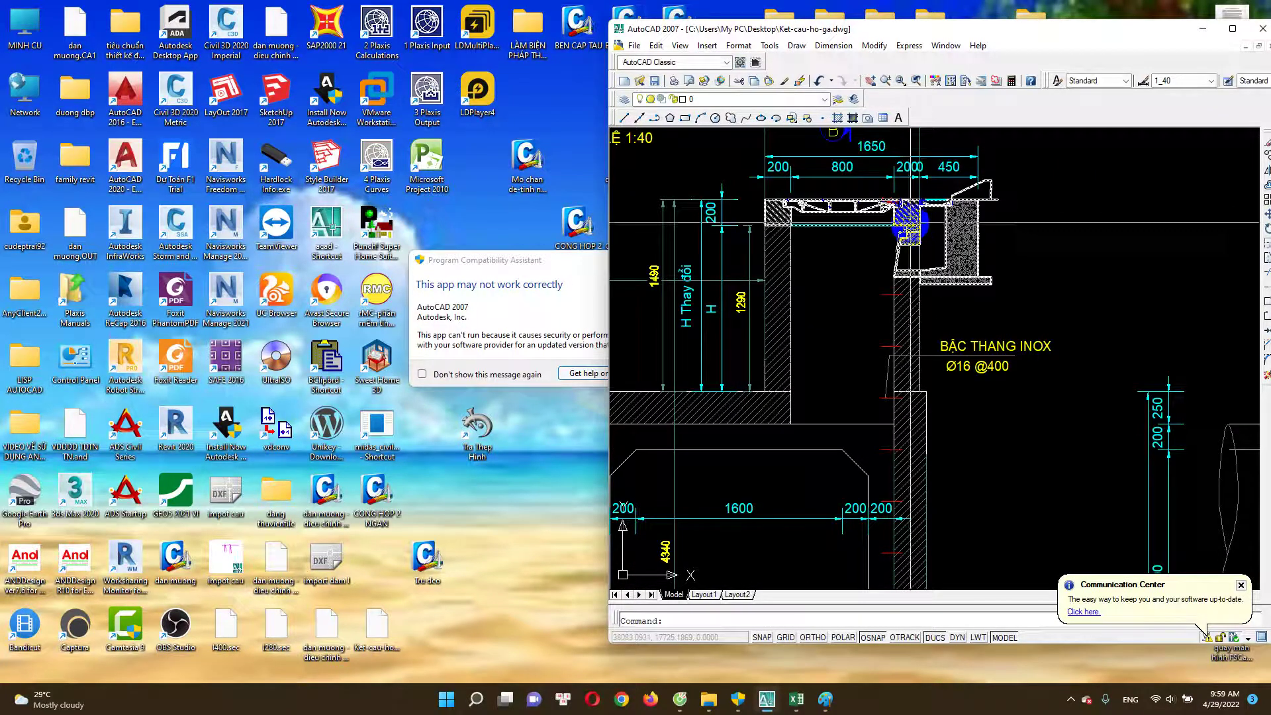
{"action": "scroll", "coordinate": [910, 222], "scroll_direction": "down", "scroll_amount": 2}
{"action": "scroll", "coordinate": [909, 319], "scroll_direction": "up", "scroll_amount": 2}
{"action": "scroll", "coordinate": [913, 297], "scroll_direction": "down", "scroll_amount": 1}
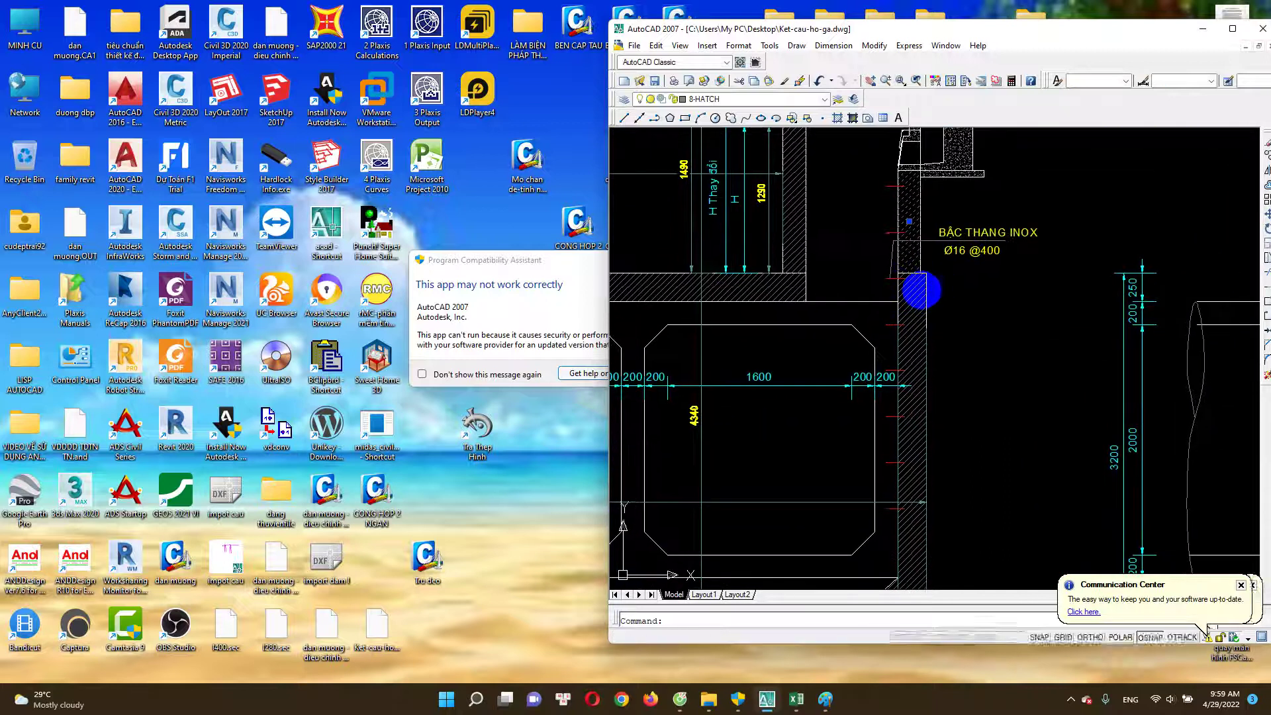
{"action": "scroll", "coordinate": [931, 336], "scroll_direction": "down", "scroll_amount": 1}
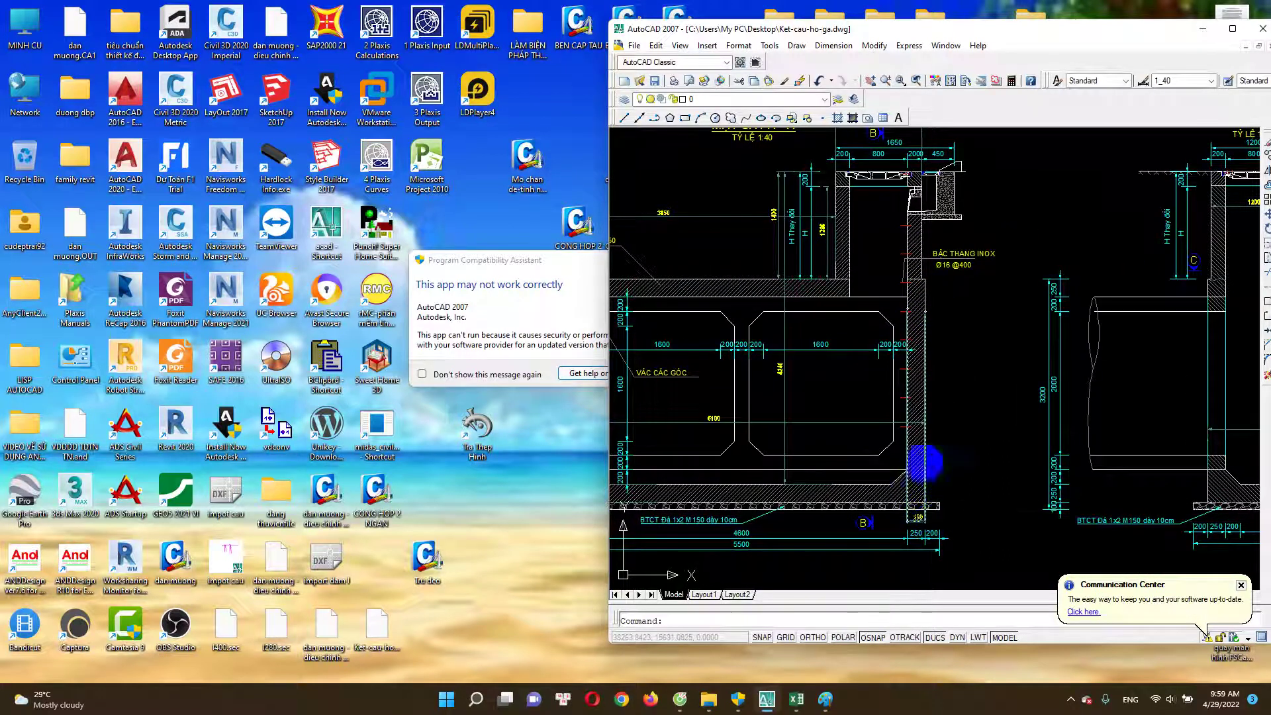
{"action": "scroll", "coordinate": [912, 283], "scroll_direction": "up", "scroll_amount": 3}
{"action": "left_click_drag", "start_coordinate": [902, 306], "coordinate": [902, 405]}
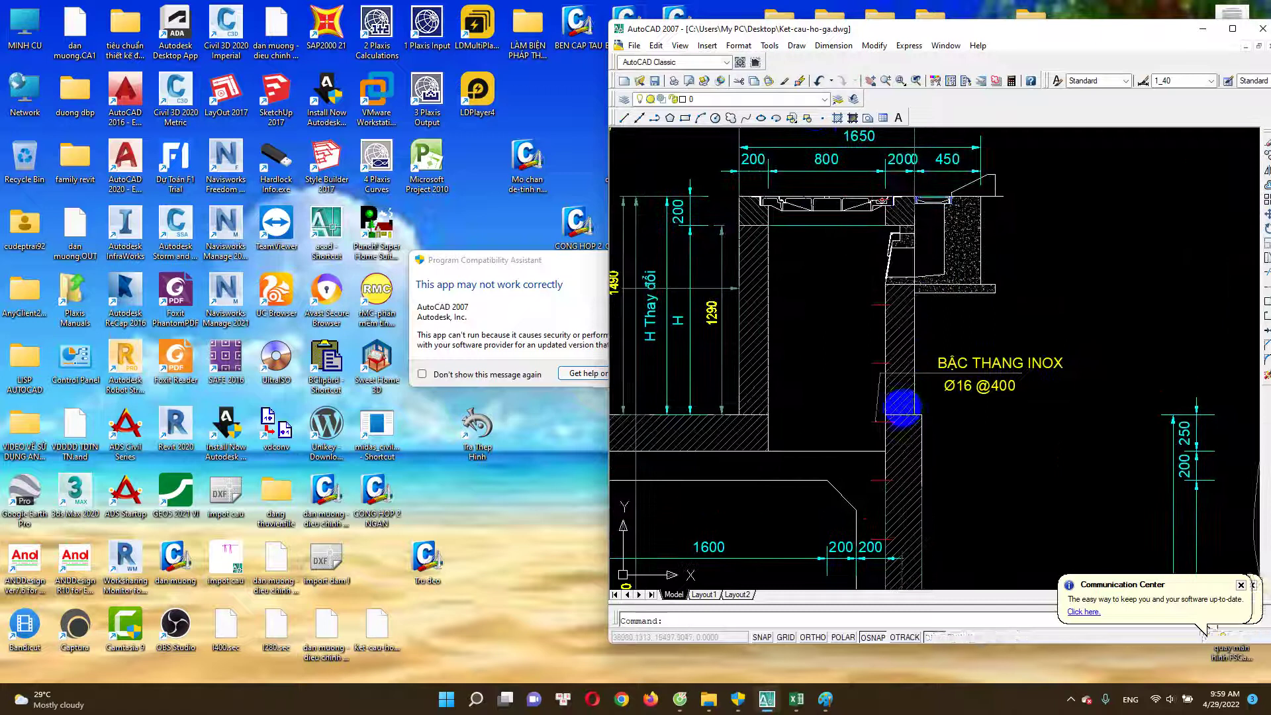
{"action": "scroll", "coordinate": [913, 206], "scroll_direction": "down", "scroll_amount": 2}
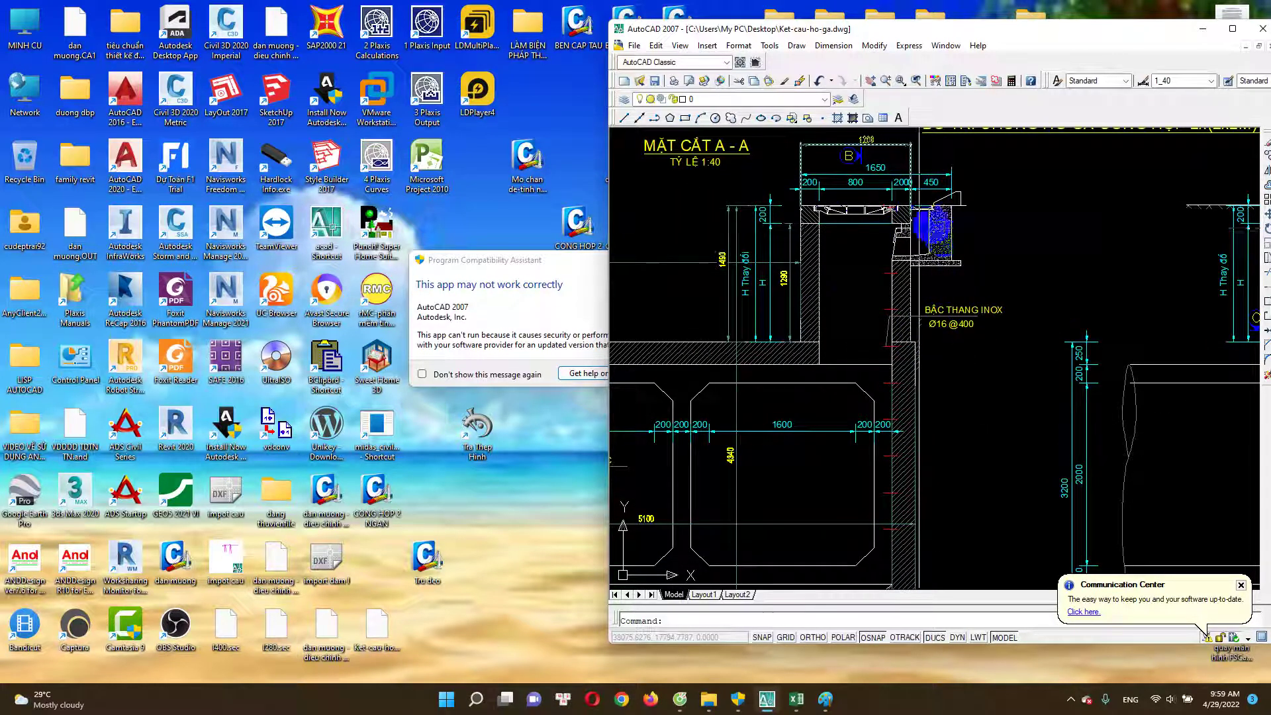
{"action": "left_click_drag", "start_coordinate": [798, 352], "coordinate": [915, 341]}
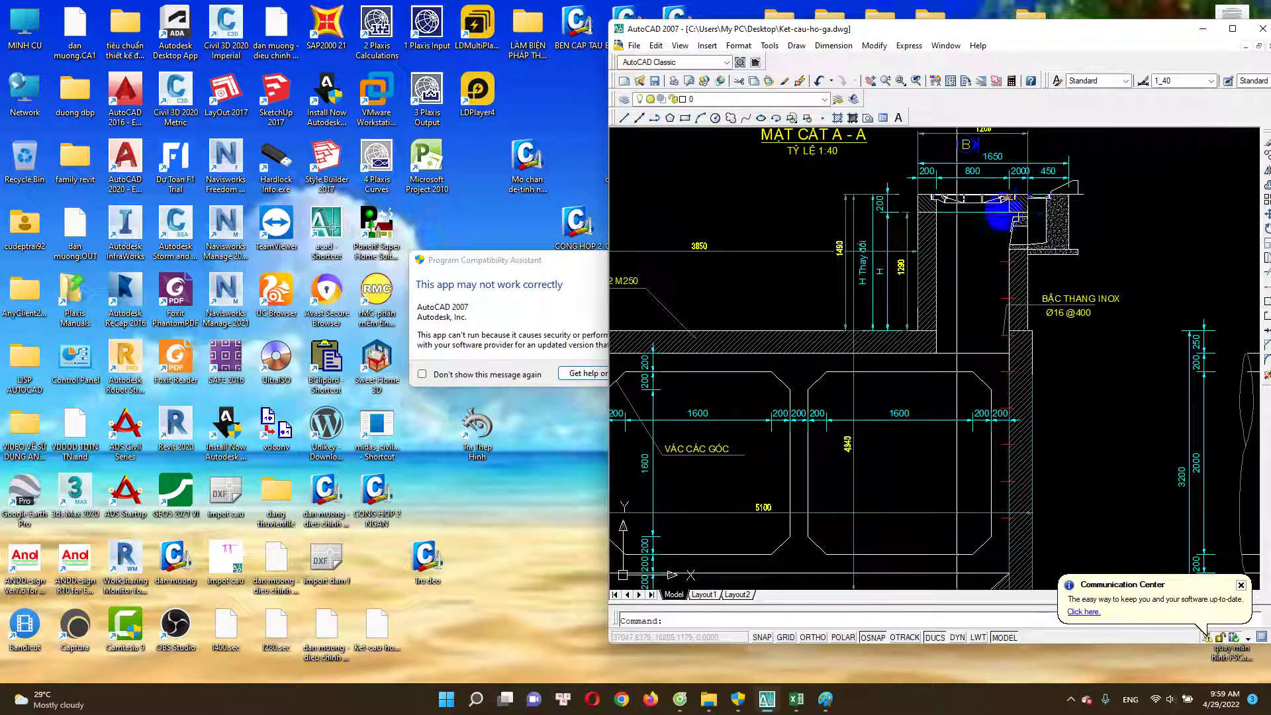
{"action": "scroll", "coordinate": [931, 300], "scroll_direction": "down", "scroll_amount": 2}
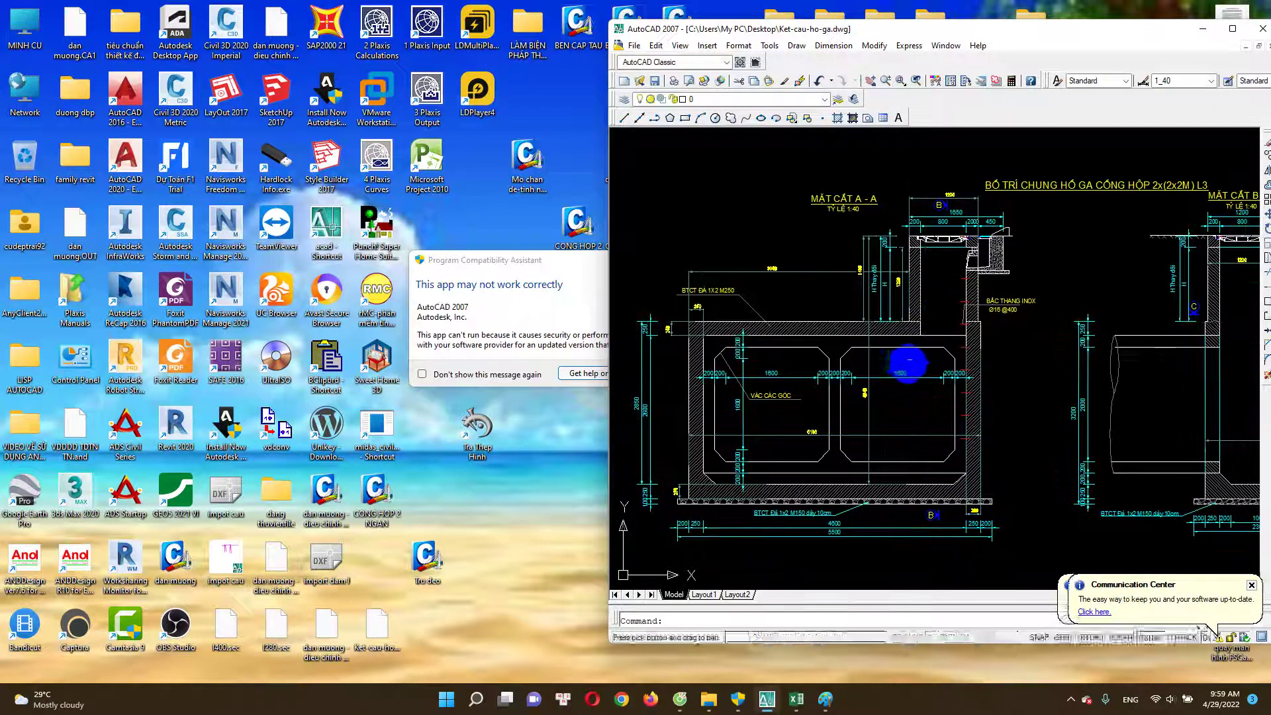
{"action": "scroll", "coordinate": [705, 335], "scroll_direction": "up", "scroll_amount": 2}
{"action": "scroll", "coordinate": [736, 324], "scroll_direction": "down", "scroll_amount": 4}
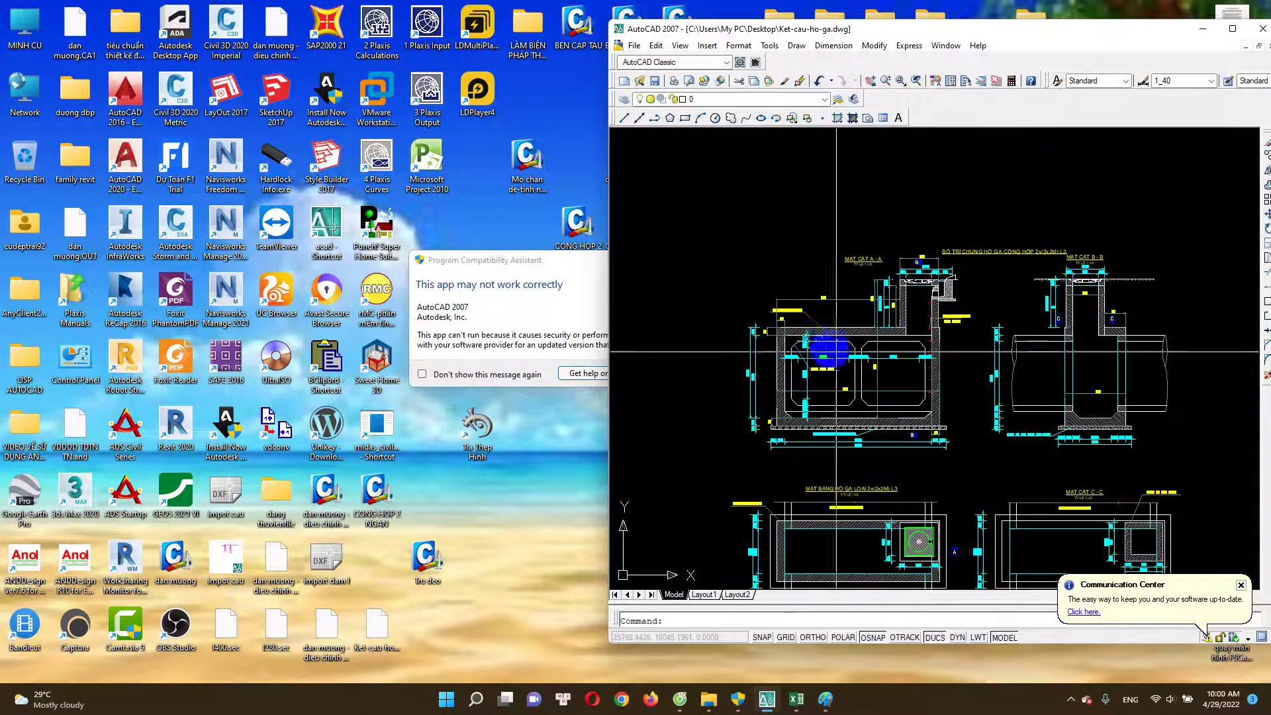
{"action": "scroll", "coordinate": [721, 289], "scroll_direction": "up", "scroll_amount": 2}
{"action": "scroll", "coordinate": [718, 284], "scroll_direction": "up", "scroll_amount": 2}
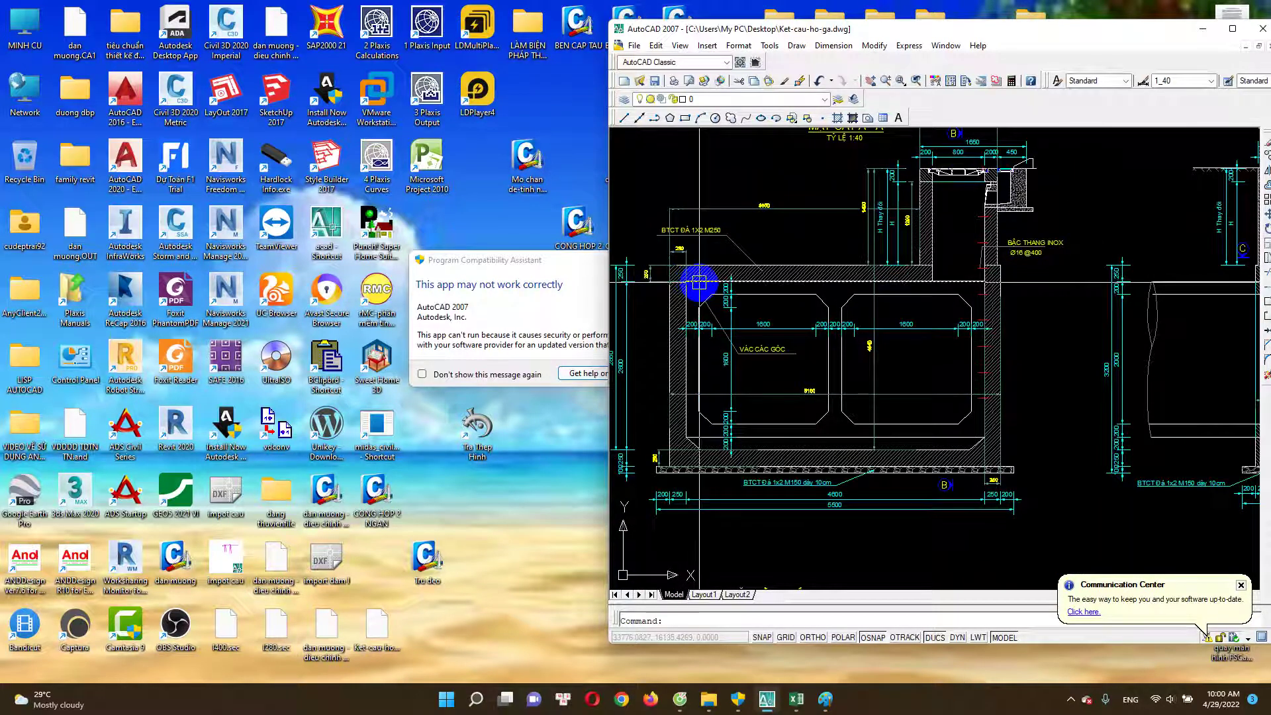
{"action": "scroll", "coordinate": [721, 275], "scroll_direction": "down", "scroll_amount": 2}
{"action": "scroll", "coordinate": [757, 272], "scroll_direction": "down", "scroll_amount": 3}
{"action": "scroll", "coordinate": [761, 281], "scroll_direction": "up", "scroll_amount": 3}
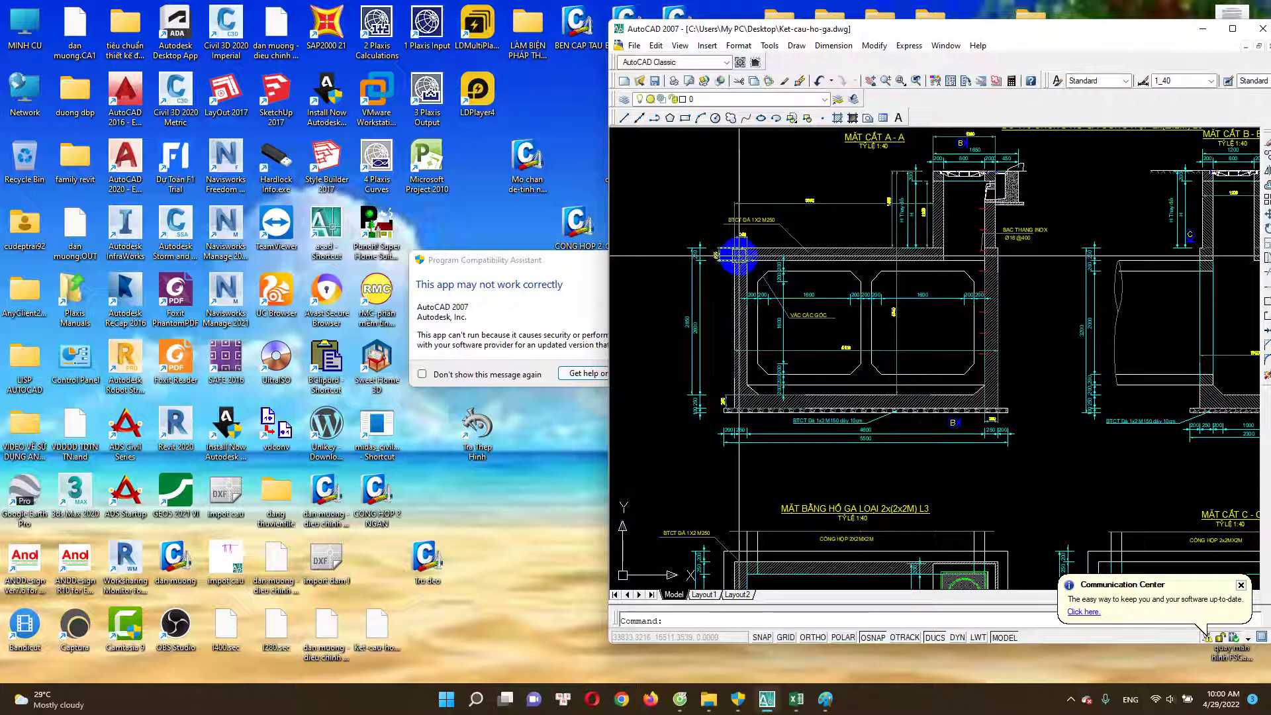
{"action": "scroll", "coordinate": [738, 255], "scroll_direction": "up", "scroll_amount": 2}
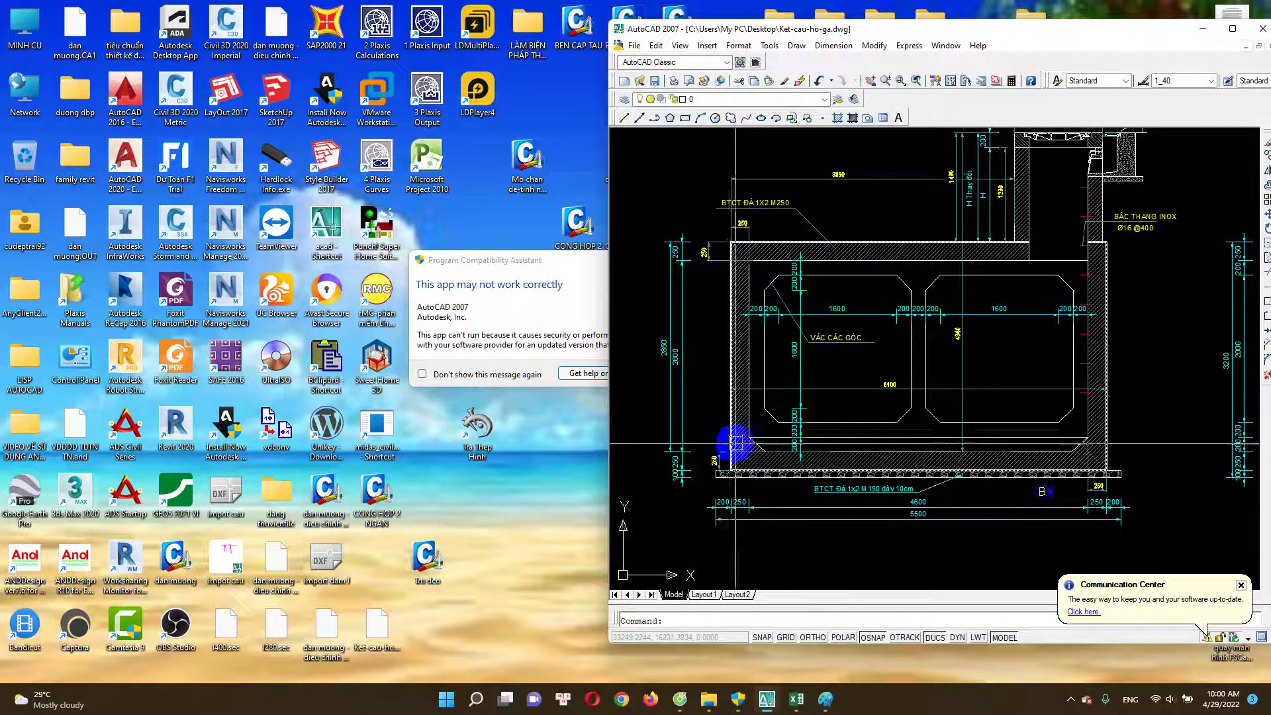
{"action": "scroll", "coordinate": [736, 442], "scroll_direction": "down", "scroll_amount": 2}
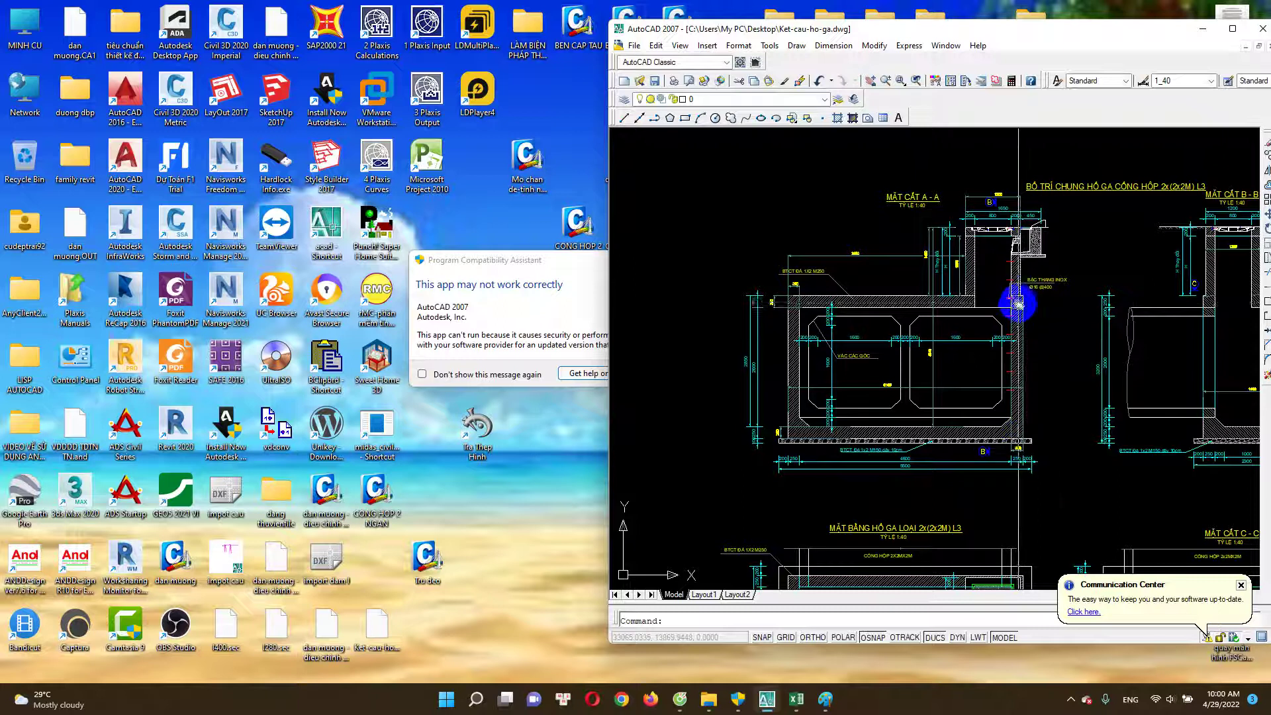
{"action": "scroll", "coordinate": [993, 317], "scroll_direction": "down", "scroll_amount": 1}
{"action": "scroll", "coordinate": [1036, 346], "scroll_direction": "up", "scroll_amount": 2}
{"action": "scroll", "coordinate": [1026, 329], "scroll_direction": "down", "scroll_amount": 2}
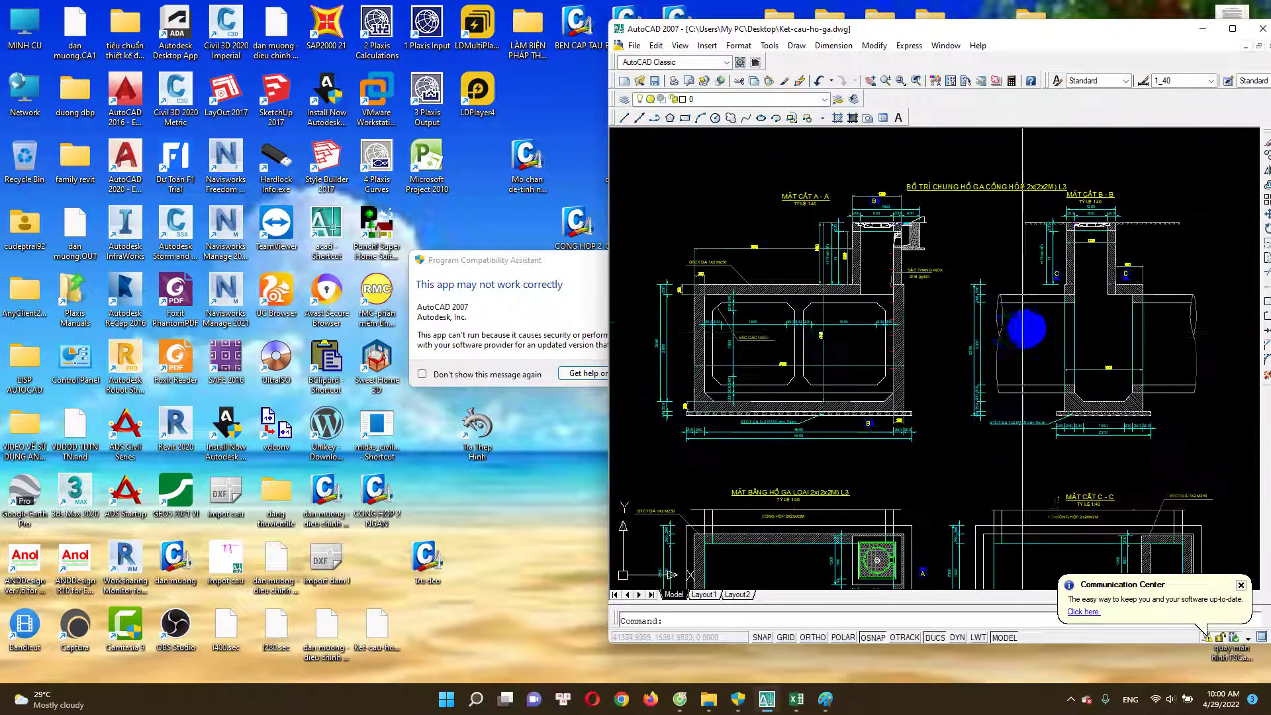
{"action": "scroll", "coordinate": [715, 305], "scroll_direction": "up", "scroll_amount": 2}
{"action": "scroll", "coordinate": [794, 281], "scroll_direction": "up", "scroll_amount": 1}
{"action": "left_click", "coordinate": [838, 264]}
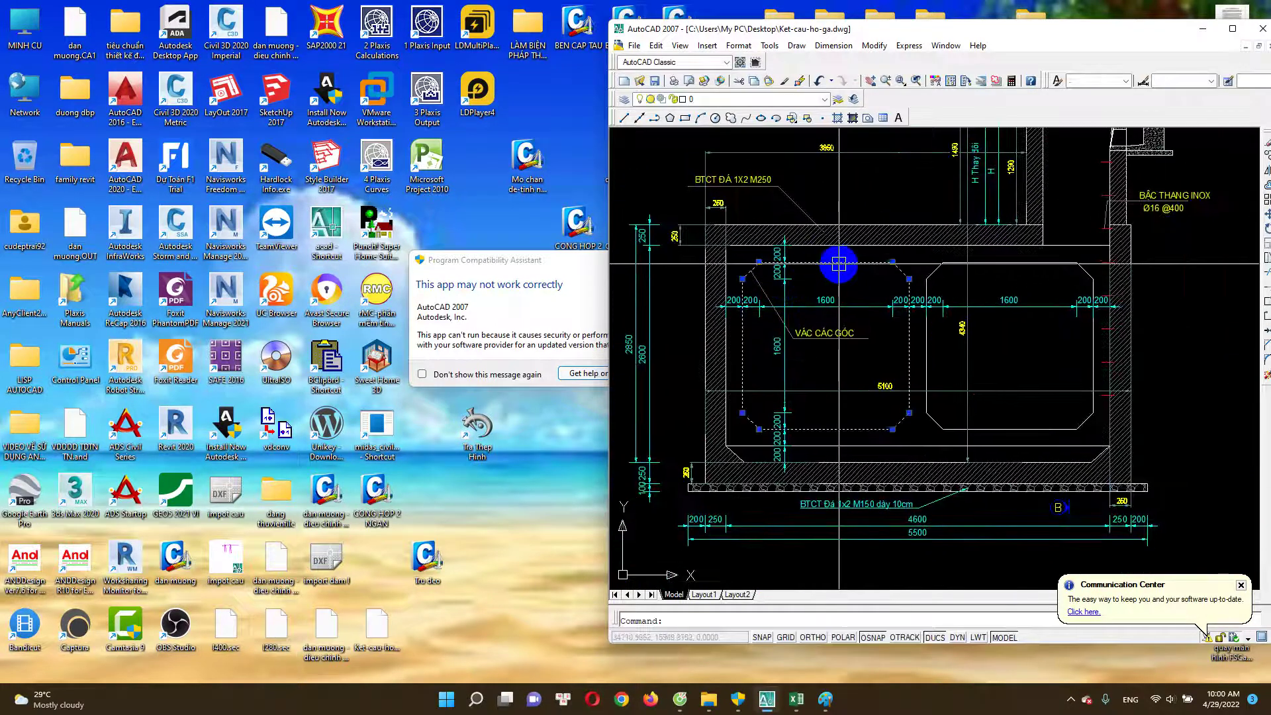
{"action": "scroll", "coordinate": [783, 285], "scroll_direction": "up", "scroll_amount": 2}
{"action": "key", "text": "Escape"}
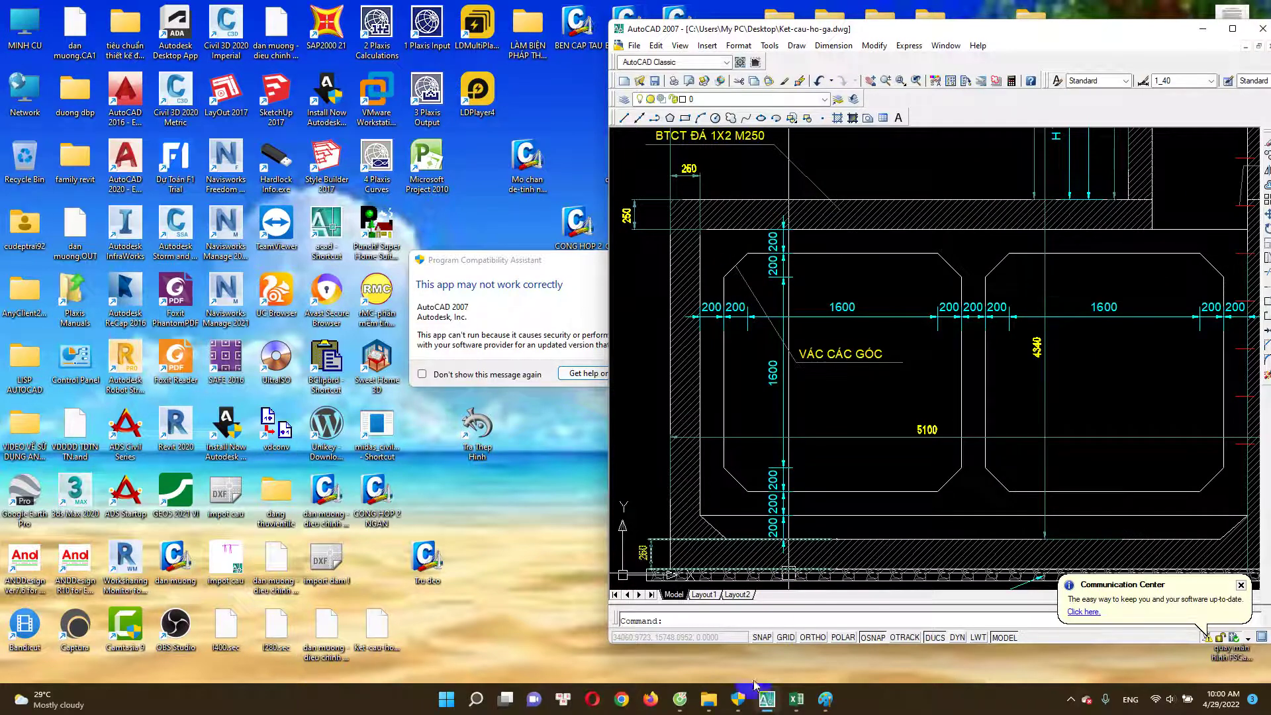
{"action": "left_click", "coordinate": [696, 700]}
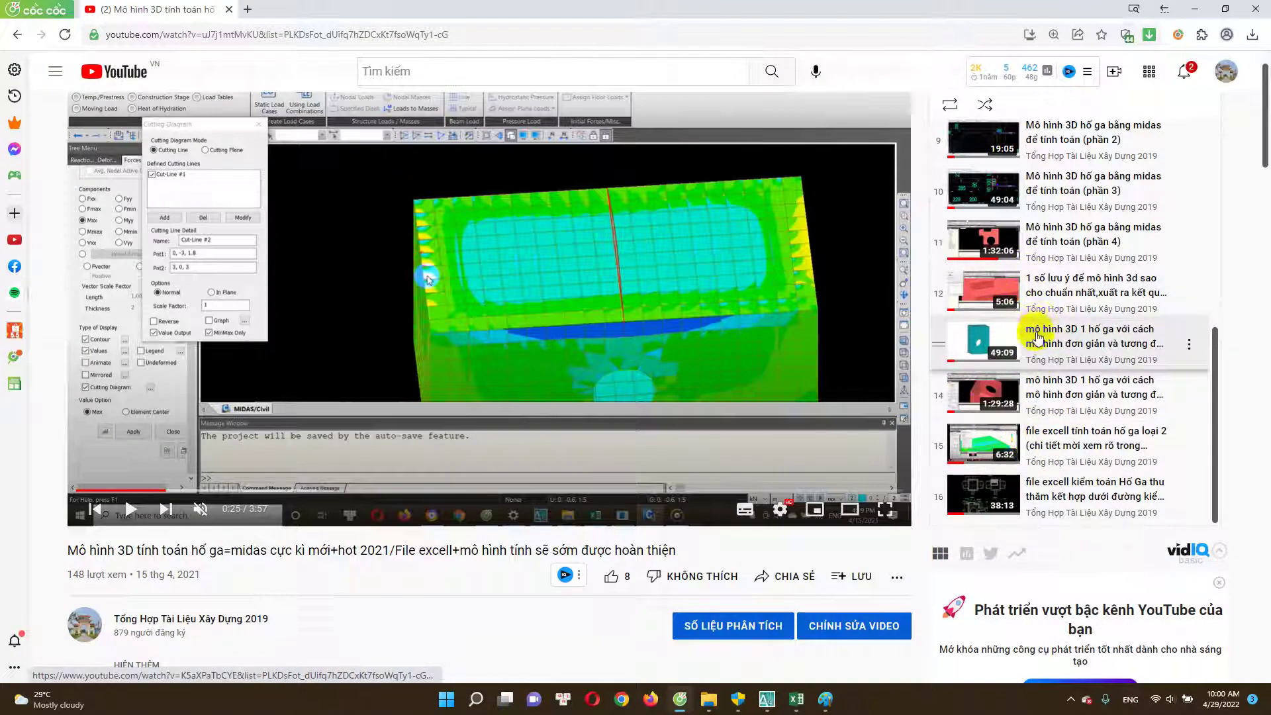
{"action": "left_click", "coordinate": [1195, 9]}
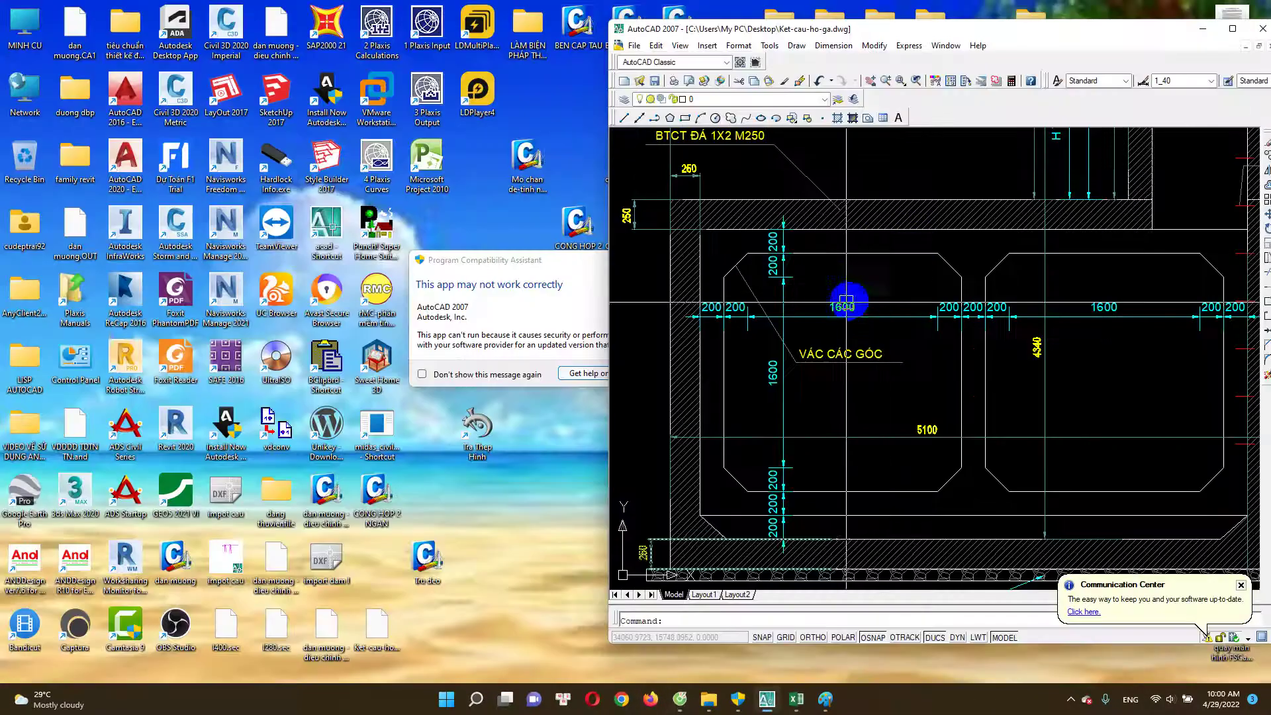
{"action": "scroll", "coordinate": [867, 285], "scroll_direction": "up", "scroll_amount": 2}
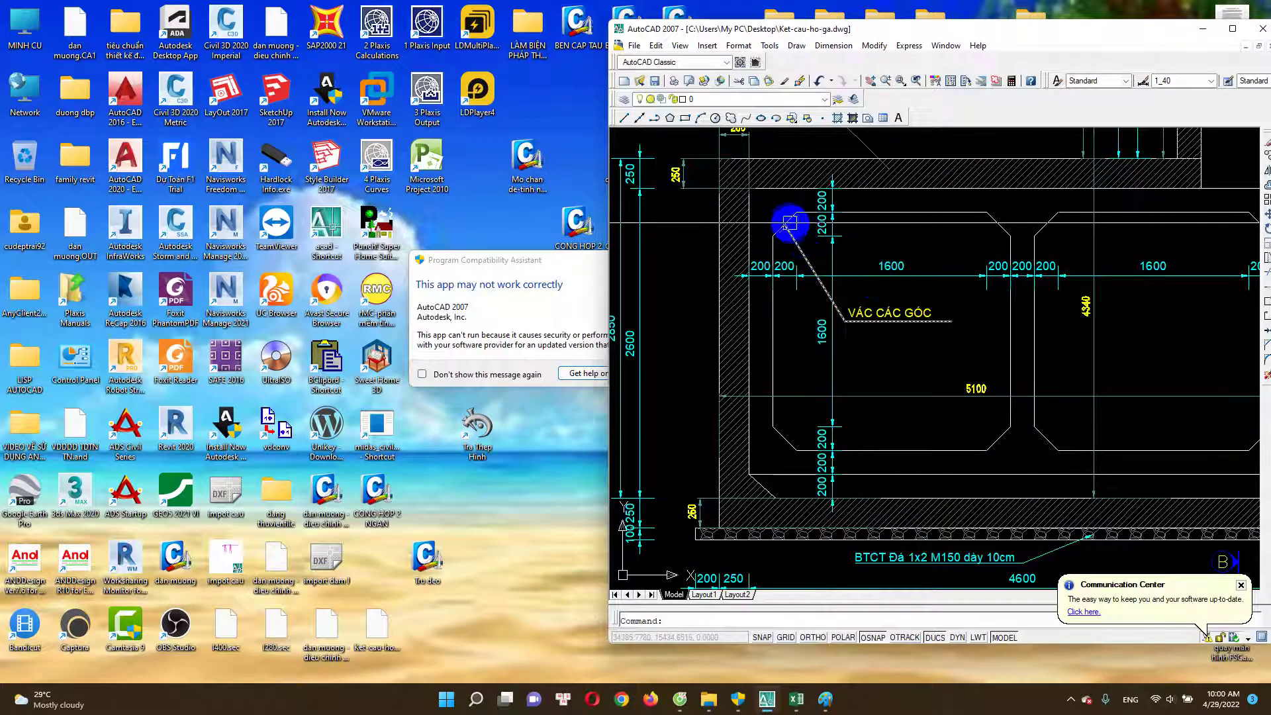
{"action": "scroll", "coordinate": [786, 219], "scroll_direction": "up", "scroll_amount": 1}
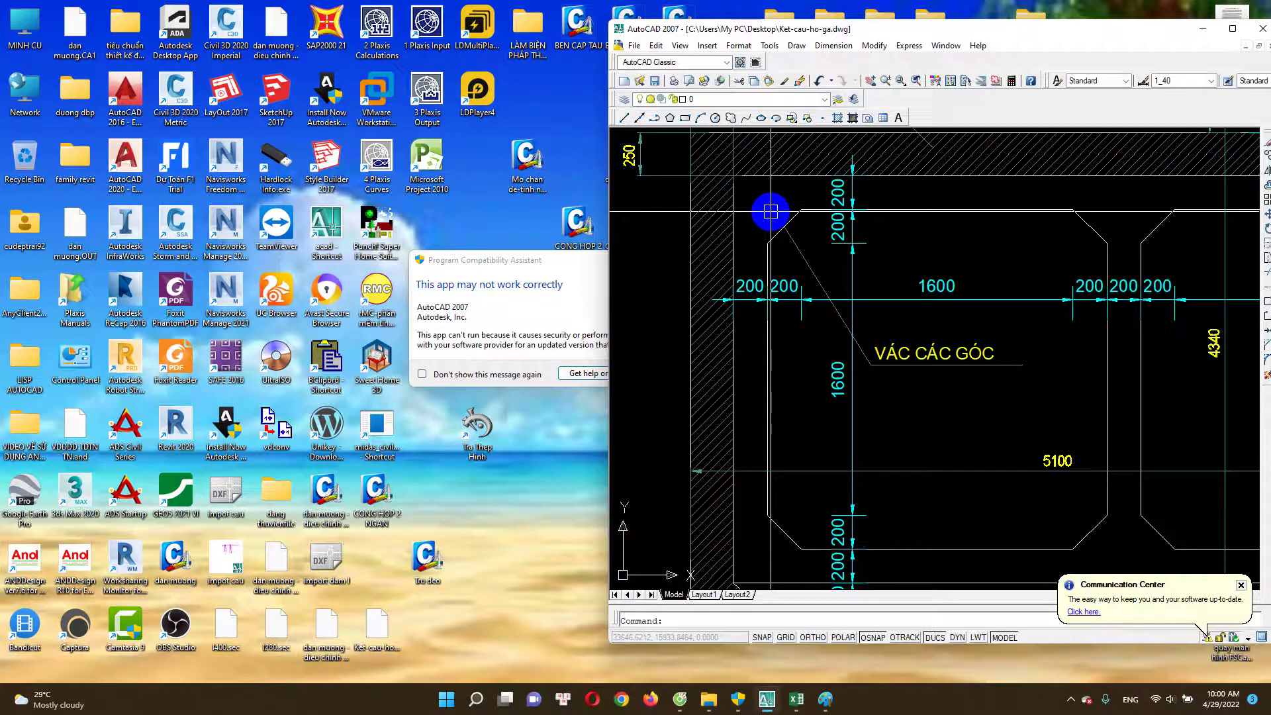
{"action": "scroll", "coordinate": [770, 211], "scroll_direction": "down", "scroll_amount": 2}
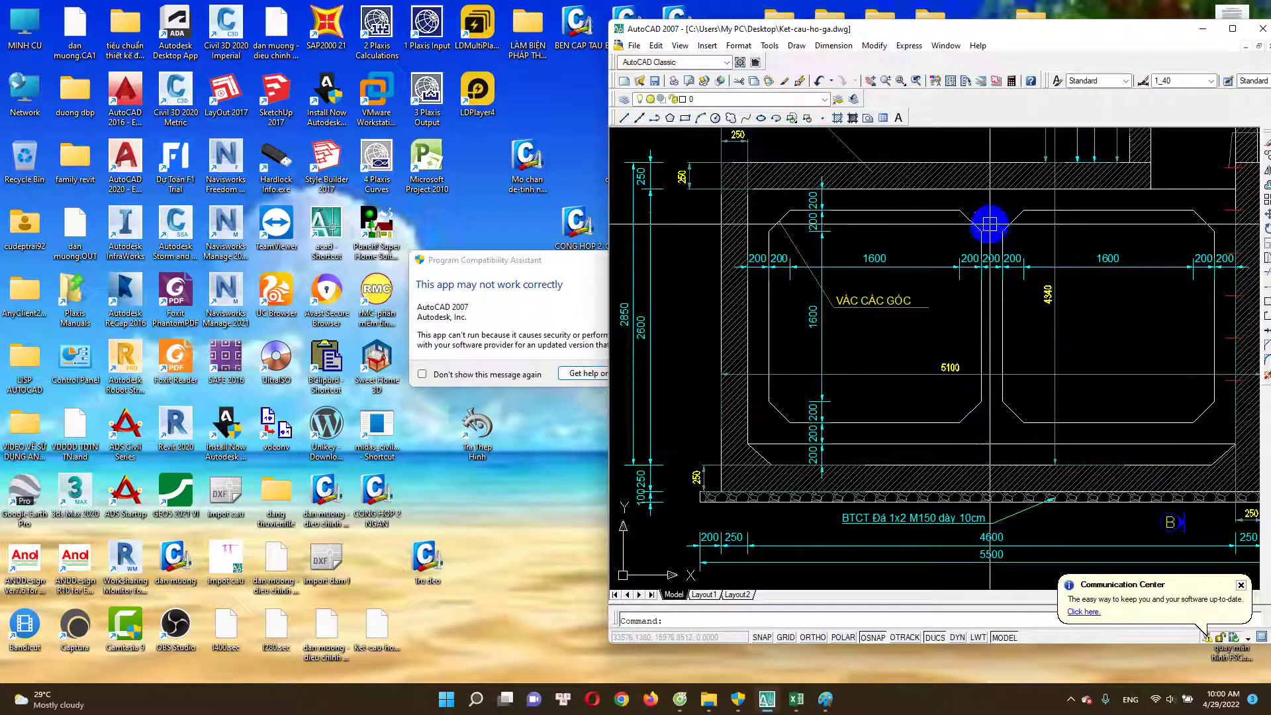
{"action": "scroll", "coordinate": [774, 239], "scroll_direction": "up", "scroll_amount": 2}
{"action": "scroll", "coordinate": [789, 202], "scroll_direction": "up", "scroll_amount": 1}
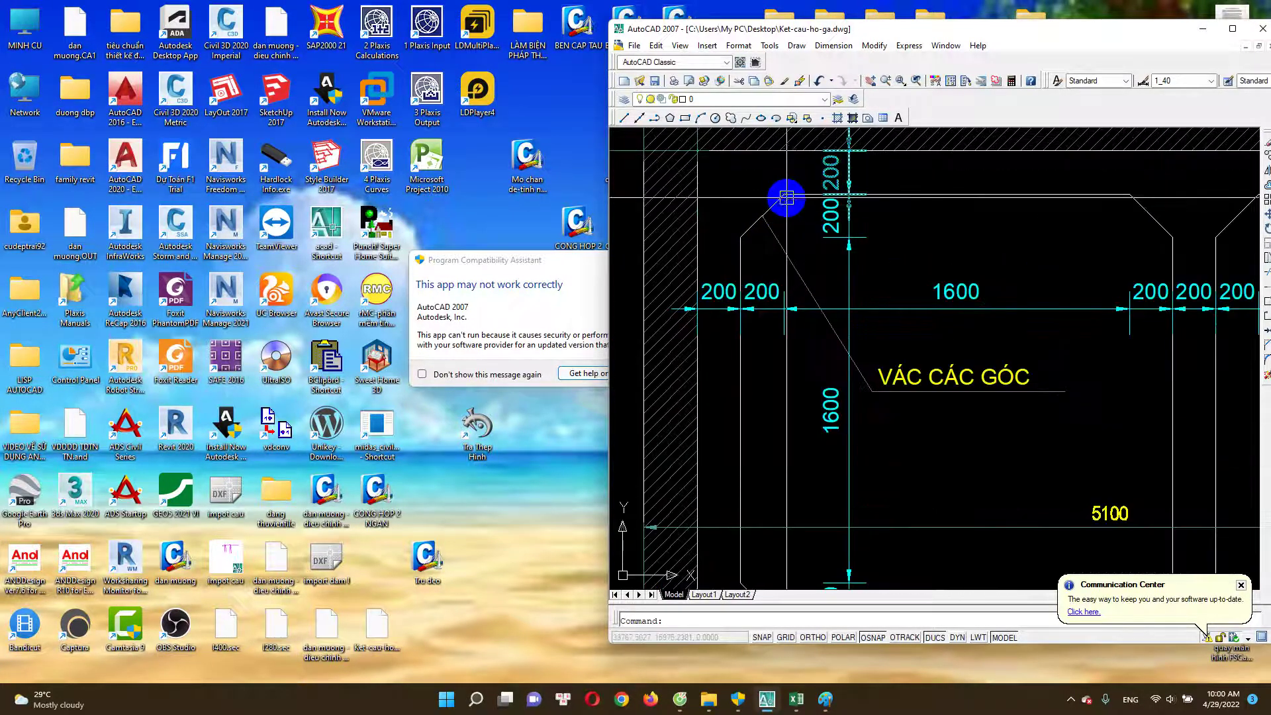
{"action": "scroll", "coordinate": [784, 192], "scroll_direction": "down", "scroll_amount": 1}
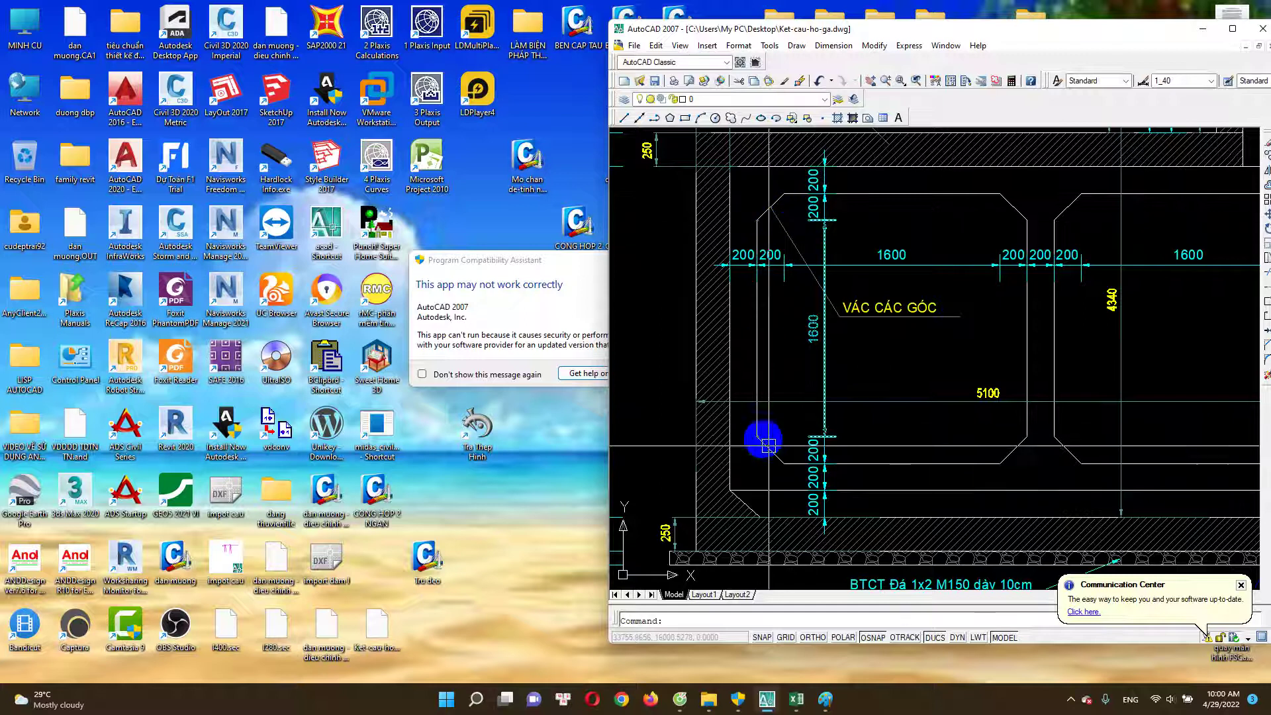
{"action": "left_click", "coordinate": [993, 465]}
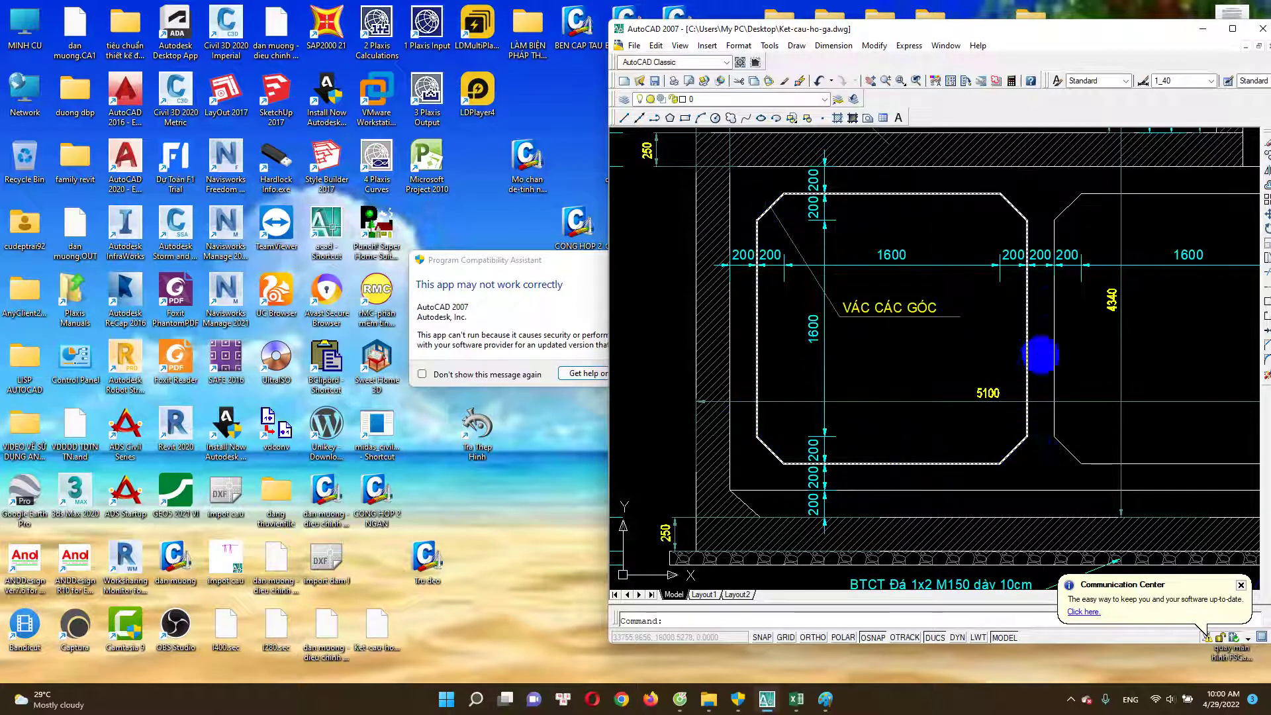
{"action": "key", "text": "Escape"}
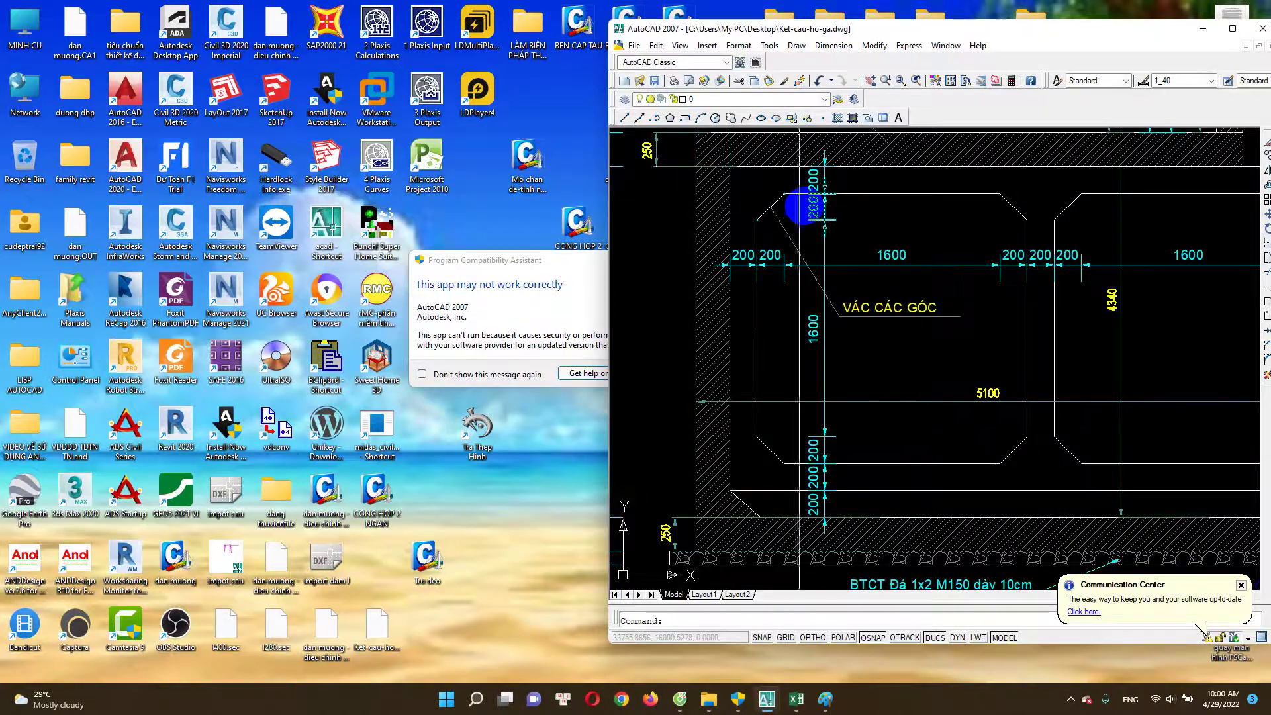
{"action": "key", "text": "Escape"}
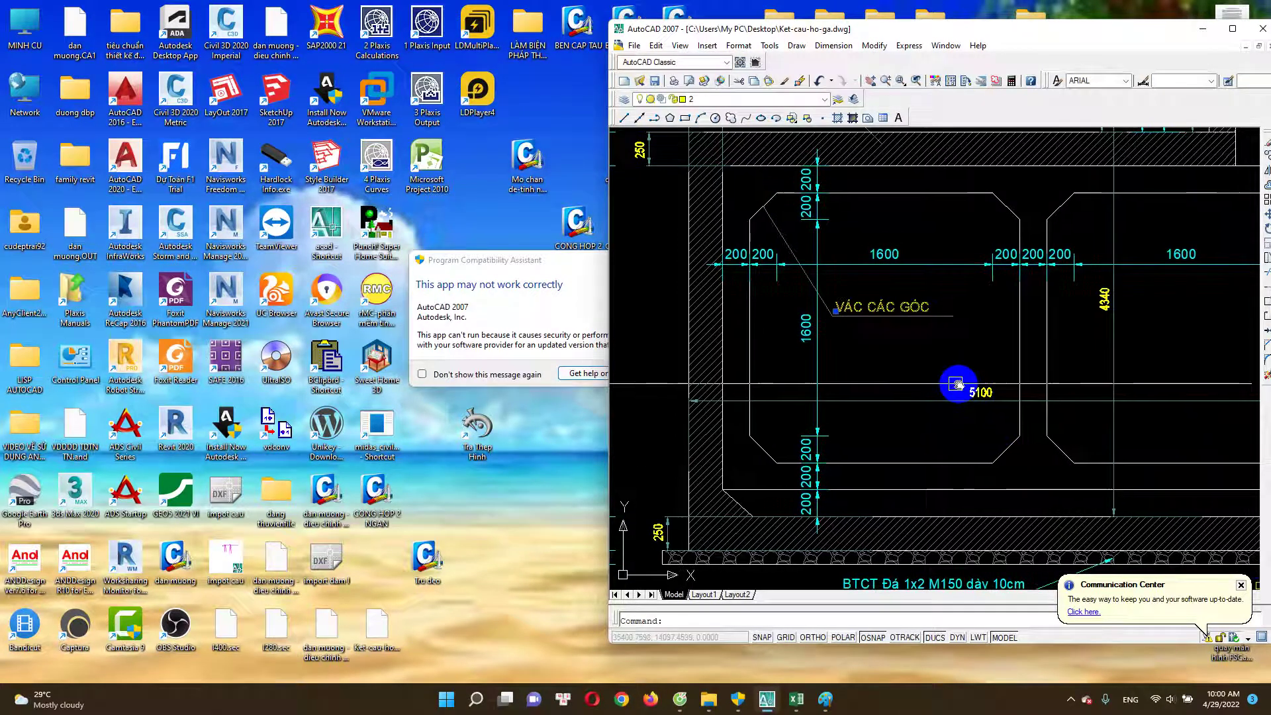
{"action": "left_click", "coordinate": [701, 194]}
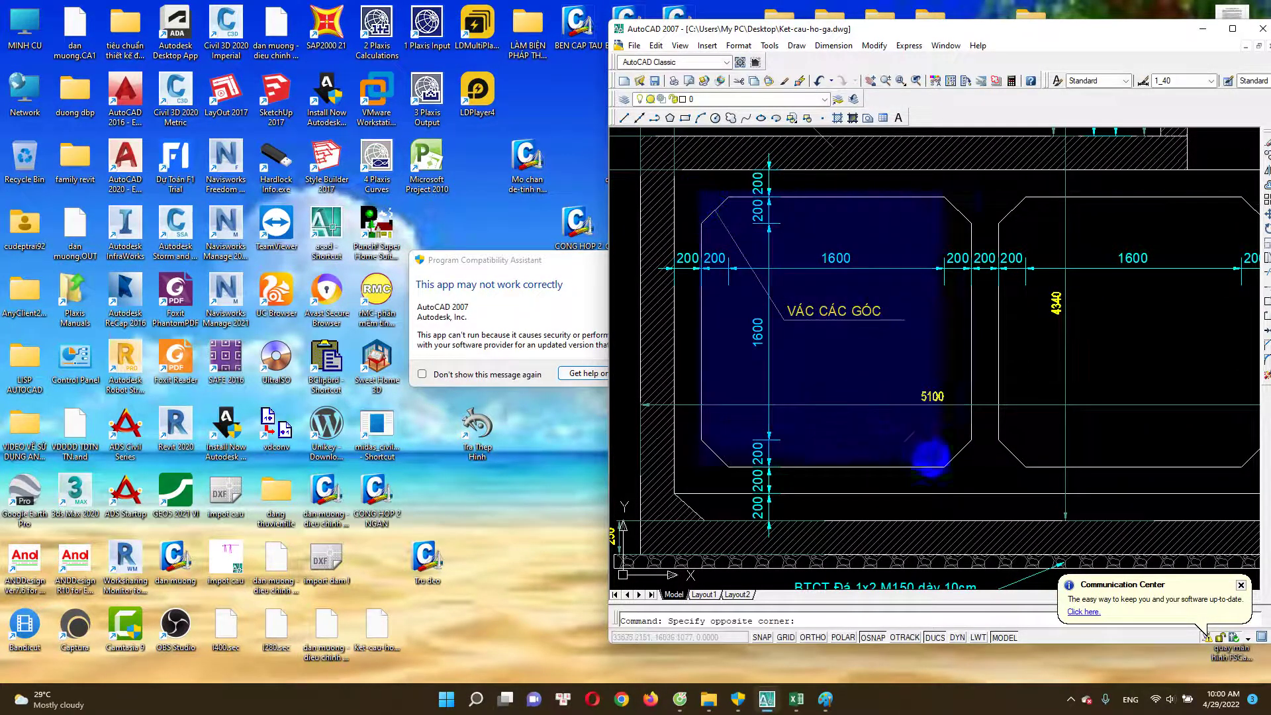
{"action": "left_click", "coordinate": [987, 471]}
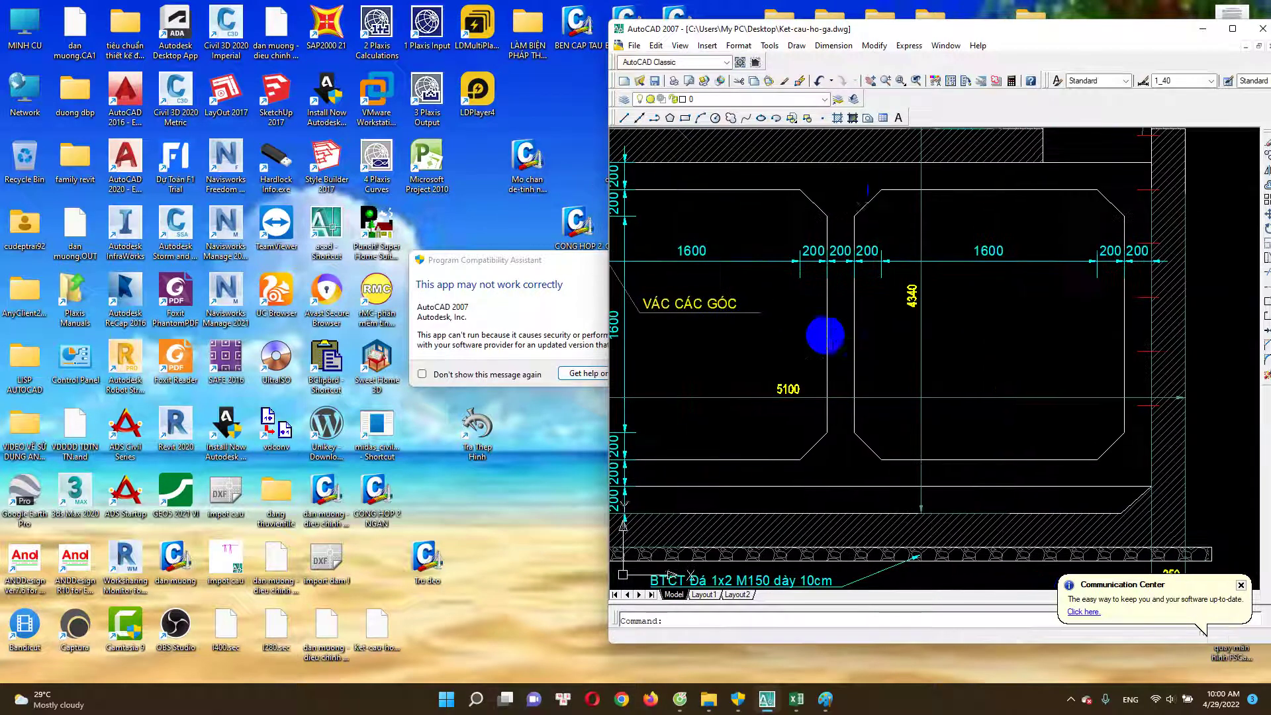
{"action": "left_click", "coordinate": [847, 173]}
{"action": "left_click", "coordinate": [1122, 476]}
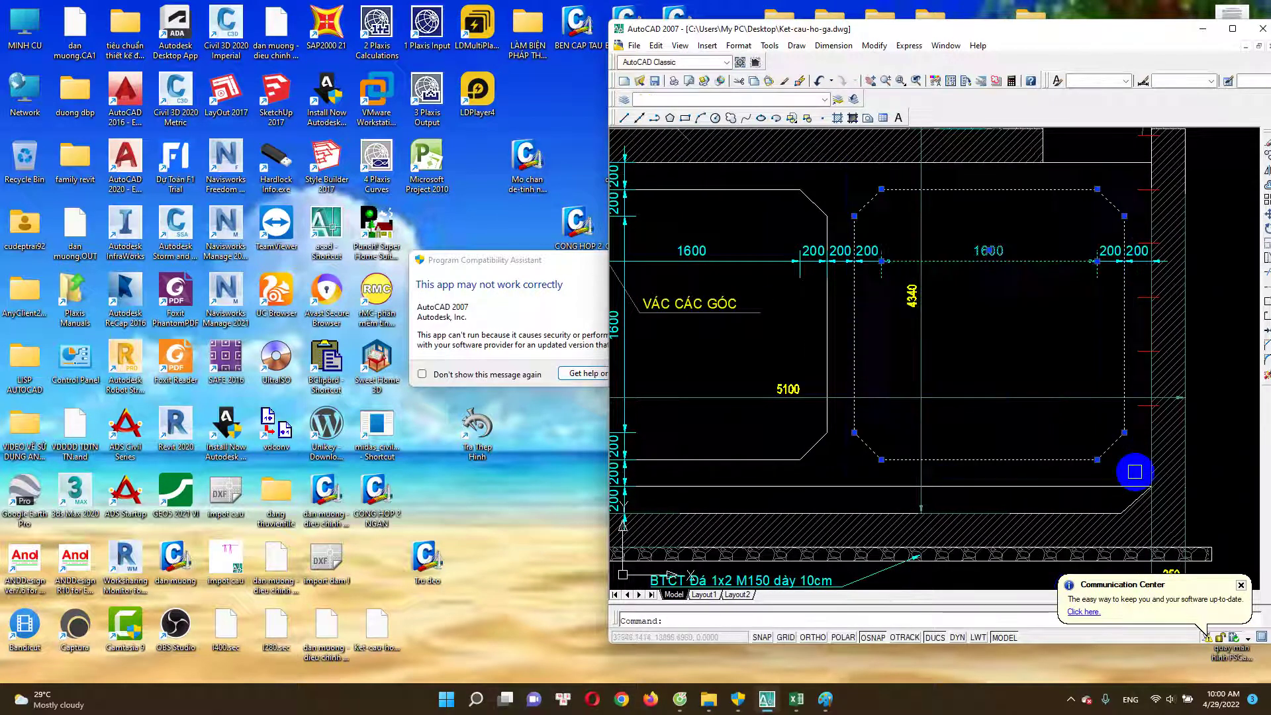
{"action": "scroll", "coordinate": [999, 338], "scroll_direction": "down", "scroll_amount": 2}
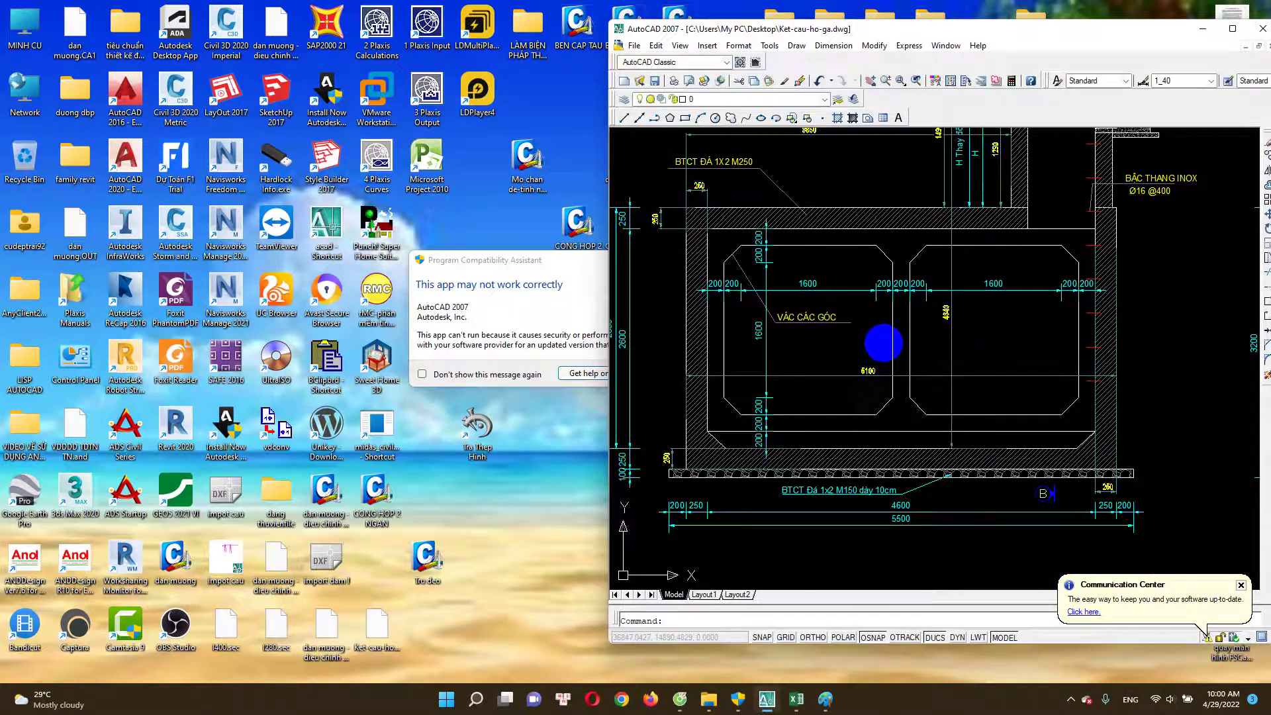
{"action": "scroll", "coordinate": [787, 262], "scroll_direction": "up", "scroll_amount": 2}
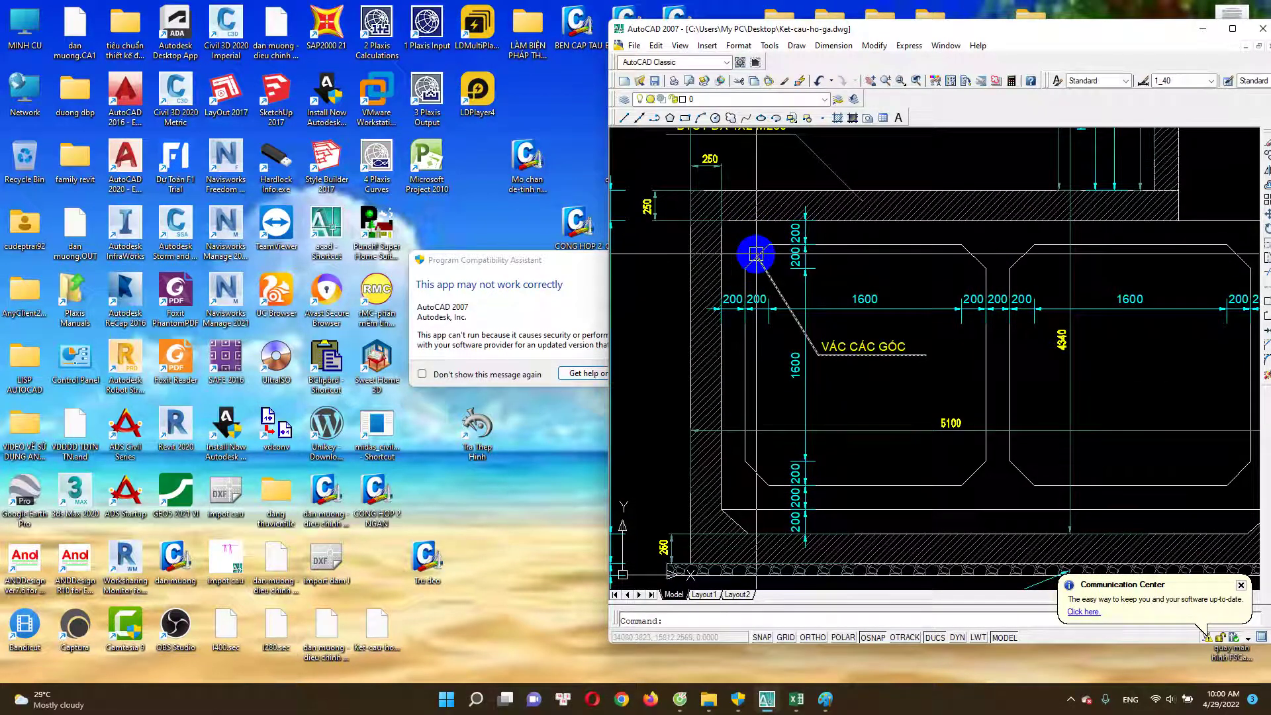
{"action": "scroll", "coordinate": [756, 254], "scroll_direction": "down", "scroll_amount": 2}
{"action": "scroll", "coordinate": [860, 318], "scroll_direction": "down", "scroll_amount": 1}
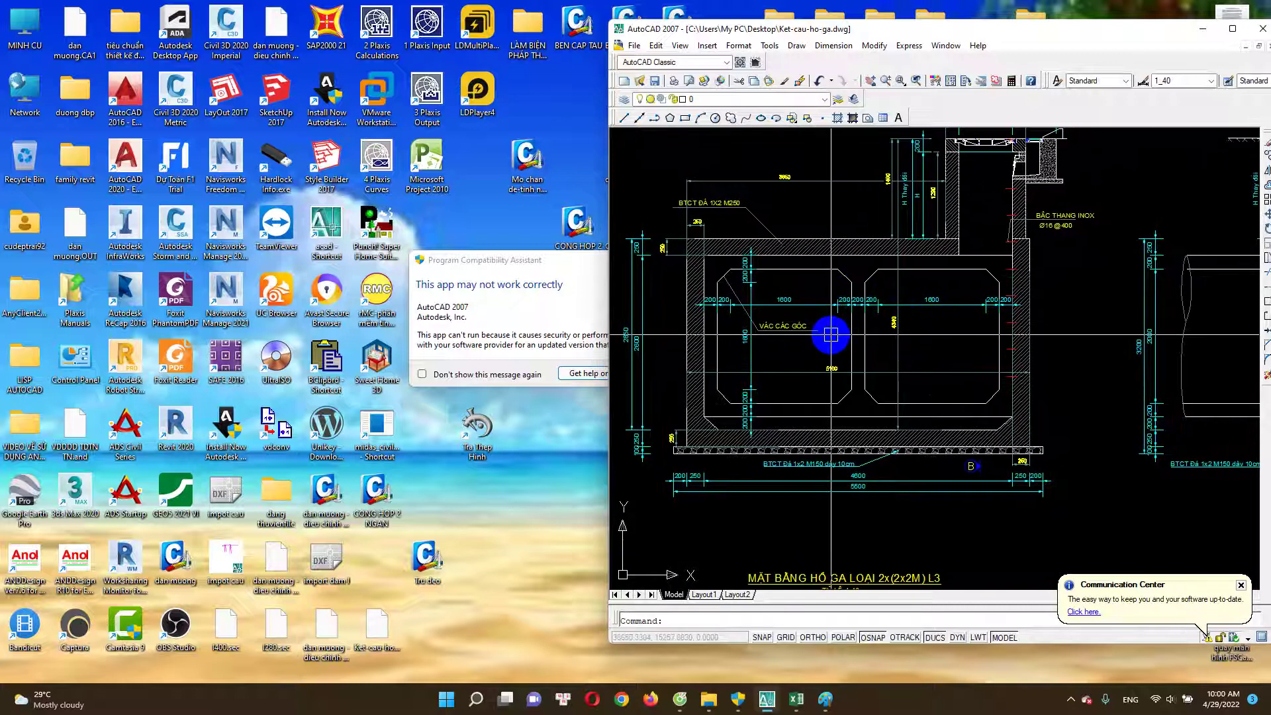
{"action": "left_click", "coordinate": [689, 696]}
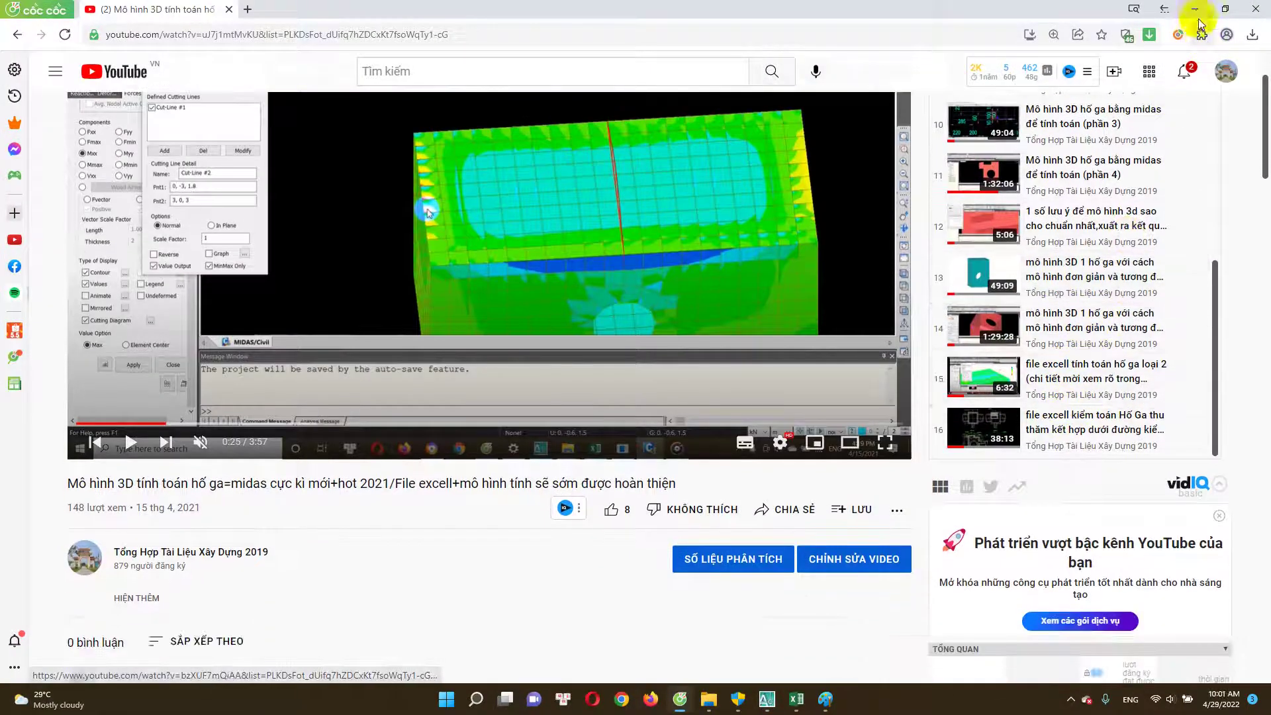
{"action": "left_click", "coordinate": [1195, 9]}
{"action": "scroll", "coordinate": [909, 364], "scroll_direction": "down", "scroll_amount": 2}
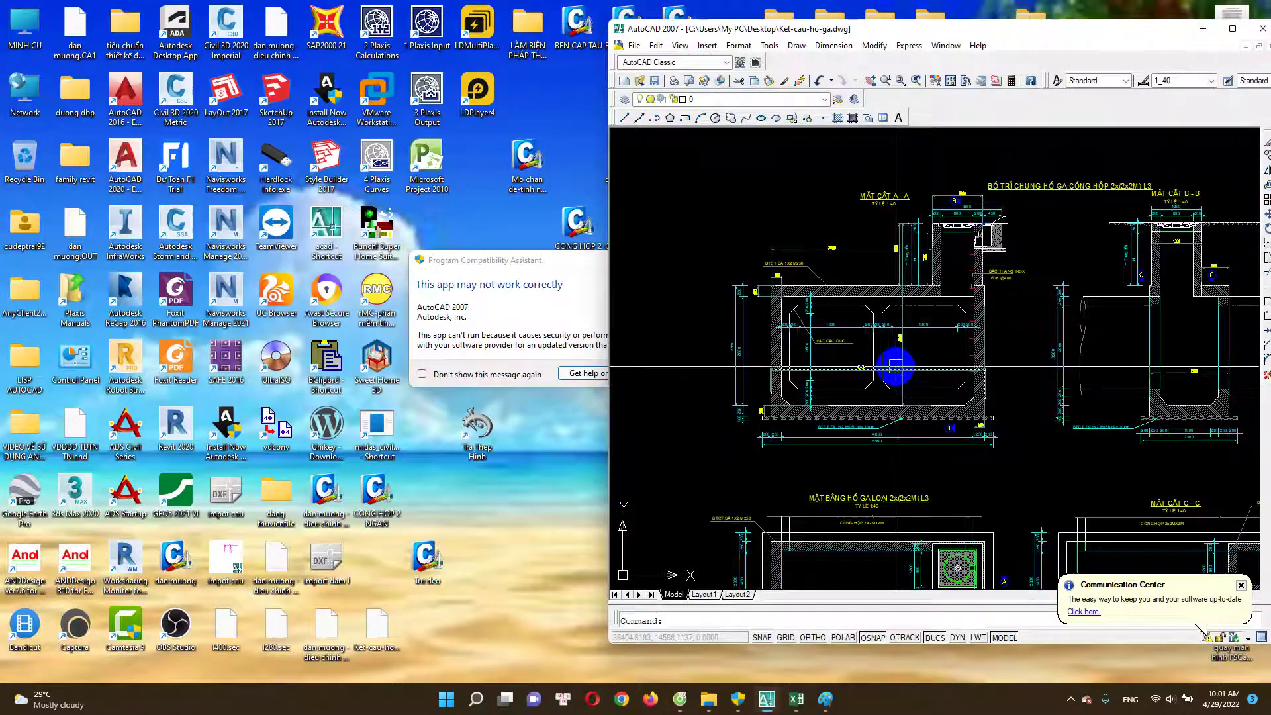
{"action": "scroll", "coordinate": [862, 353], "scroll_direction": "up", "scroll_amount": 2}
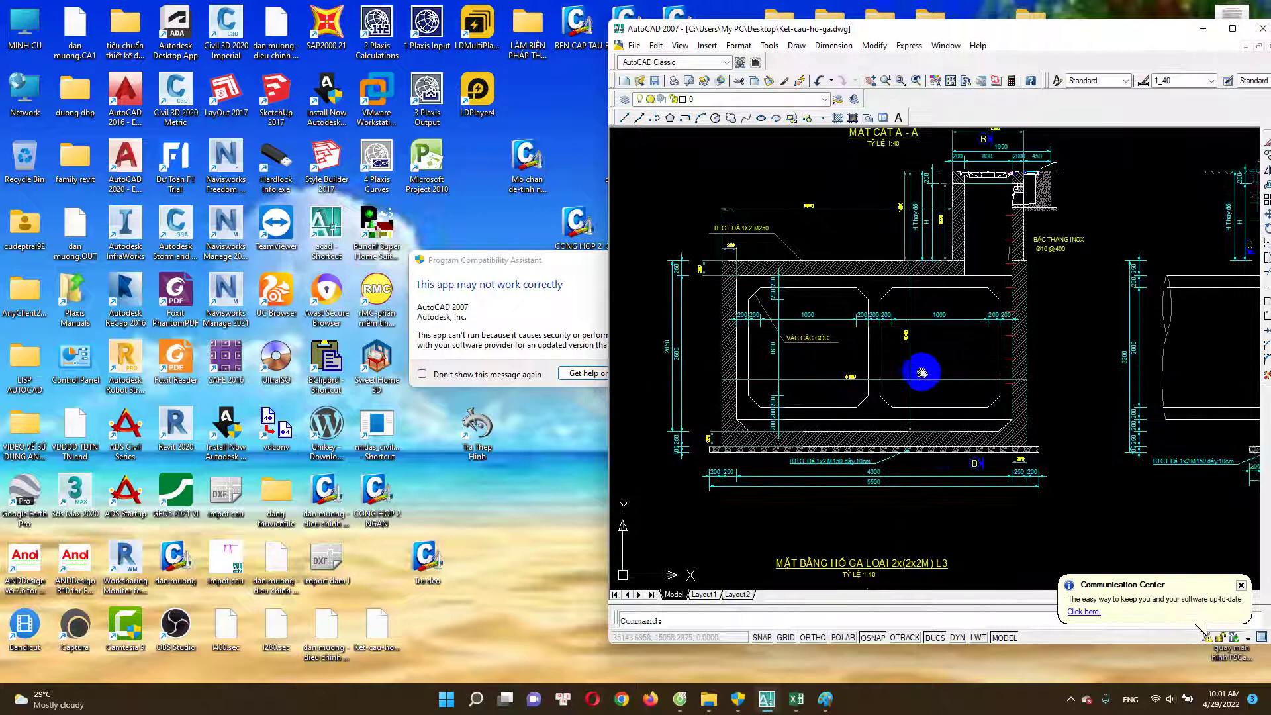
{"action": "left_click_drag", "start_coordinate": [902, 382], "coordinate": [874, 394]}
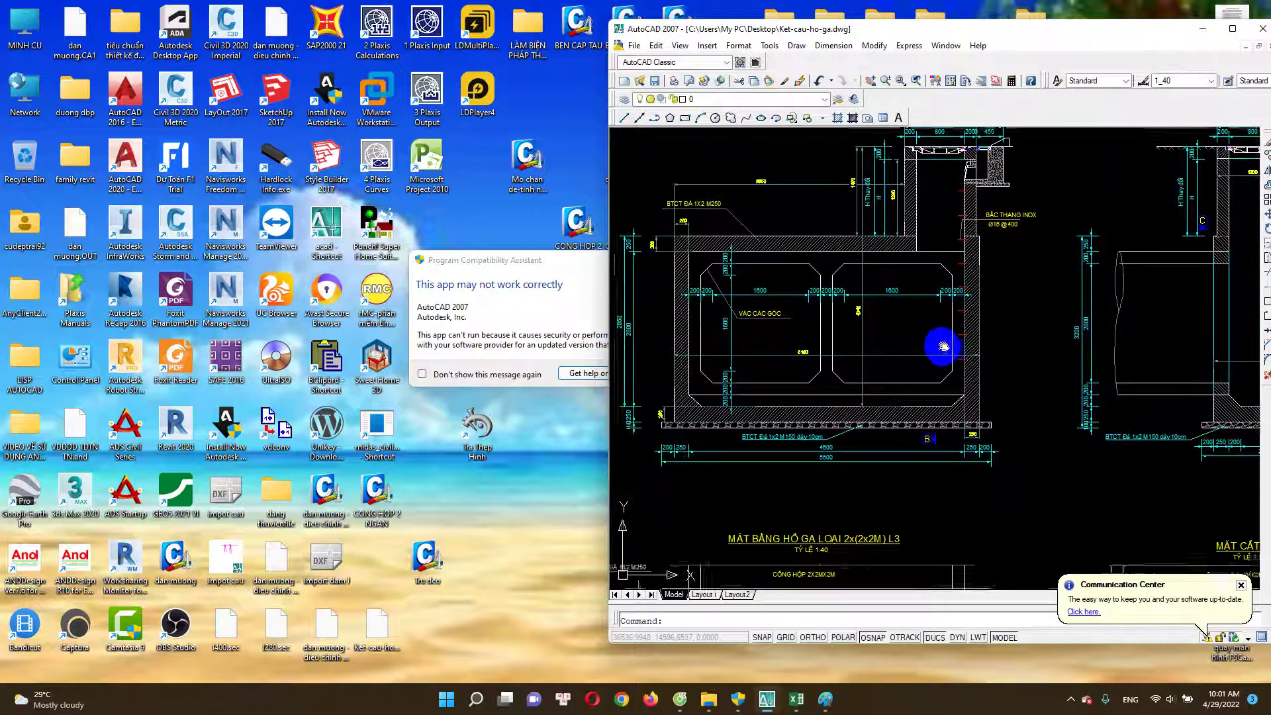
{"action": "scroll", "coordinate": [926, 368], "scroll_direction": "down", "scroll_amount": 2}
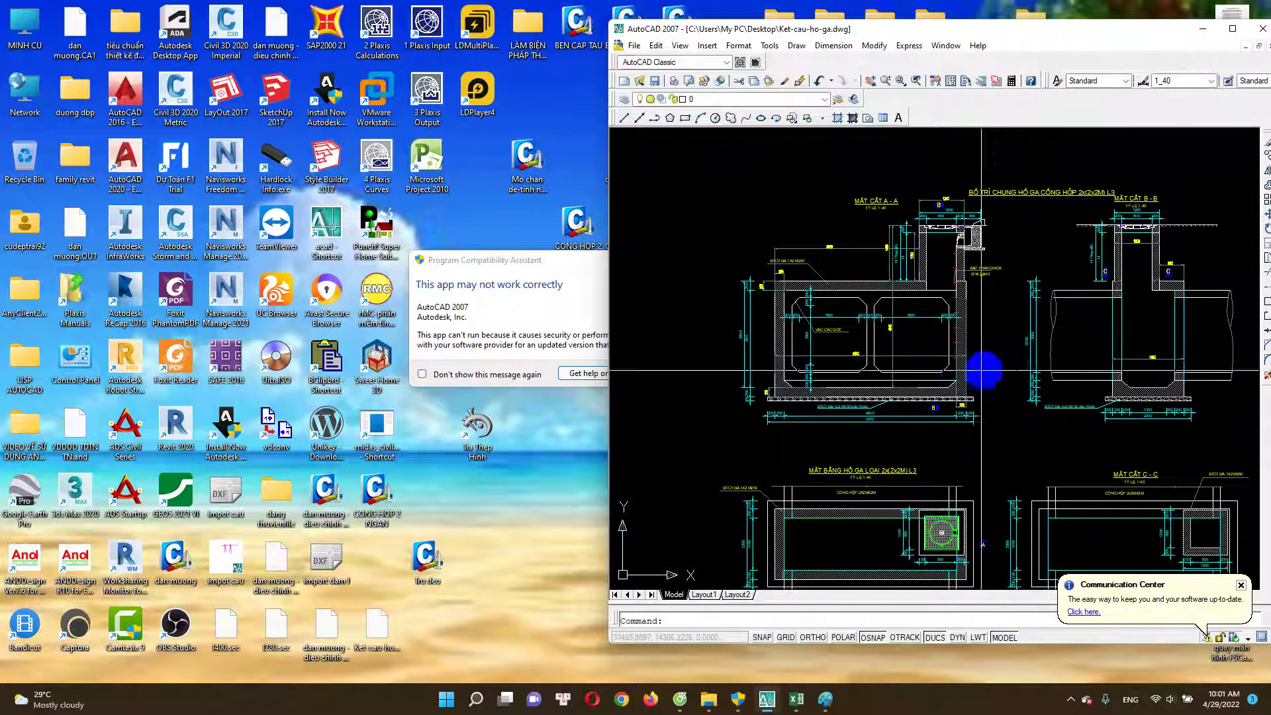
{"action": "scroll", "coordinate": [905, 331], "scroll_direction": "down", "scroll_amount": 2}
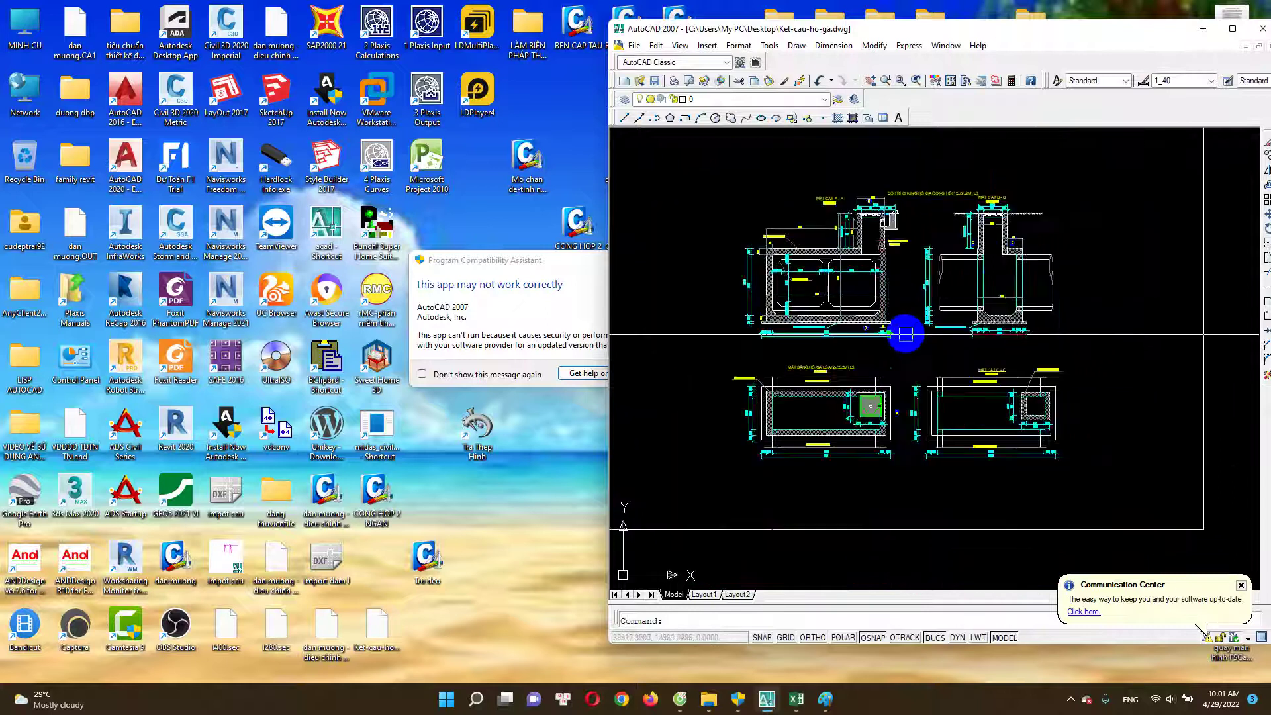
{"action": "scroll", "coordinate": [1053, 349], "scroll_direction": "down", "scroll_amount": 3}
{"action": "scroll", "coordinate": [1032, 365], "scroll_direction": "up", "scroll_amount": 4}
{"action": "scroll", "coordinate": [1004, 382], "scroll_direction": "up", "scroll_amount": 4}
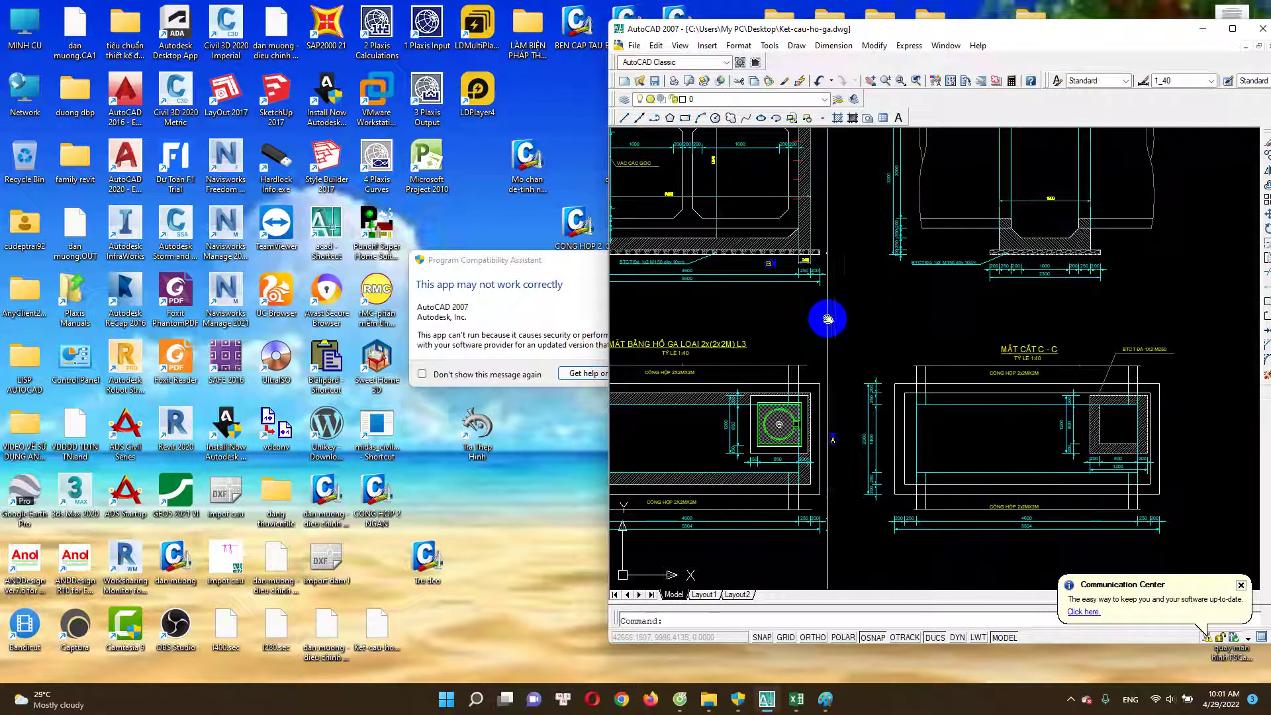
{"action": "scroll", "coordinate": [984, 476], "scroll_direction": "down", "scroll_amount": 2}
{"action": "scroll", "coordinate": [872, 340], "scroll_direction": "up", "scroll_amount": 2}
{"action": "scroll", "coordinate": [837, 270], "scroll_direction": "up", "scroll_amount": 1}
{"action": "scroll", "coordinate": [887, 351], "scroll_direction": "up", "scroll_amount": 1}
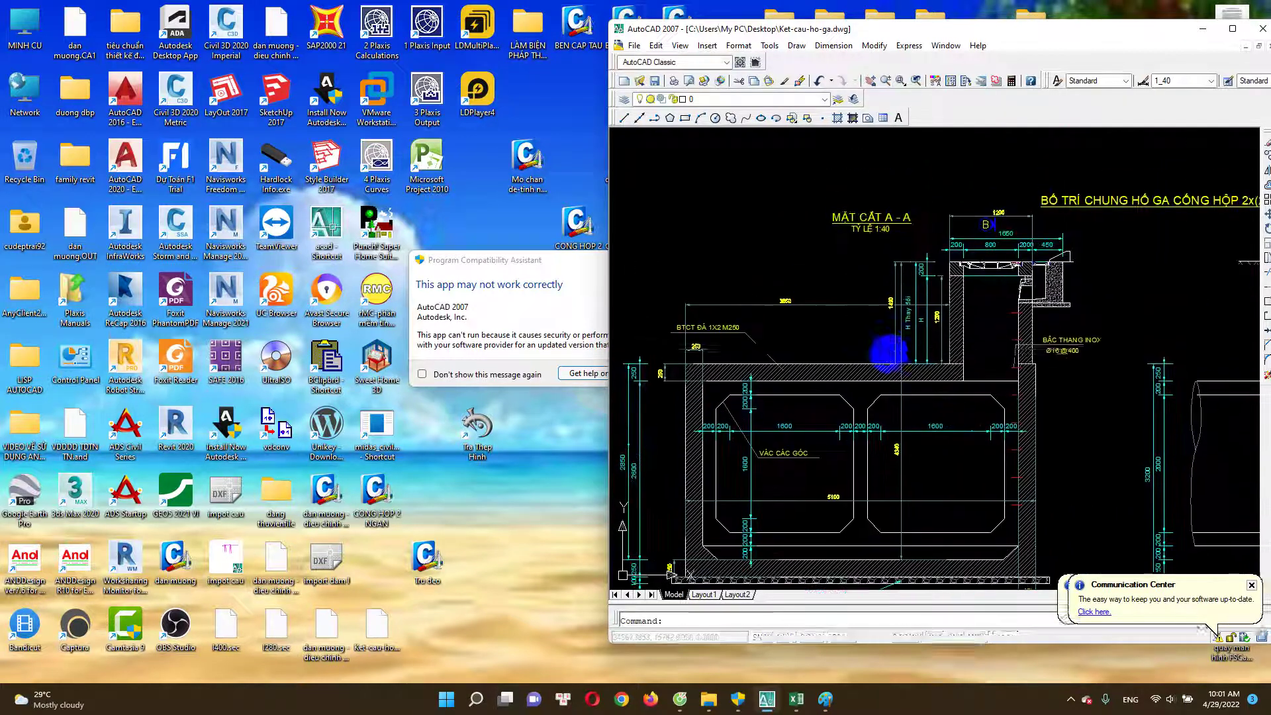
{"action": "scroll", "coordinate": [887, 351], "scroll_direction": "down", "scroll_amount": 2}
{"action": "scroll", "coordinate": [874, 378], "scroll_direction": "up", "scroll_amount": 1}
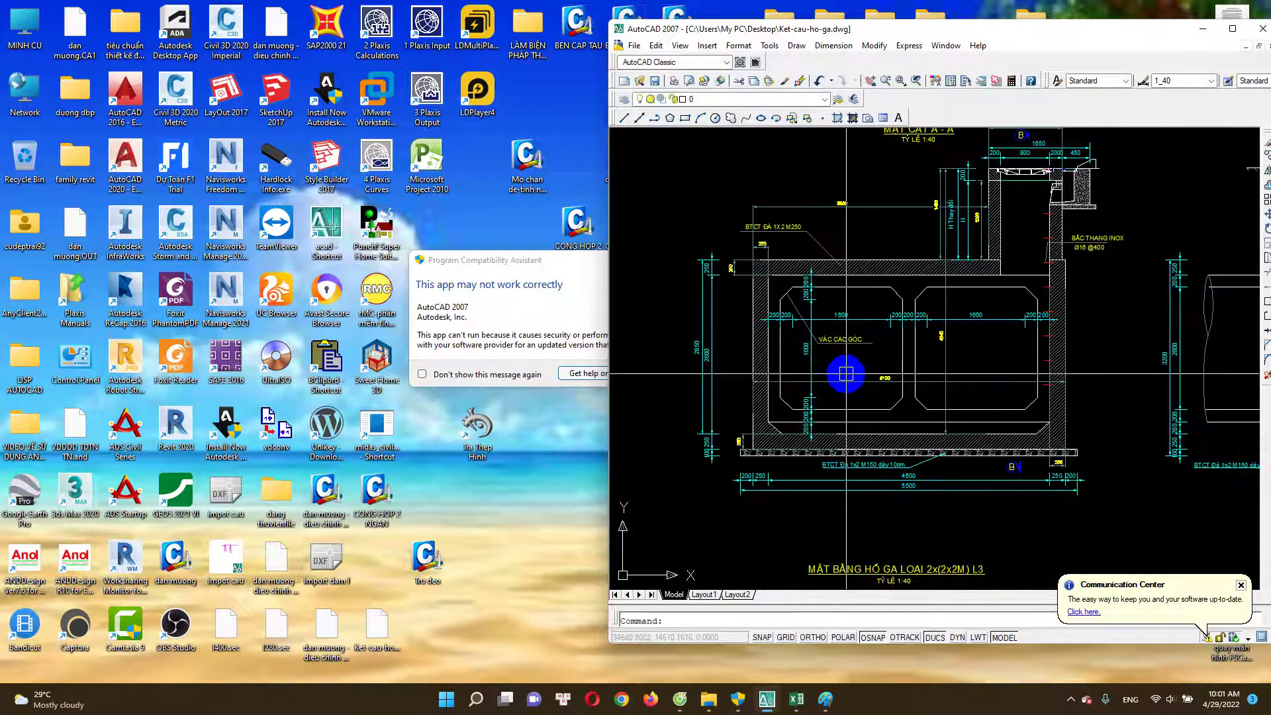
{"action": "left_click_drag", "start_coordinate": [987, 431], "coordinate": [701, 417]}
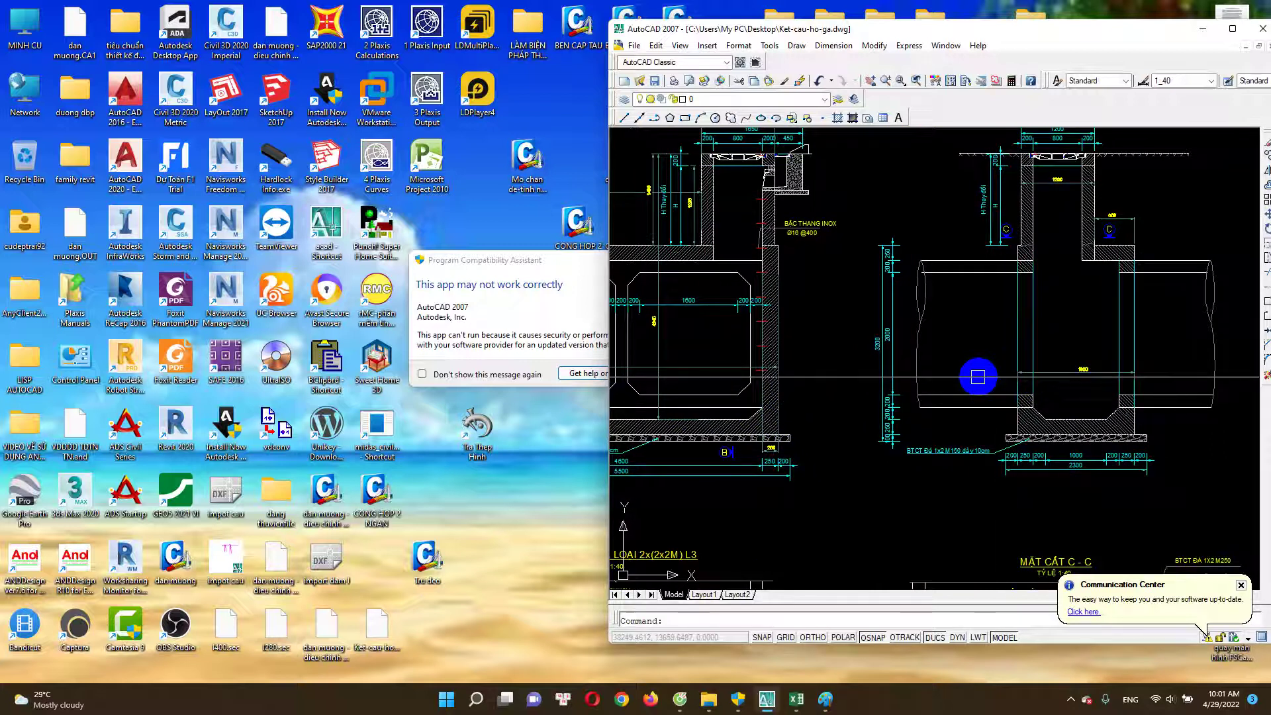
{"action": "left_click_drag", "start_coordinate": [847, 393], "coordinate": [1099, 402]}
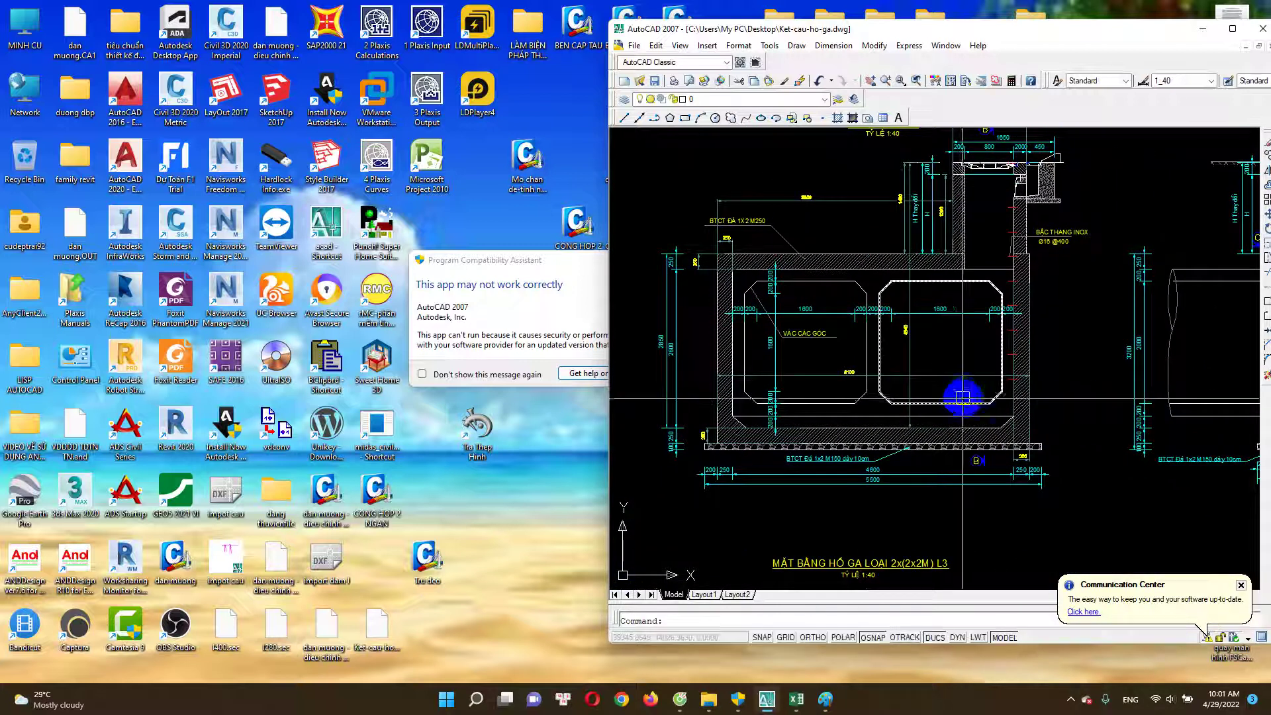
{"action": "scroll", "coordinate": [932, 405], "scroll_direction": "down", "scroll_amount": 2}
{"action": "scroll", "coordinate": [965, 397], "scroll_direction": "down", "scroll_amount": 2}
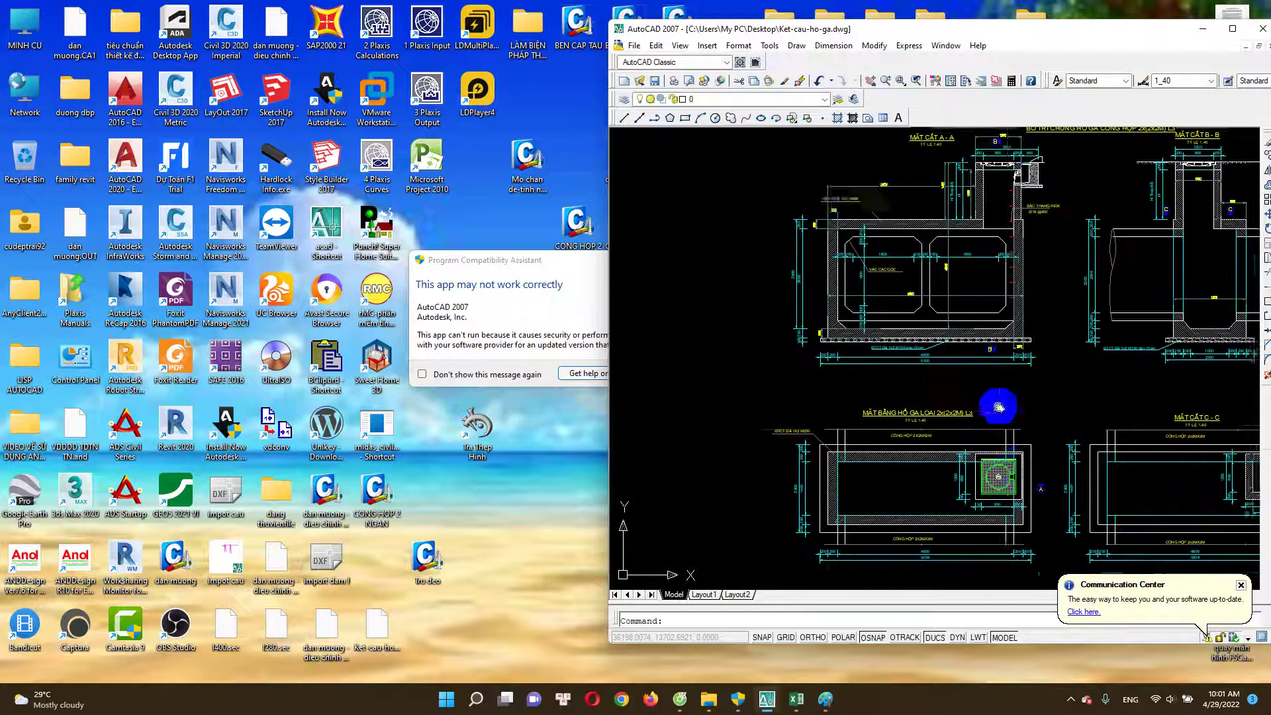
{"action": "scroll", "coordinate": [993, 409], "scroll_direction": "up", "scroll_amount": 2}
{"action": "scroll", "coordinate": [913, 420], "scroll_direction": "down", "scroll_amount": 3}
{"action": "scroll", "coordinate": [1066, 449], "scroll_direction": "up", "scroll_amount": 1}
{"action": "scroll", "coordinate": [866, 431], "scroll_direction": "up", "scroll_amount": 1}
{"action": "scroll", "coordinate": [760, 303], "scroll_direction": "up", "scroll_amount": 1}
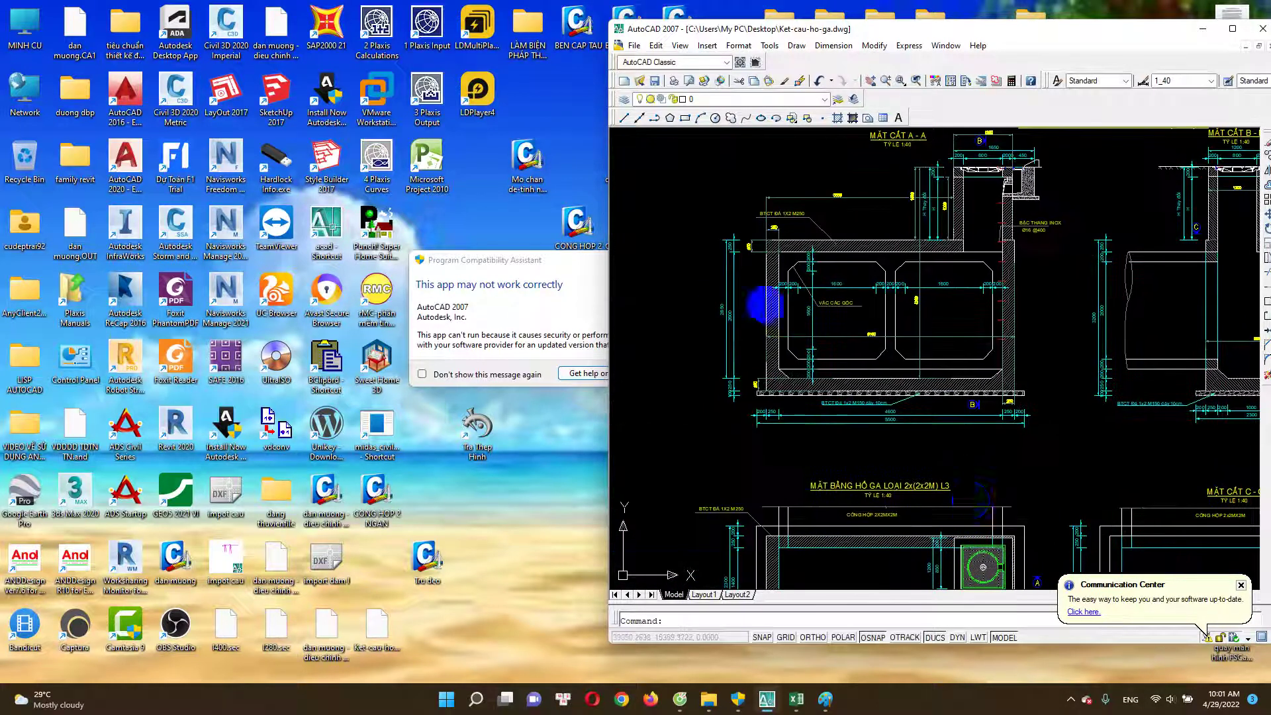
{"action": "scroll", "coordinate": [864, 318], "scroll_direction": "up", "scroll_amount": 1}
{"action": "scroll", "coordinate": [864, 319], "scroll_direction": "down", "scroll_amount": 2}
{"action": "left_click_drag", "start_coordinate": [997, 405], "coordinate": [939, 286]}
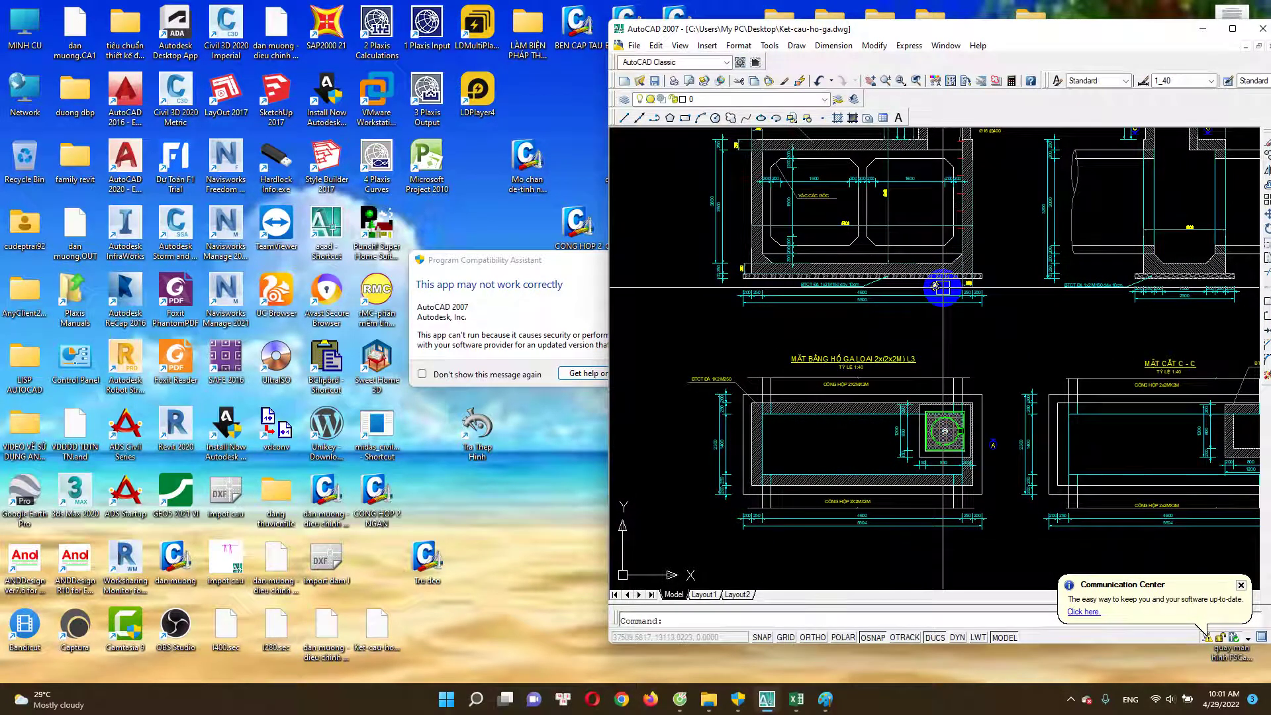
{"action": "left_click_drag", "start_coordinate": [935, 286], "coordinate": [880, 364]}
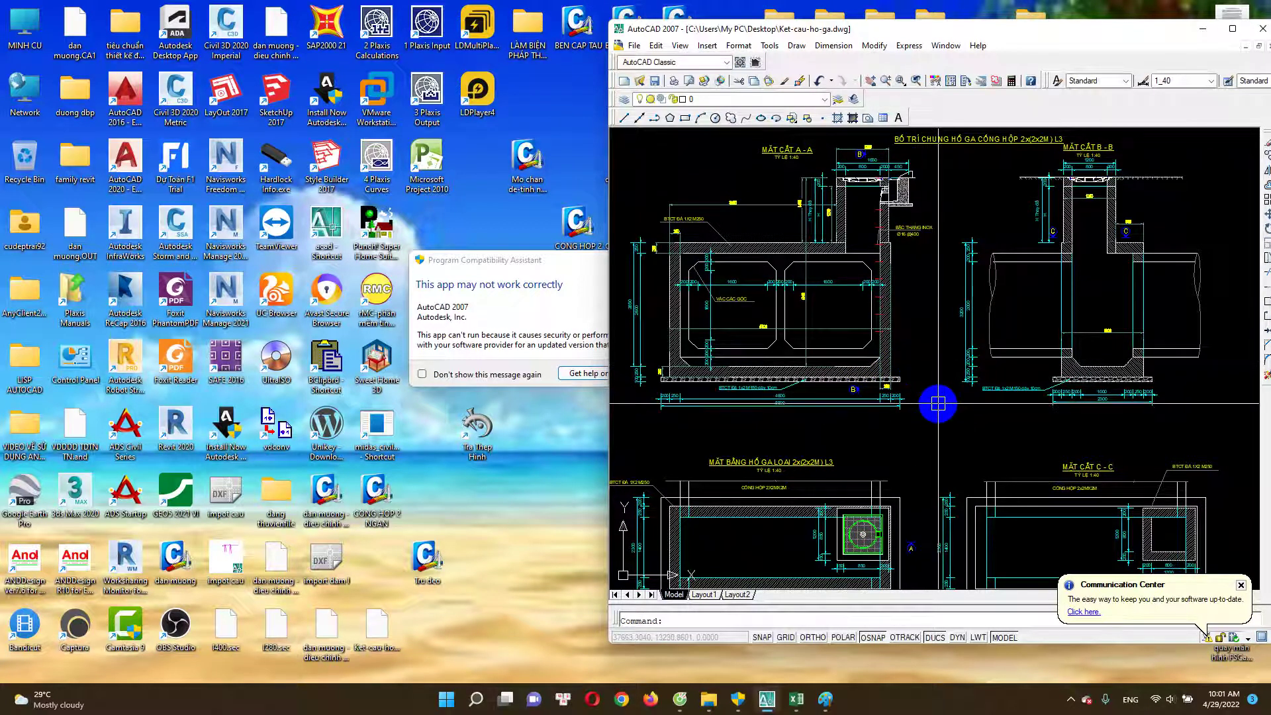
{"action": "scroll", "coordinate": [946, 397], "scroll_direction": "down", "scroll_amount": 3}
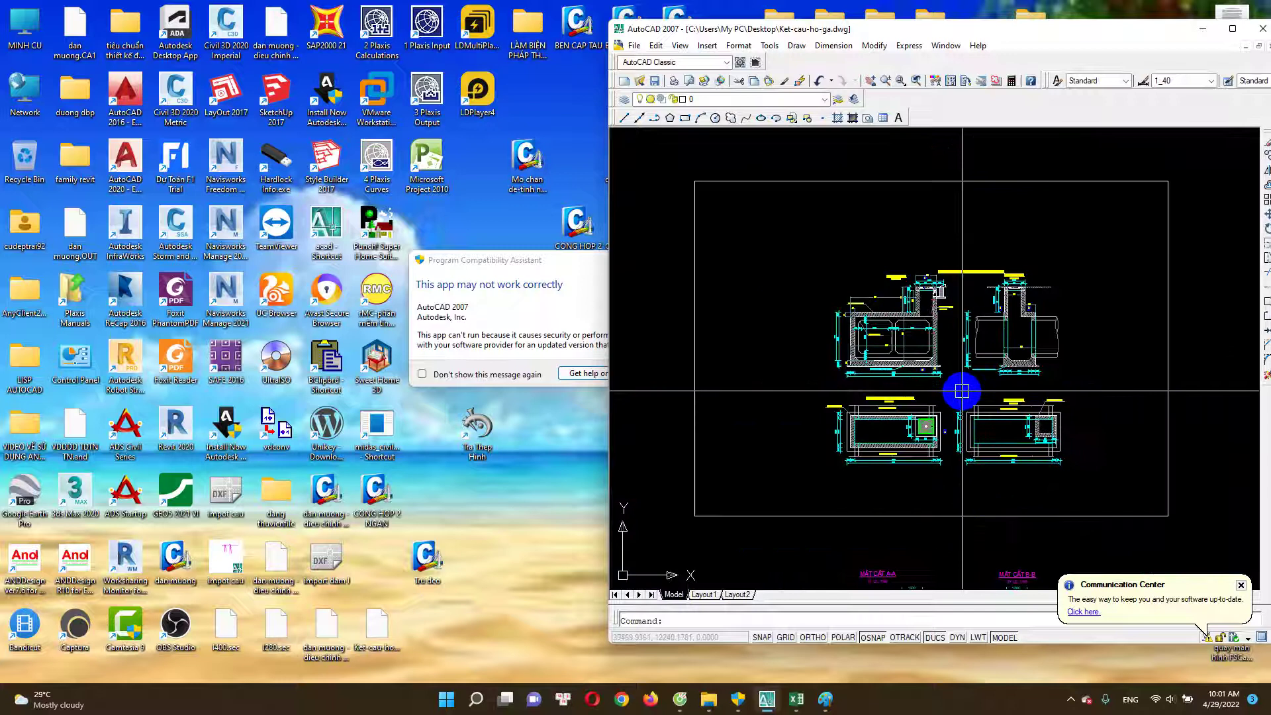
{"action": "scroll", "coordinate": [962, 384], "scroll_direction": "up", "scroll_amount": 2}
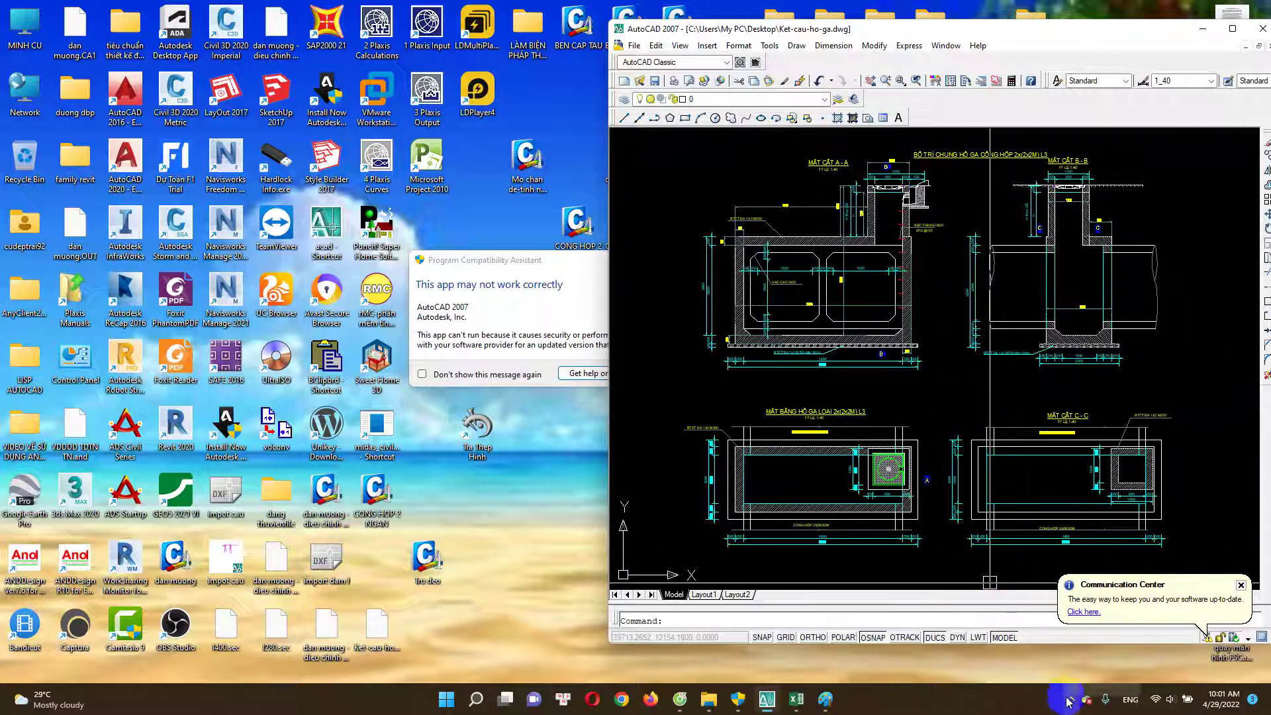